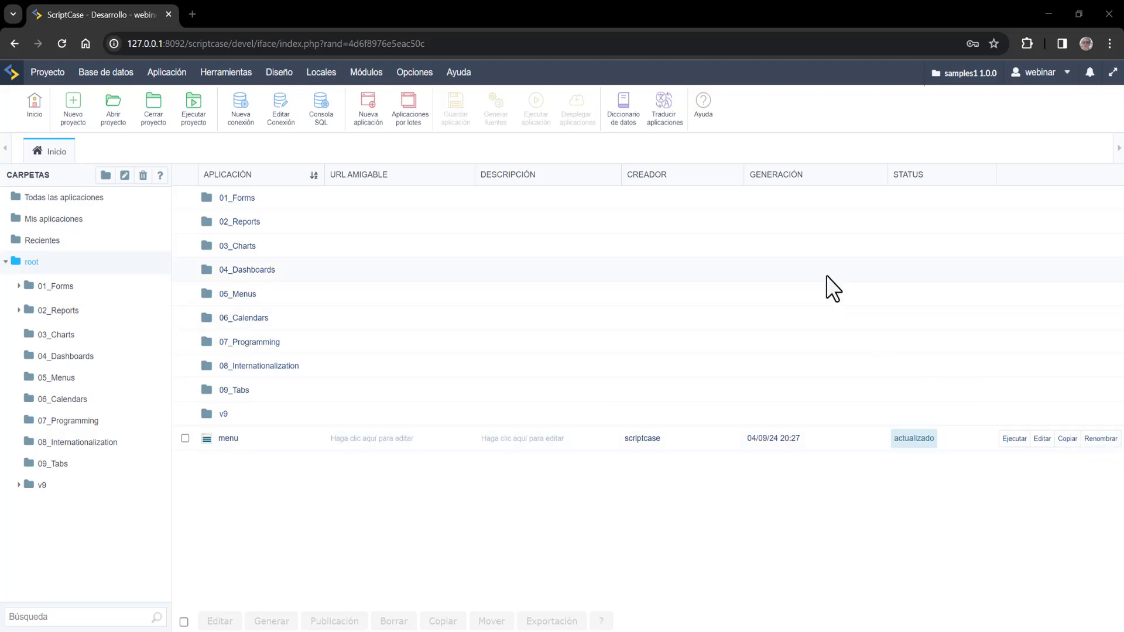
# - Go from the v9 folder back to the root folder list and open the Base de datos menu
pyautogui.click(18, 485)
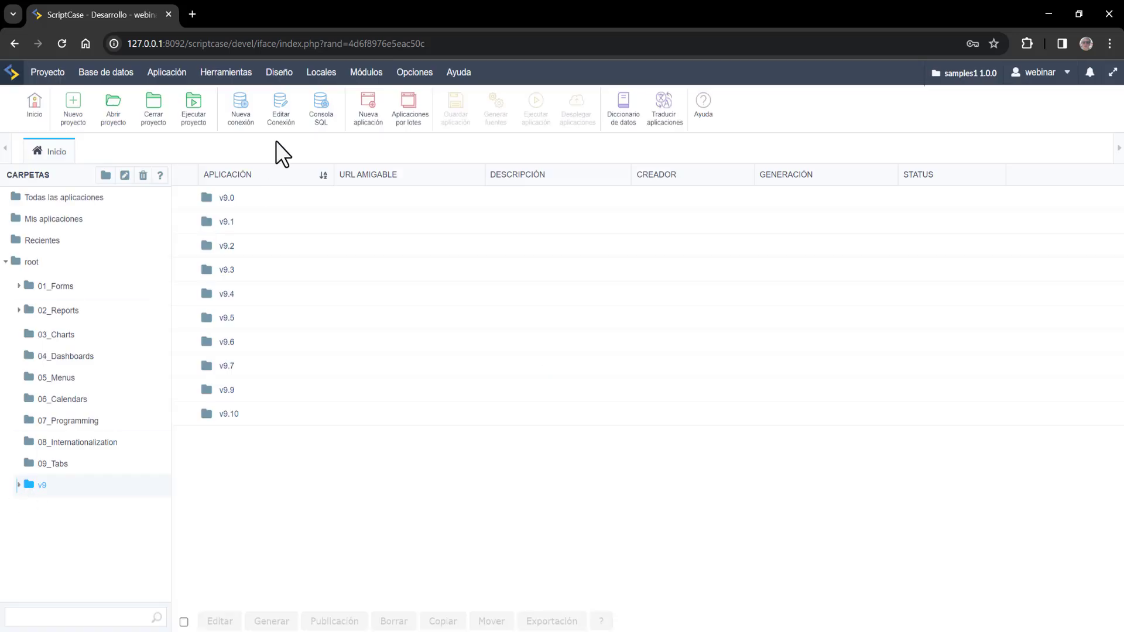
pyautogui.click(29, 262)
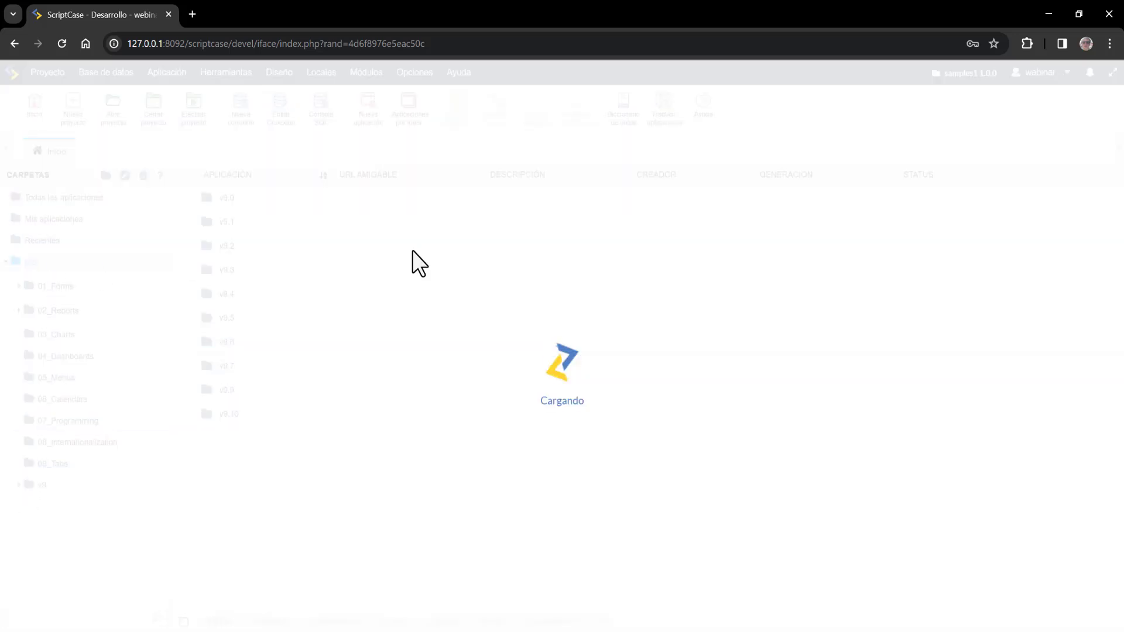
pyautogui.click(104, 74)
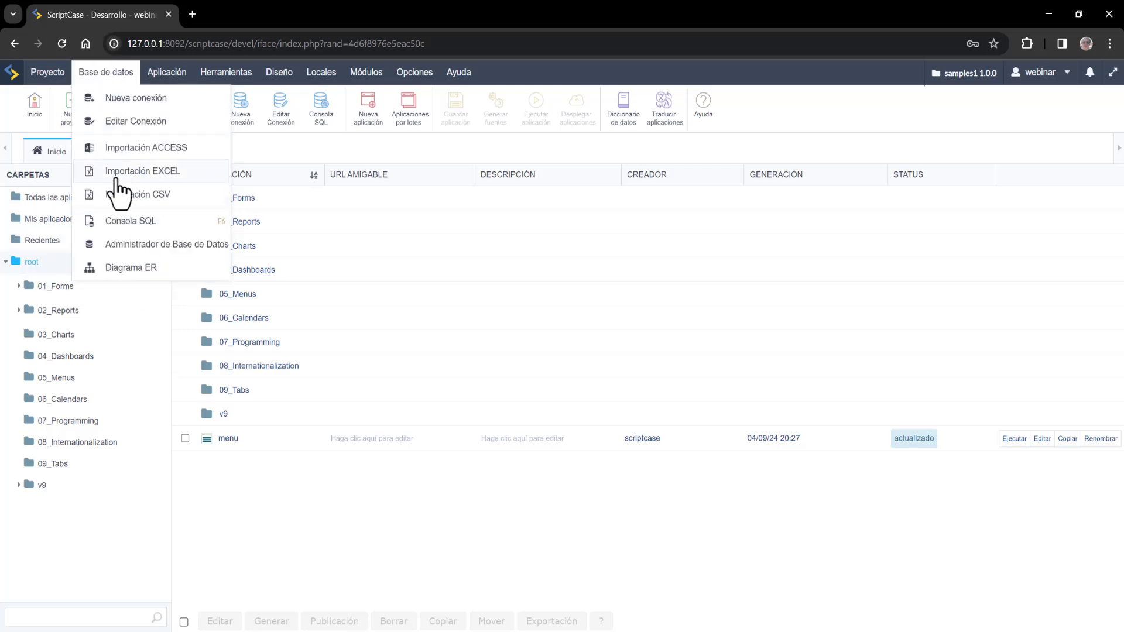
# - Open the Database Administrator on conn_example and view the comparison table's stored rows
pyautogui.click(123, 246)
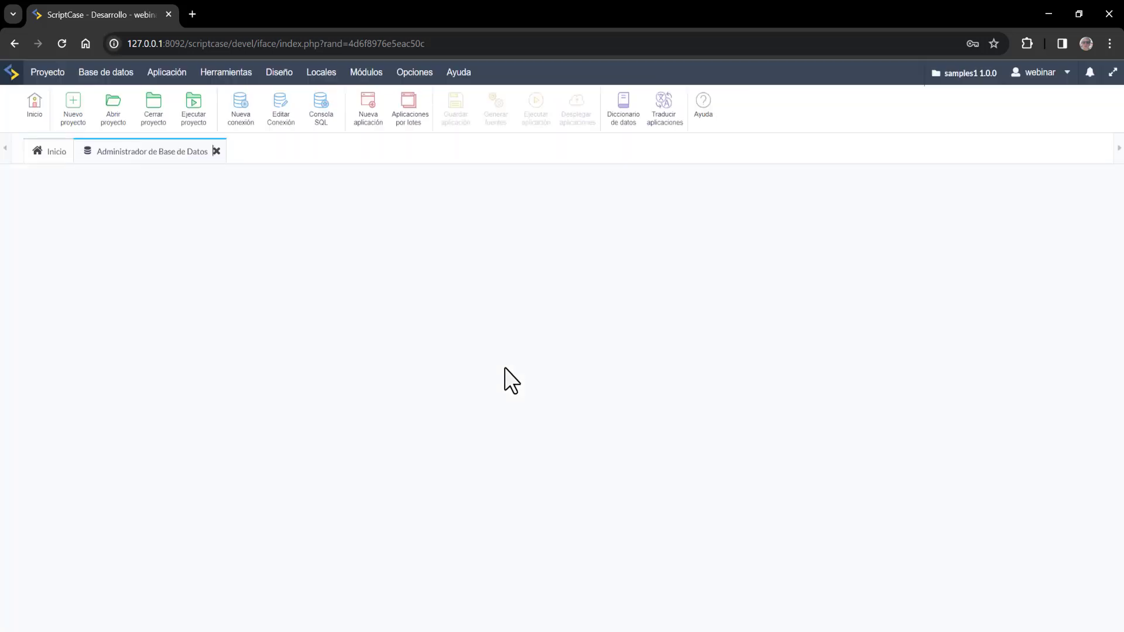
pyautogui.click(122, 359)
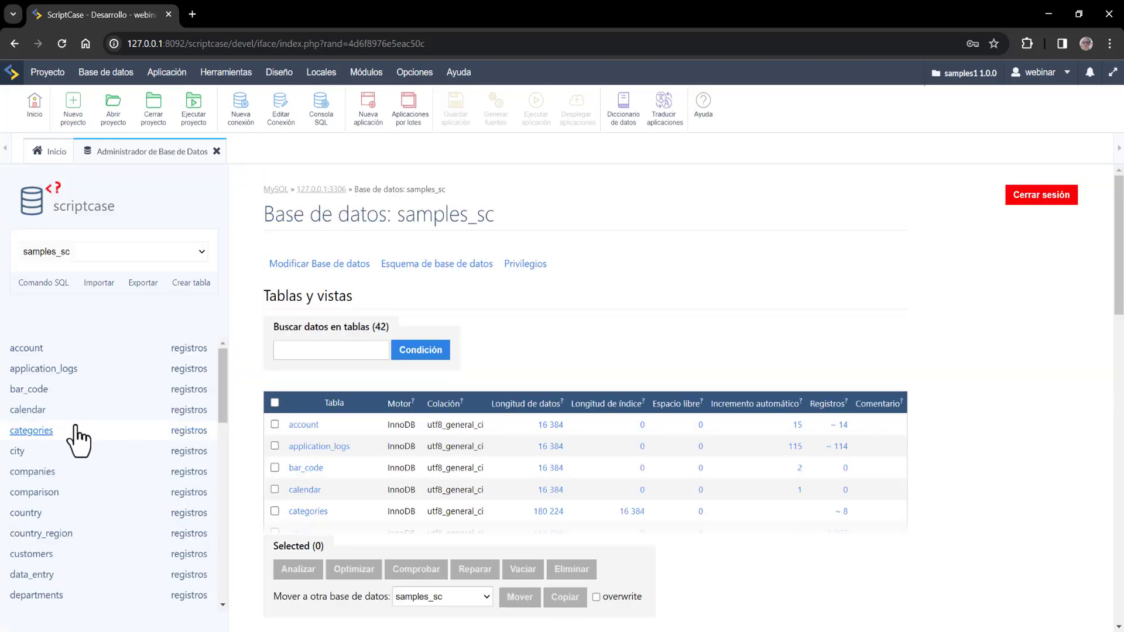
pyautogui.scroll(-1, 76, 431)
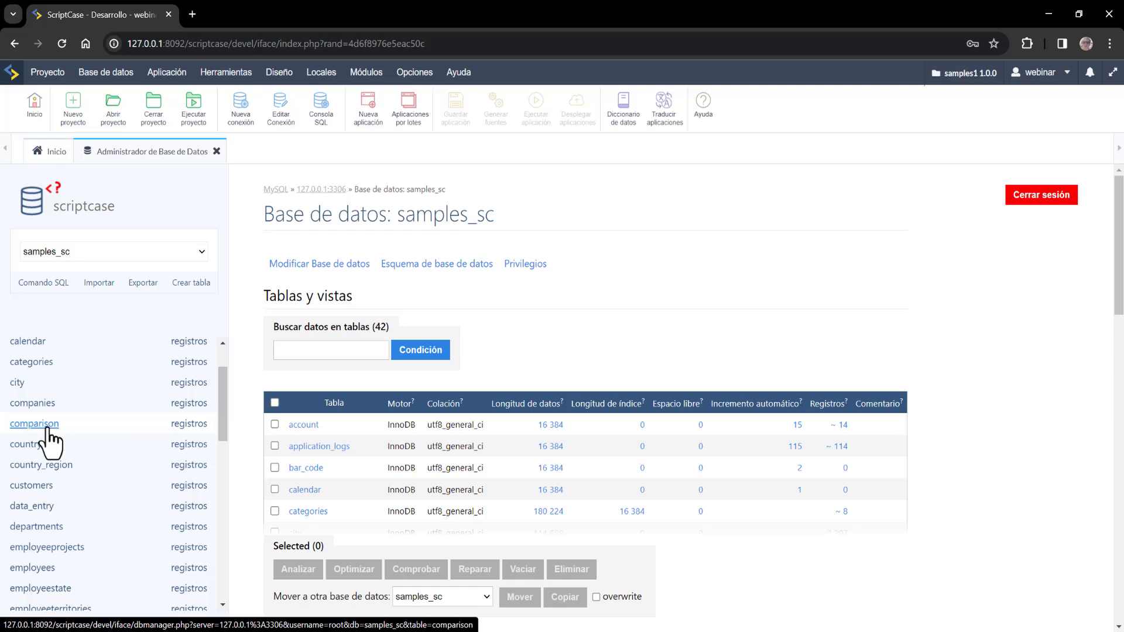
pyautogui.click(47, 429)
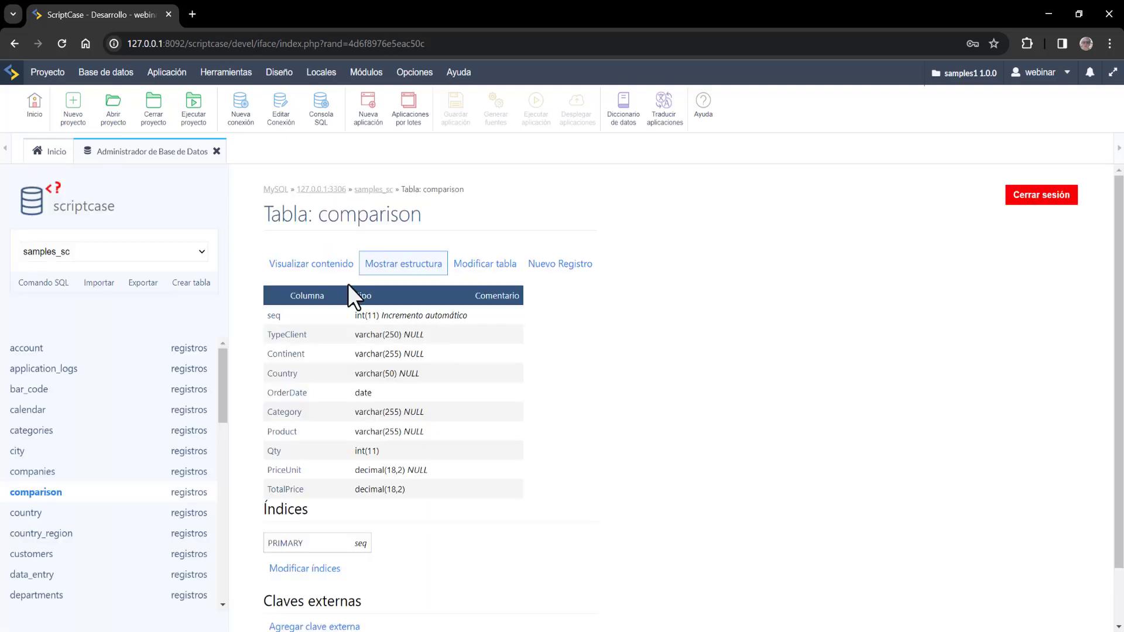
pyautogui.click(296, 268)
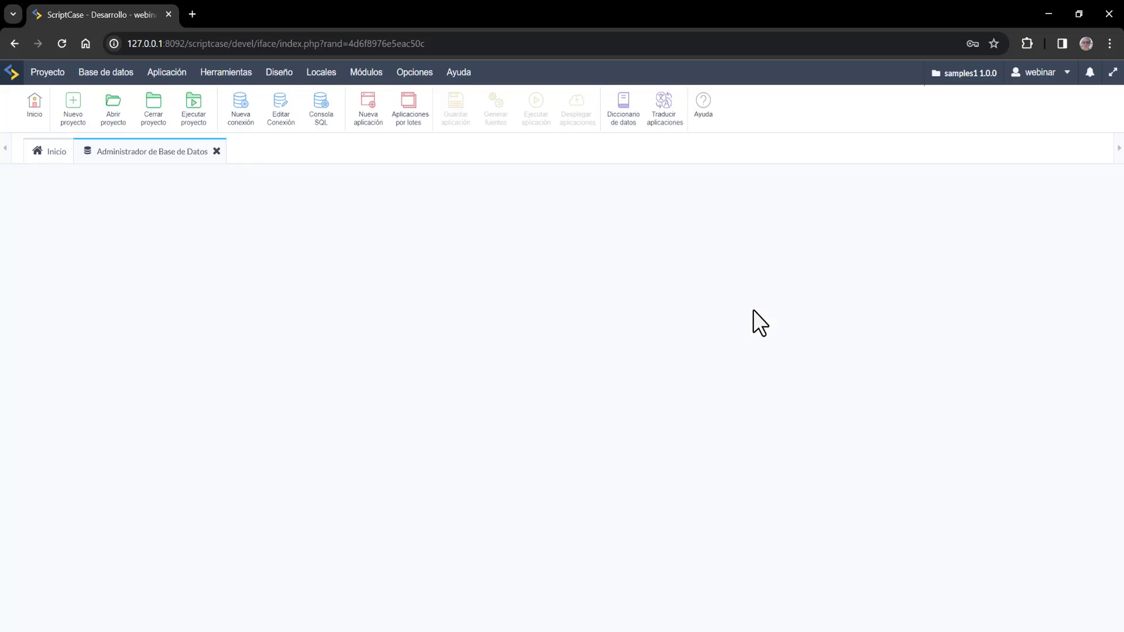
# - Sort the comparison table's rows by the Qty column
pyautogui.scroll(-4, 761, 319)
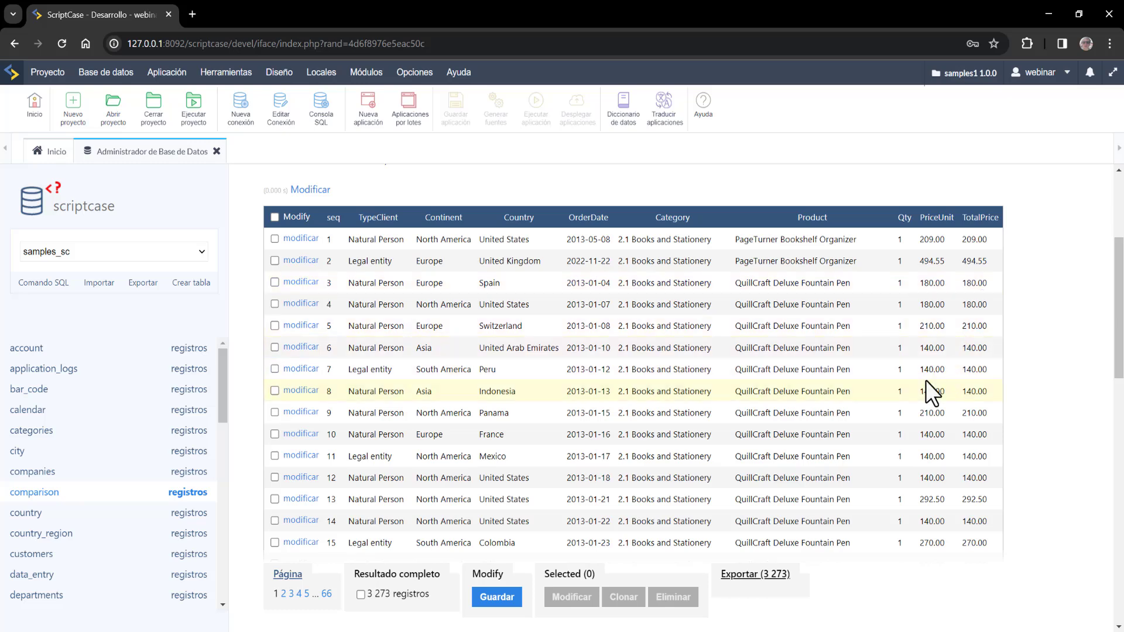
pyautogui.click(911, 217)
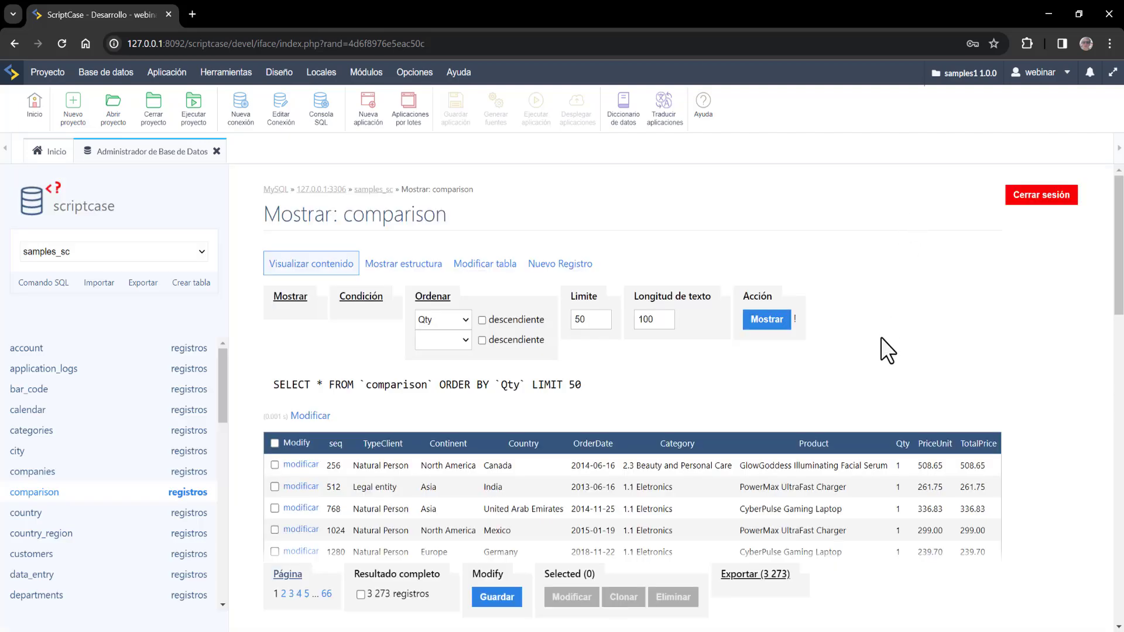
pyautogui.scroll(-2, 884, 357)
# - Switch the Qty sort to descending, then close the Database Administrator tab
pyautogui.click(913, 308)
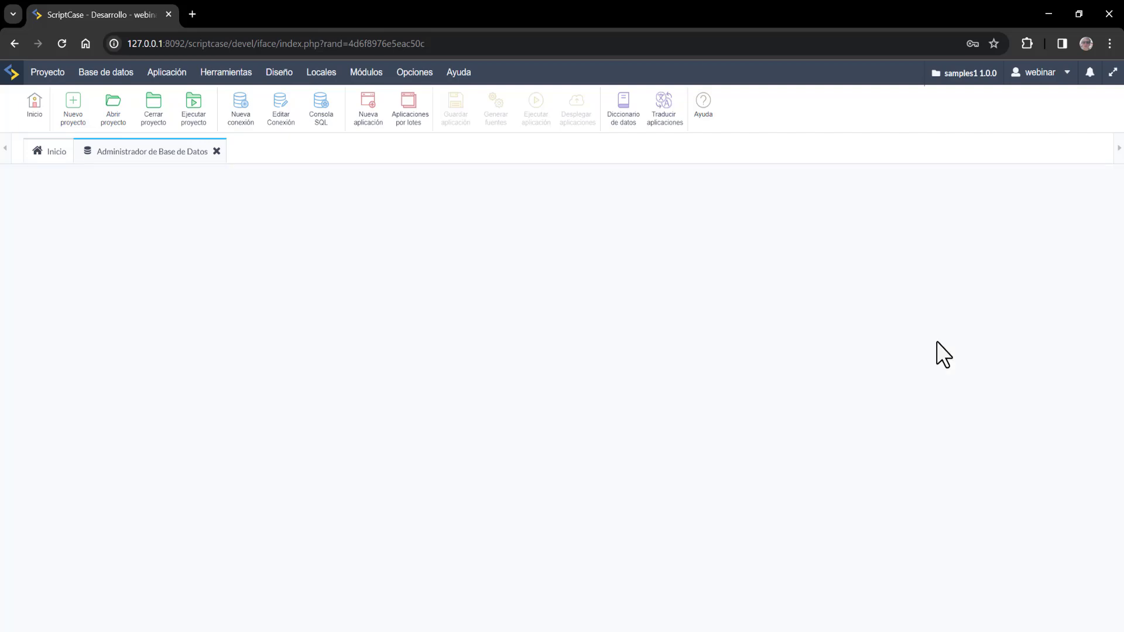
pyautogui.scroll(-3, 941, 336)
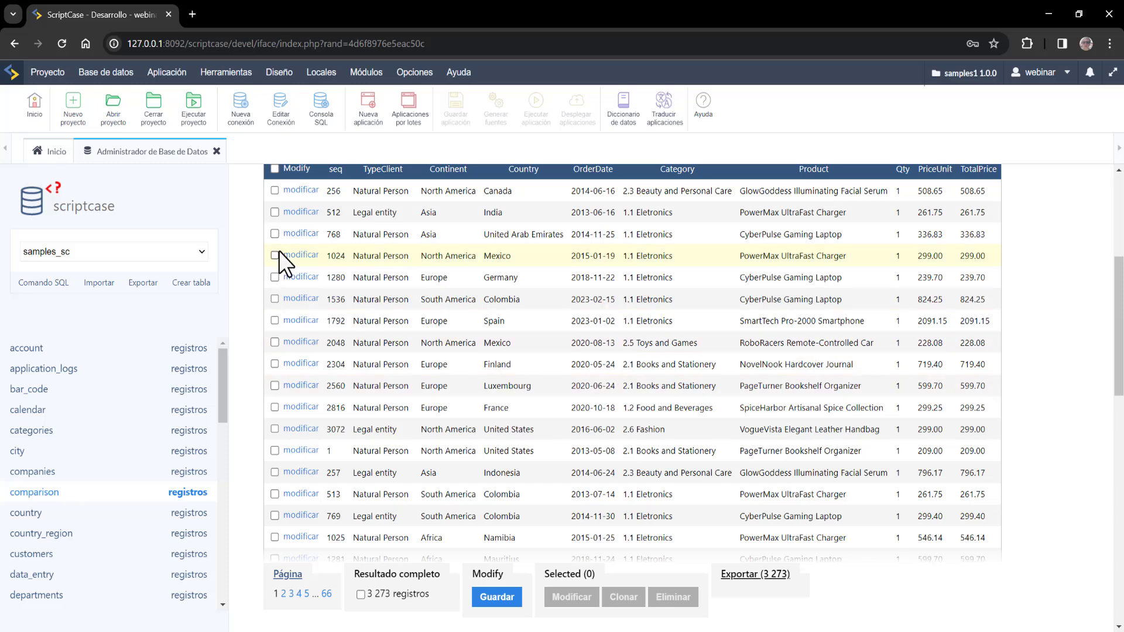
pyautogui.click(216, 151)
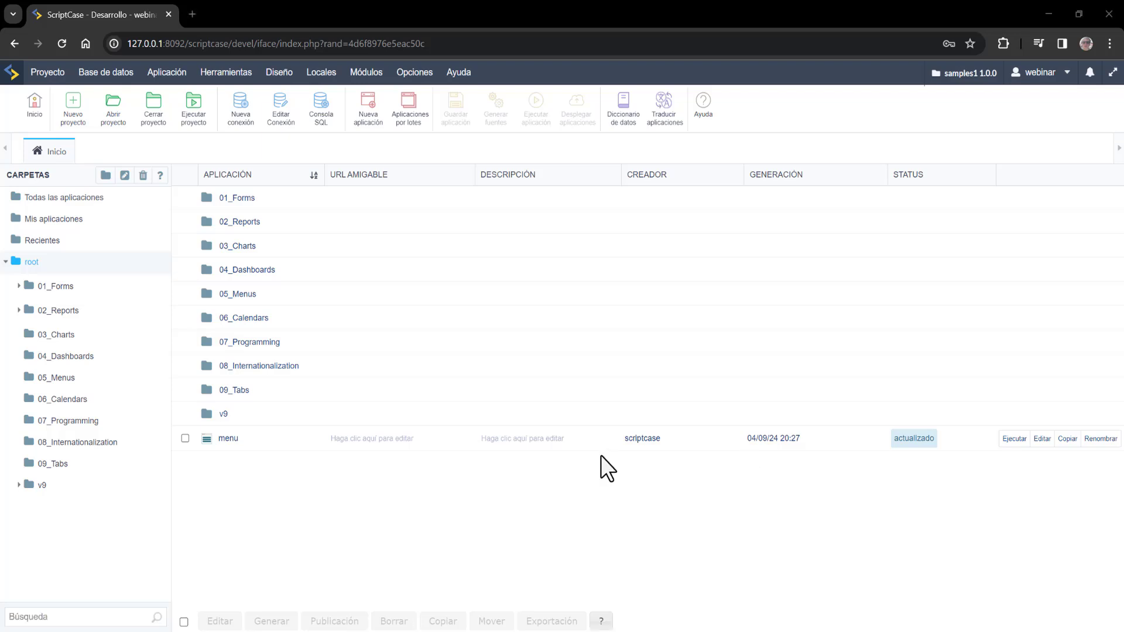
# - In the project Properties' LOCALES section, make Español the default language
pyautogui.click(47, 72)
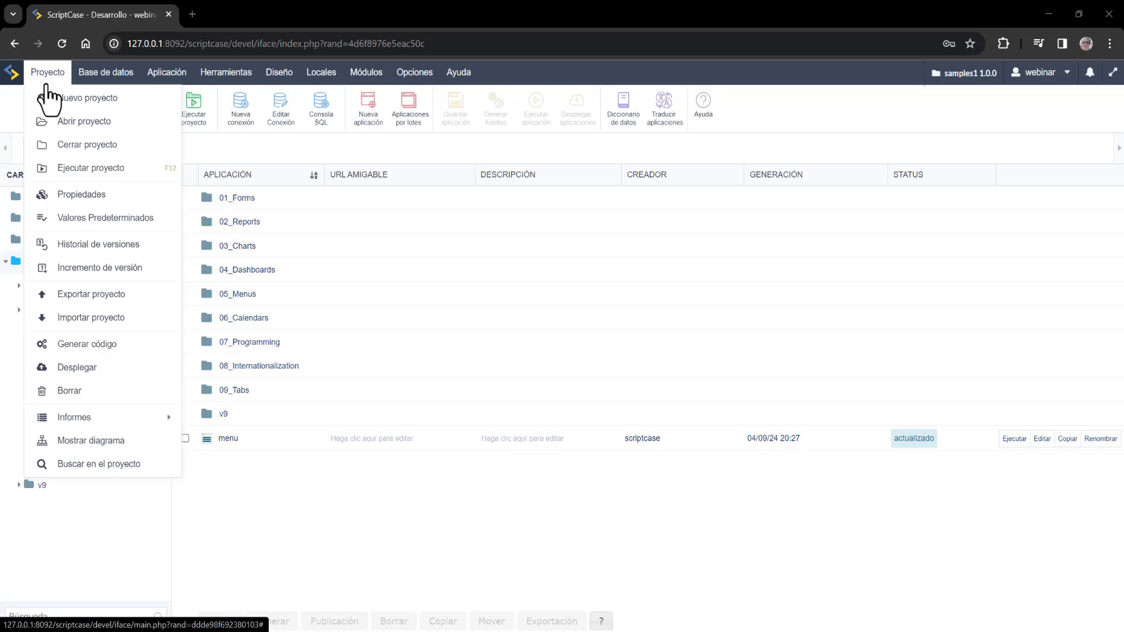
pyautogui.click(84, 196)
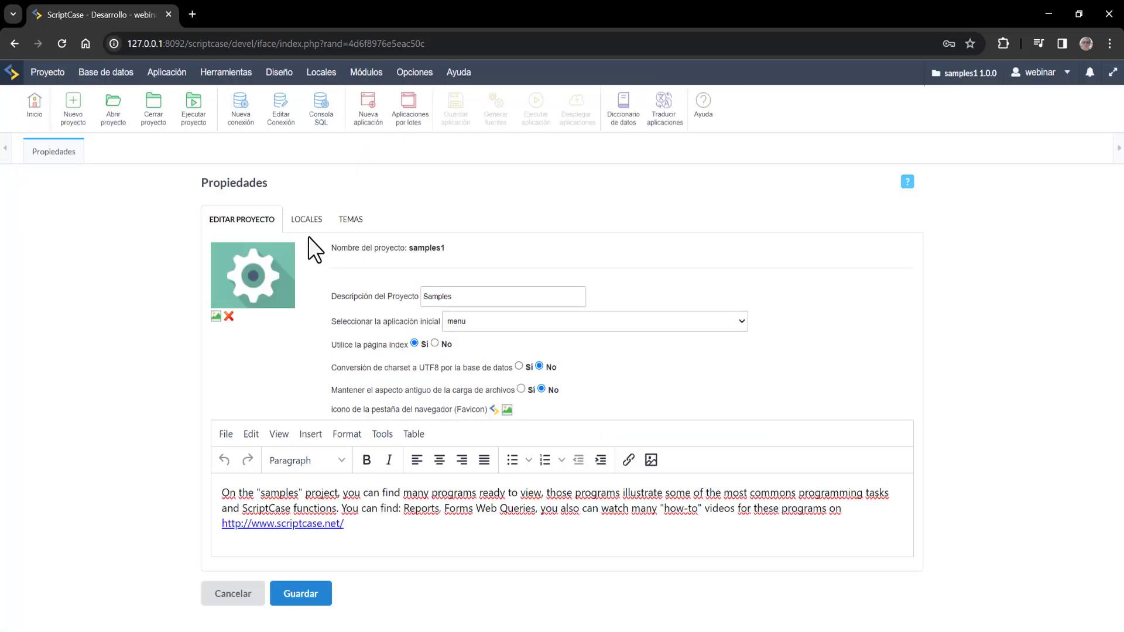
pyautogui.click(307, 220)
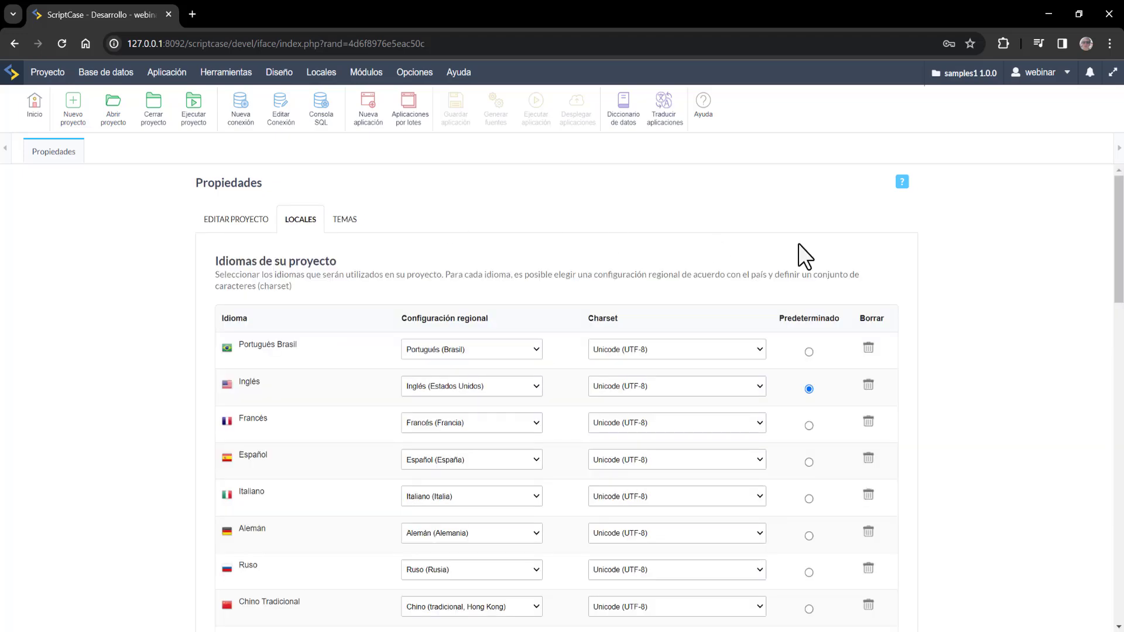
pyautogui.scroll(-3, 849, 258)
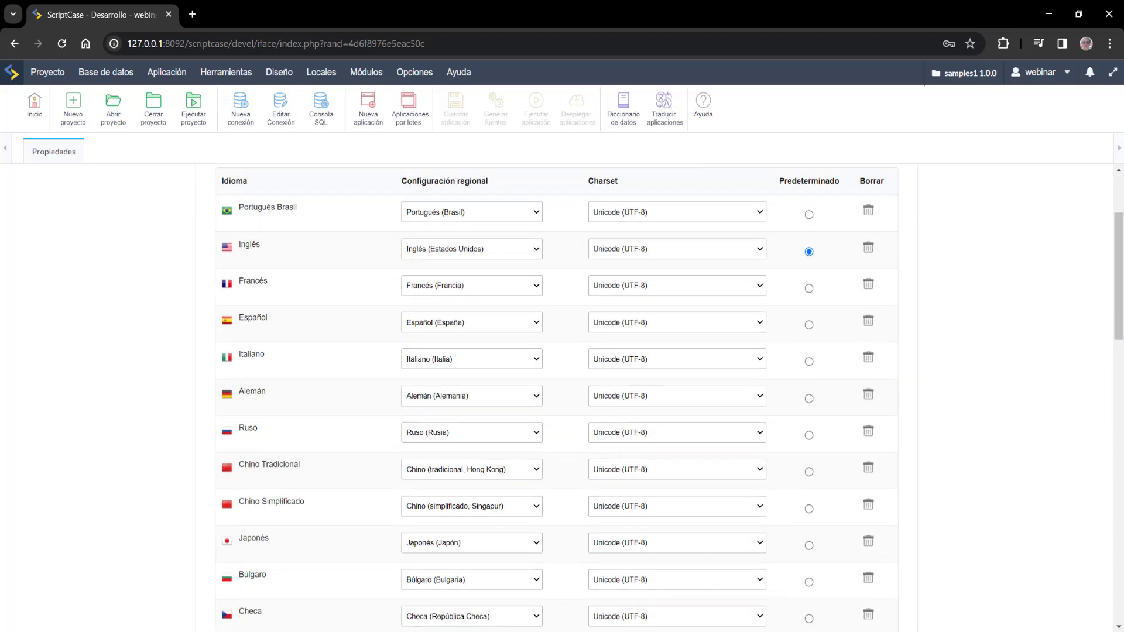
pyautogui.moveTo(1119, 257); pyautogui.dragTo(1121, 220)
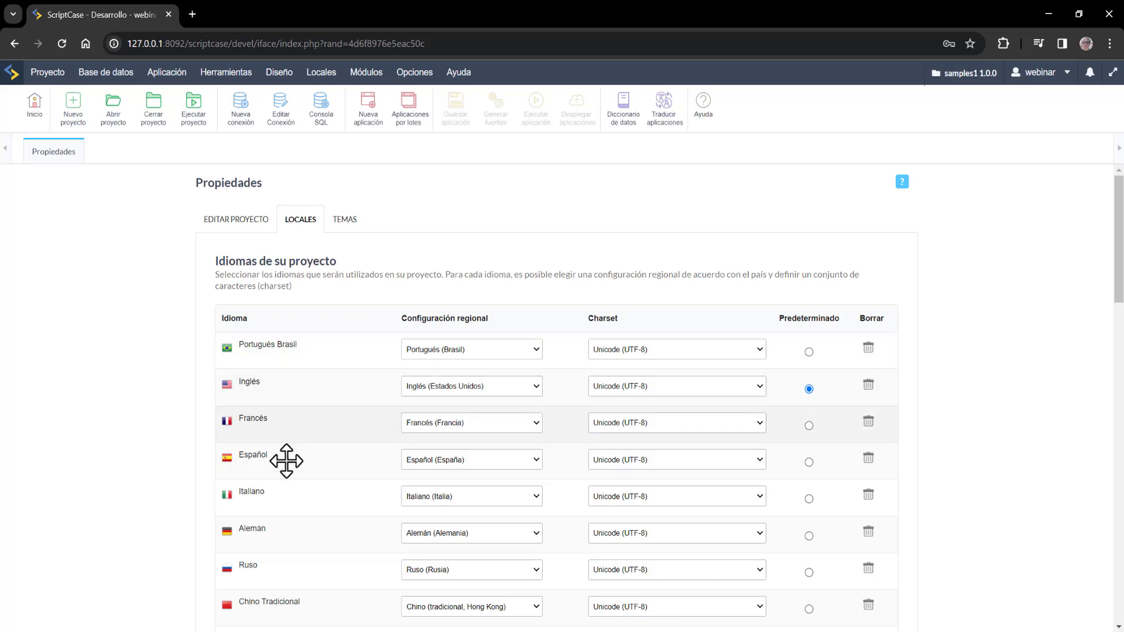
pyautogui.click(809, 462)
pyautogui.click(344, 221)
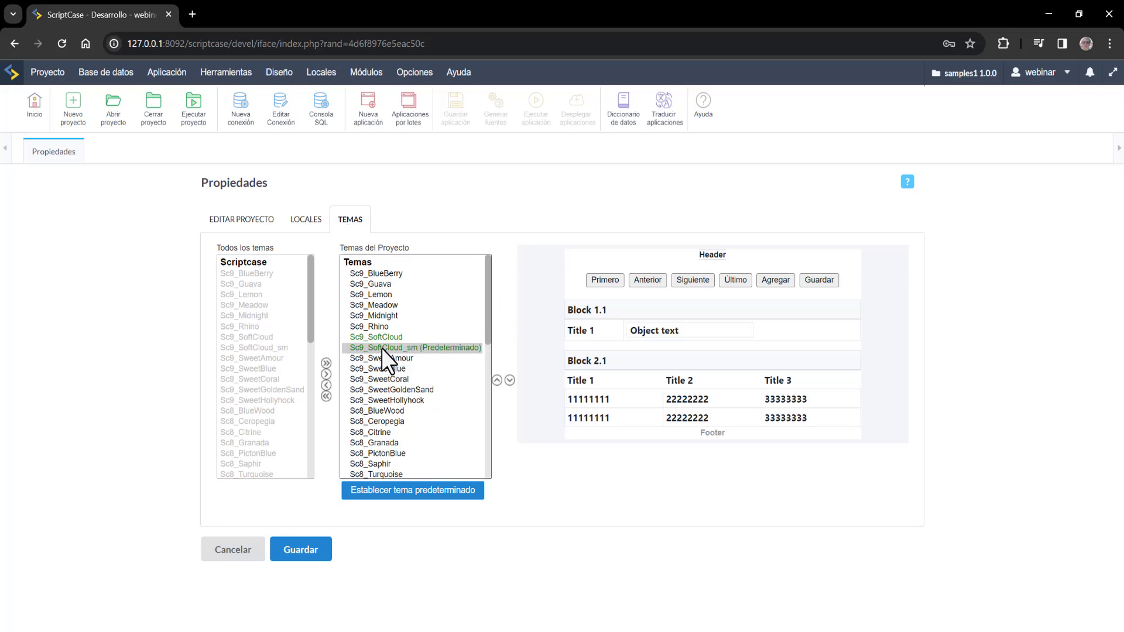
# - Set Sc9_SoftCloud as the project's default theme and save the properties
pyautogui.click(394, 337)
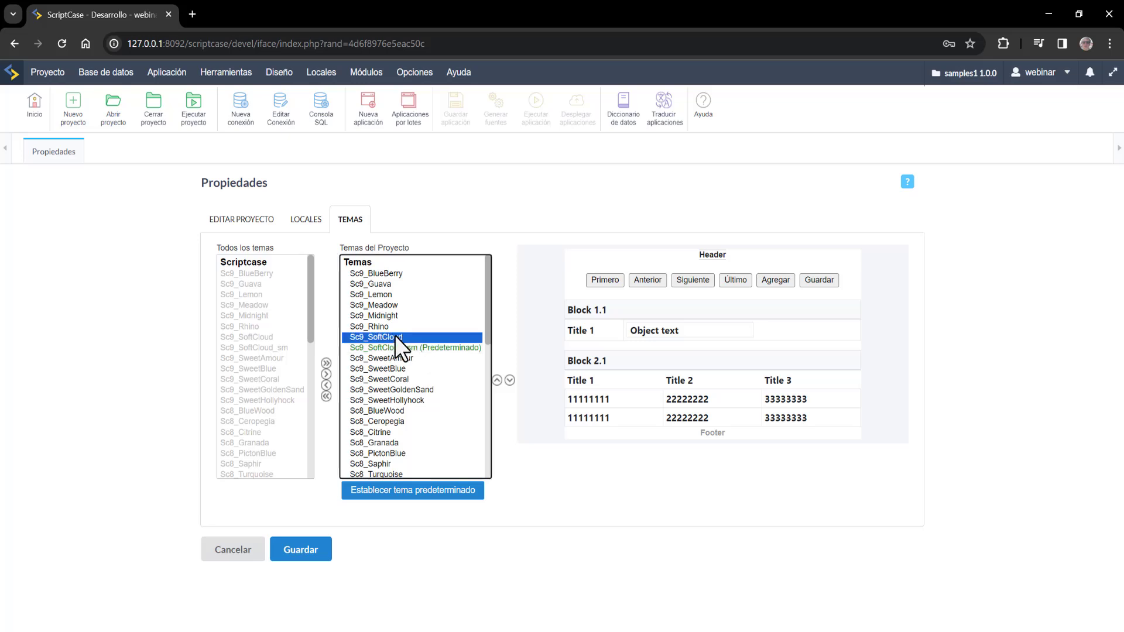
pyautogui.click(425, 491)
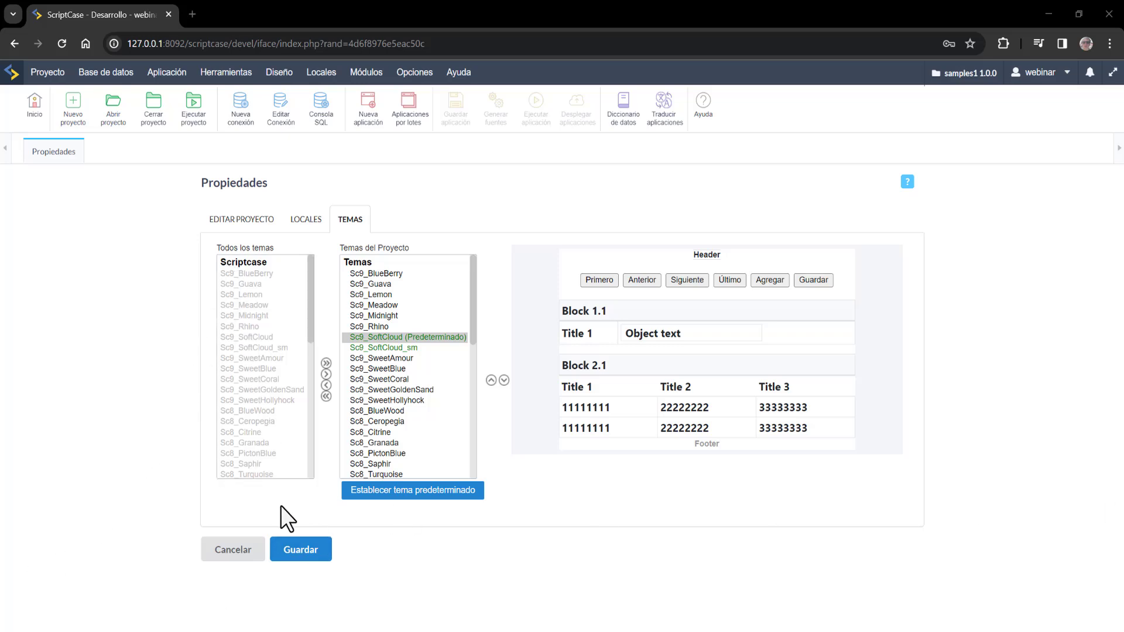
pyautogui.click(301, 550)
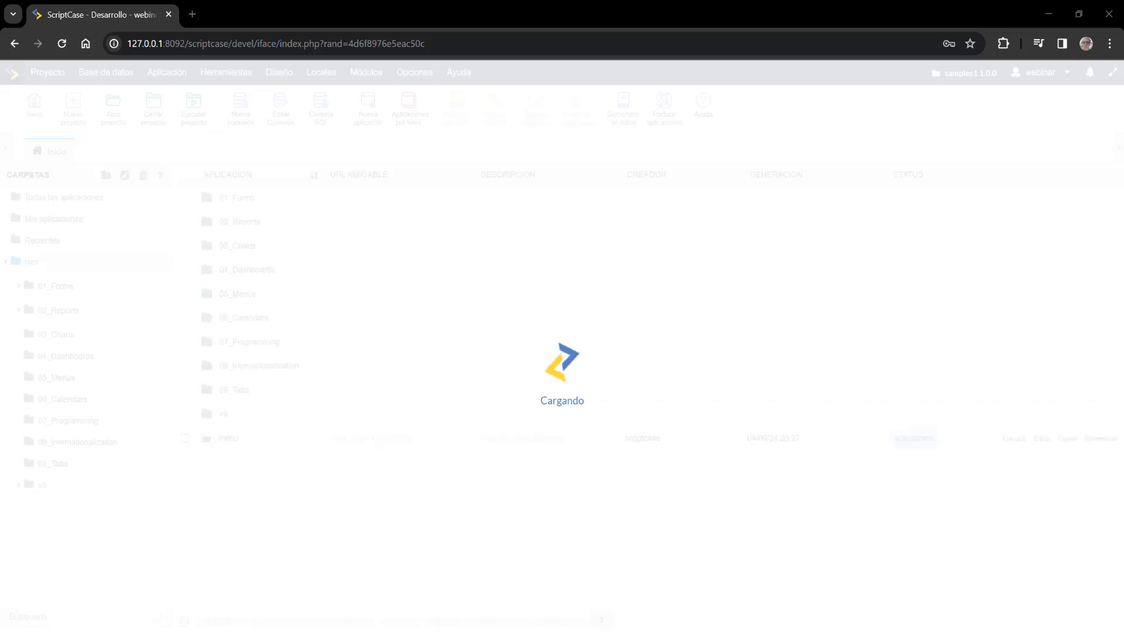
# - Create a folder named Bi under root and start a new application inside it
pyautogui.click(106, 175)
pyautogui.click(500, 357)
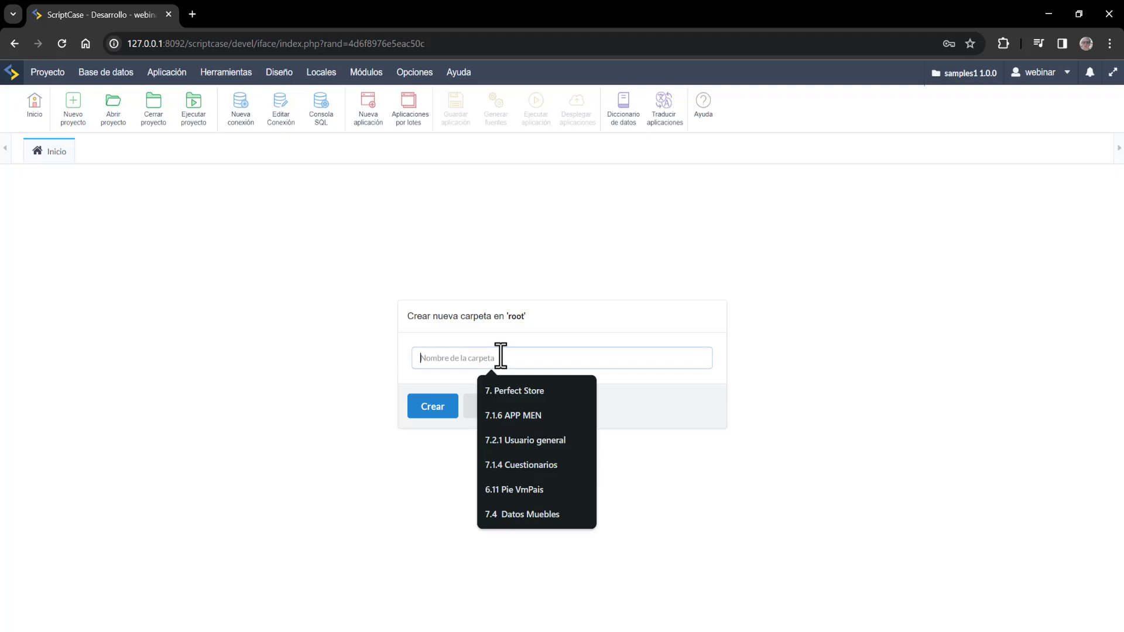
pyautogui.write('Bi')
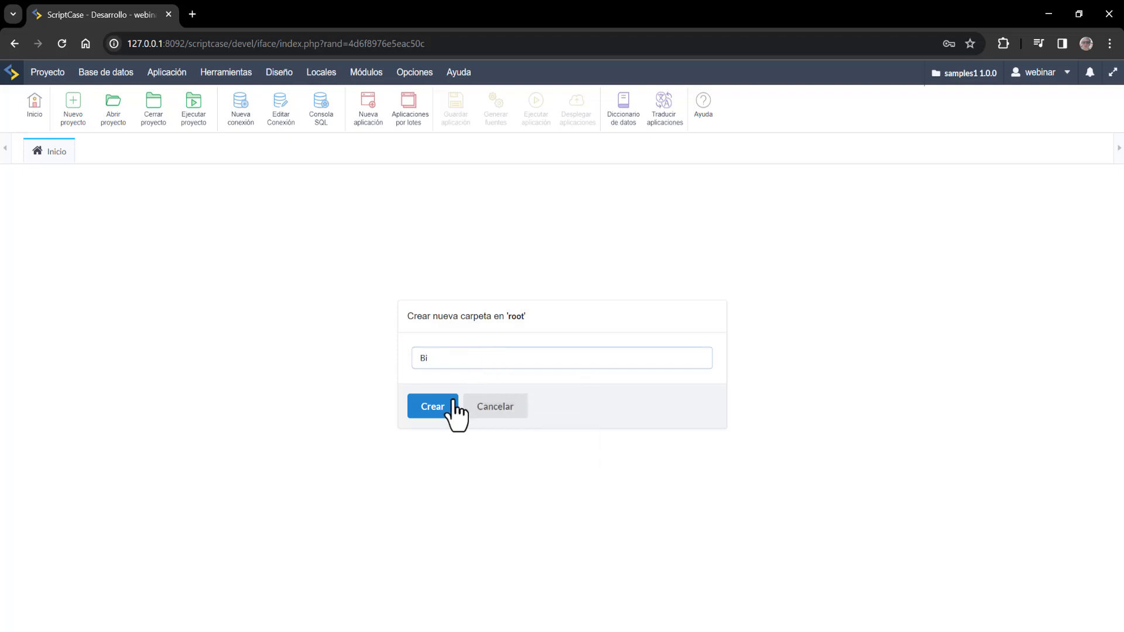
pyautogui.click(452, 408)
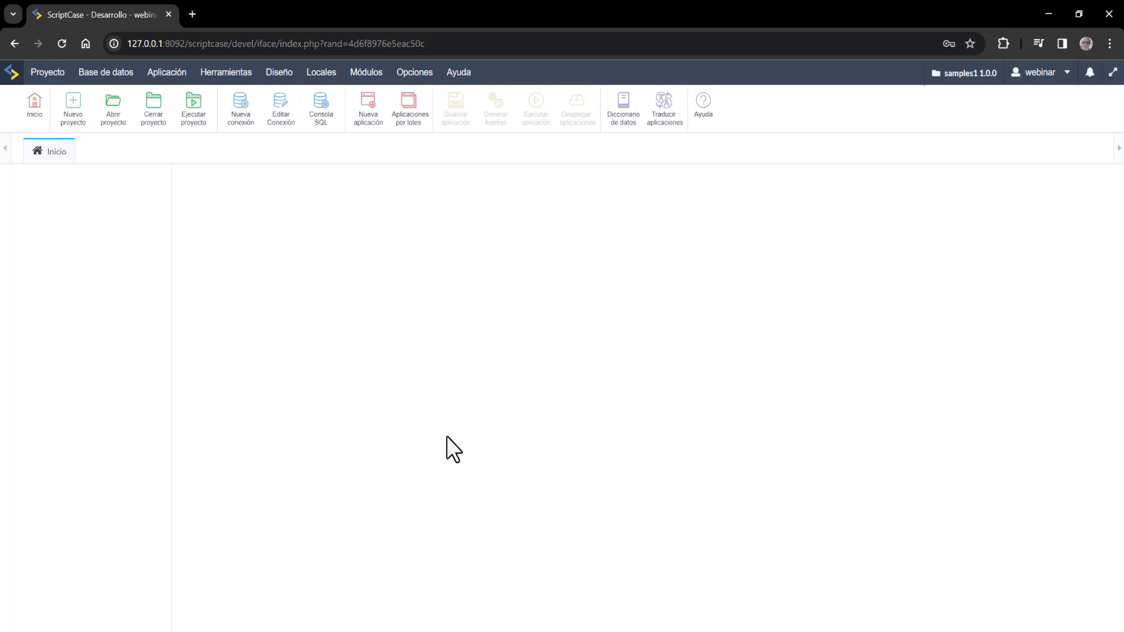
pyautogui.click(29, 486)
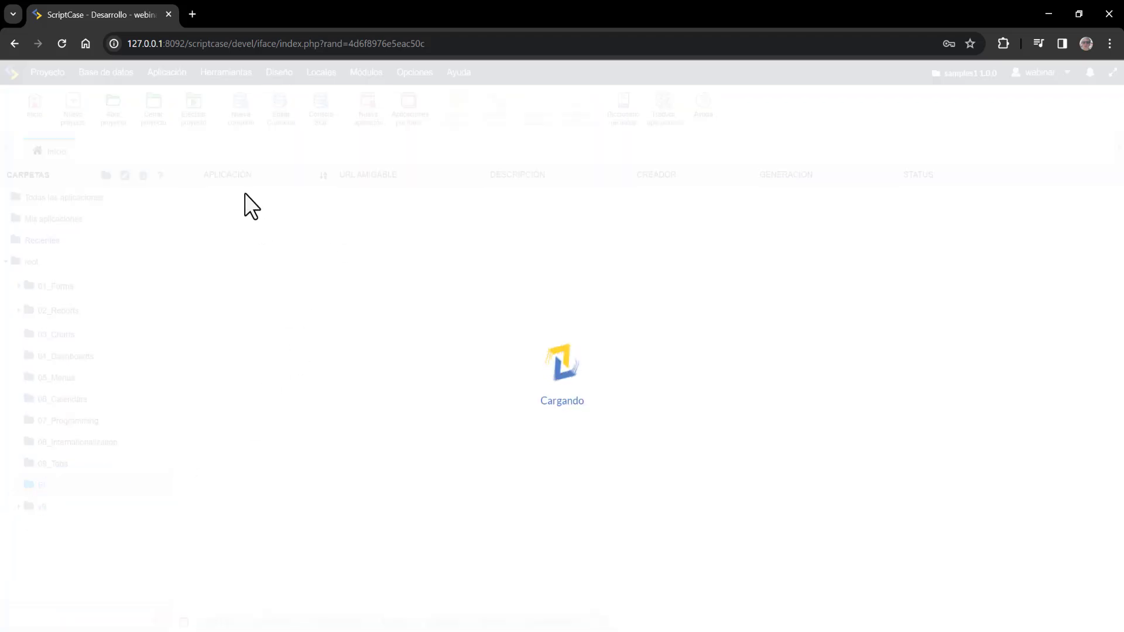
pyautogui.click(368, 115)
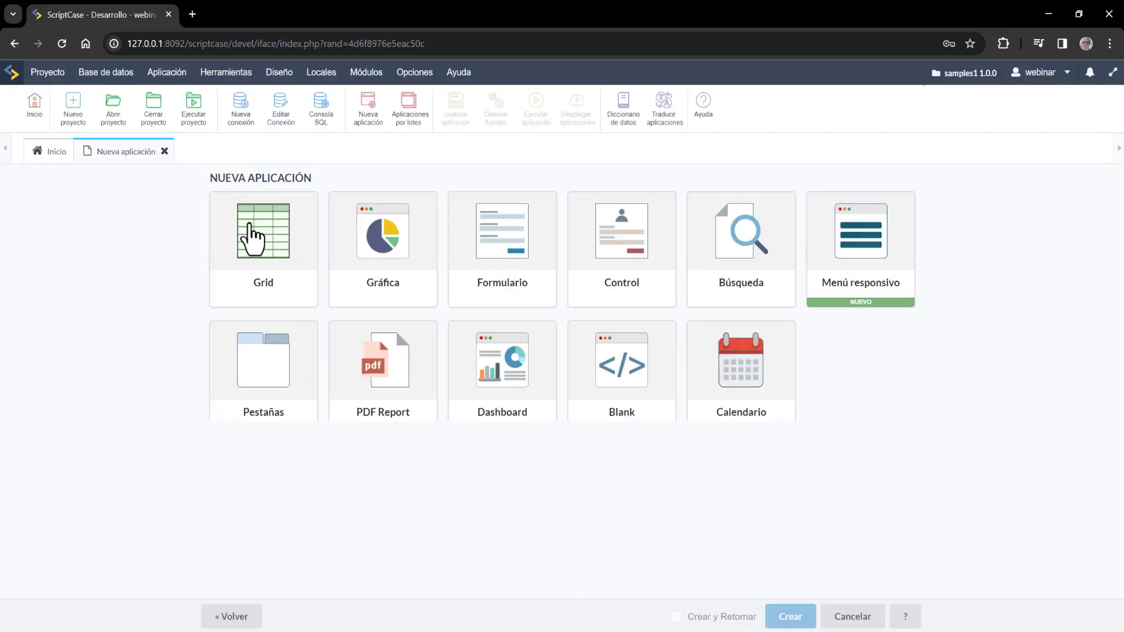
# - Build a Grid on conn_example's comparison table, with no companion editing form saved as default
pyautogui.click(251, 241)
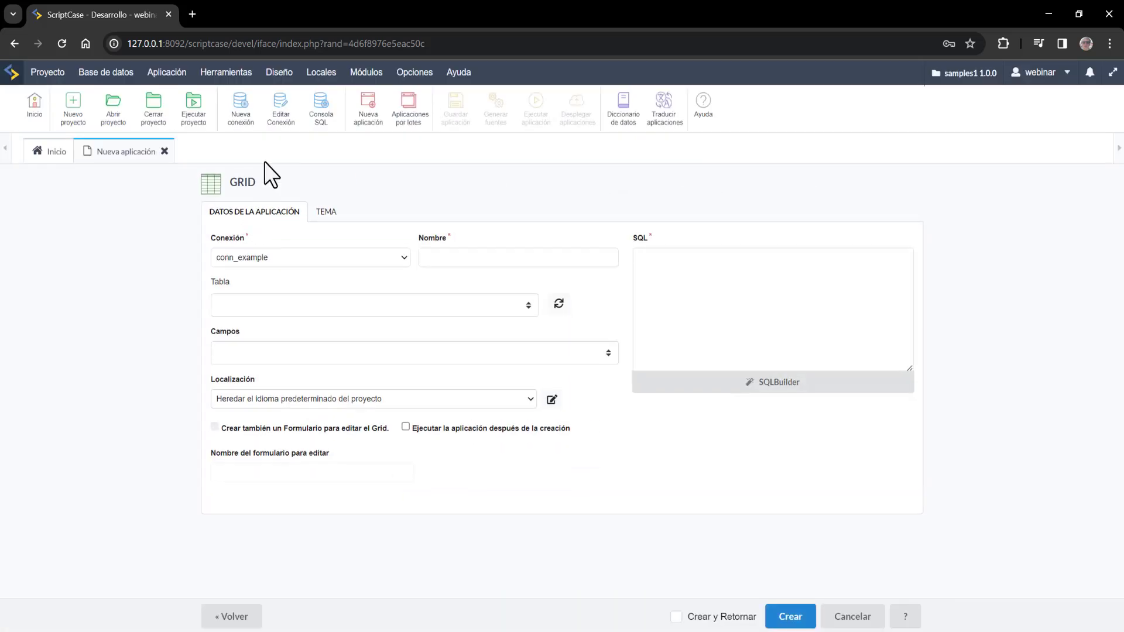
pyautogui.click(344, 303)
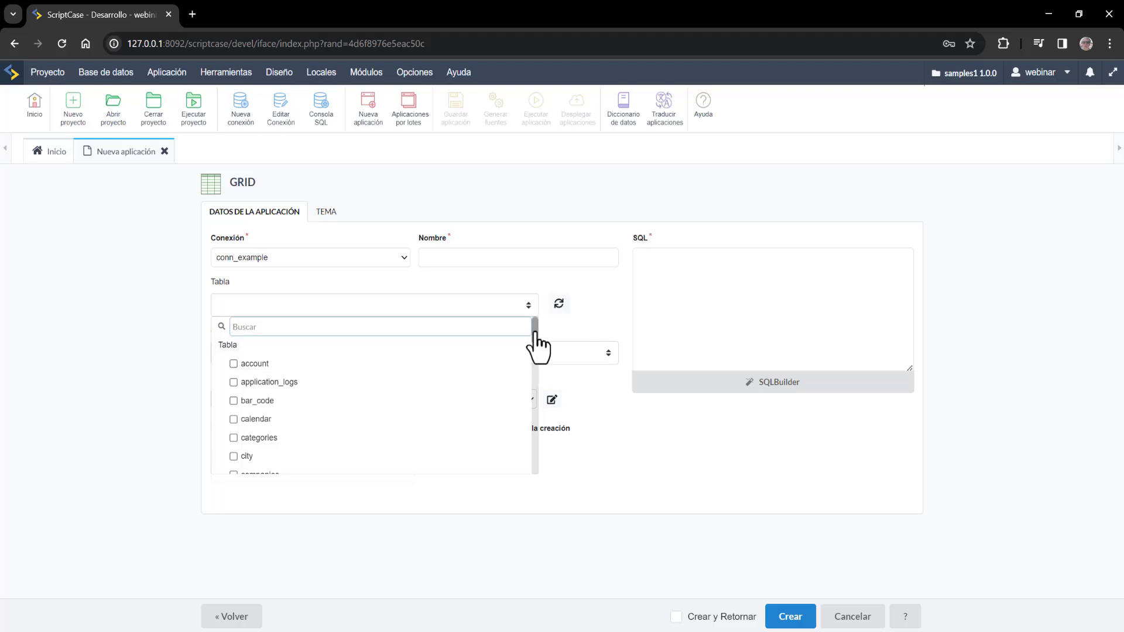
pyautogui.moveTo(535, 337); pyautogui.dragTo(535, 359)
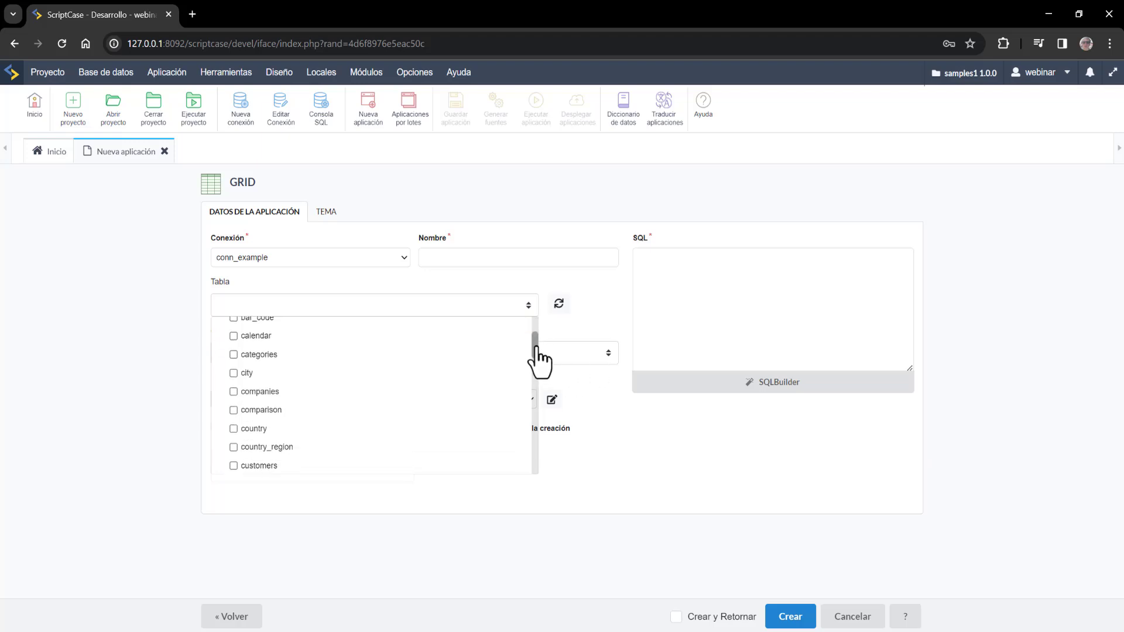
pyautogui.click(273, 410)
pyautogui.click(639, 479)
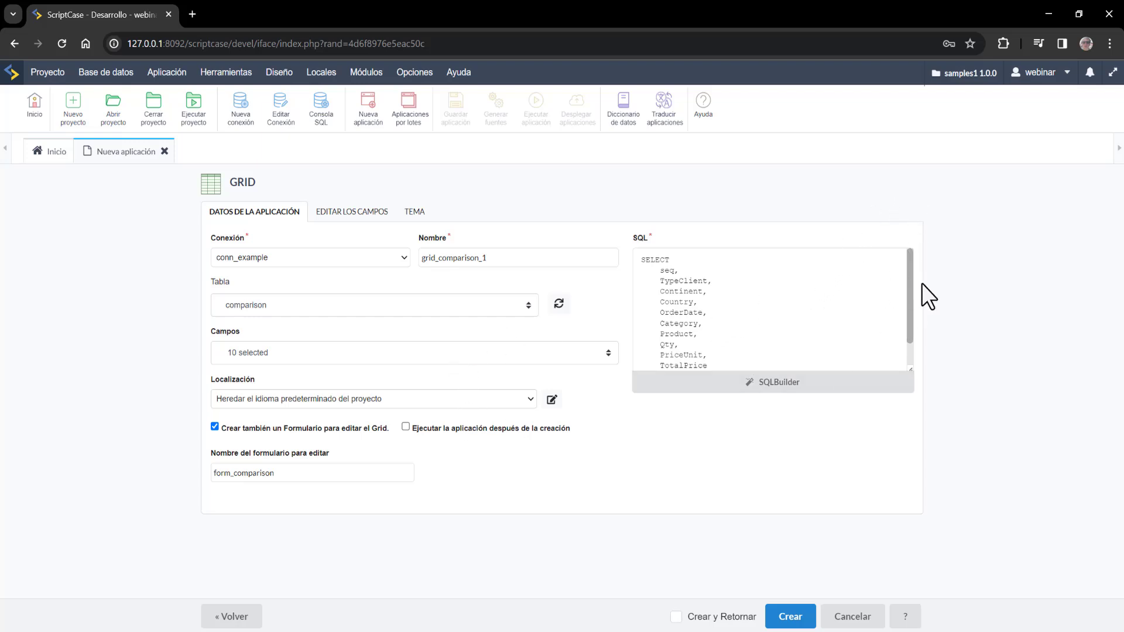
pyautogui.moveTo(911, 289); pyautogui.dragTo(921, 251)
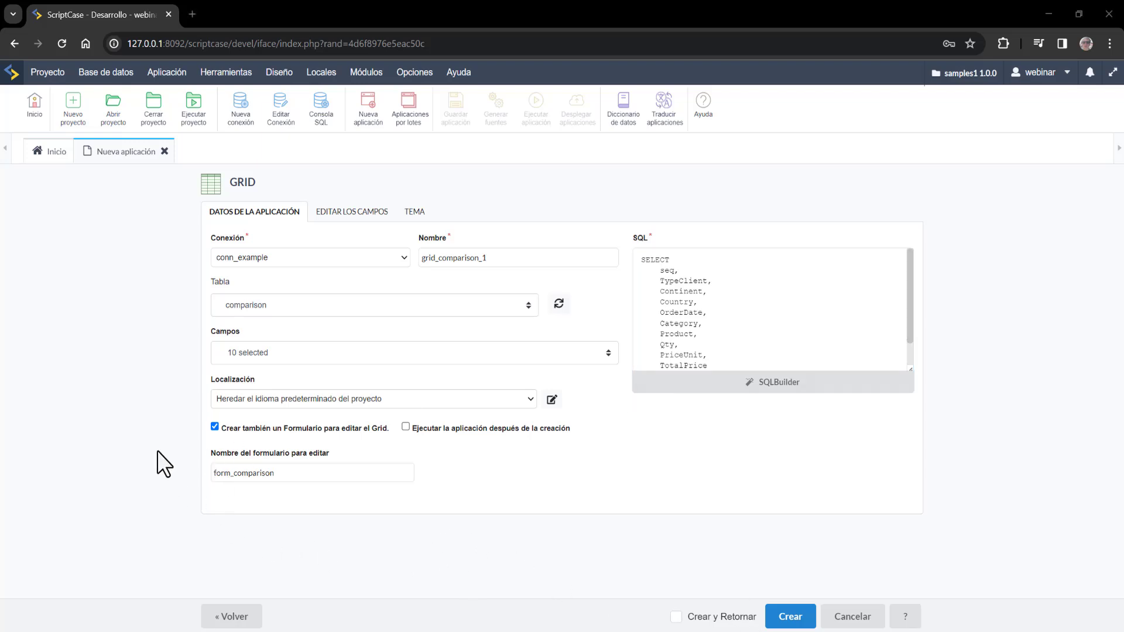
pyautogui.click(213, 427)
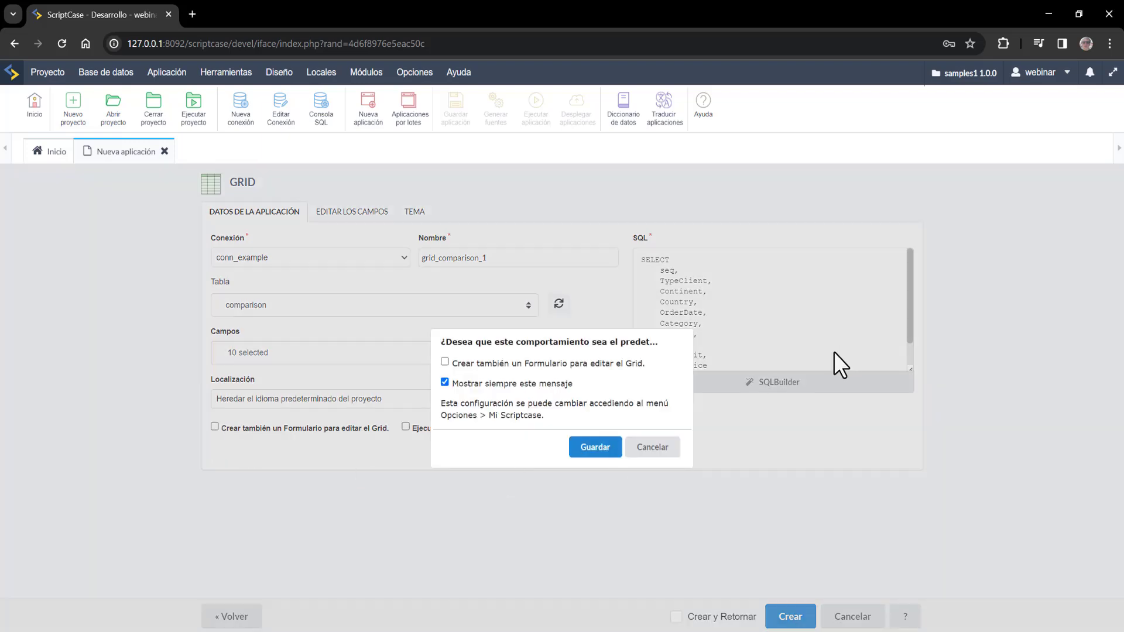
pyautogui.click(584, 446)
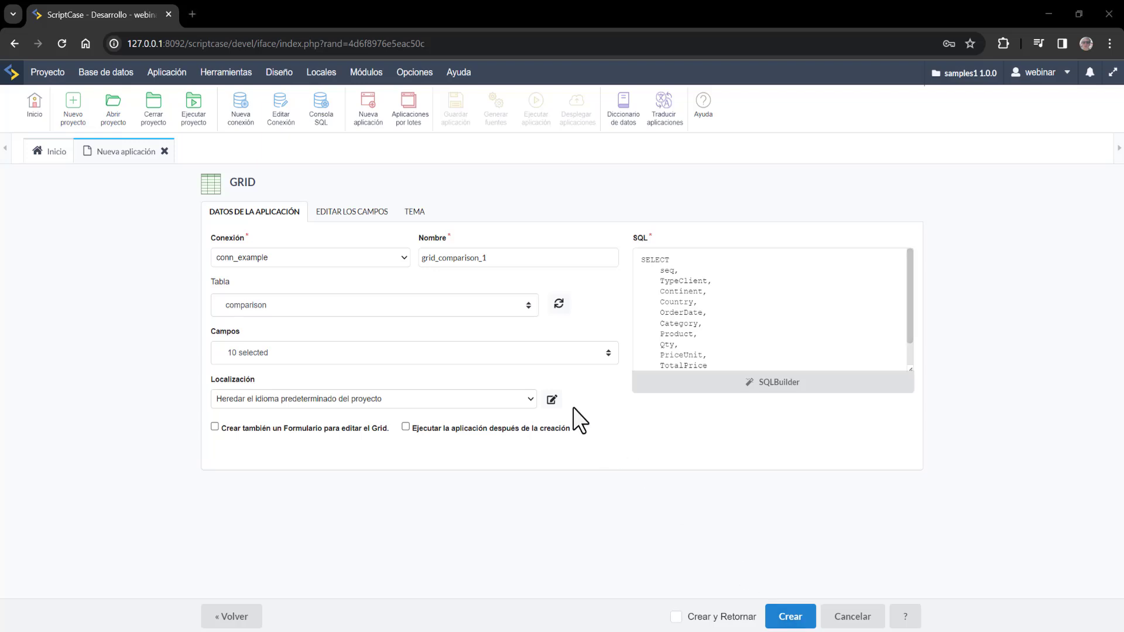
# - Include the Product, Qty, PriceUnit and TotalPrice fields in the grid
pyautogui.click(346, 212)
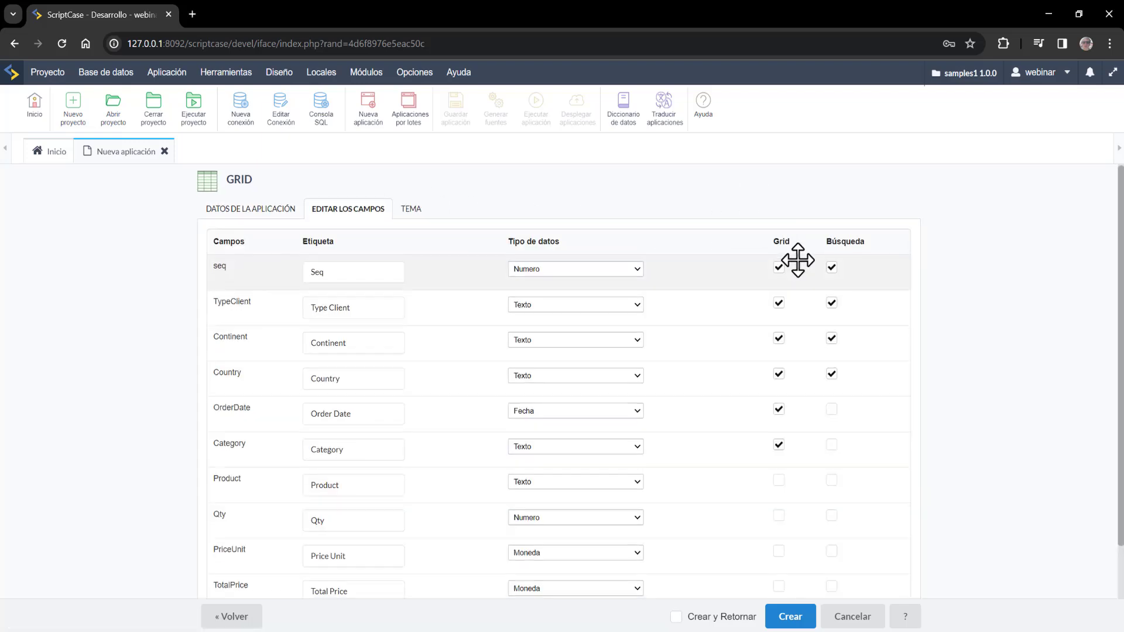
pyautogui.scroll(-2, 793, 258)
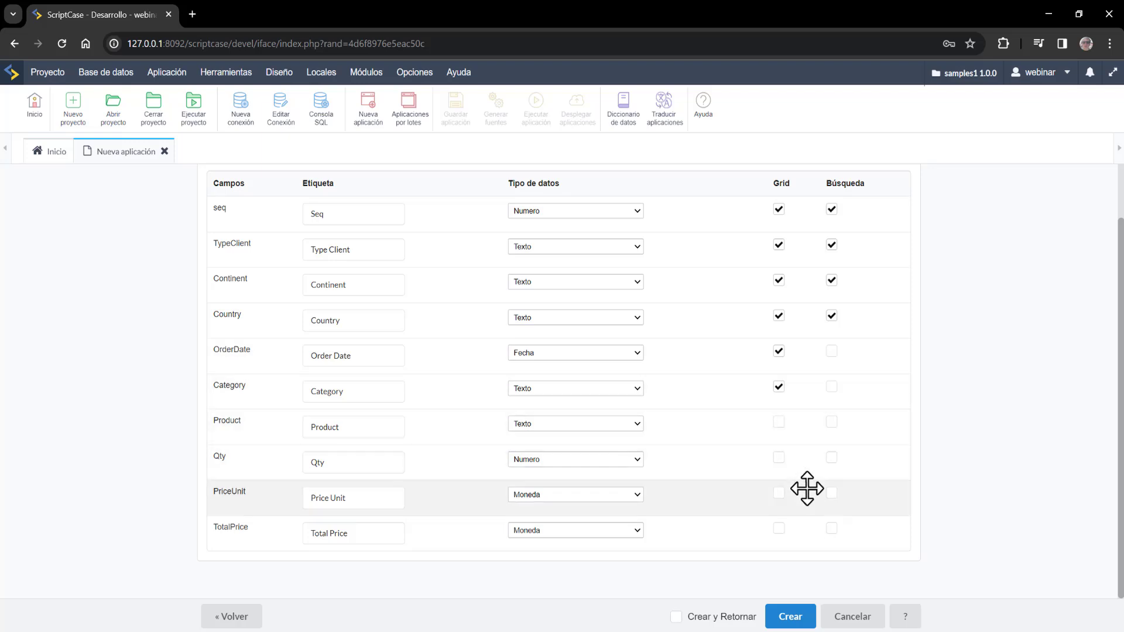
pyautogui.click(779, 423)
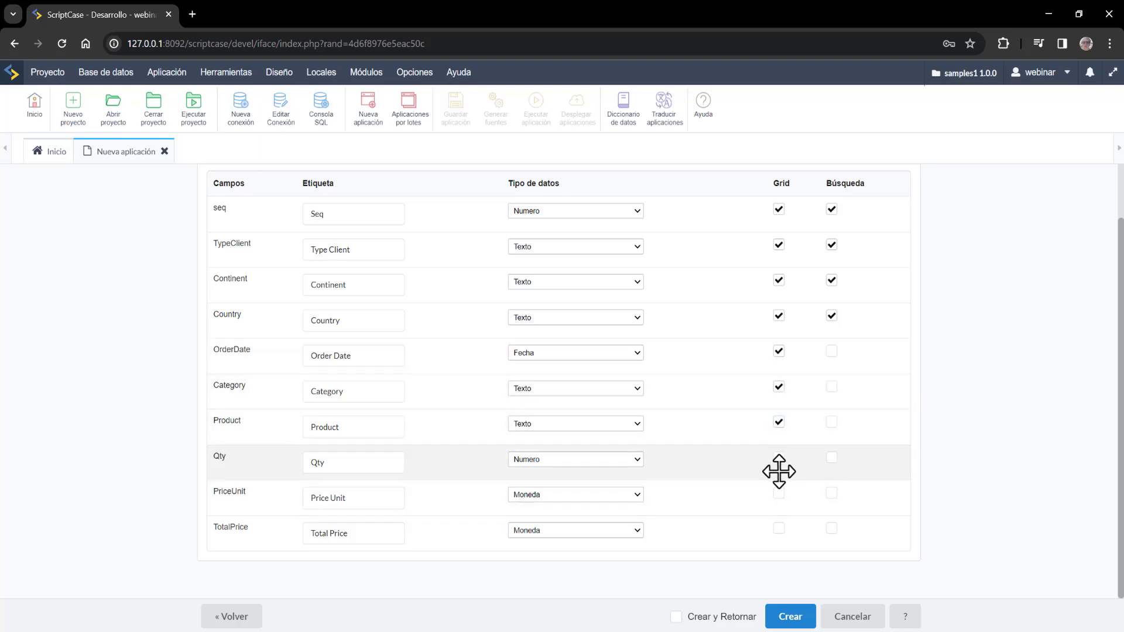
pyautogui.click(779, 458)
pyautogui.click(780, 494)
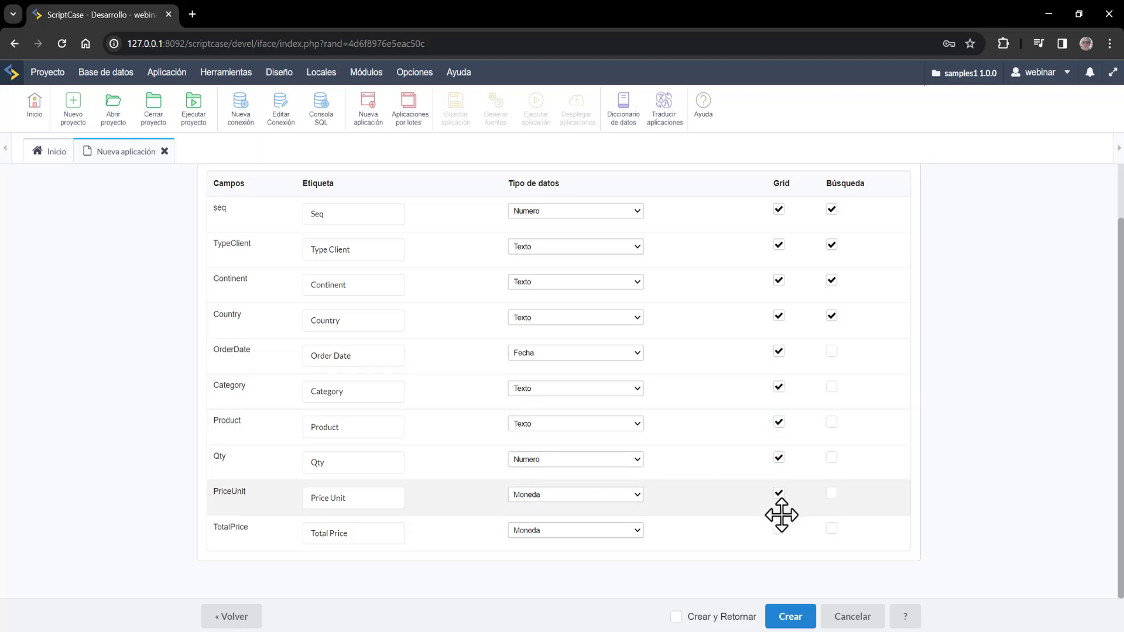
pyautogui.click(779, 529)
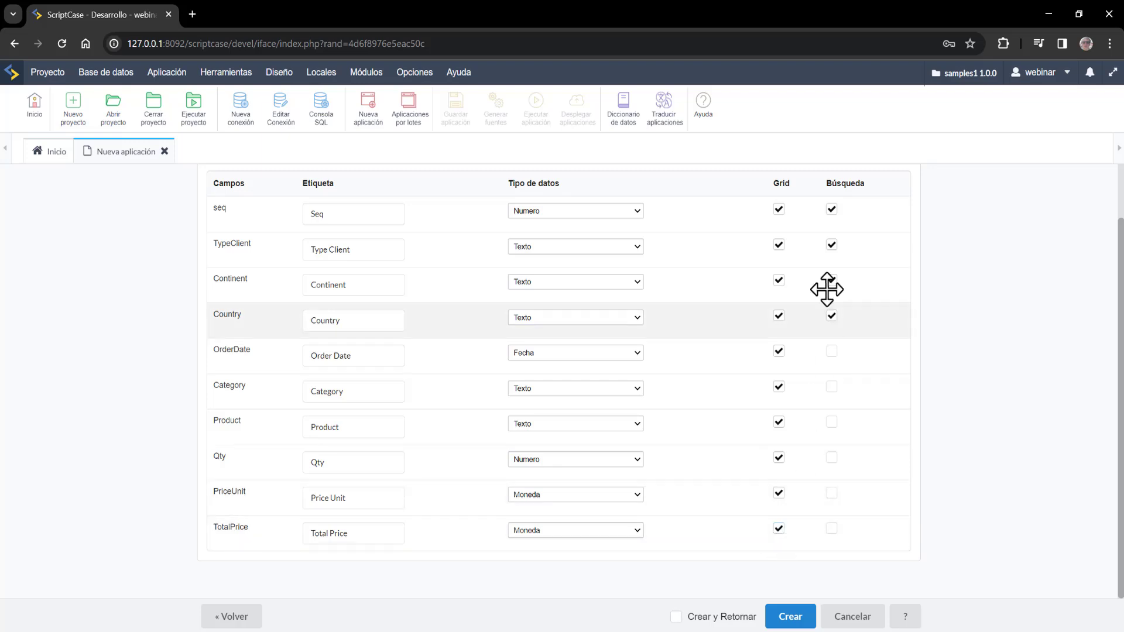
# - Make TypeClient, OrderDate, Product, Qty and TotalPrice searchable, drop seq, and create the grid
pyautogui.click(831, 210)
pyautogui.click(832, 246)
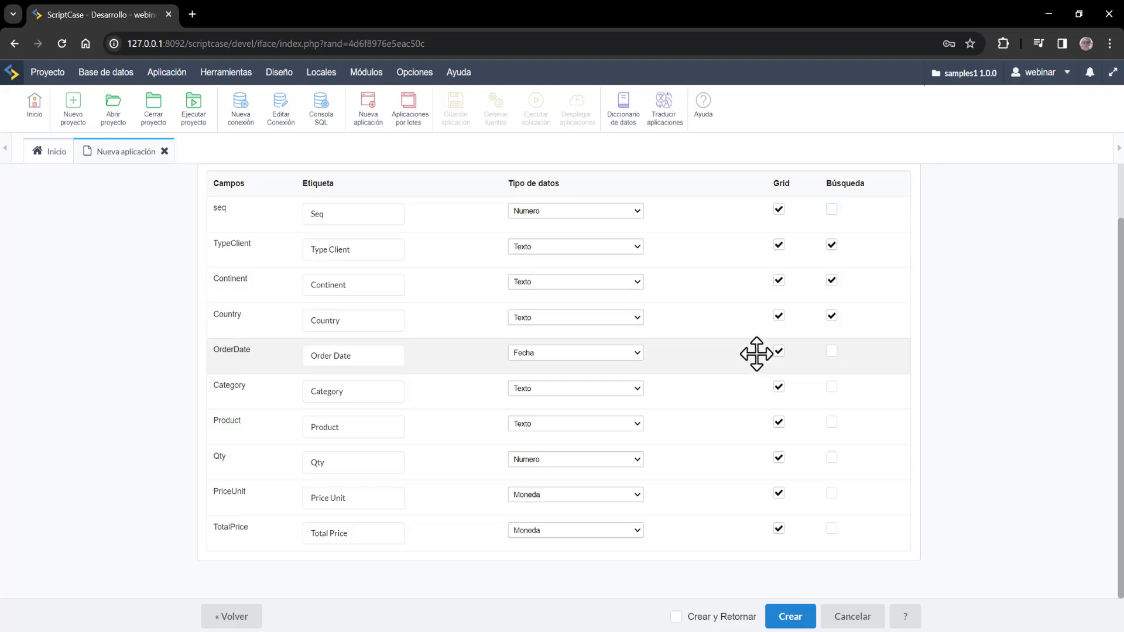
pyautogui.click(832, 351)
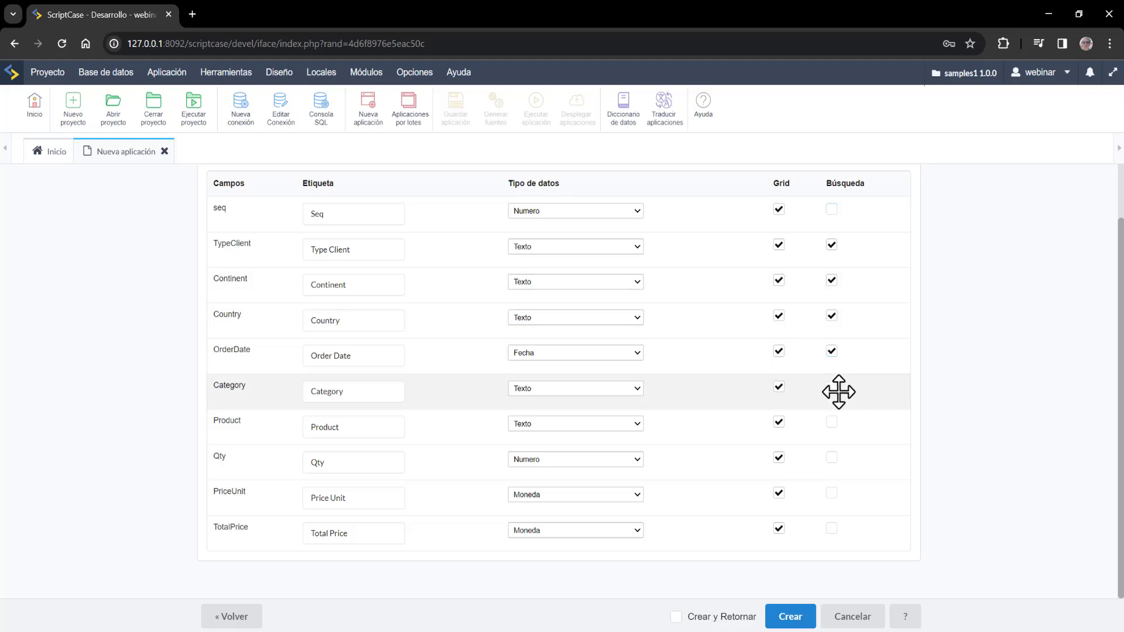
pyautogui.click(832, 423)
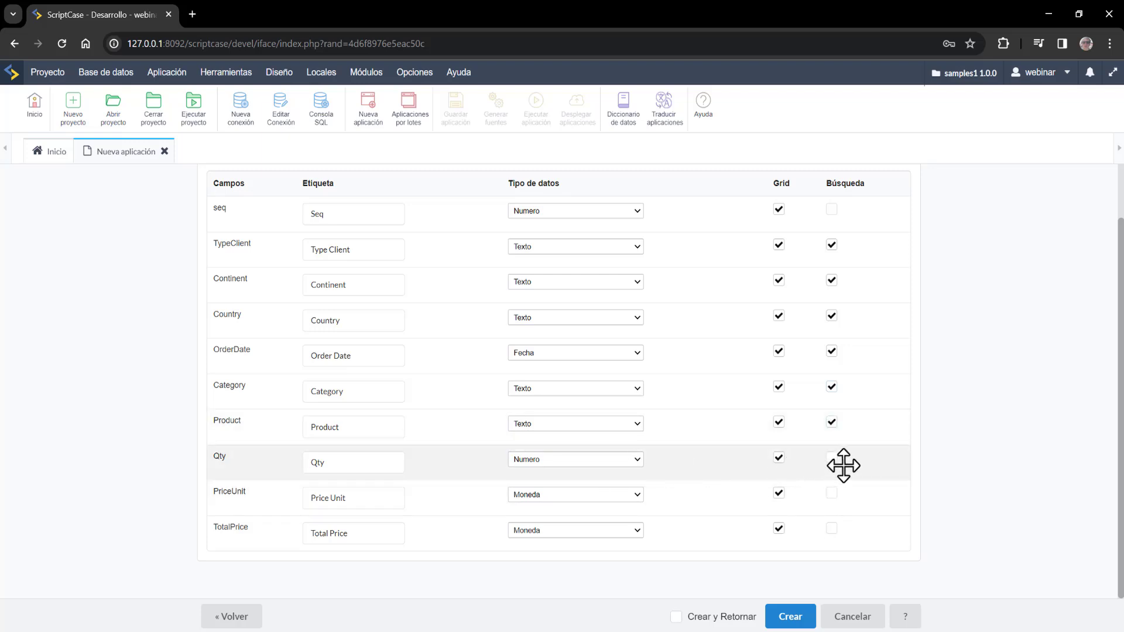
pyautogui.click(832, 459)
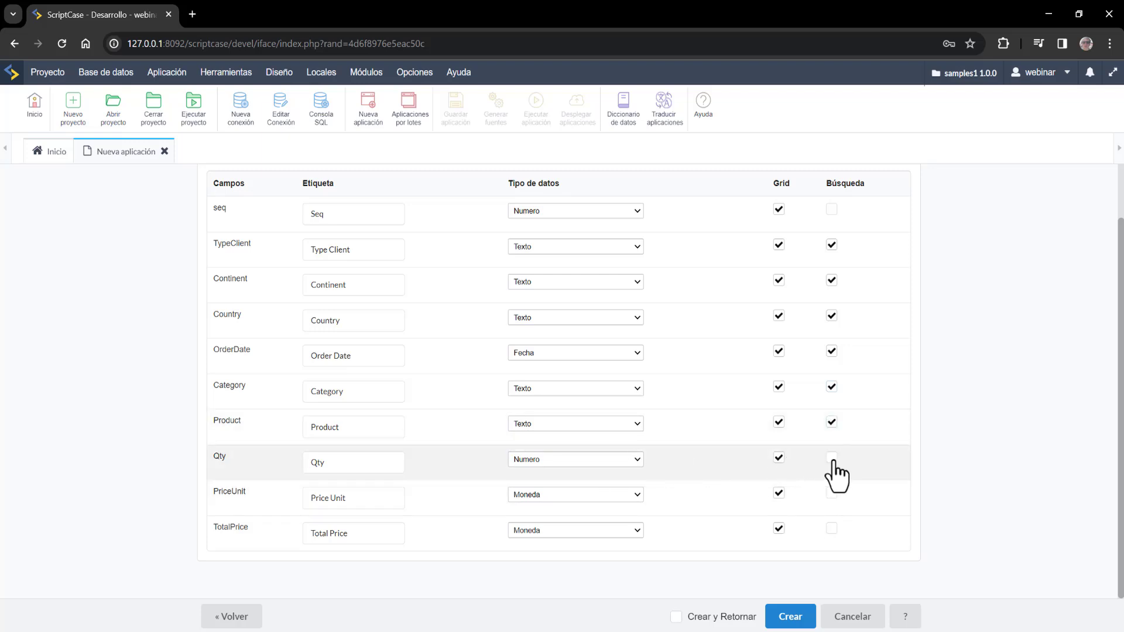
pyautogui.click(832, 528)
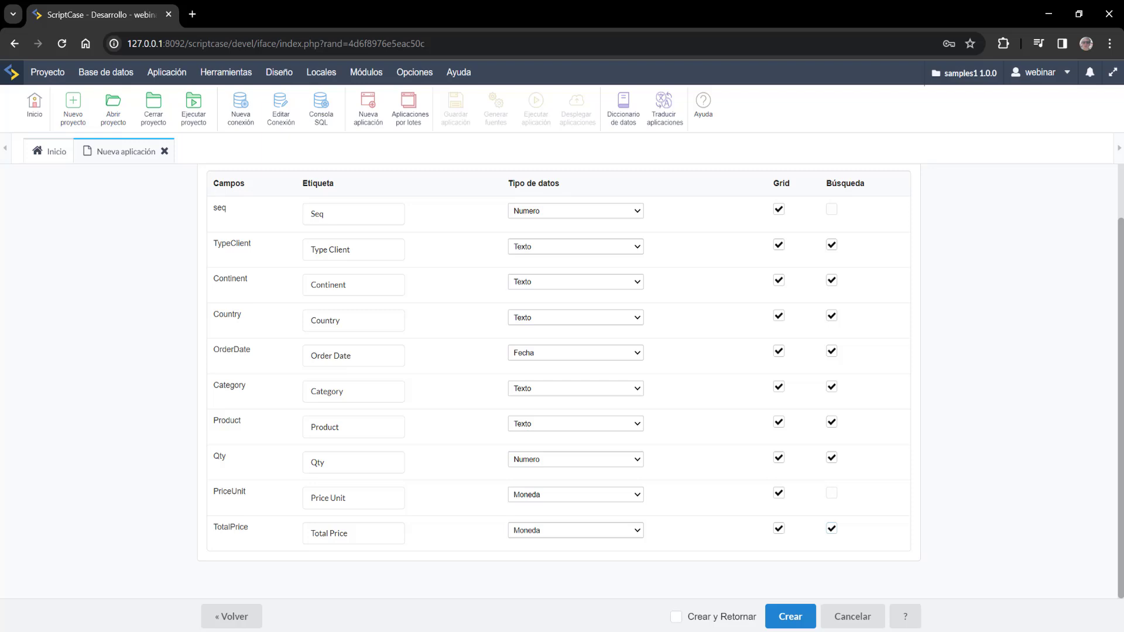
pyautogui.click(798, 622)
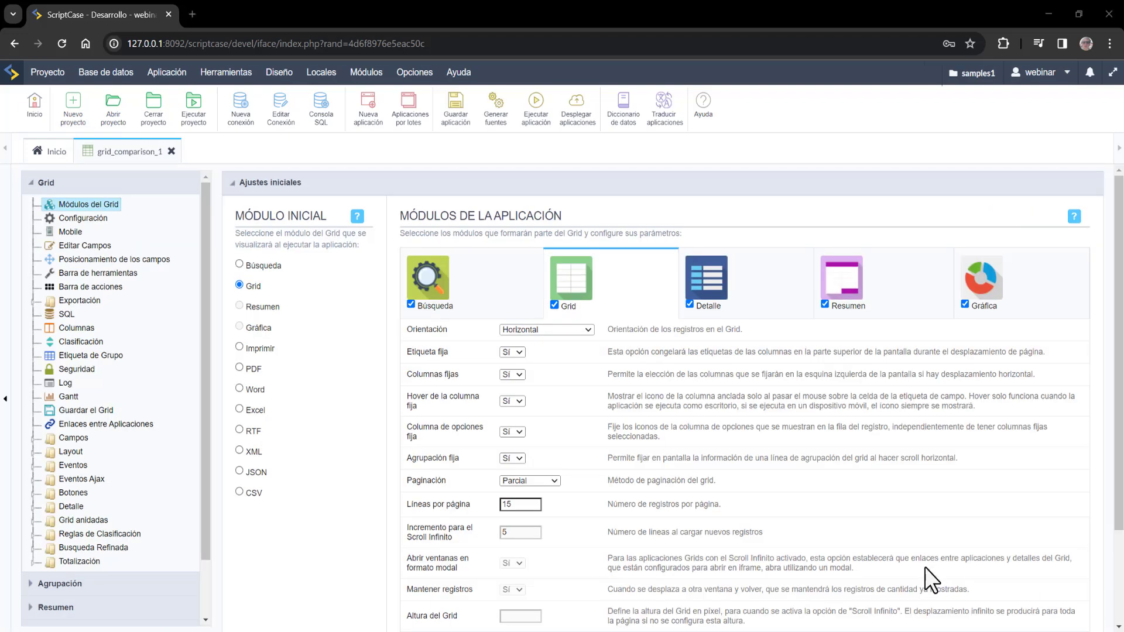
# - Review grid_comparison_1's Editar Campos settings, then open the Diccionario de datos
pyautogui.click(101, 249)
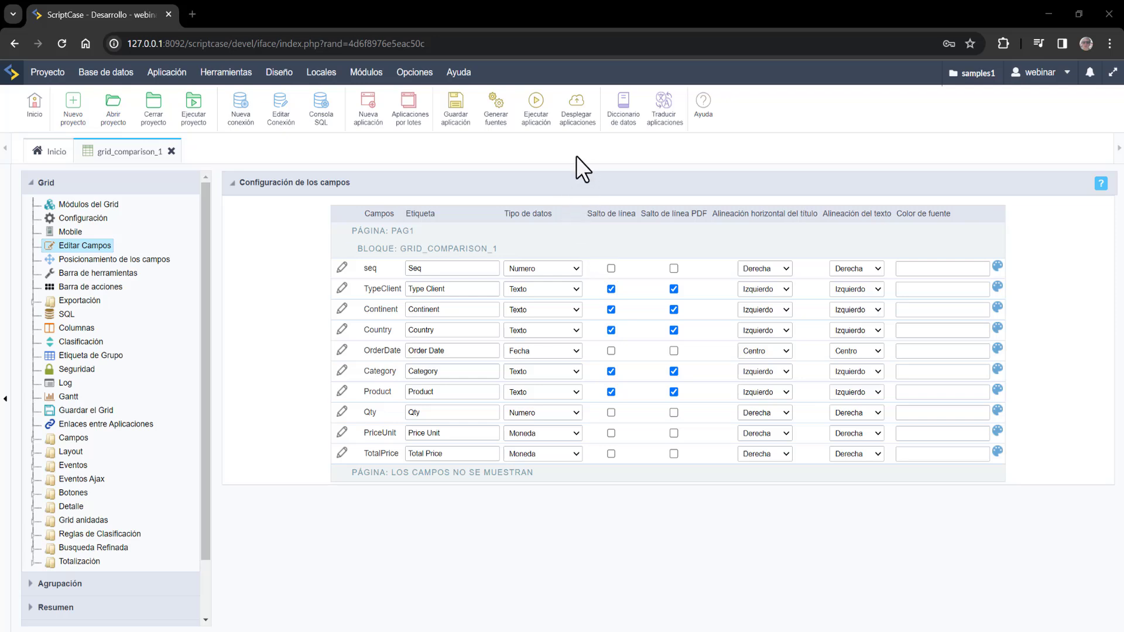
pyautogui.click(624, 108)
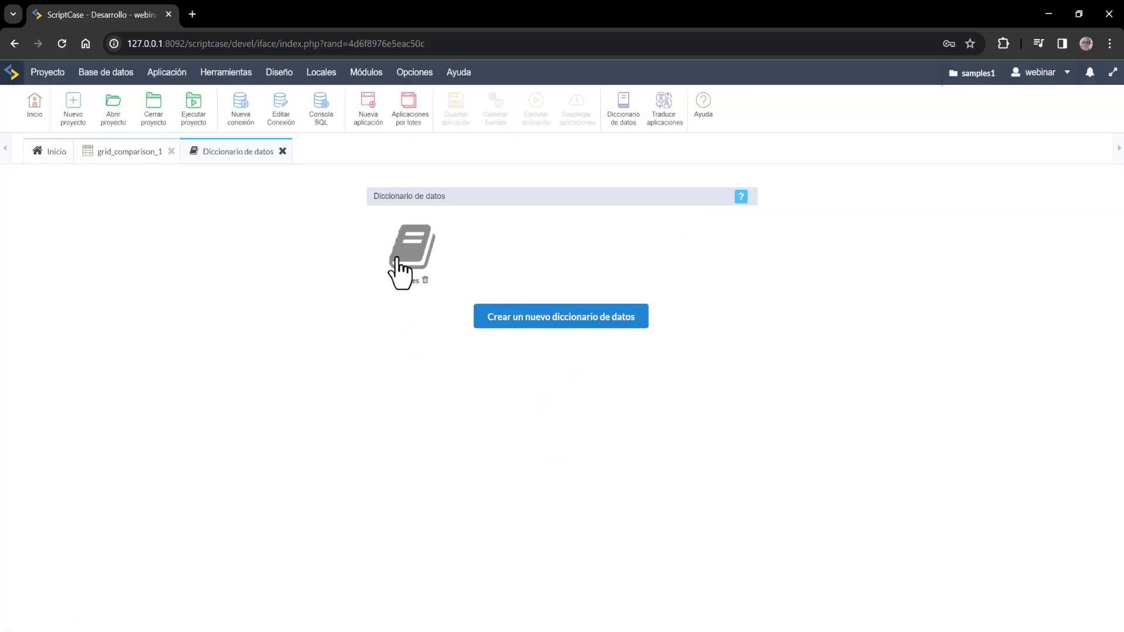
# - Sync Etiqueta labels from the samples dictionary's comparison table to its grids, then close the dictionary
pyautogui.click(397, 261)
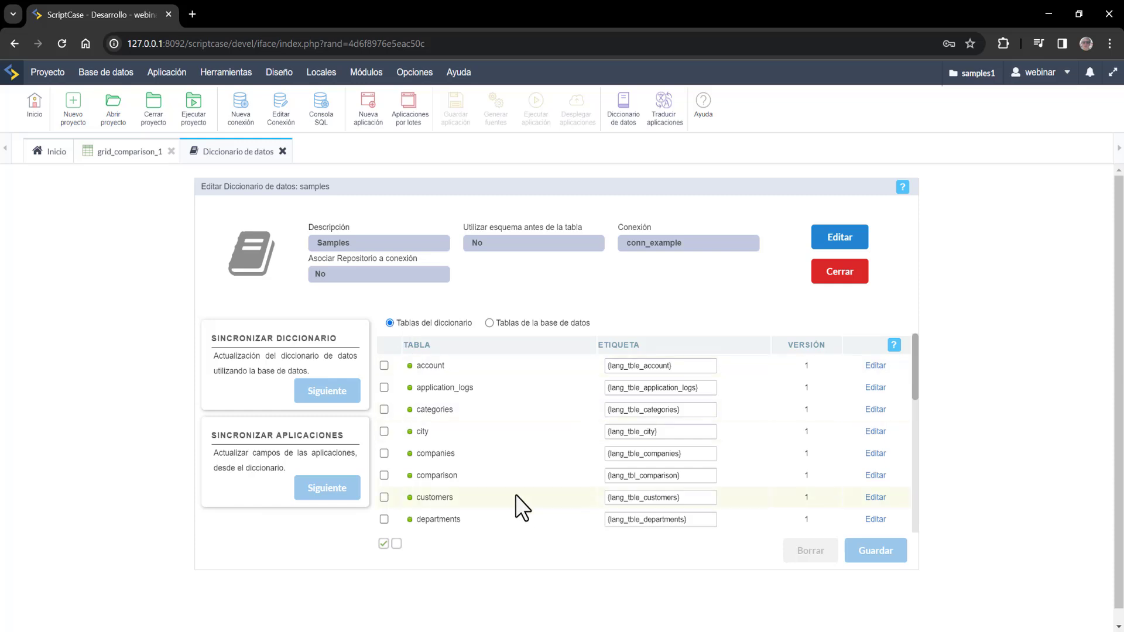
pyautogui.click(384, 475)
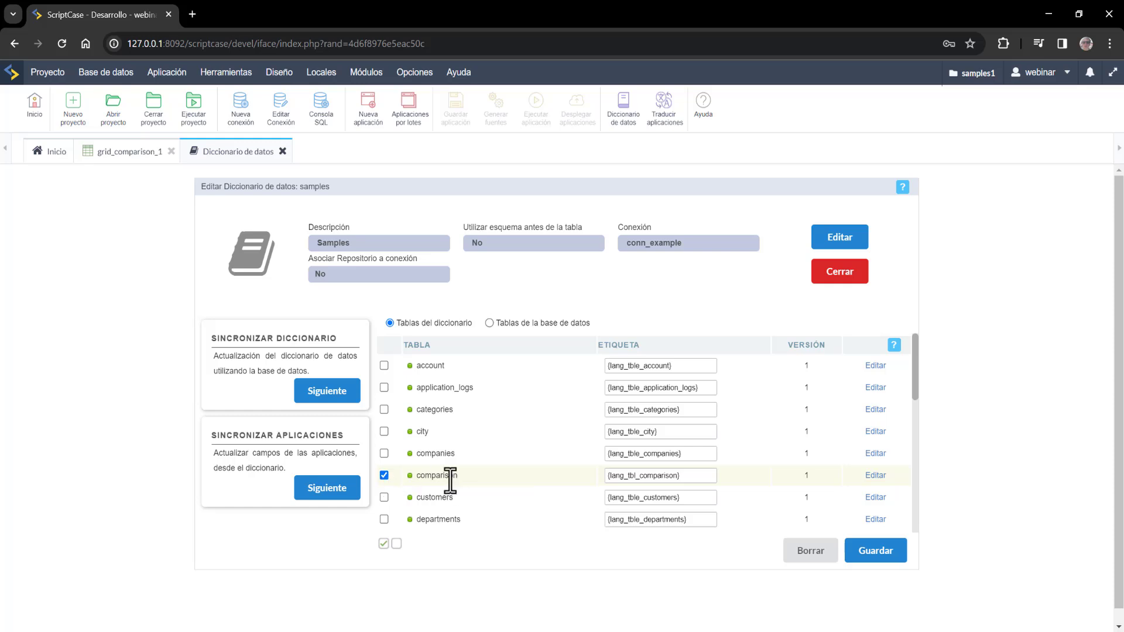
pyautogui.click(329, 488)
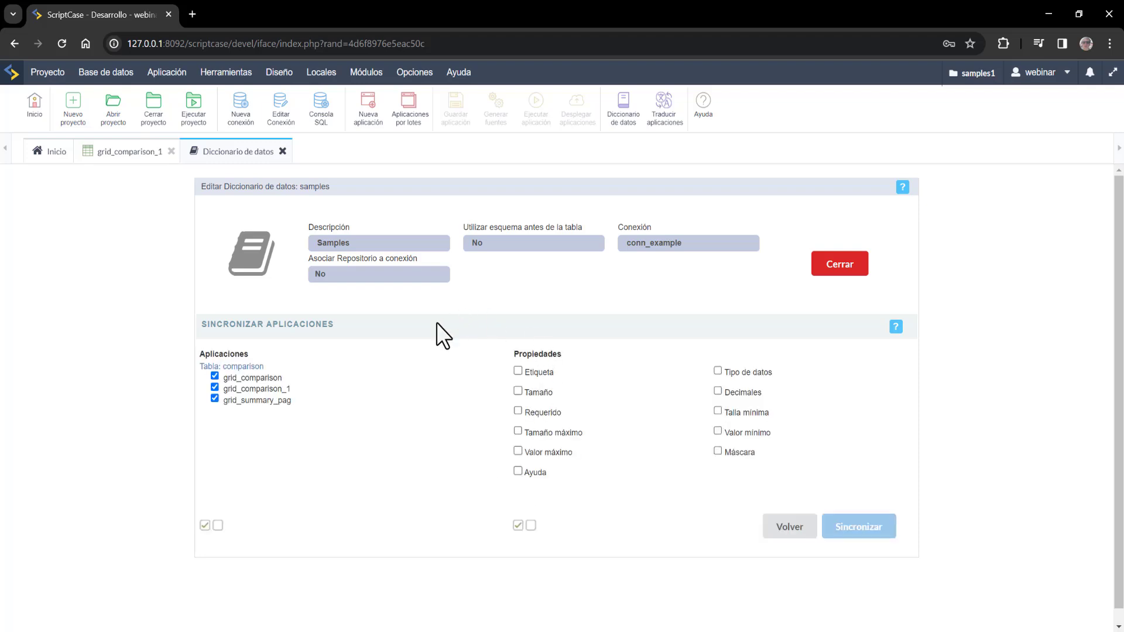
pyautogui.click(518, 371)
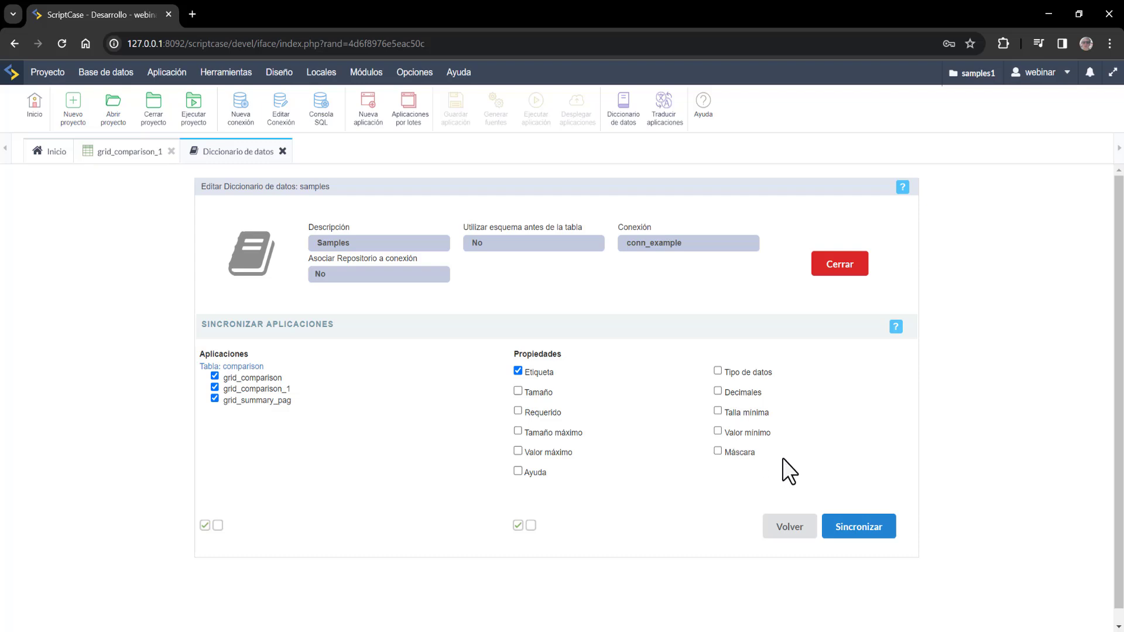
pyautogui.click(171, 151)
pyautogui.click(851, 530)
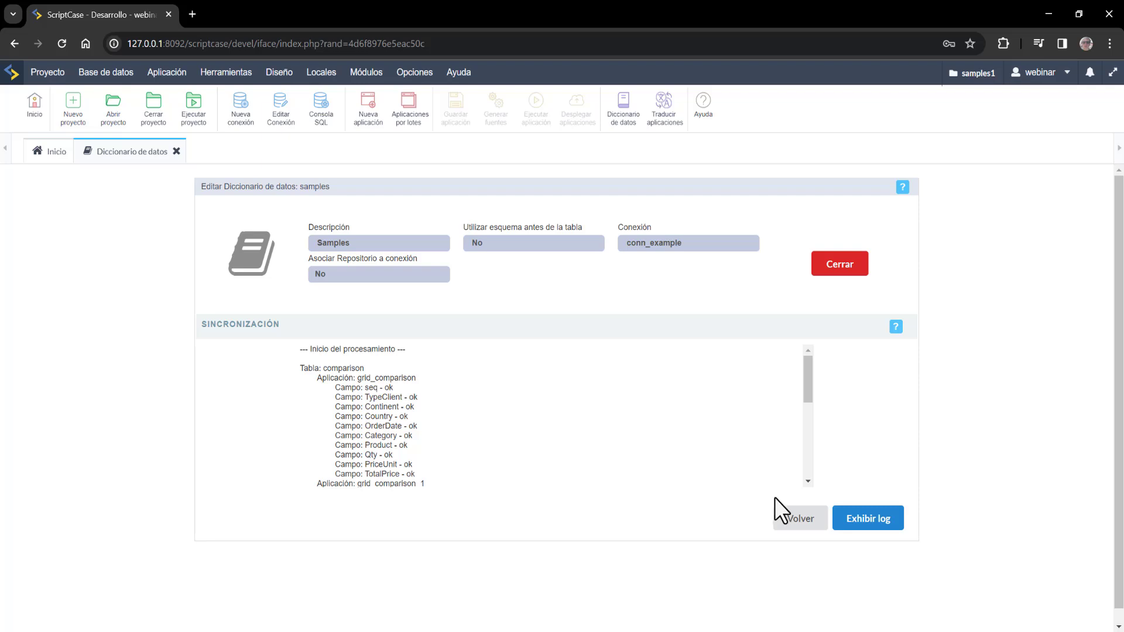
pyautogui.click(788, 519)
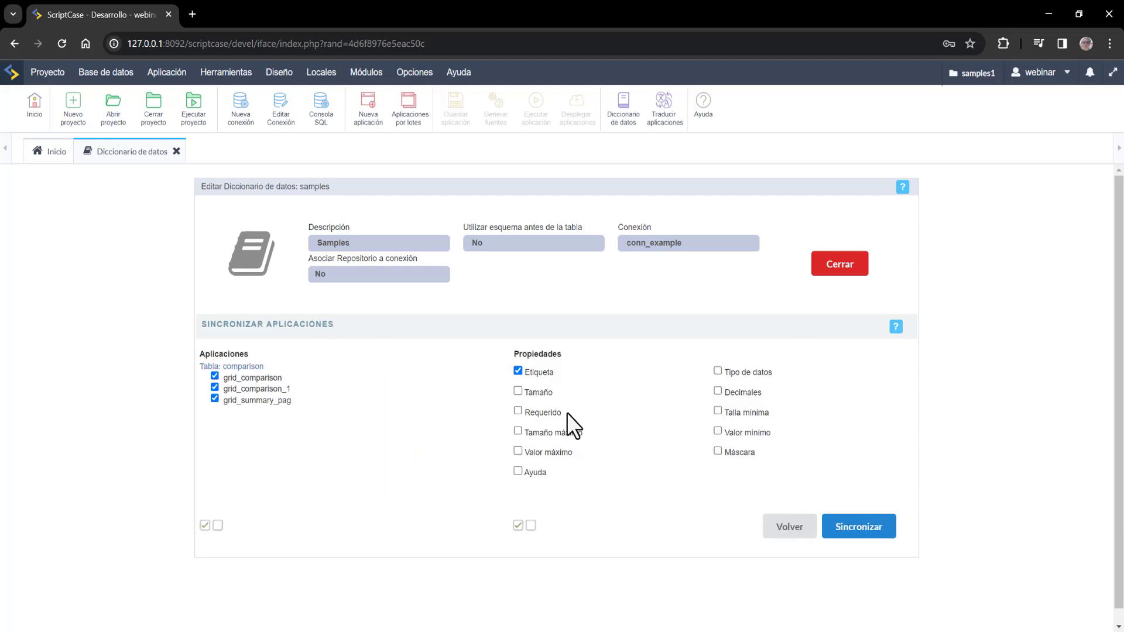
pyautogui.click(176, 151)
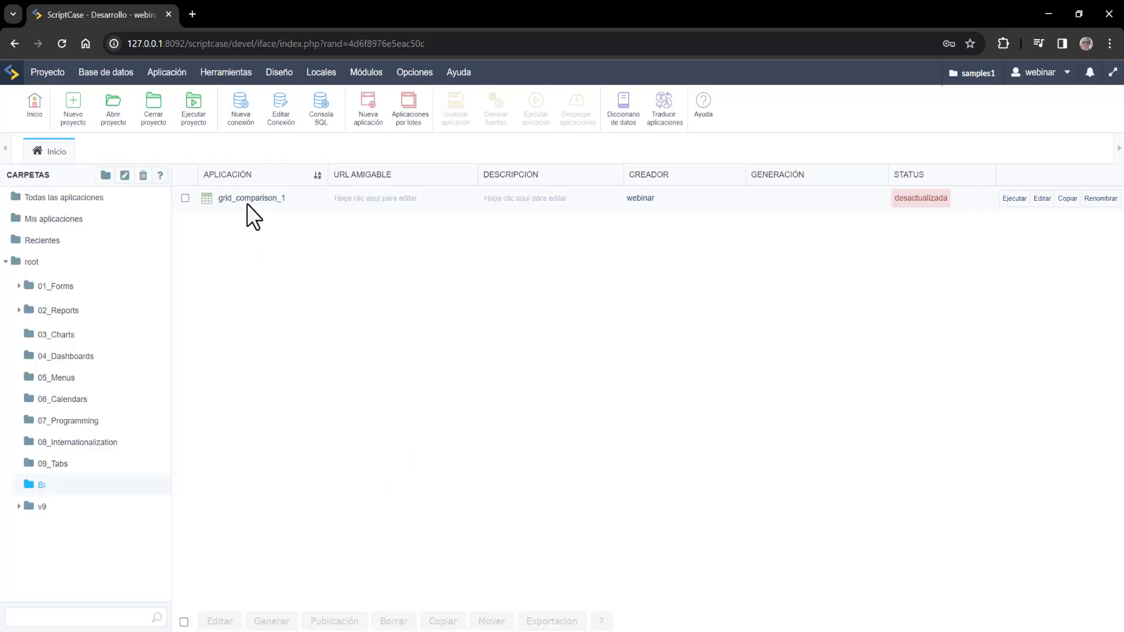
# - Reopen grid_comparison_1, check its synced field labels in Editar Campos, and run it
pyautogui.click(249, 201)
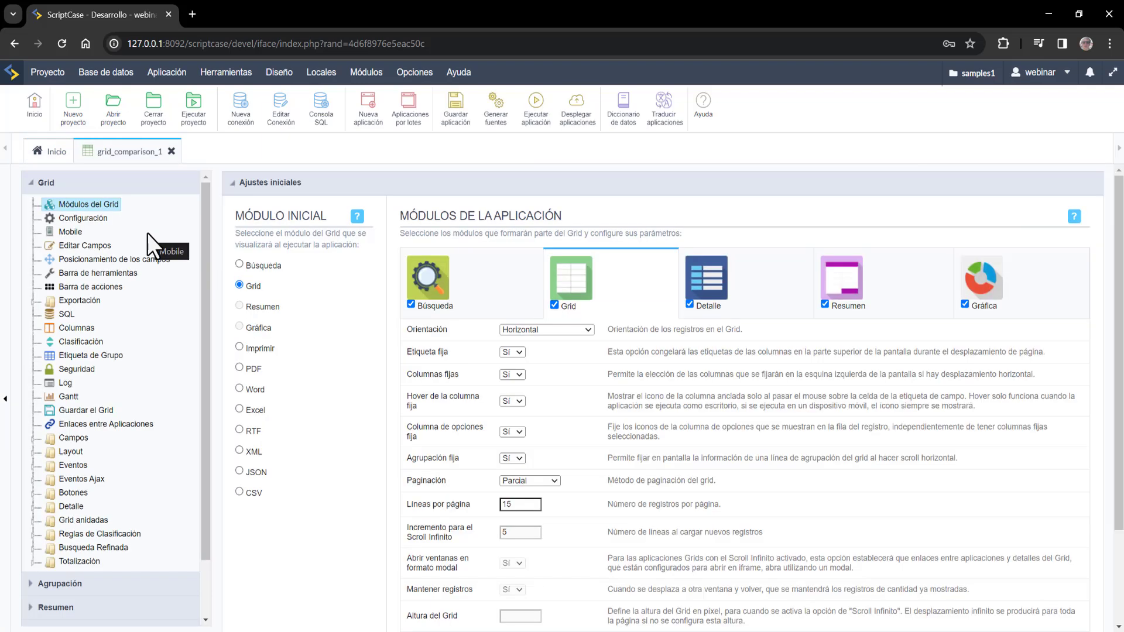
pyautogui.click(79, 245)
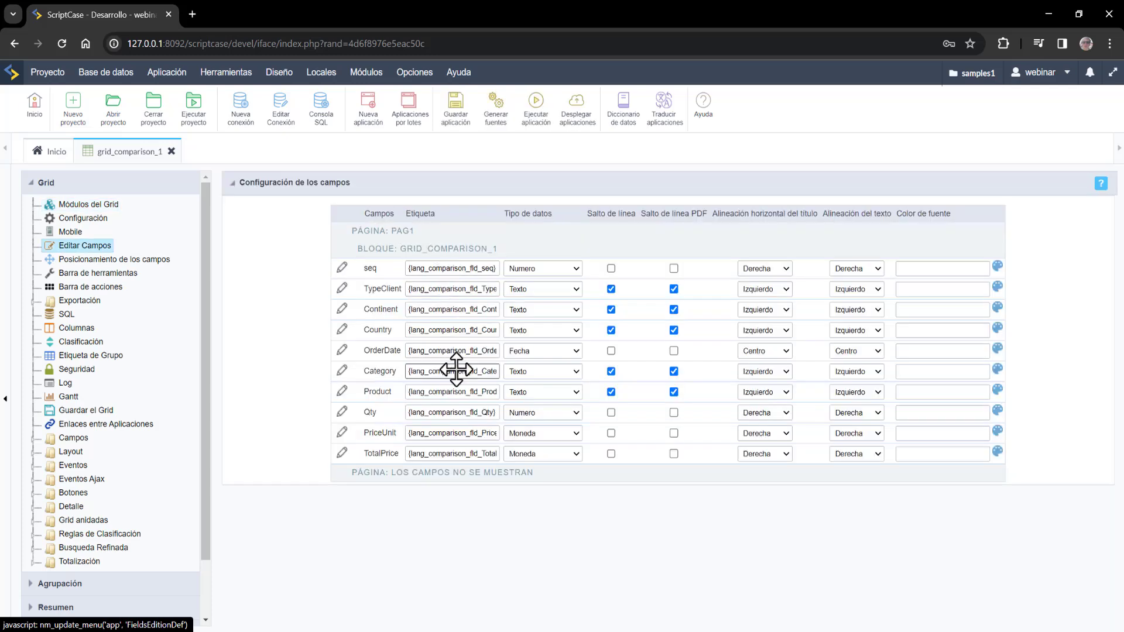
pyautogui.click(535, 102)
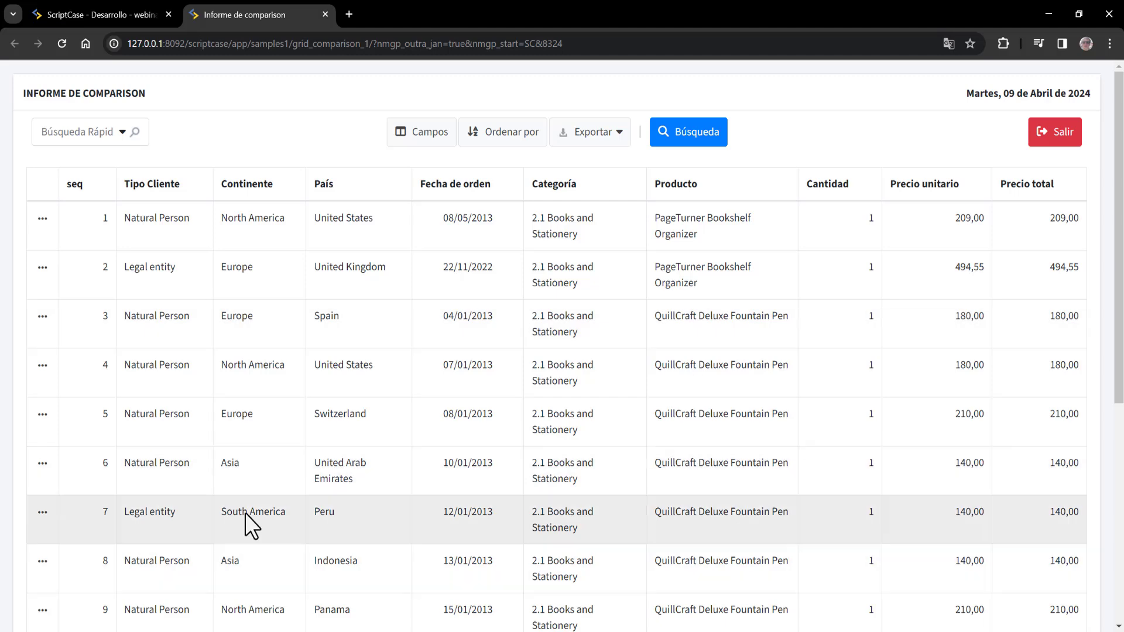
# - Quick-search the running comparison report for 'book'
pyautogui.click(118, 2)
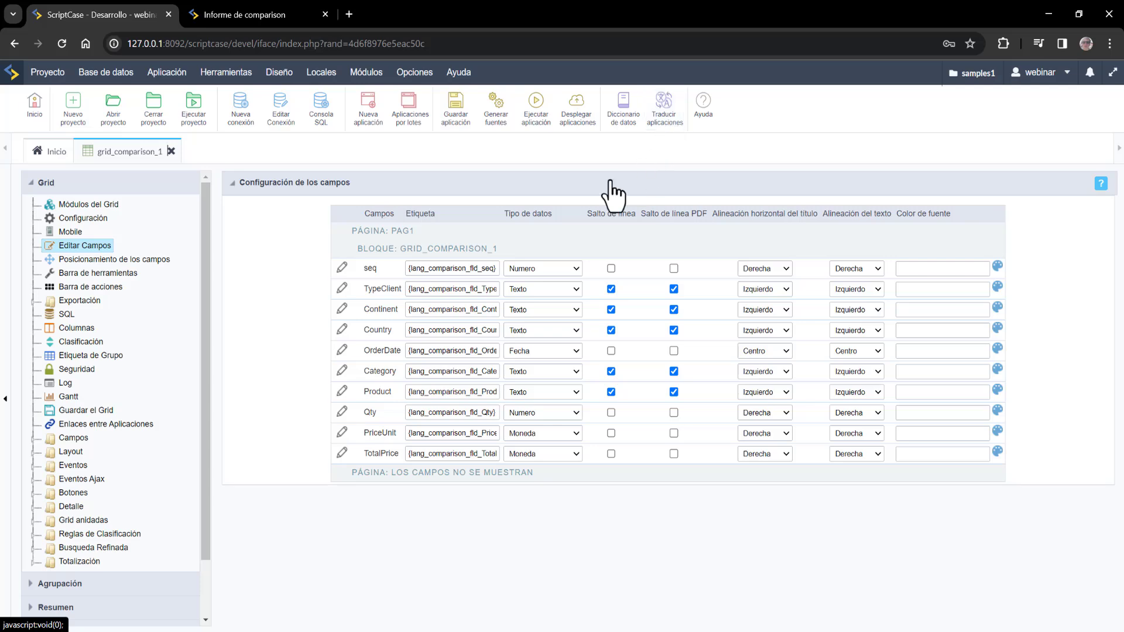
pyautogui.click(260, 5)
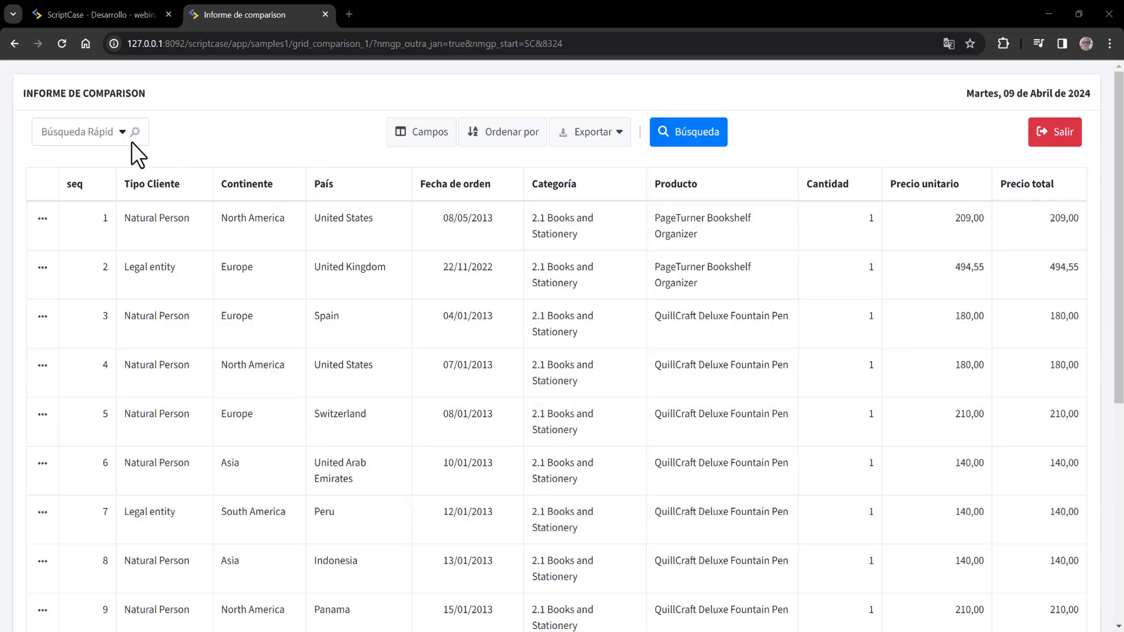
pyautogui.click(86, 135)
pyautogui.click(240, 144)
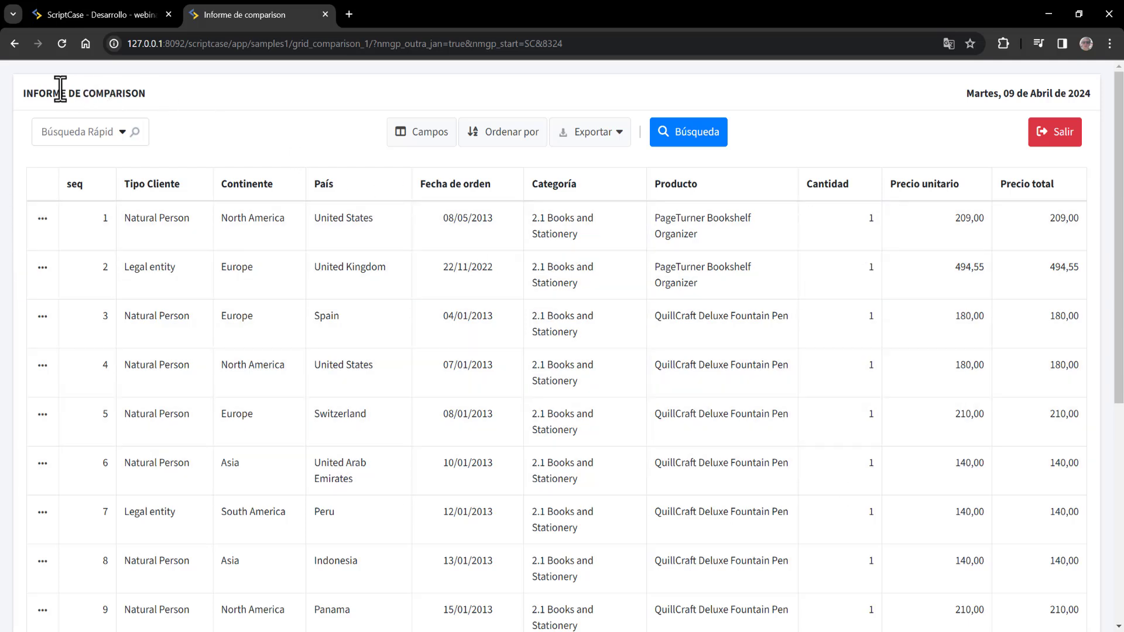
pyautogui.write('book')
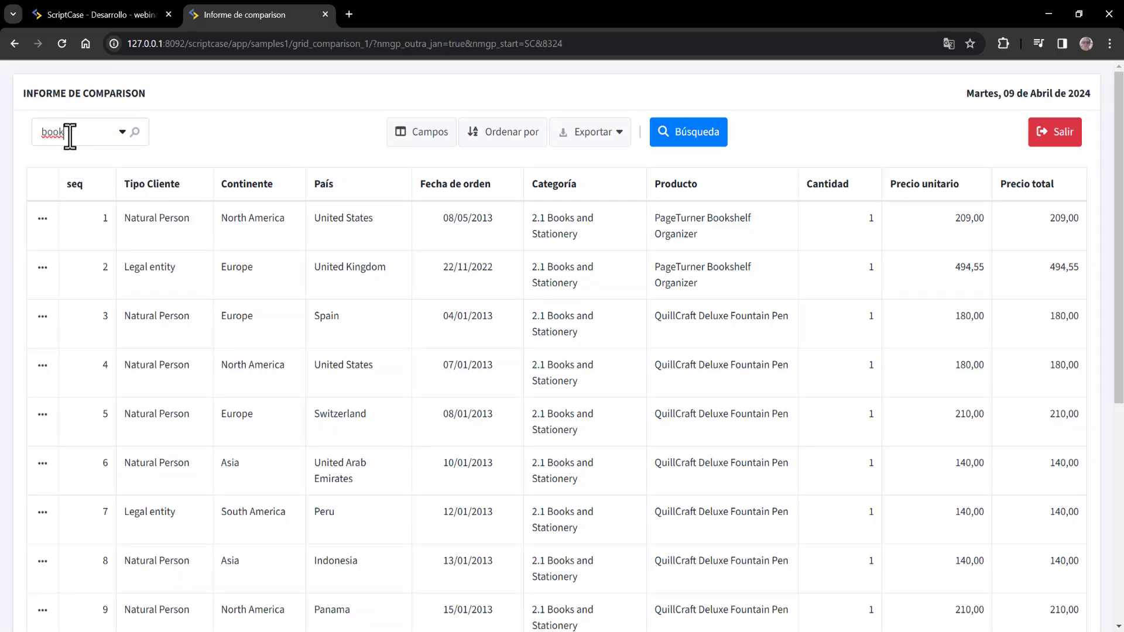
pyautogui.press('Return')
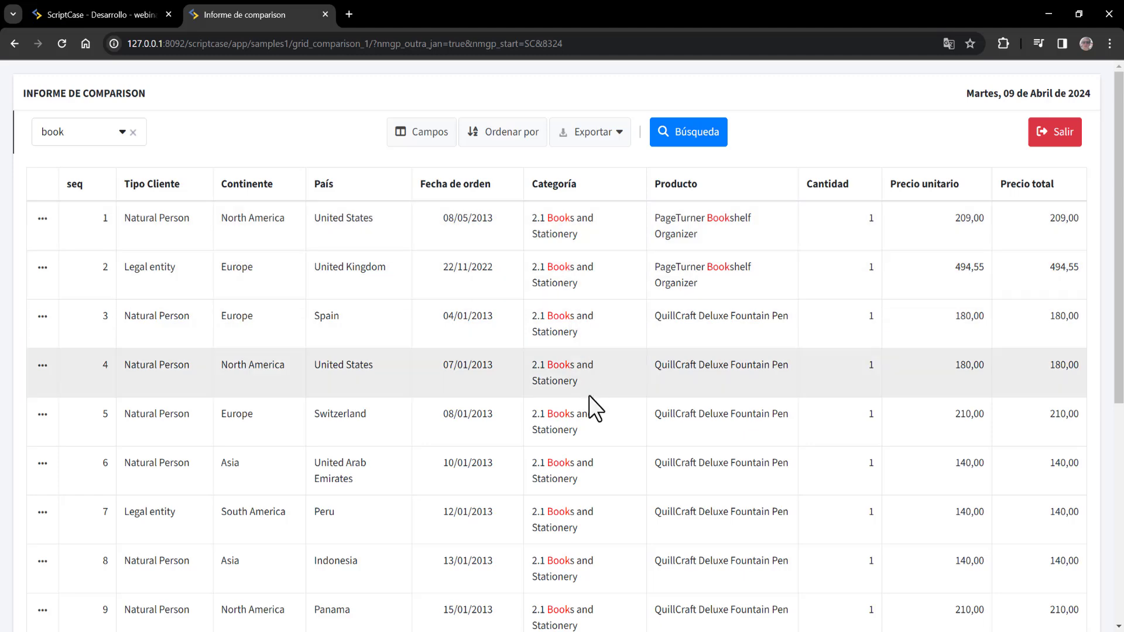
# - Look over the 'book' matches, then clear the quick search
pyautogui.scroll(-3, 616, 406)
pyautogui.scroll(3, 637, 424)
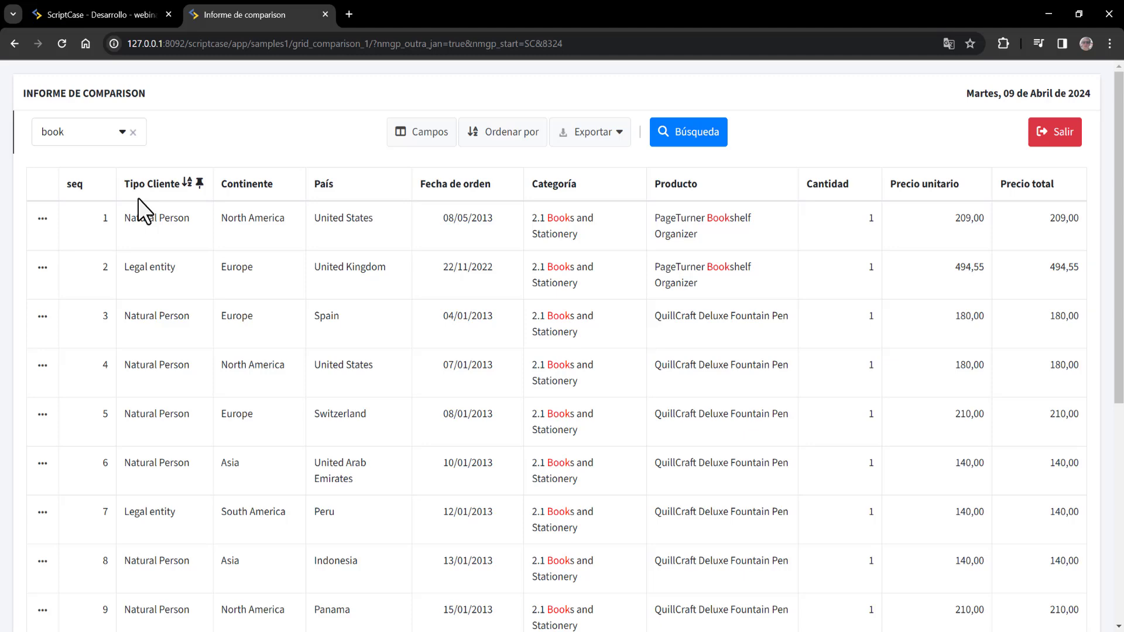
pyautogui.click(134, 133)
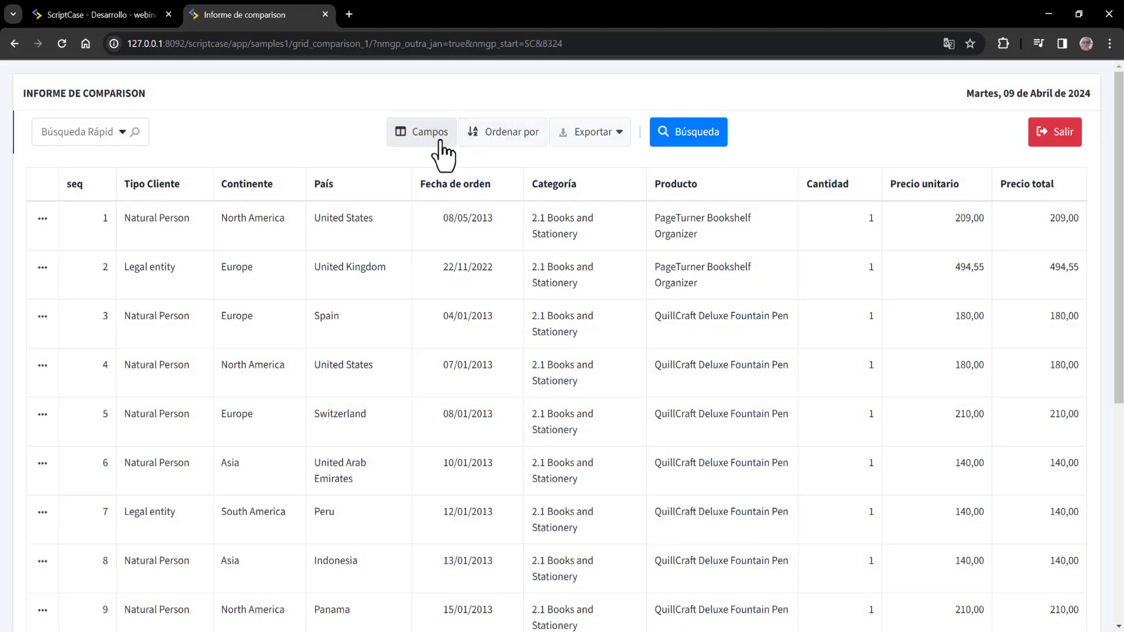
# - Move seq and Precio unitario to available fields and place Tipo Cliente after Continente
pyautogui.click(440, 144)
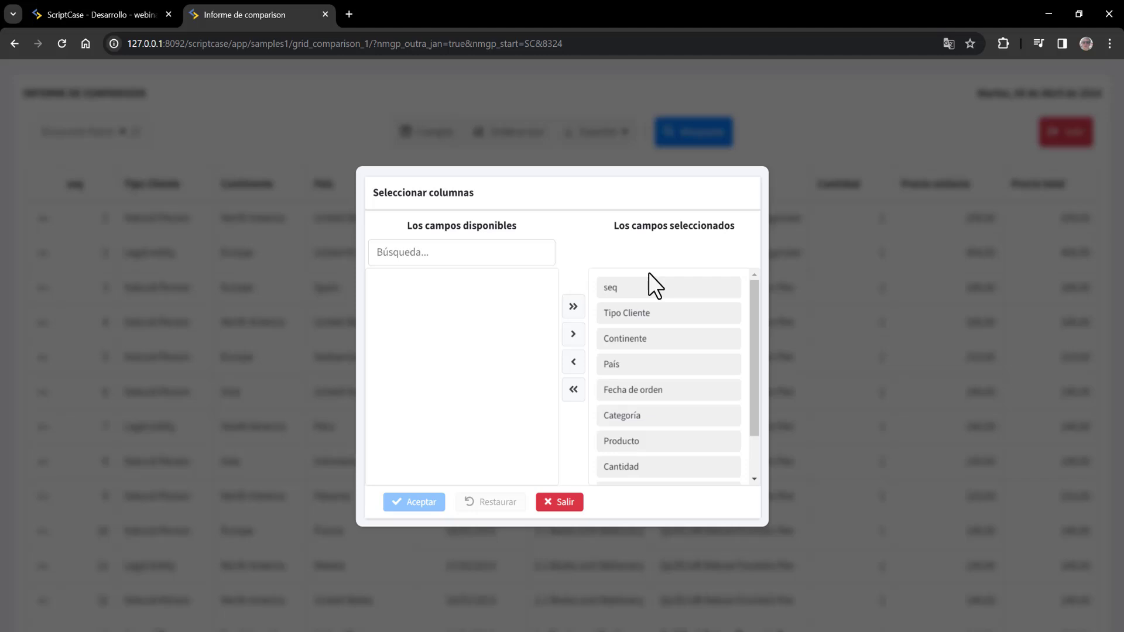
pyautogui.moveTo(649, 273); pyautogui.dragTo(442, 282)
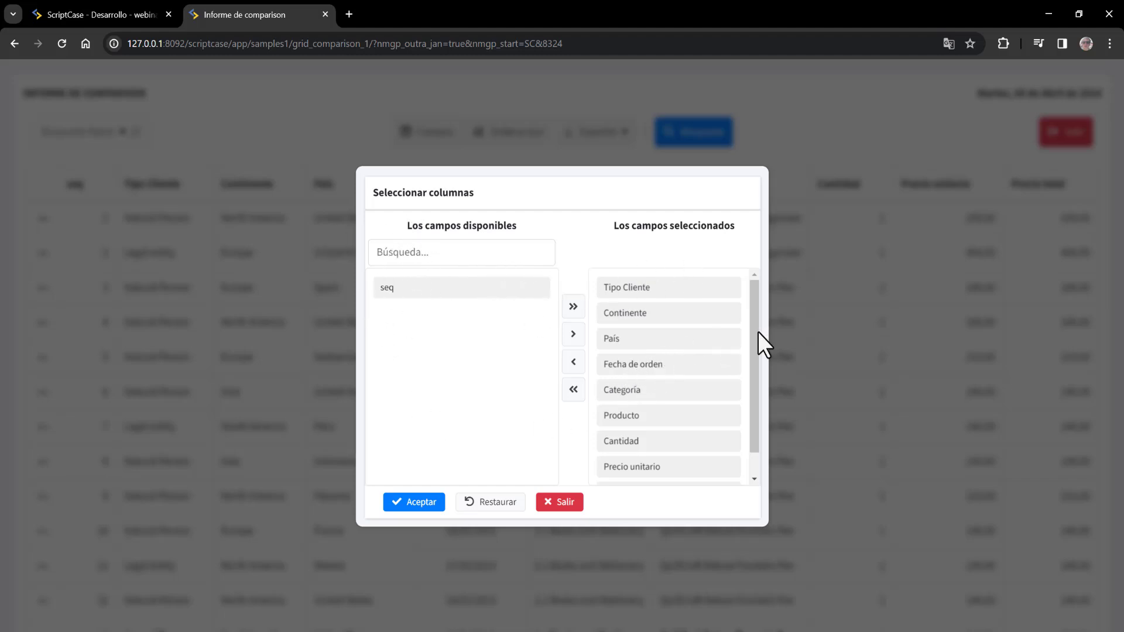
pyautogui.moveTo(758, 304); pyautogui.dragTo(763, 371)
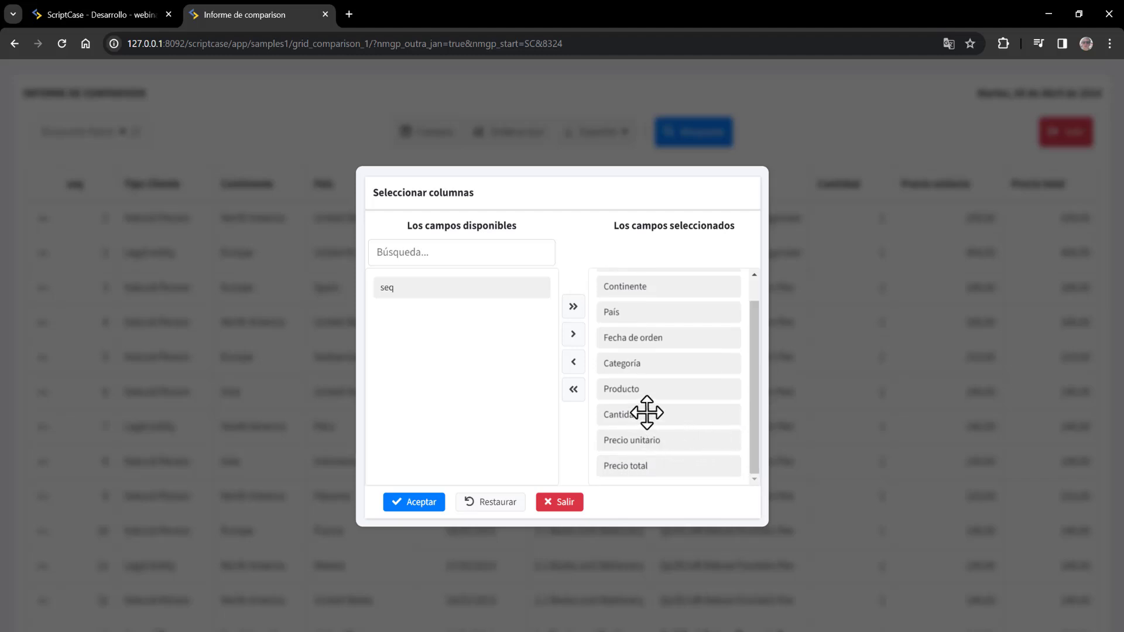
pyautogui.moveTo(650, 439); pyautogui.dragTo(418, 319)
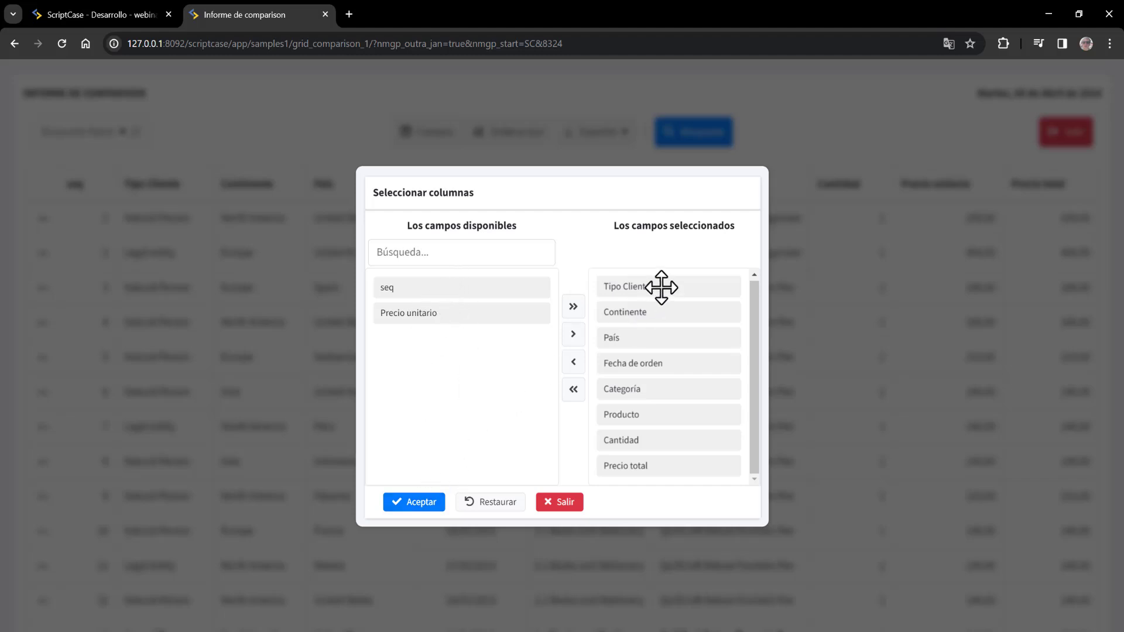
pyautogui.moveTo(662, 286); pyautogui.dragTo(664, 319)
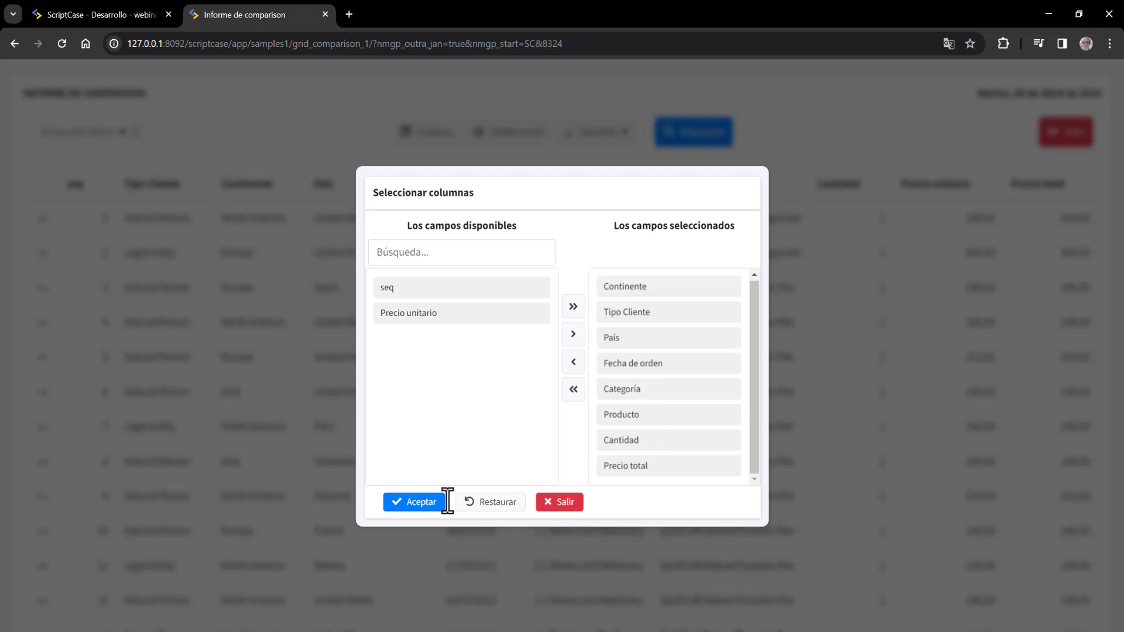
pyautogui.click(420, 505)
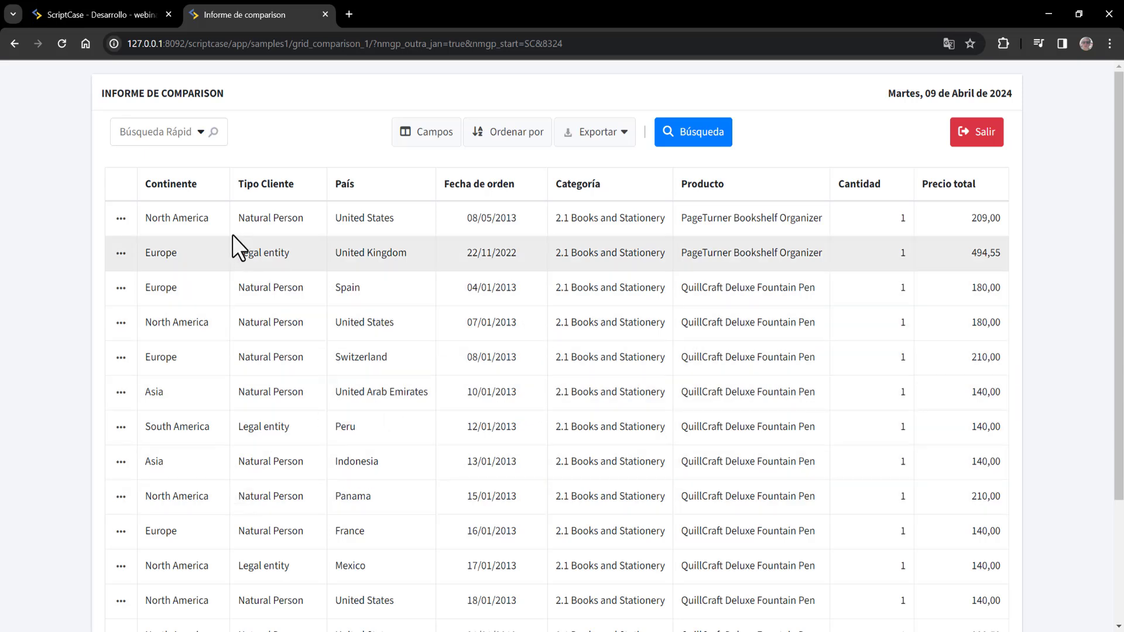
pyautogui.moveTo(280, 170)
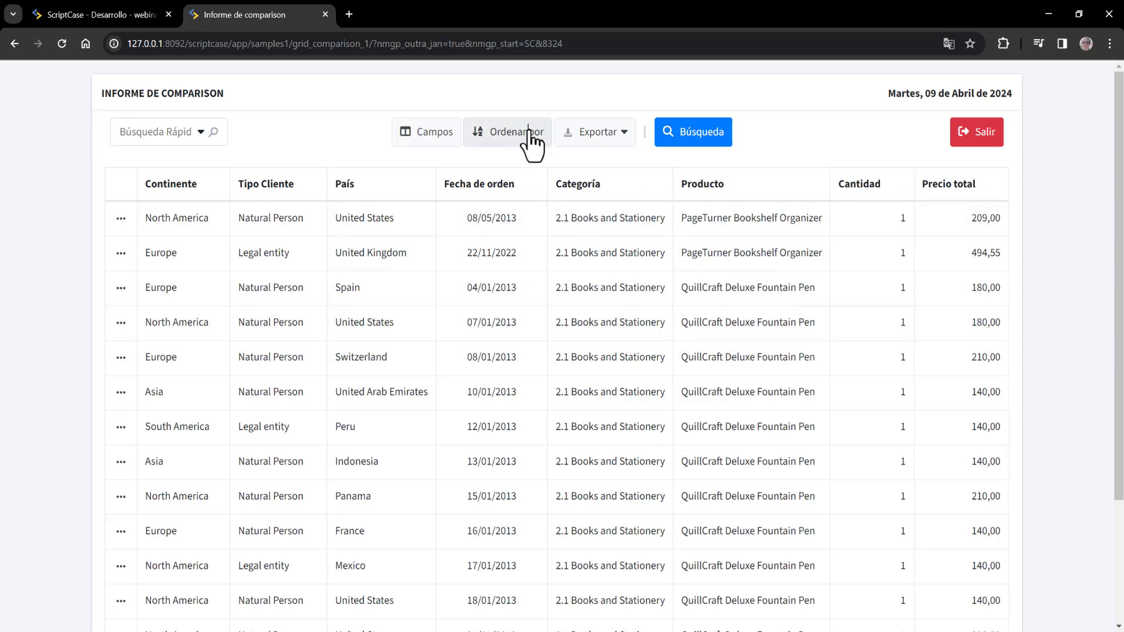
# - Replace the seq sort with Precio total descending, then bring up the Búsqueda form
pyautogui.click(530, 132)
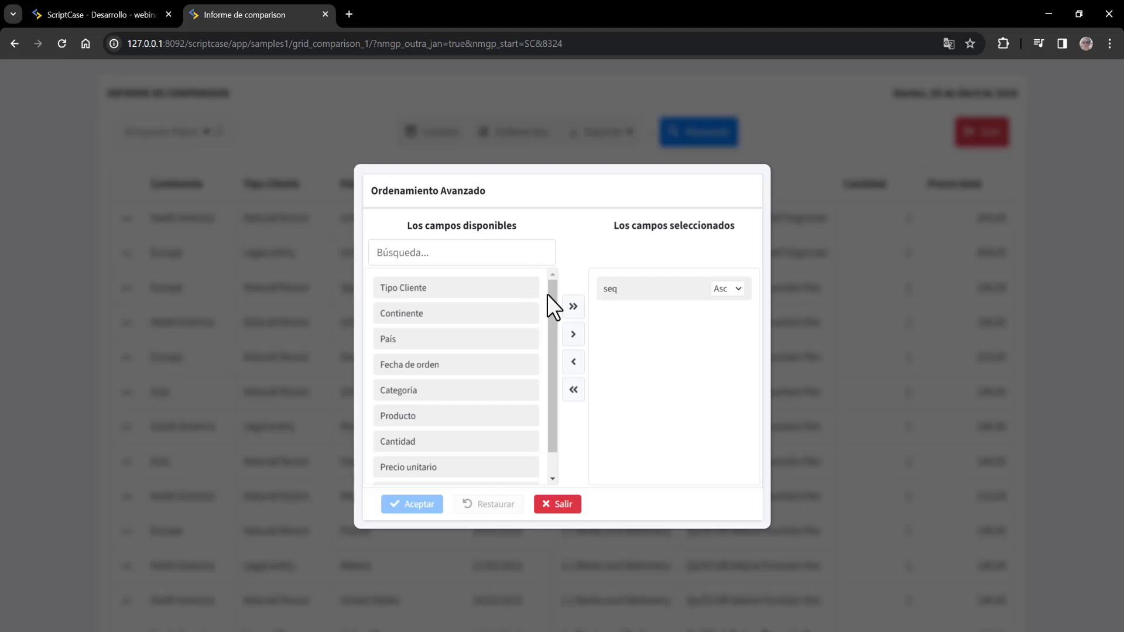
pyautogui.moveTo(723, 288); pyautogui.dragTo(509, 279)
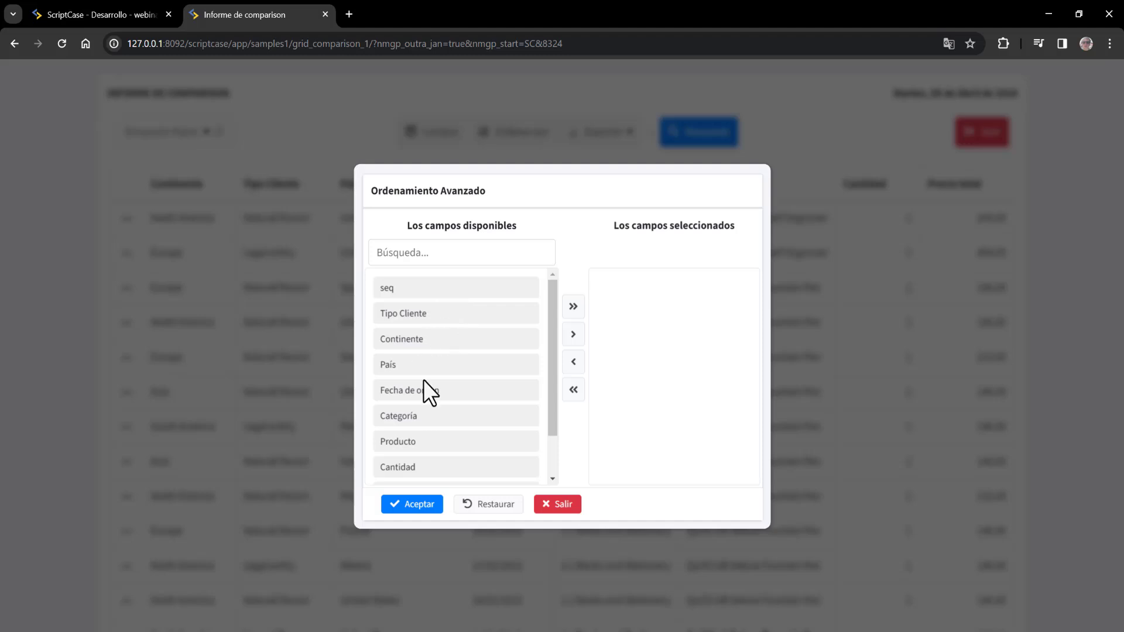
pyautogui.moveTo(550, 337); pyautogui.dragTo(558, 449)
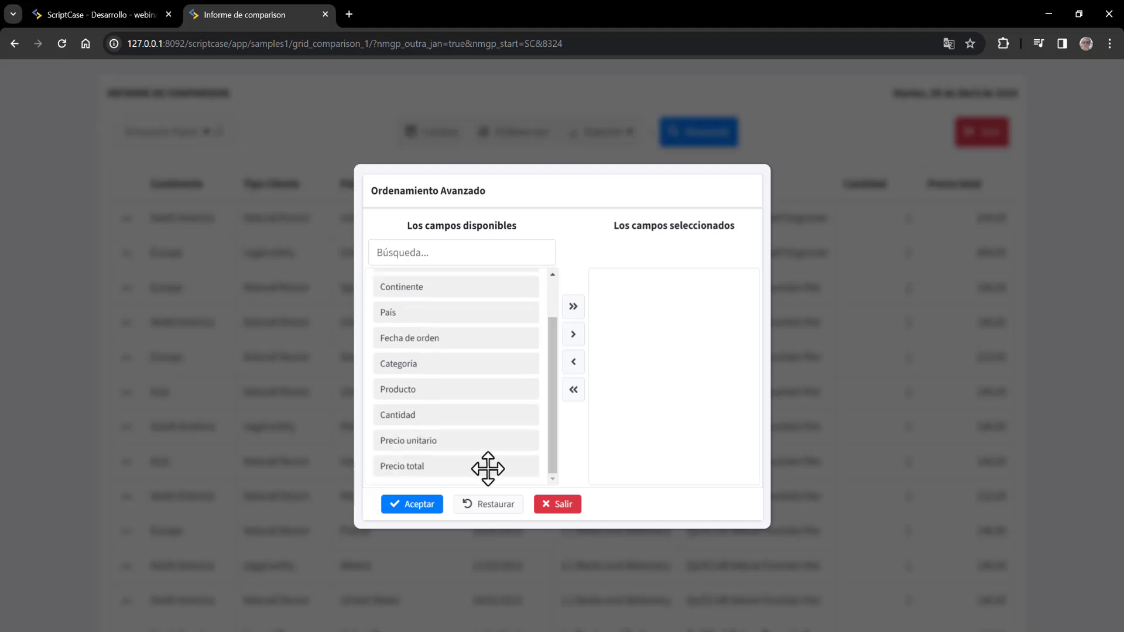
pyautogui.moveTo(404, 469); pyautogui.dragTo(629, 293)
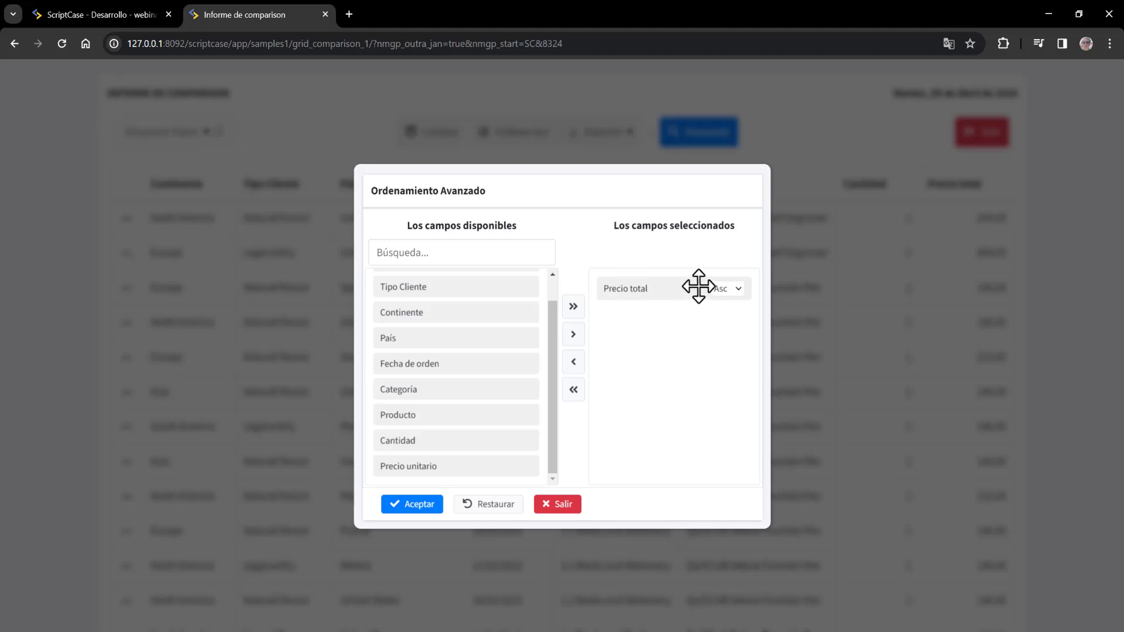
pyautogui.click(723, 287)
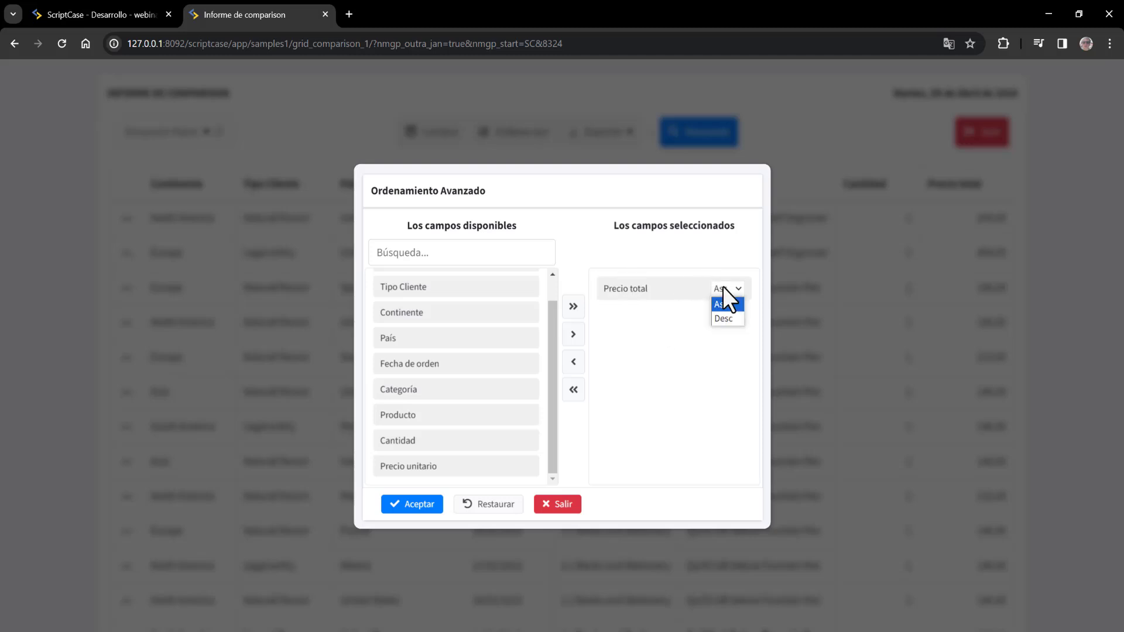
pyautogui.click(728, 316)
pyautogui.click(423, 505)
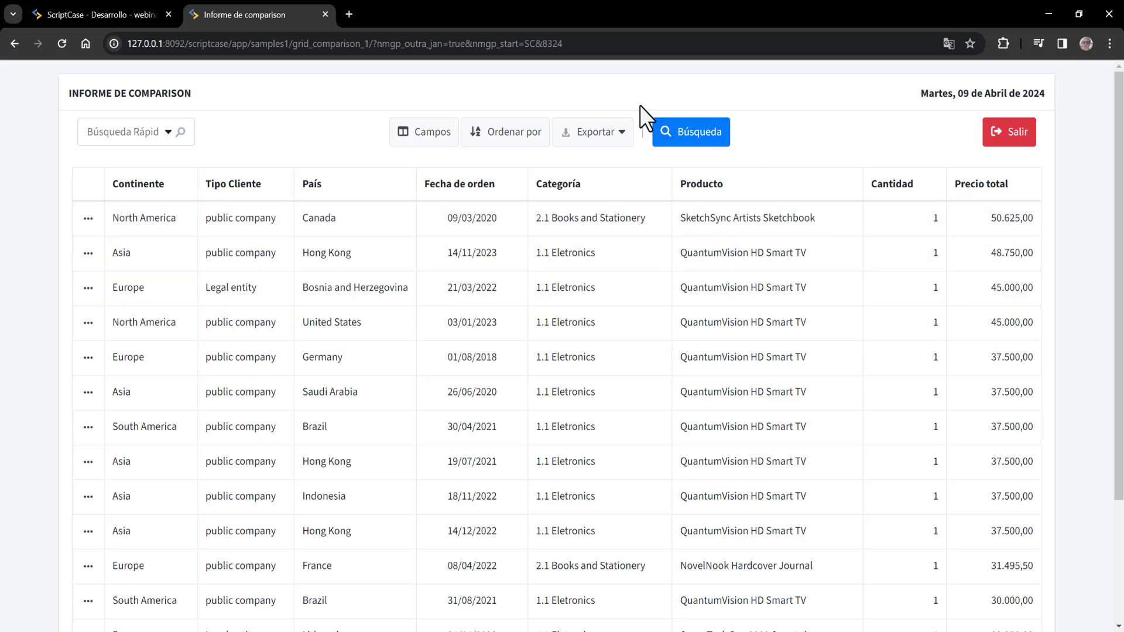
pyautogui.click(681, 138)
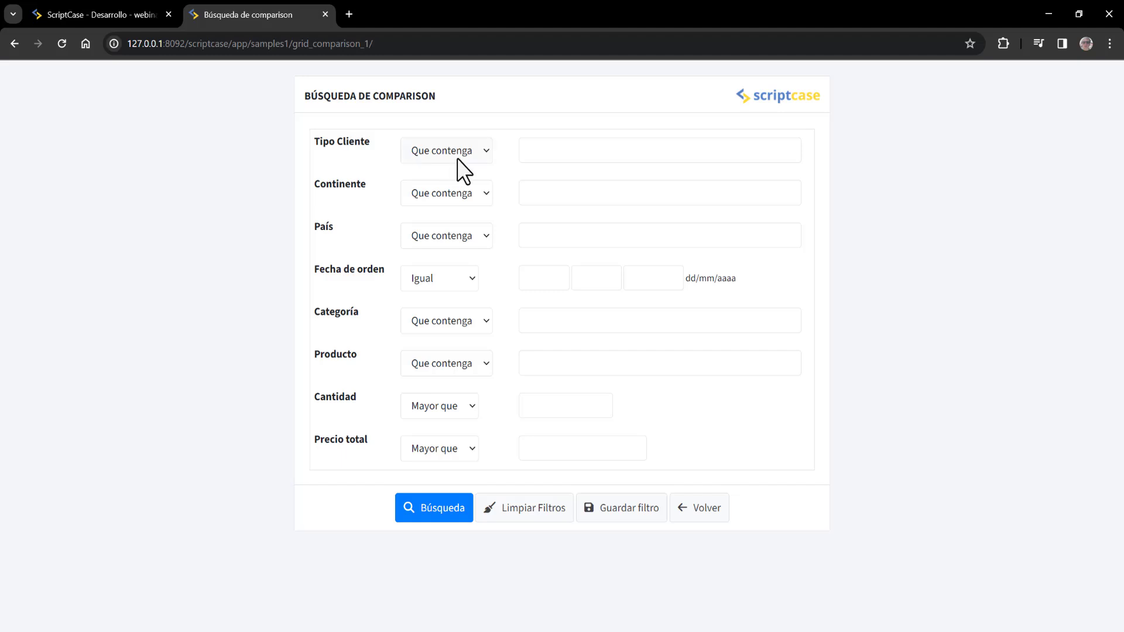
# - Set the Tipo Cliente search criterion to Natural Person
pyautogui.click(547, 150)
pyautogui.write('a')
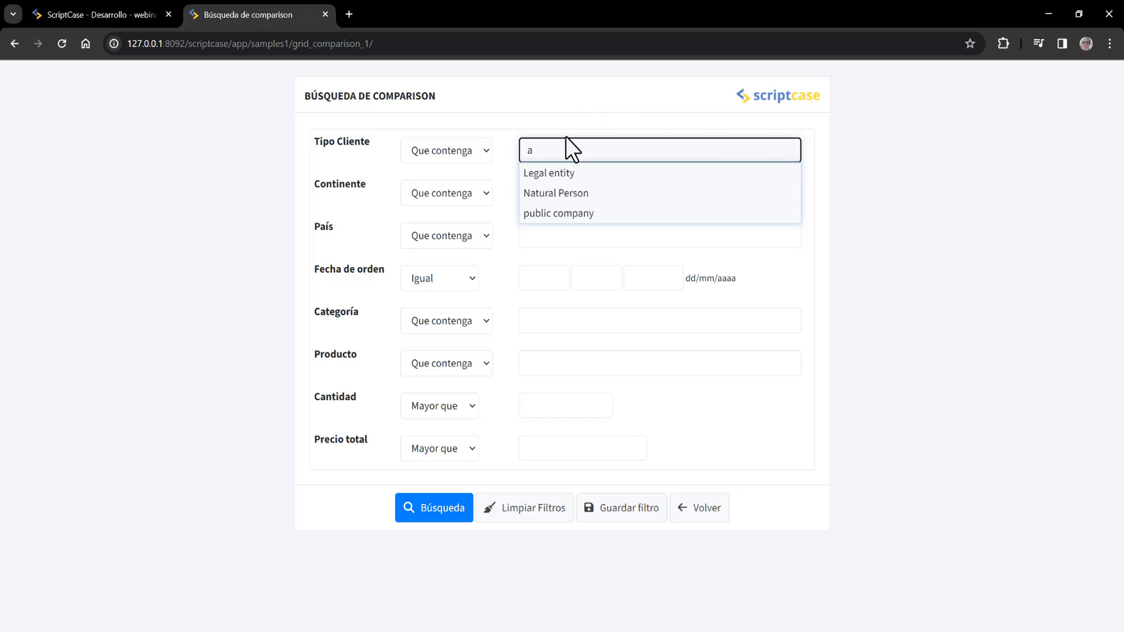
pyautogui.click(566, 174)
pyautogui.click(588, 201)
pyautogui.click(534, 200)
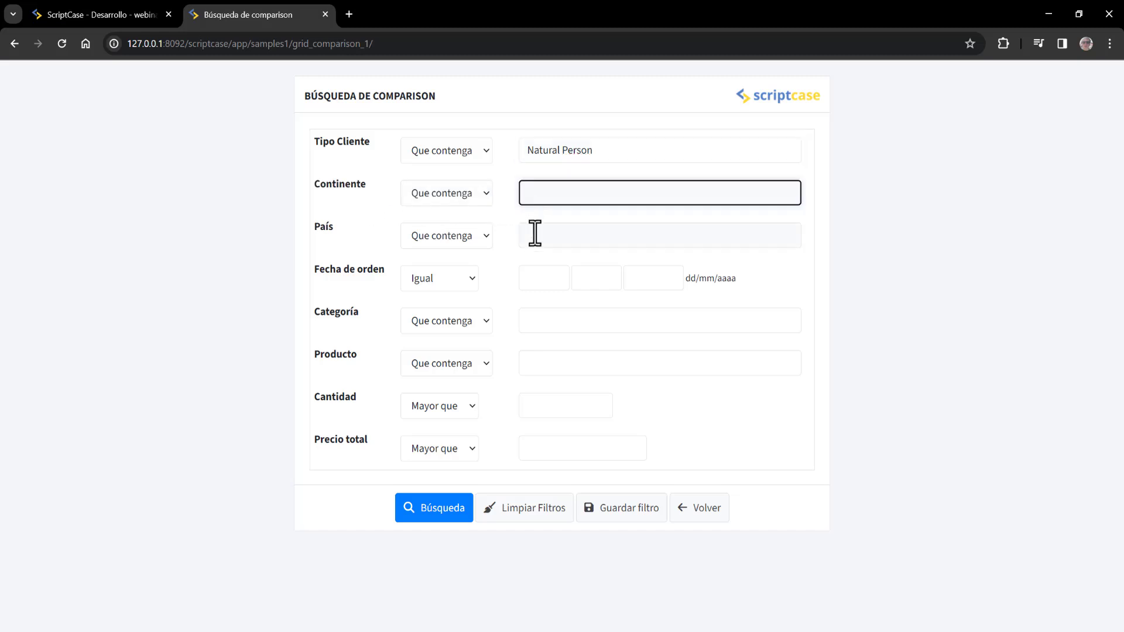
# - Add Continente Africa and Categoría 1.2 Food and Beverages, then run the search
pyautogui.write('a')
pyautogui.click(550, 329)
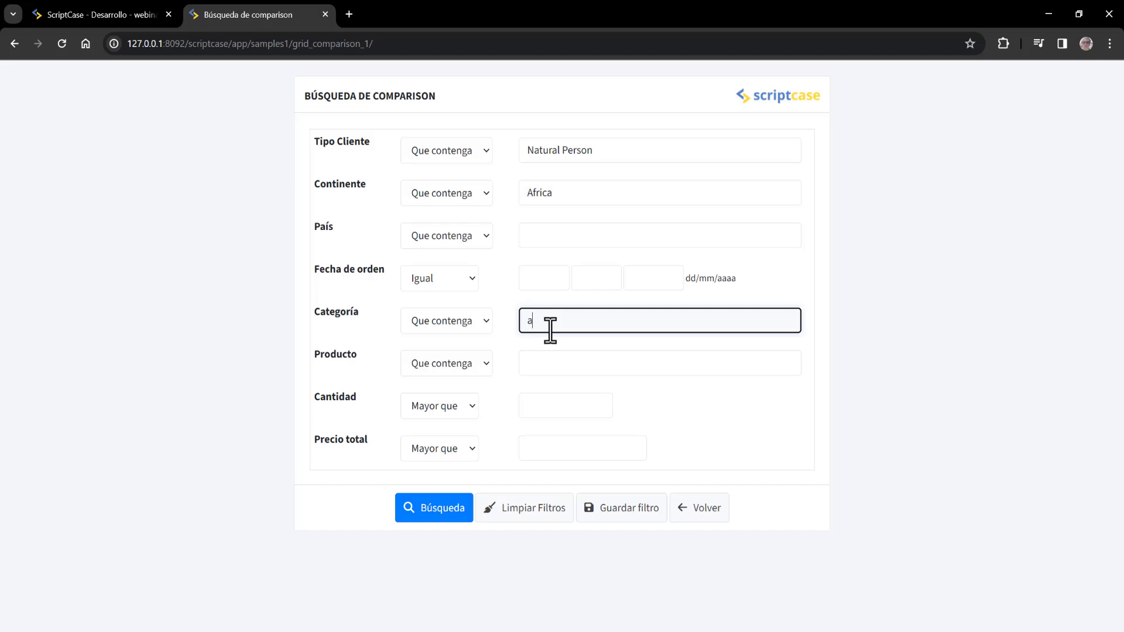
pyautogui.write('and Beverages')
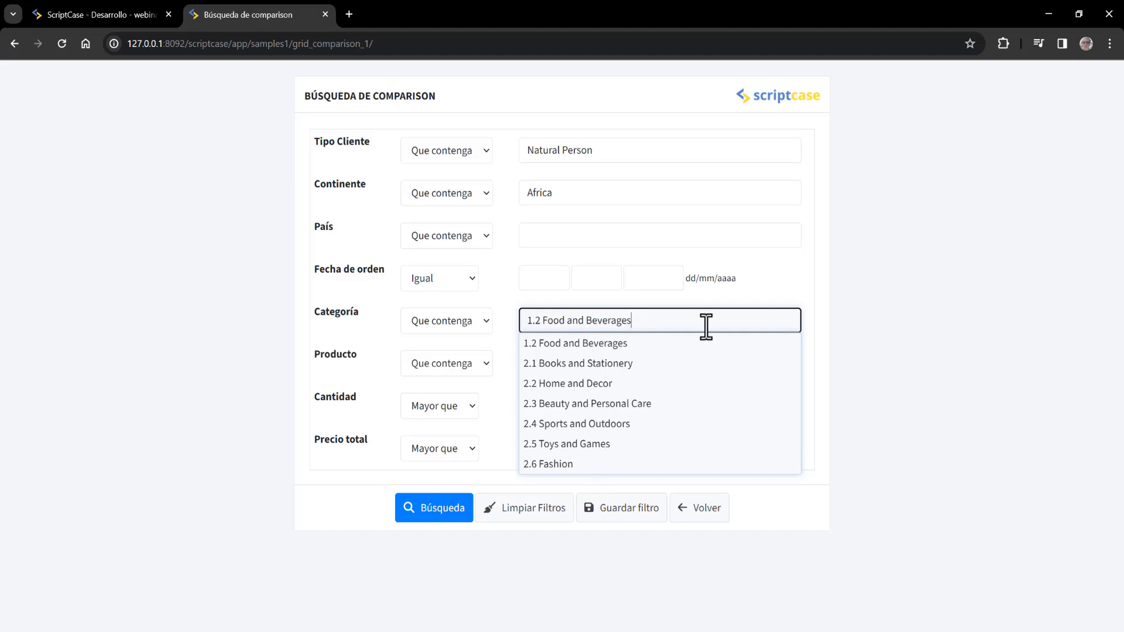
pyautogui.moveTo(706, 326); pyautogui.dragTo(455, 295)
pyautogui.press('BackSpace')
pyautogui.click(869, 279)
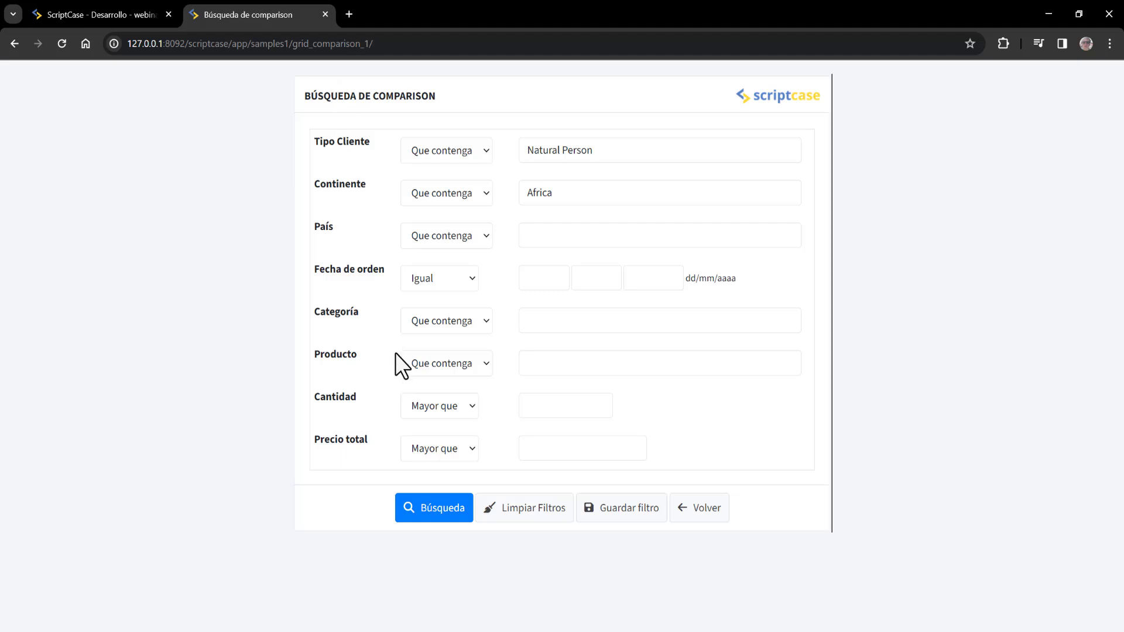
pyautogui.click(410, 505)
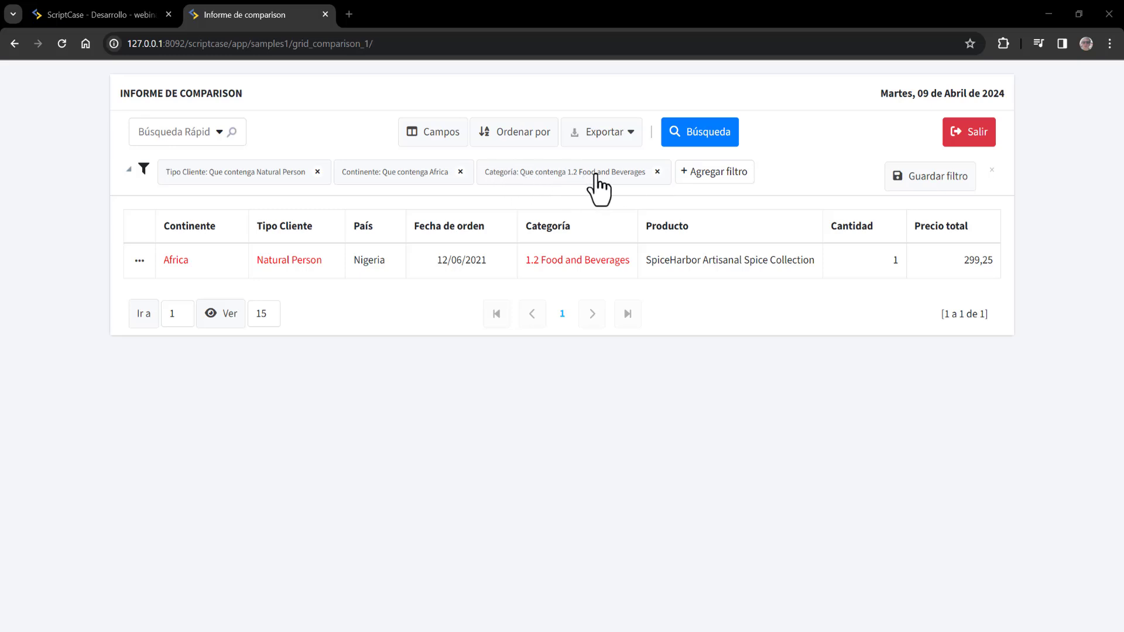
# - Remove the Categoría filter chip and open the Agregar filtro field list
pyautogui.click(659, 172)
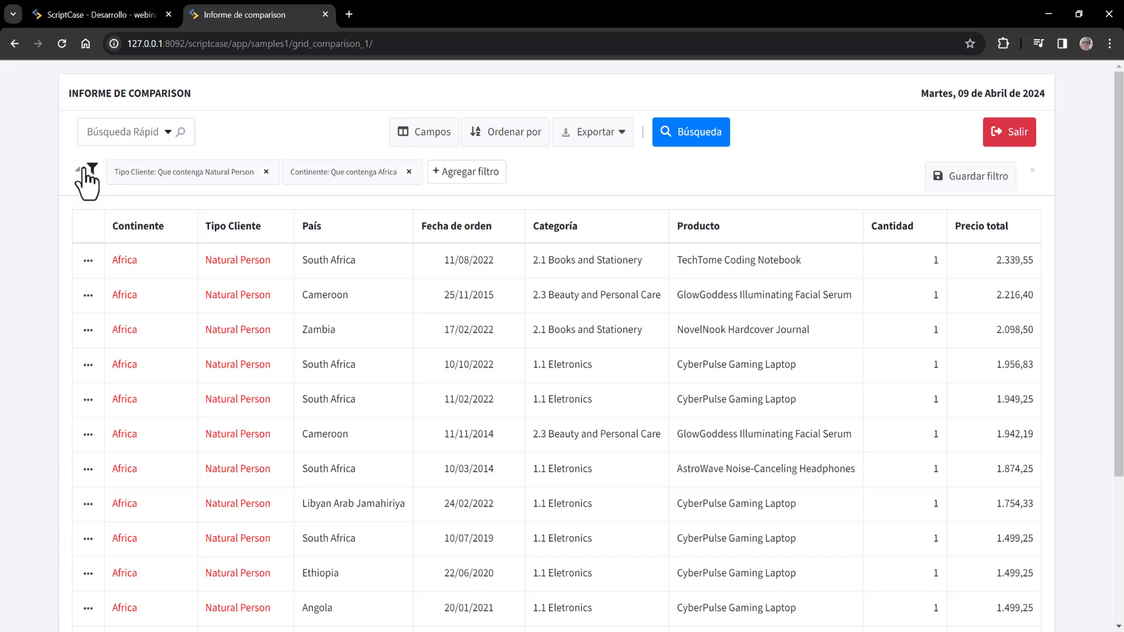
pyautogui.click(481, 177)
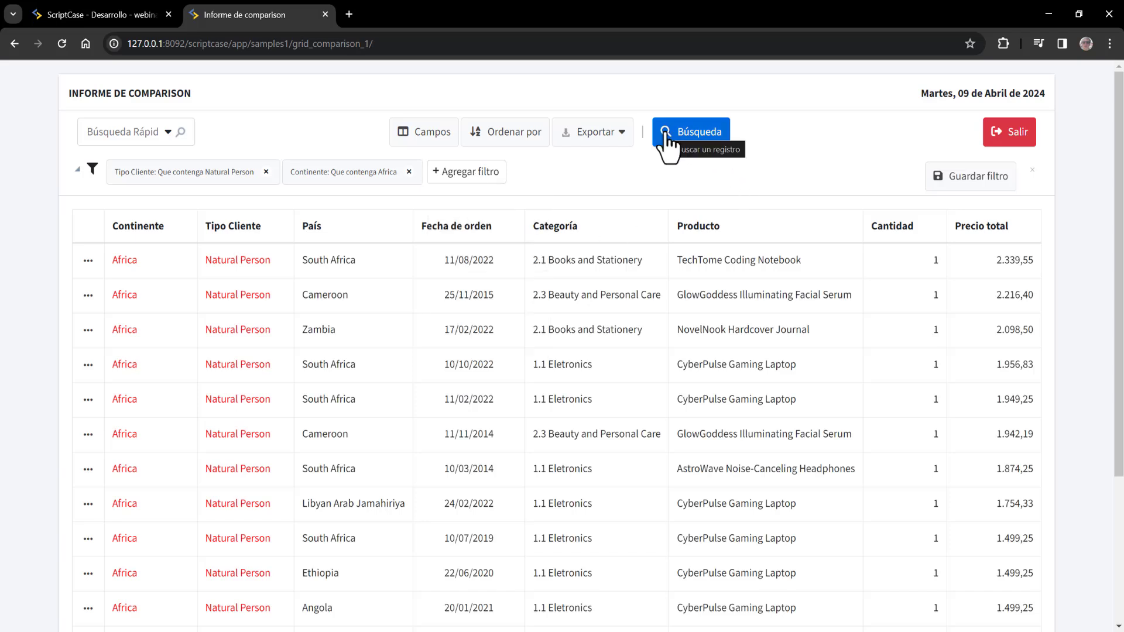
pyautogui.click(458, 177)
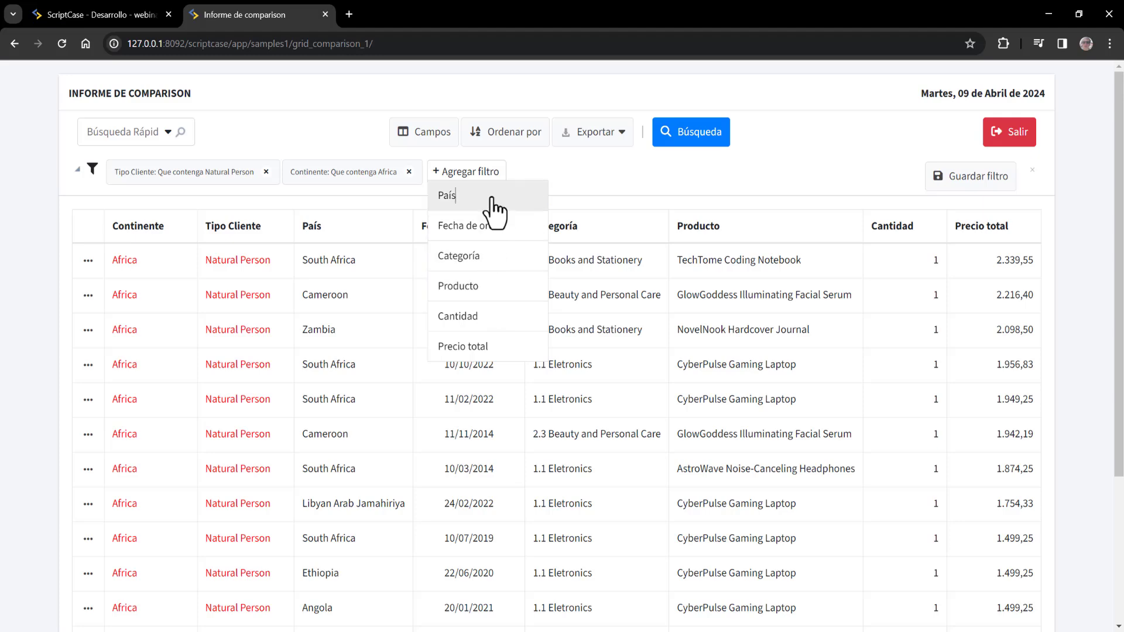
# - Add a País filter set to South Africa, found by typing 'sou', and apply it
pyautogui.click(494, 209)
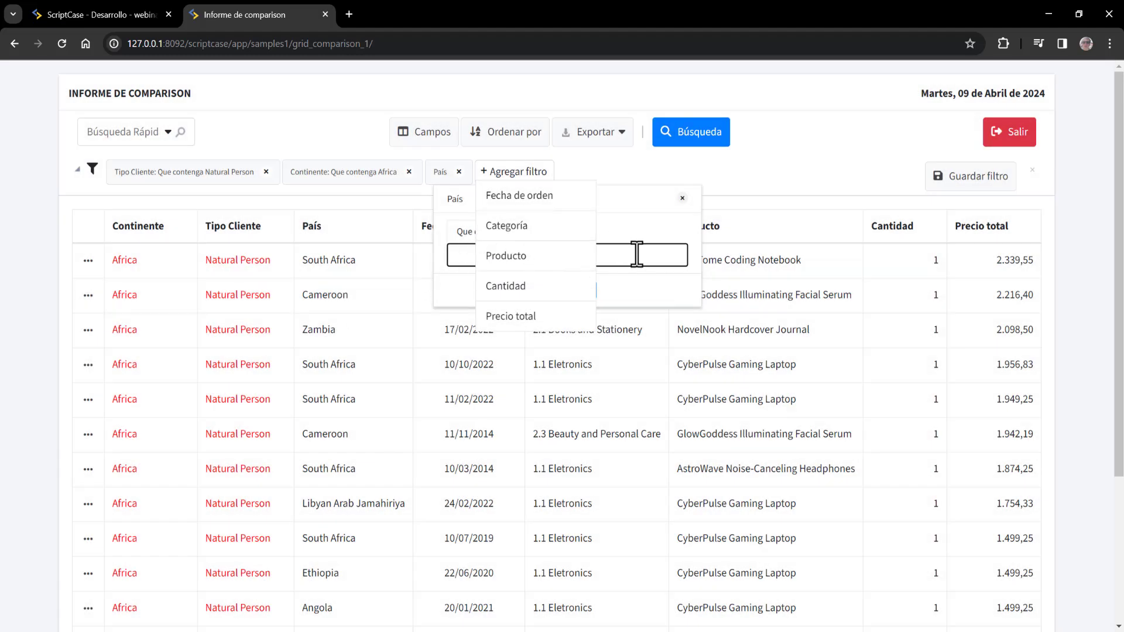
pyautogui.click(636, 255)
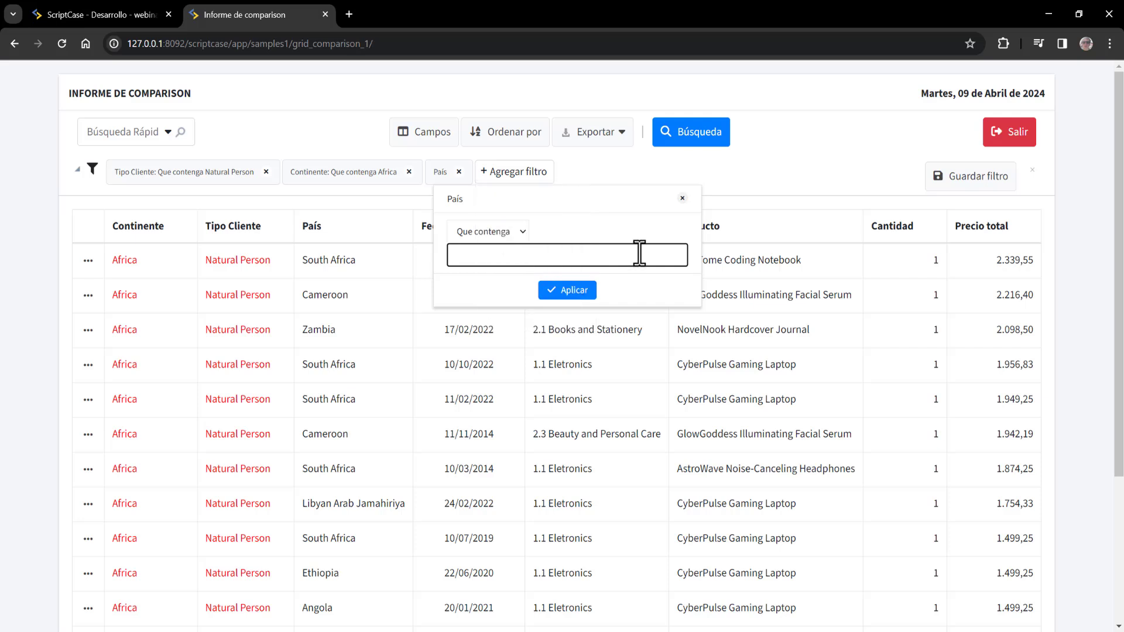
pyautogui.write('south Africa')
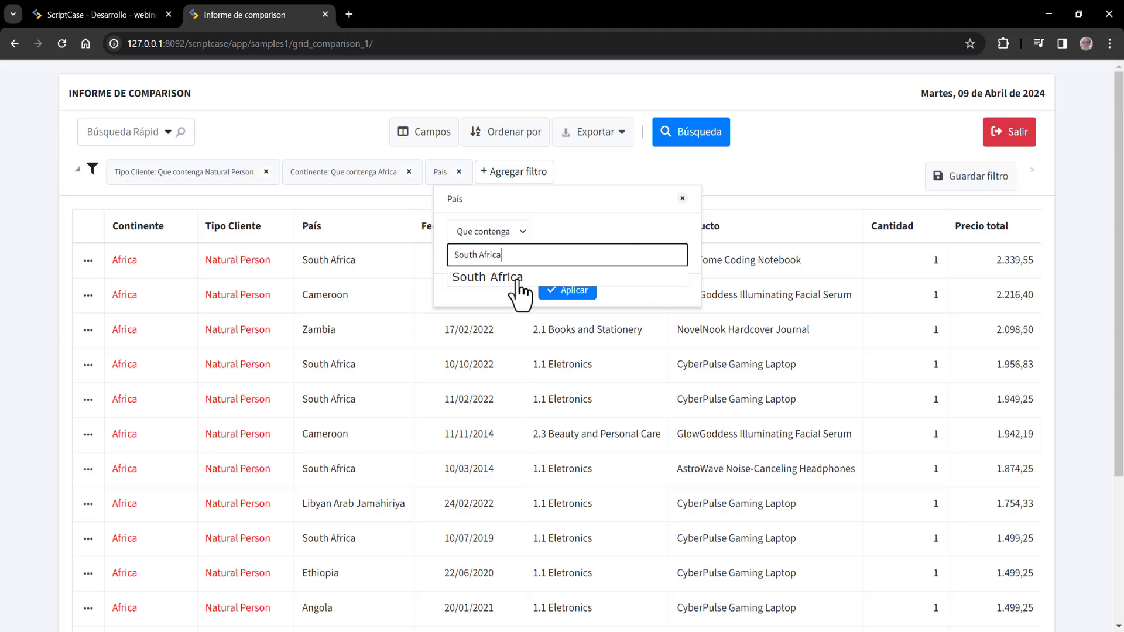
pyautogui.click(517, 278)
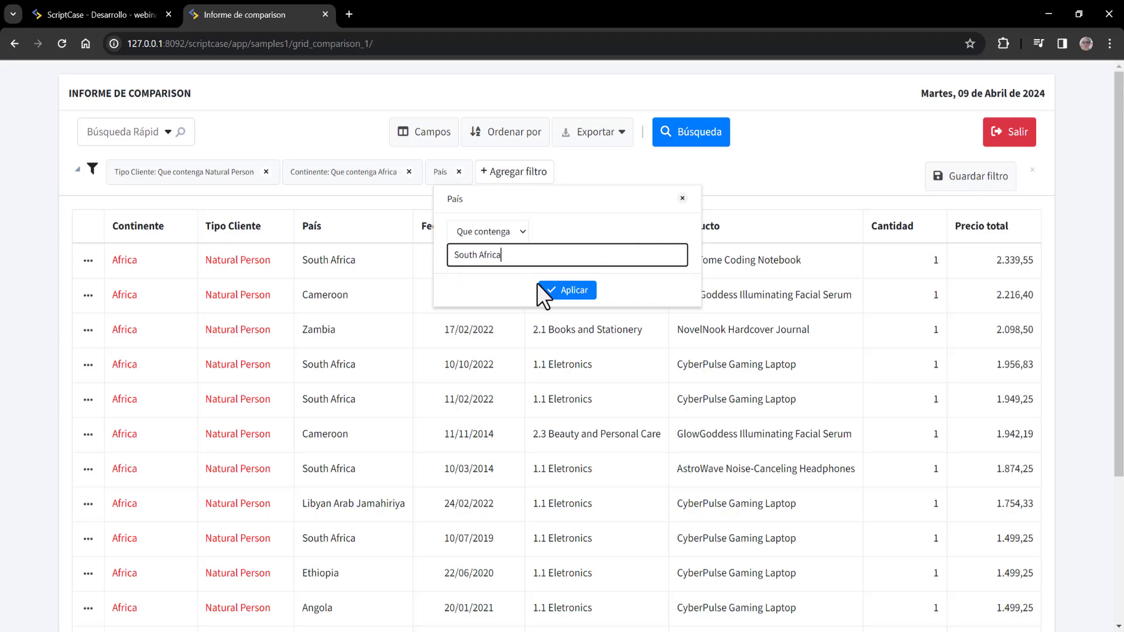
pyautogui.click(587, 292)
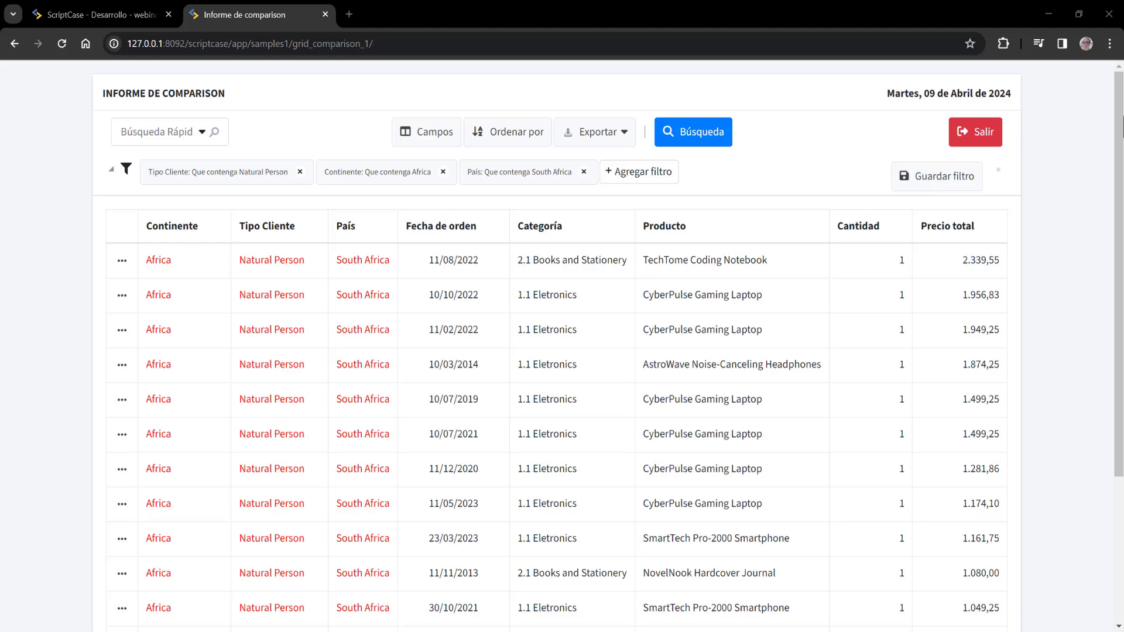
pyautogui.moveTo(1116, 188); pyautogui.dragTo(1120, 392)
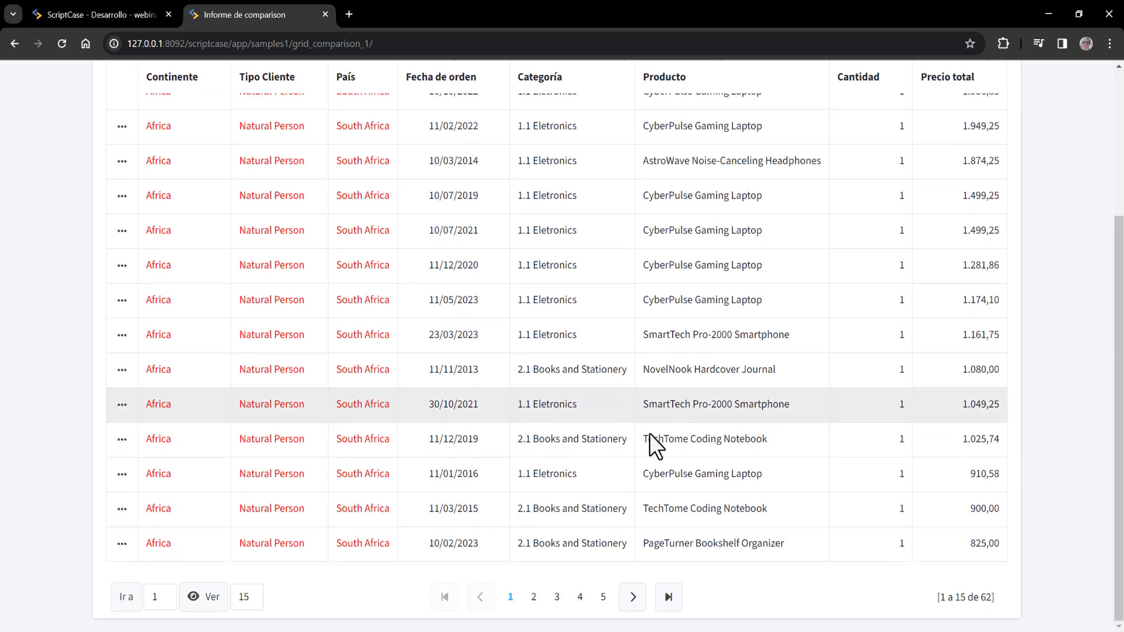
pyautogui.scroll(3, 732, 477)
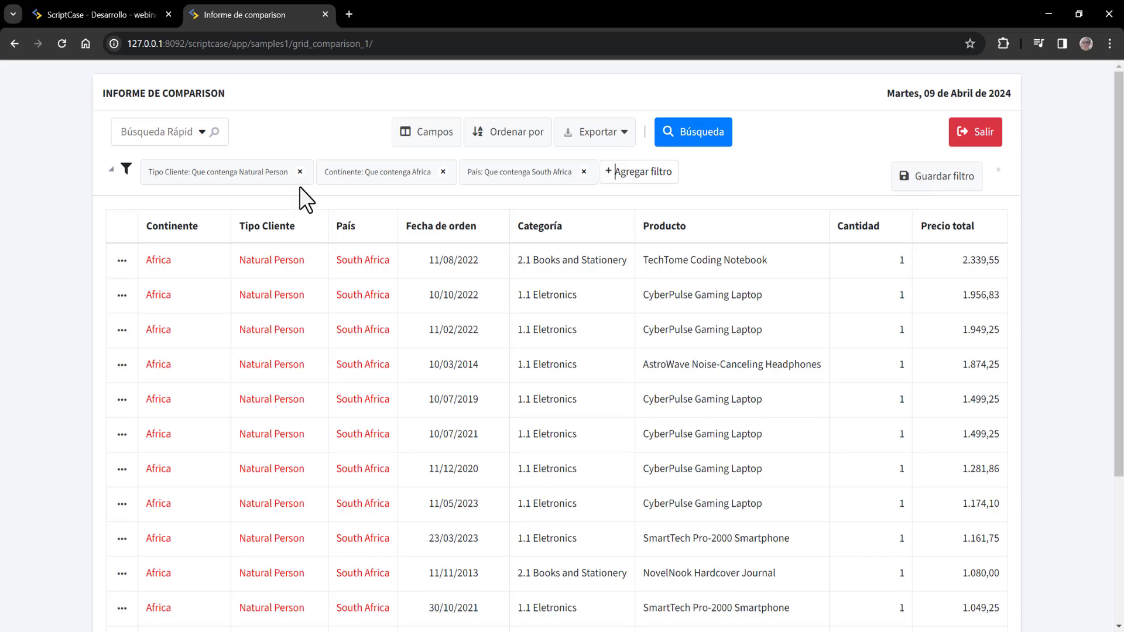
# - Export the report as PDF, reviewing the Seleccionar columnas tab before confirming
pyautogui.click(614, 141)
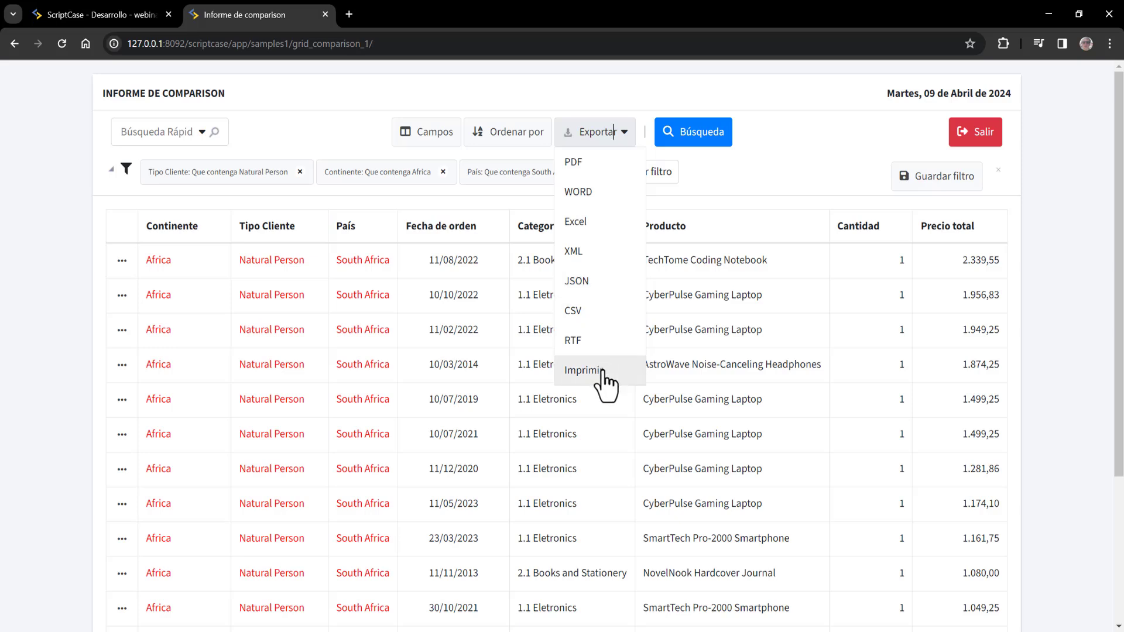
pyautogui.click(597, 169)
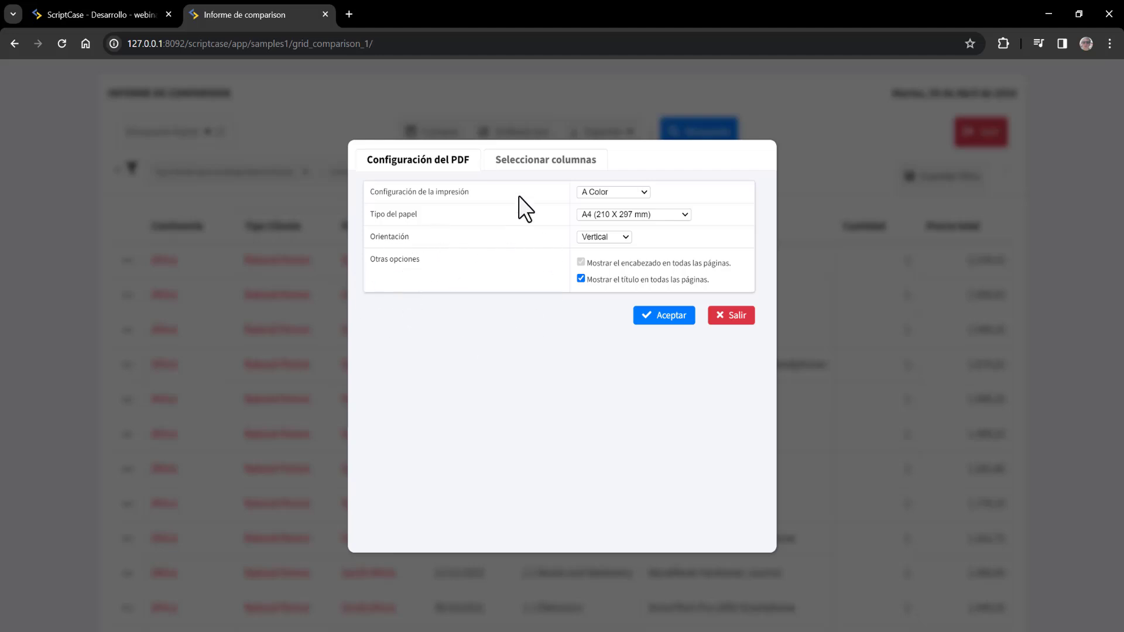
pyautogui.click(533, 185)
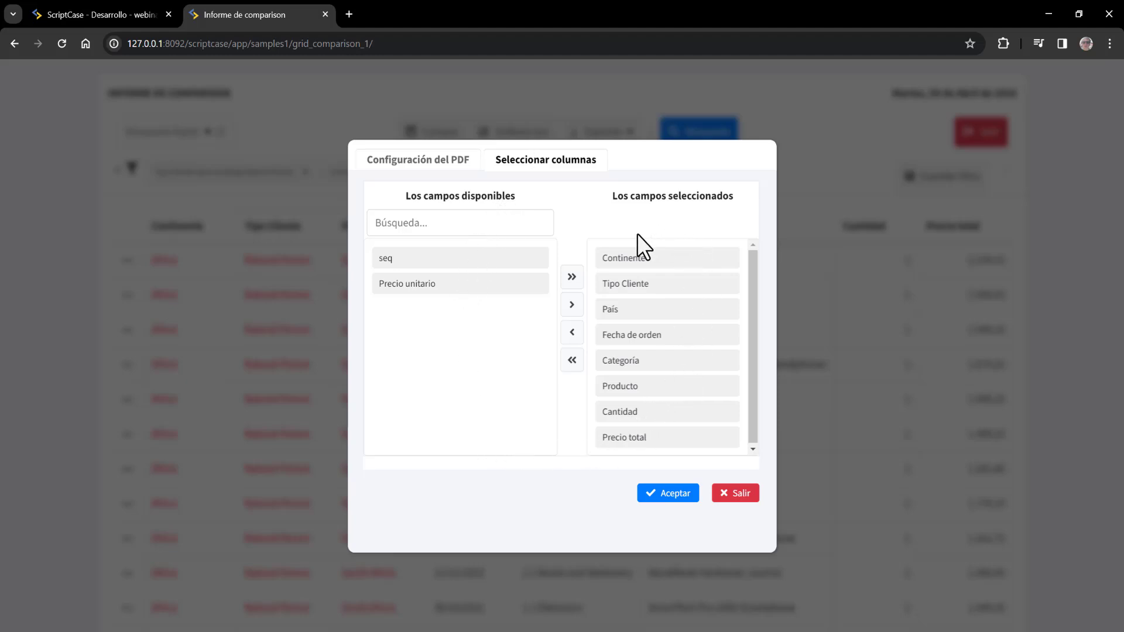
pyautogui.click(658, 497)
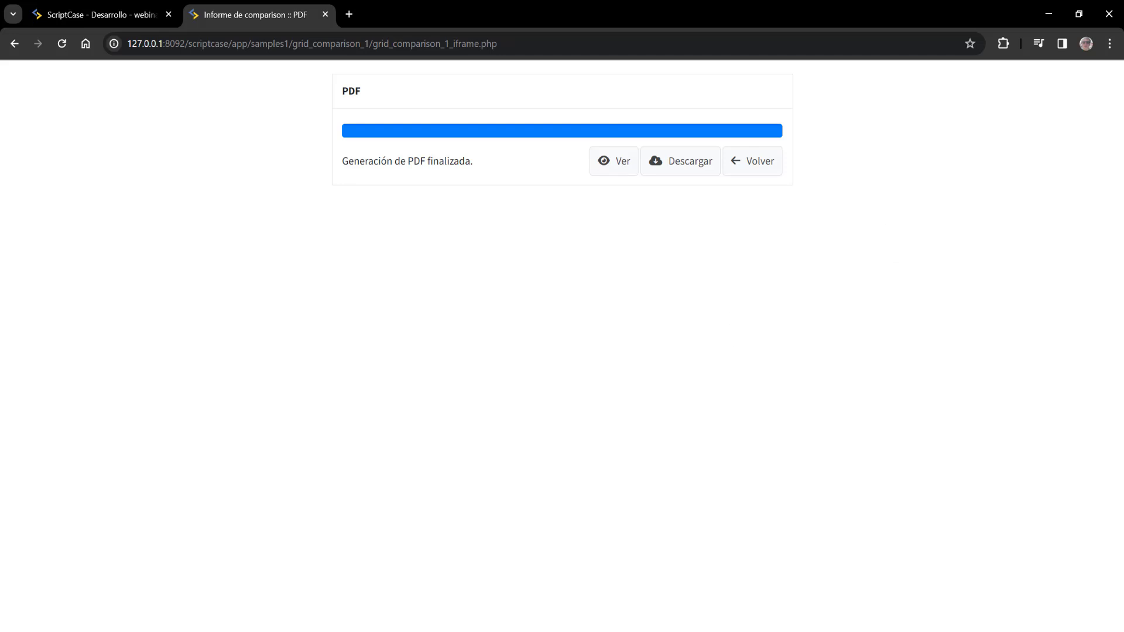
# - Download the PDF as grid_comparison_1 and open it from Chrome's downloads
pyautogui.click(660, 168)
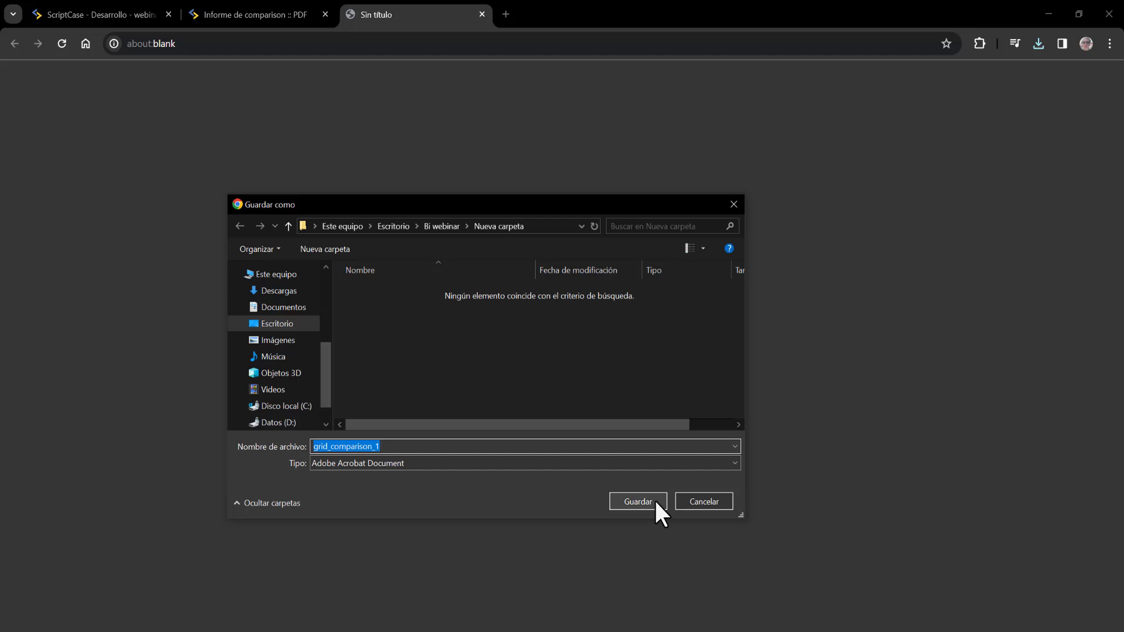
pyautogui.click(655, 502)
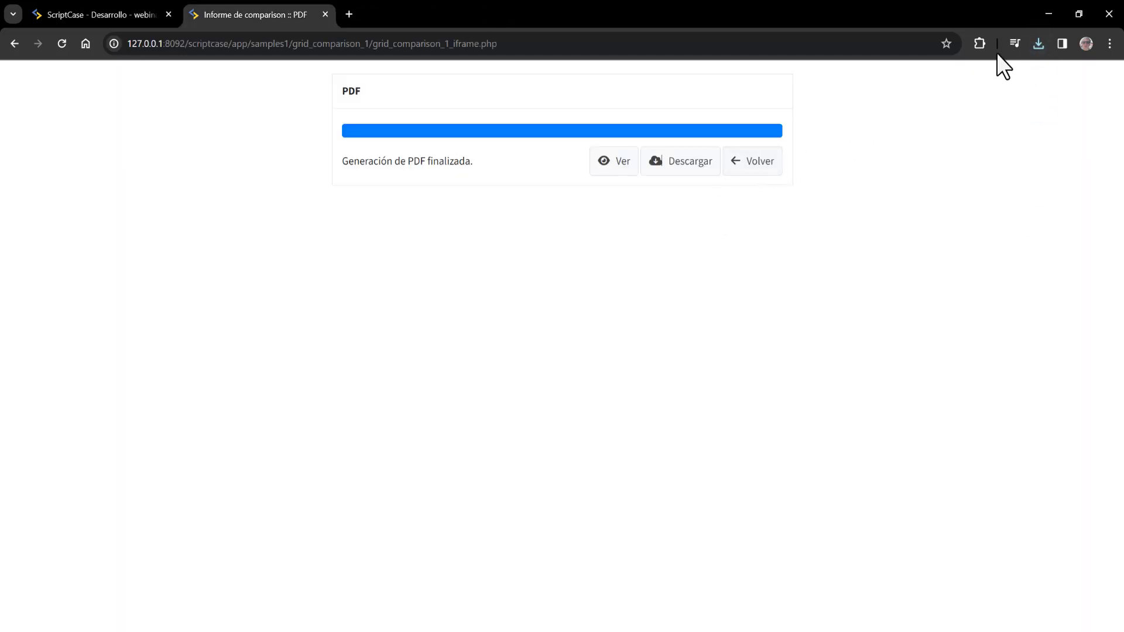
pyautogui.click(1041, 42)
pyautogui.click(923, 105)
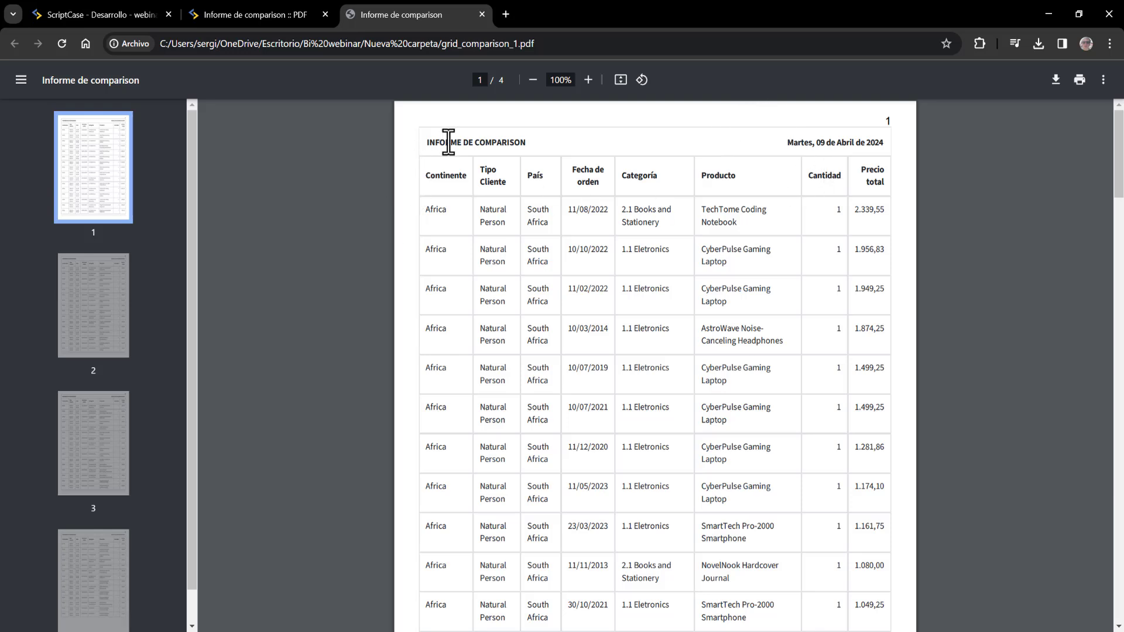
# - Scroll through the pages of the exported grid_comparison_1 PDF
pyautogui.moveTo(442, 176); pyautogui.dragTo(501, 207)
pyautogui.click(541, 177)
pyautogui.moveTo(572, 173); pyautogui.dragTo(600, 173)
pyautogui.moveTo(1119, 154); pyautogui.dragTo(1119, 178)
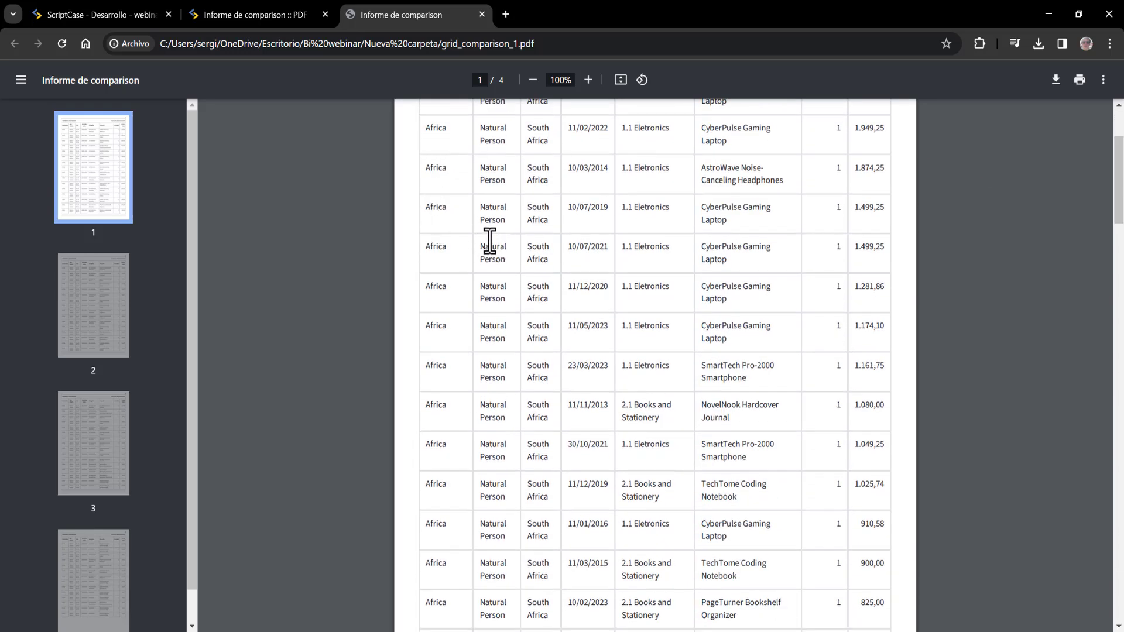
pyautogui.scroll(3, 654, 175)
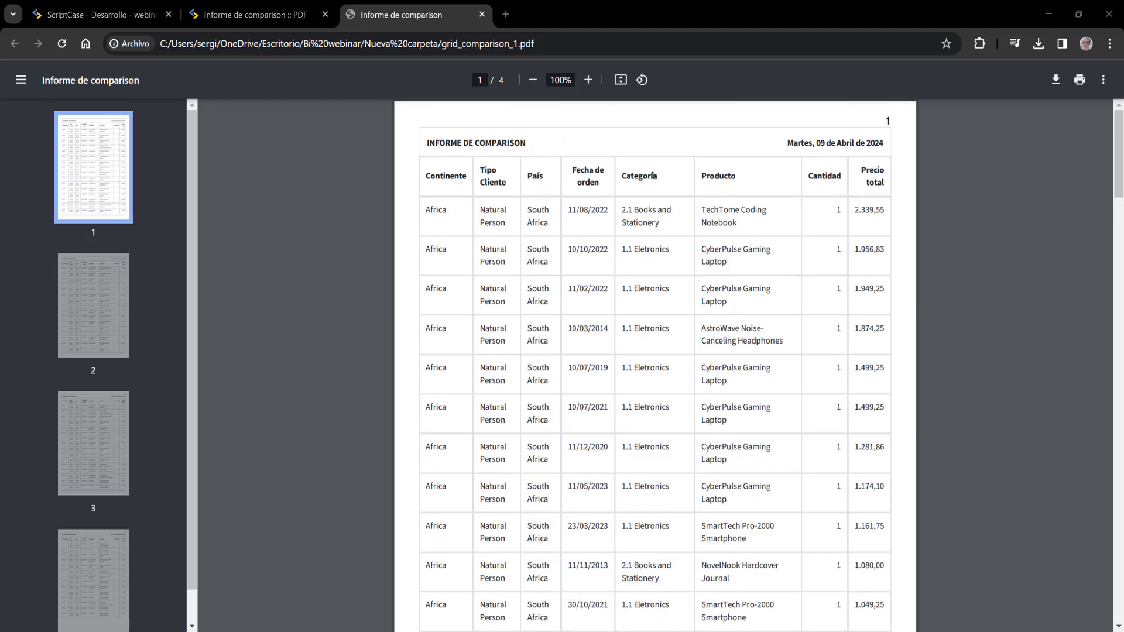
pyautogui.moveTo(1118, 153)
pyautogui.mouseDown()
pyautogui.moveTo(1119, 586)
pyautogui.moveTo(1119, 154)
pyautogui.mouseUp()
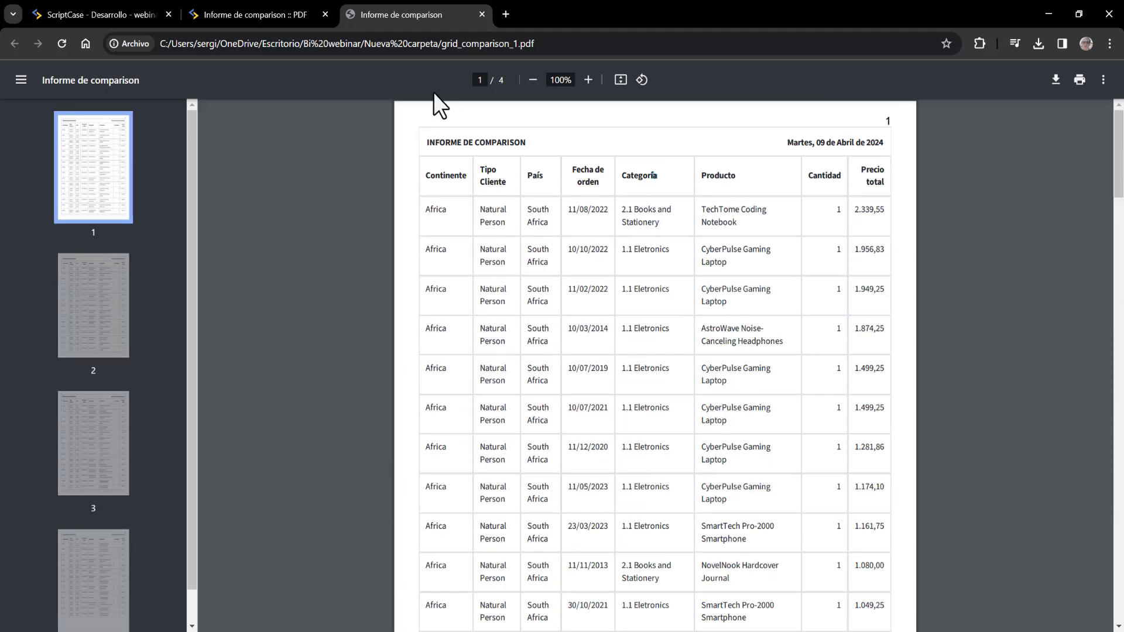
# - Glance back at the PDF generation page, return to the PDF, and close its tab
pyautogui.click(226, 8)
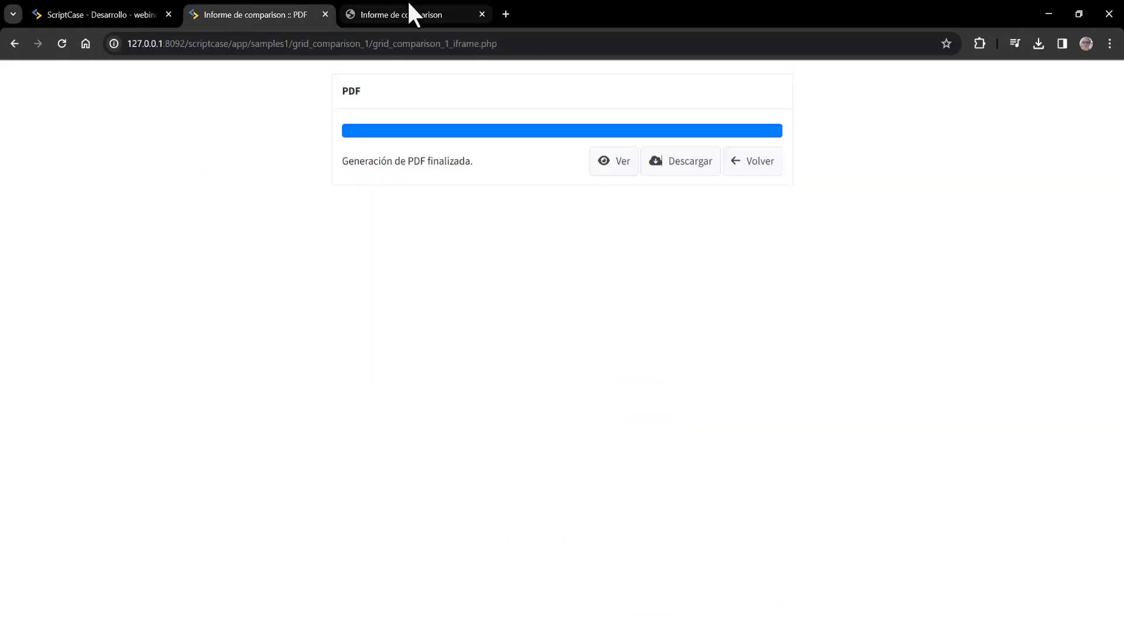
pyautogui.click(476, 11)
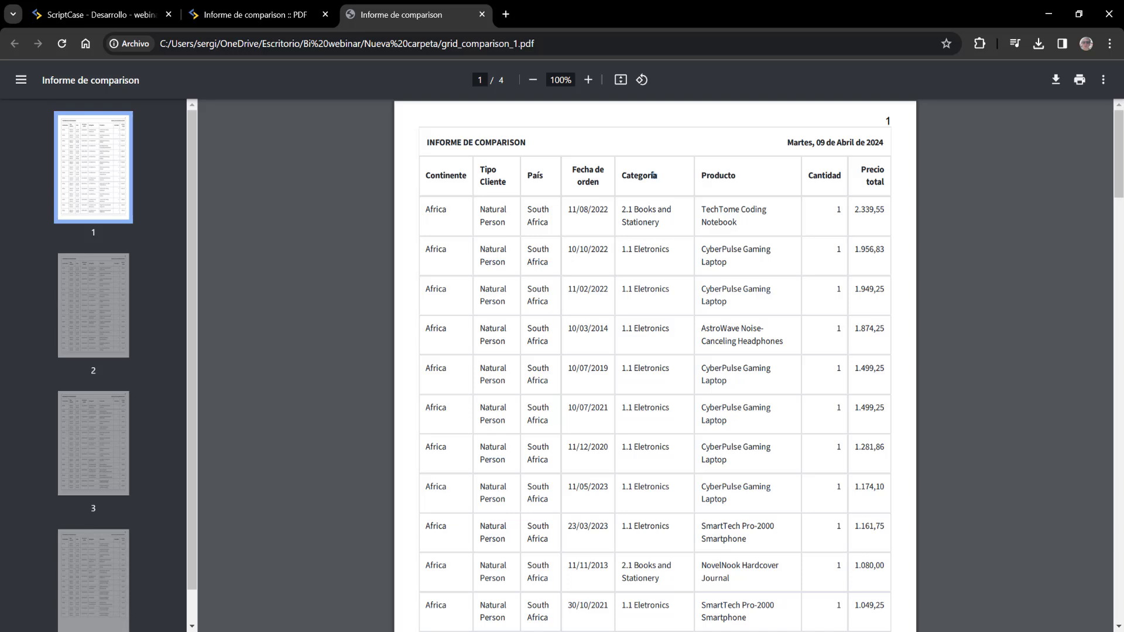
pyautogui.hotkey('ctrl', 'w')
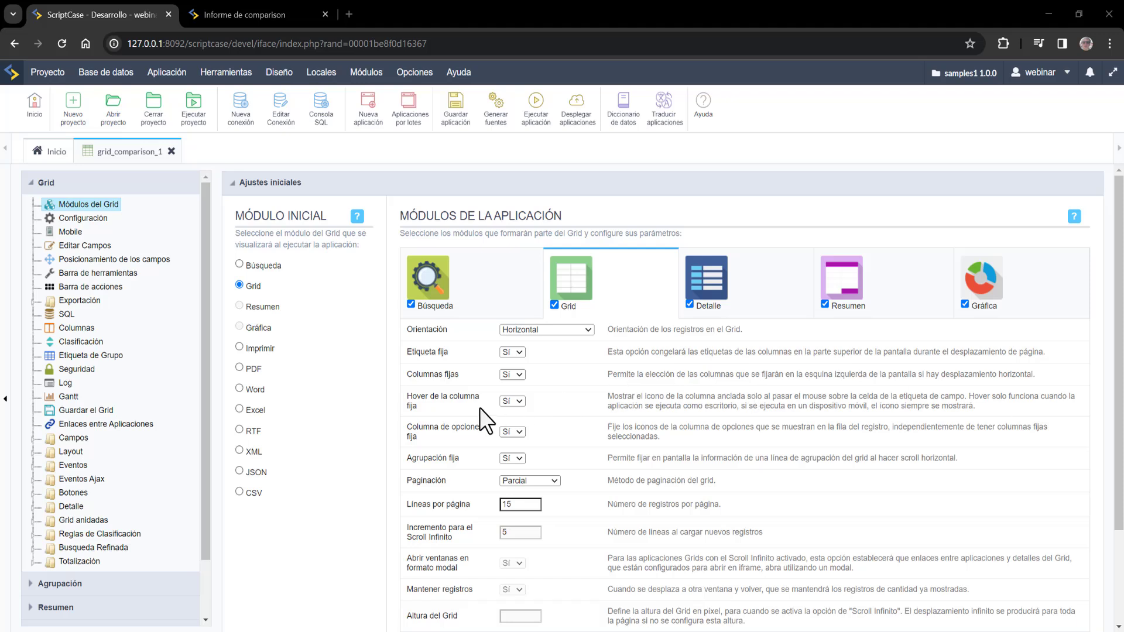
# - Expand Exportación and show the PDF export-type settings of grid_comparison_1
pyautogui.click(79, 301)
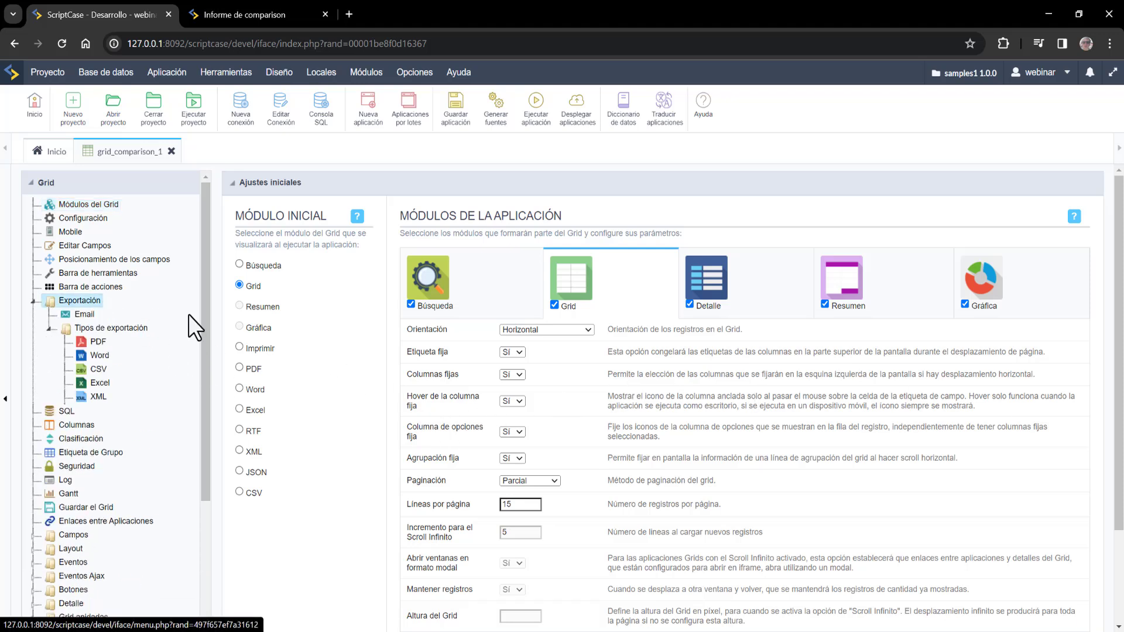
pyautogui.click(97, 342)
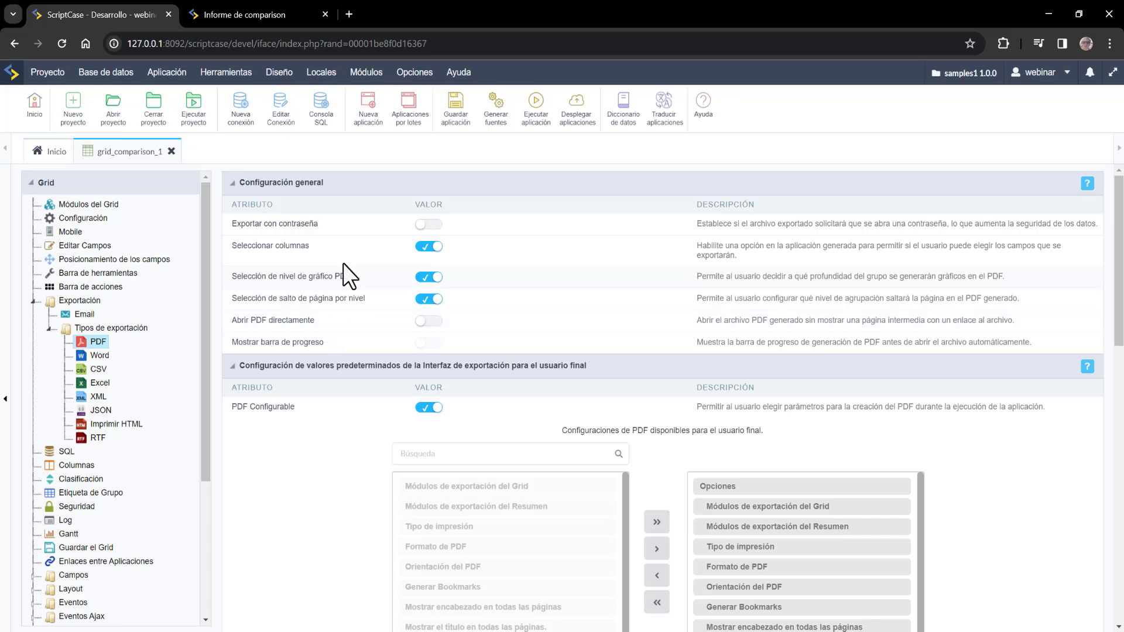
# - Turn on Exportar con contraseña, select the Contraseña field, and toggle PDF Configurable off and on again
pyautogui.click(430, 224)
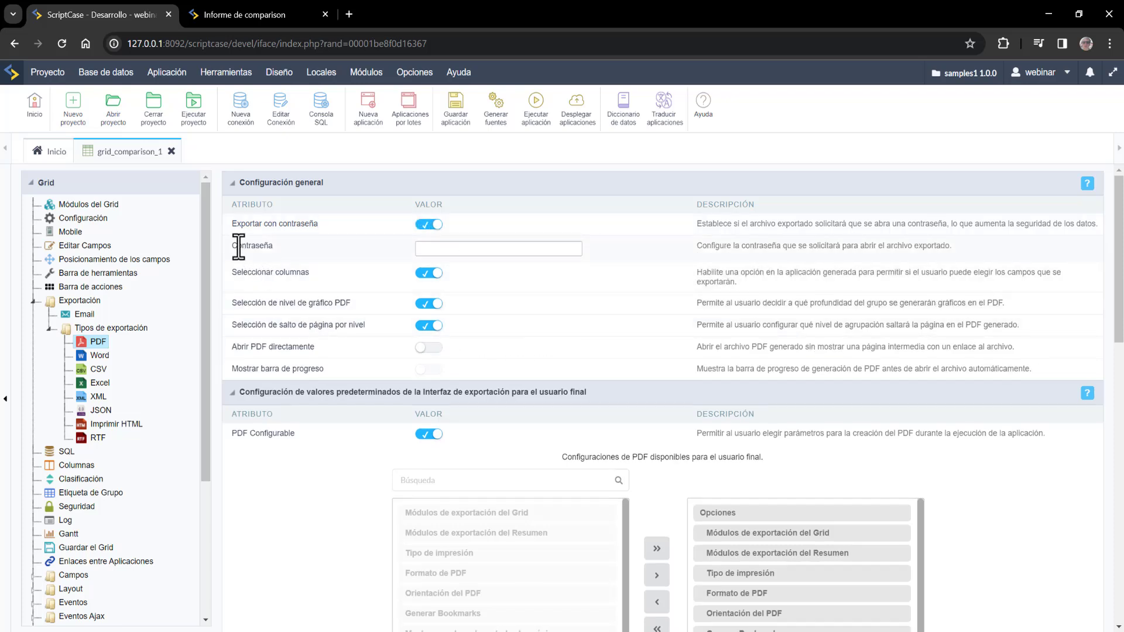
pyautogui.click(459, 248)
pyautogui.scroll(-3, 464, 367)
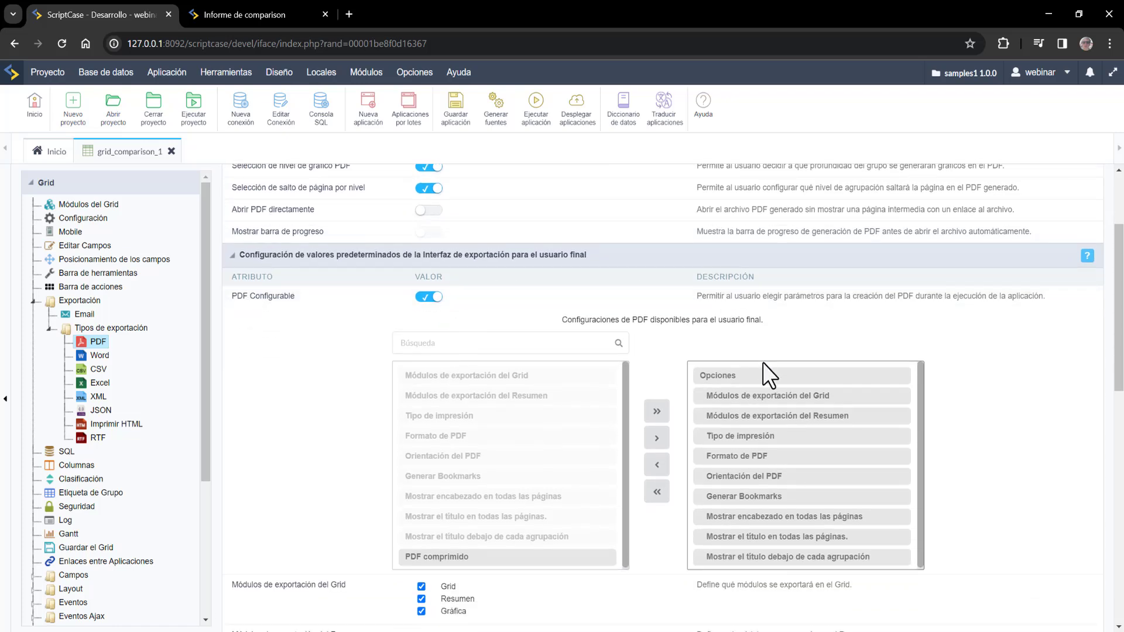
pyautogui.scroll(-1, 763, 363)
pyautogui.scroll(-2, 999, 380)
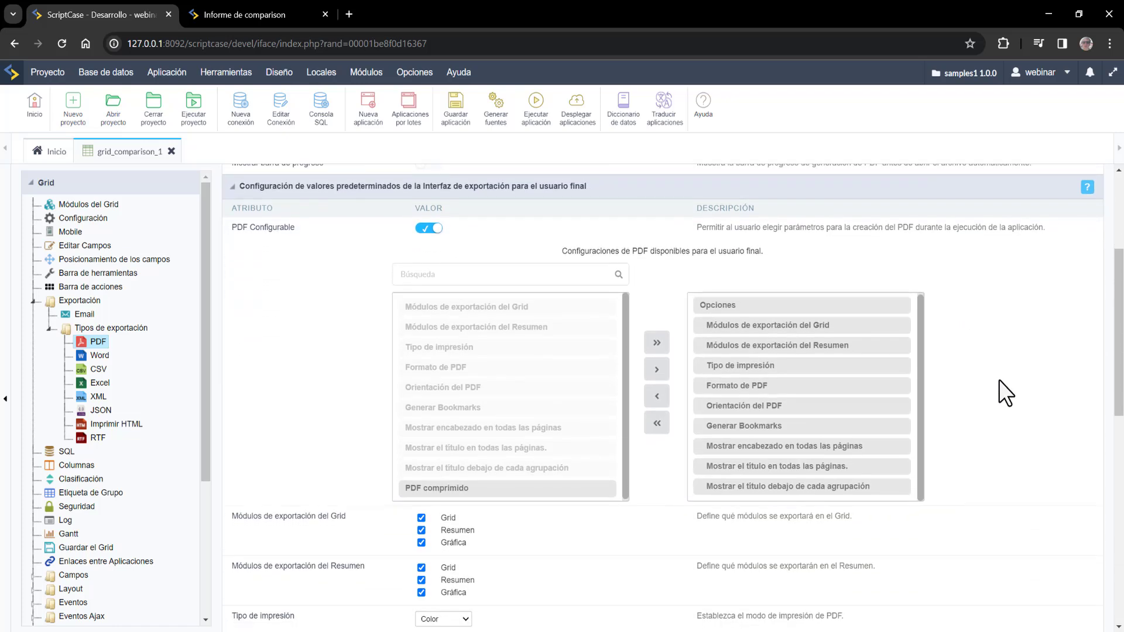
pyautogui.click(435, 230)
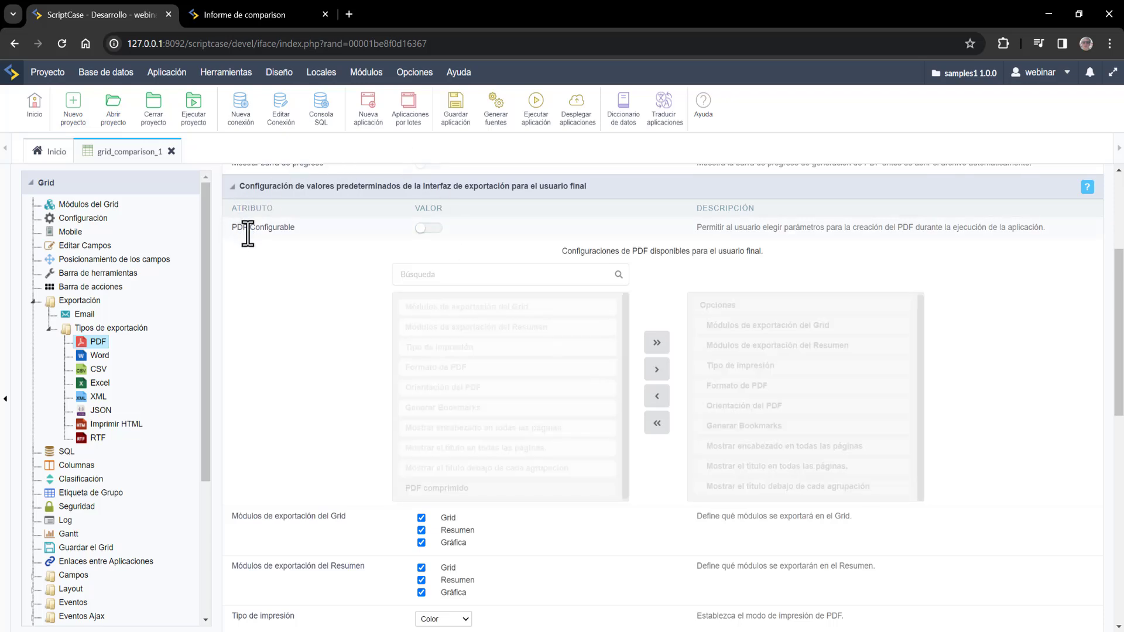
pyautogui.click(428, 229)
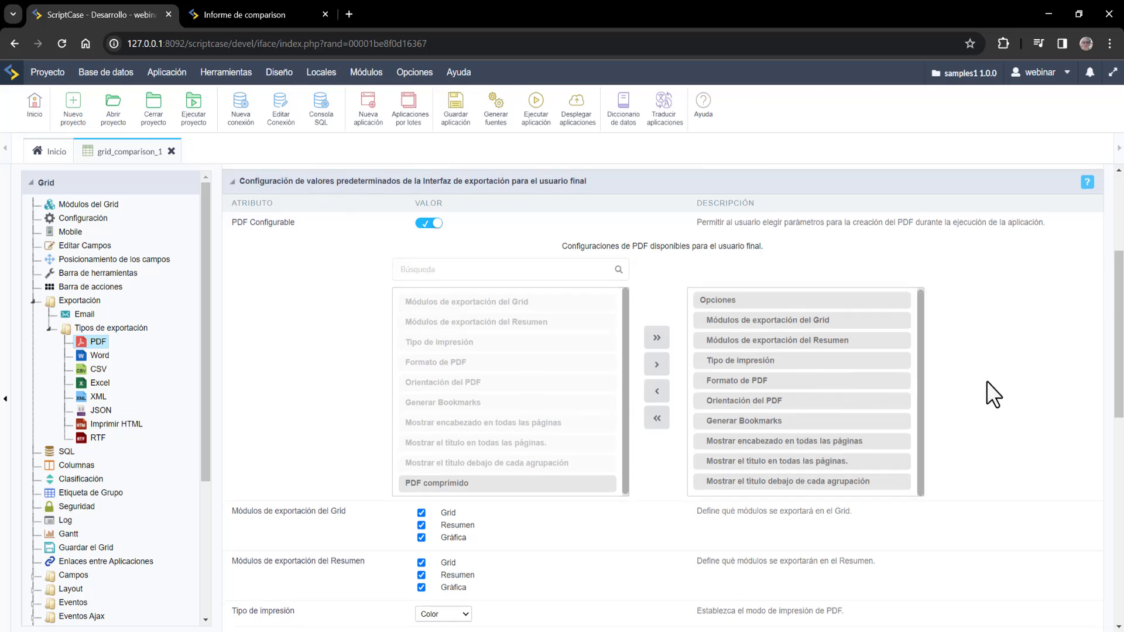
pyautogui.scroll(-2, 987, 382)
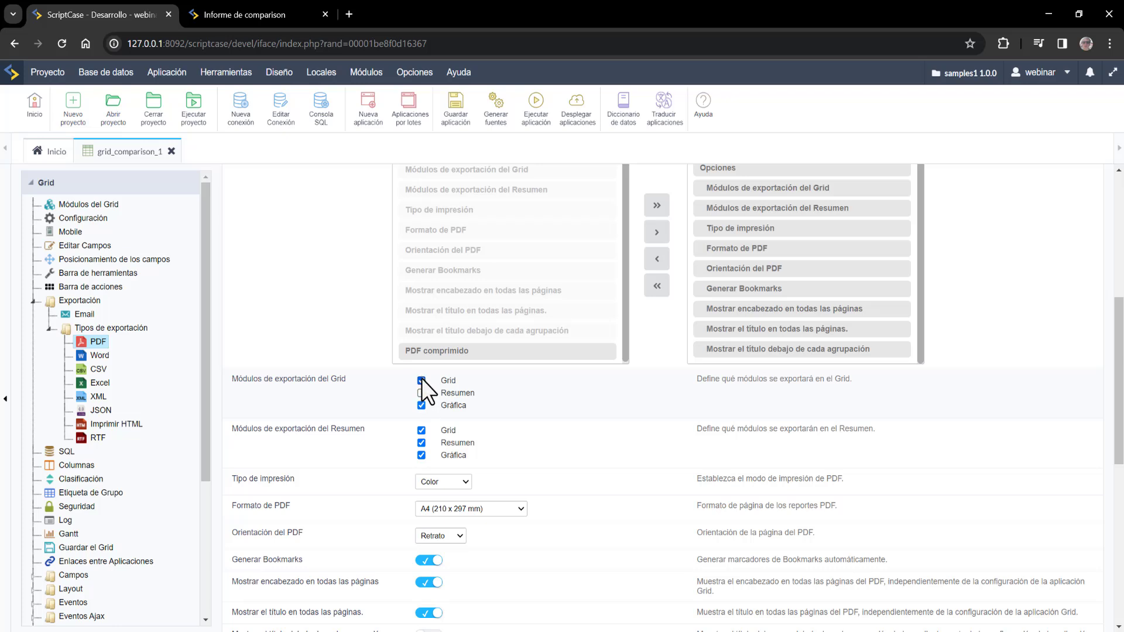
pyautogui.click(421, 393)
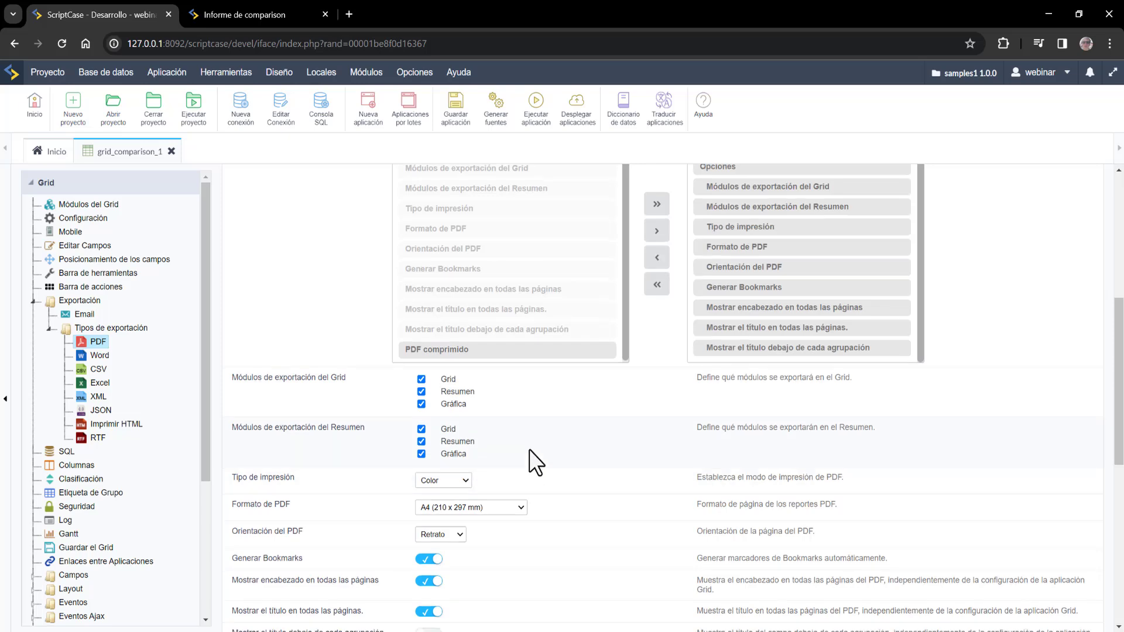
# - Keep the PDF print mode as Color and set the page size to Carta
pyautogui.scroll(-3, 530, 454)
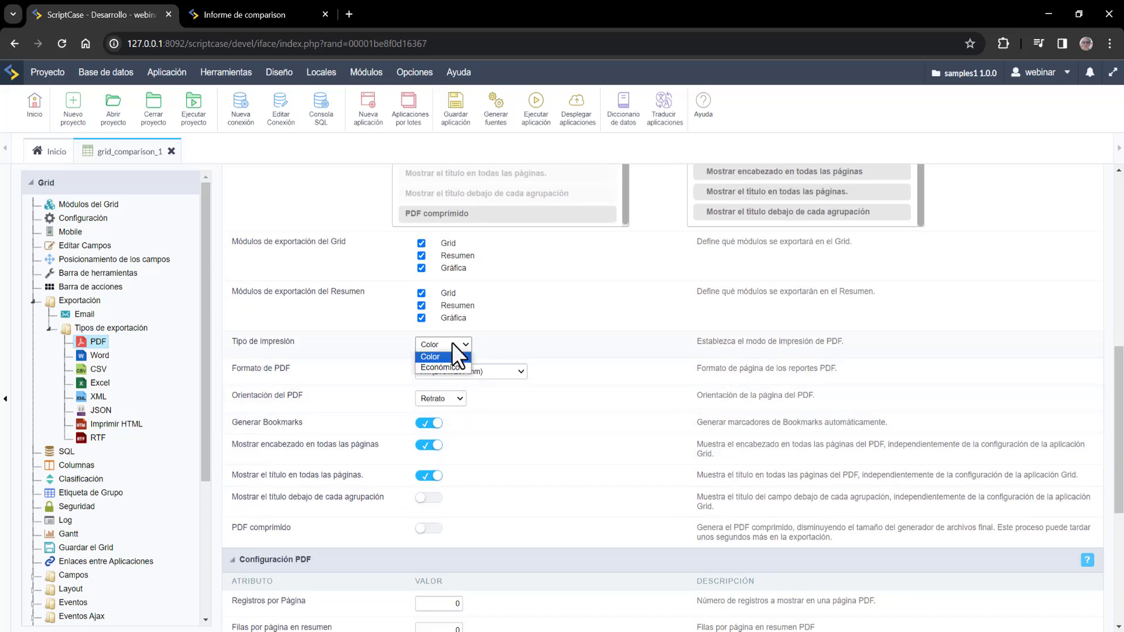
pyautogui.click(466, 370)
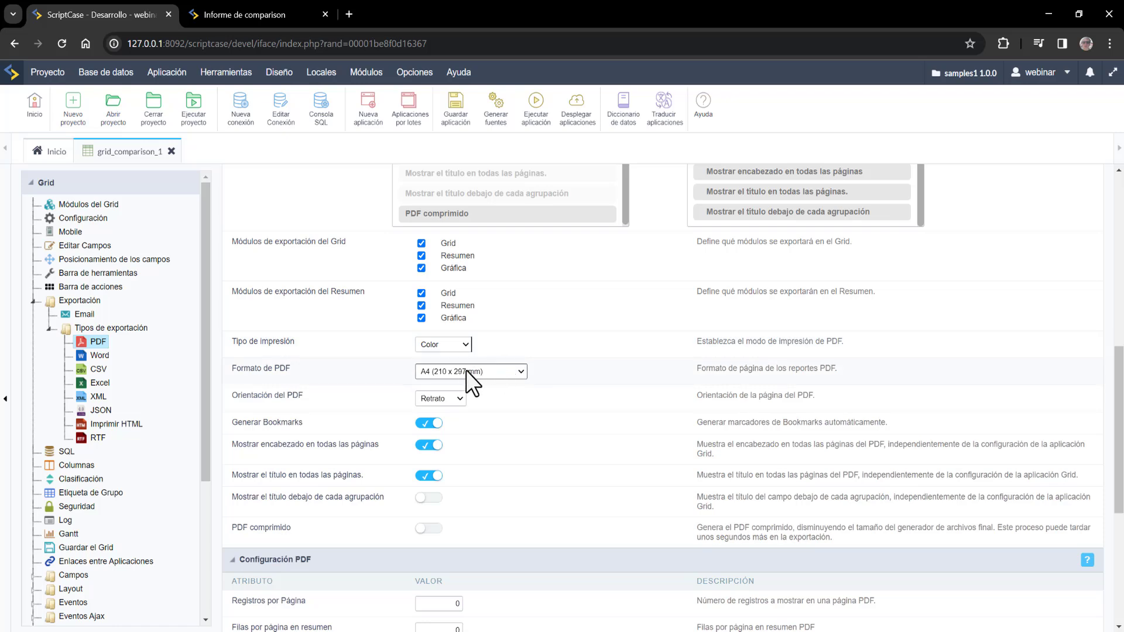
pyautogui.click(466, 370)
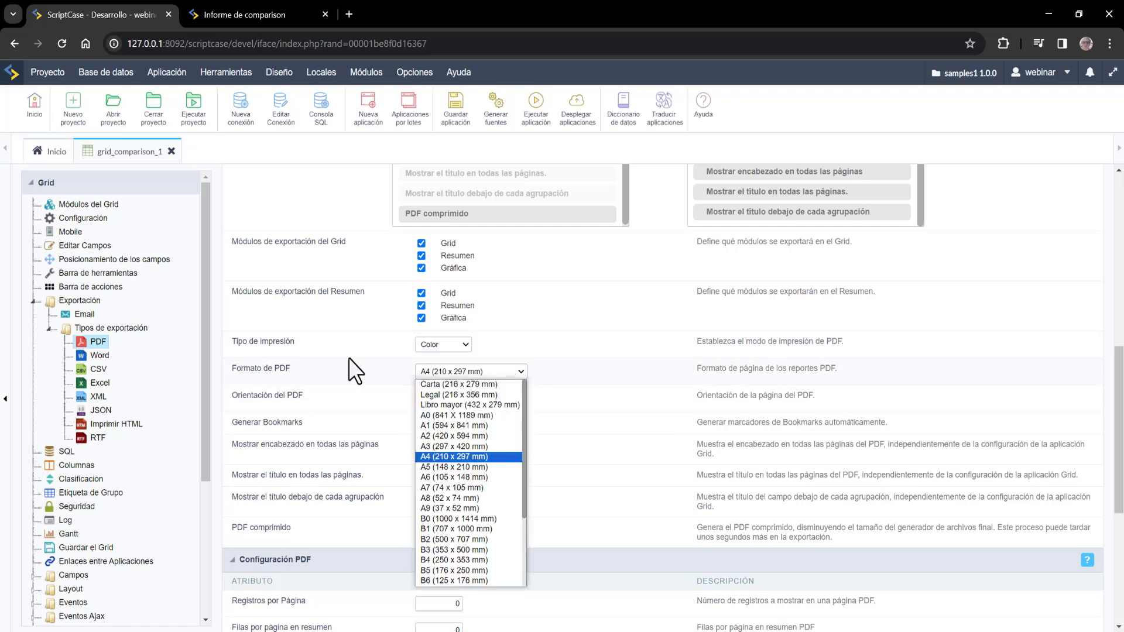
pyautogui.click(491, 385)
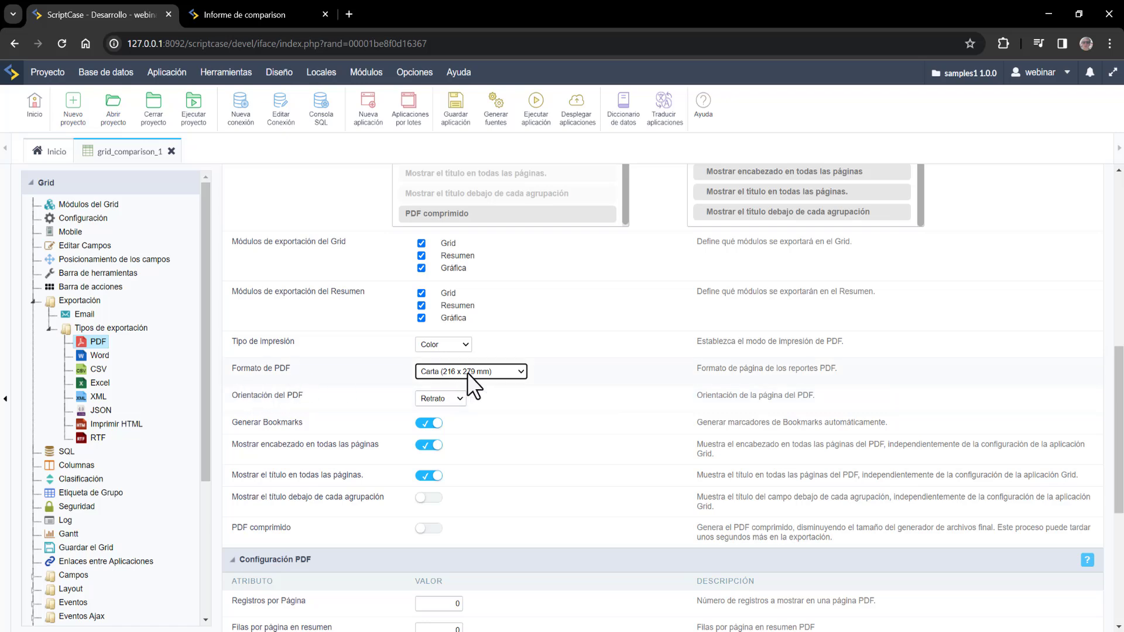
# - Keep the PDF orientation as Retrato and review the remaining PDF options
pyautogui.scroll(-1, 610, 385)
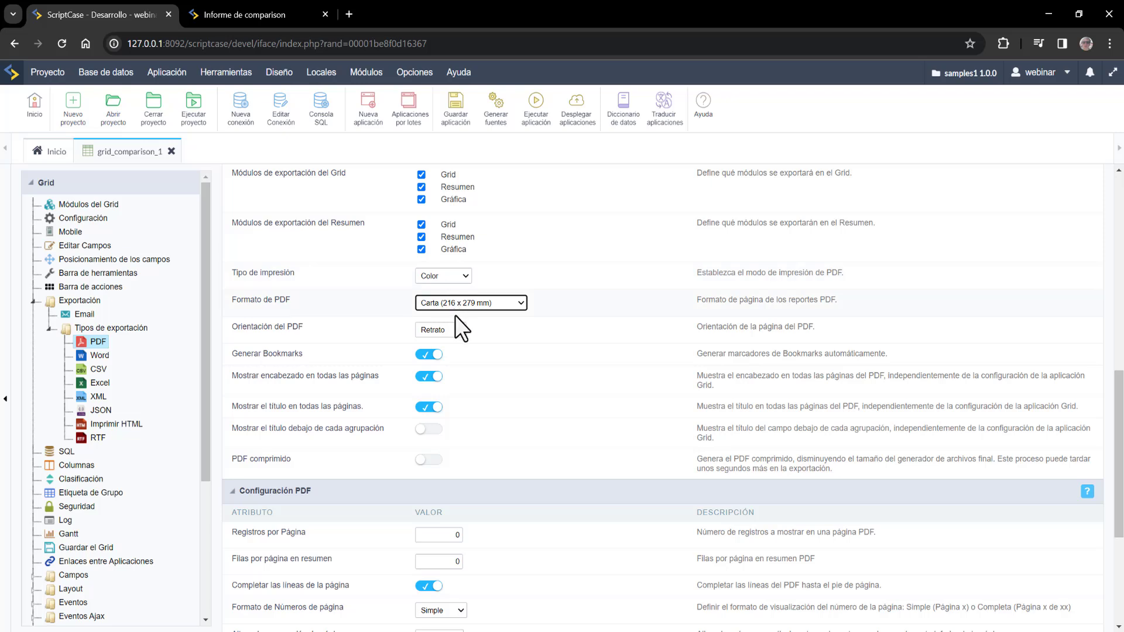
pyautogui.click(453, 325)
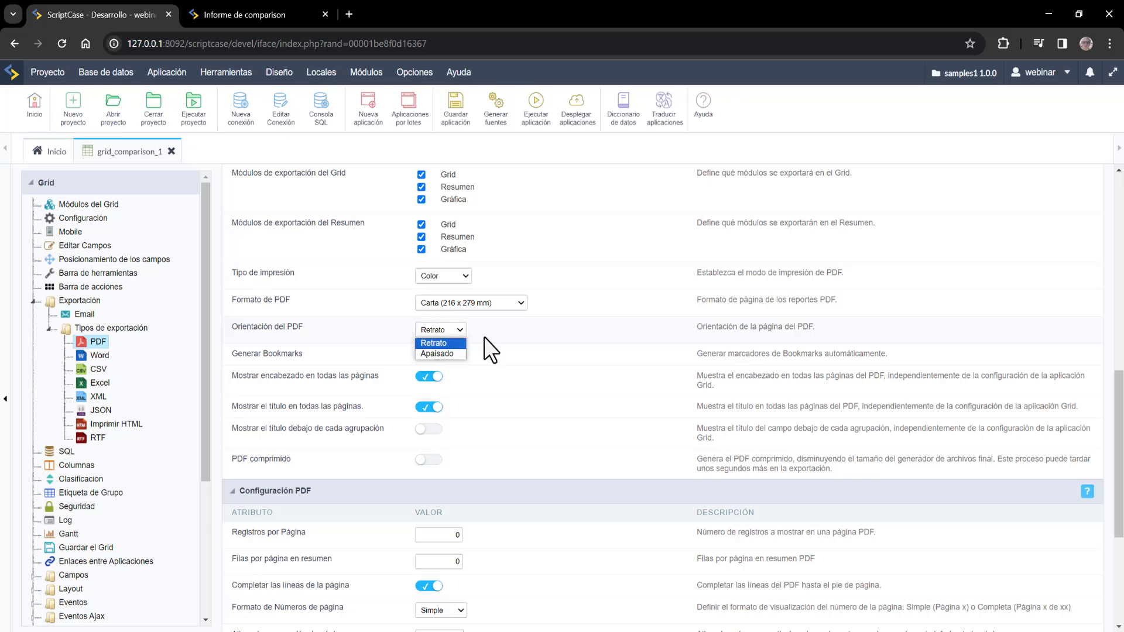
pyautogui.click(547, 380)
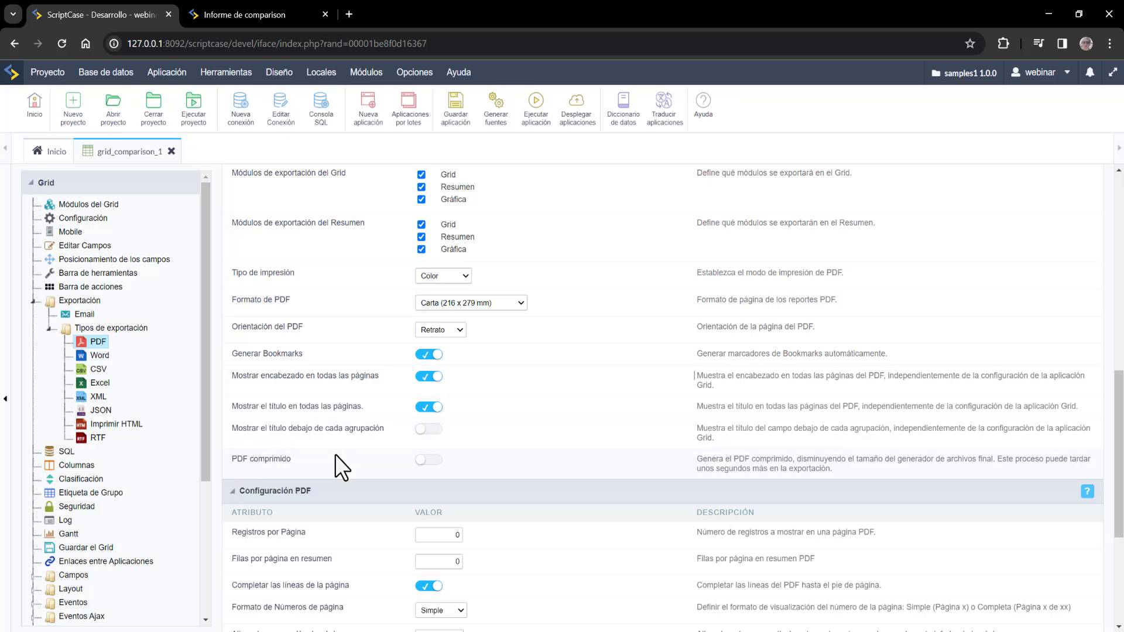
pyautogui.moveTo(291, 459); pyautogui.dragTo(237, 459)
pyautogui.scroll(10, 526, 410)
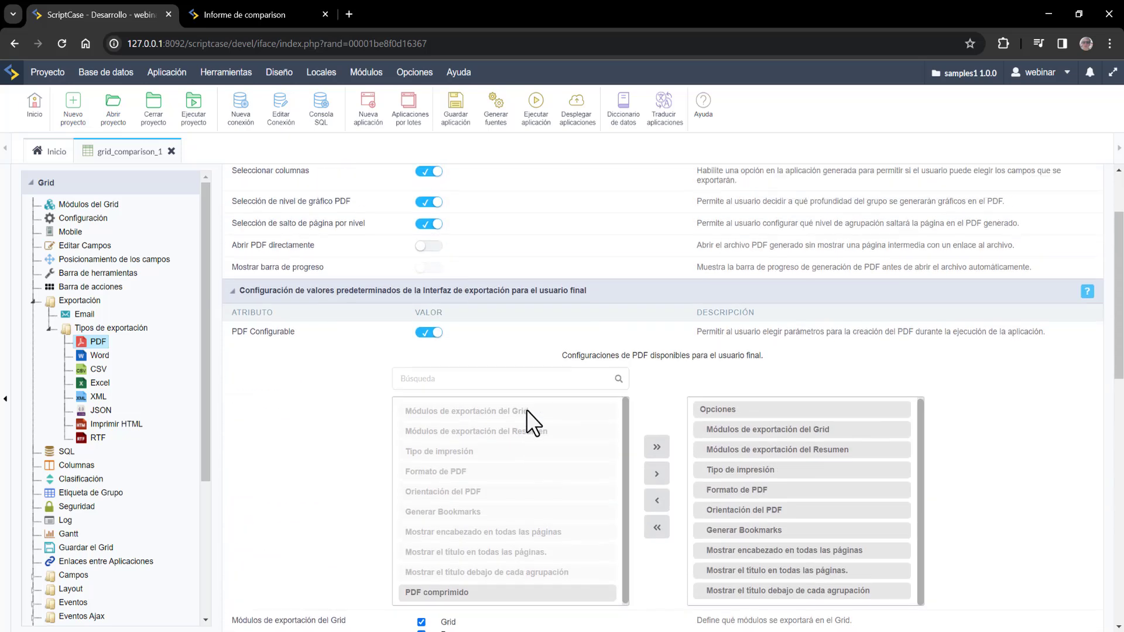
pyautogui.scroll(-3, 364, 363)
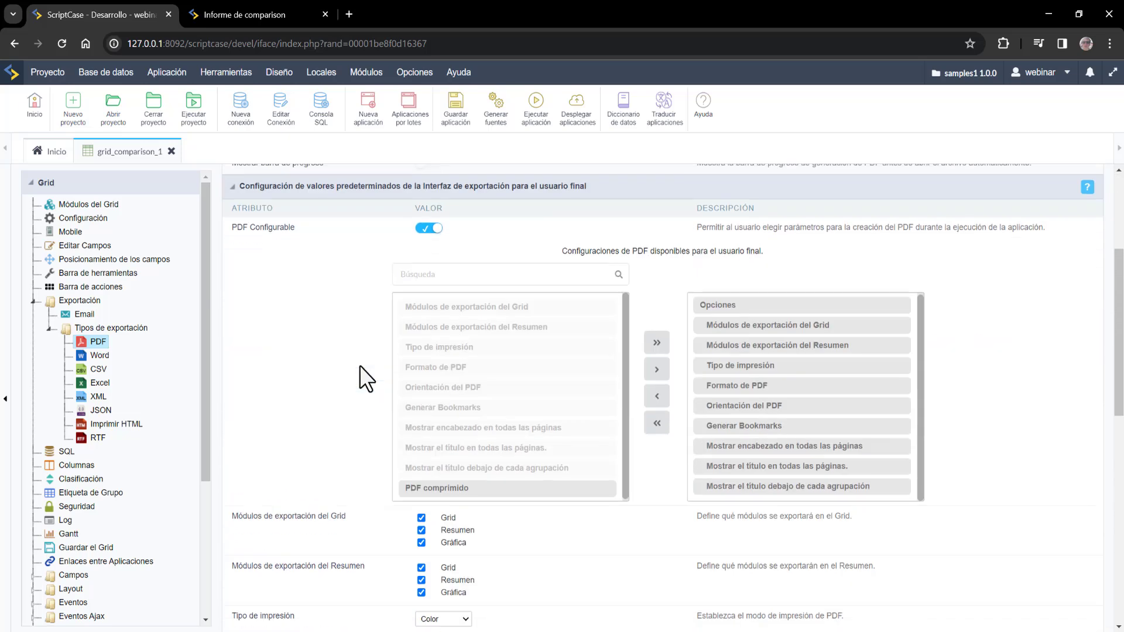
pyautogui.scroll(3, 398, 305)
# - Run the grid and start a PDF export with Carta paper and Vertical orientation
pyautogui.click(536, 106)
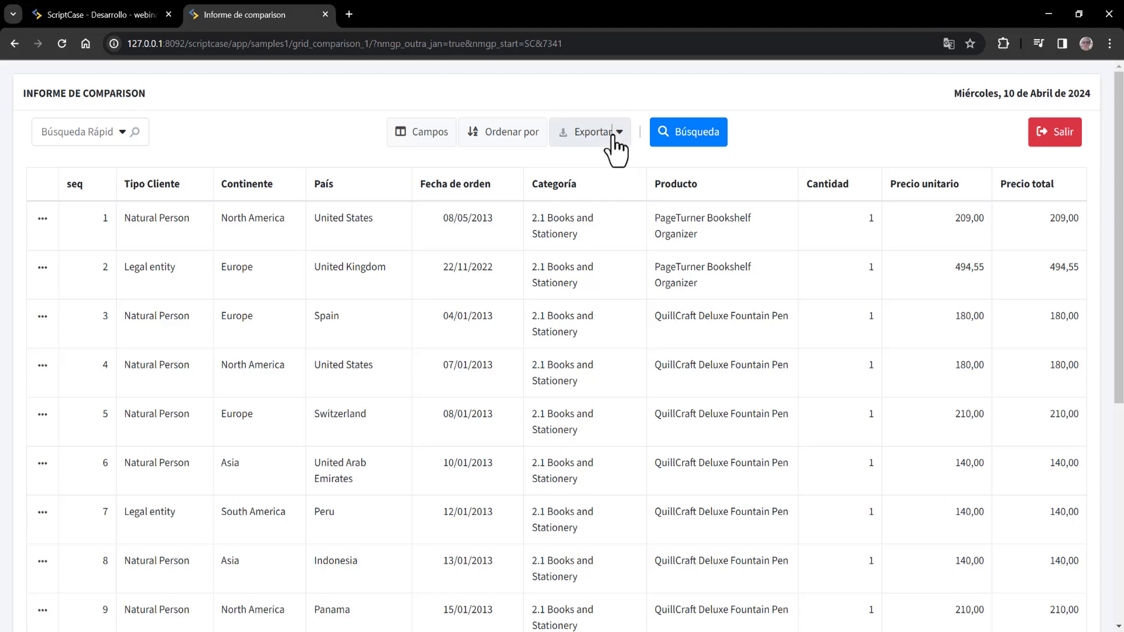
pyautogui.click(612, 140)
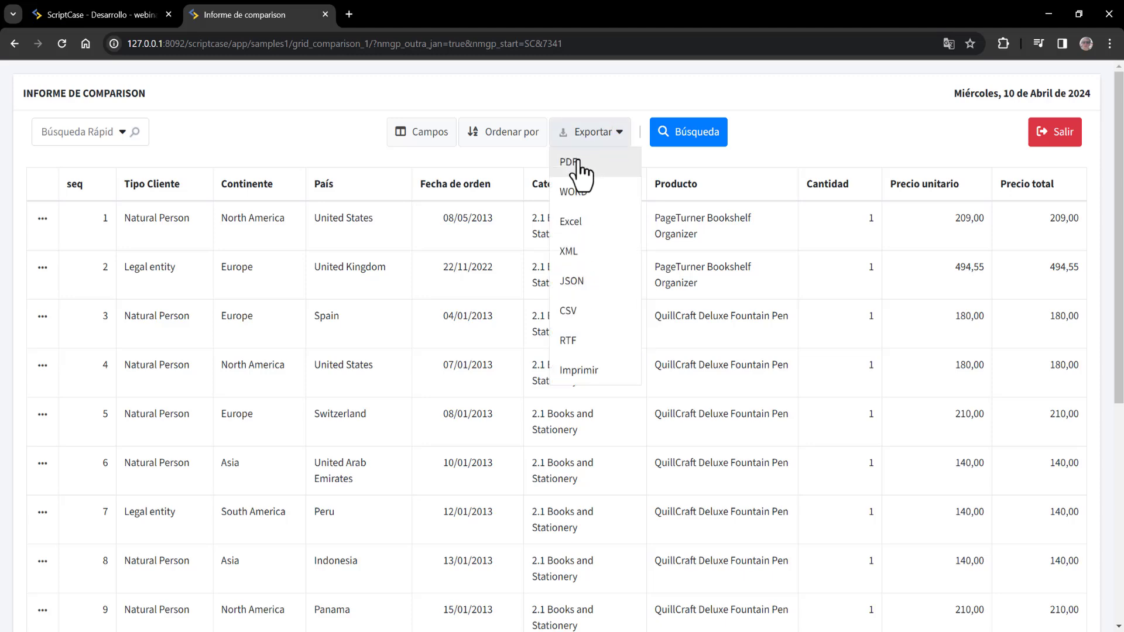
pyautogui.click(577, 163)
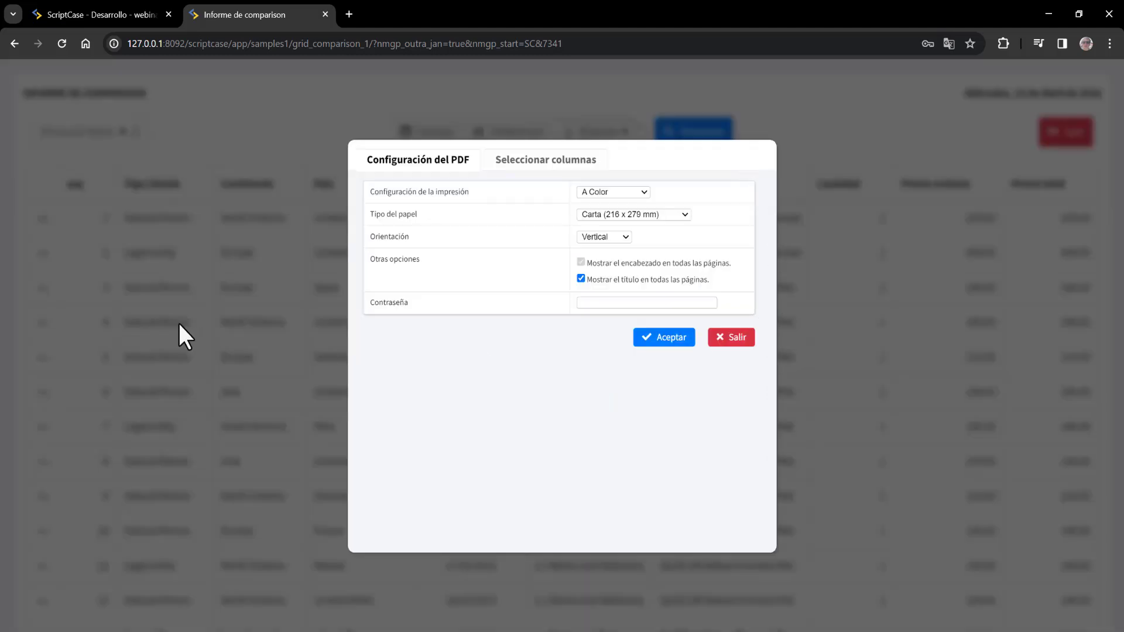
pyautogui.doubleClick(376, 304)
pyautogui.click(631, 213)
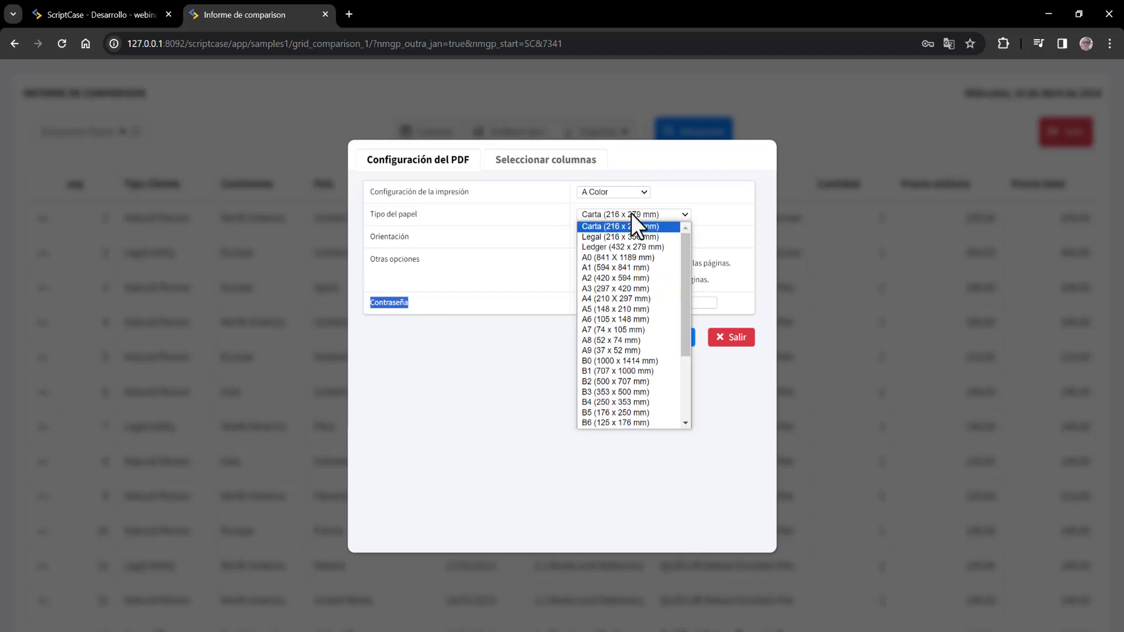
pyautogui.click(466, 402)
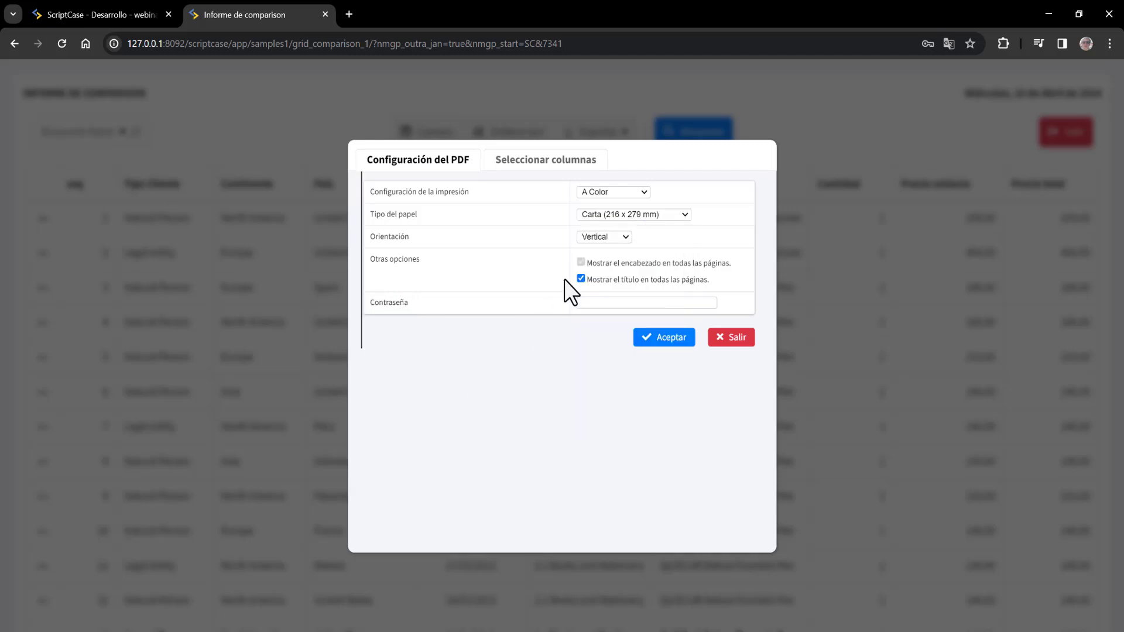
pyautogui.click(608, 235)
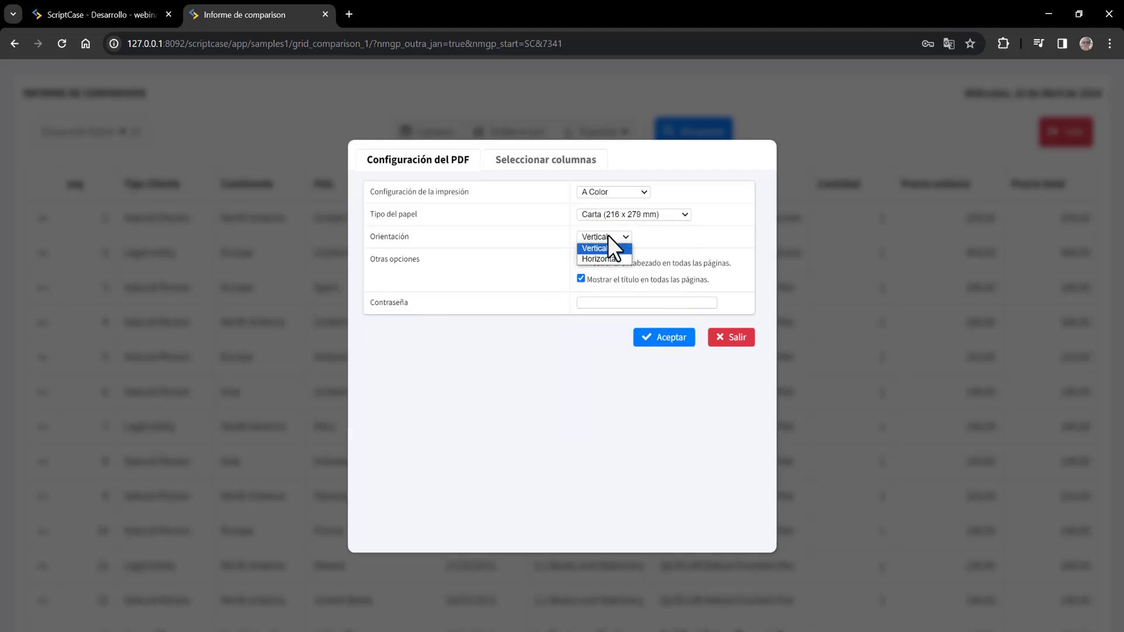
pyautogui.click(599, 378)
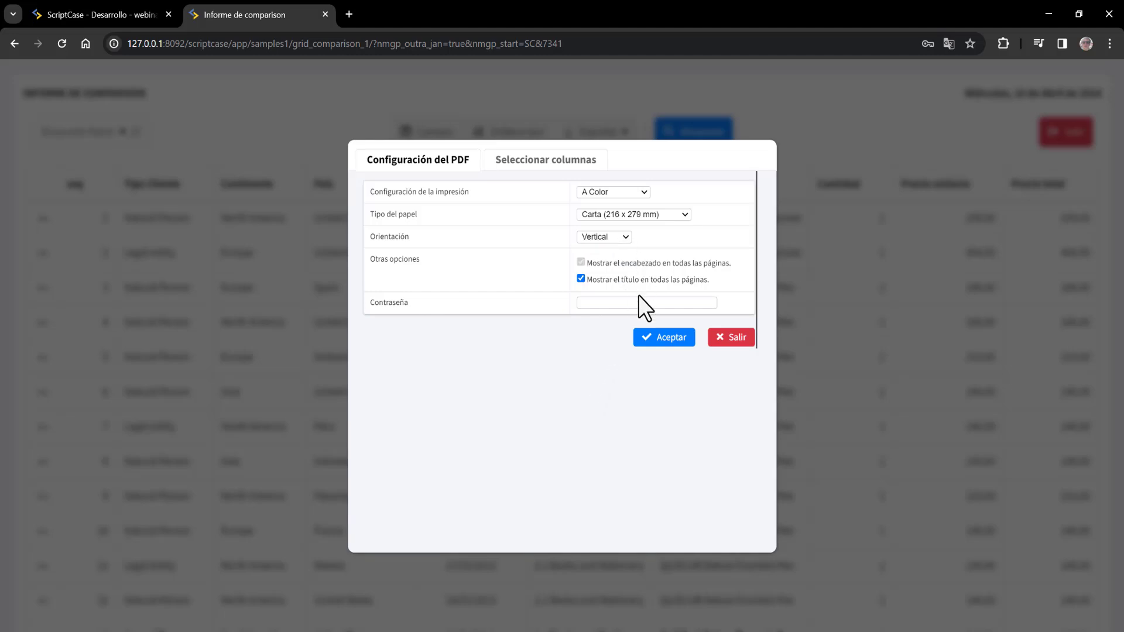
# - Remove the seq and Precio unitario columns from the exported columns
pyautogui.click(540, 168)
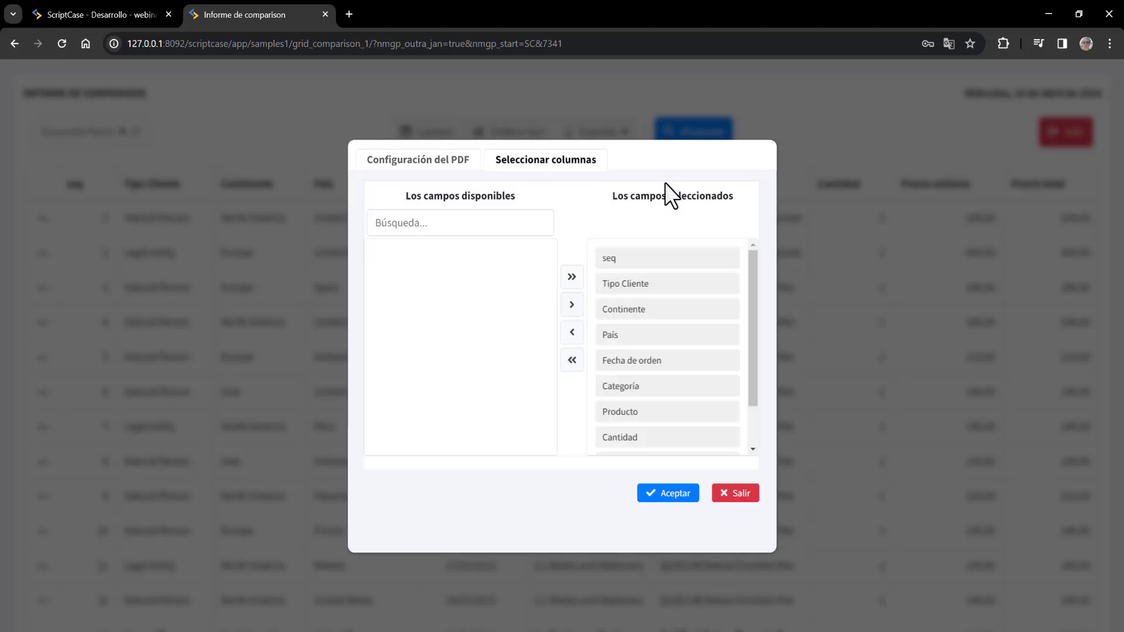
pyautogui.click(621, 258)
pyautogui.click(563, 333)
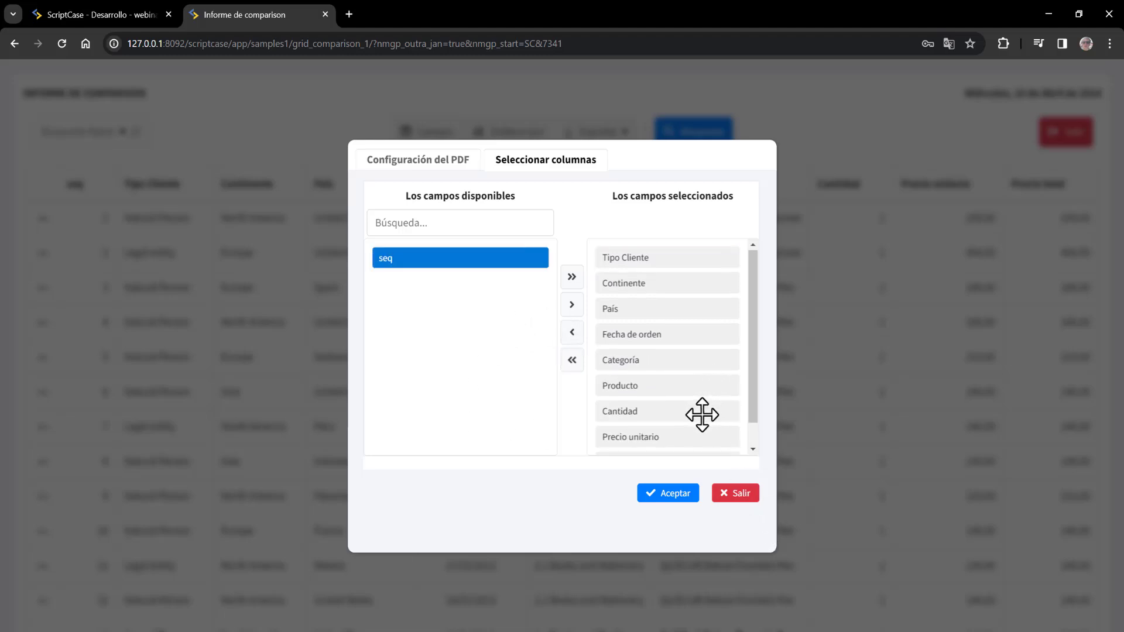
pyautogui.scroll(-1, 702, 415)
pyautogui.click(669, 411)
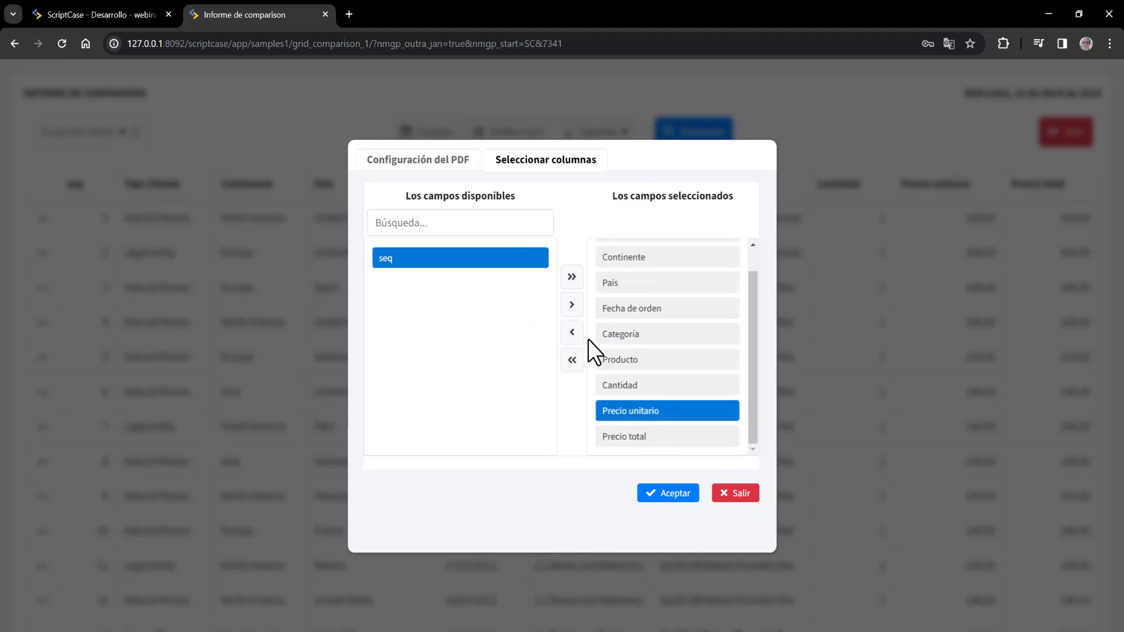
pyautogui.click(572, 332)
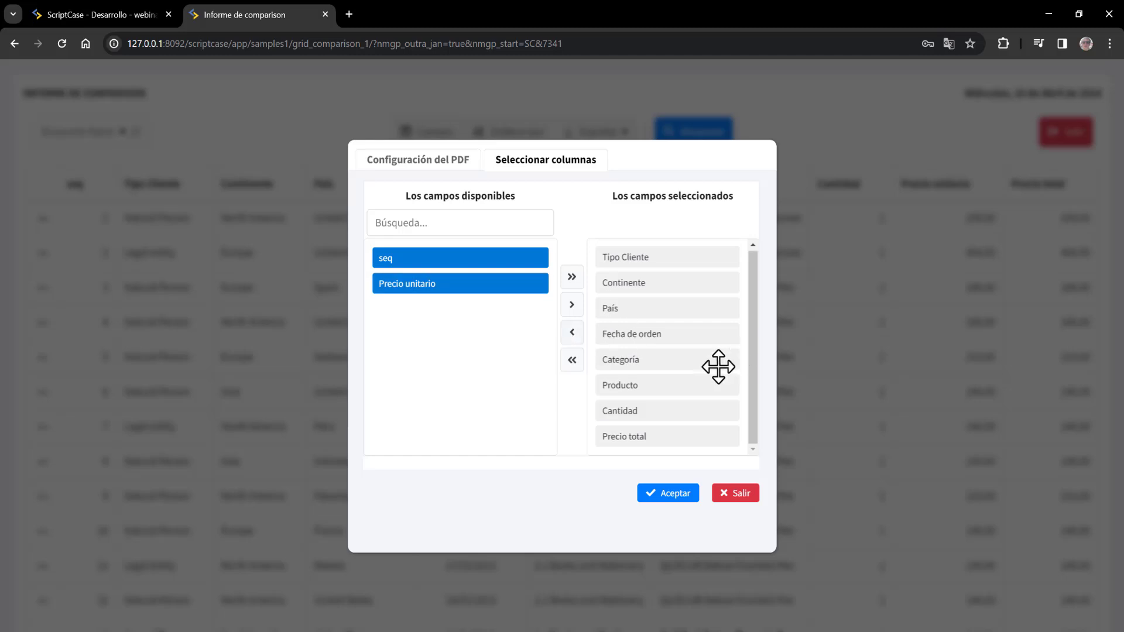
# - Enter a password for the PDF in the print settings
pyautogui.click(432, 166)
pyautogui.click(592, 302)
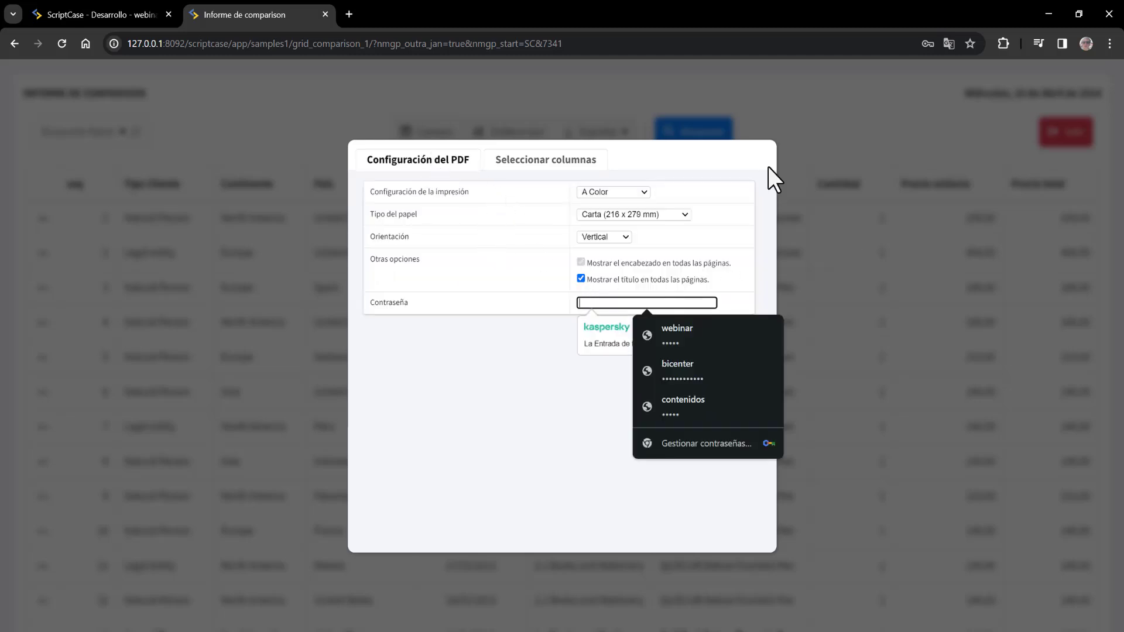
pyautogui.write('•••••')
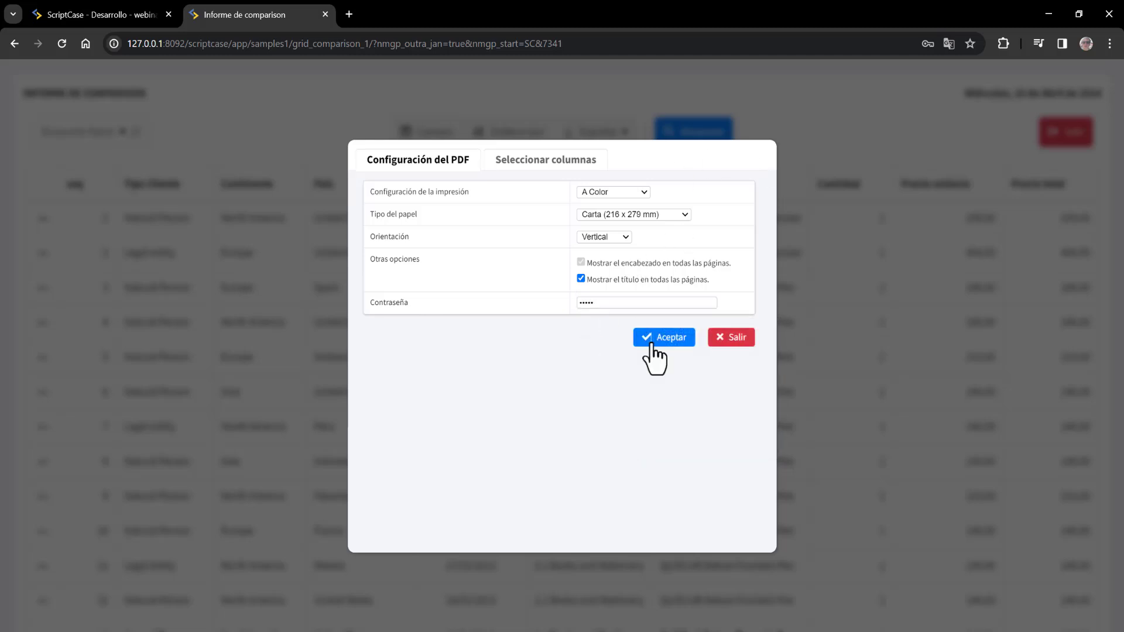
# - Generate the protected PDF, save grid_comparison_1.pdf into Nueva carpeta, and open it
pyautogui.click(674, 348)
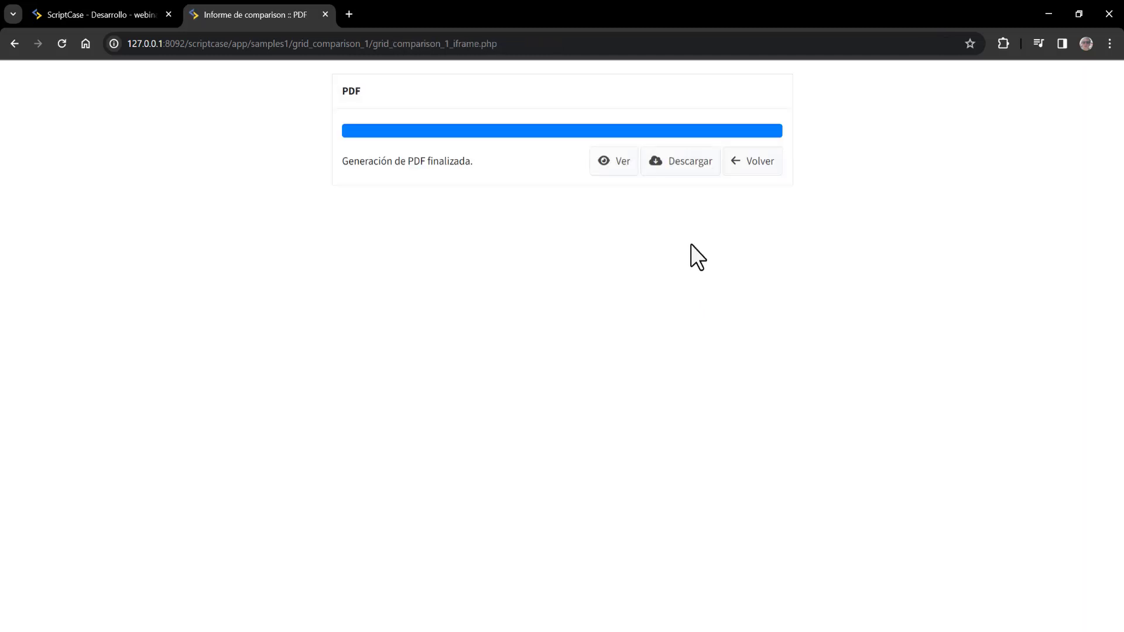
pyautogui.click(684, 167)
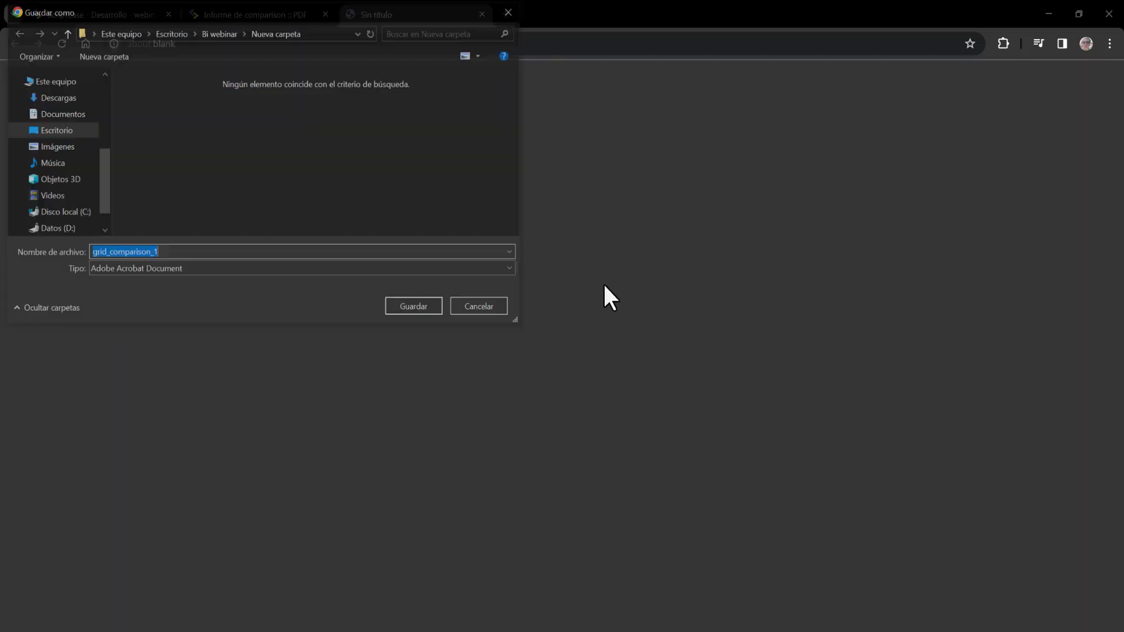
pyautogui.click(410, 308)
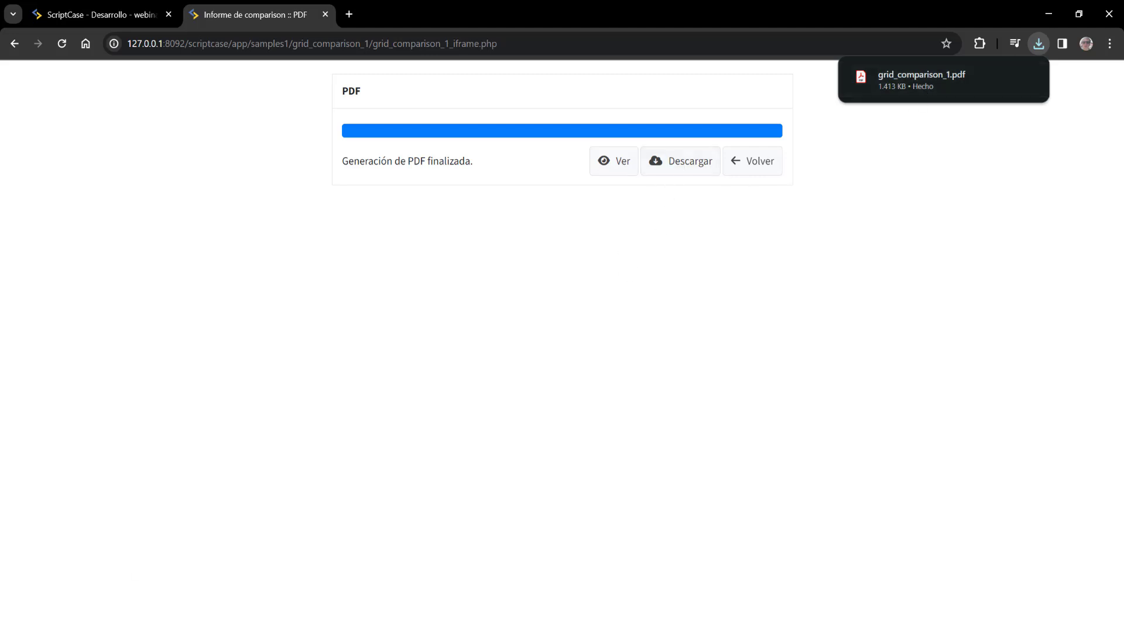
pyautogui.hotkey('alt', 'Tab')
pyautogui.click(334, 104)
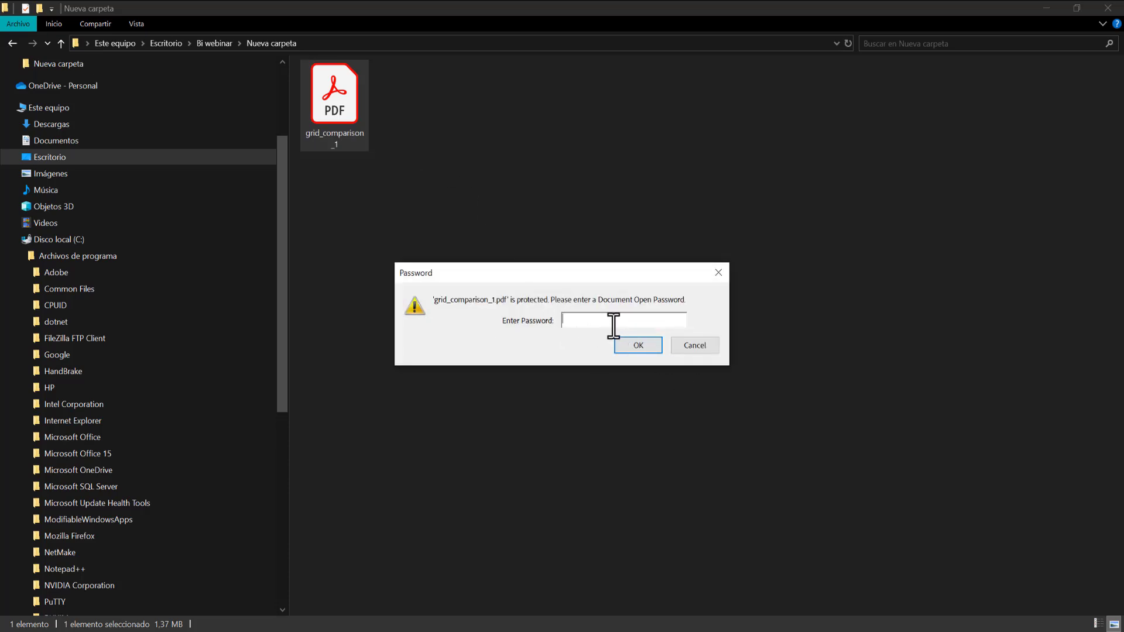
# - Try a wrong password, dismiss the error, unlock with the correct one, and scroll the report
pyautogui.write('123')
pyautogui.click(631, 344)
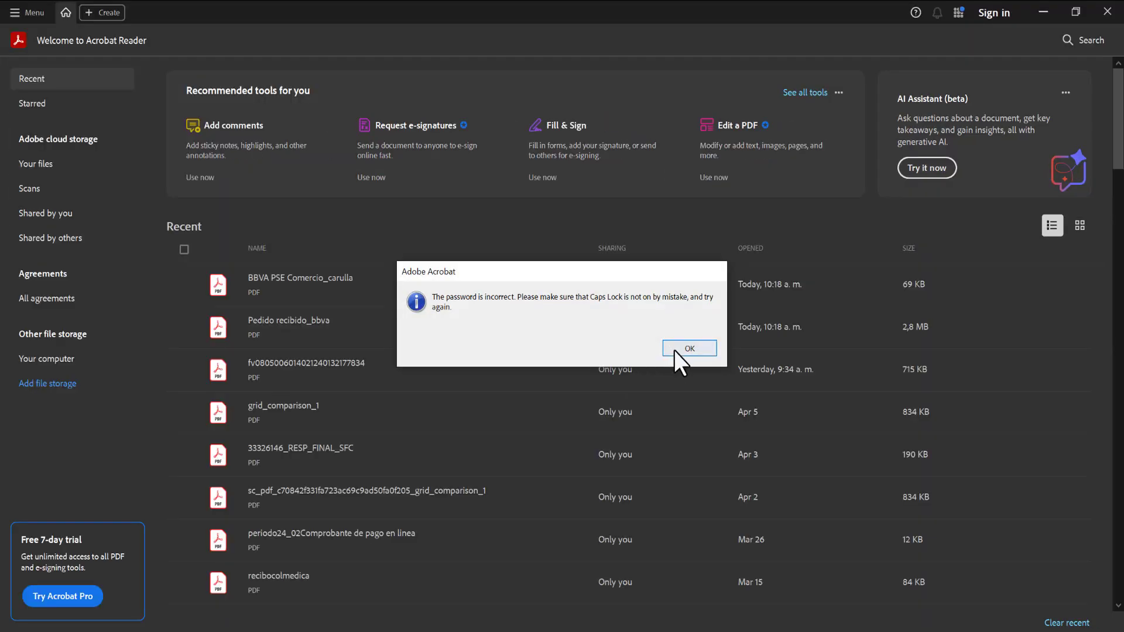
pyautogui.click(679, 348)
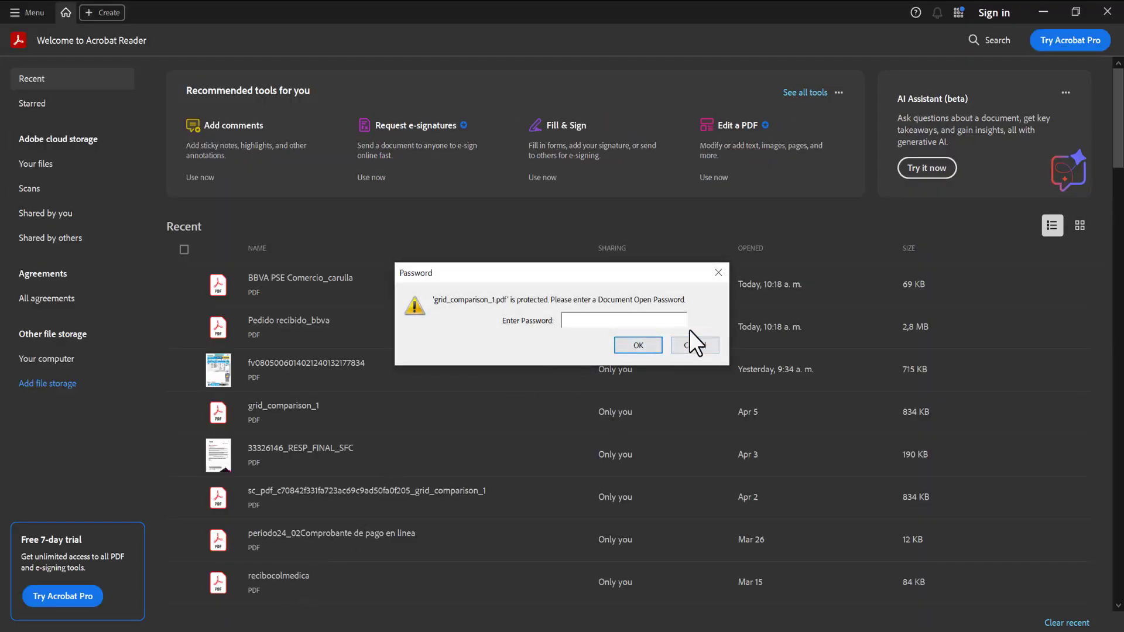
pyautogui.write('*****')
pyautogui.press('Return')
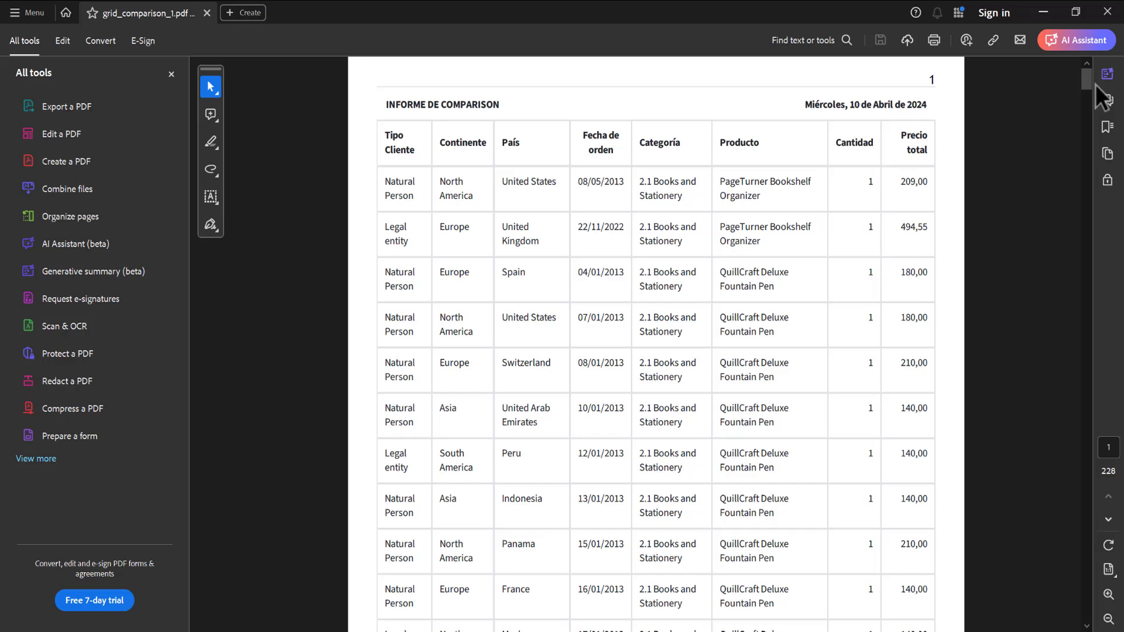
pyautogui.moveTo(1083, 82); pyautogui.dragTo(1080, 222)
pyautogui.scroll(-3, 997, 349)
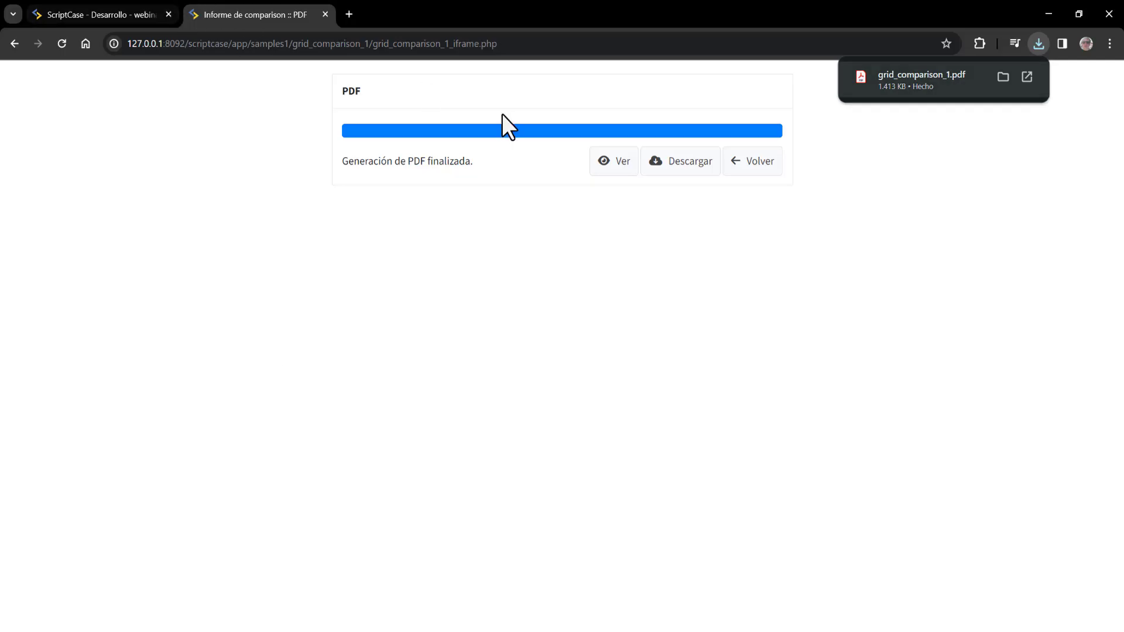
# - Re-export the grid to PDF with default settings, save grid_comparison_1 (1).pdf, and open it
pyautogui.click(741, 168)
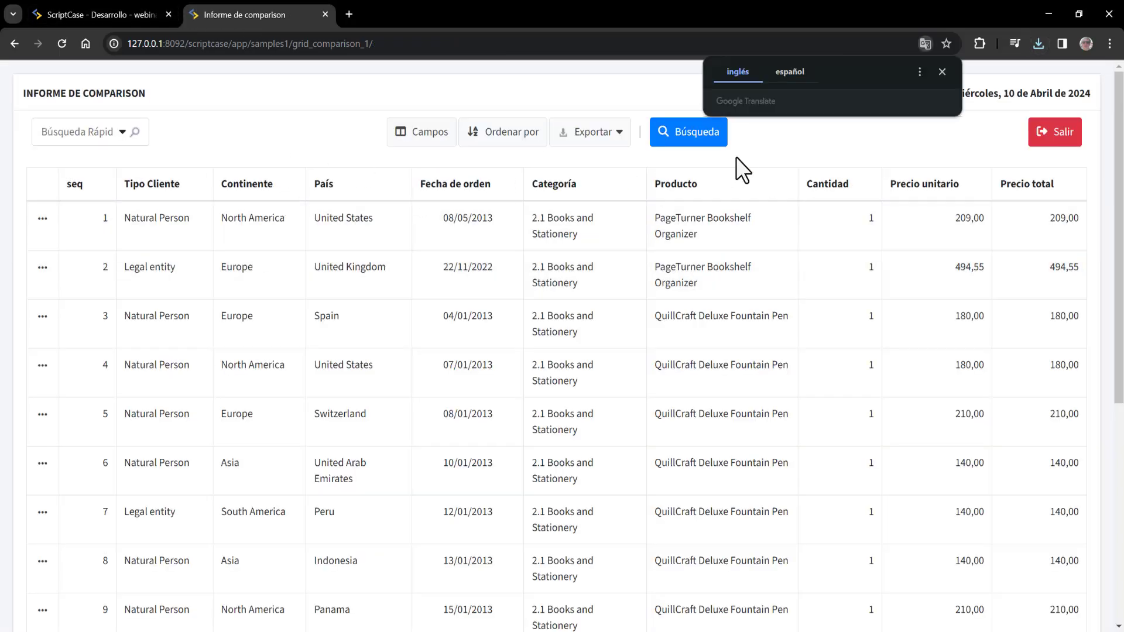
pyautogui.click(590, 132)
pyautogui.click(575, 167)
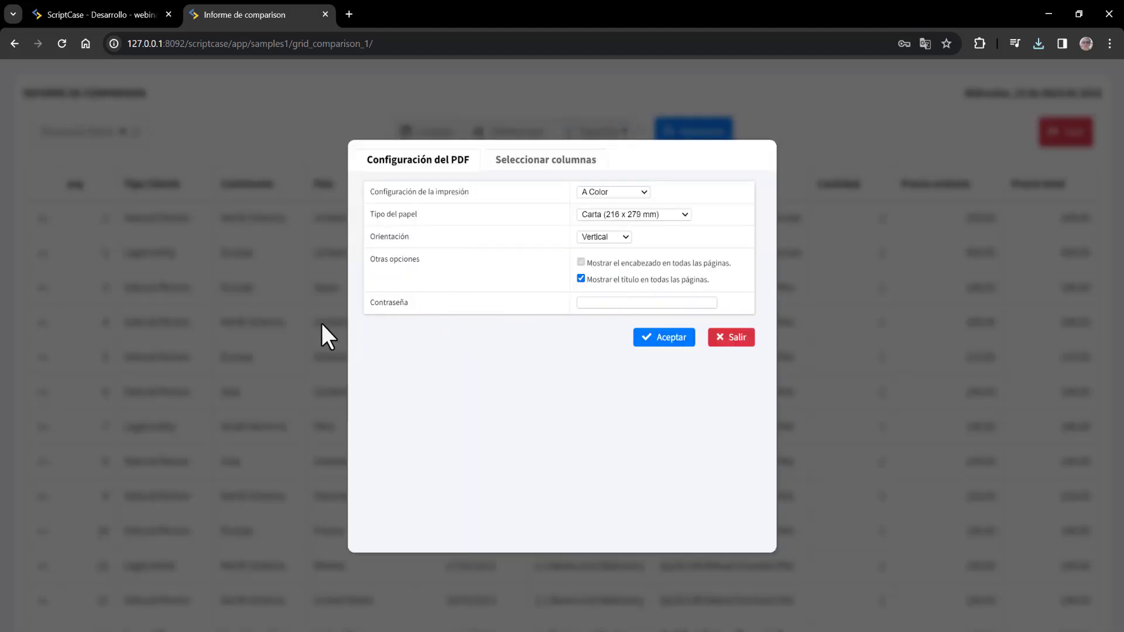
pyautogui.click(669, 346)
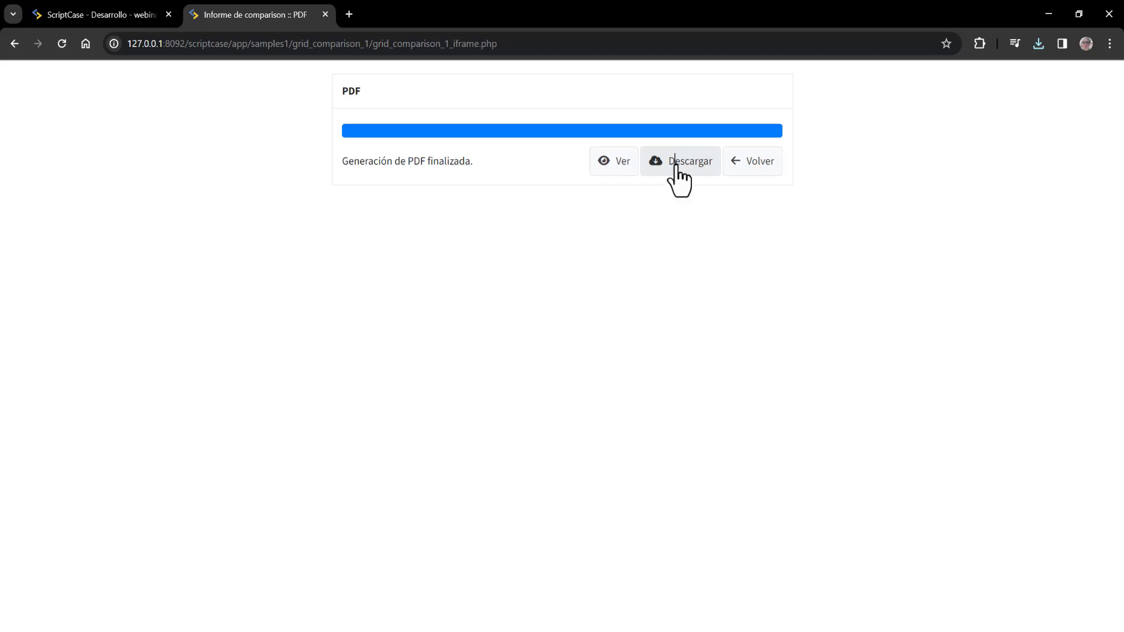
pyautogui.click(679, 164)
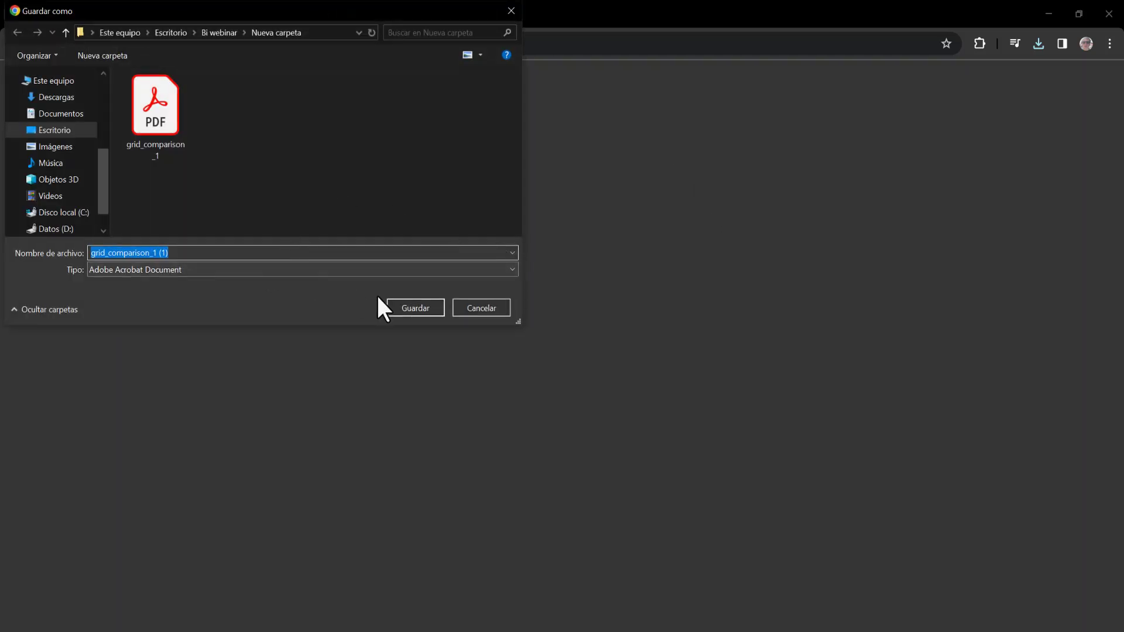
pyautogui.click(416, 308)
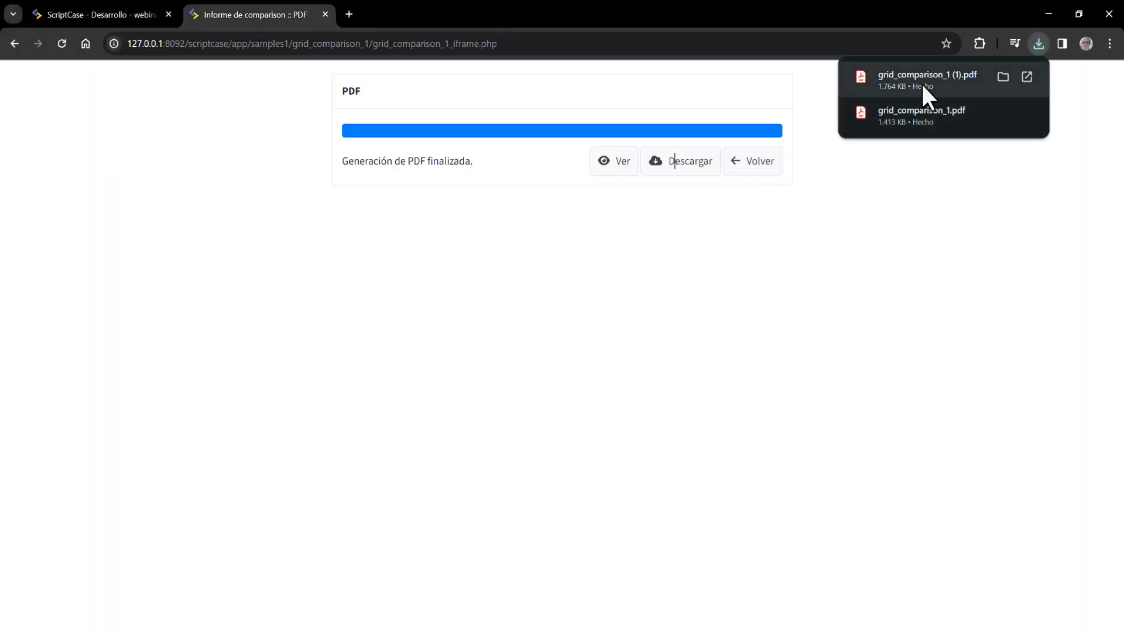
pyautogui.click(921, 82)
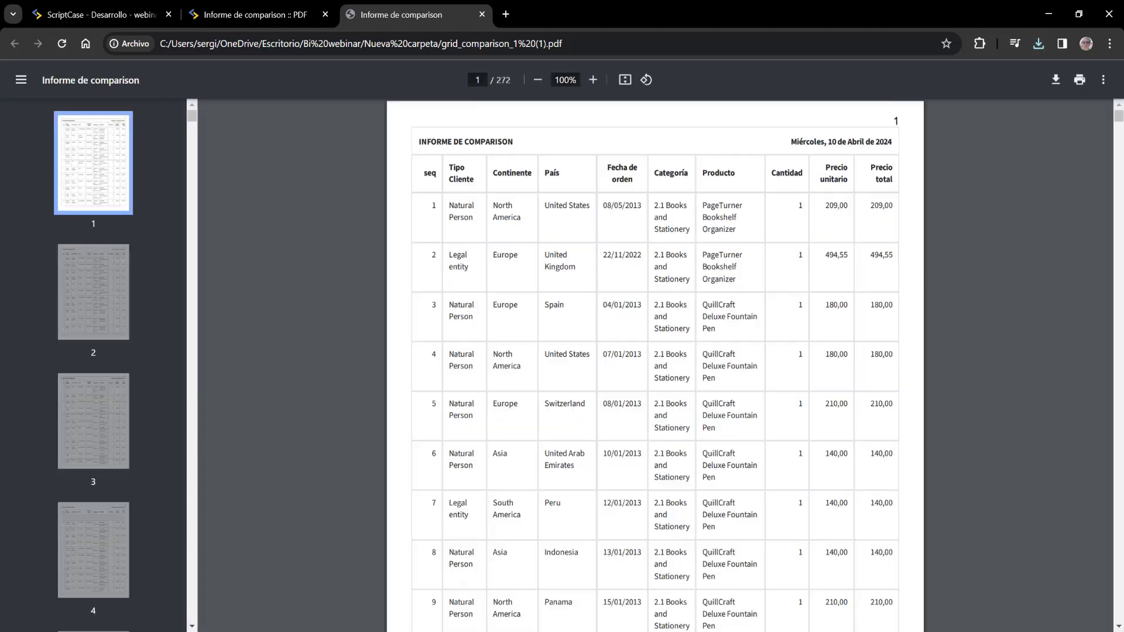
# - Enable PDF comprimido in the grid's PDF export settings and run the application
pyautogui.click(113, 13)
pyautogui.scroll(-5, 462, 316)
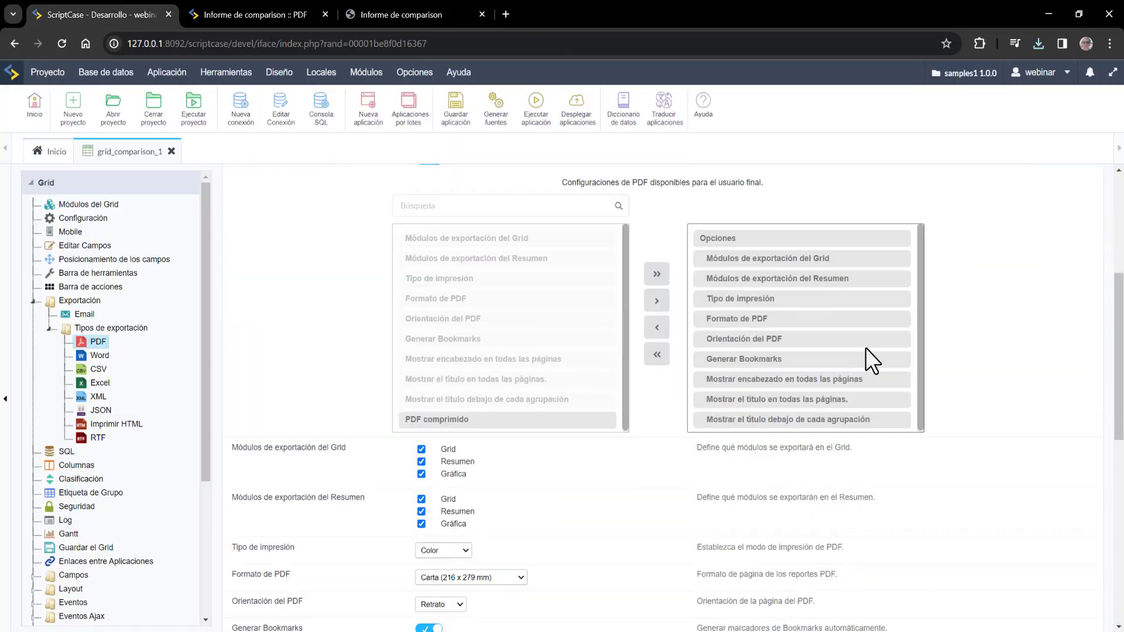
pyautogui.scroll(-5, 898, 357)
pyautogui.scroll(-4, 879, 400)
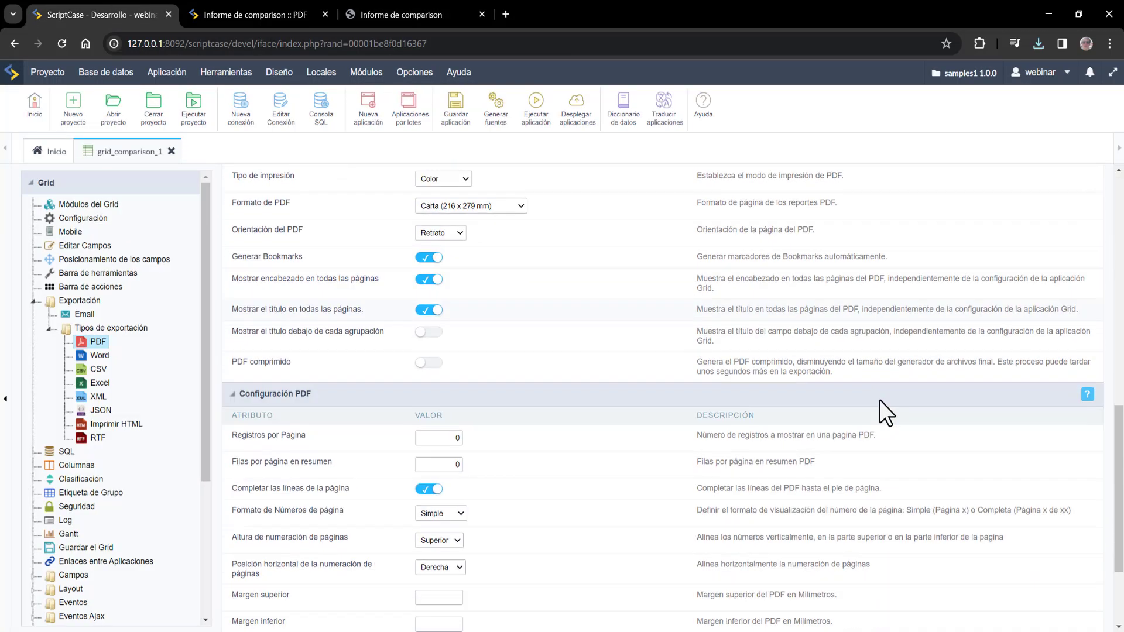
pyautogui.scroll(4, 531, 403)
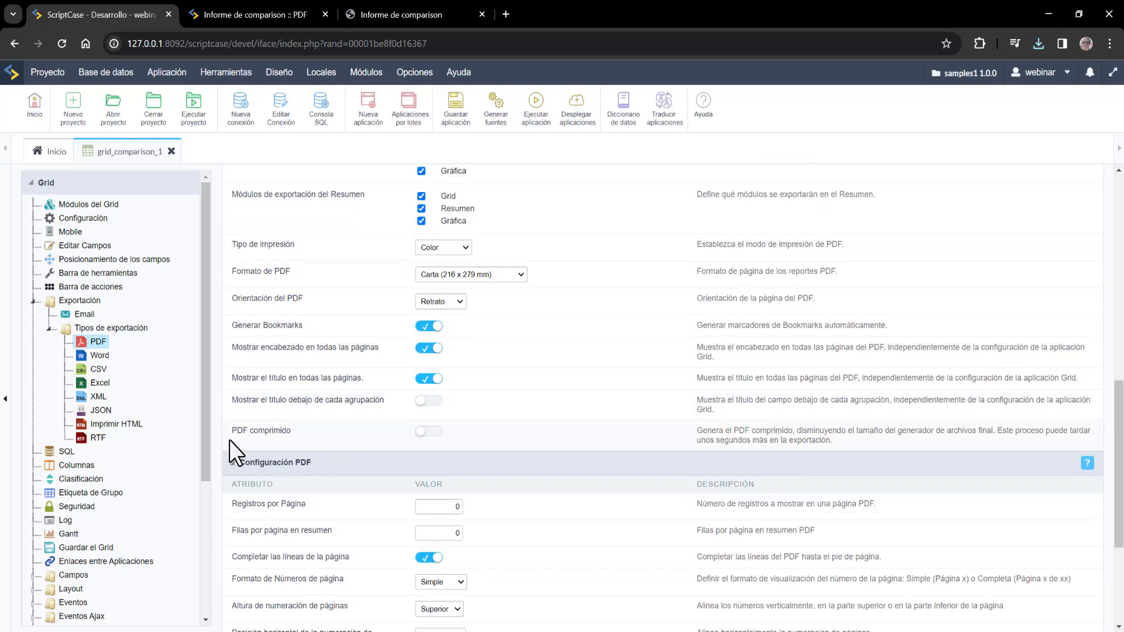
pyautogui.moveTo(232, 431); pyautogui.dragTo(270, 431)
pyautogui.click(428, 434)
pyautogui.scroll(4, 644, 222)
pyautogui.click(553, 128)
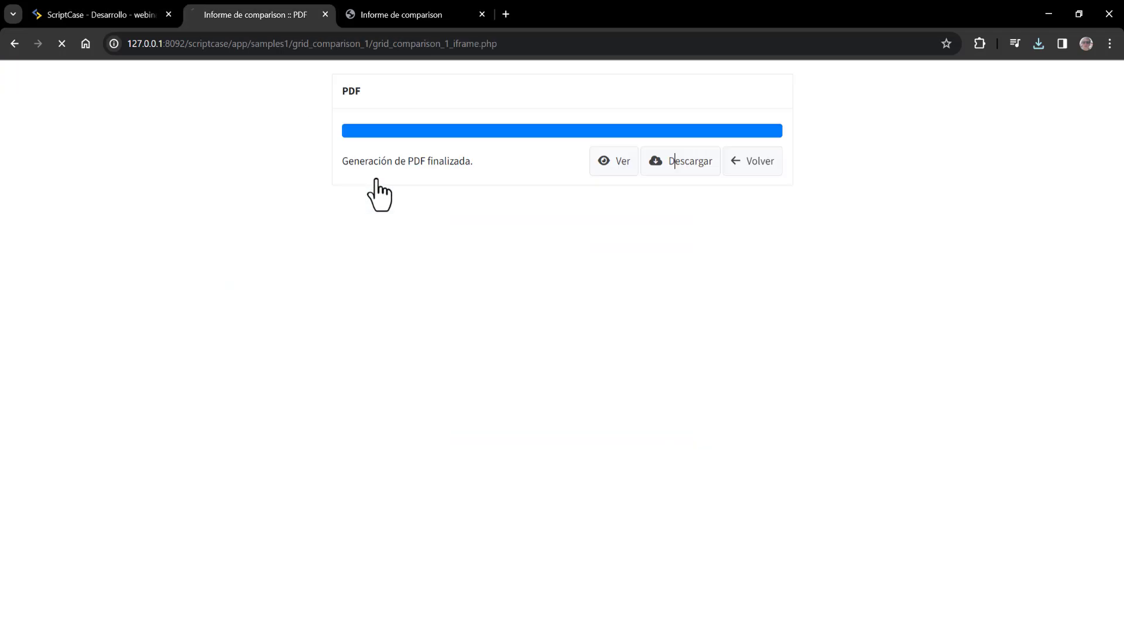
# - Start a PDF export with the seq and Precio unitario columns removed
pyautogui.click(617, 133)
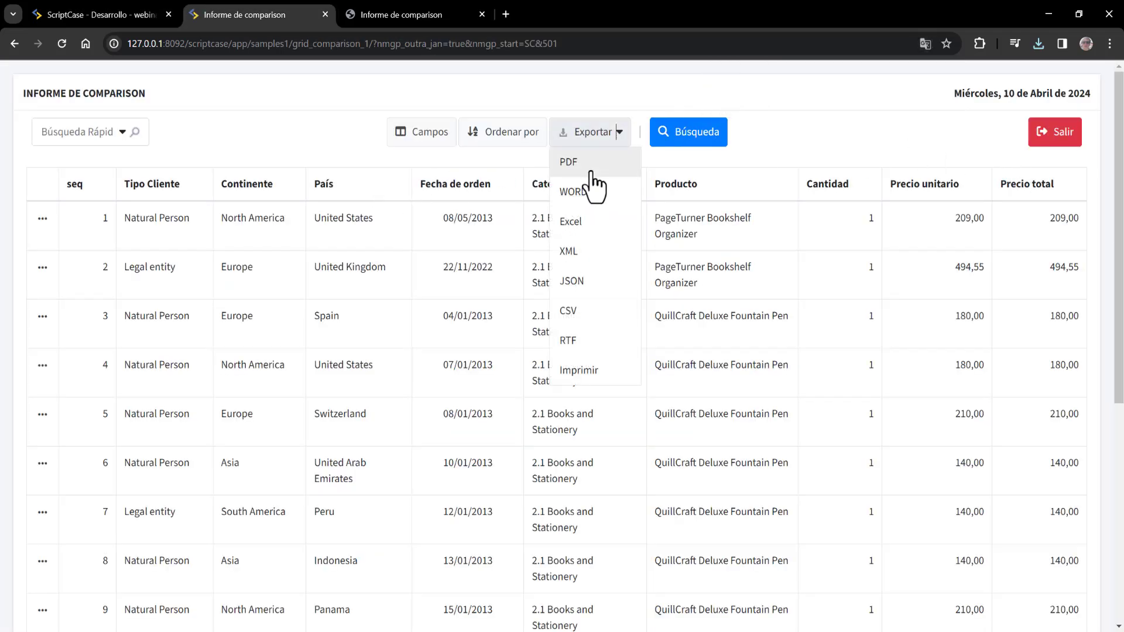
pyautogui.click(591, 163)
pyautogui.click(549, 163)
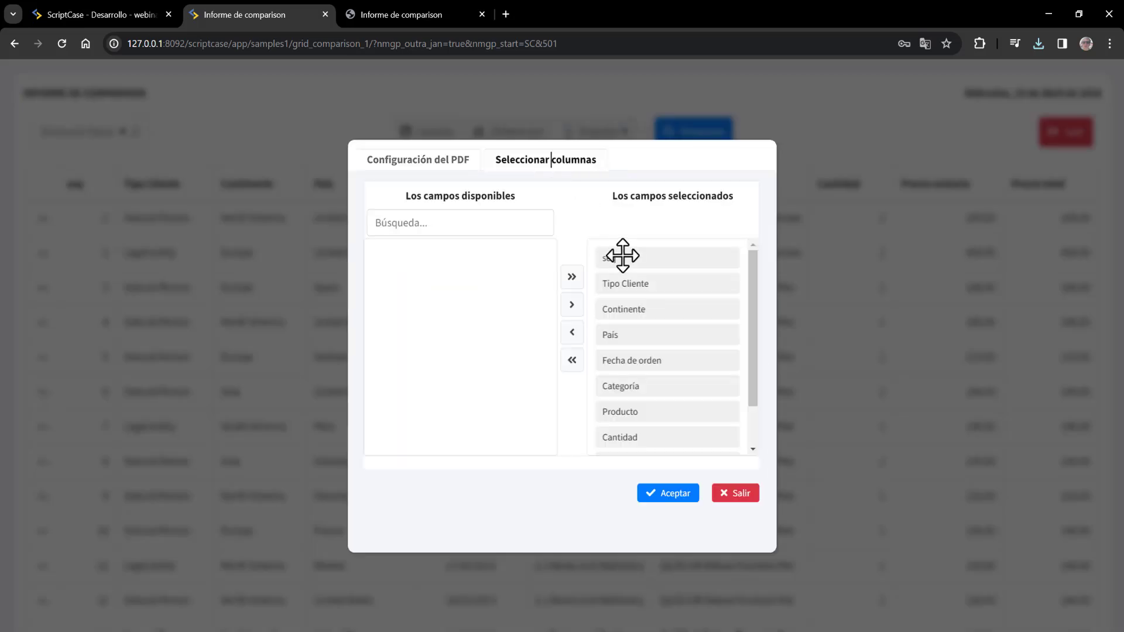
pyautogui.moveTo(630, 258); pyautogui.dragTo(409, 257)
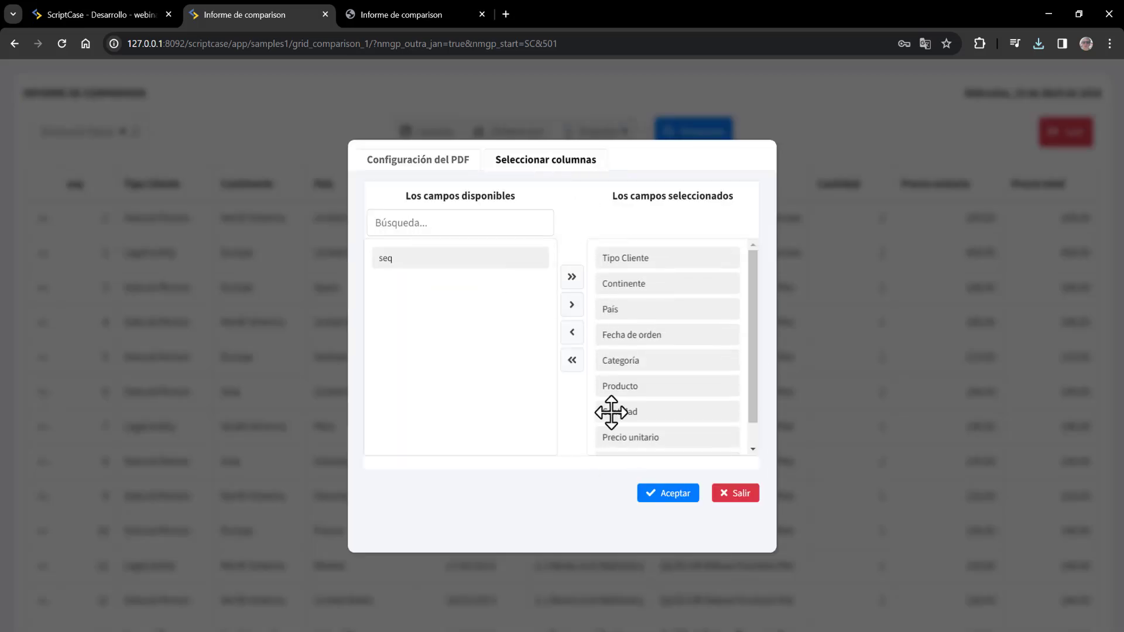
pyautogui.scroll(-1, 647, 416)
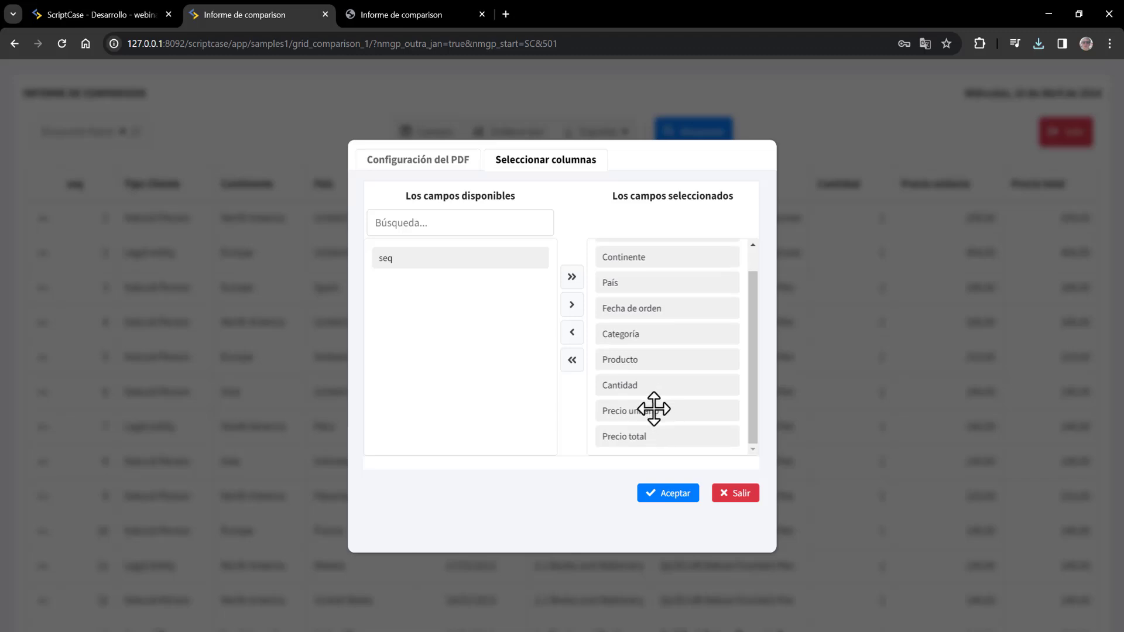
pyautogui.moveTo(652, 407); pyautogui.dragTo(440, 306)
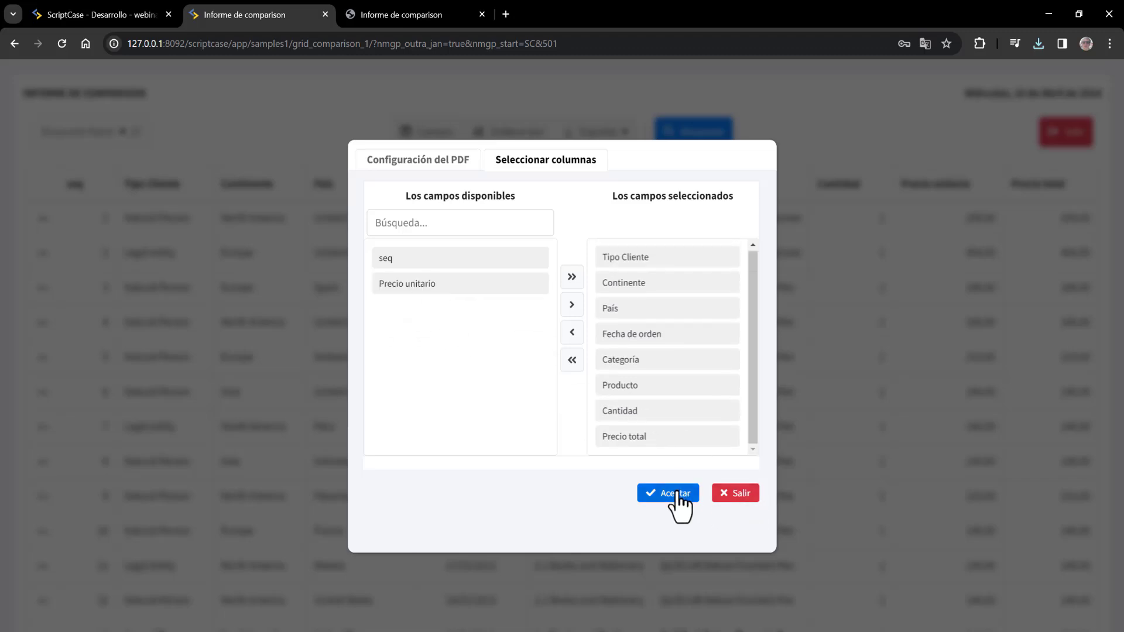
pyautogui.click(415, 160)
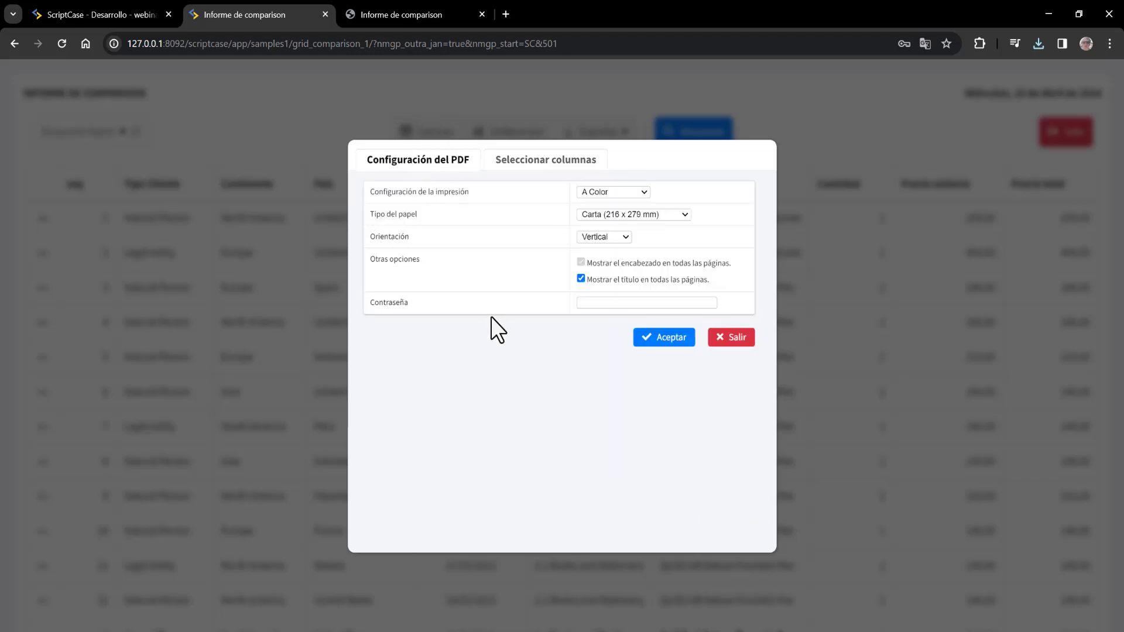
# - Generate and download the export, saving grid_comparison_1.zip into Nueva carpeta
pyautogui.click(672, 338)
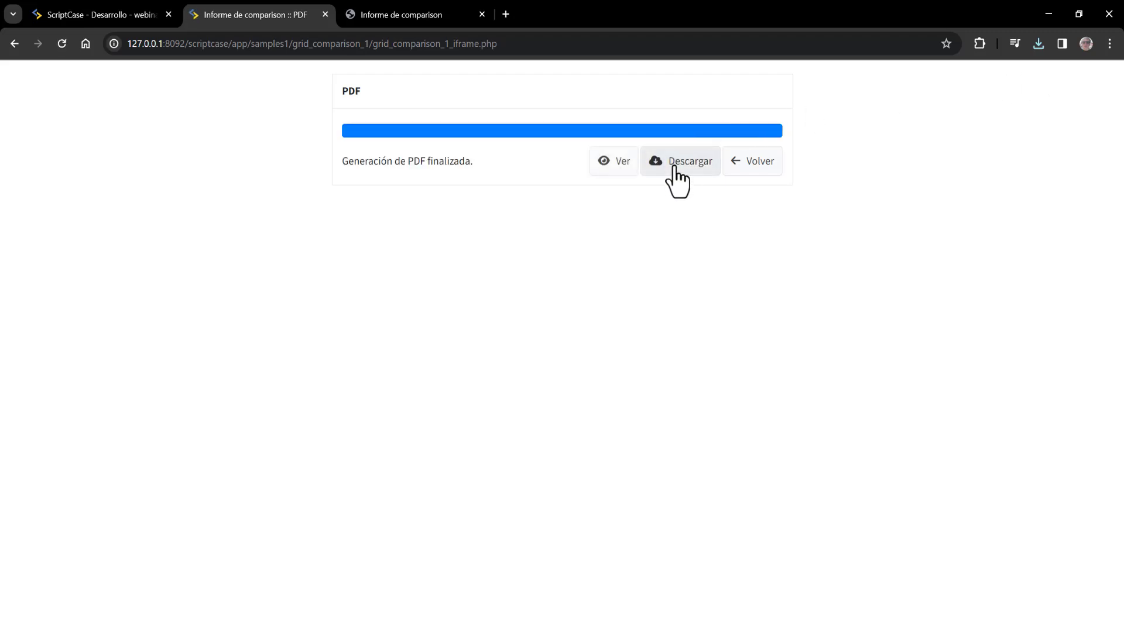
pyautogui.click(675, 168)
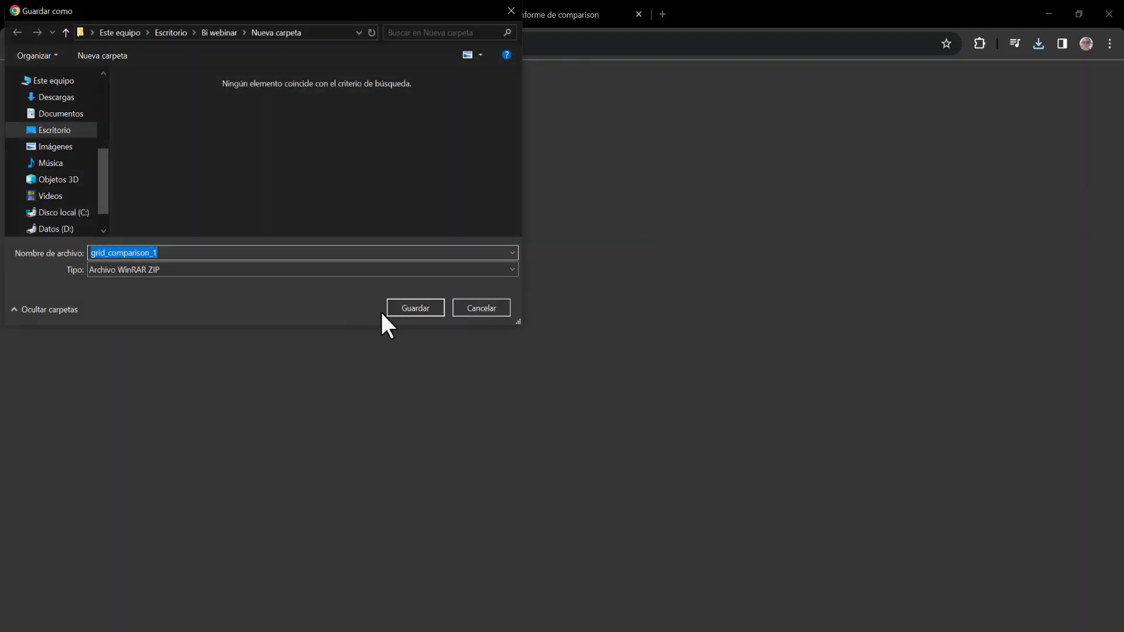
pyautogui.click(403, 308)
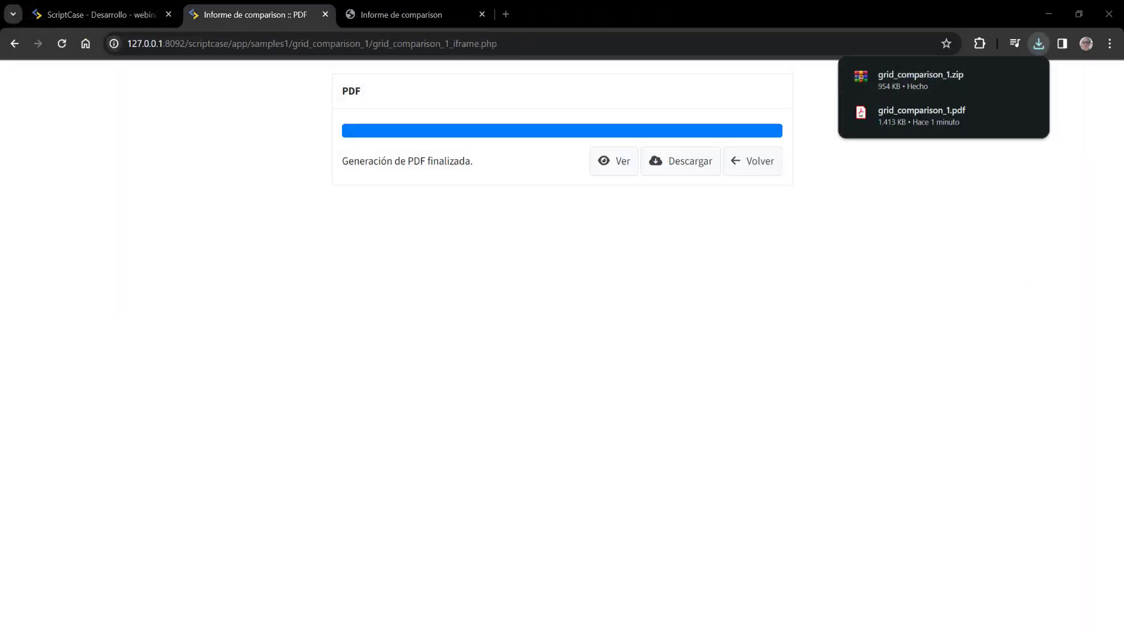
pyautogui.hotkey('alt', 'Tab')
pyautogui.click(504, 100)
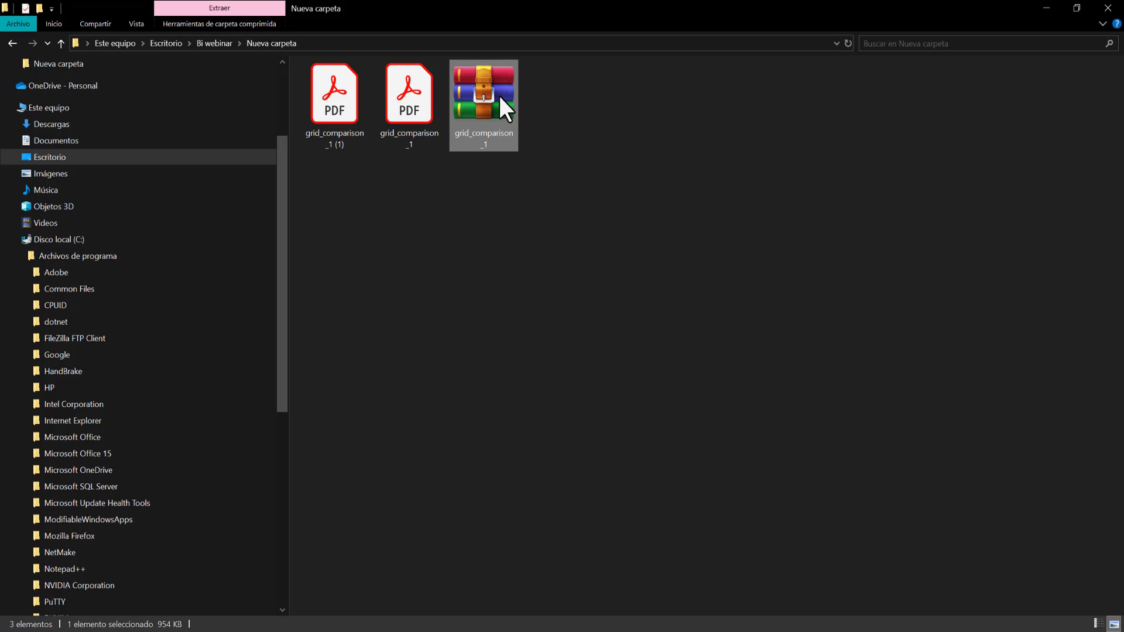
# - Open the zip in WinRAR, view its PDF in Acrobat, then return to ScriptCase in Chrome
pyautogui.doubleClick(500, 96)
pyautogui.click(127, 122)
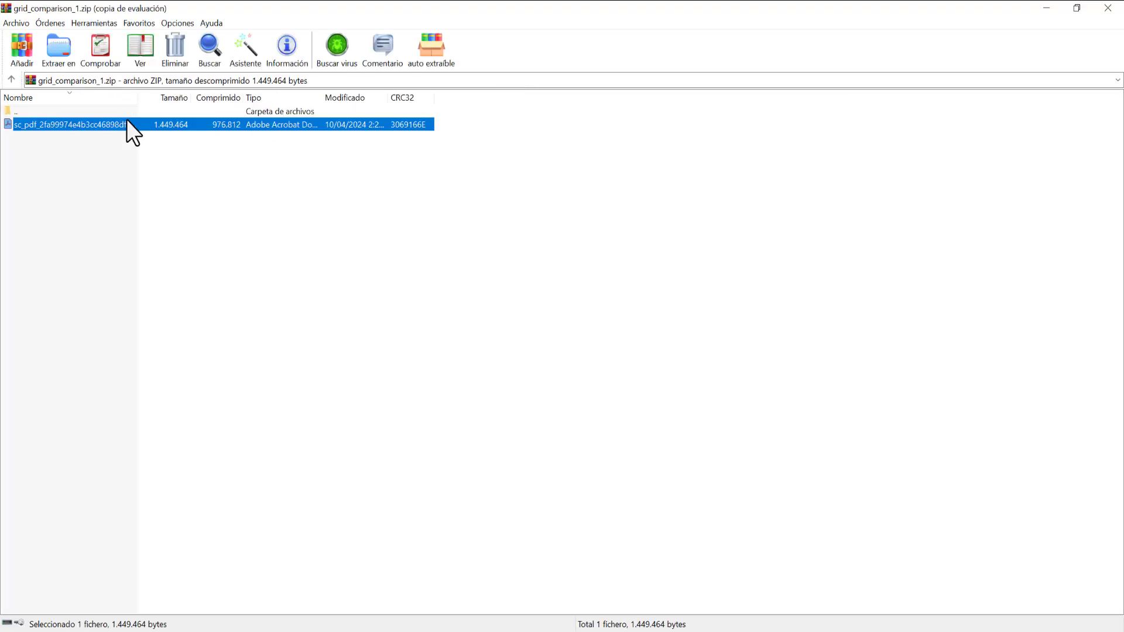
pyautogui.click(636, 304)
pyautogui.doubleClick(52, 124)
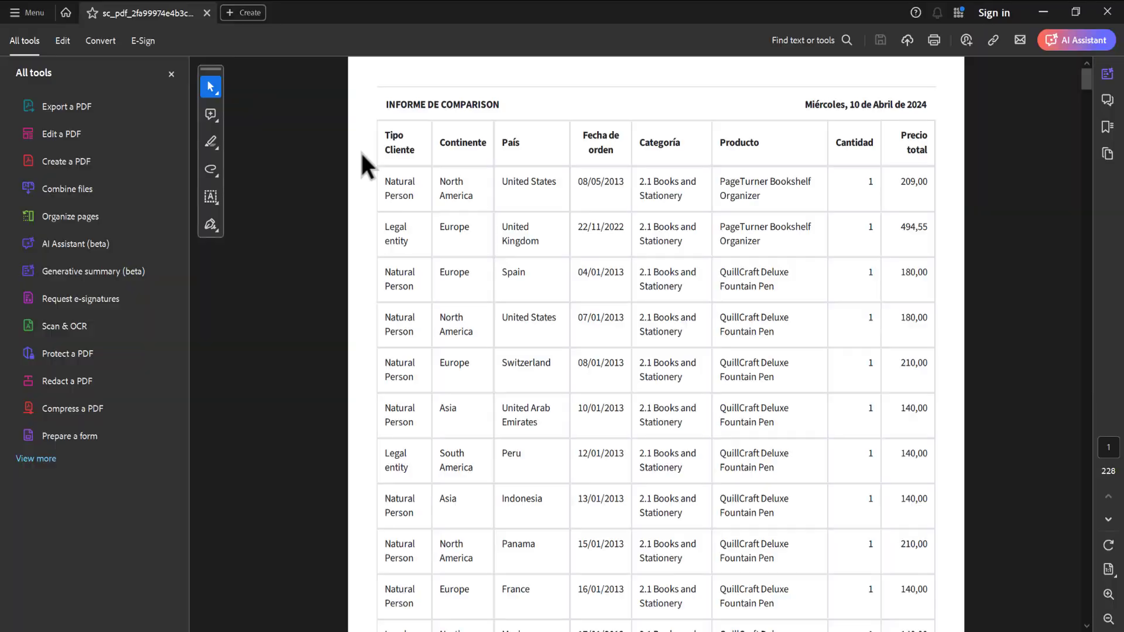
pyautogui.click(1108, 12)
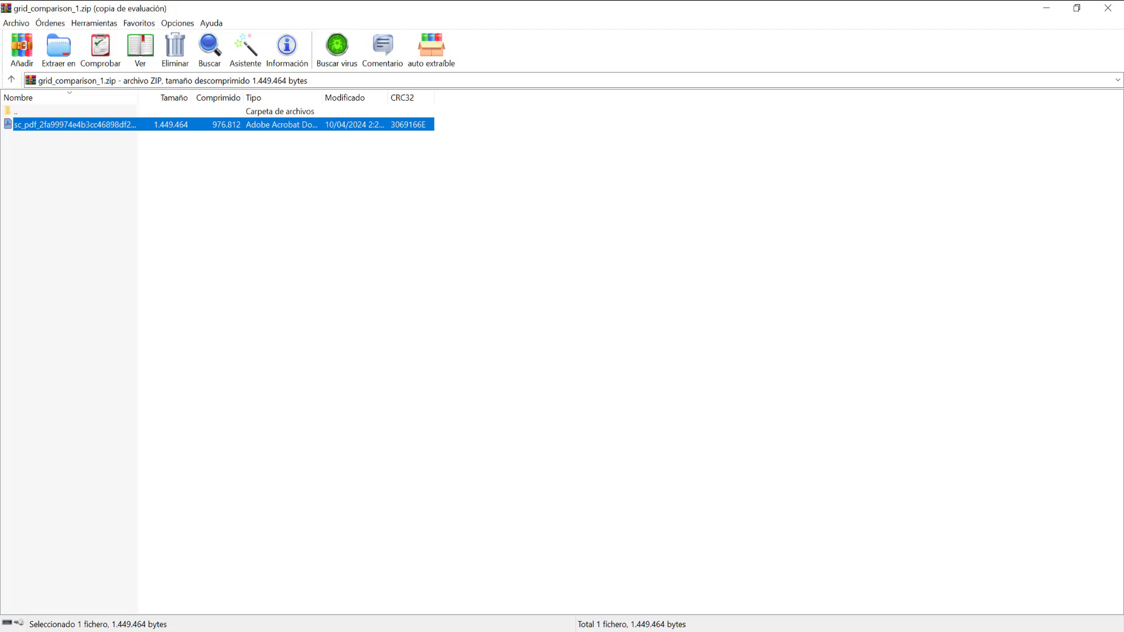
pyautogui.click(301, 622)
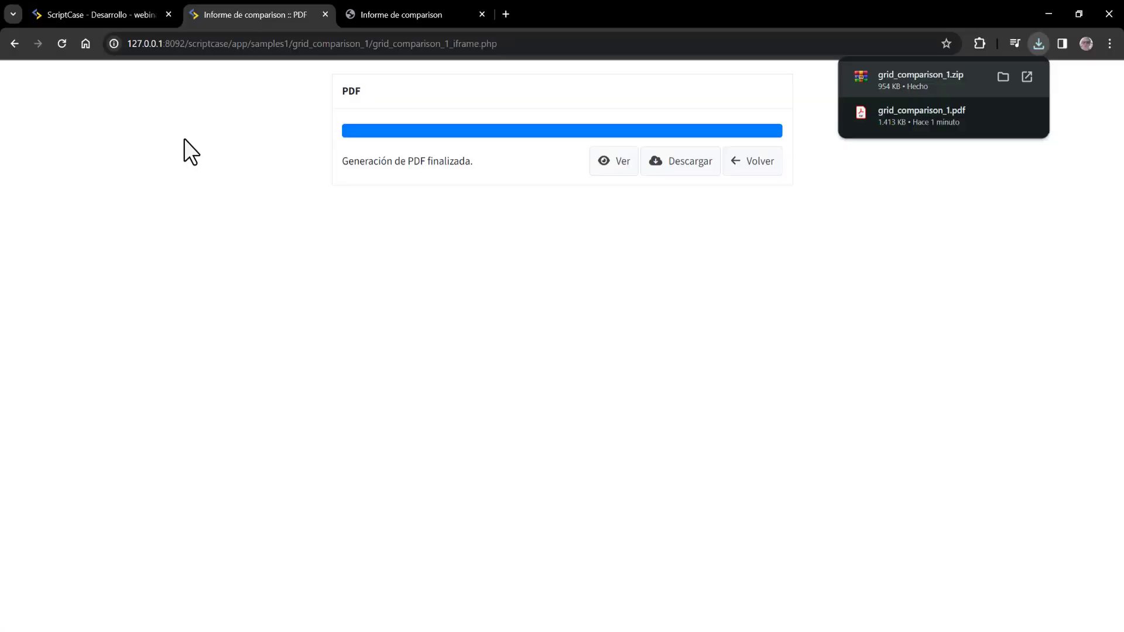
pyautogui.click(99, 14)
pyautogui.scroll(-5, 517, 419)
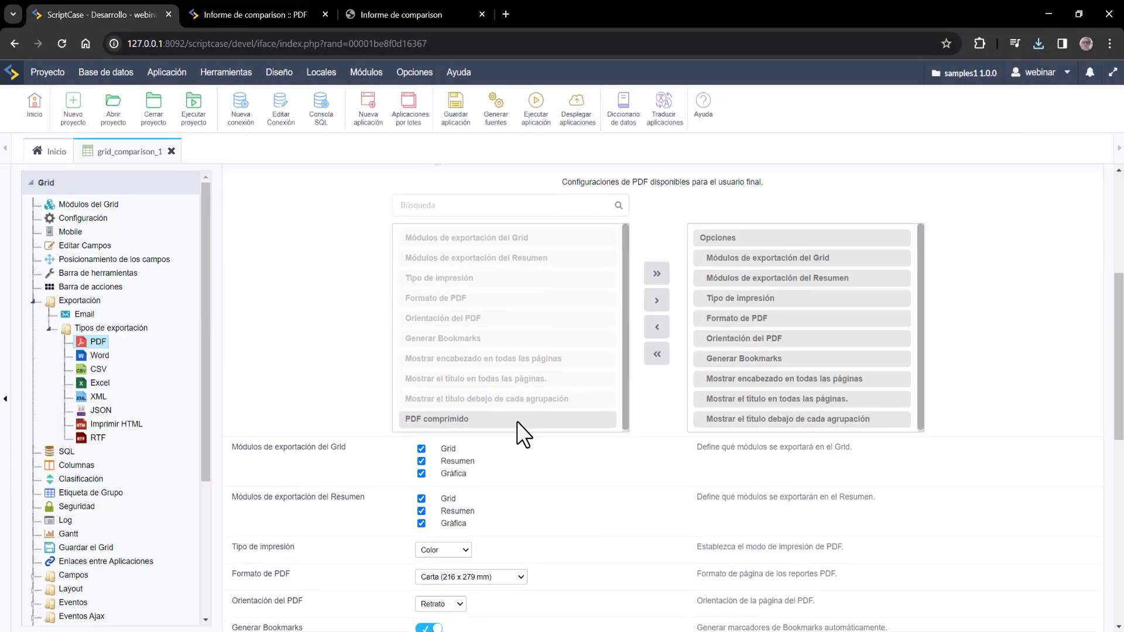
pyautogui.scroll(-2, 518, 422)
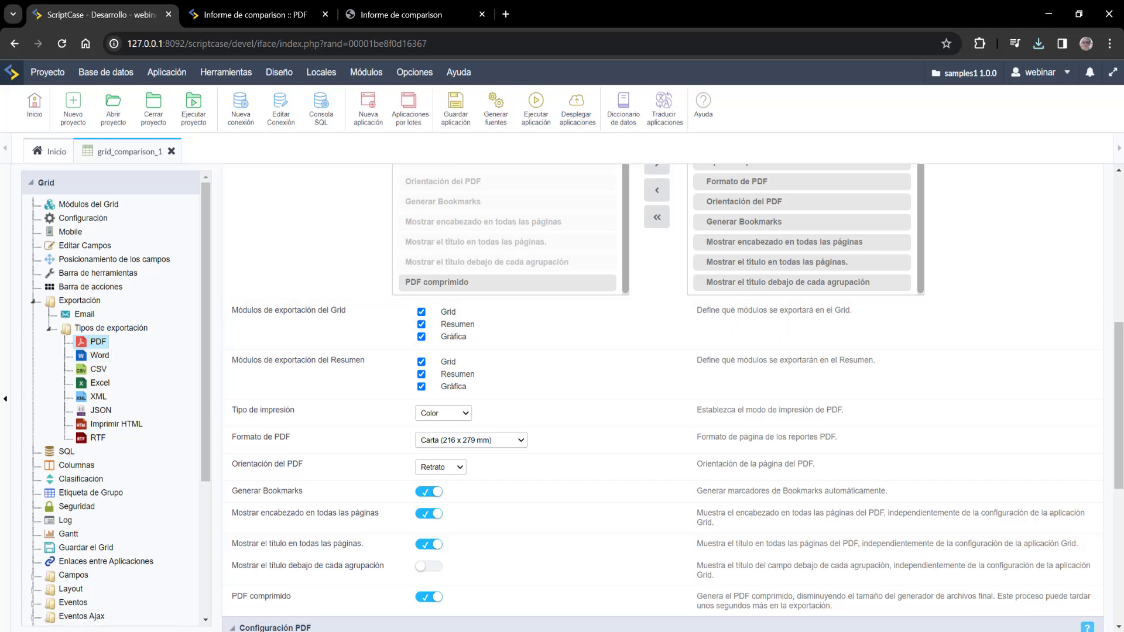
pyautogui.scroll(-4, 463, 559)
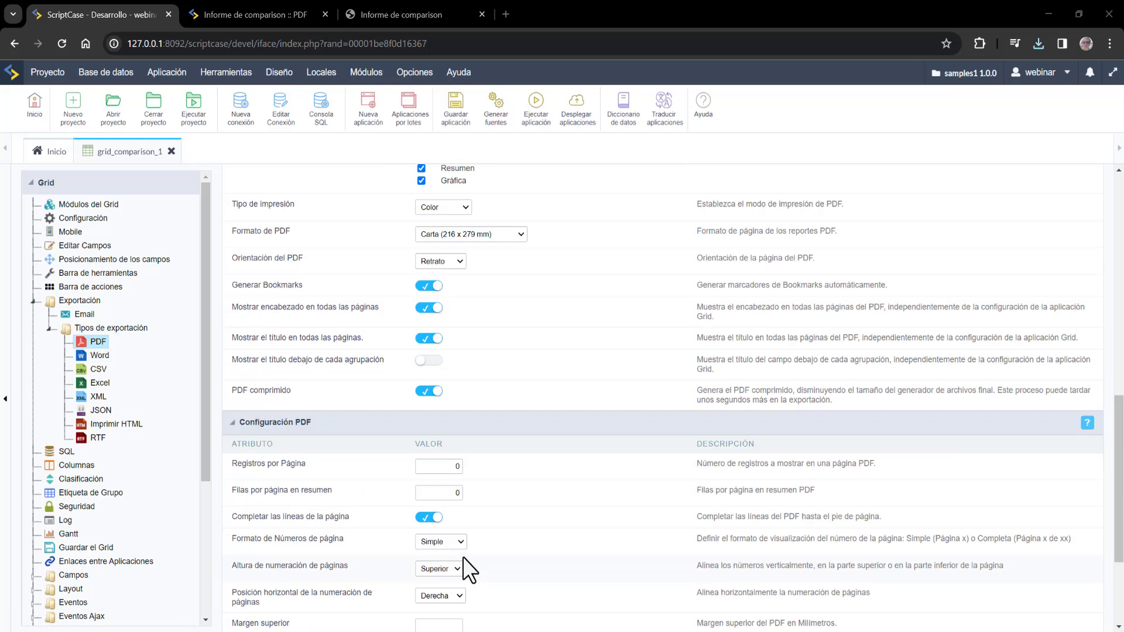
pyautogui.scroll(-3, 463, 557)
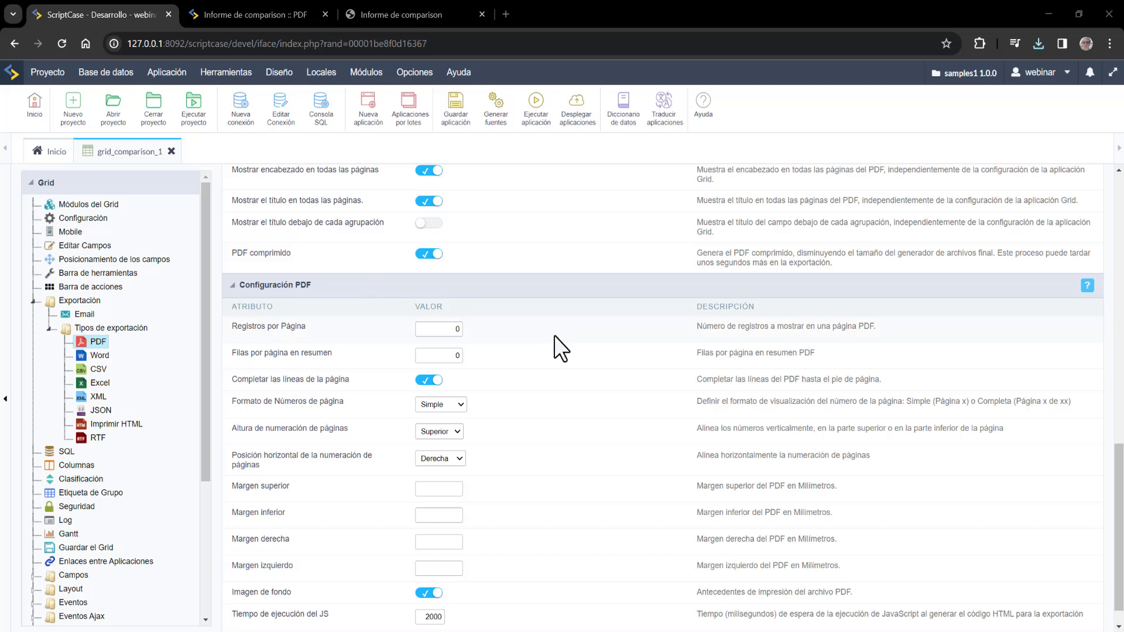
pyautogui.scroll(-1, 563, 351)
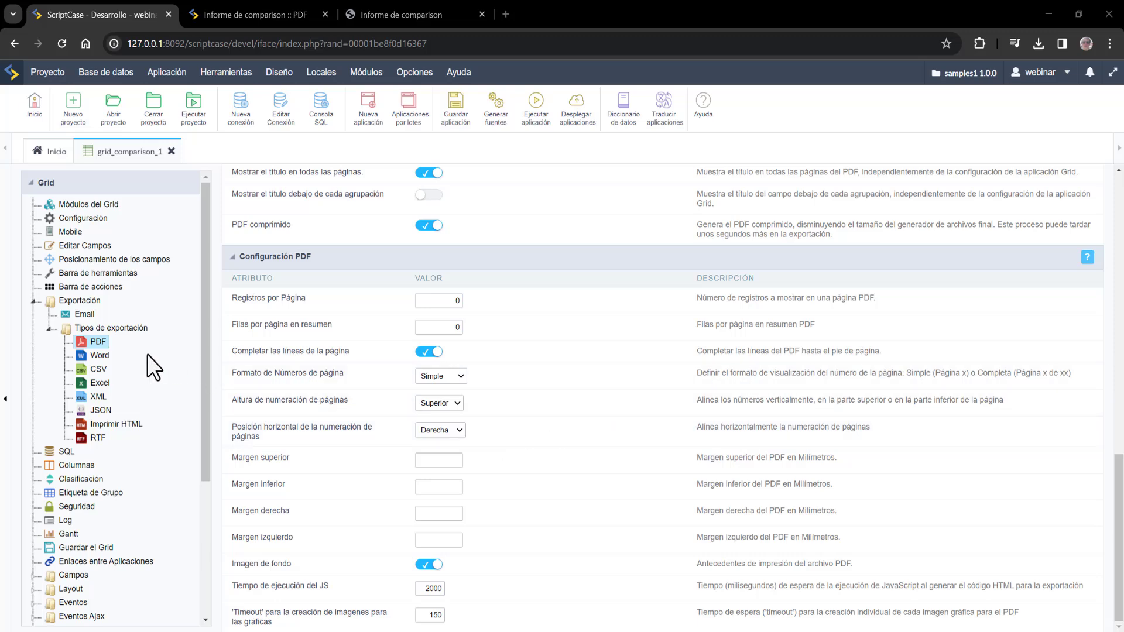
# - Turn on 'Exportar con contraseña' for the Word export and run grid_comparison_1 to test it
pyautogui.click(101, 356)
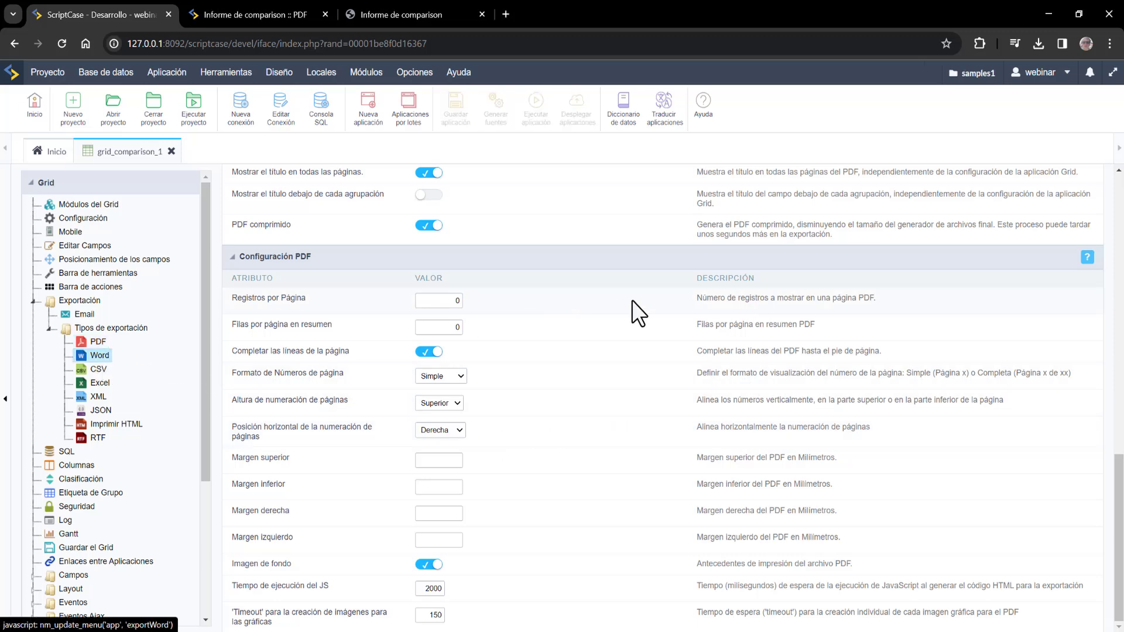
pyautogui.moveTo(248, 223); pyautogui.dragTo(288, 223)
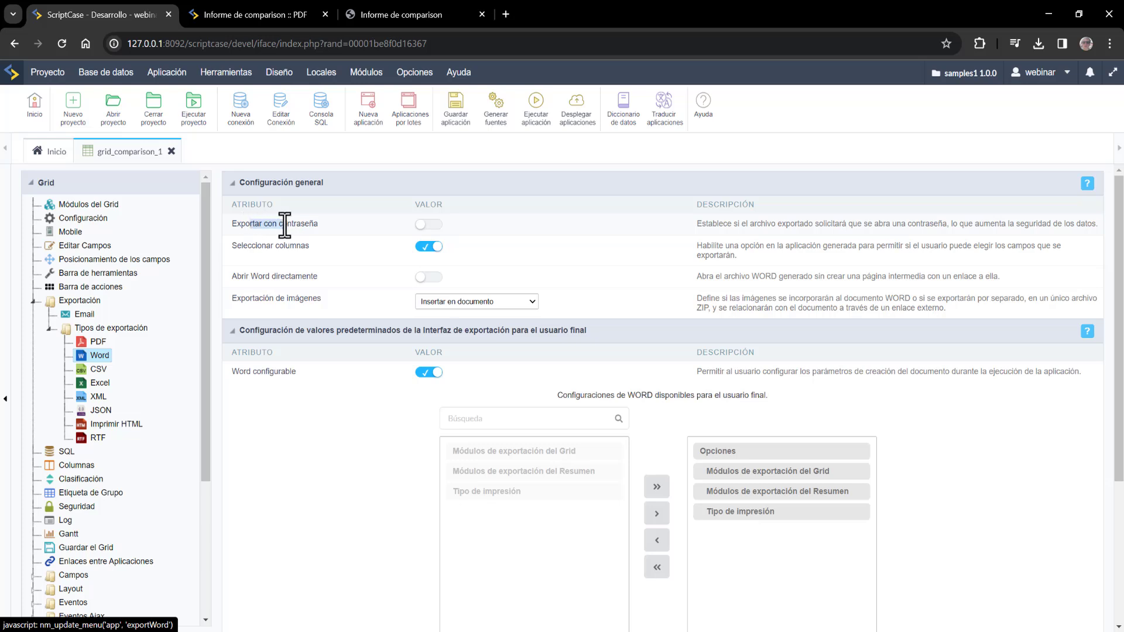
pyautogui.click(435, 225)
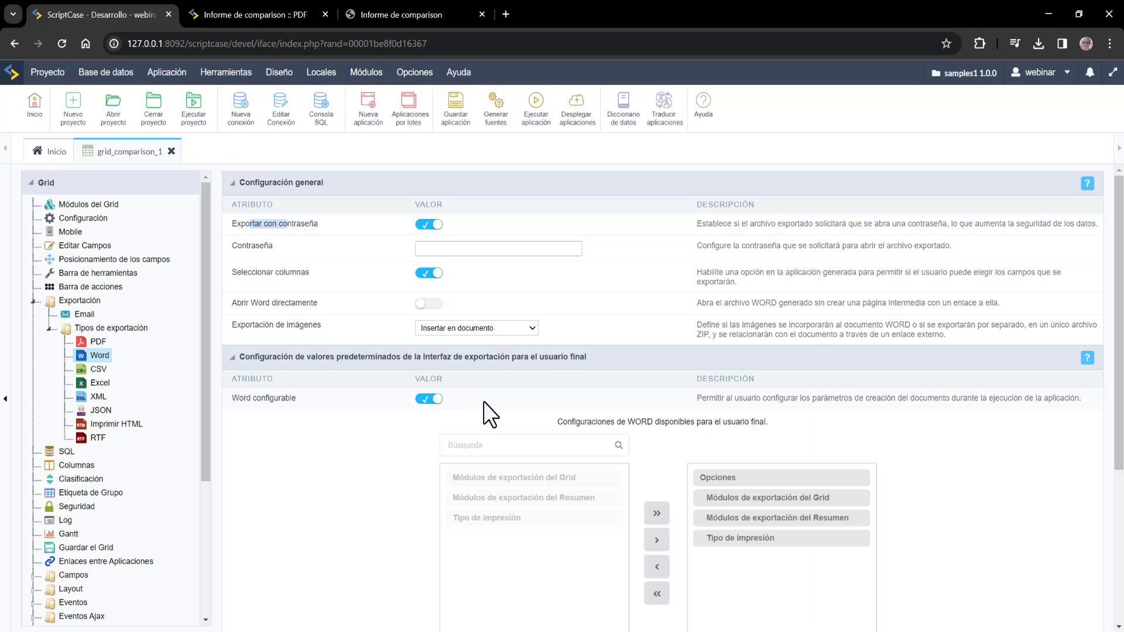
pyautogui.scroll(-4, 729, 508)
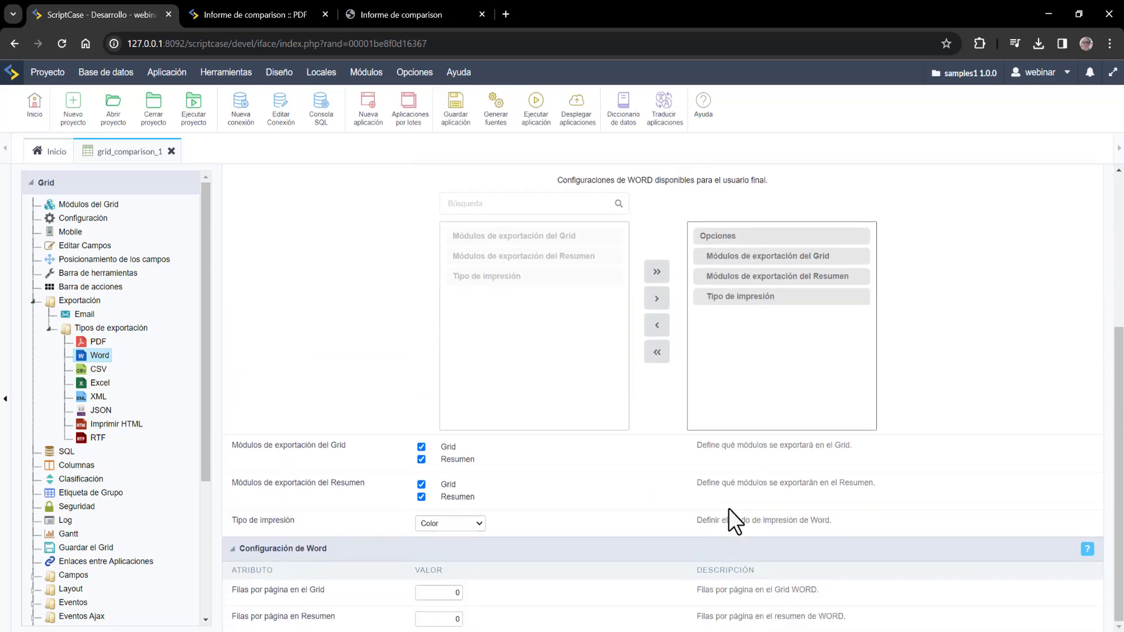
pyautogui.scroll(4, 485, 527)
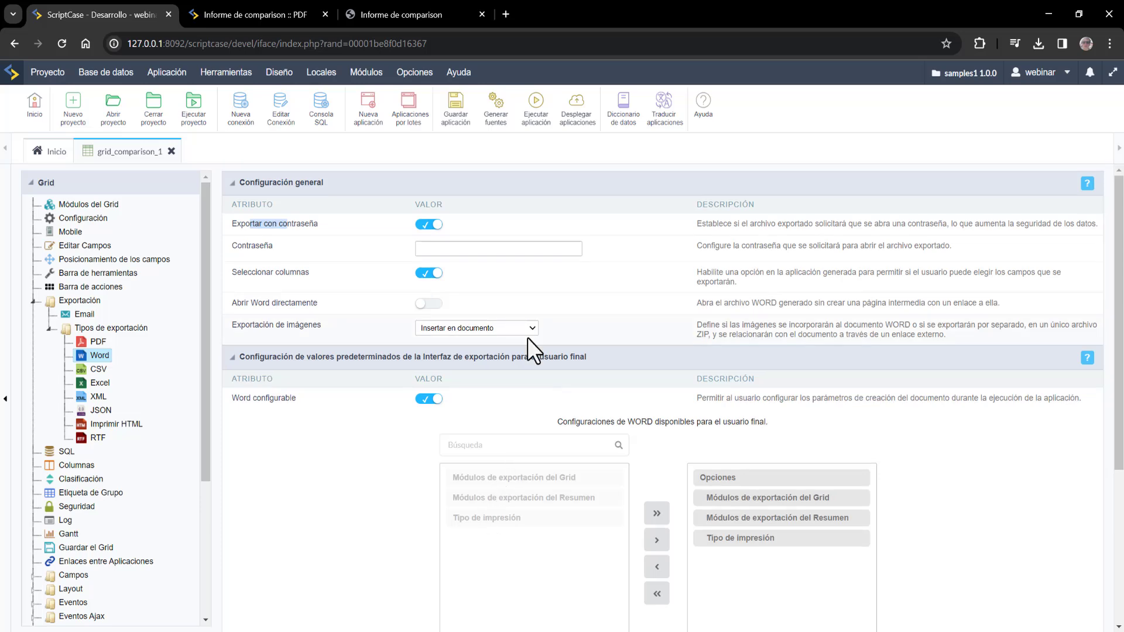
pyautogui.click(544, 103)
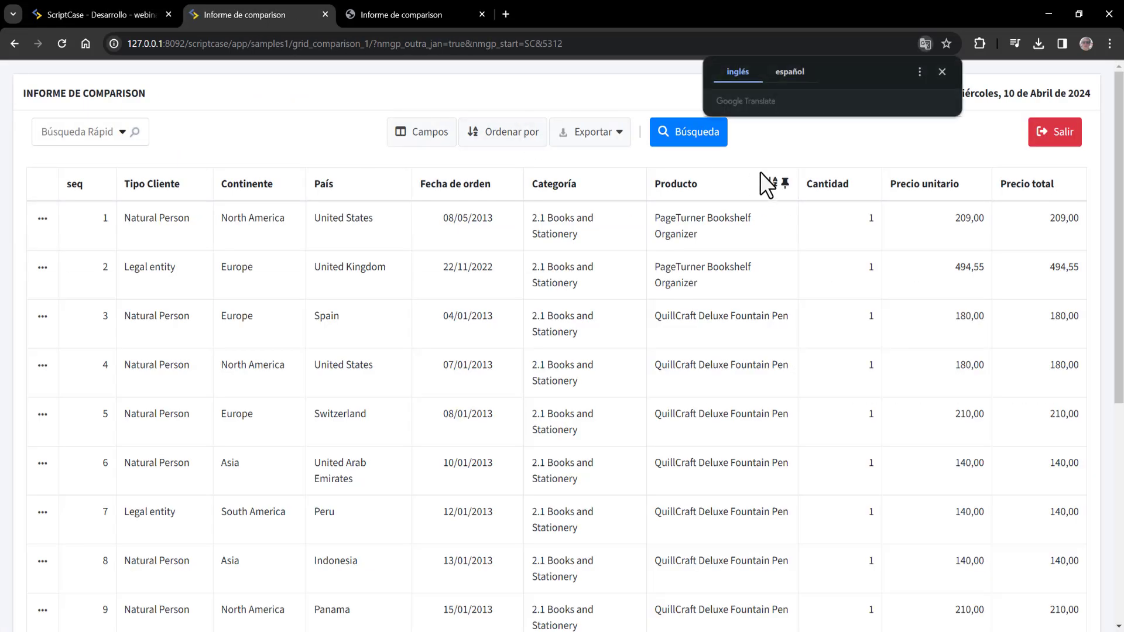
# - Export the comparison report to Word with a password and save the ZIP into Nueva carpeta
pyautogui.click(603, 136)
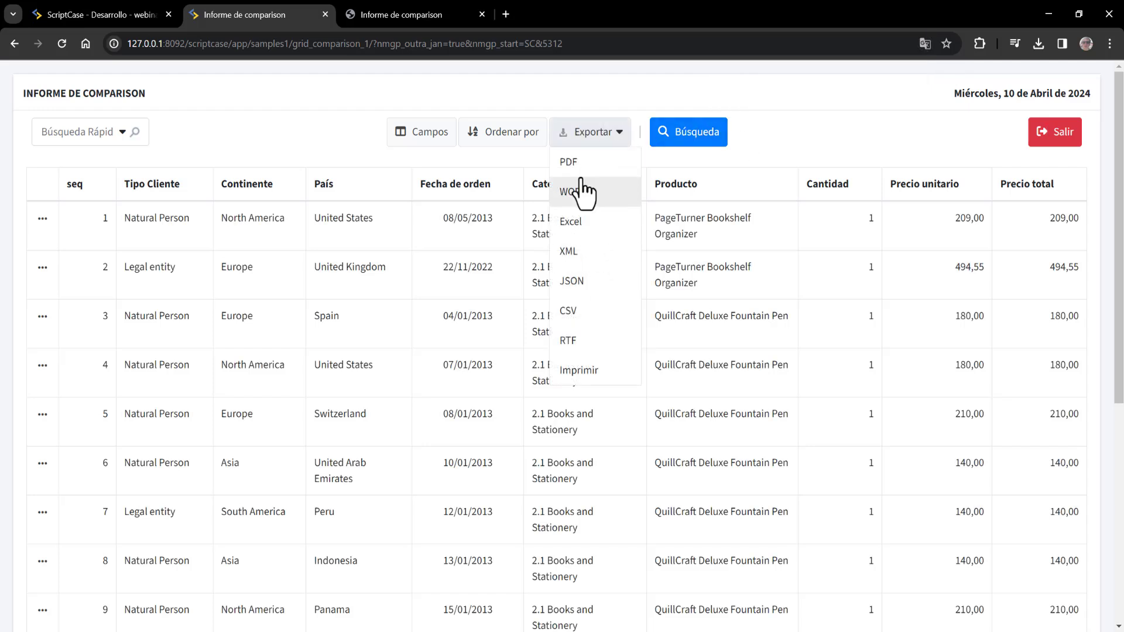
pyautogui.click(580, 191)
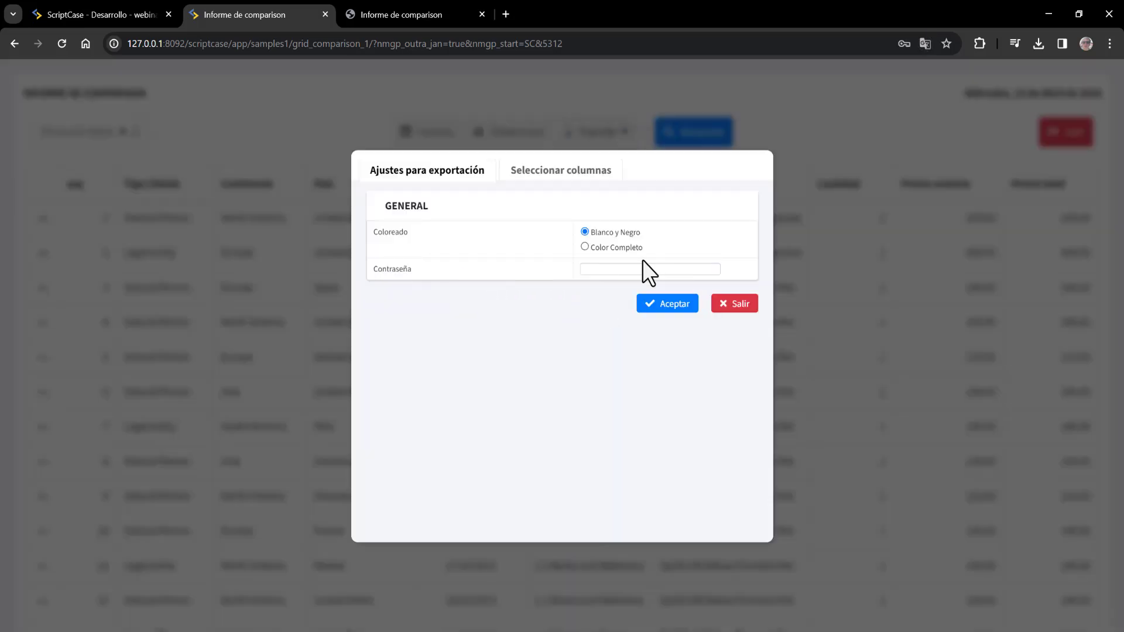
pyautogui.click(637, 268)
pyautogui.write('*****')
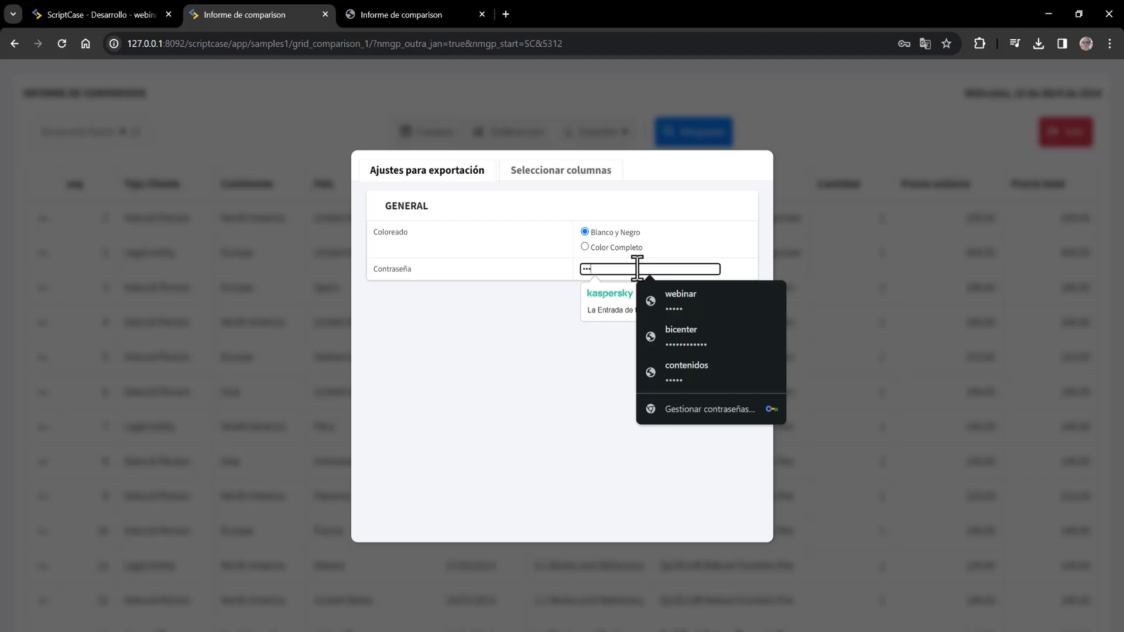
pyautogui.click(574, 328)
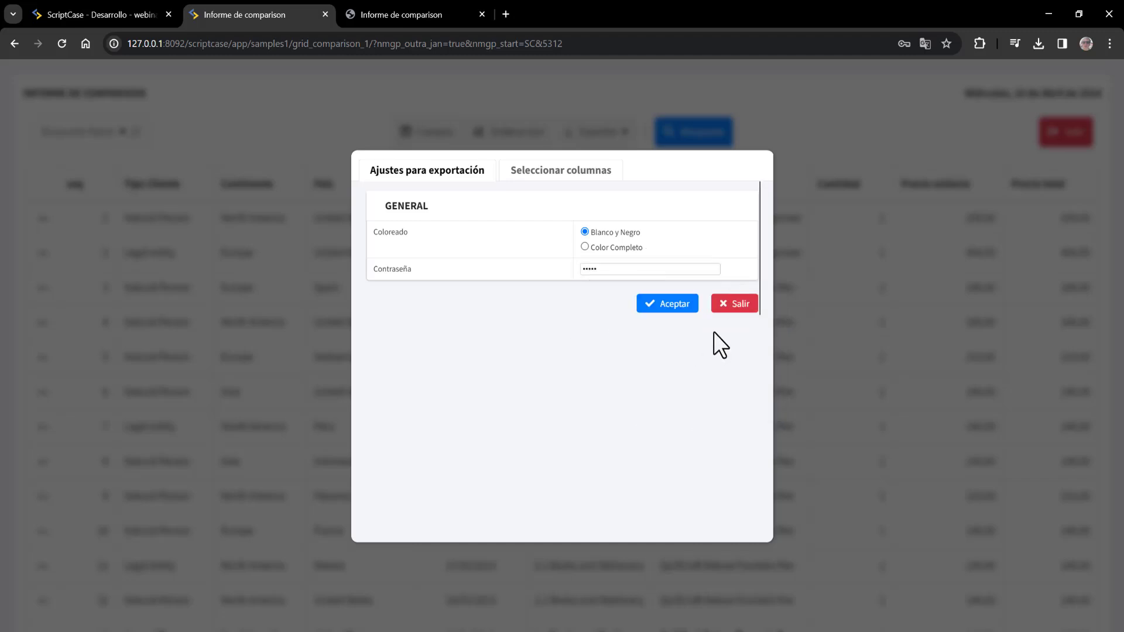
pyautogui.click(679, 309)
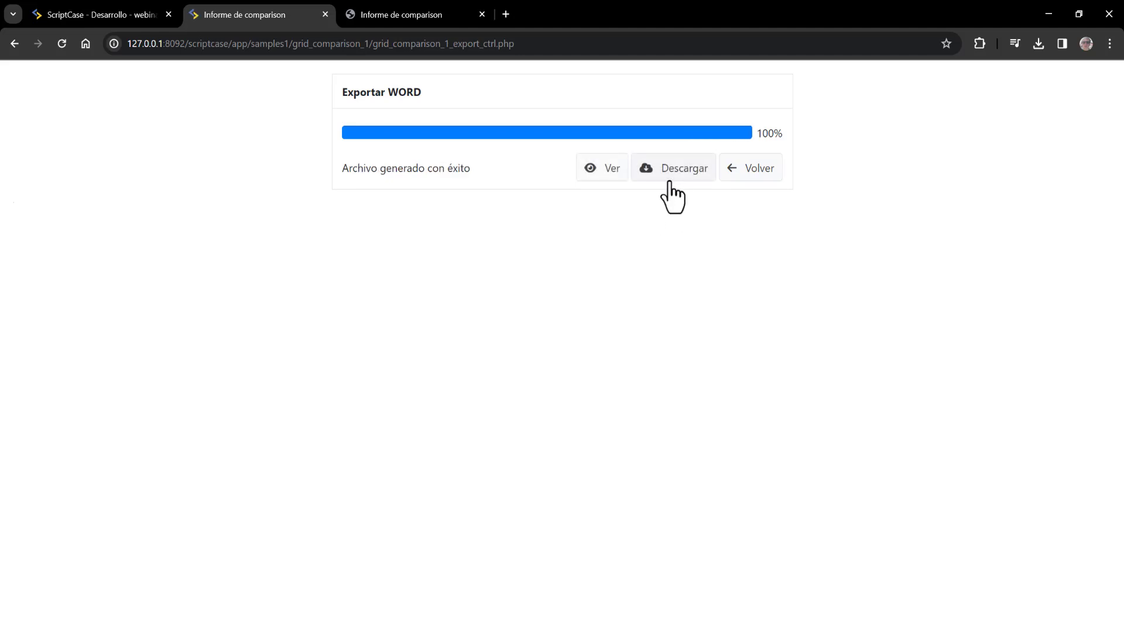
pyautogui.click(674, 173)
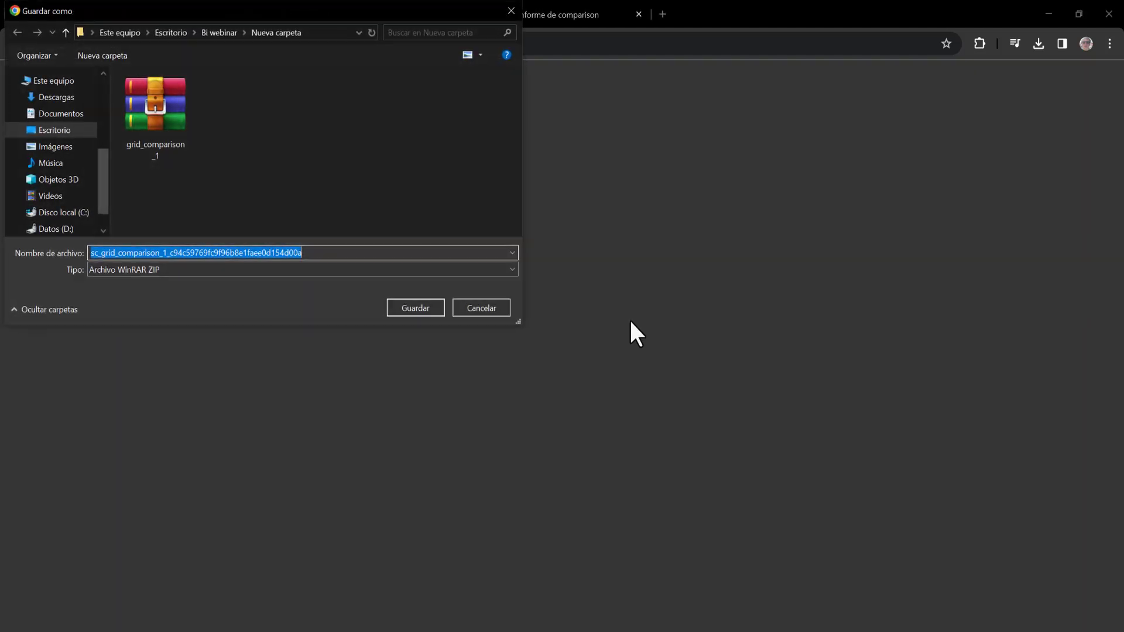
pyautogui.click(431, 302)
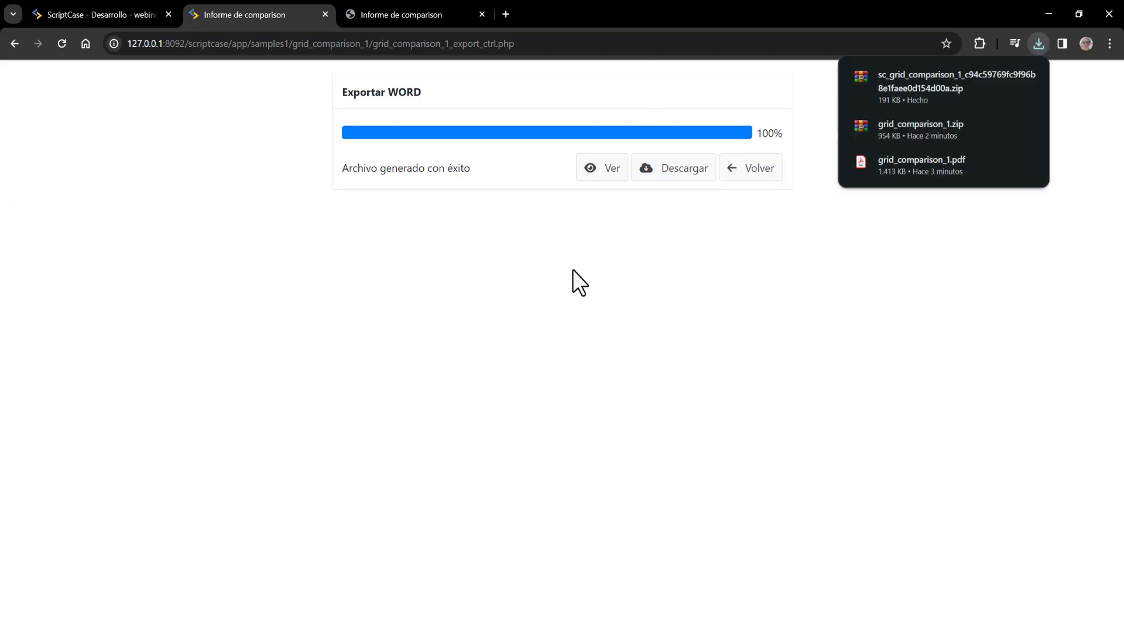
# - Open the downloaded Word ZIP in WinRAR and enter the export password for the document inside
pyautogui.click(85, 585)
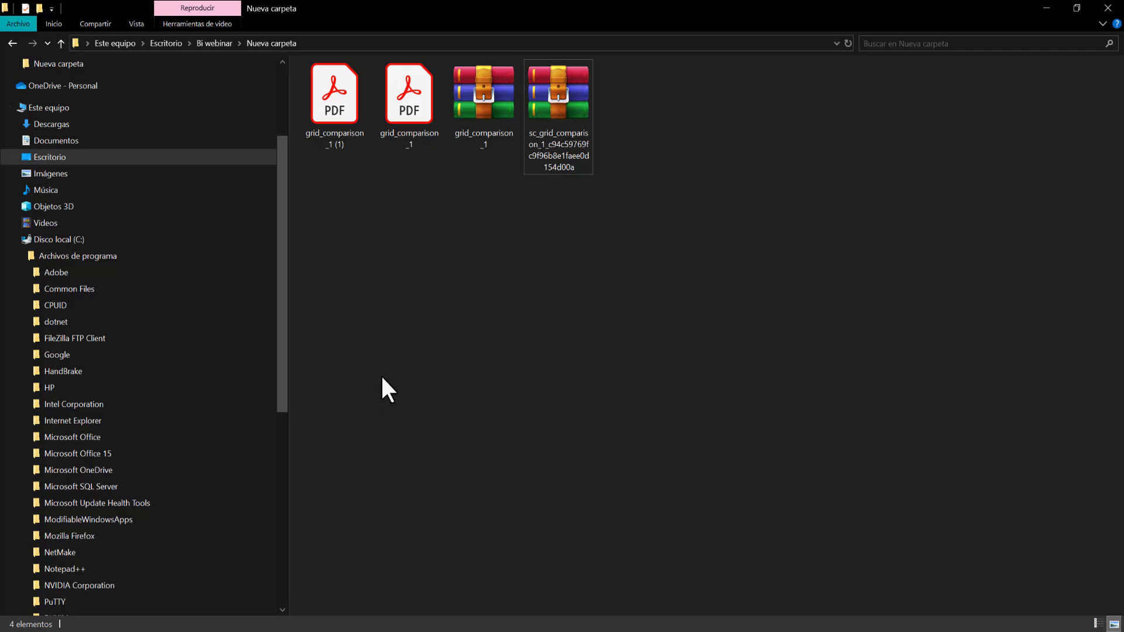
pyautogui.click(564, 98)
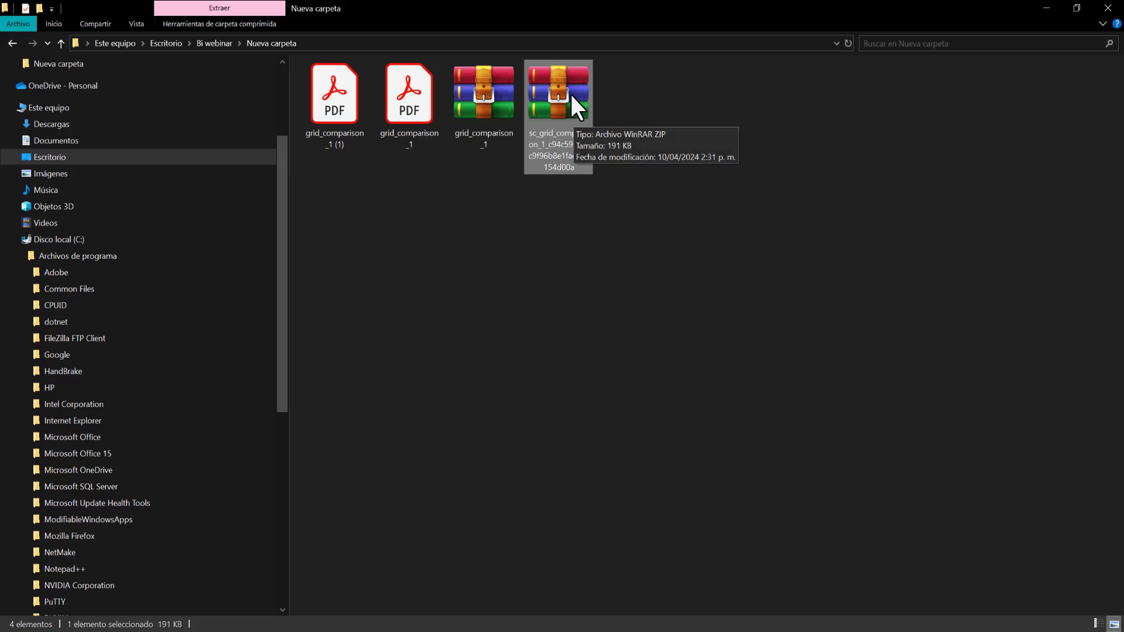
pyautogui.doubleClick(570, 93)
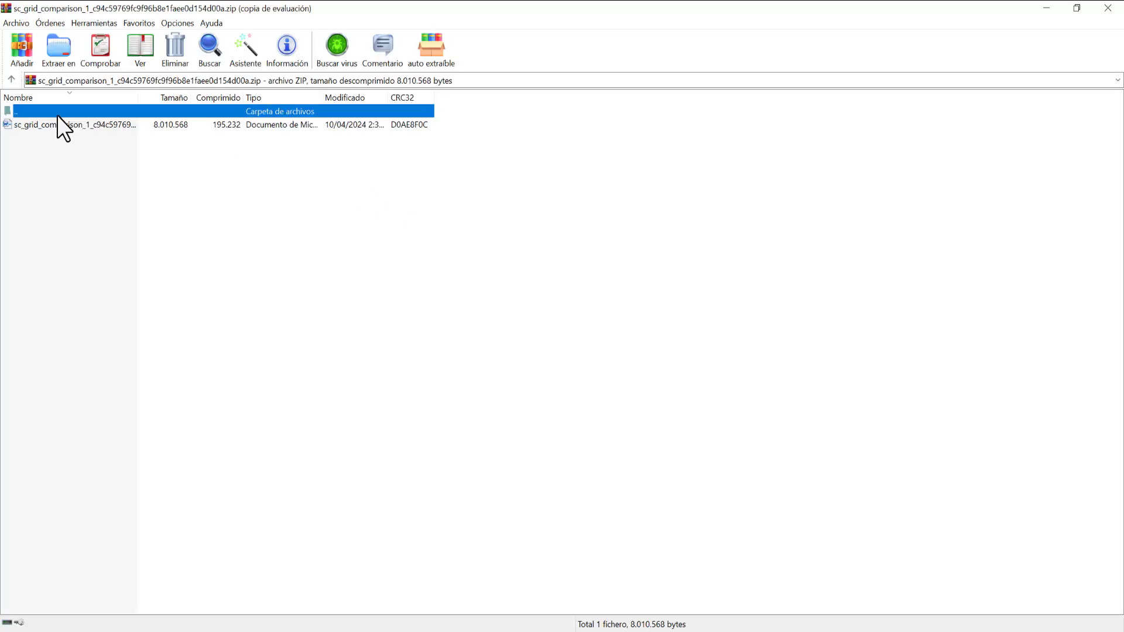
pyautogui.click(662, 266)
pyautogui.doubleClick(106, 125)
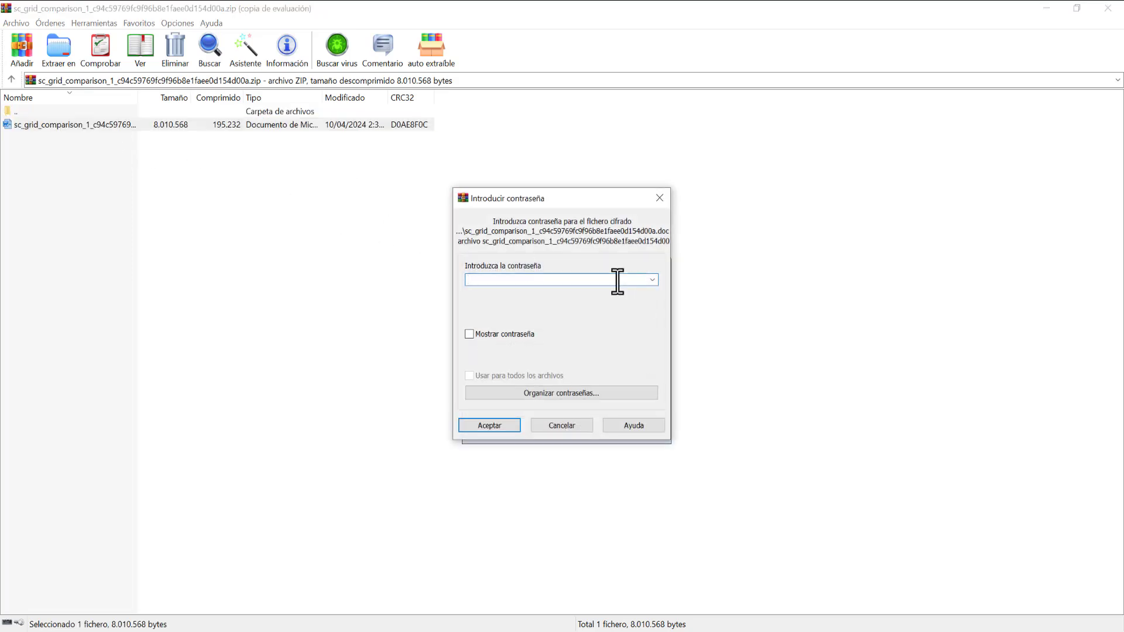
pyautogui.write('12345')
# - Confirm the password, review the 221-page report in Word, then close it and return to Exportar WORD
pyautogui.click(503, 423)
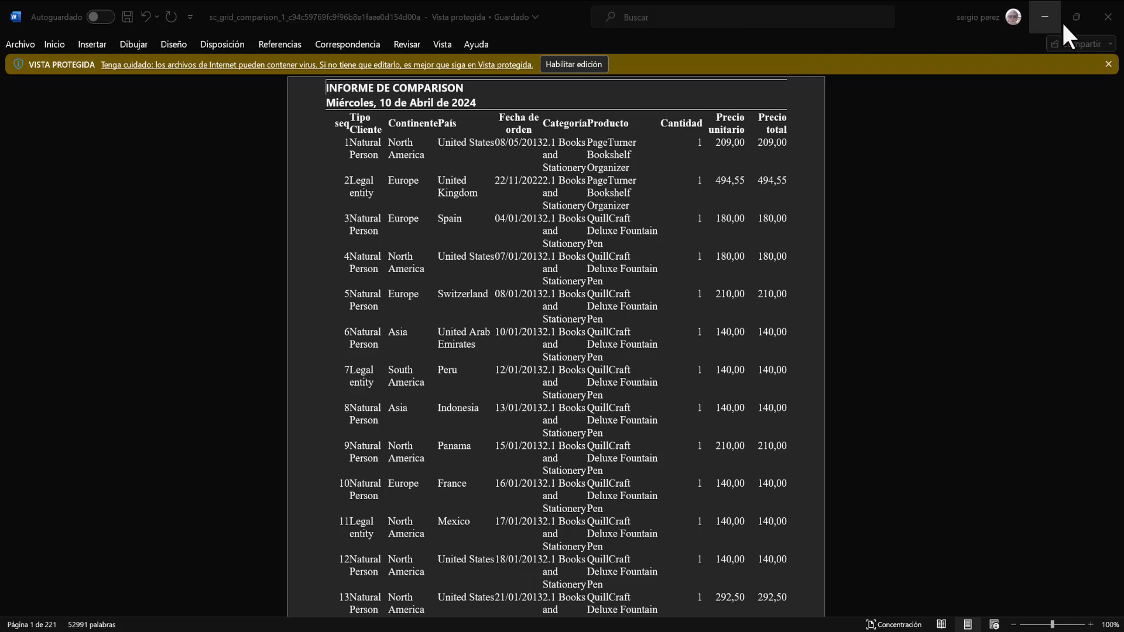
pyautogui.click(1107, 17)
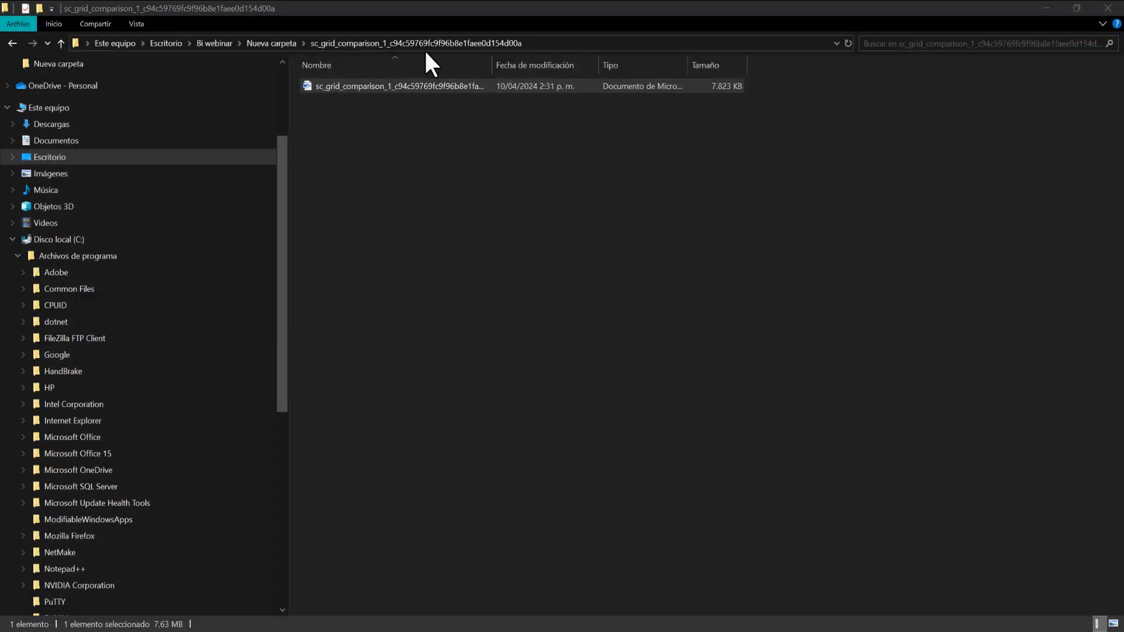
pyautogui.hotkey('alt', 'Tab')
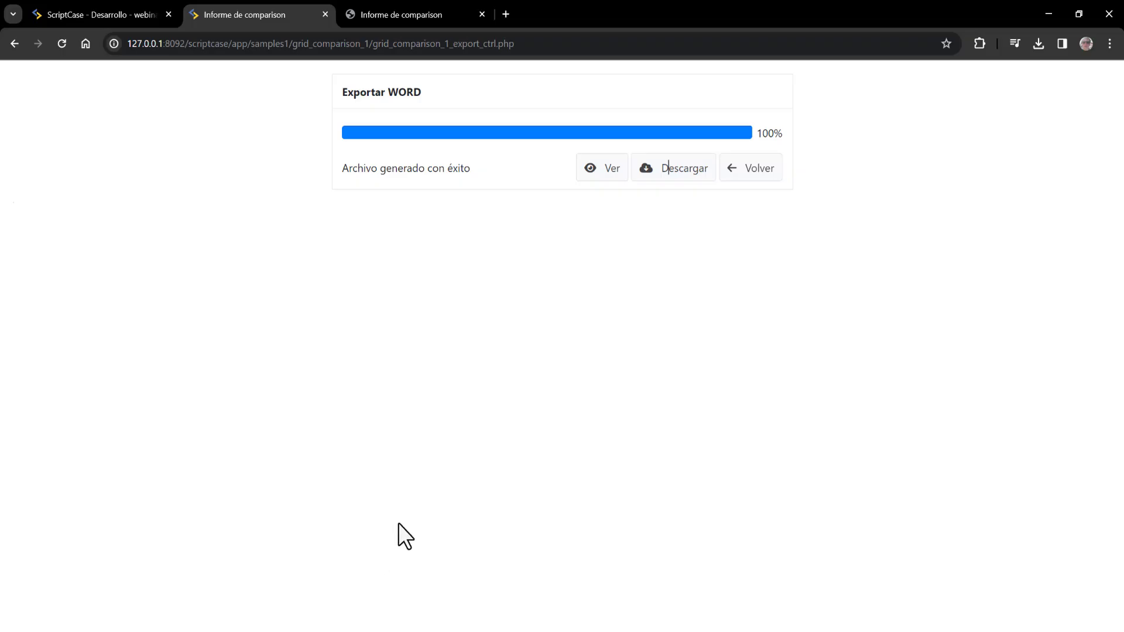
# - Back in ScriptCase - Desarrollo, look through the CSV, Excel and XML export settings of grid_comparison_1
pyautogui.click(104, 4)
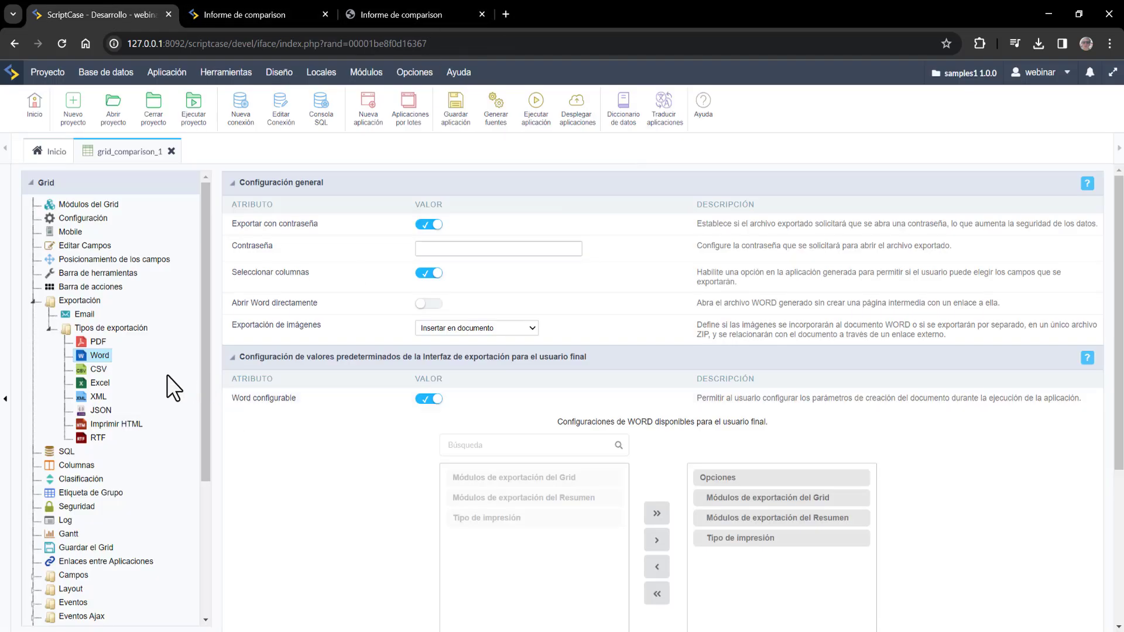
pyautogui.click(97, 369)
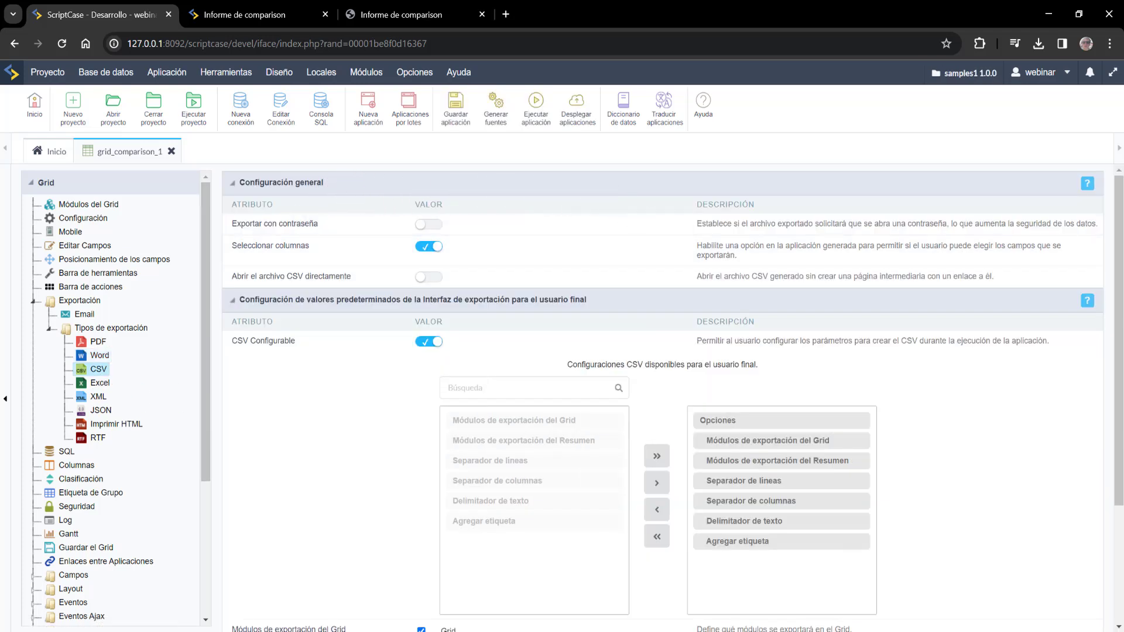
pyautogui.click(98, 383)
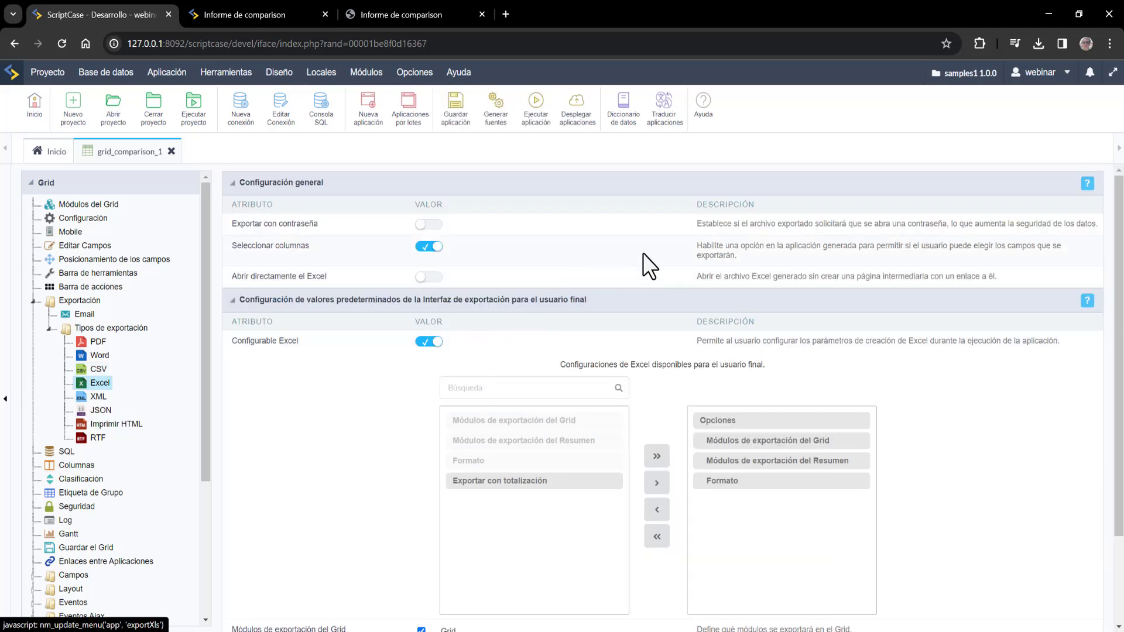
pyautogui.scroll(-1, 767, 338)
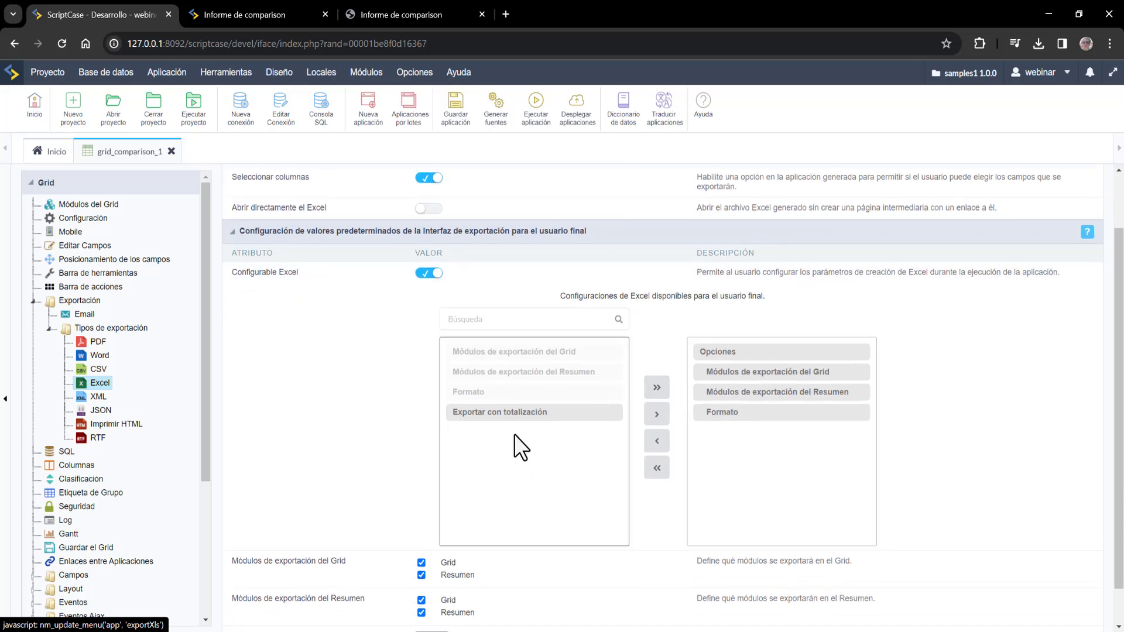
pyautogui.scroll(-1, 551, 514)
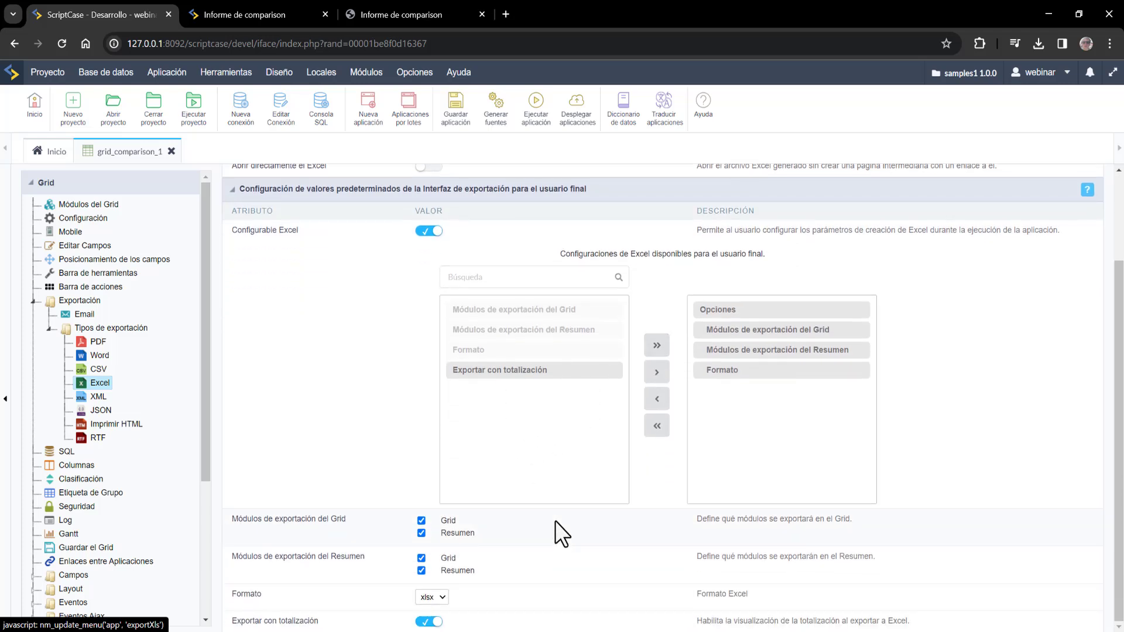
pyautogui.scroll(2, 555, 521)
pyautogui.click(99, 400)
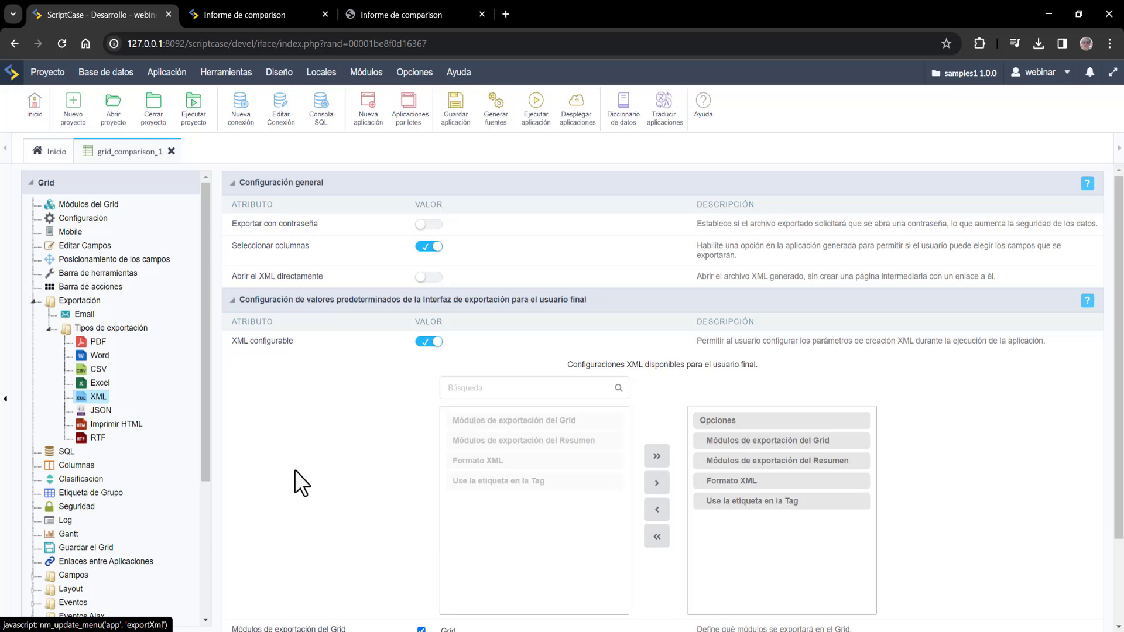
# - Go through the JSON, Imprimir HTML and RTF export settings, ending on the Email export settings
pyautogui.click(100, 411)
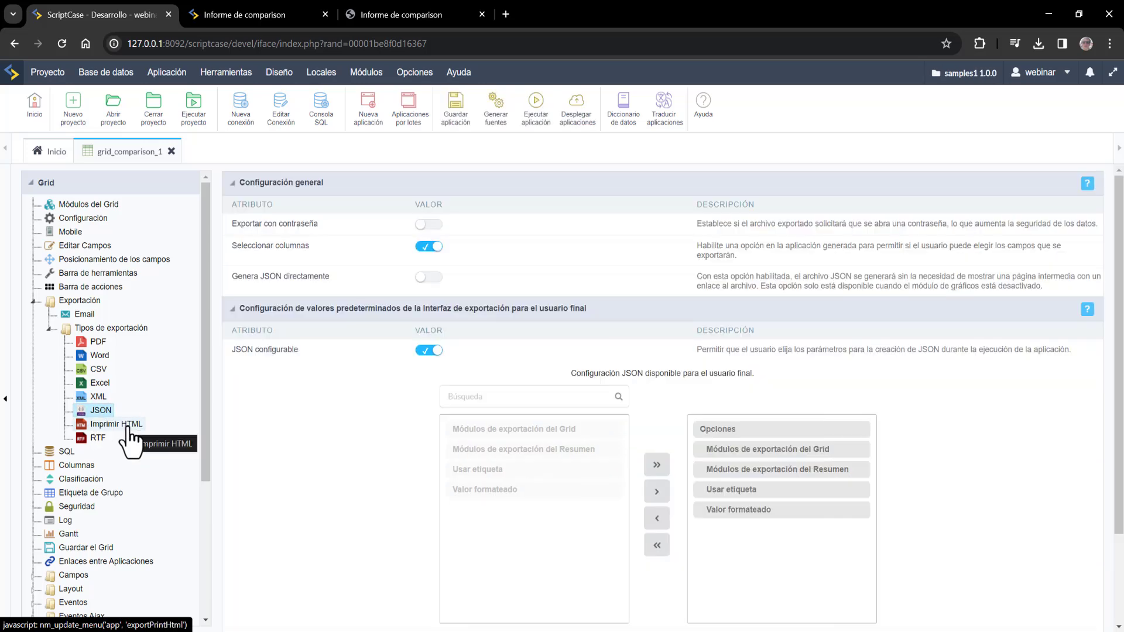
pyautogui.click(117, 425)
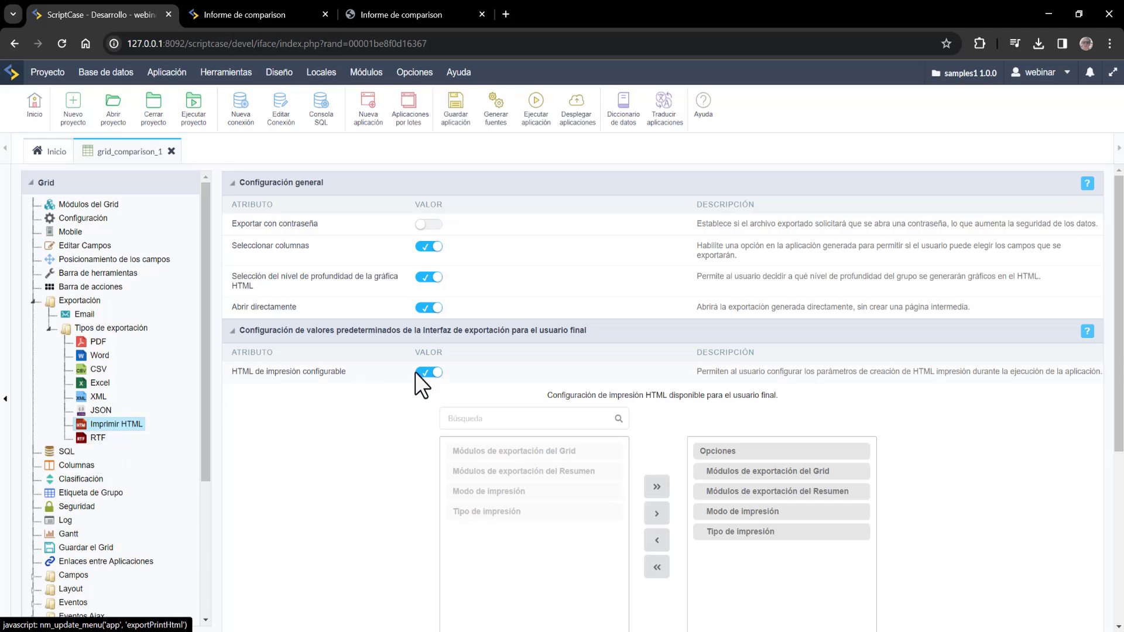
pyautogui.click(99, 439)
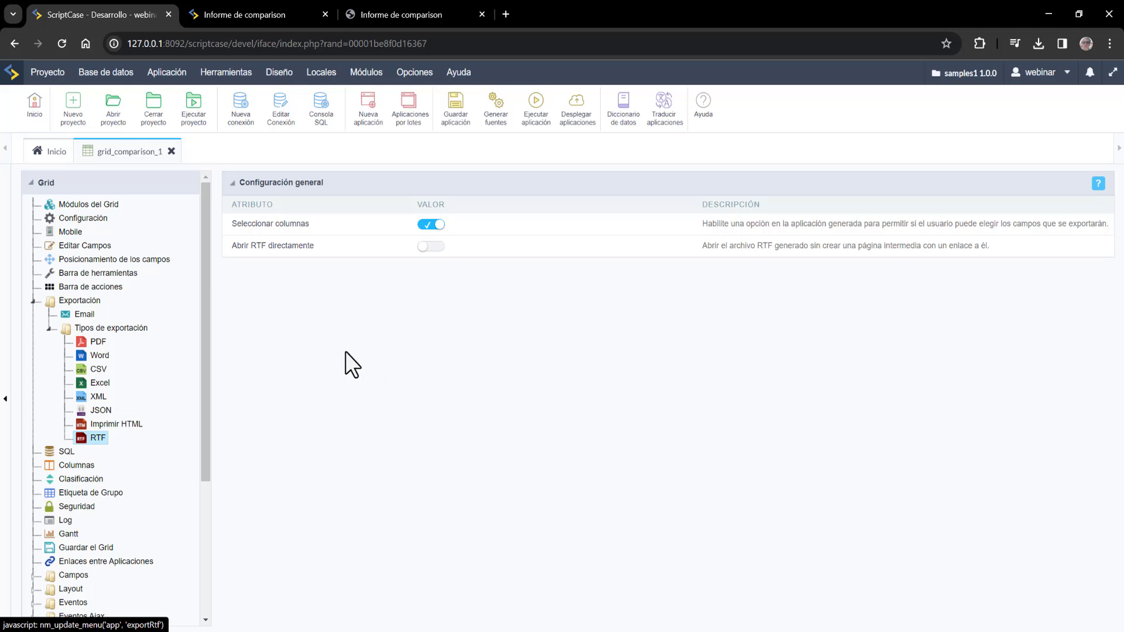
pyautogui.click(84, 314)
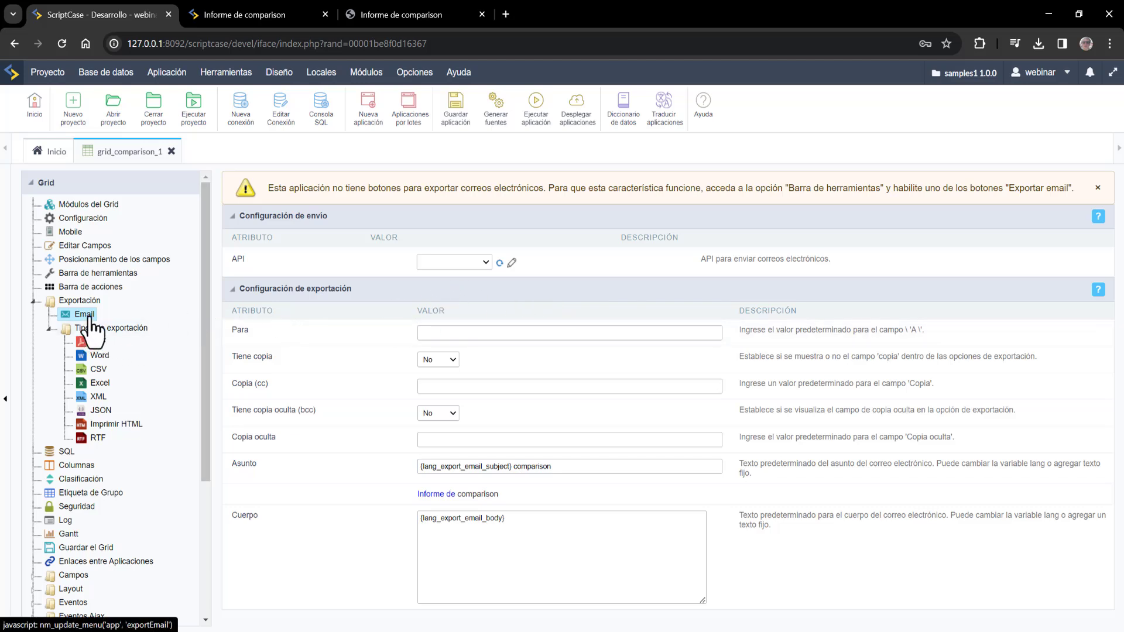
# - Check the missing-email-buttons warning and the API choices, then open the API page listing Samples (S3)
pyautogui.moveTo(300, 188); pyautogui.dragTo(588, 223)
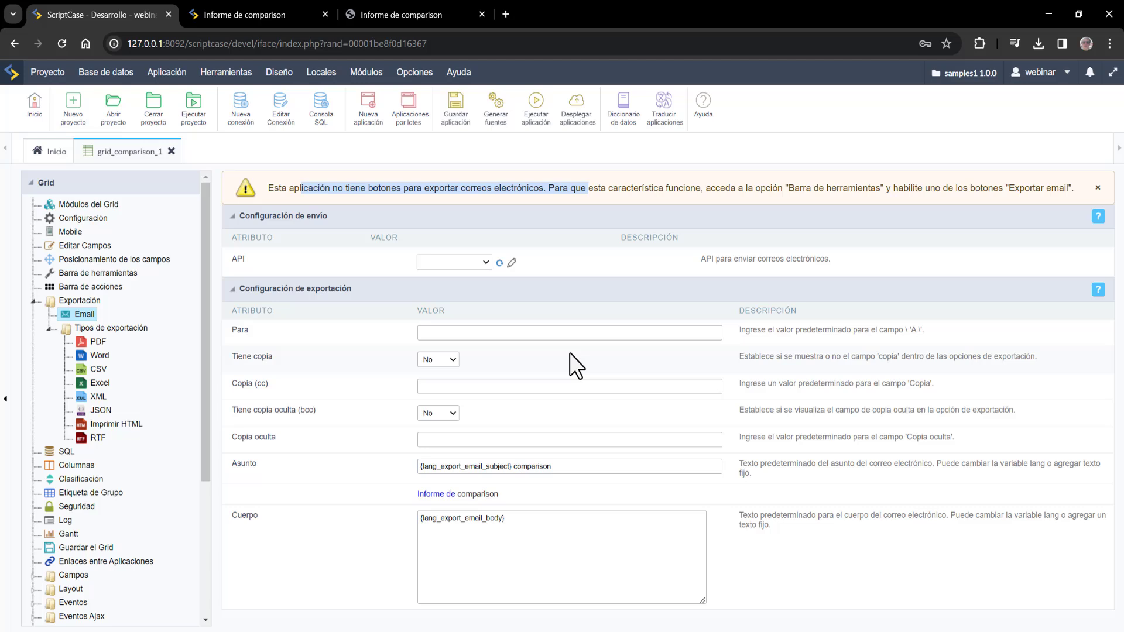
pyautogui.click(476, 264)
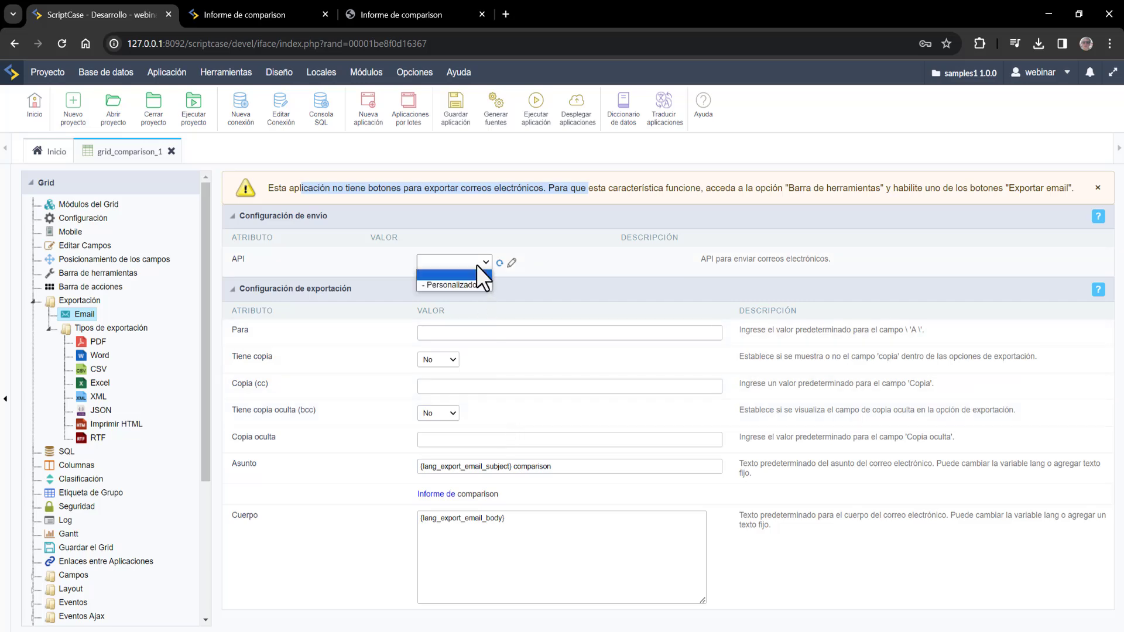
pyautogui.click(476, 265)
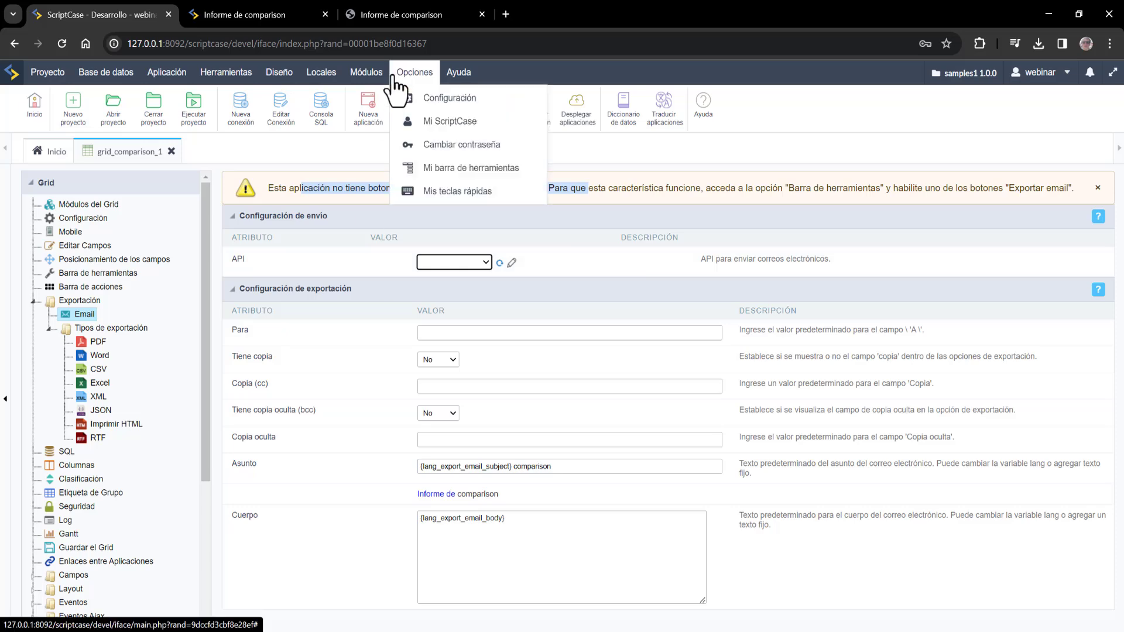
pyautogui.moveTo(279, 75)
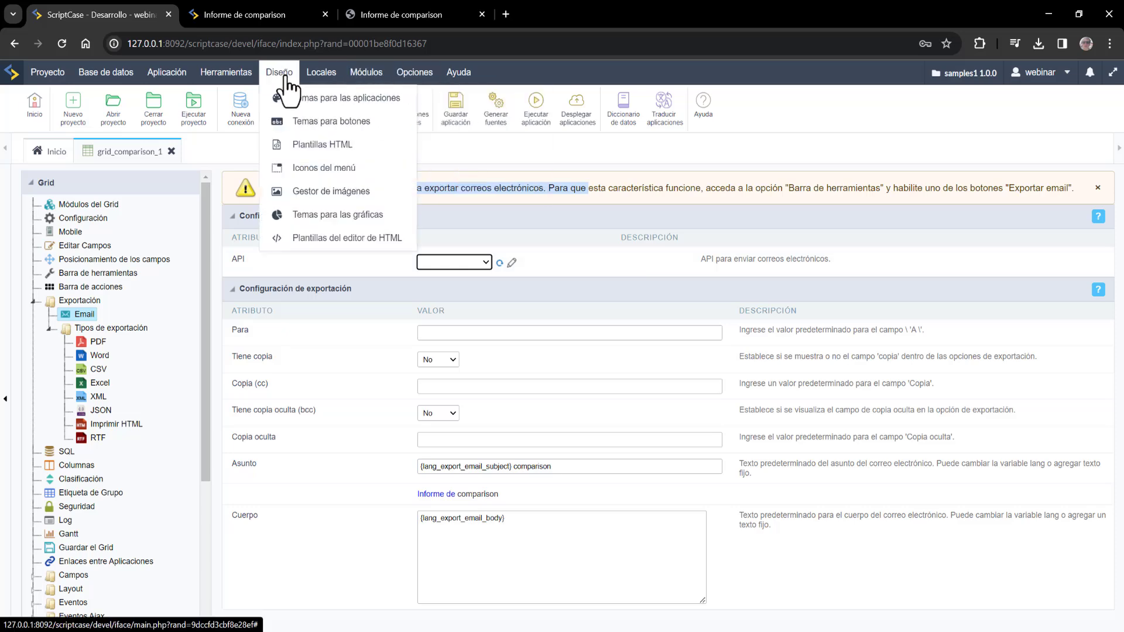
pyautogui.click(499, 263)
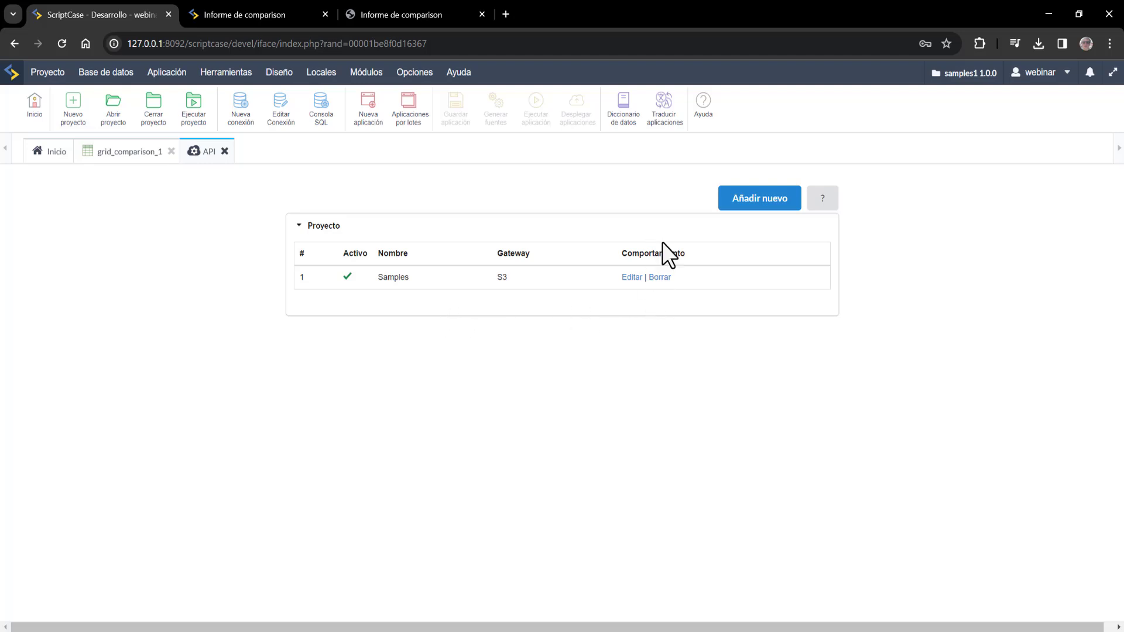
# - Add a new API with Modo set to Proyecto and browse the gateway list, leaving SMTP selected
pyautogui.click(769, 200)
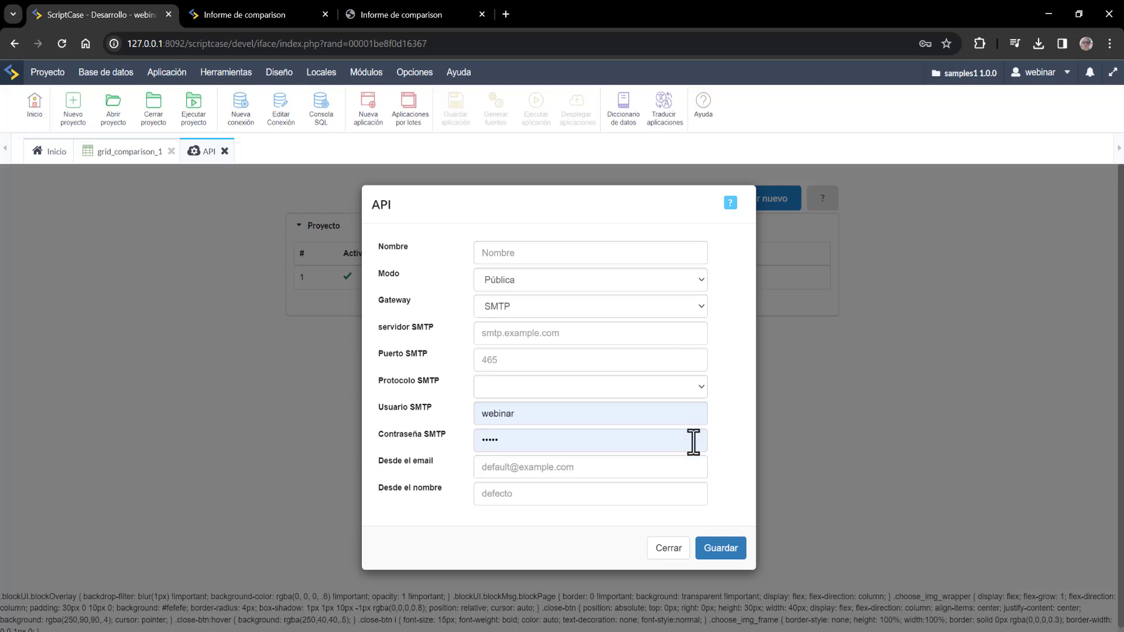
pyautogui.click(598, 275)
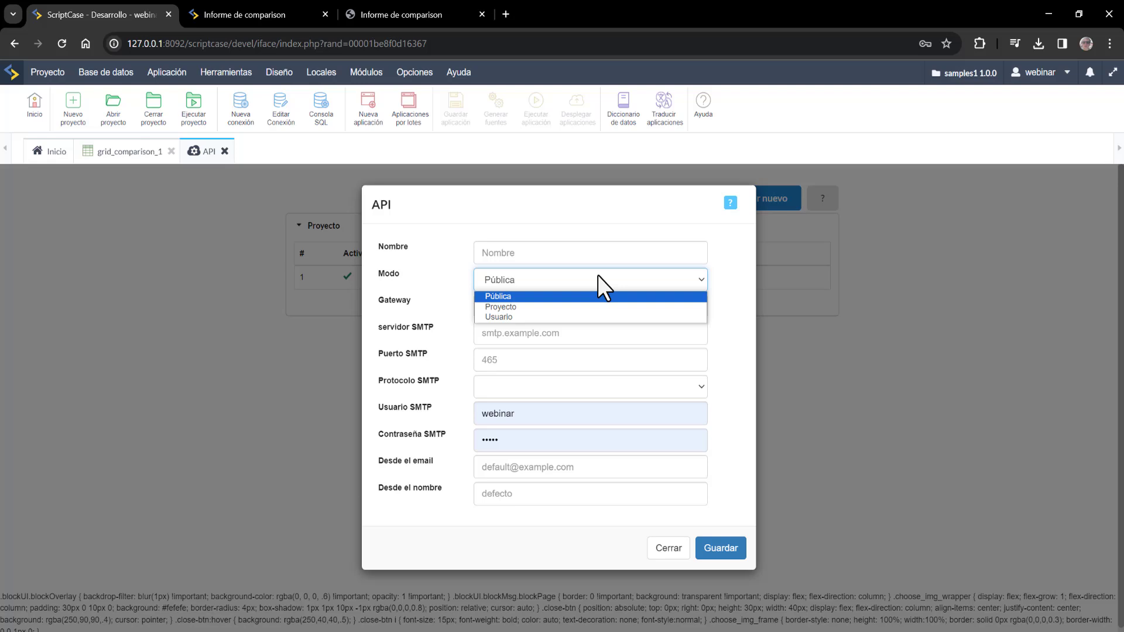
pyautogui.click(521, 307)
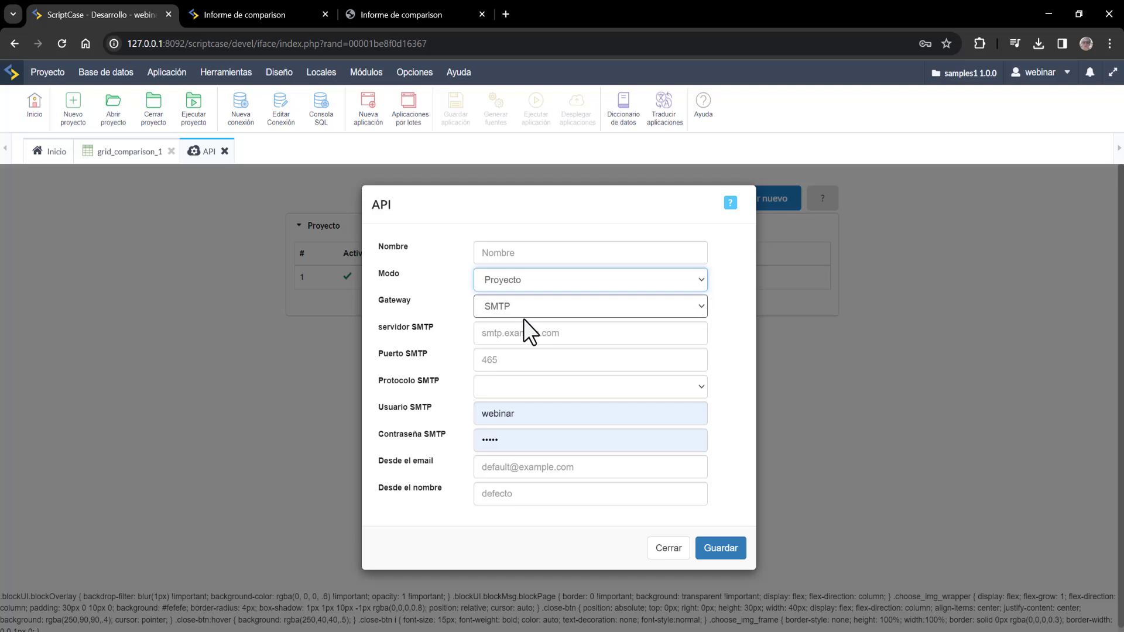
pyautogui.click(529, 308)
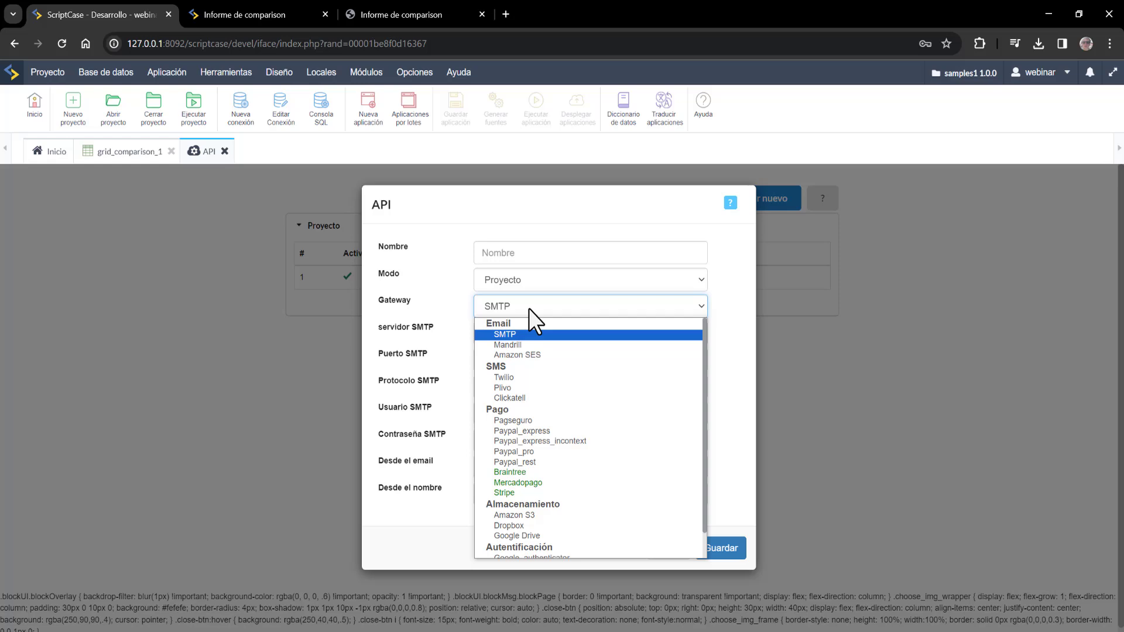
# - Choose the Mandrill gateway and name the API webinaremail
pyautogui.click(531, 343)
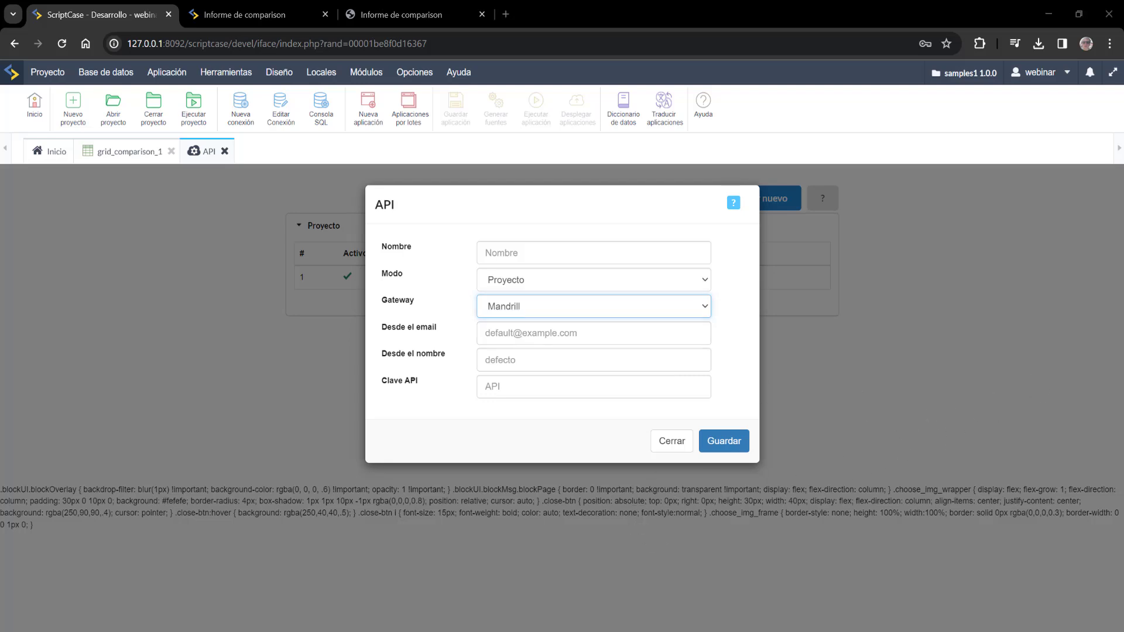
pyautogui.click(568, 252)
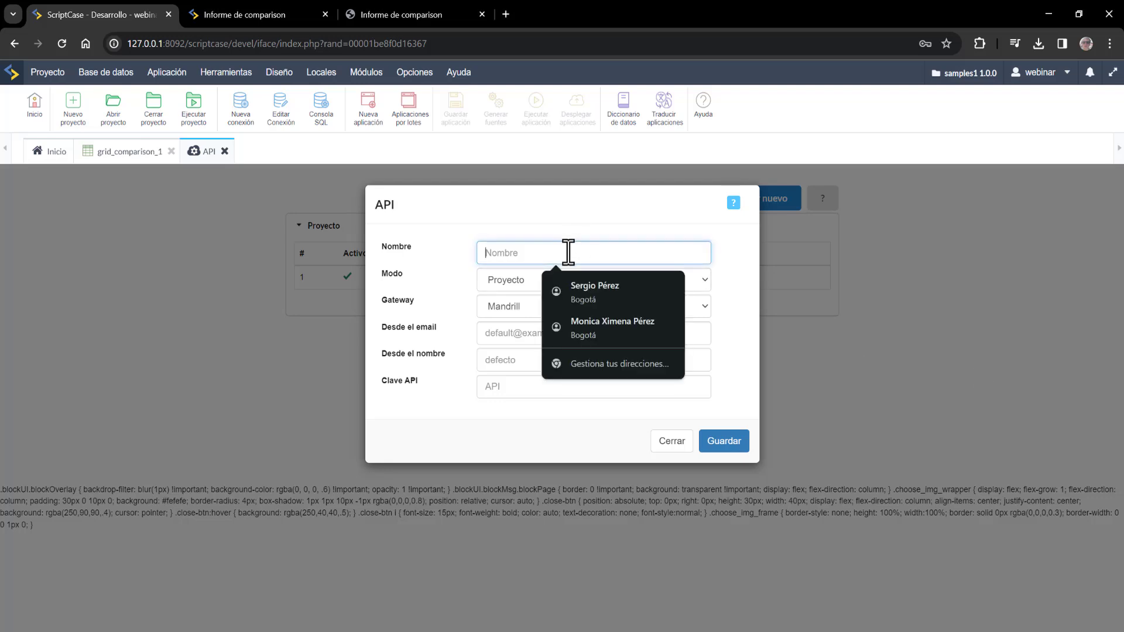
pyautogui.write('webnar')
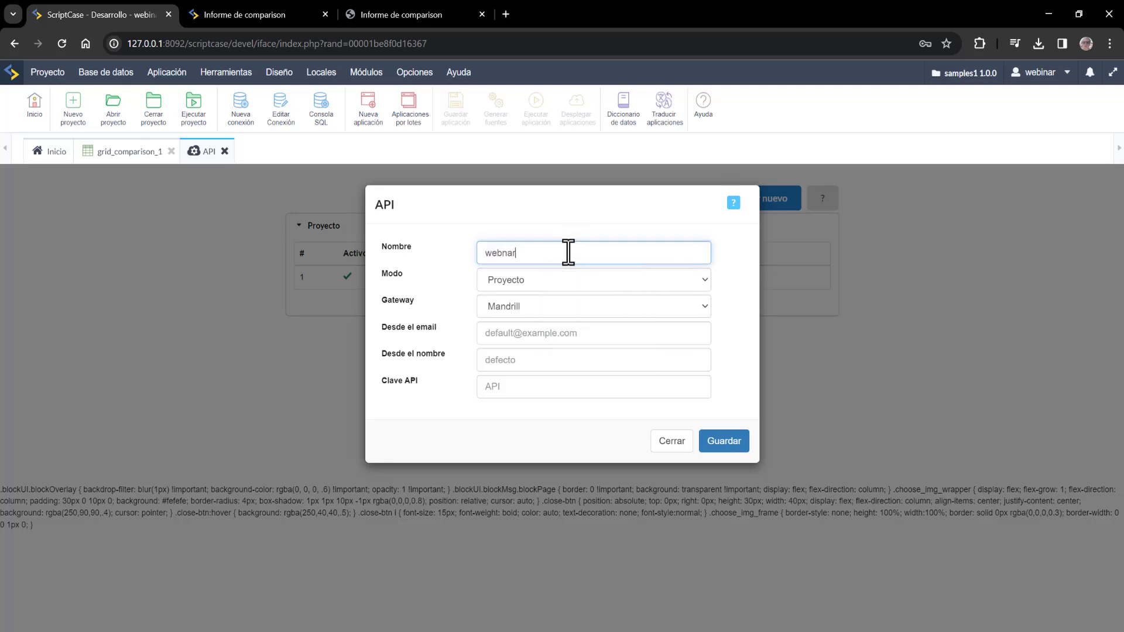
pyautogui.press('BackSpace')
pyautogui.press('BackSpace')
pyautogui.press('BackSpace')
pyautogui.write('inaremai')
pyautogui.press('BackSpace')
pyautogui.press('BackSpace')
pyautogui.press('BackSpace')
pyautogui.write('mail')
# - Fill in the sender email, sender name and API key, then save the API
pyautogui.click(534, 331)
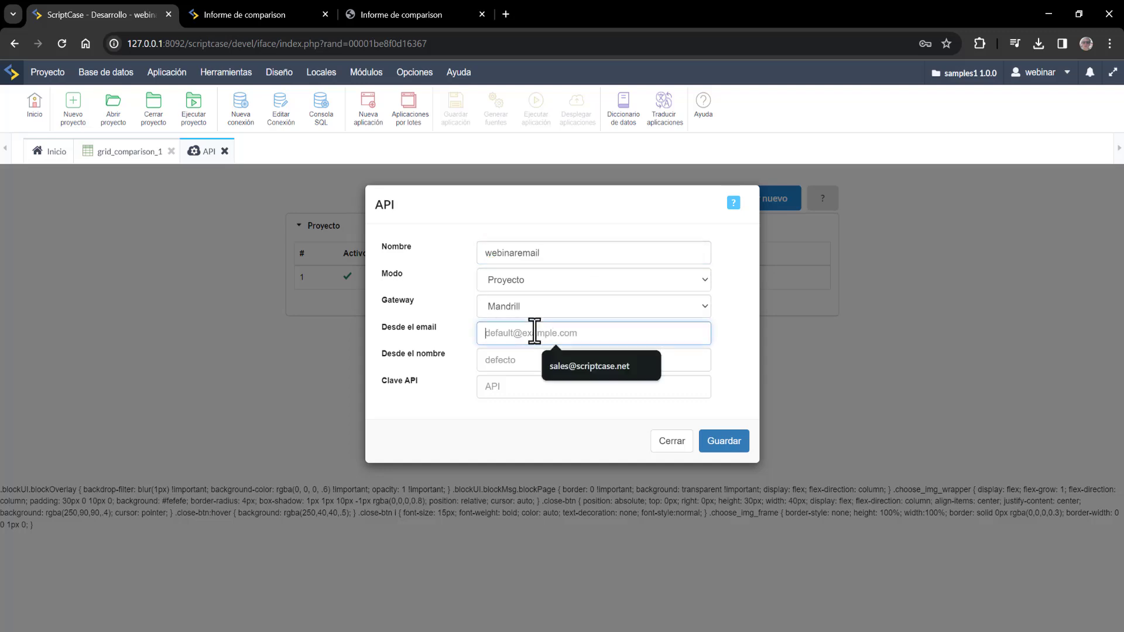
pyautogui.click(578, 366)
pyautogui.click(547, 359)
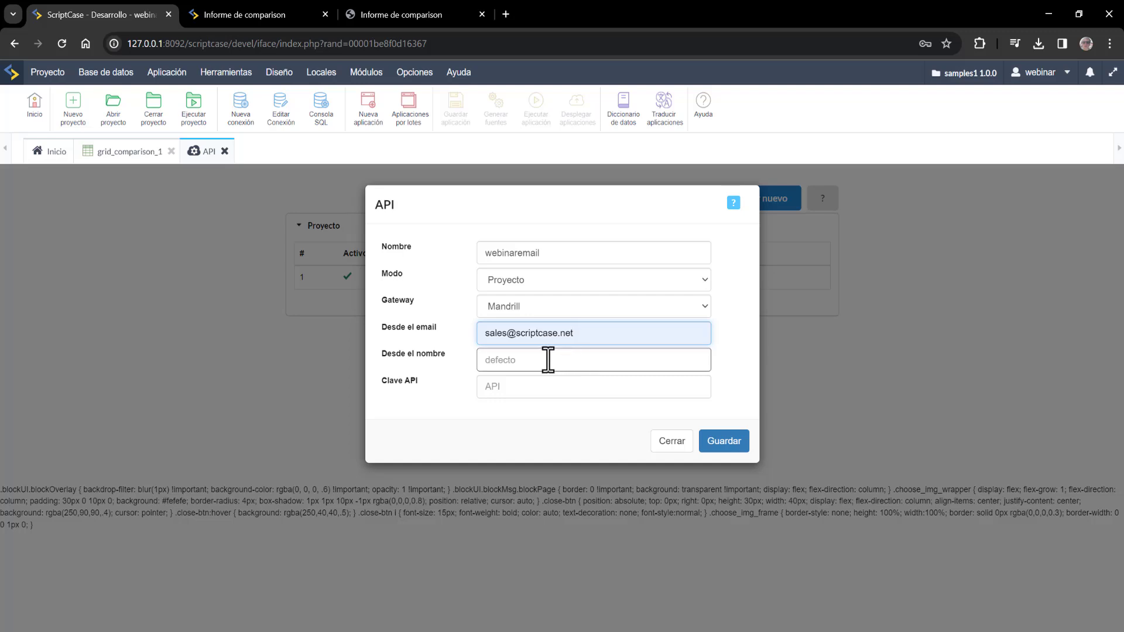
pyautogui.click(569, 389)
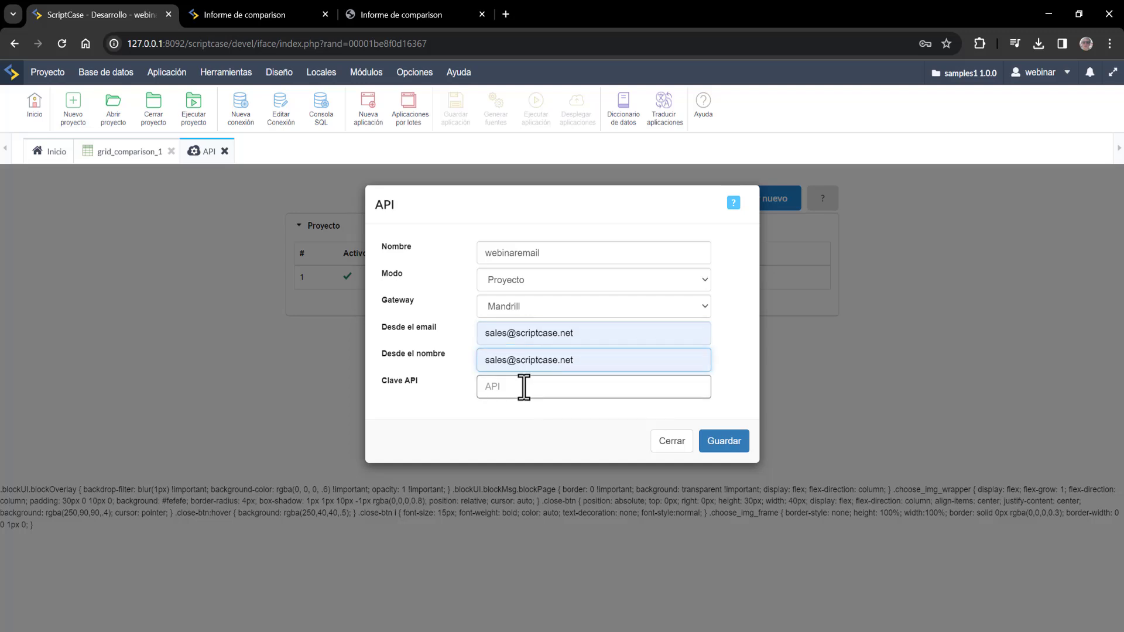
pyautogui.click(521, 387)
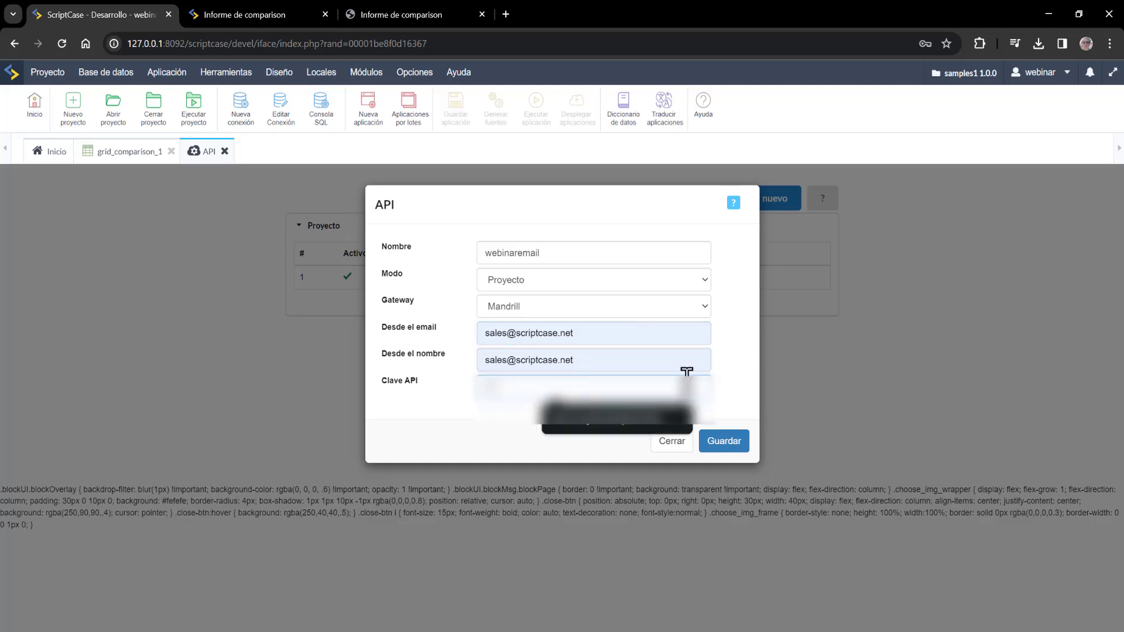
pyautogui.click(640, 425)
pyautogui.click(739, 445)
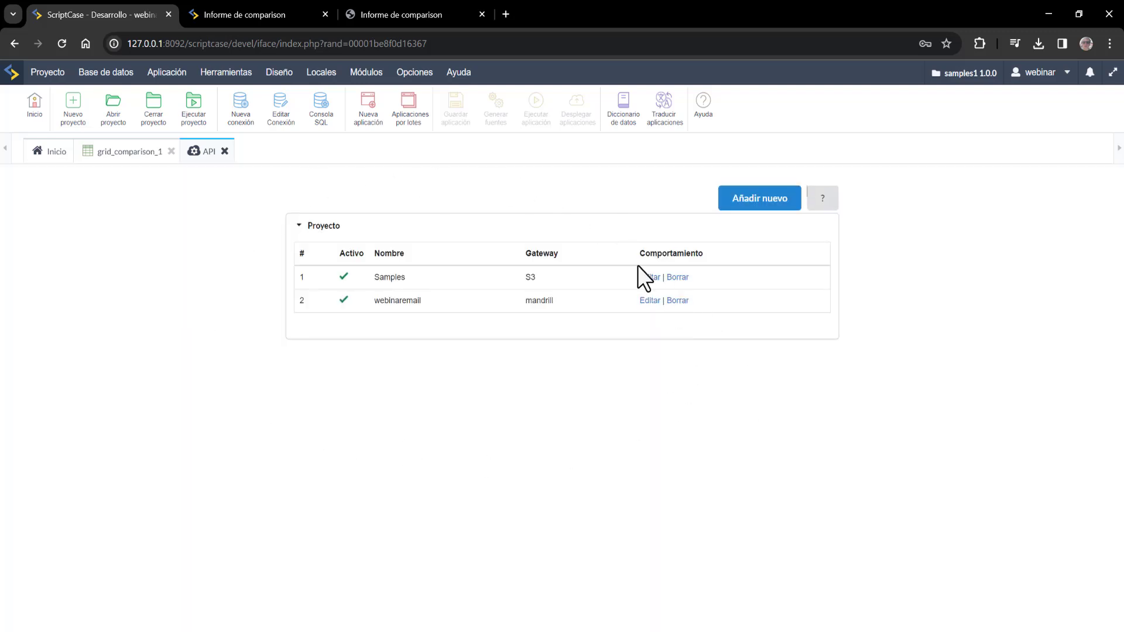
# - Set grid_comparison_1's email export to 'webinaremail - mandrill', save, and enter a default recipient
pyautogui.click(120, 153)
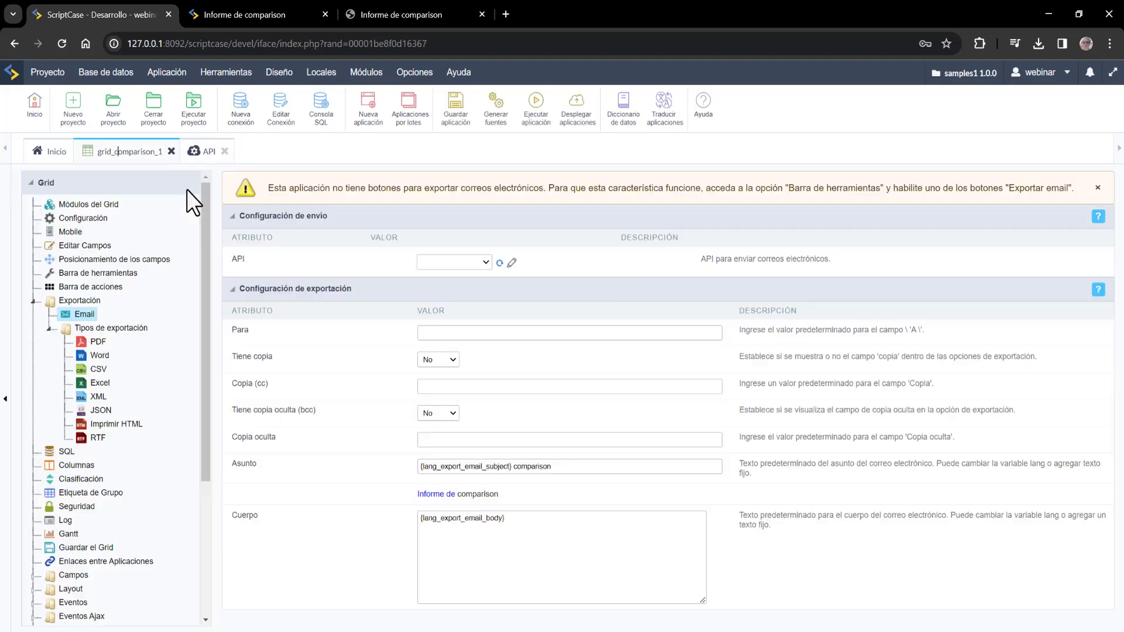
pyautogui.click(451, 263)
pyautogui.click(496, 263)
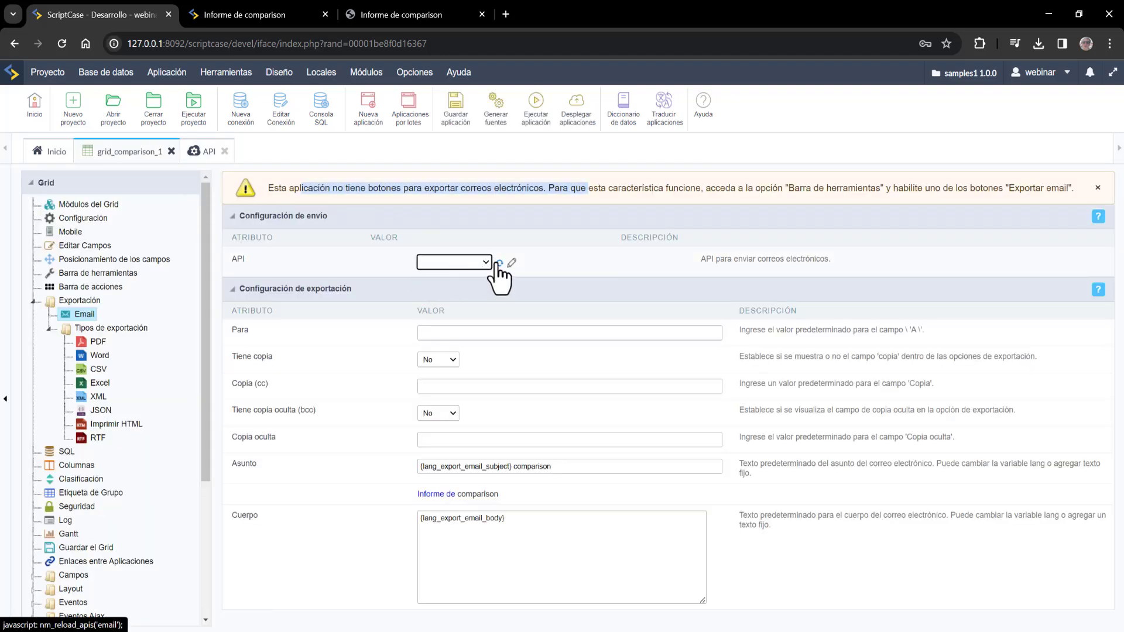
pyautogui.click(493, 263)
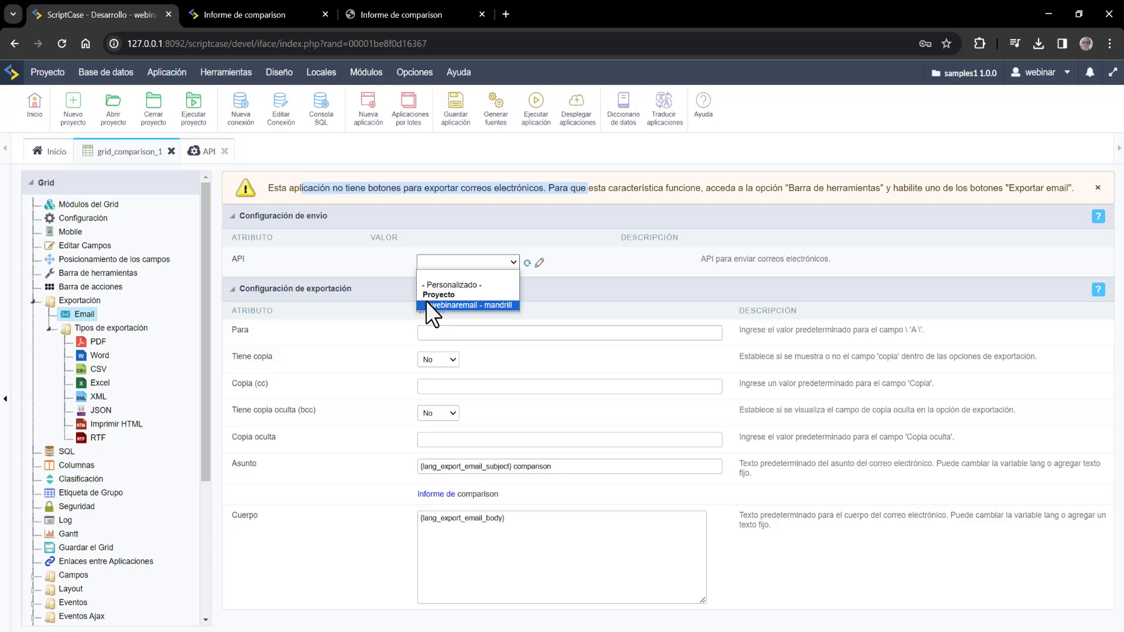
pyautogui.click(427, 302)
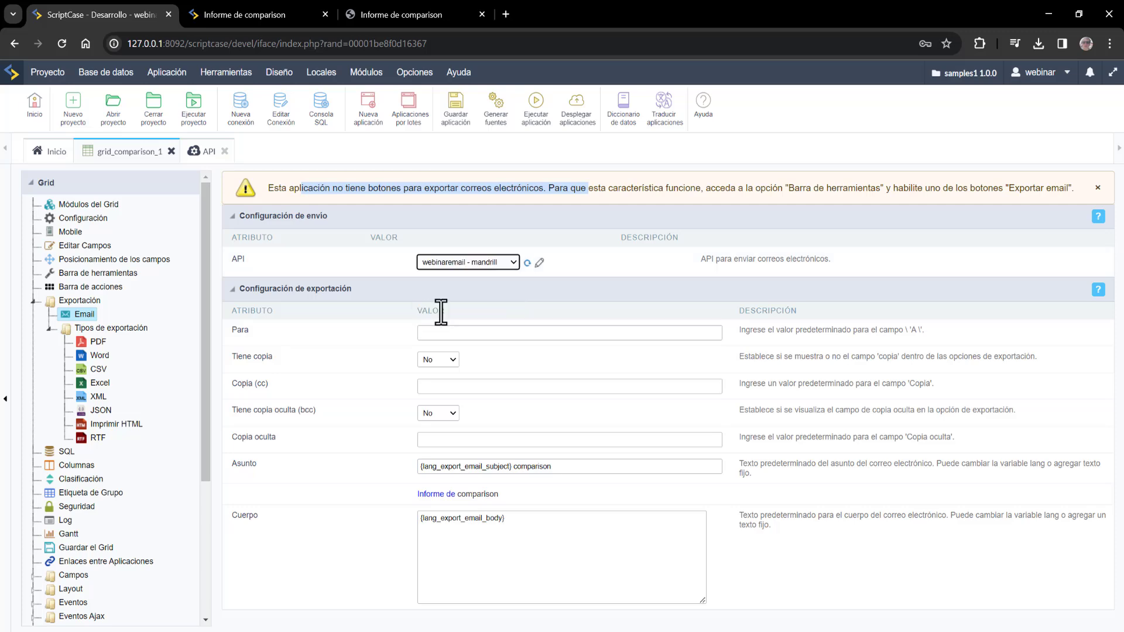
pyautogui.click(448, 116)
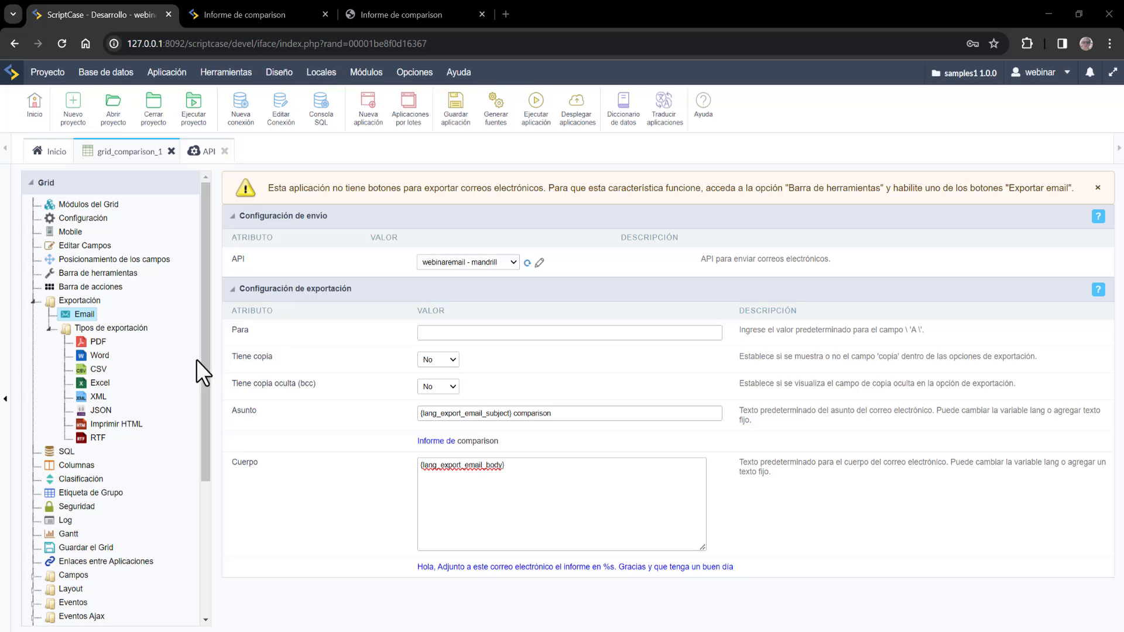
pyautogui.click(437, 324)
pyautogui.click(525, 354)
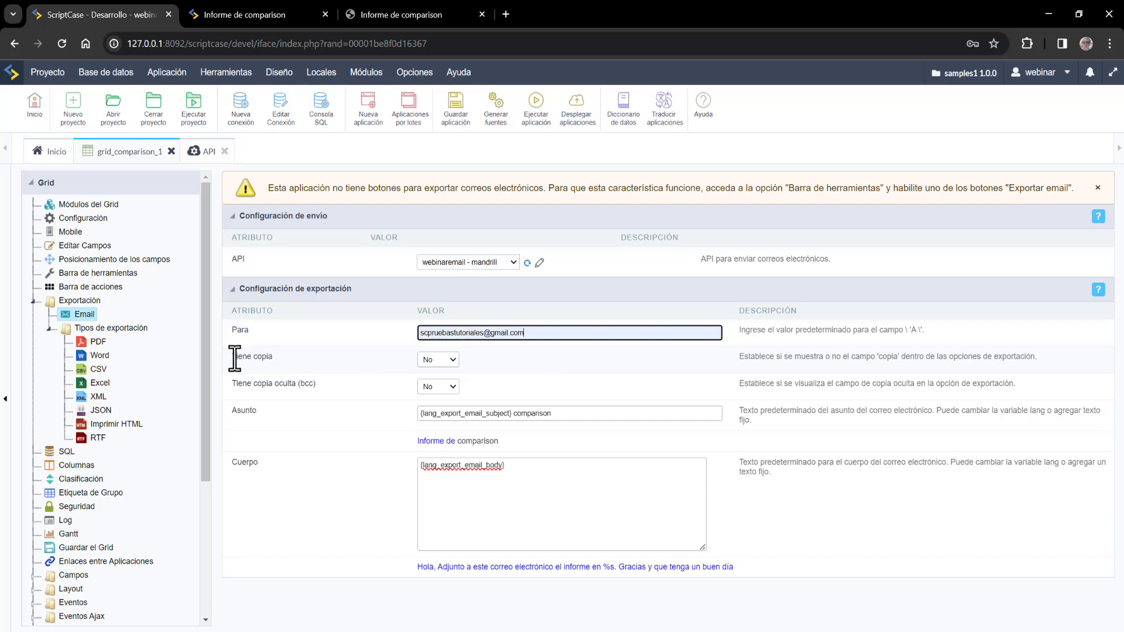
# - Set both 'Tiene copia' and 'Tiene copia oculta (bcc)' to Sí
pyautogui.moveTo(230, 359); pyautogui.dragTo(280, 356)
pyautogui.click(433, 359)
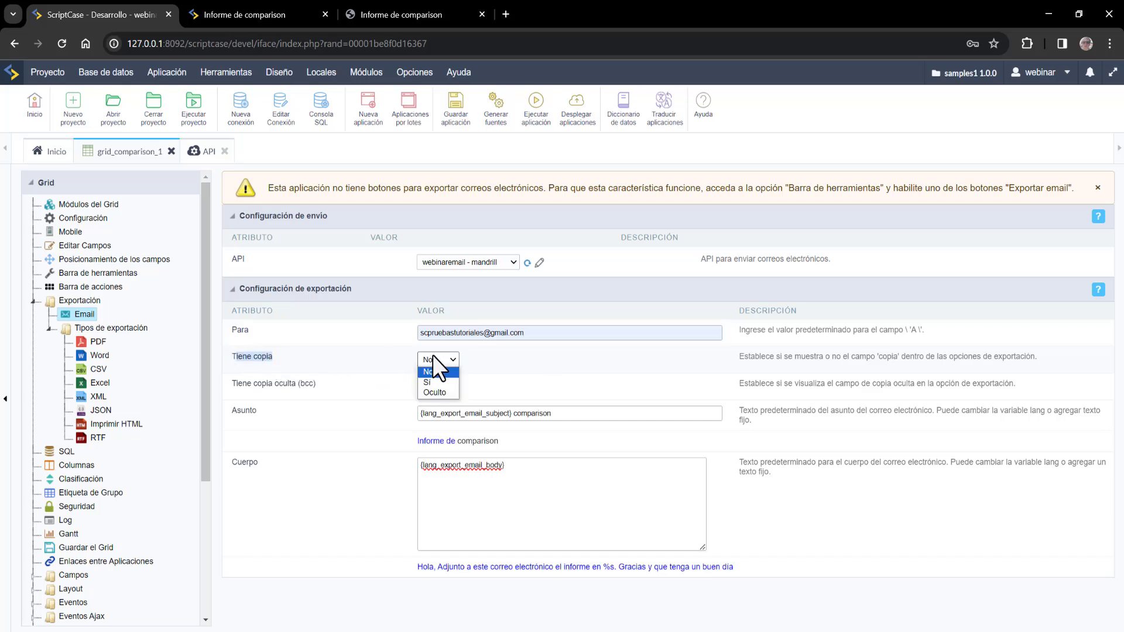
pyautogui.click(438, 377)
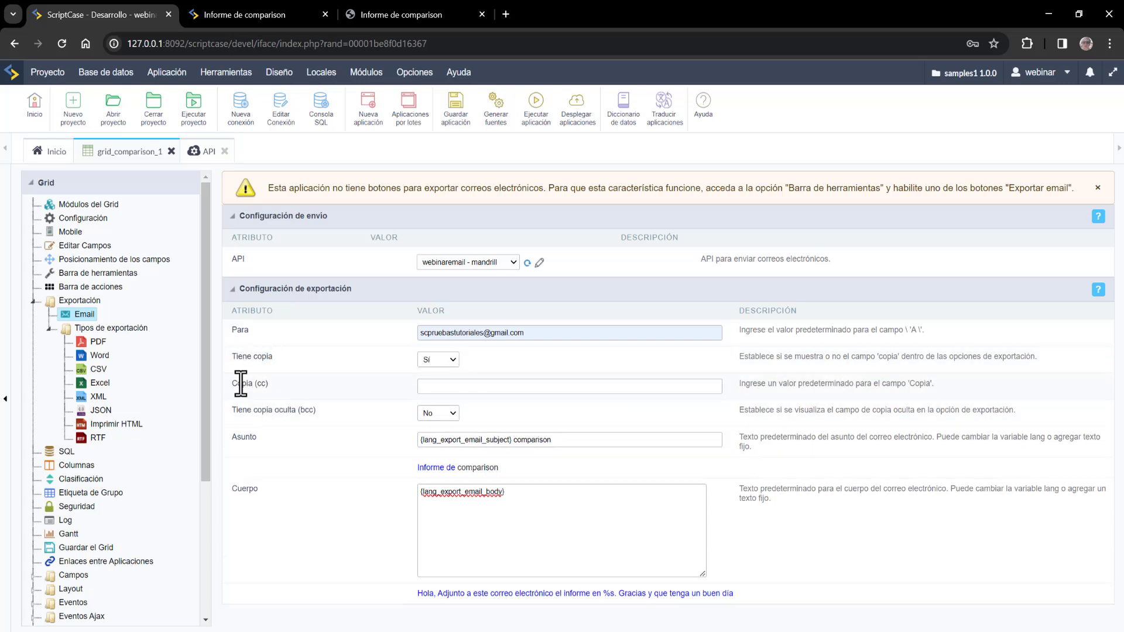
pyautogui.moveTo(232, 383); pyautogui.dragTo(275, 381)
pyautogui.moveTo(237, 413); pyautogui.dragTo(298, 410)
pyautogui.click(433, 413)
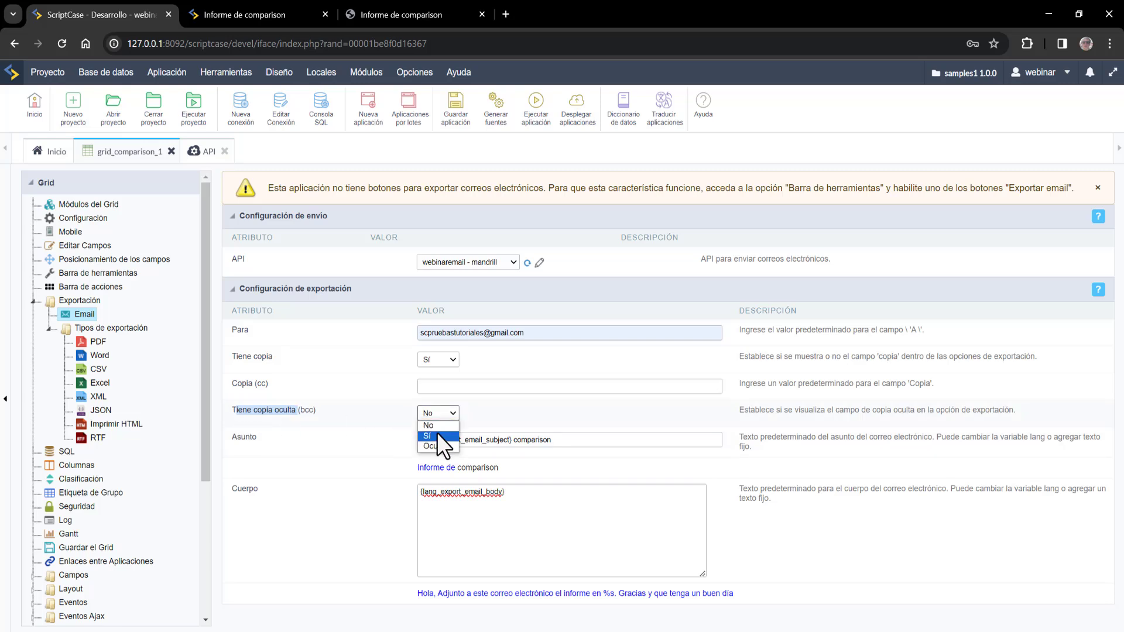
pyautogui.click(437, 435)
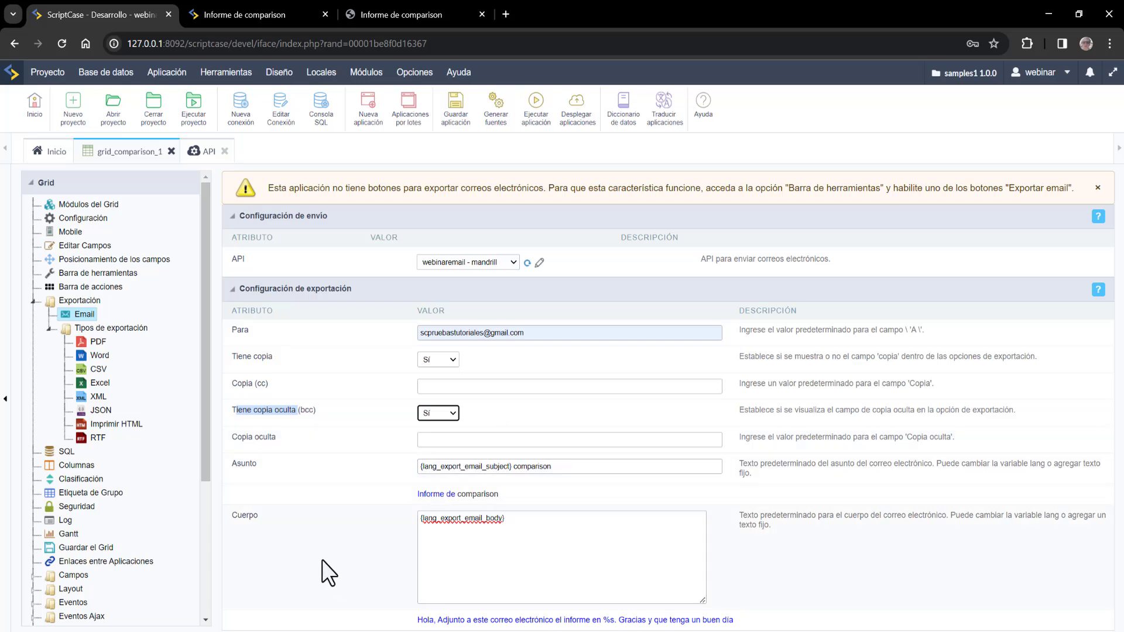
# - Review the {lang_export_email_subject} subject and {lang_export_email_body} default body
pyautogui.click(445, 468)
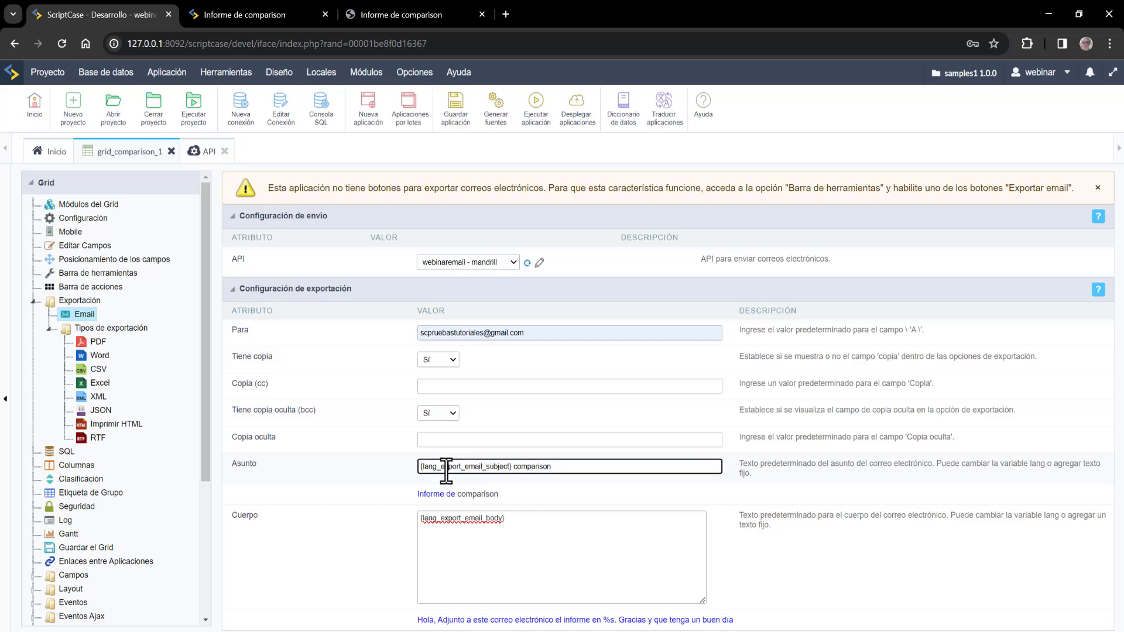
pyautogui.doubleClick(445, 468)
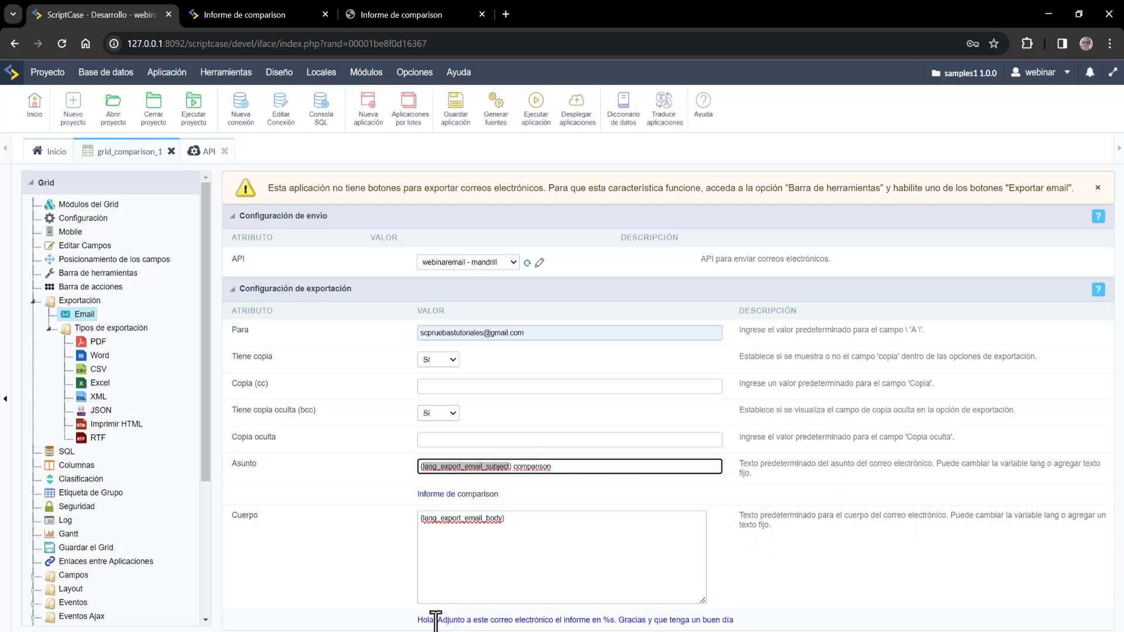
pyautogui.moveTo(420, 621); pyautogui.dragTo(762, 626)
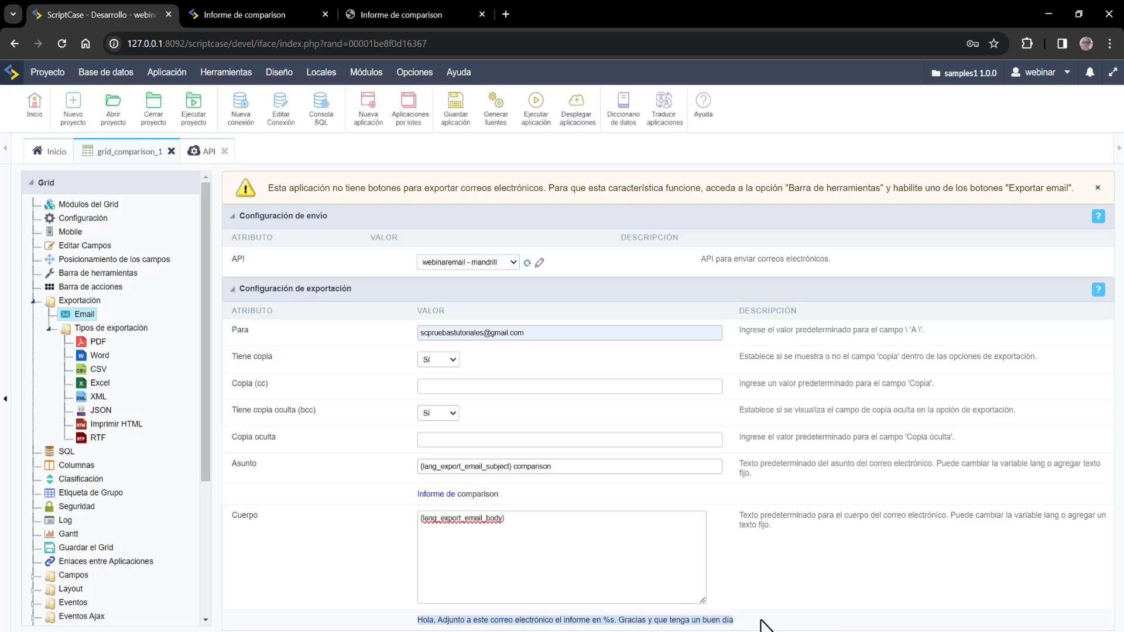
pyautogui.click(465, 519)
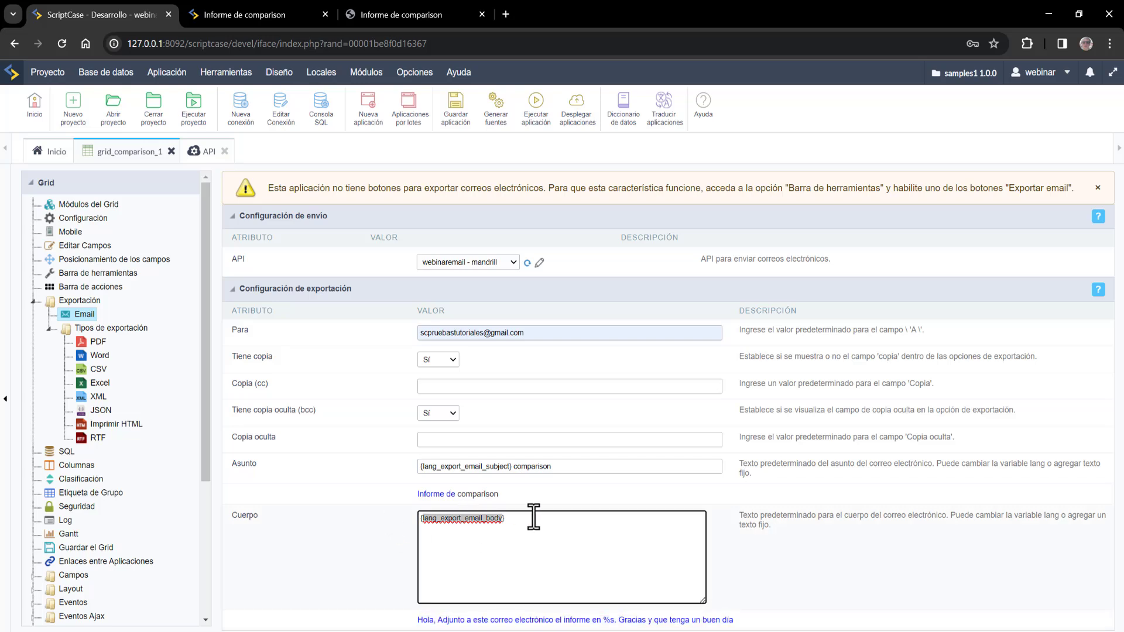
# - Copy lang_export_email_body and search for it in Traducir aplicaciones
pyautogui.rightClick(476, 519)
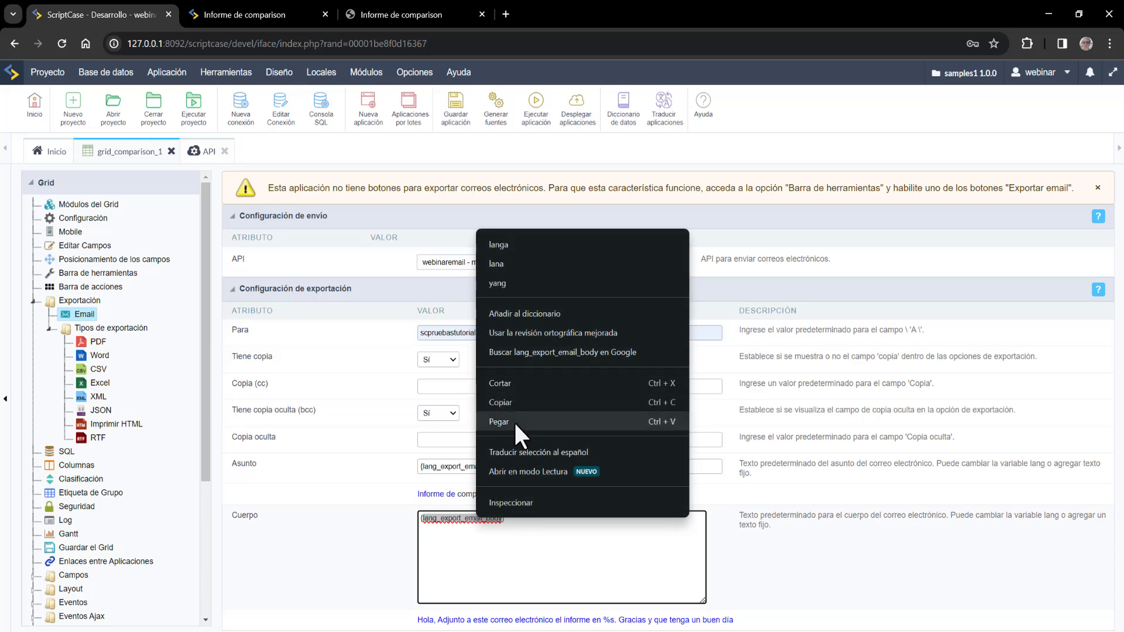
pyautogui.click(521, 398)
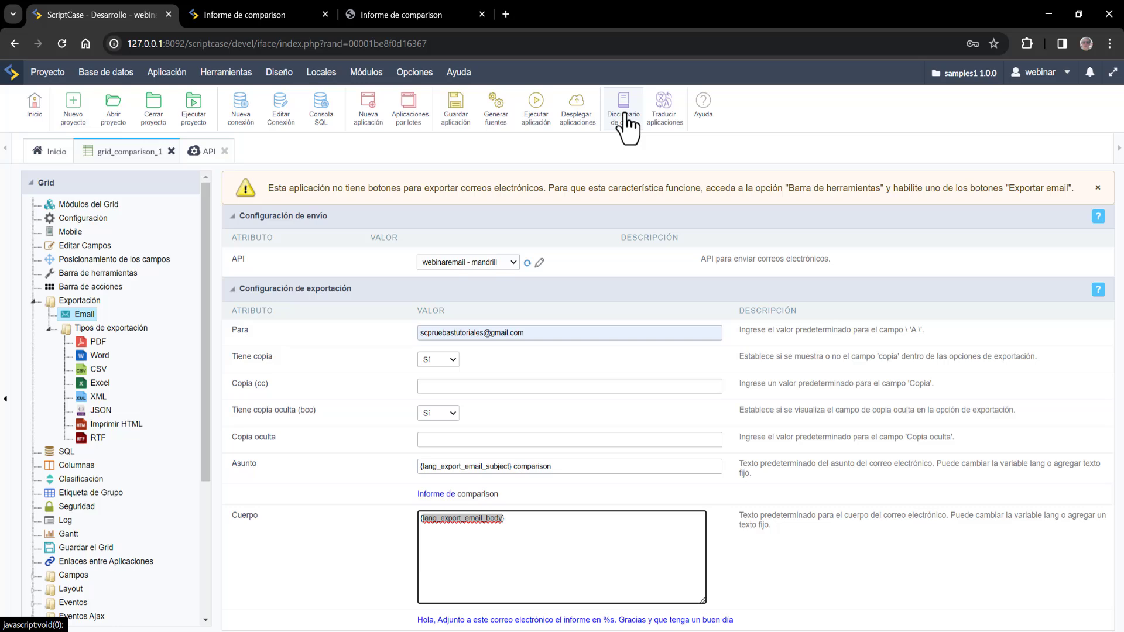
pyautogui.click(663, 117)
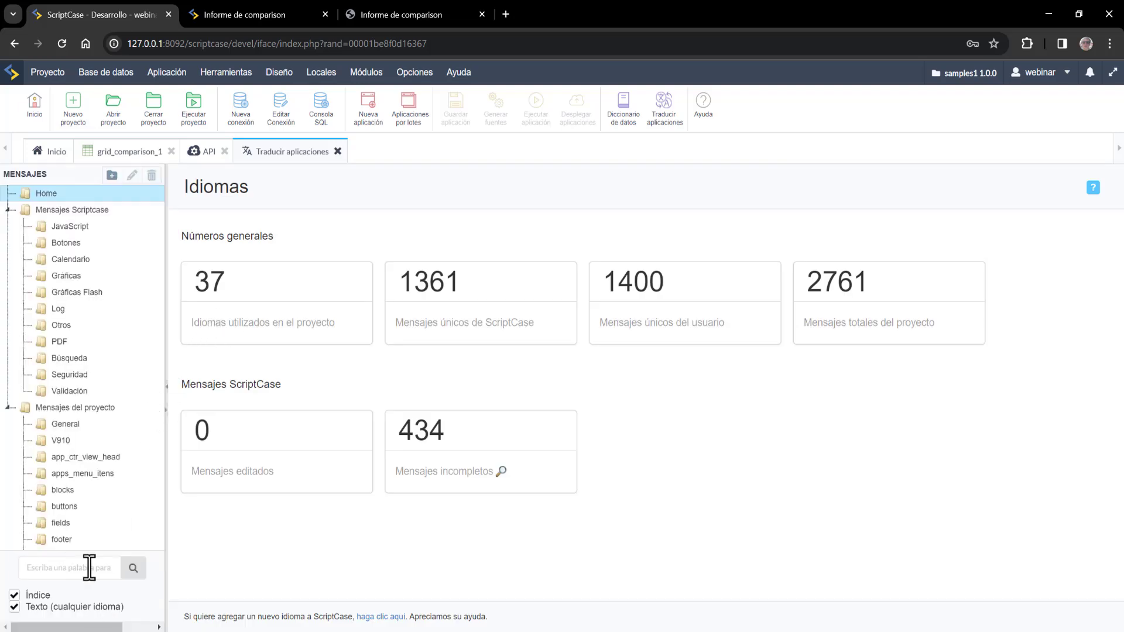
pyautogui.click(87, 568)
pyautogui.press('Down')
pyautogui.press('Down')
pyautogui.press('Return')
pyautogui.click(134, 568)
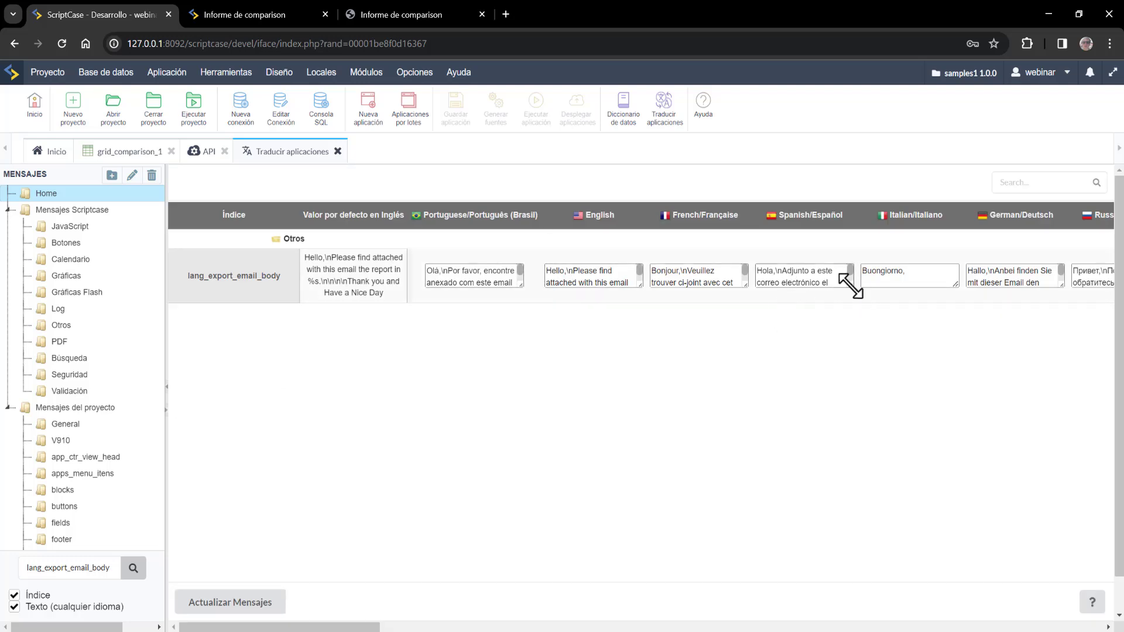
# - Edit the Spanish translation of the email body, then return to the API list
pyautogui.moveTo(853, 286); pyautogui.dragTo(891, 353)
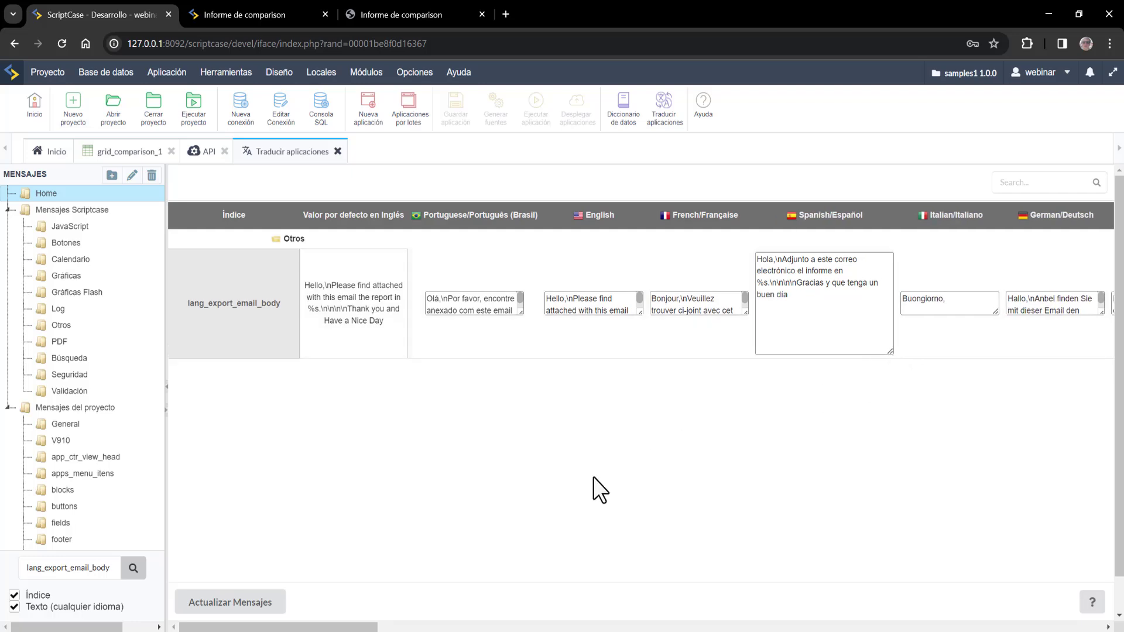
pyautogui.moveTo(260, 628); pyautogui.dragTo(472, 462)
pyautogui.click(812, 326)
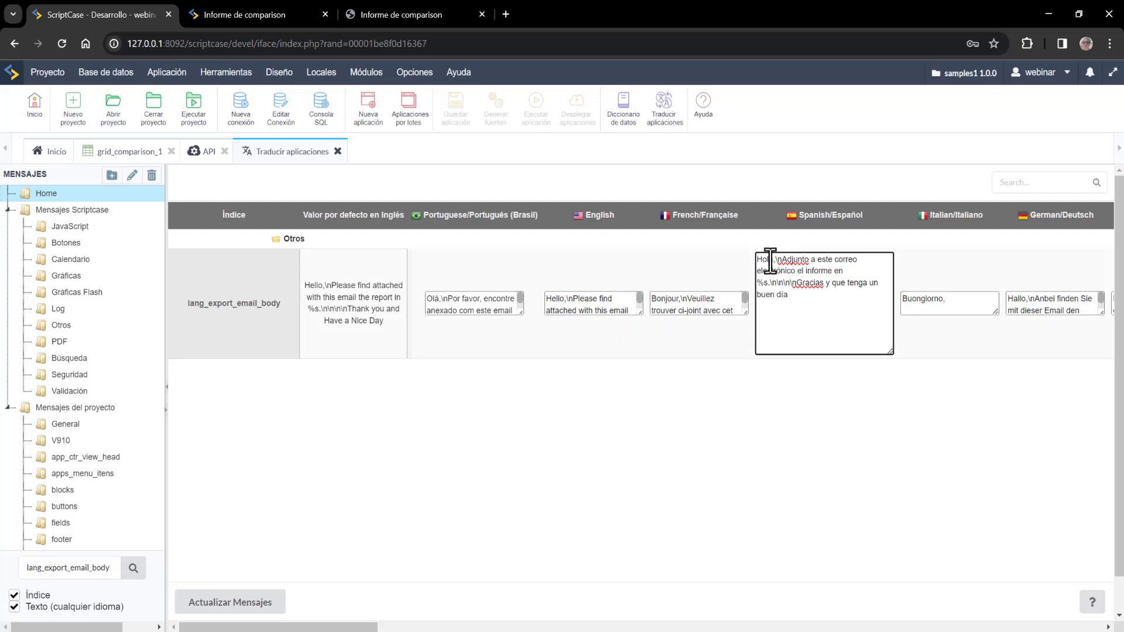
pyautogui.moveTo(774, 261); pyautogui.dragTo(752, 262)
pyautogui.click(820, 285)
pyautogui.click(795, 299)
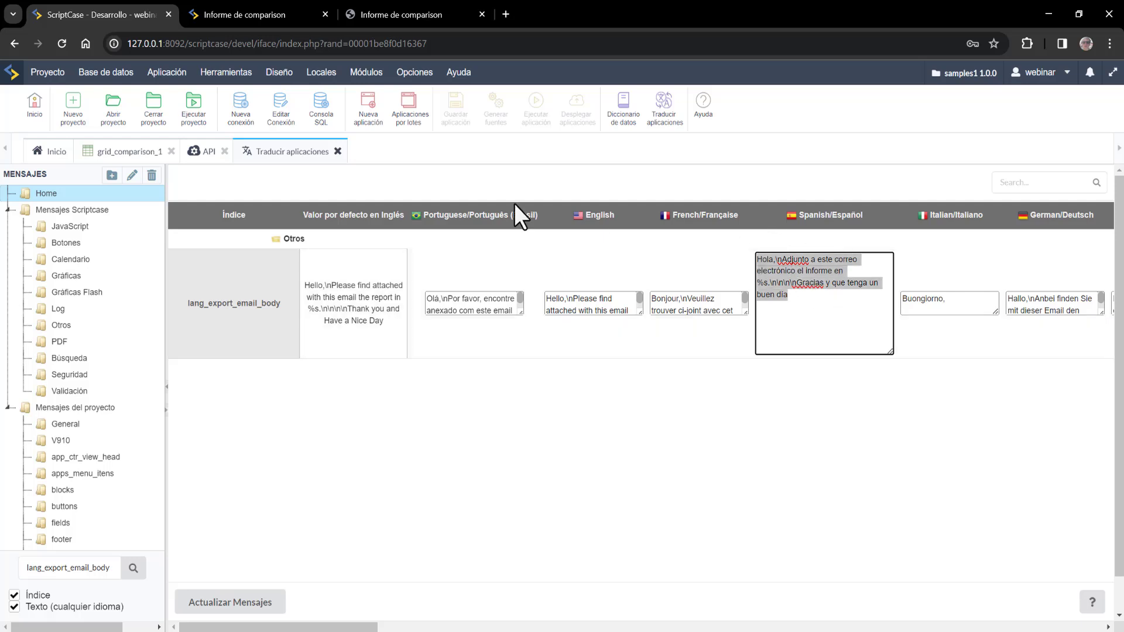
pyautogui.click(204, 151)
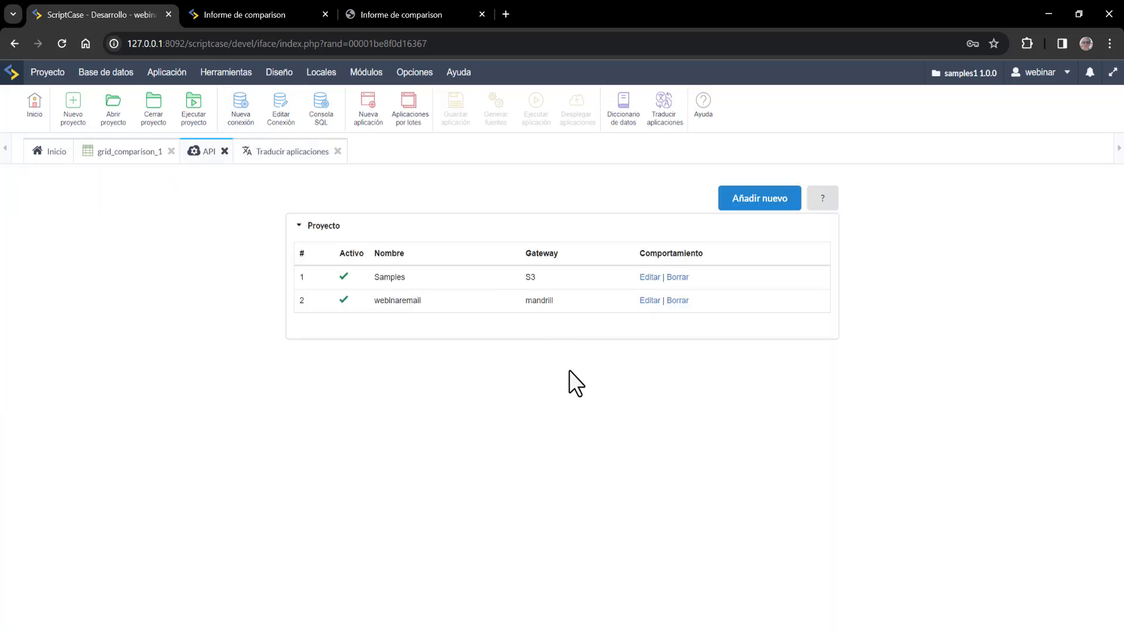
# - Review the email subject variable and save the email export settings
pyautogui.click(120, 152)
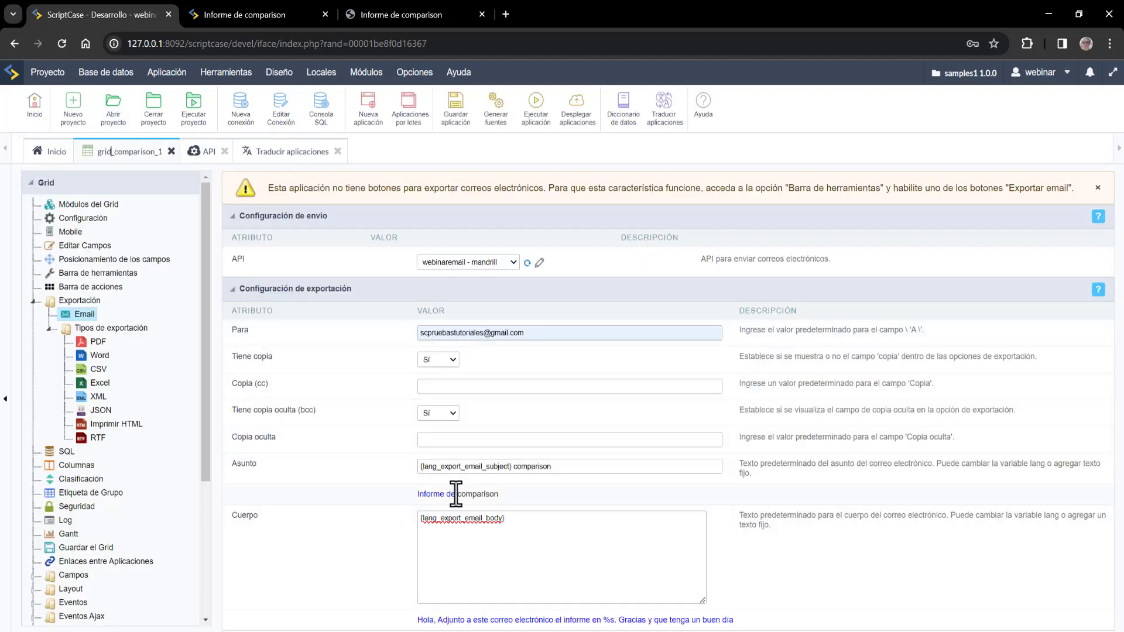
pyautogui.moveTo(420, 467); pyautogui.dragTo(509, 466)
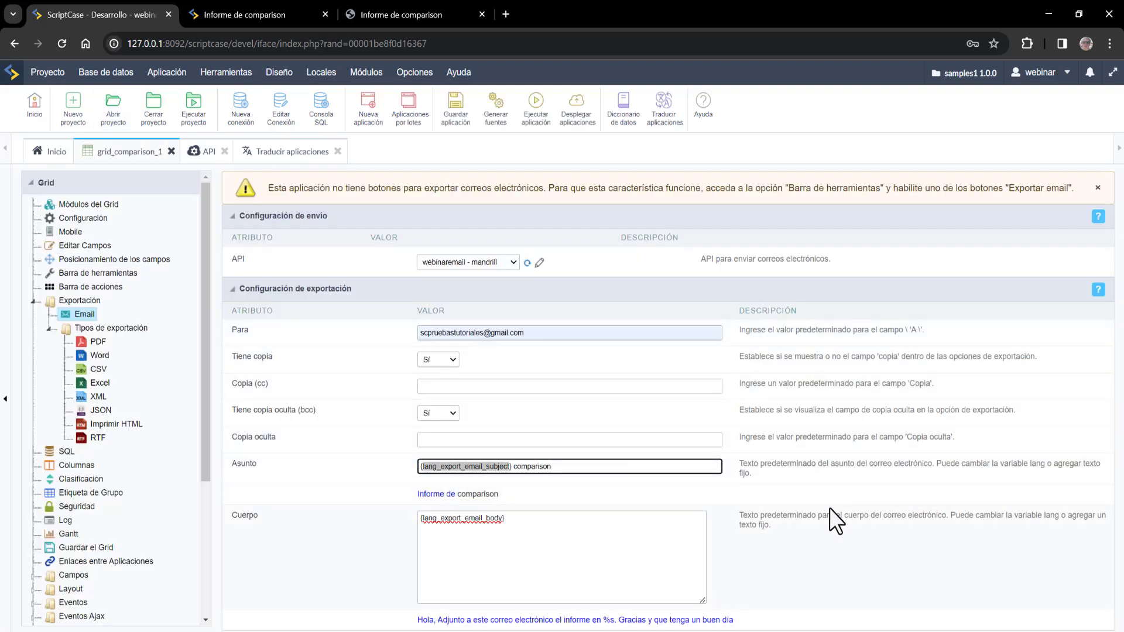
pyautogui.moveTo(416, 494); pyautogui.dragTo(510, 466)
pyautogui.click(516, 470)
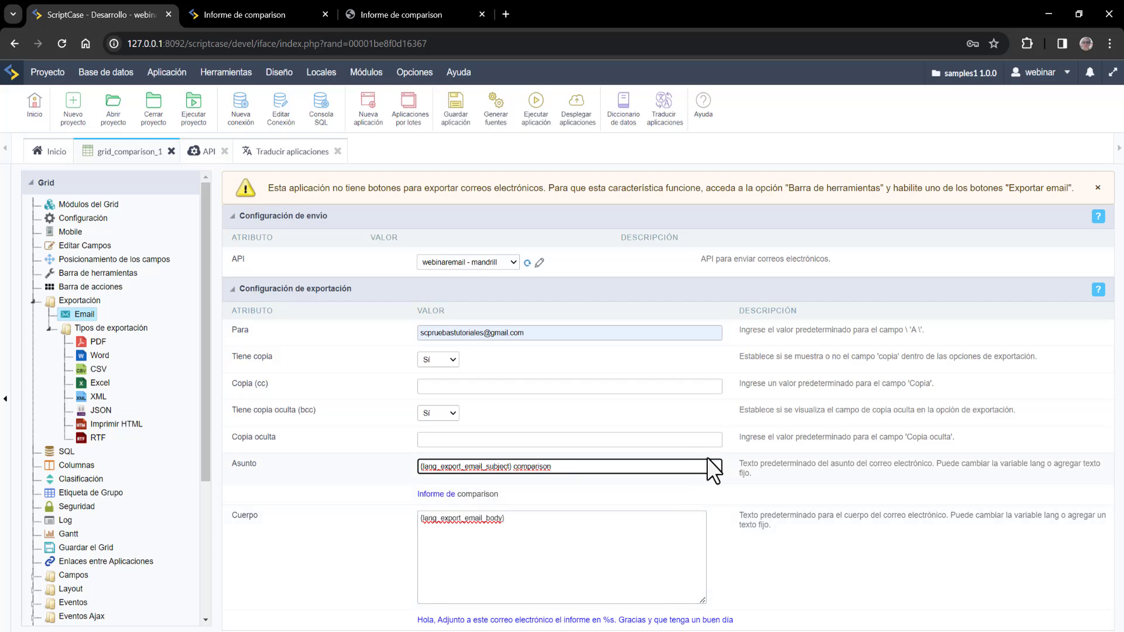
pyautogui.click(457, 111)
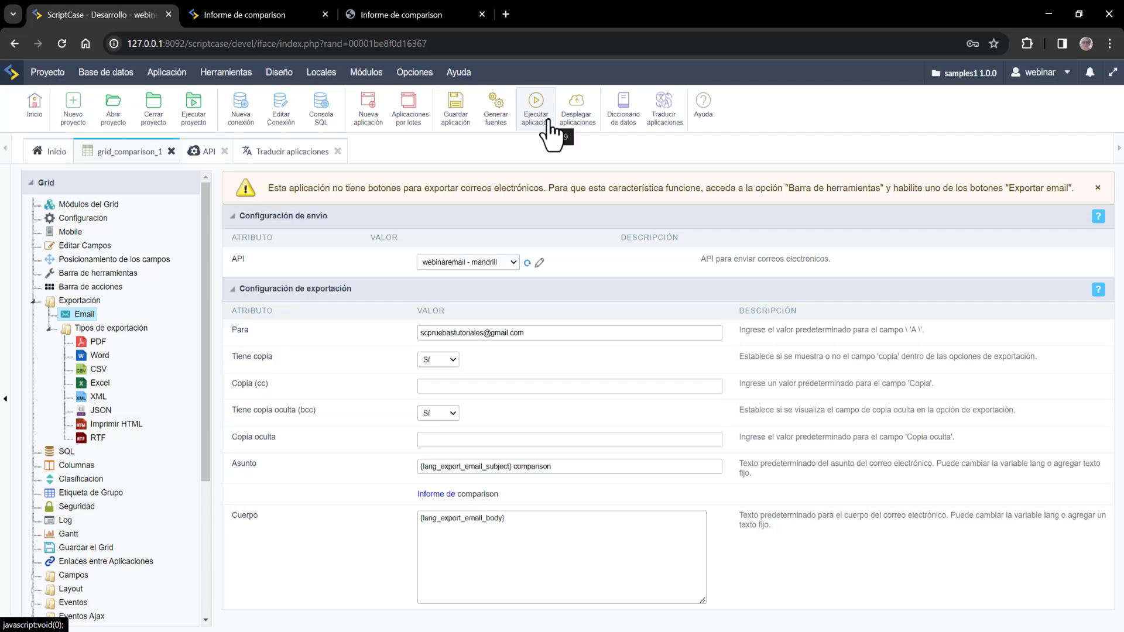
# - Test-run the comparison grid, then return to ScriptCase's missing email button warning
pyautogui.click(548, 120)
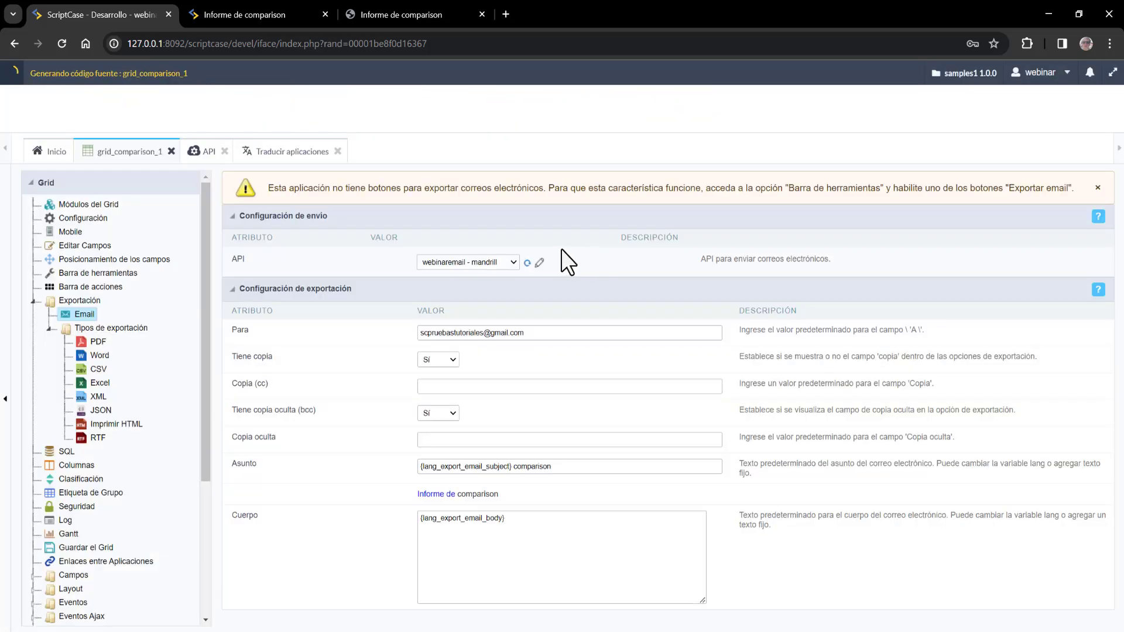
pyautogui.click(837, 147)
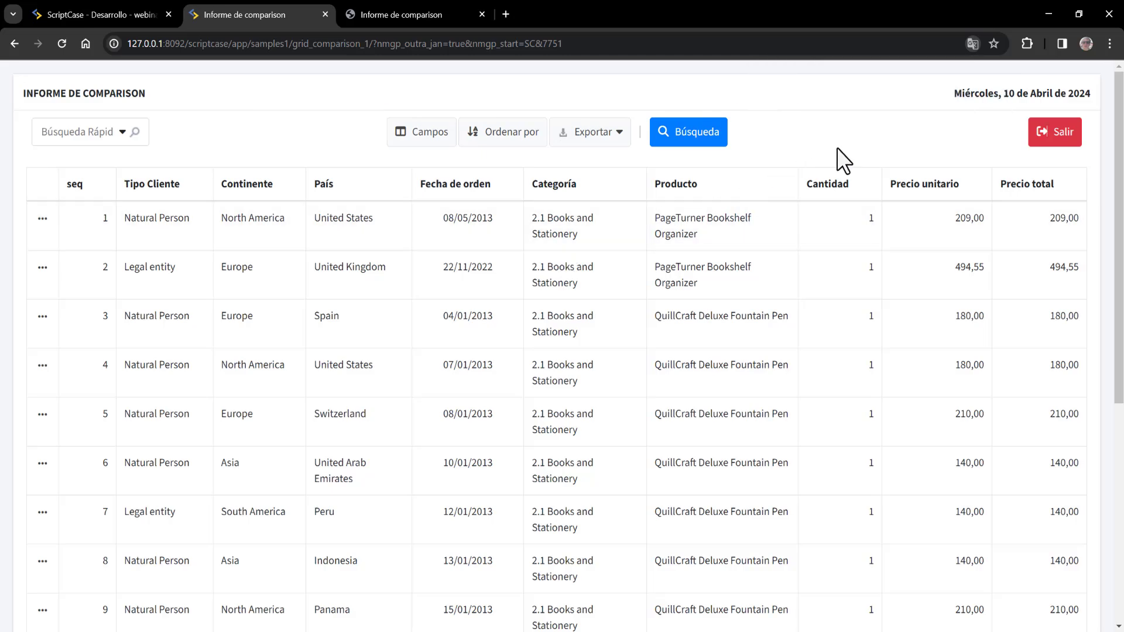
pyautogui.click(119, 16)
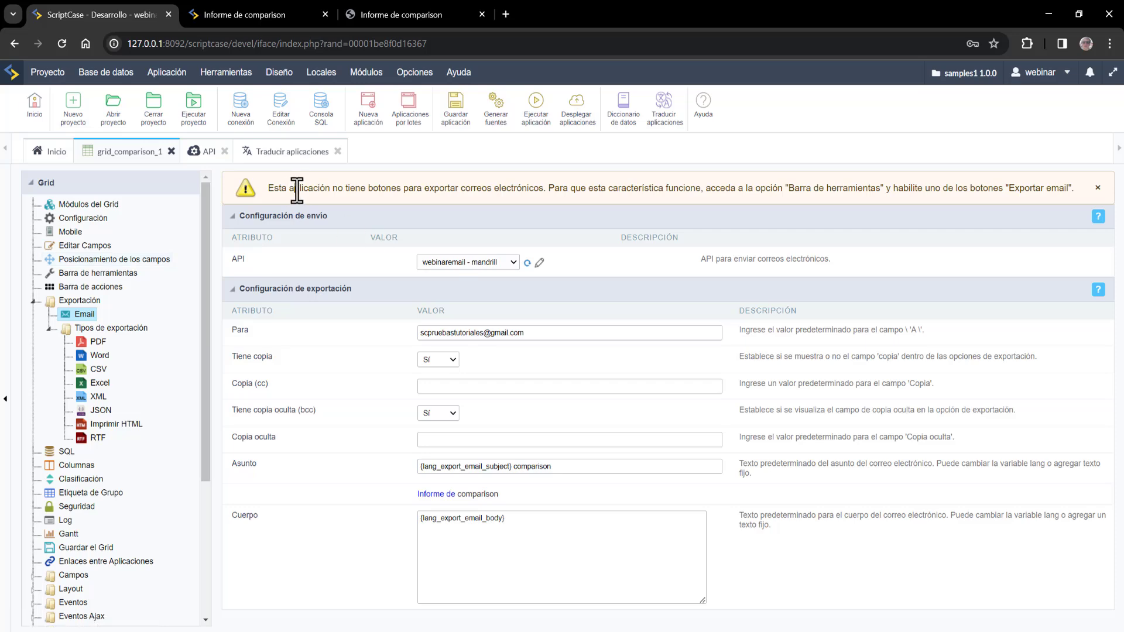
pyautogui.moveTo(294, 188); pyautogui.dragTo(527, 188)
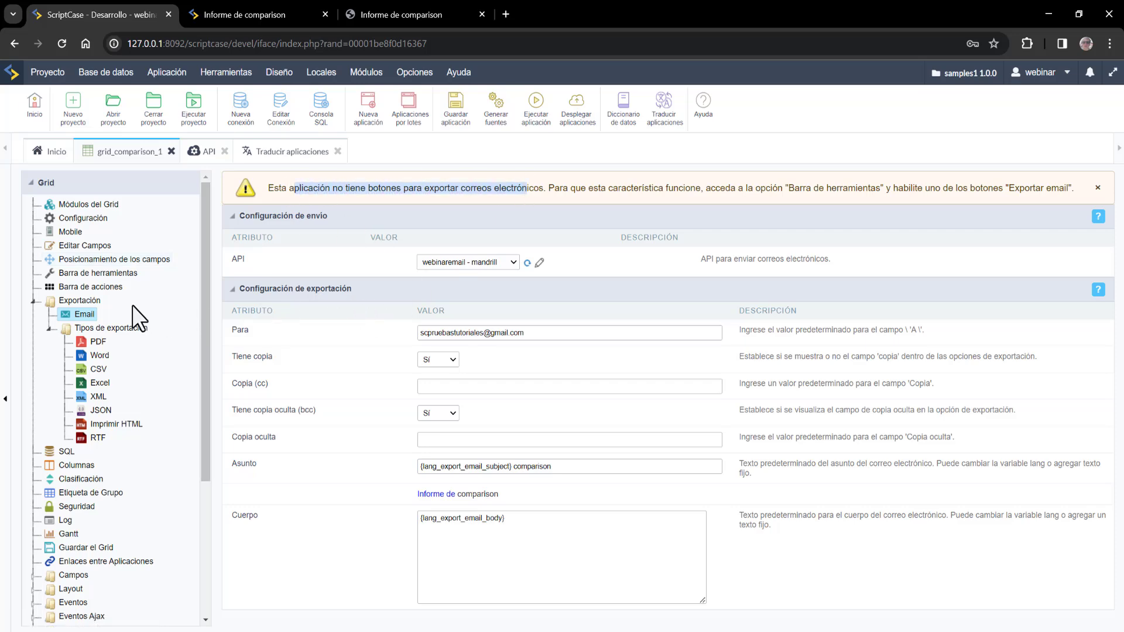
# - Move PDF (email) through RTF (email), seven options, into the top toolbar list
pyautogui.click(98, 278)
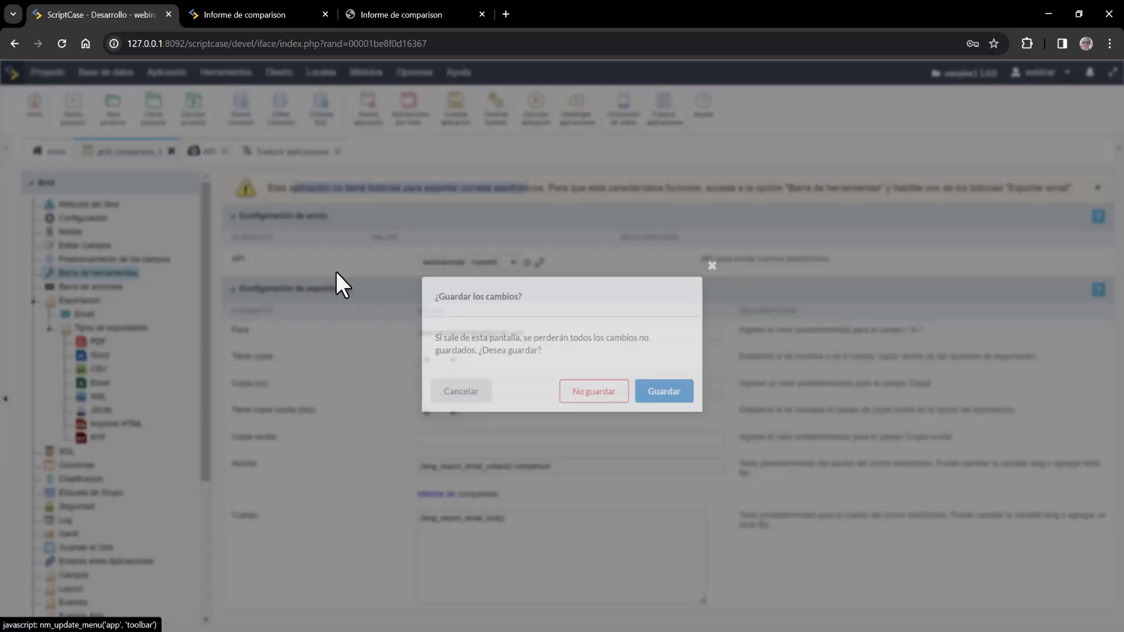
pyautogui.click(653, 400)
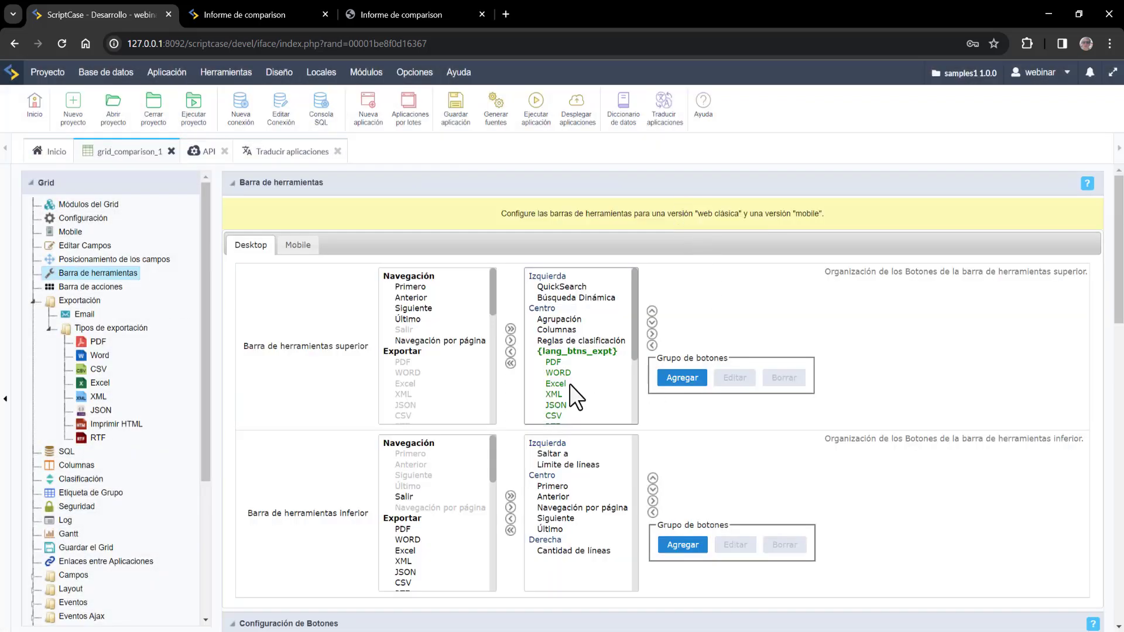
pyautogui.moveTo(492, 299); pyautogui.dragTo(491, 350)
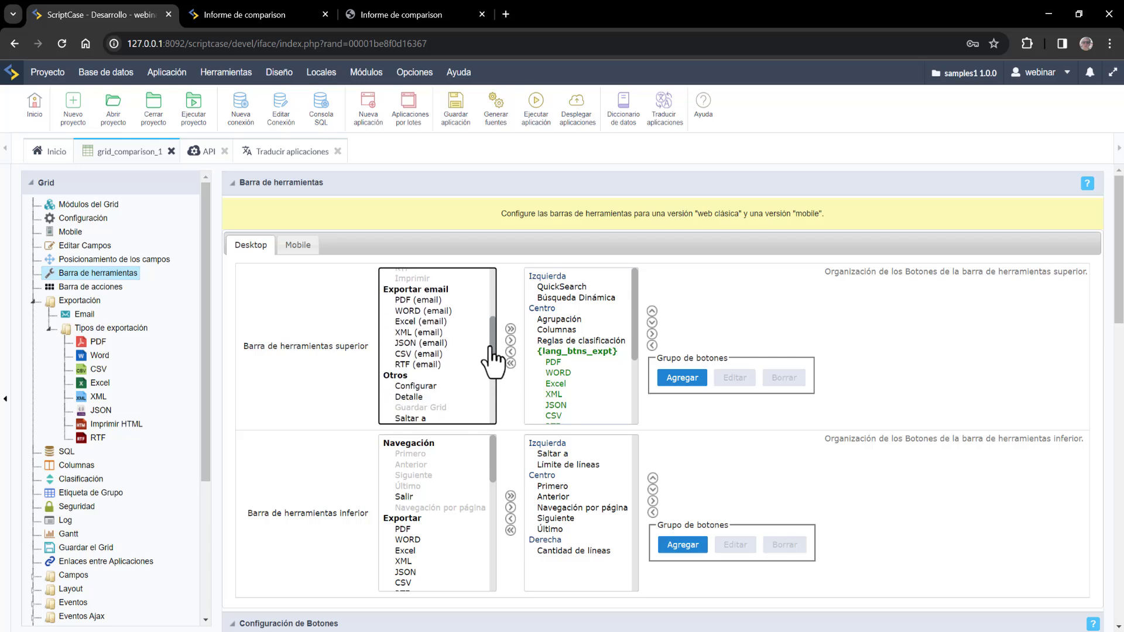
pyautogui.click(437, 301)
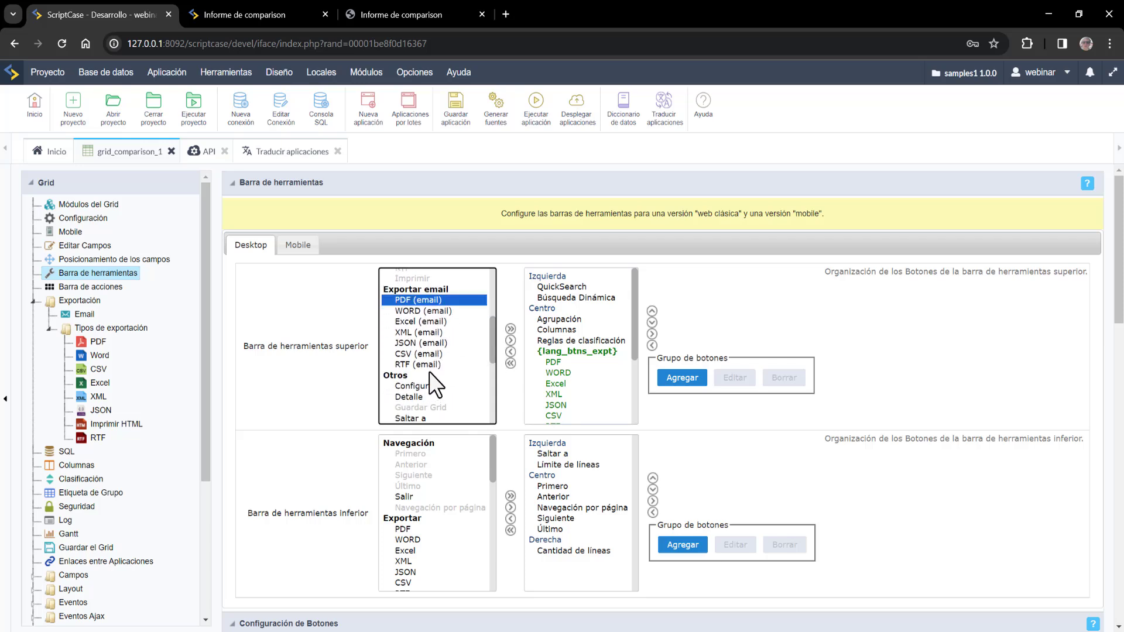
pyautogui.keyDown('shift'); pyautogui.click(425, 356); pyautogui.keyUp('shift')
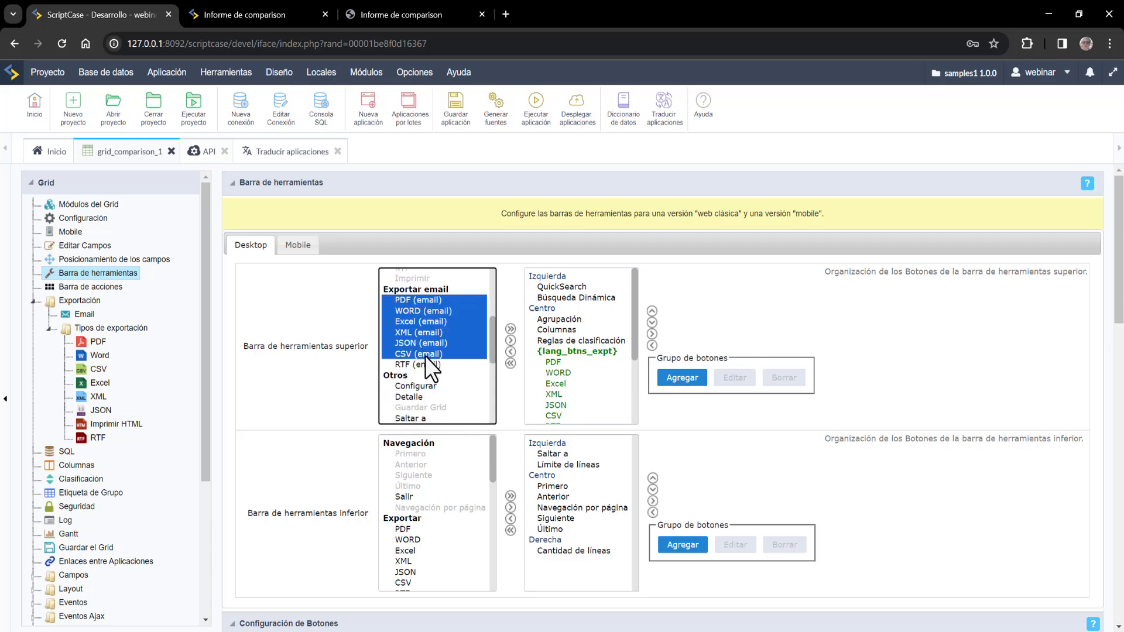
pyautogui.keyDown('shift'); pyautogui.click(433, 365); pyautogui.keyUp('shift')
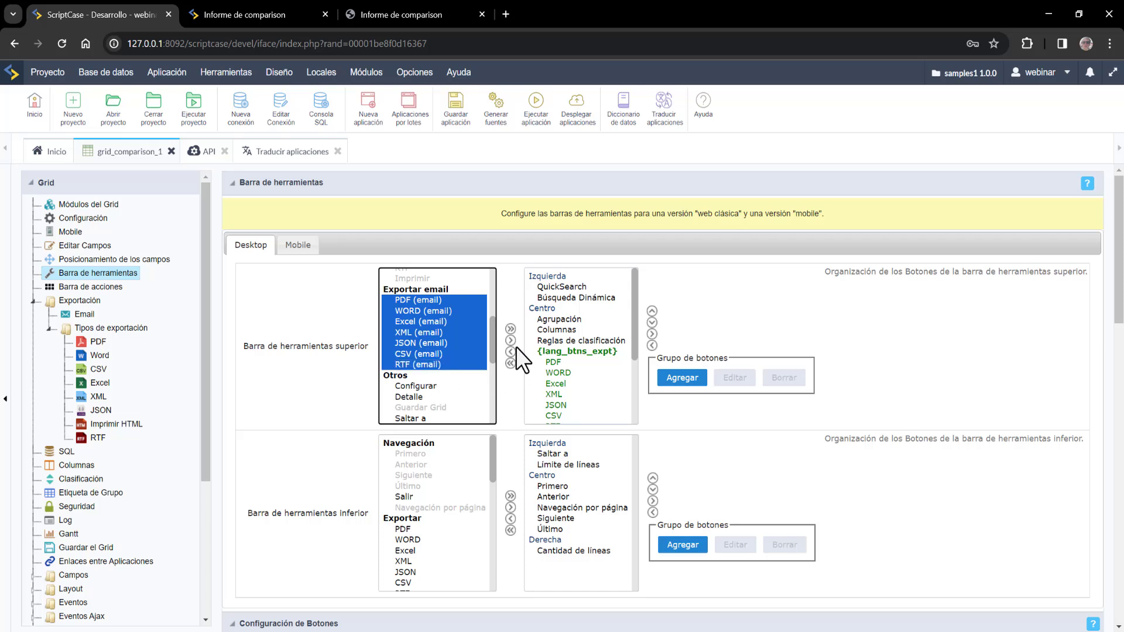
pyautogui.moveTo(635, 340); pyautogui.dragTo(637, 363)
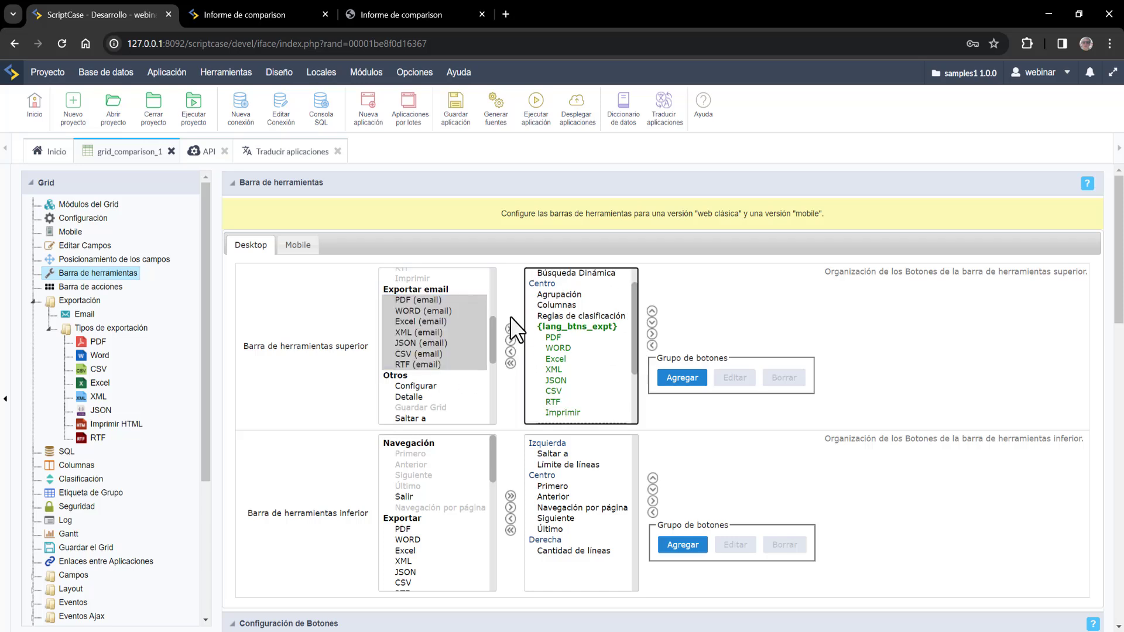
pyautogui.click(511, 341)
pyautogui.scroll(-5, 598, 339)
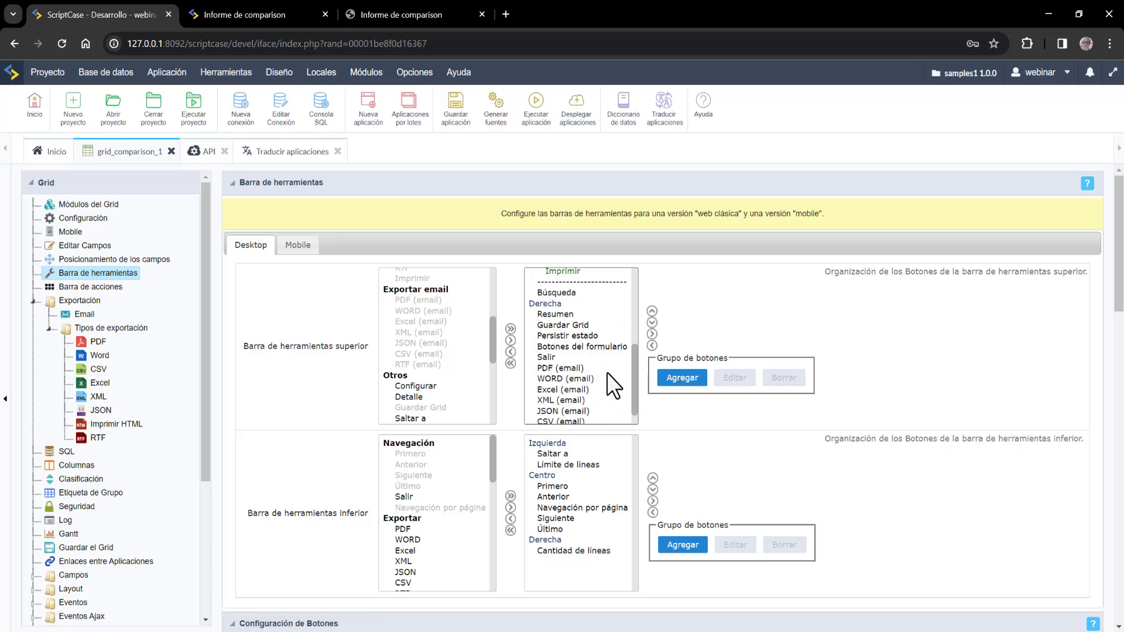
pyautogui.click(577, 350)
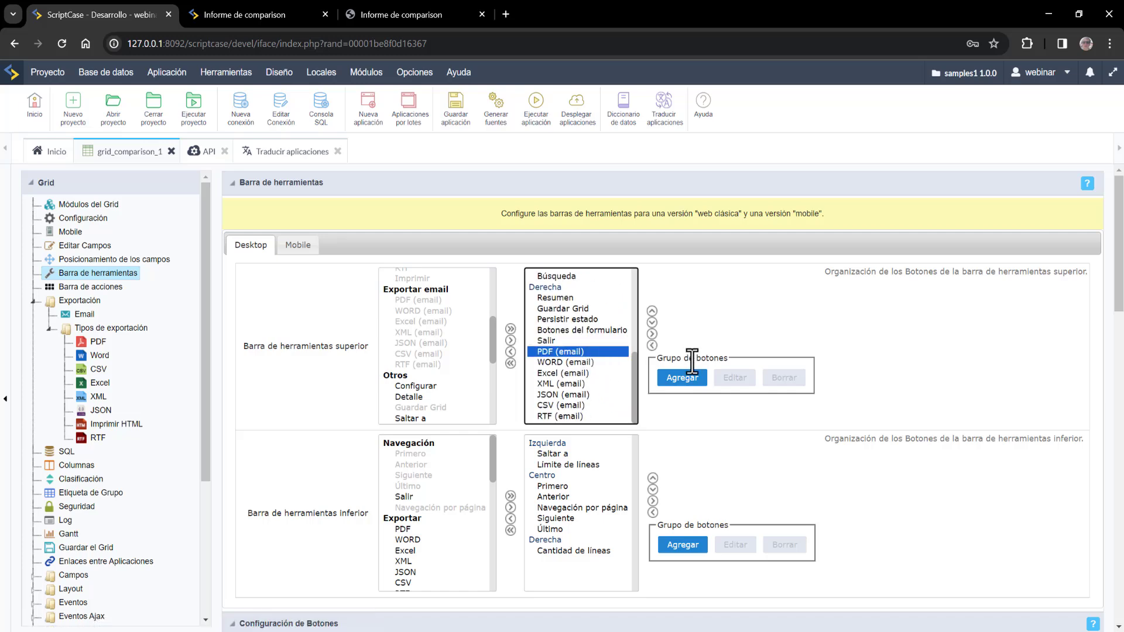
# - Start a new dropdown button group labelled Exportar Email
pyautogui.click(684, 378)
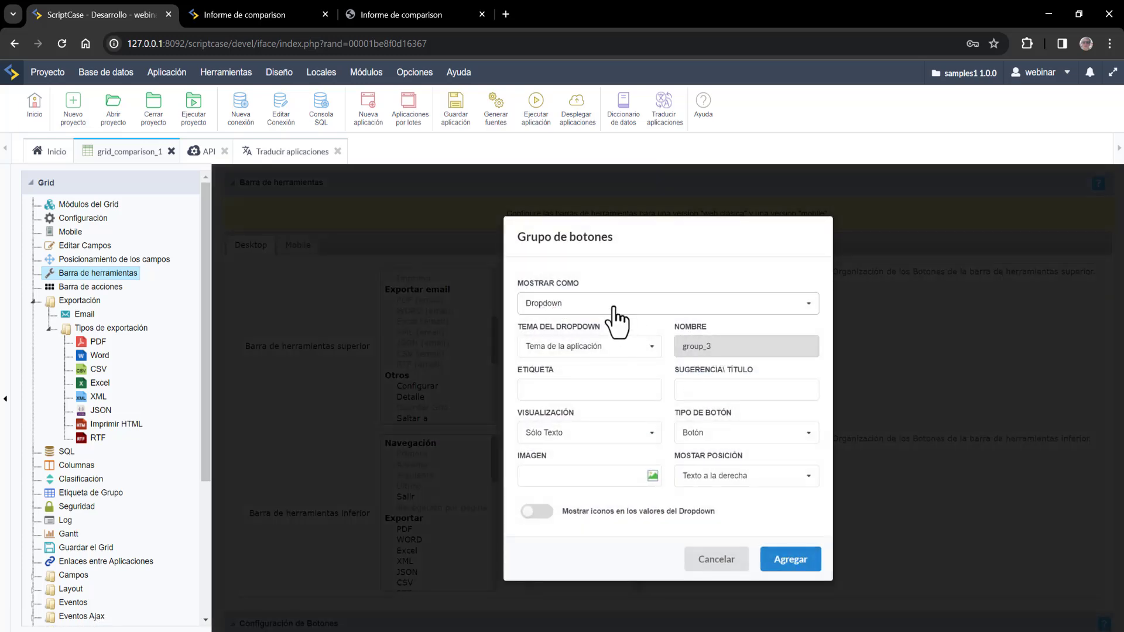
pyautogui.click(572, 391)
pyautogui.write('envia')
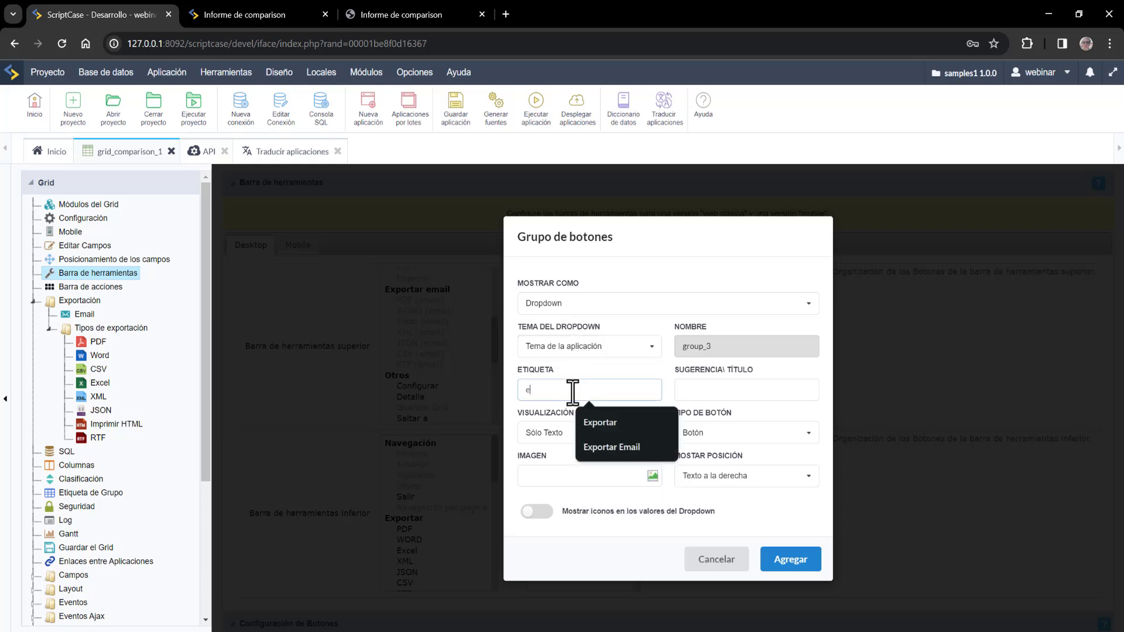
pyautogui.press('BackSpace')
pyautogui.press('BackSpace')
pyautogui.press('BackSpace')
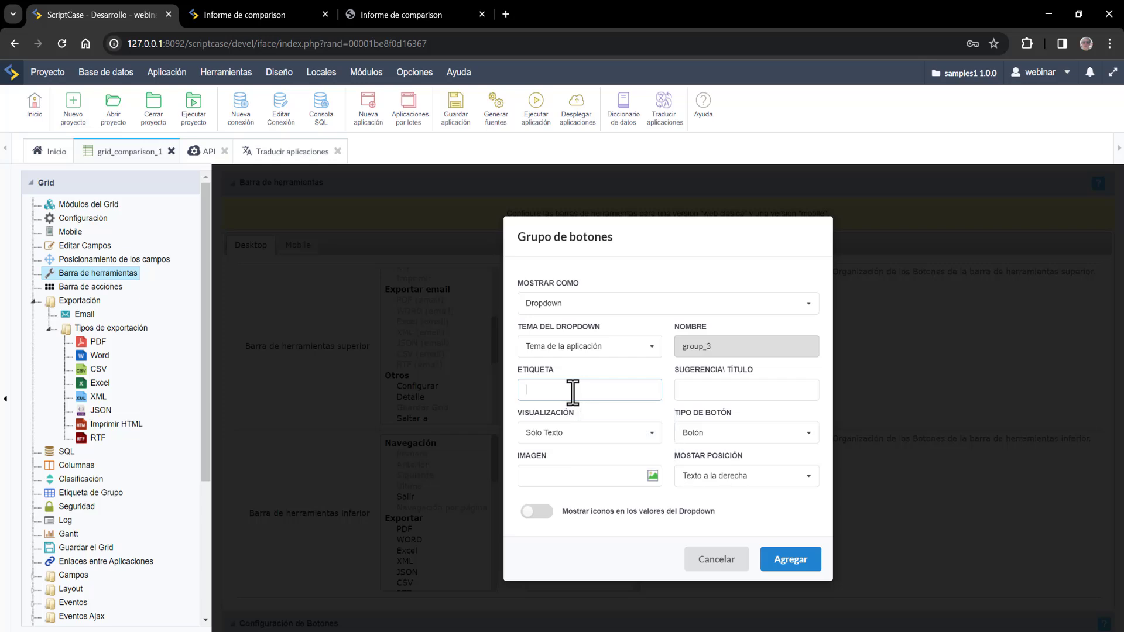
pyautogui.write('Exportar Email')
pyautogui.click(648, 443)
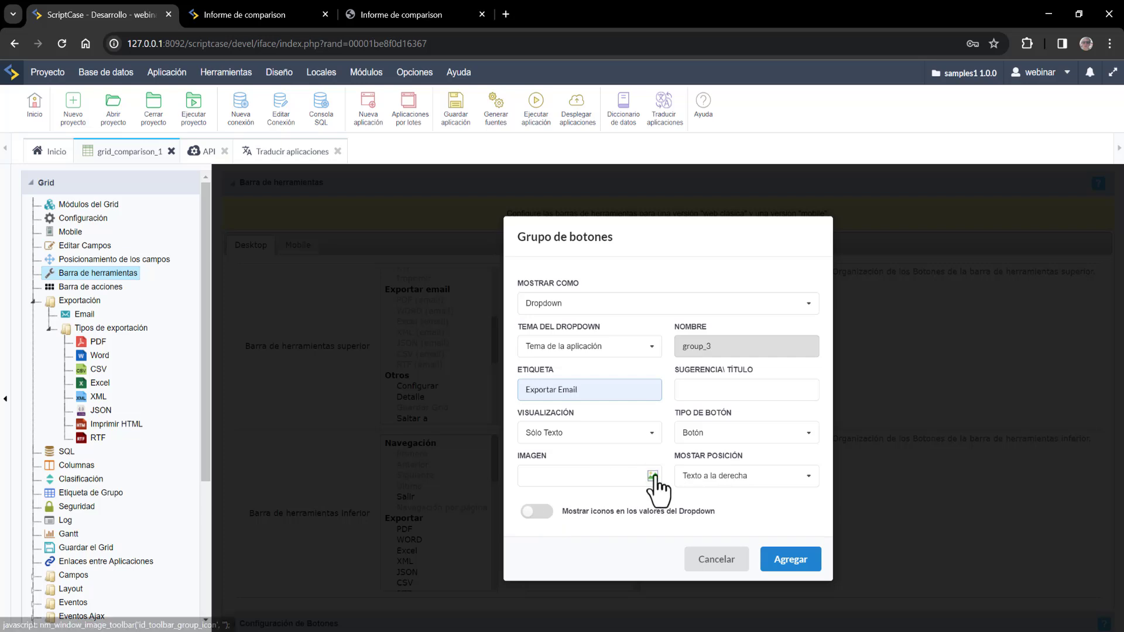
# - Show the group as text plus the far fa-envelope icon and add it
pyautogui.click(726, 439)
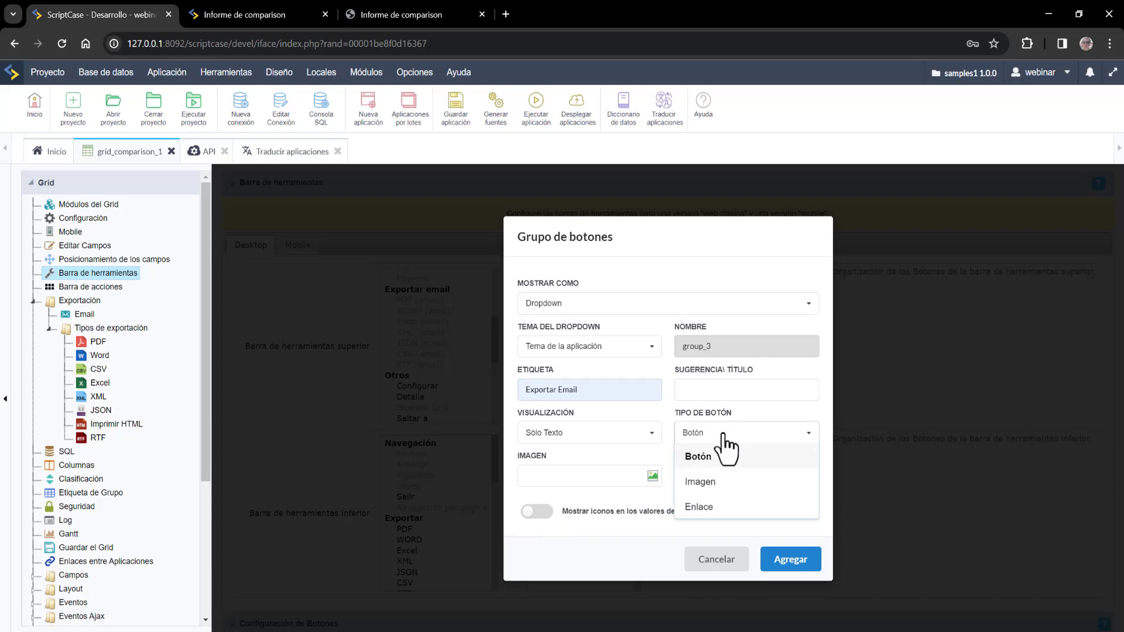
pyautogui.click(724, 437)
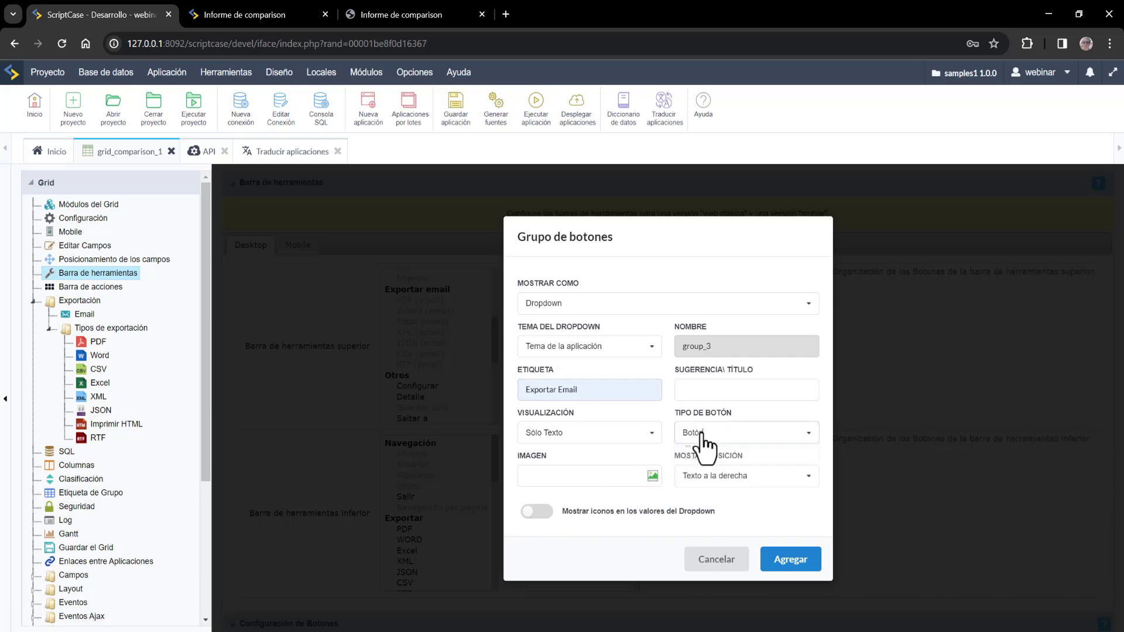
pyautogui.click(646, 438)
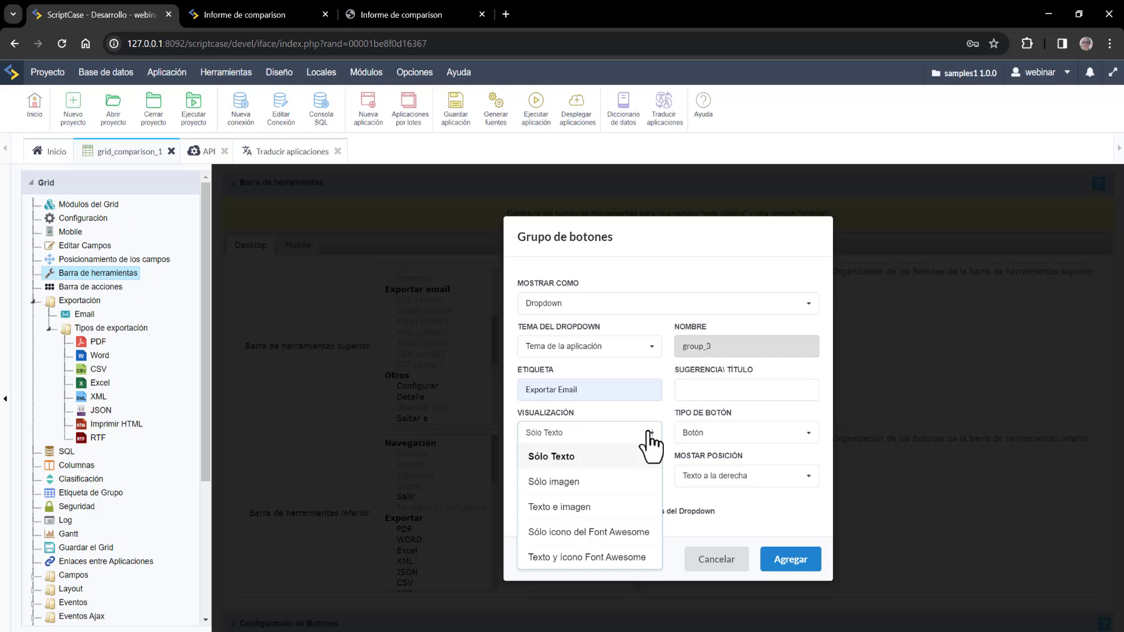
pyautogui.click(580, 559)
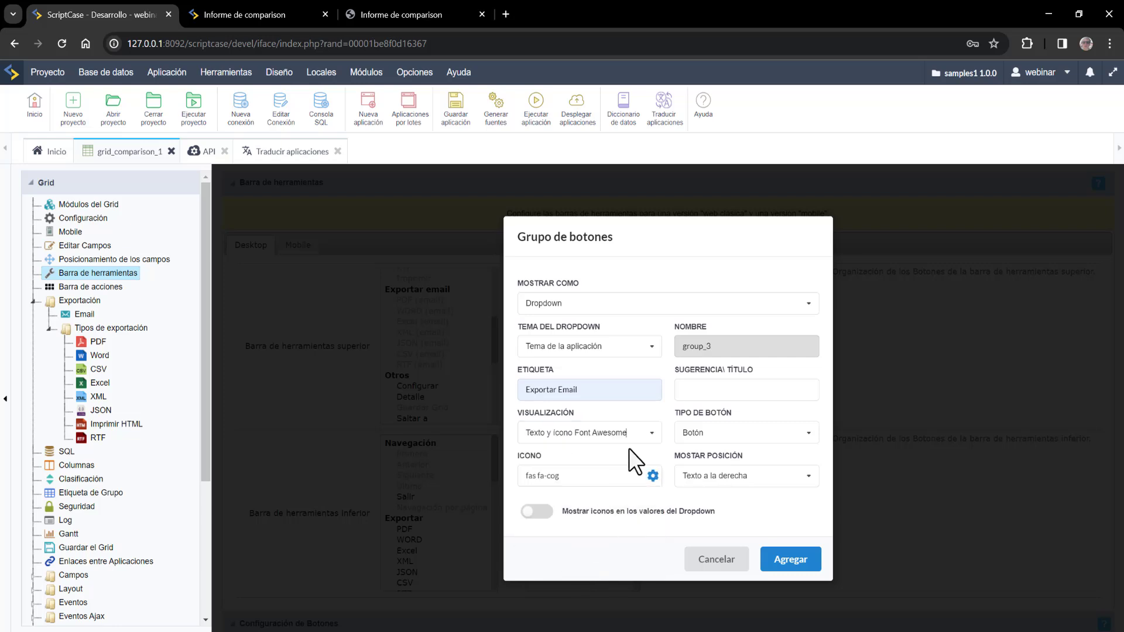
pyautogui.click(652, 475)
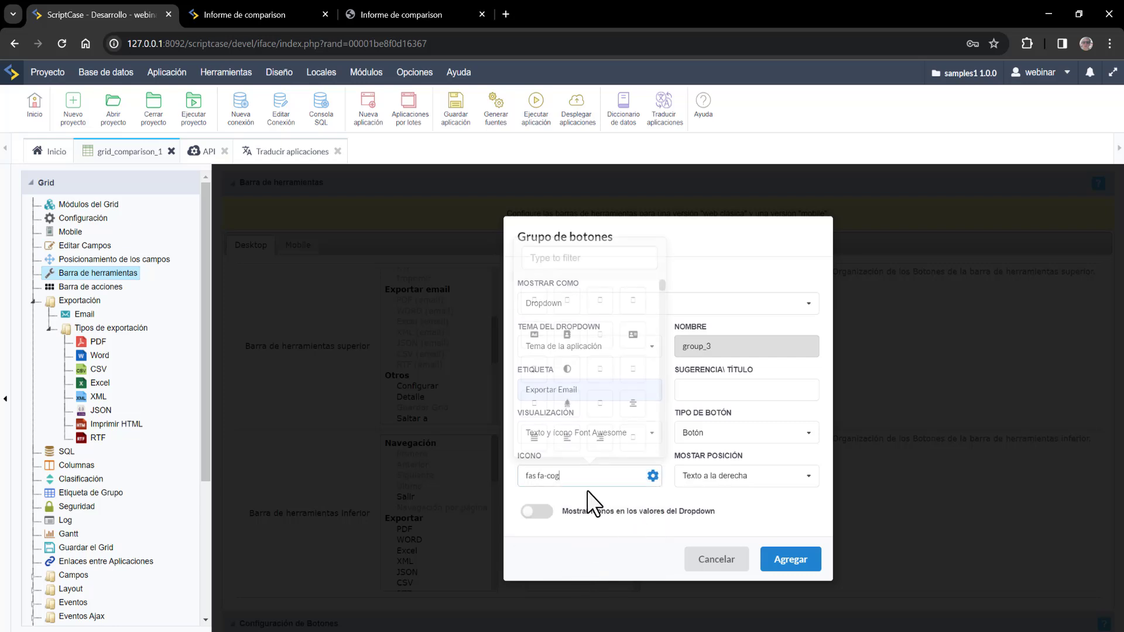
pyautogui.write('email')
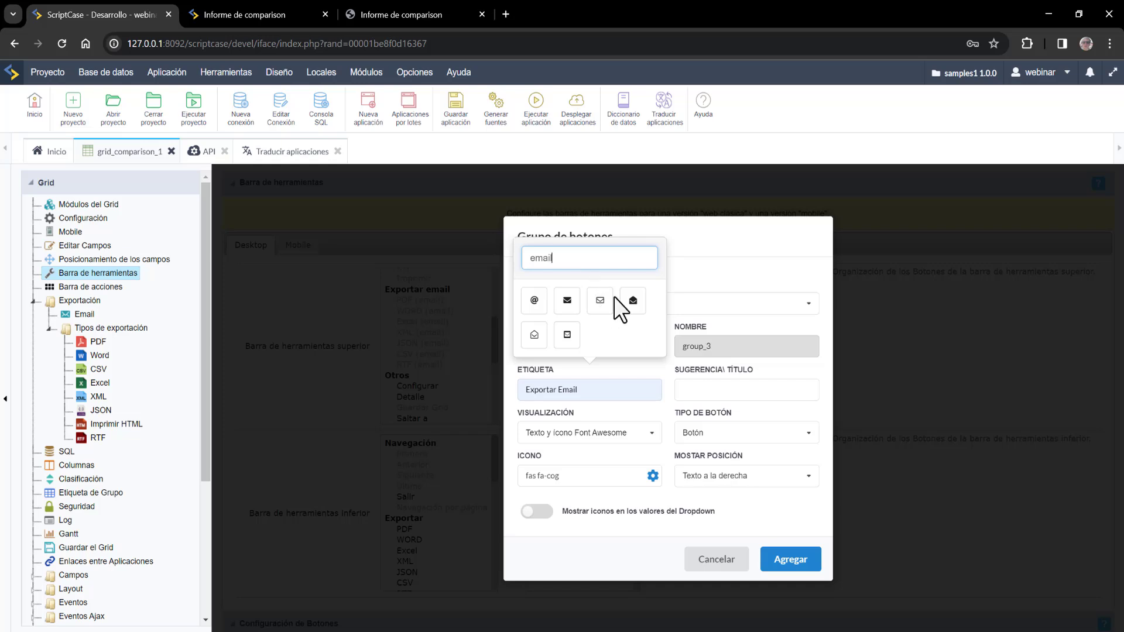
pyautogui.click(601, 301)
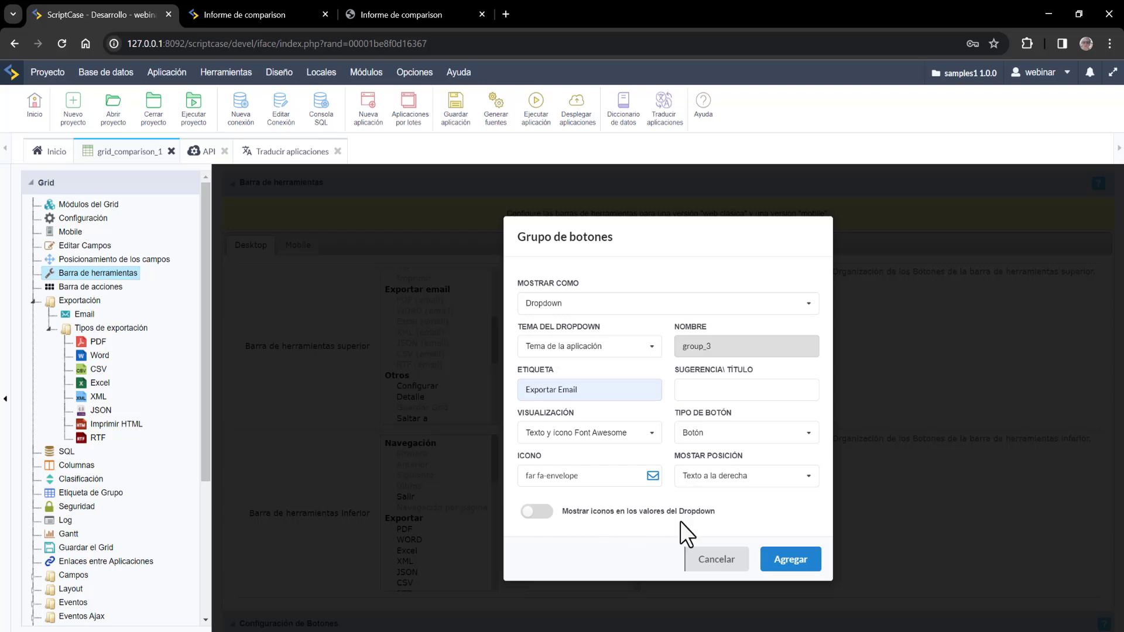
pyautogui.click(788, 563)
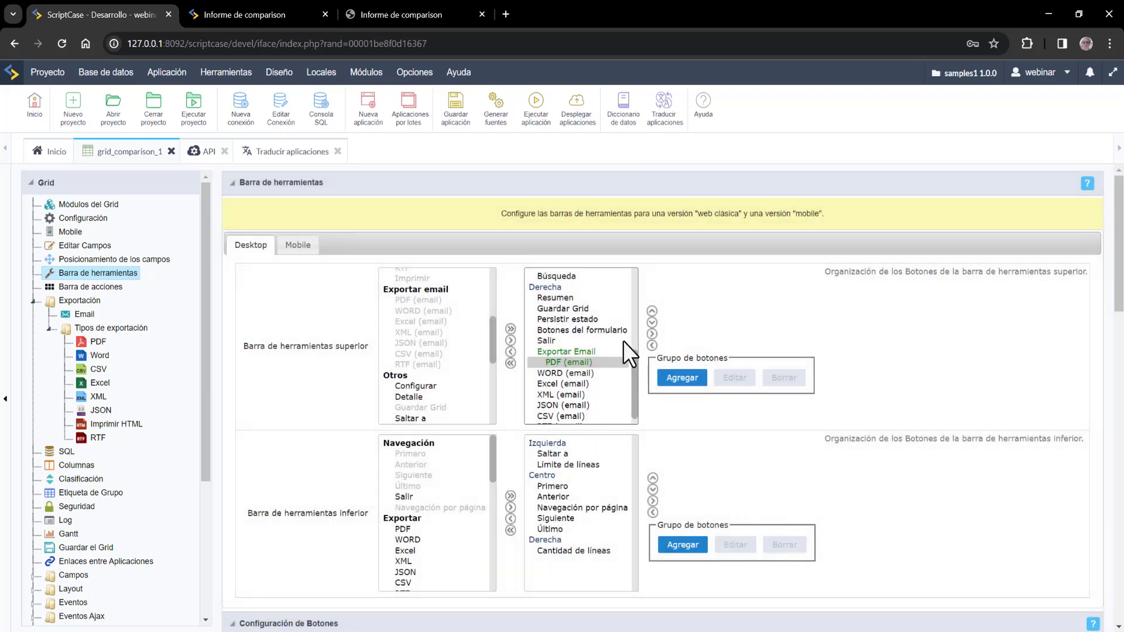
# - Nest WORD (email) through RTF (email) under the Exportar Email group
pyautogui.click(575, 375)
pyautogui.scroll(-1, 575, 397)
pyautogui.keyDown('shift'); pyautogui.click(571, 414); pyautogui.keyUp('shift')
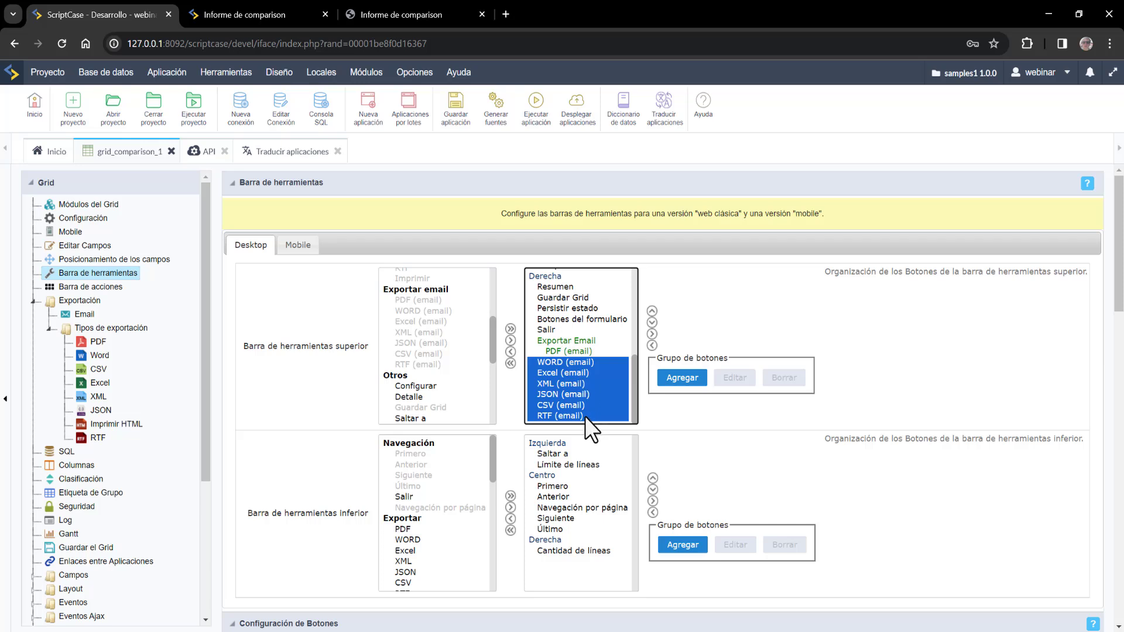
pyautogui.click(653, 334)
pyautogui.click(580, 342)
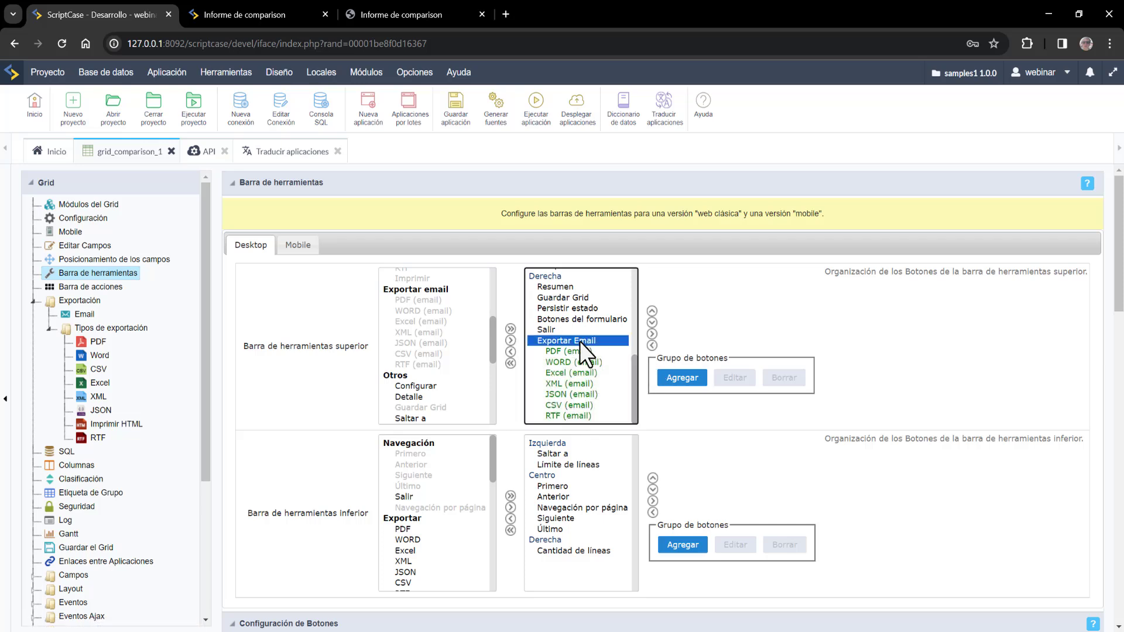
pyautogui.keyDown('shift'); pyautogui.click(578, 413); pyautogui.keyUp('shift')
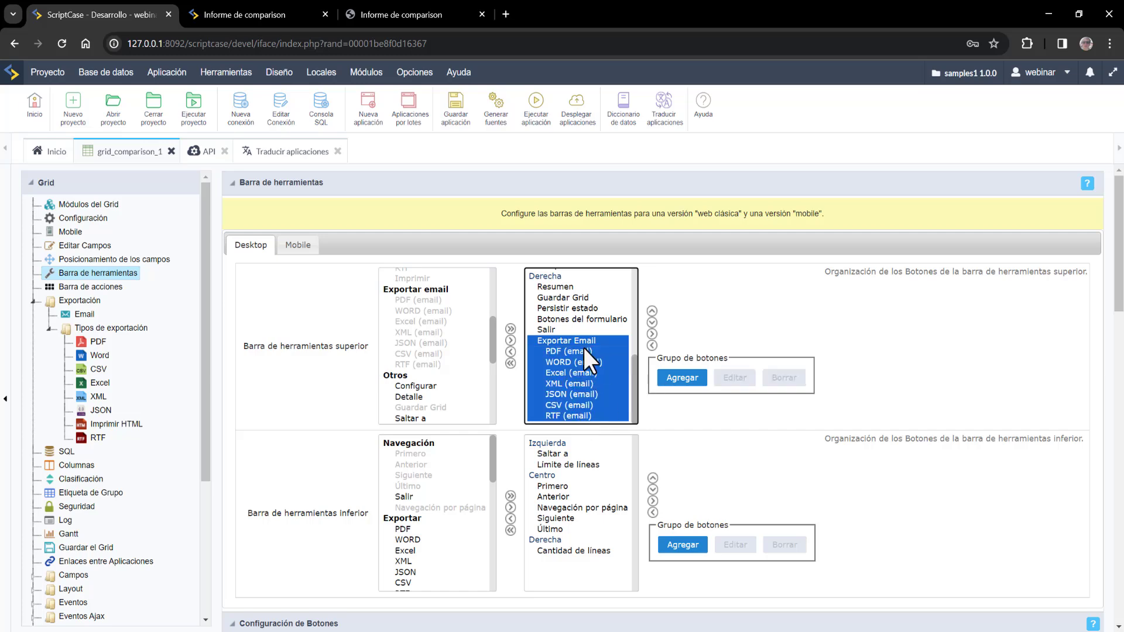
# - Move Exportar Email above Salir and save the grid application
pyautogui.scroll(-3, 589, 334)
pyautogui.scroll(3, 609, 337)
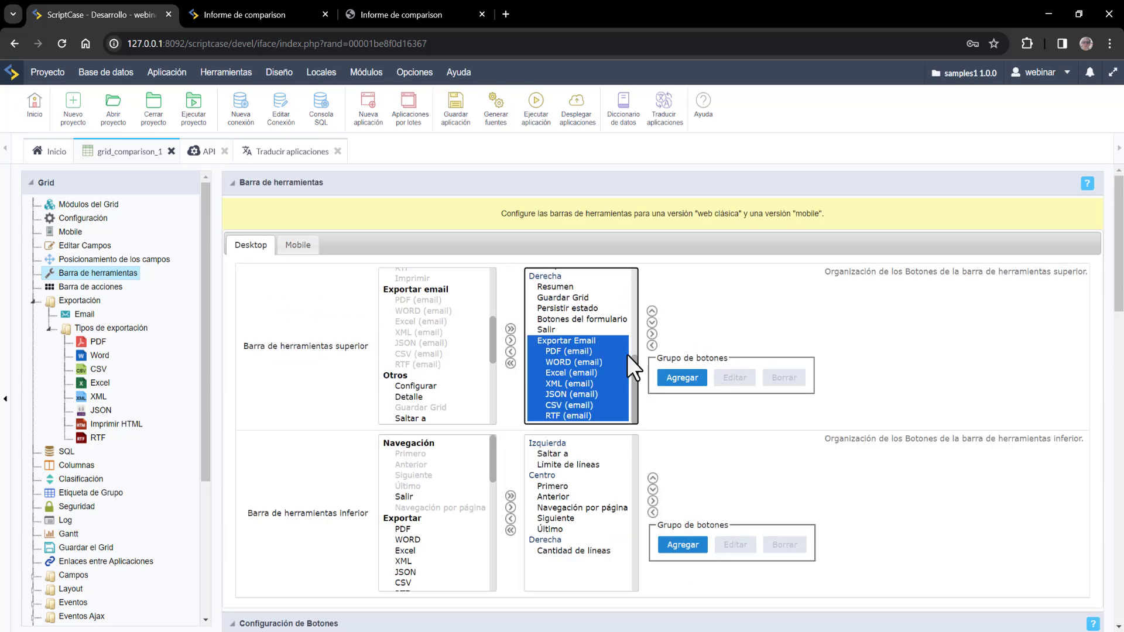
pyautogui.click(652, 311)
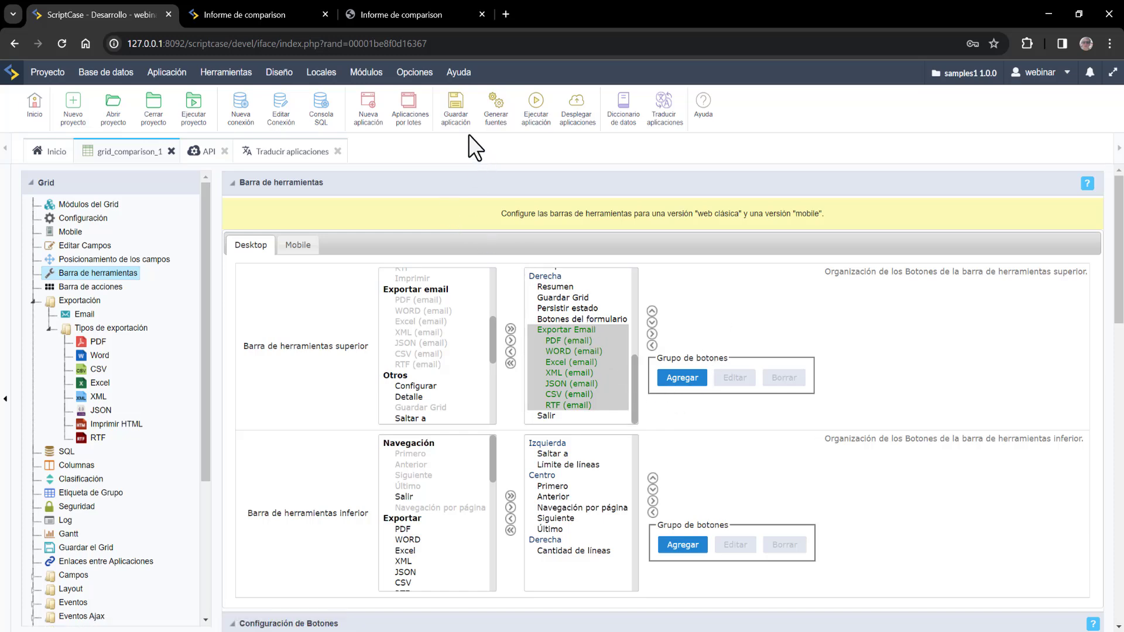
pyautogui.click(456, 106)
# - Run the report and open PDF (email) export's Seleccionar columnas
pyautogui.click(554, 114)
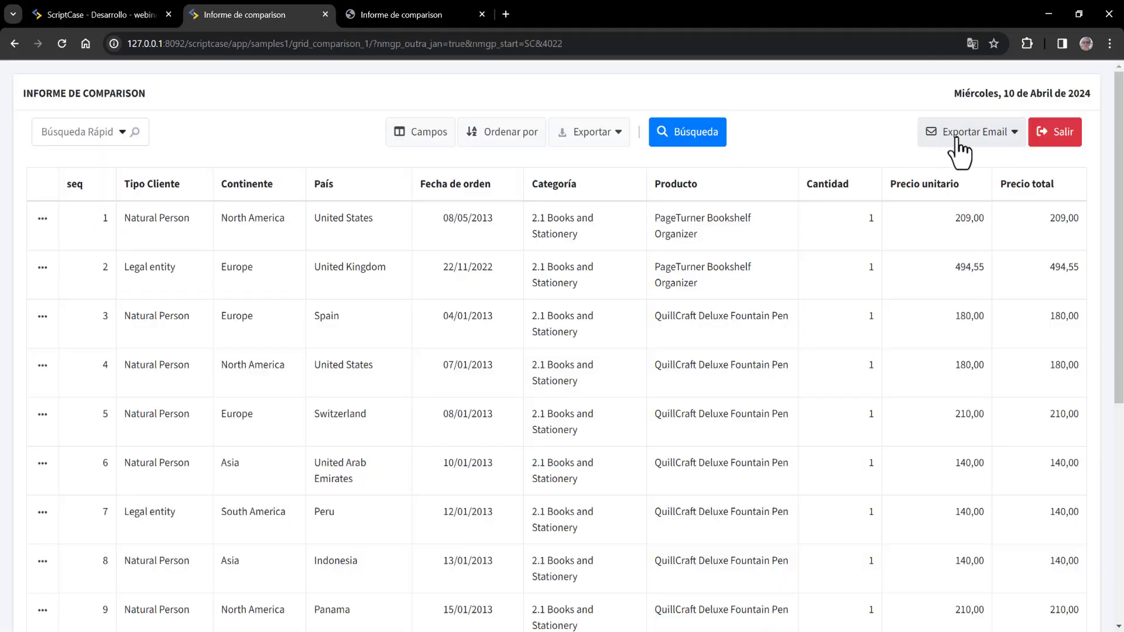
pyautogui.click(1013, 139)
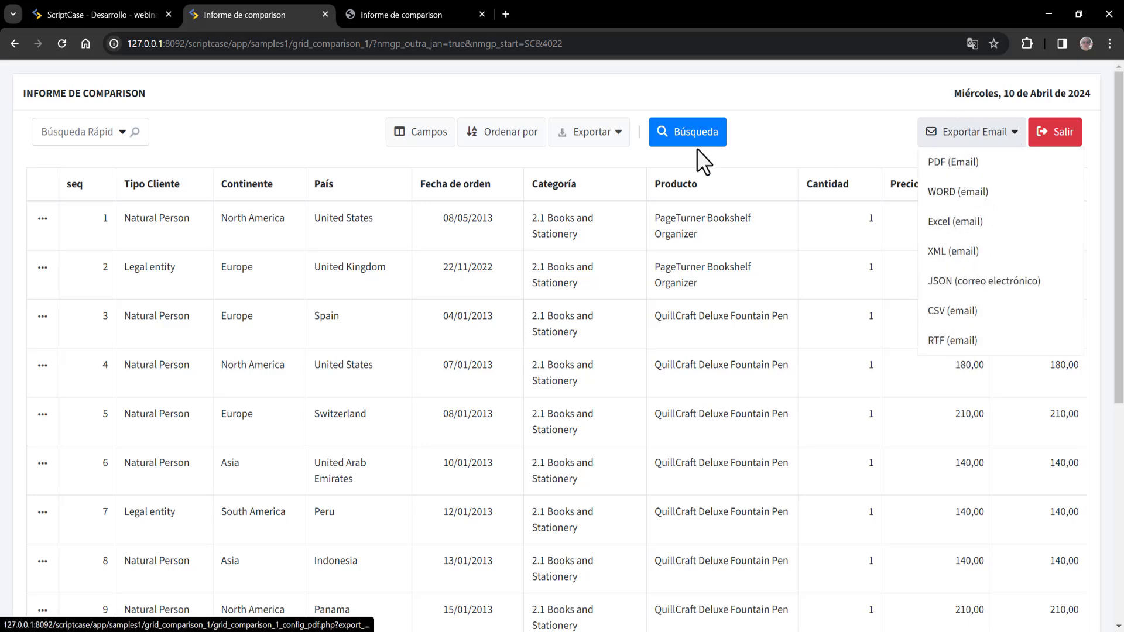
pyautogui.click(970, 167)
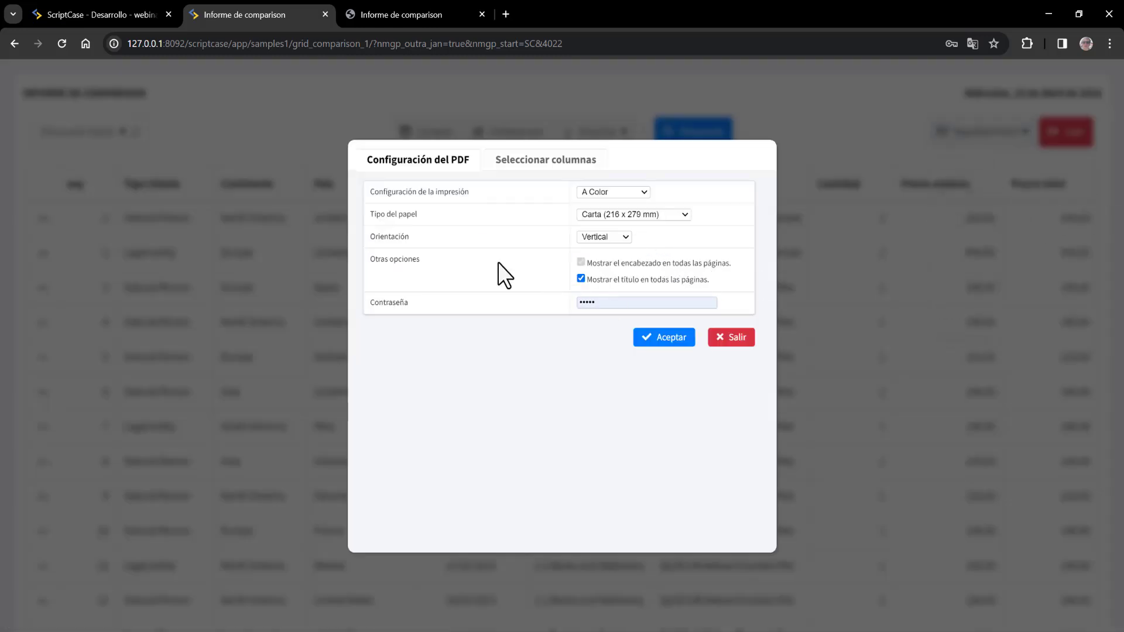
pyautogui.click(557, 159)
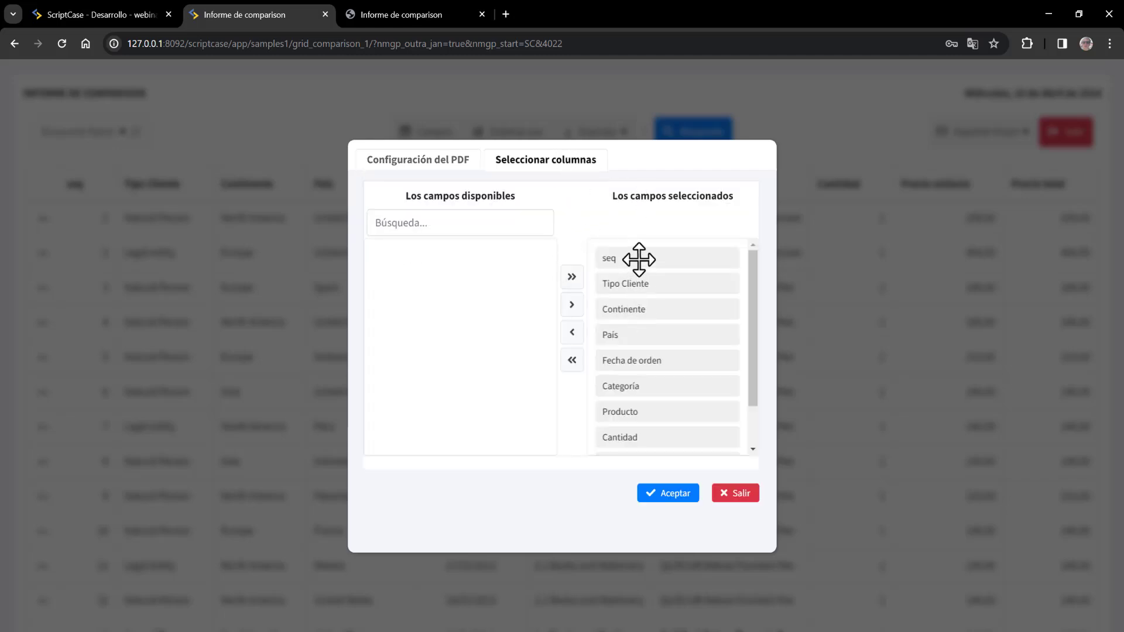
# - Remove seq, Precio unitario, Categoría and Continente from the exported columns
pyautogui.moveTo(638, 255); pyautogui.dragTo(481, 263)
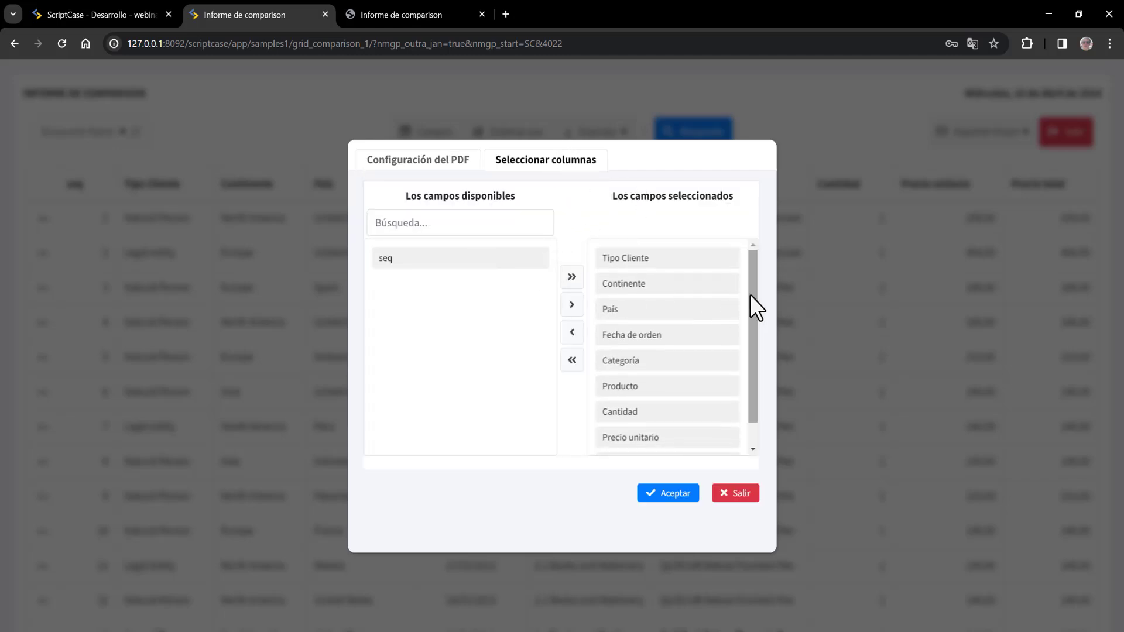
pyautogui.scroll(-1, 744, 340)
pyautogui.moveTo(635, 412); pyautogui.dragTo(434, 304)
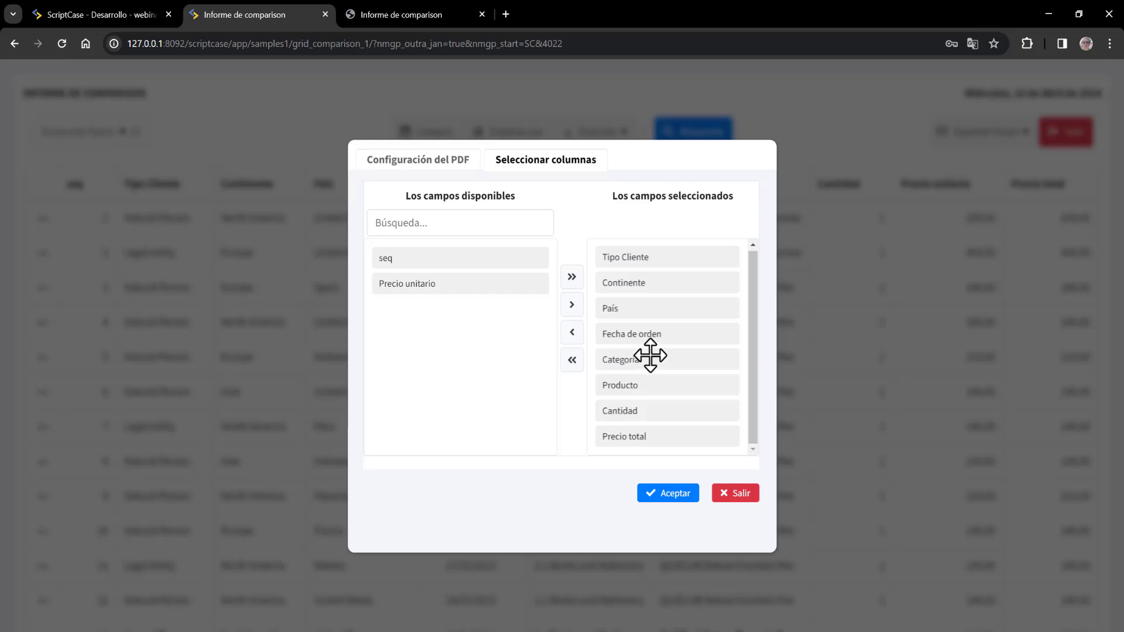
pyautogui.moveTo(648, 356); pyautogui.dragTo(448, 331)
pyautogui.moveTo(658, 279); pyautogui.dragTo(468, 348)
# - Confirm the column choices and review the prefilled Enviar adjunto email form
pyautogui.click(672, 493)
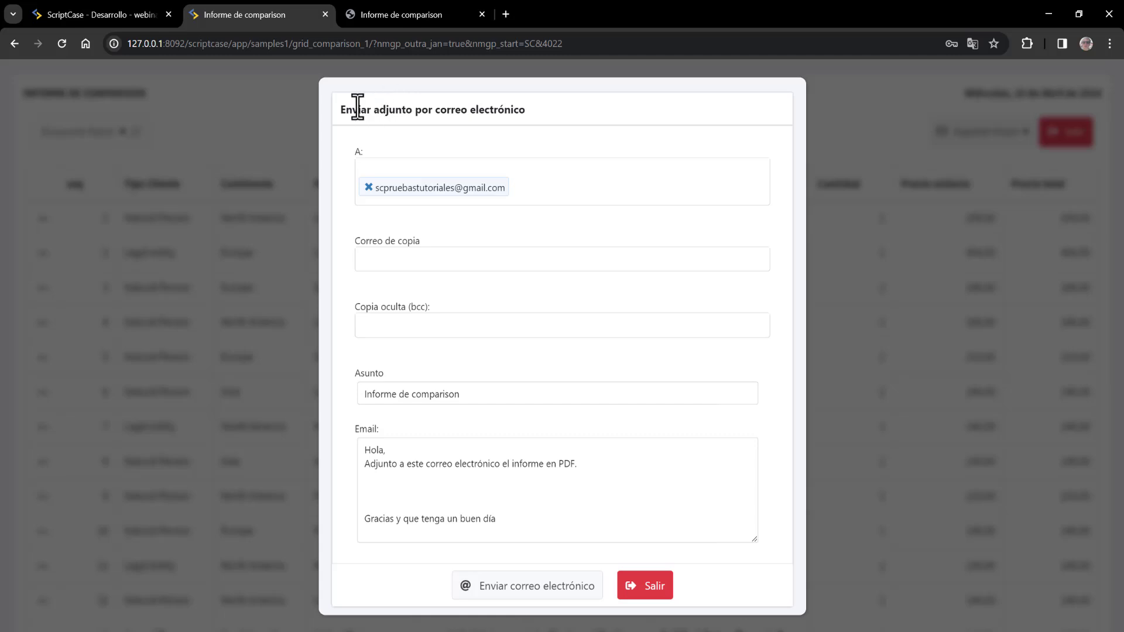
pyautogui.moveTo(352, 109); pyautogui.dragTo(535, 109)
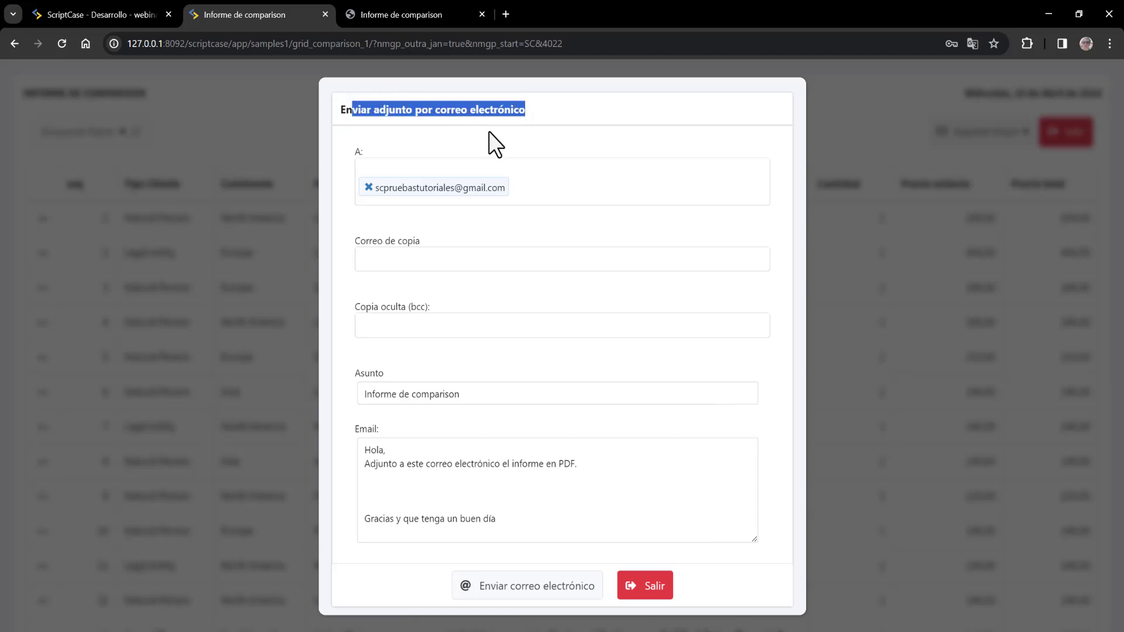
pyautogui.click(359, 152)
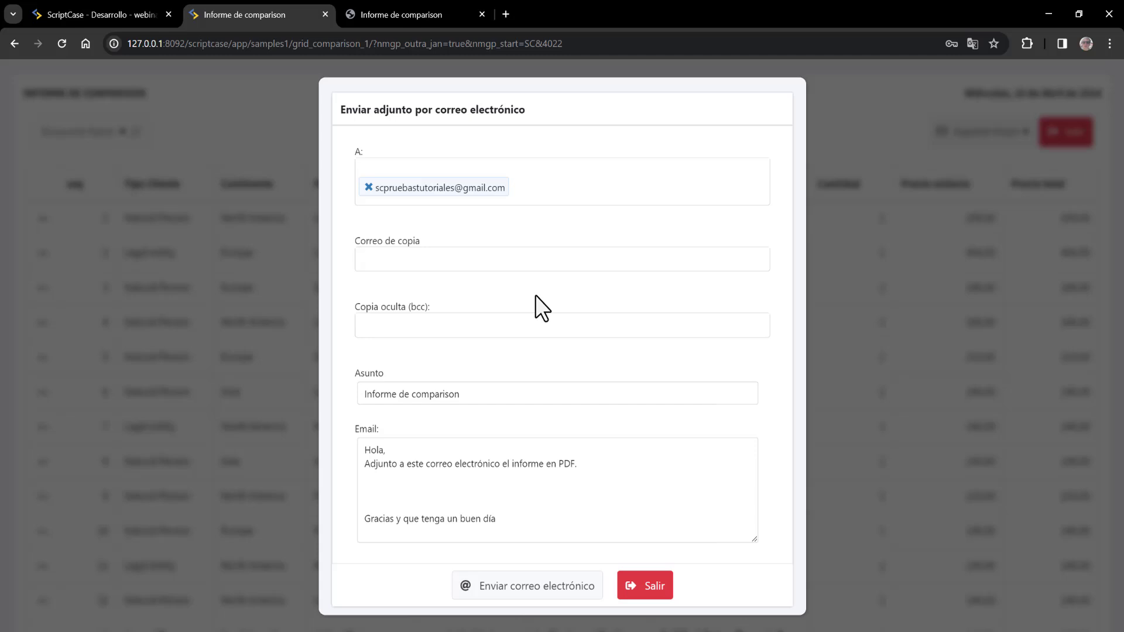
pyautogui.click(384, 327)
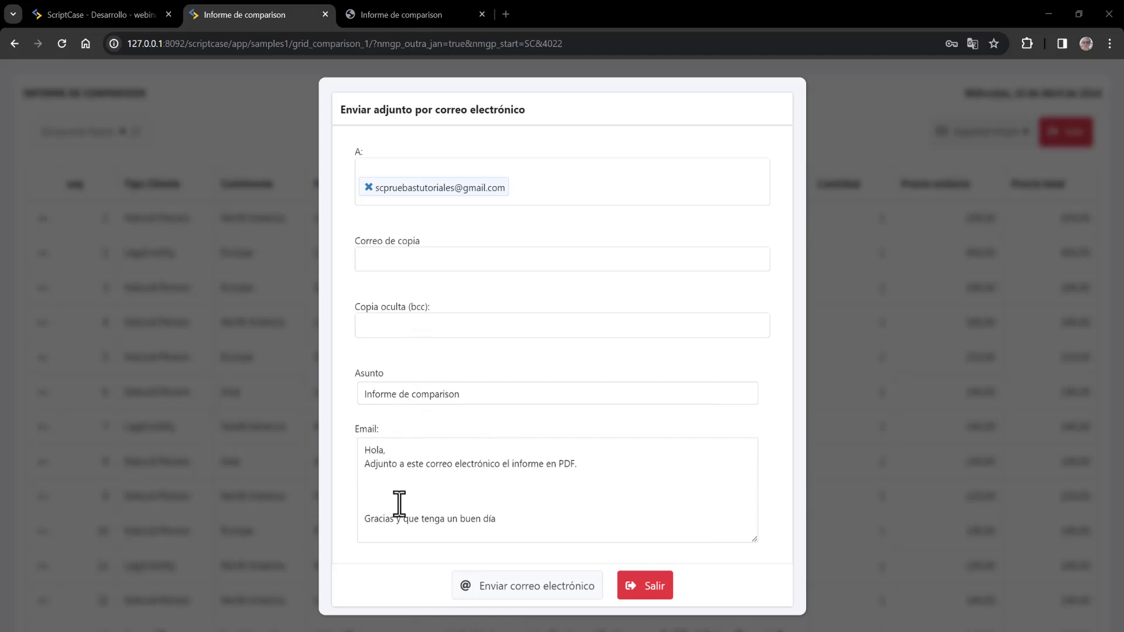
# - Change the message's closing line to 'Gracias, un cordial saludo.'
pyautogui.click(517, 519)
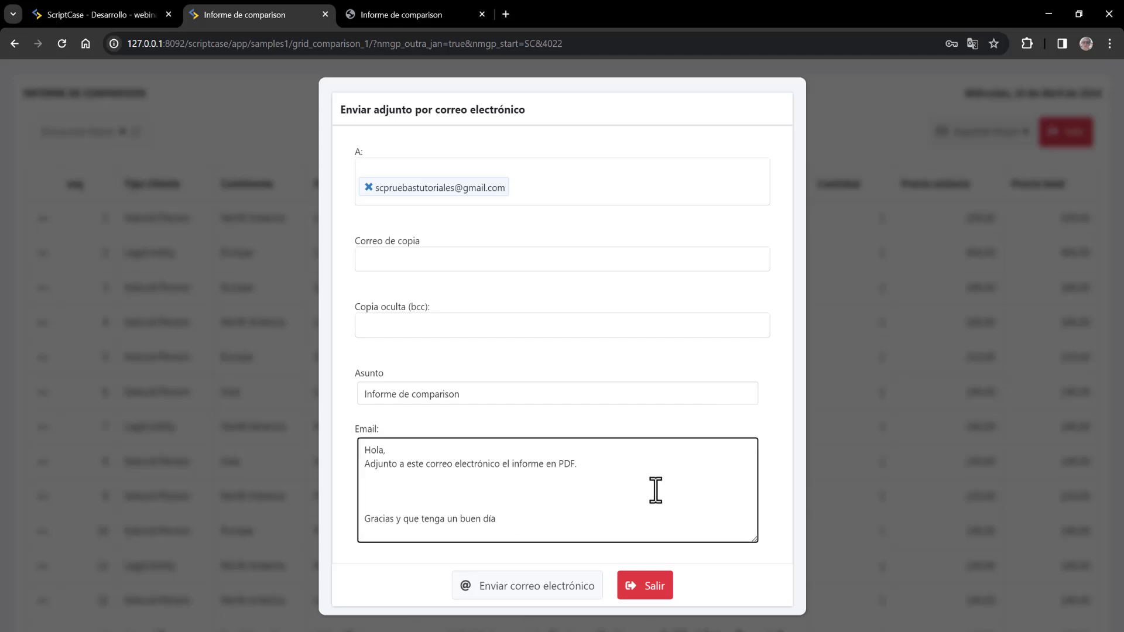
pyautogui.moveTo(527, 519); pyautogui.dragTo(402, 522)
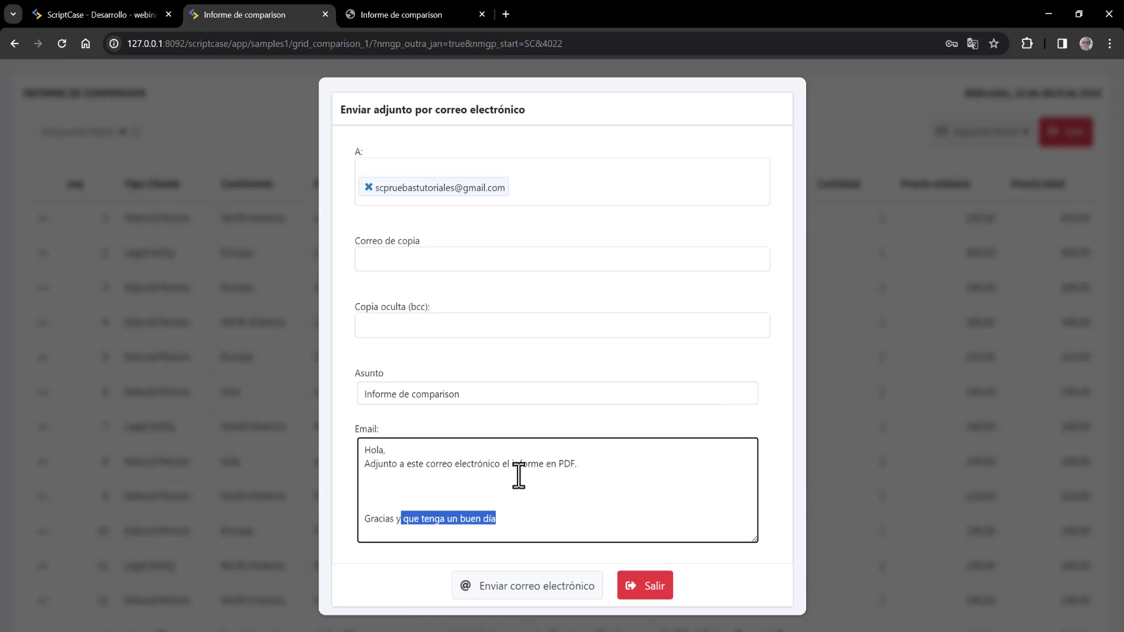
pyautogui.press('BackSpace')
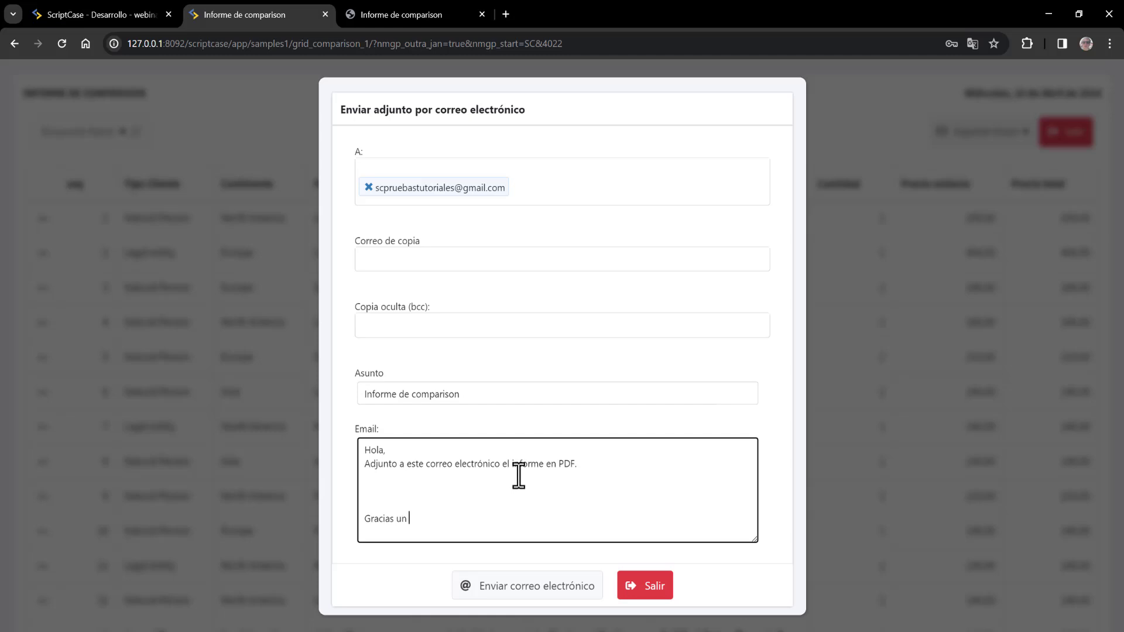
pyautogui.write('un cordial saludo.')
# - Send the report email and open the received 'Informe de comparison' message in Gmail
pyautogui.click(504, 591)
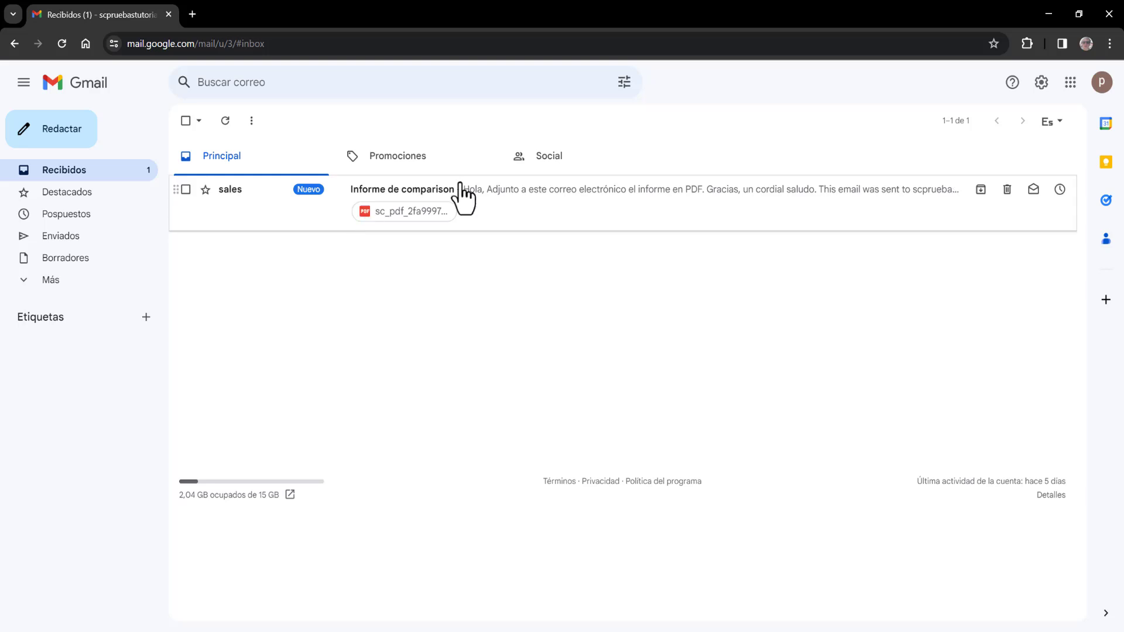
pyautogui.click(544, 196)
pyautogui.scroll(-2, 554, 222)
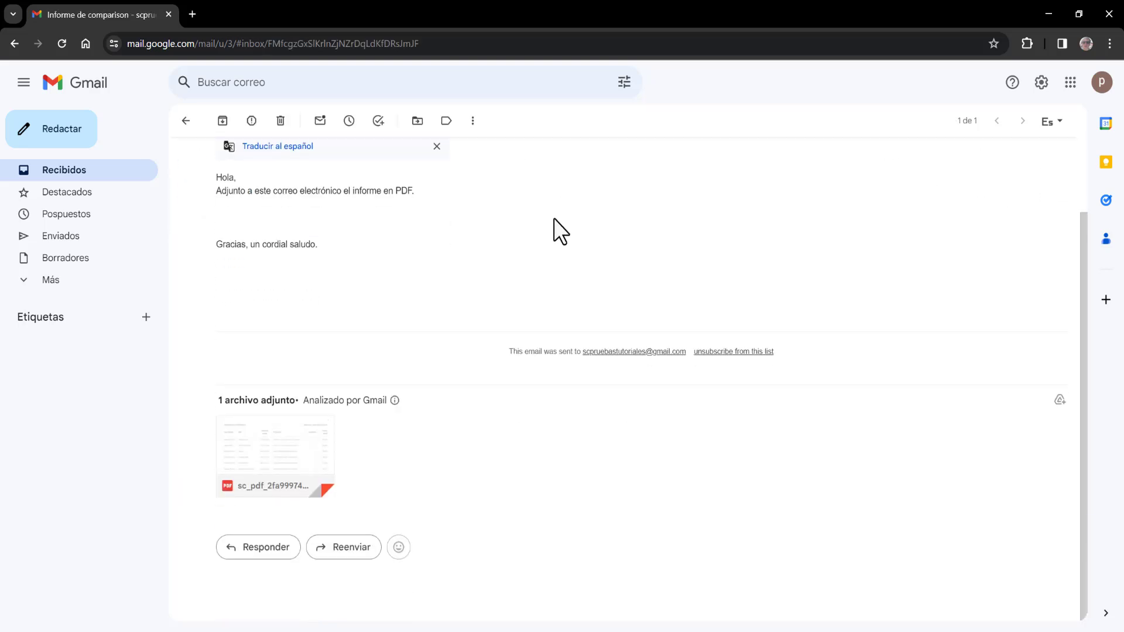
pyautogui.scroll(2, 489, 319)
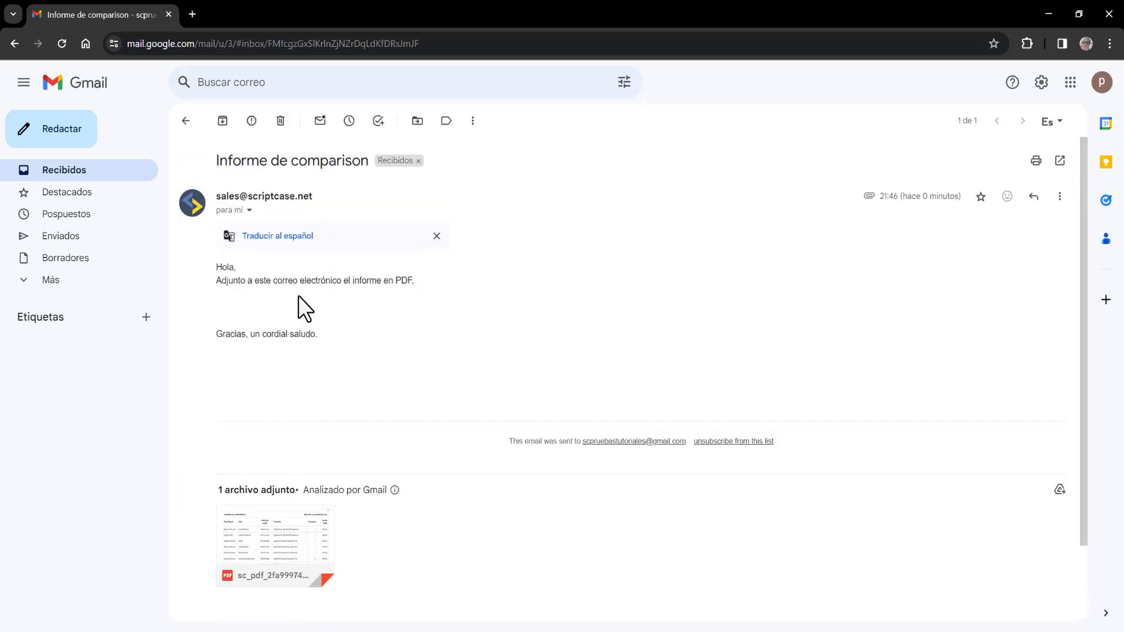
# - Preview the attached 155-page comparison PDF, scroll through it and close the viewer
pyautogui.click(271, 539)
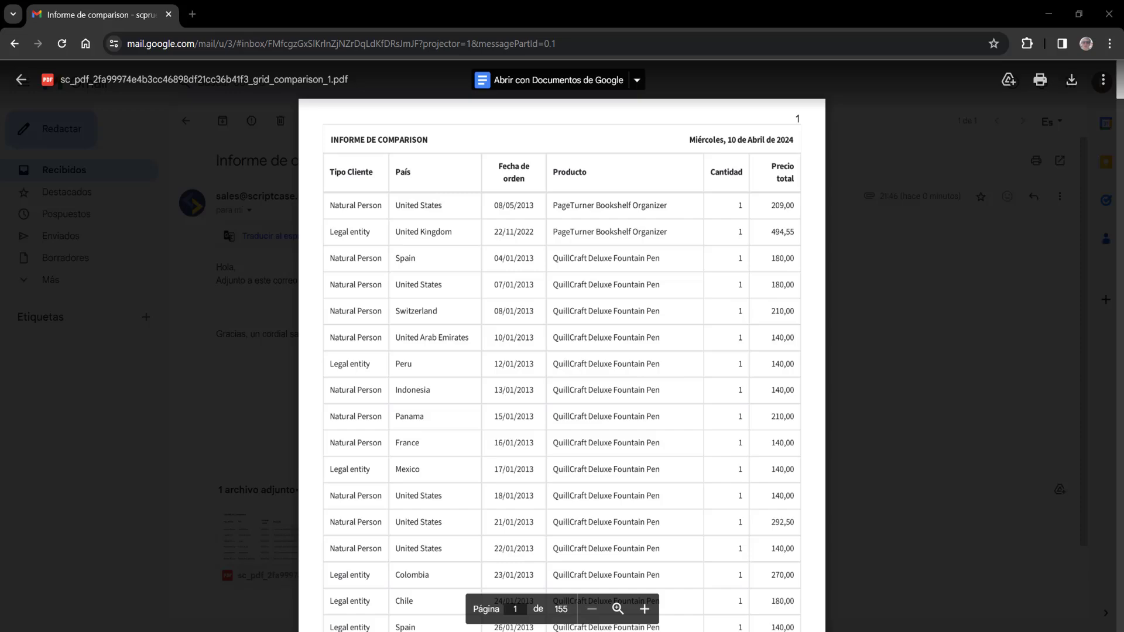
pyautogui.moveTo(1122, 90)
pyautogui.mouseDown()
pyautogui.moveTo(1118, 147)
pyautogui.moveTo(1113, 87)
pyautogui.mouseUp()
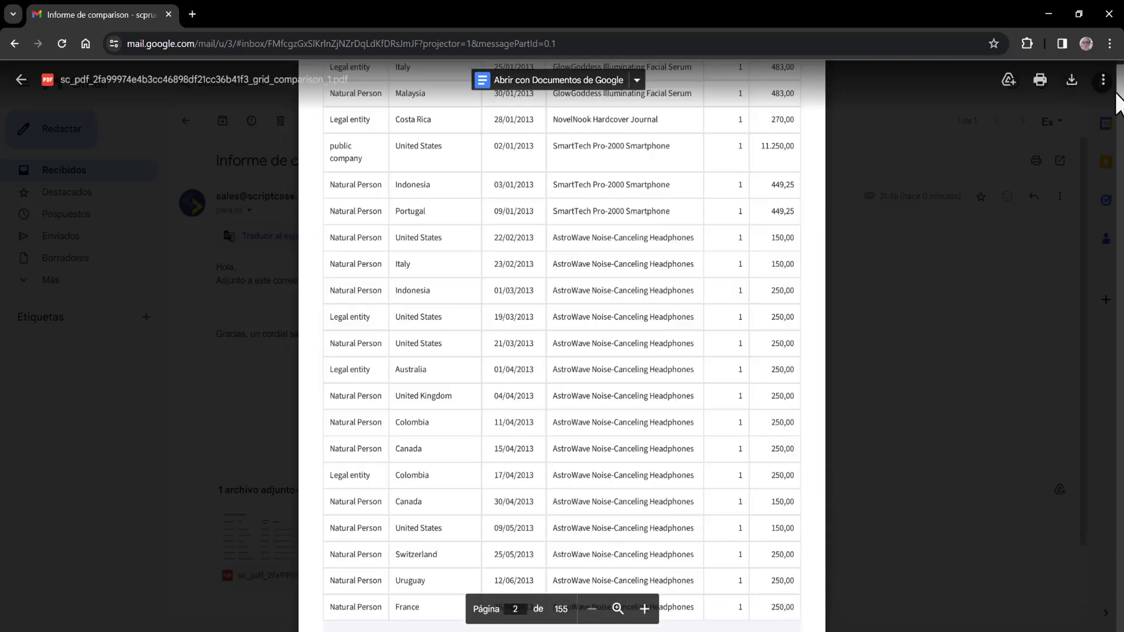
pyautogui.scroll(6, 783, 276)
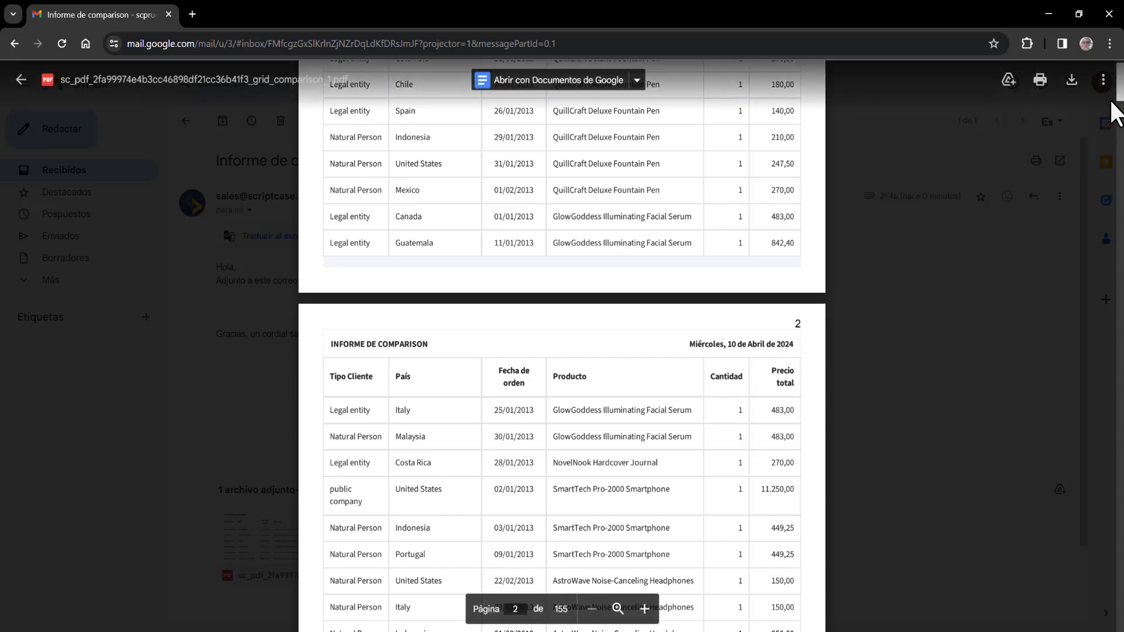
pyautogui.moveTo(1120, 93); pyautogui.dragTo(1118, 515)
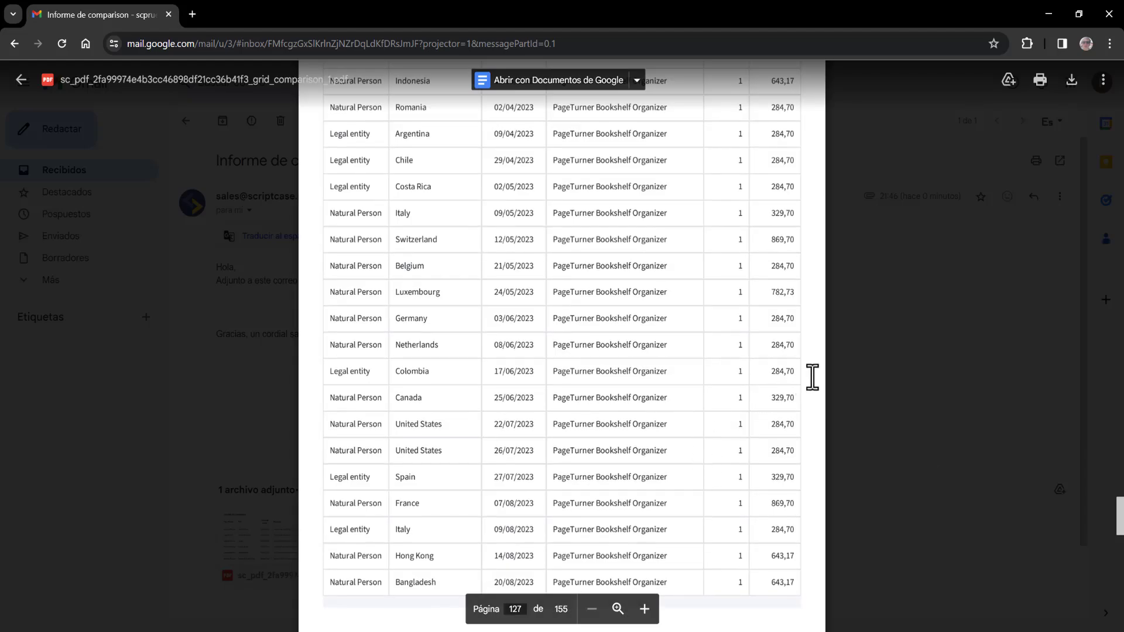
pyautogui.click(867, 373)
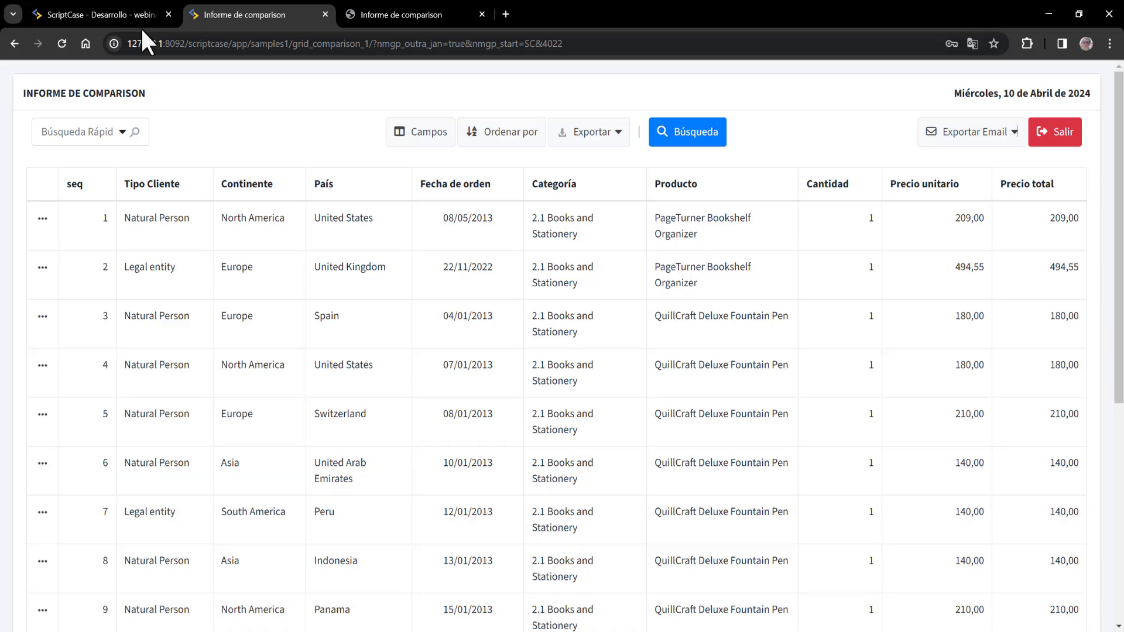
# - Back in ScriptCase, close the old comparison report tabs and the API tab
pyautogui.click(116, 6)
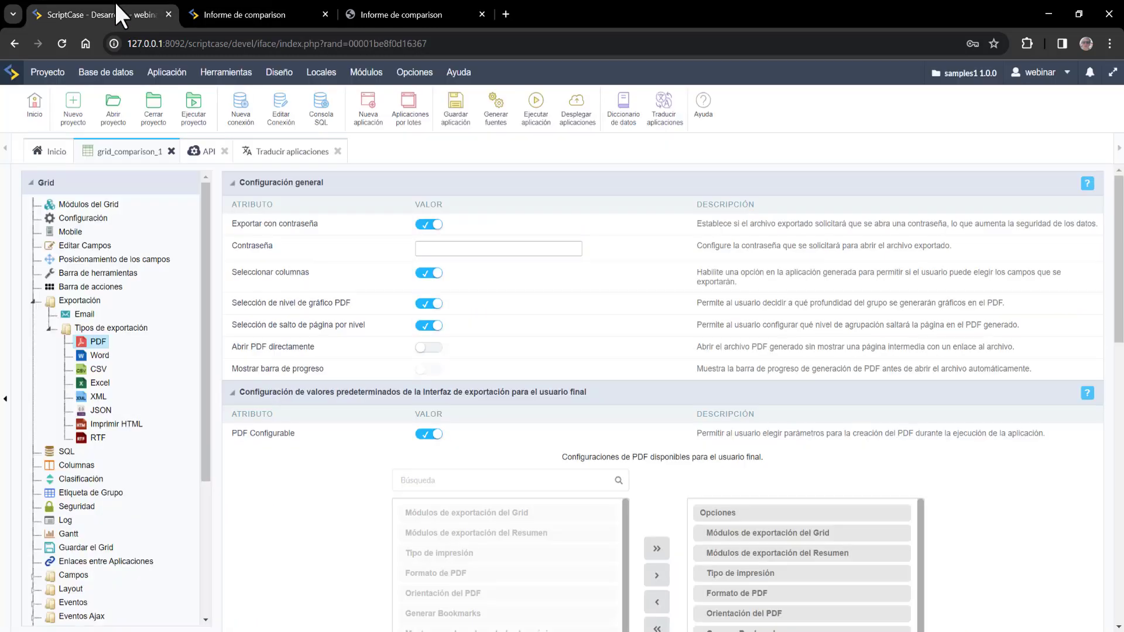
pyautogui.moveTo(226, 72)
pyautogui.click(325, 14)
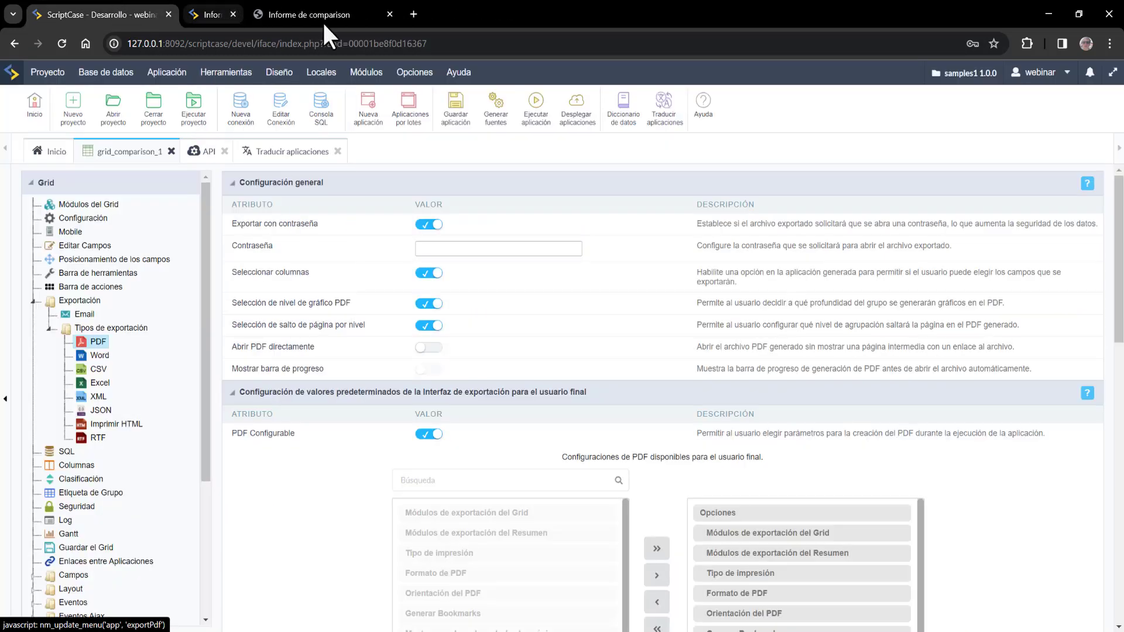
pyautogui.click(325, 14)
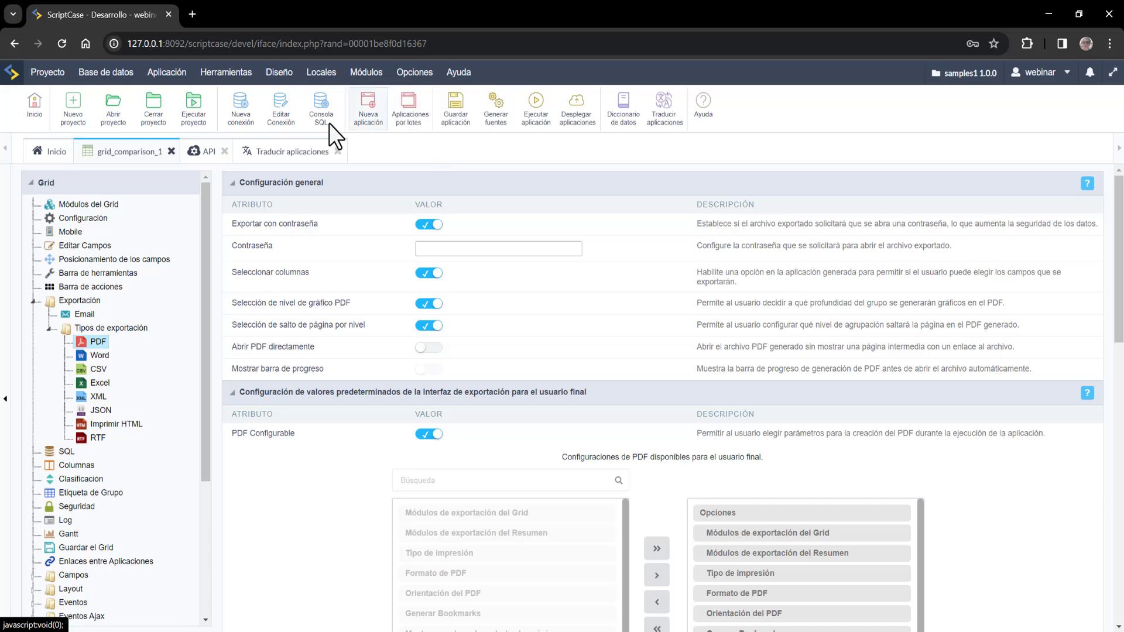
pyautogui.click(225, 151)
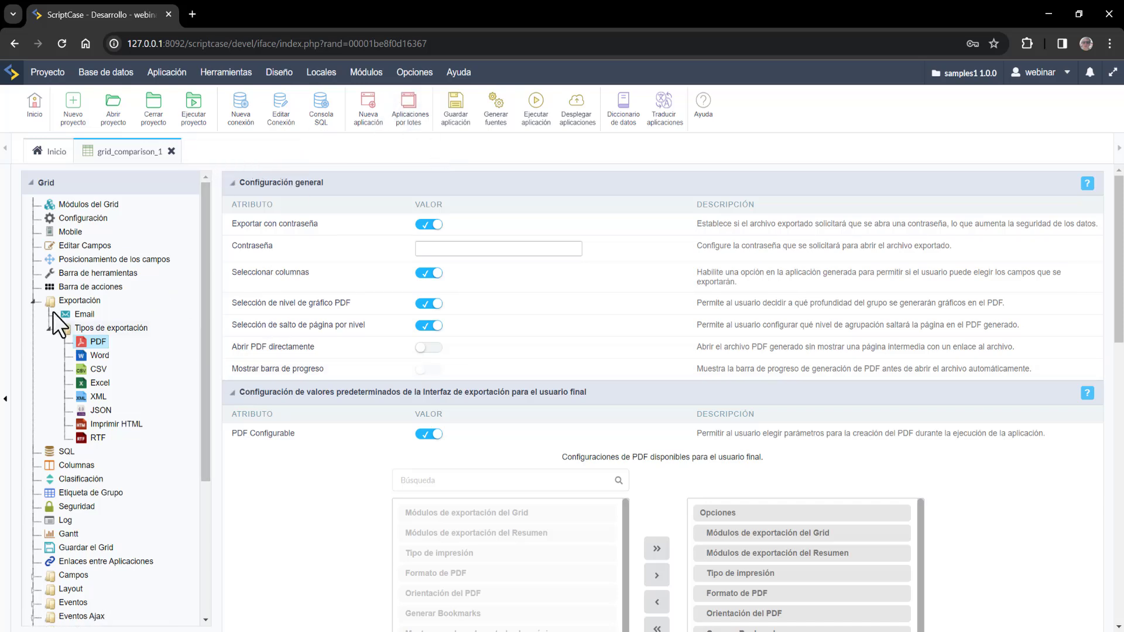
# - Collapse Exportación and expand Agrupación in the settings tree to reach Agrupación estática
pyautogui.click(33, 301)
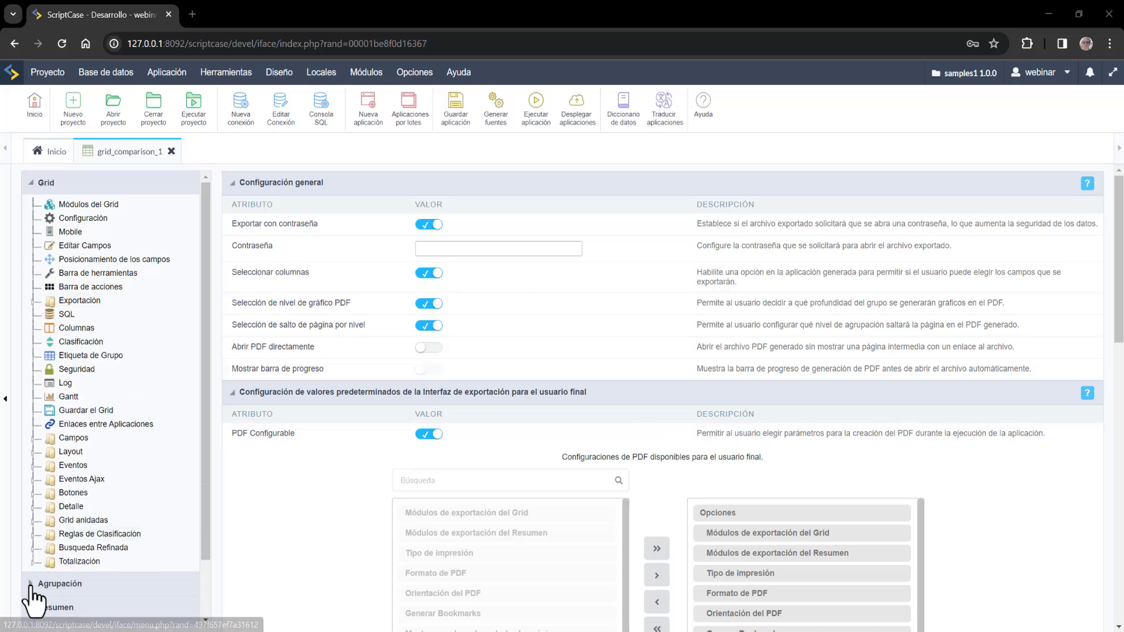
pyautogui.click(31, 584)
pyautogui.scroll(-2, 169, 349)
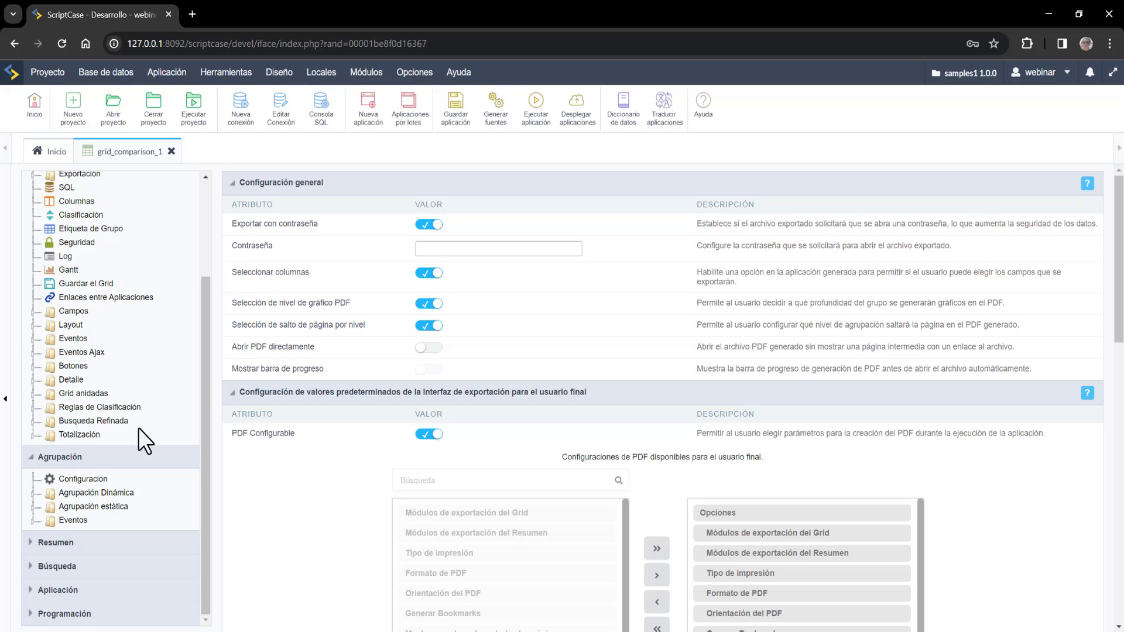
pyautogui.click(113, 494)
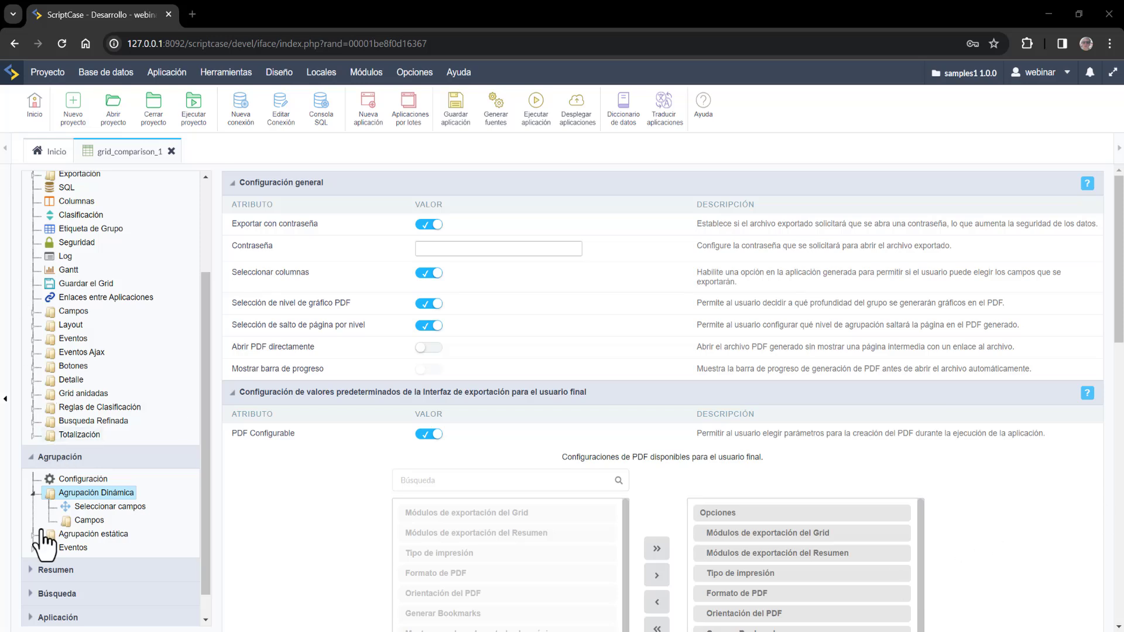
pyautogui.click(31, 493)
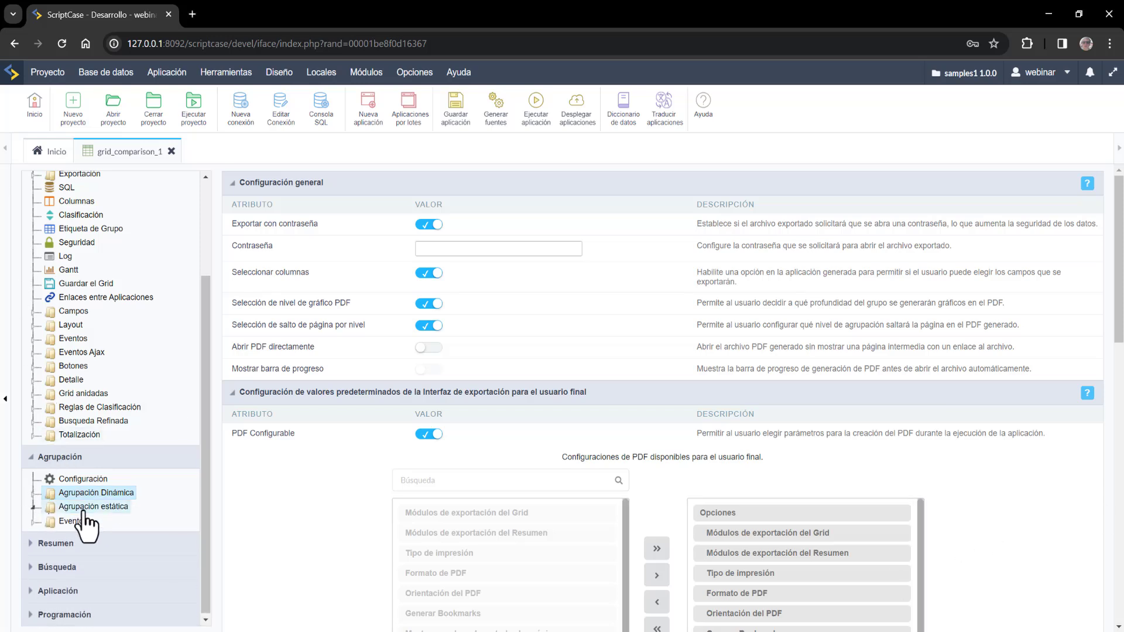
pyautogui.click(91, 507)
# - Save a new TypeClient grouping: Suma of Qty and TotalPrice in grid, PriceUnit and TotalPrice in summary
pyautogui.click(112, 533)
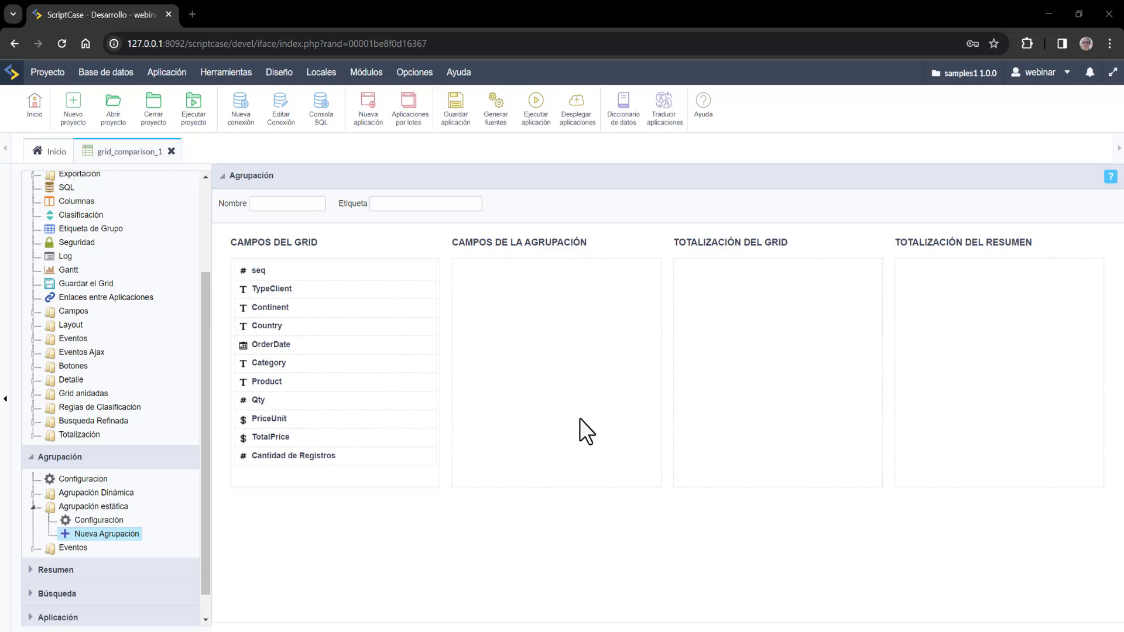
pyautogui.moveTo(344, 292); pyautogui.dragTo(527, 280)
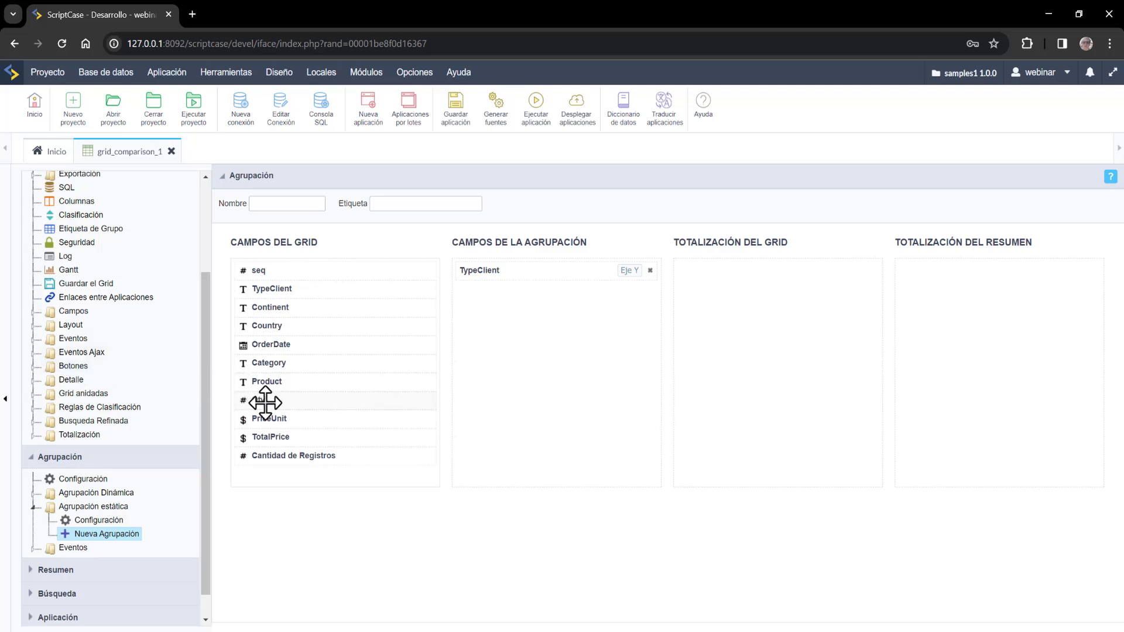
pyautogui.moveTo(264, 399); pyautogui.dragTo(715, 269)
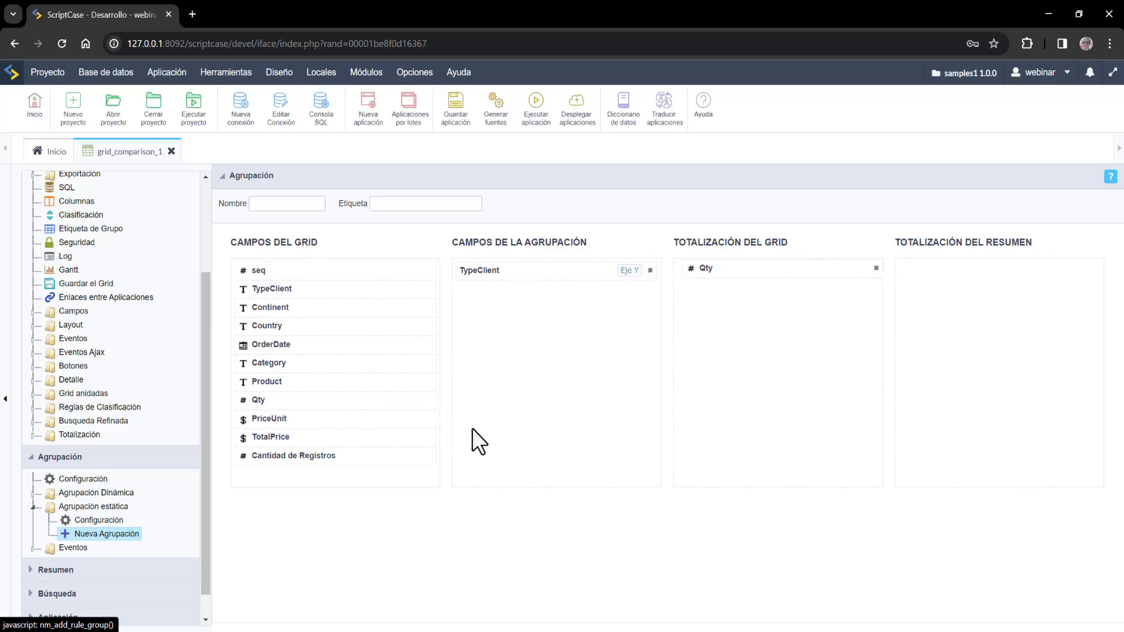
pyautogui.moveTo(290, 438); pyautogui.dragTo(736, 294)
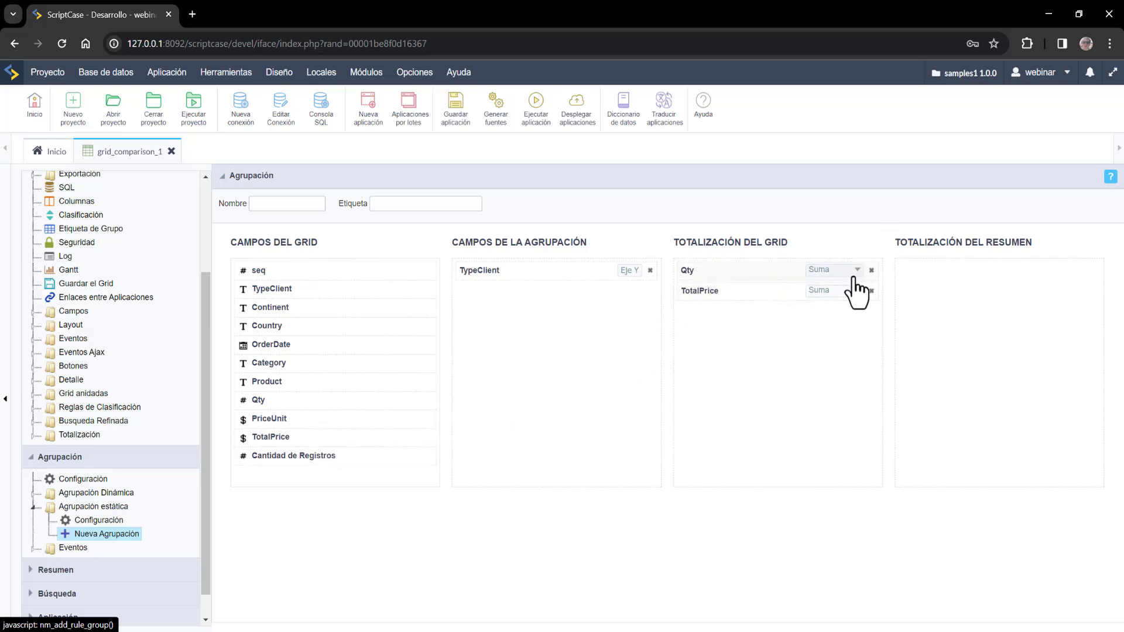
pyautogui.moveTo(301, 415); pyautogui.dragTo(959, 261)
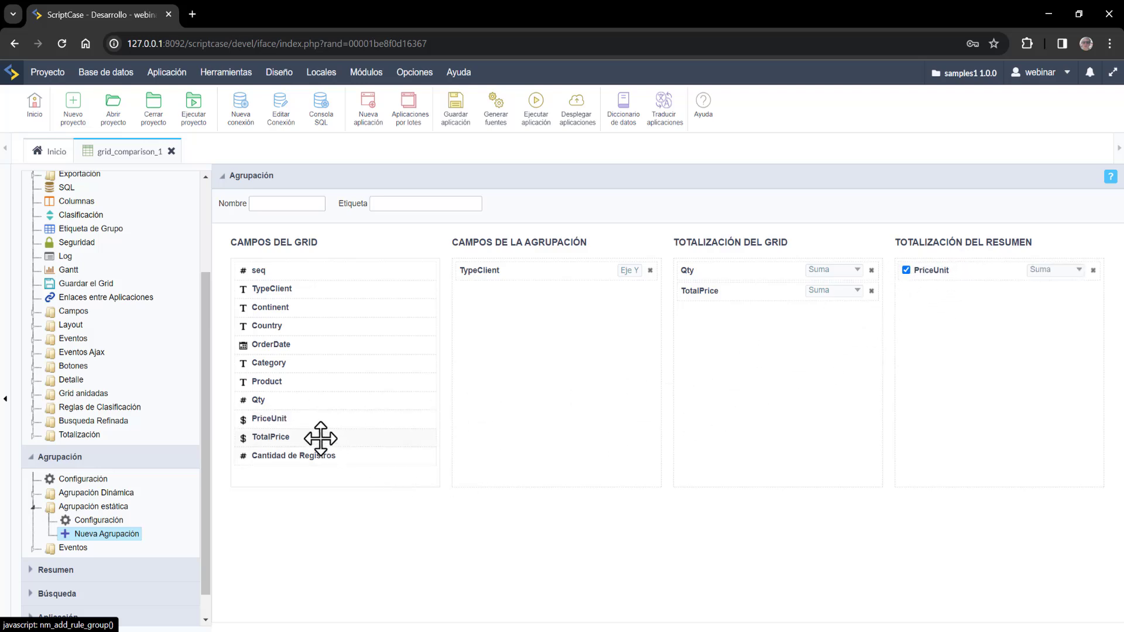
pyautogui.moveTo(318, 439); pyautogui.dragTo(975, 297)
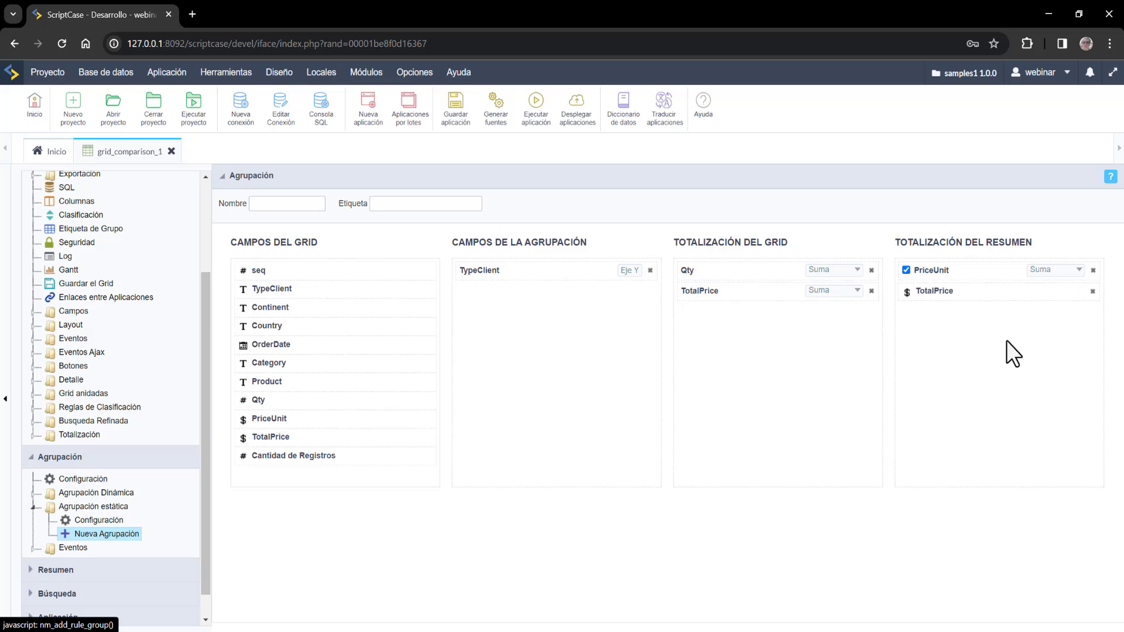
pyautogui.click(843, 275)
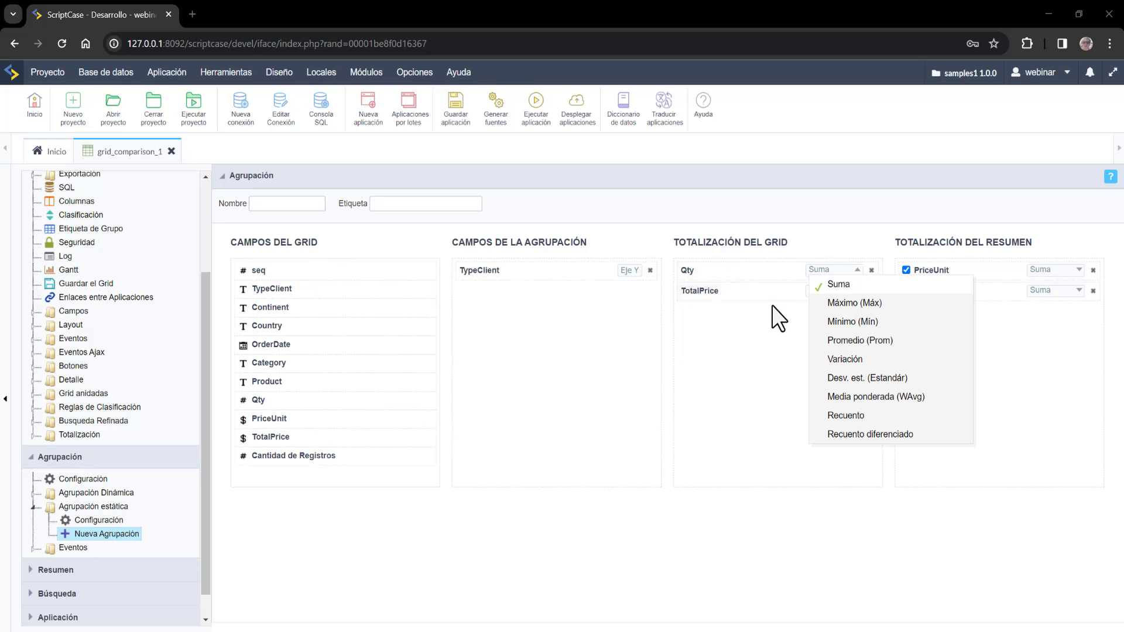
pyautogui.click(799, 328)
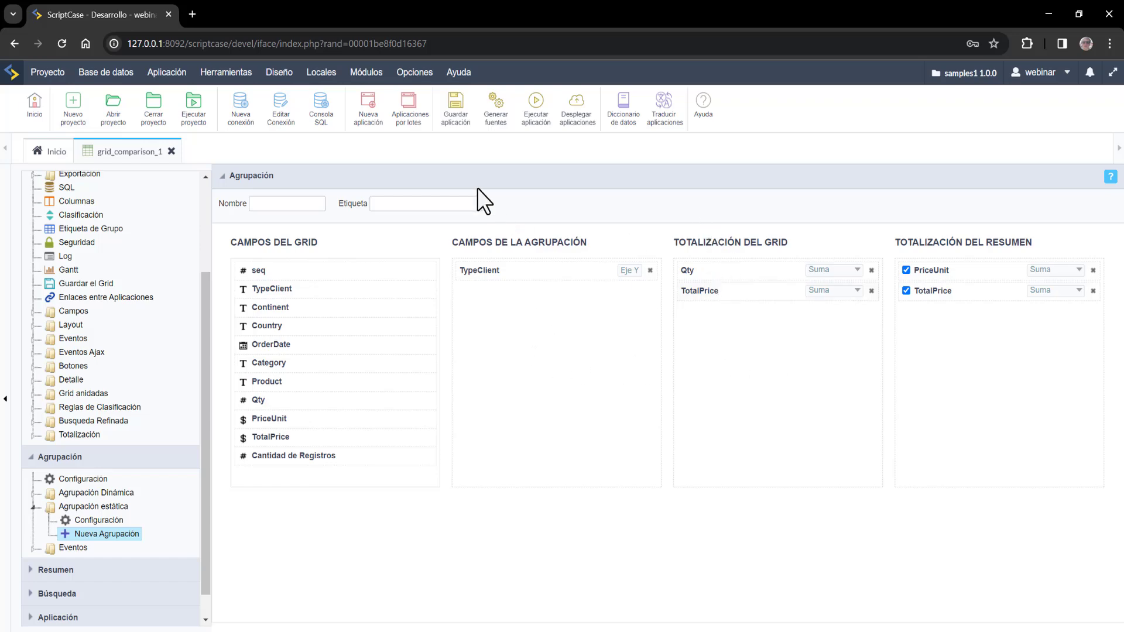
pyautogui.click(456, 111)
# - Run the grid and review the Legal entity orders under the Tipo Cliente heading
pyautogui.click(535, 117)
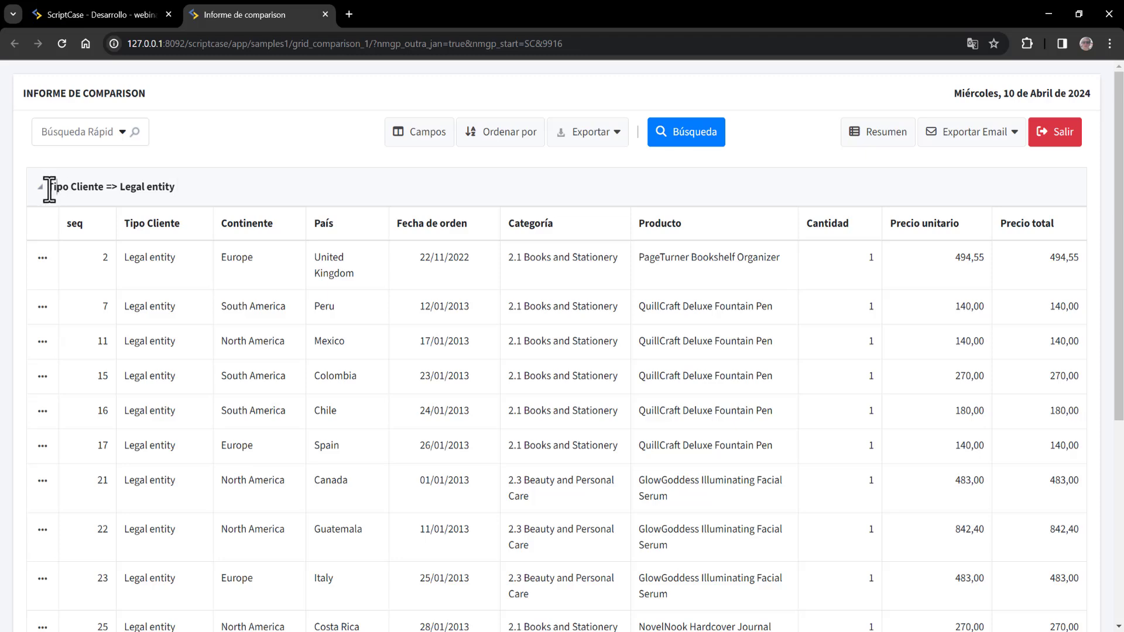
pyautogui.moveTo(49, 187); pyautogui.dragTo(183, 196)
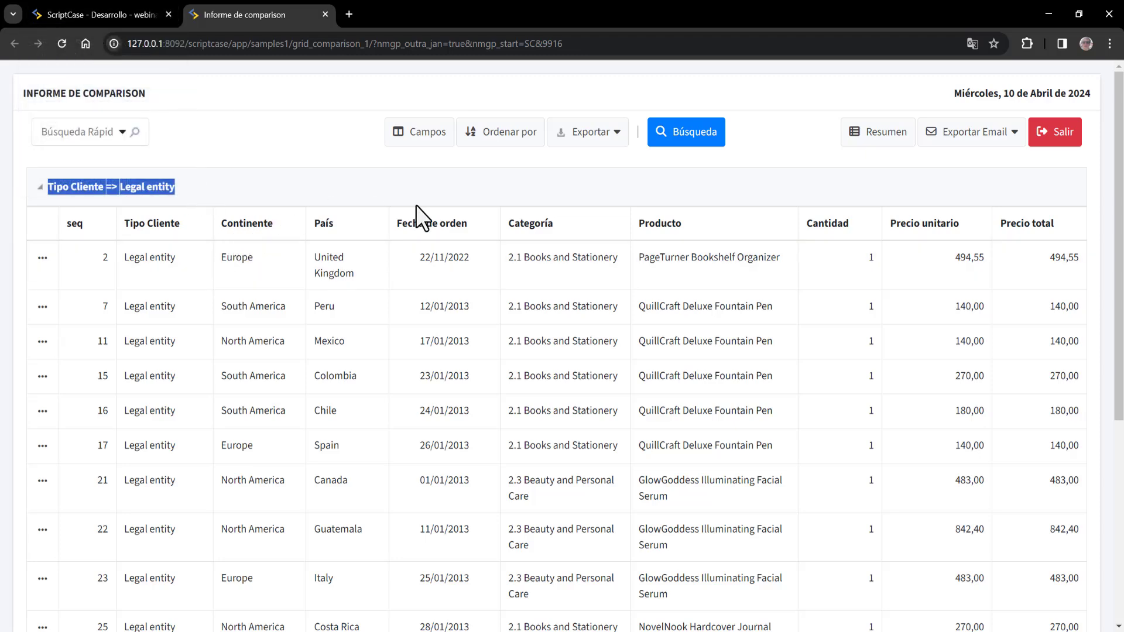
pyautogui.click(674, 179)
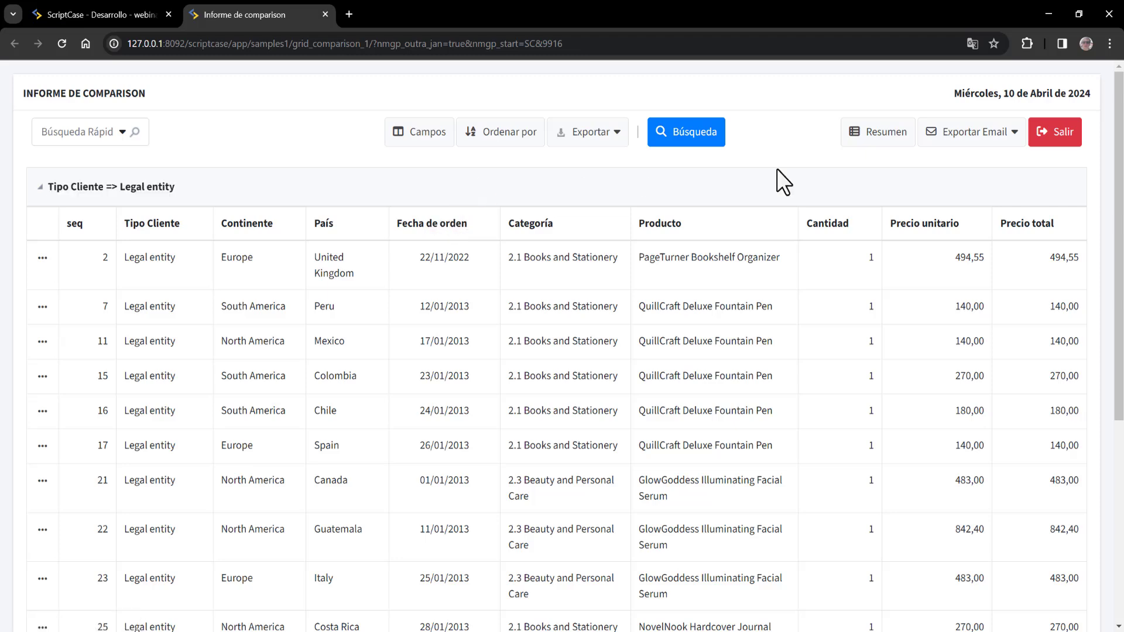
pyautogui.moveTo(1118, 141)
pyautogui.mouseDown()
pyautogui.moveTo(1118, 326)
pyautogui.moveTo(1118, 141)
pyautogui.mouseUp()
pyautogui.click(884, 150)
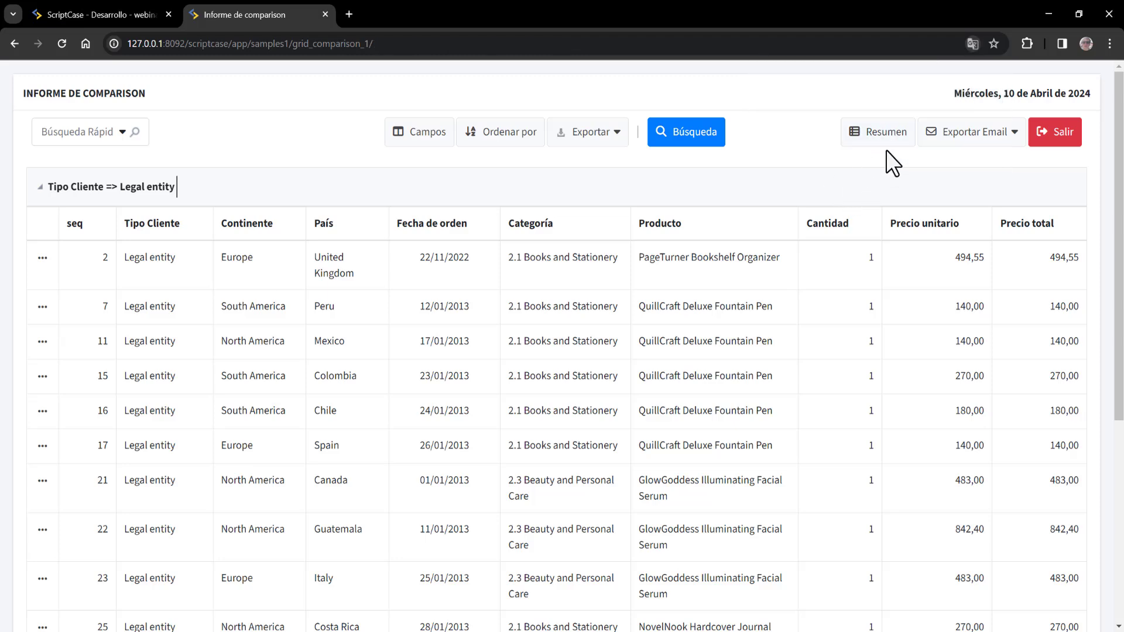
# - Load the Resumen and highlight quantities 234, 937, 2.102 and Natural Person total 1.257.339,28
pyautogui.click(886, 150)
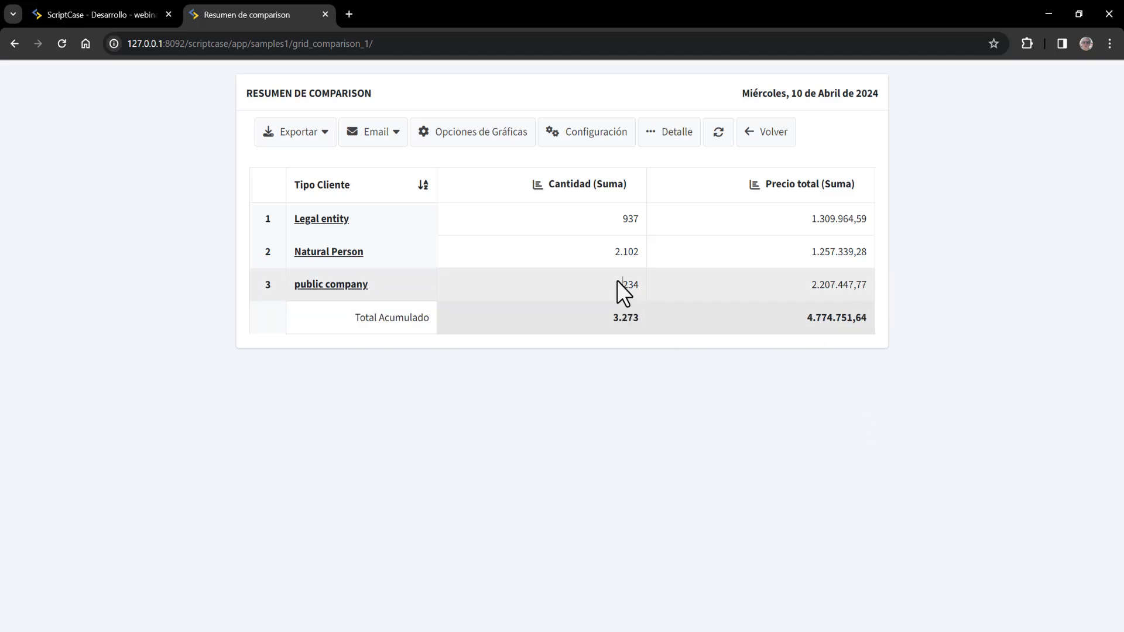
pyautogui.moveTo(617, 280); pyautogui.dragTo(644, 279)
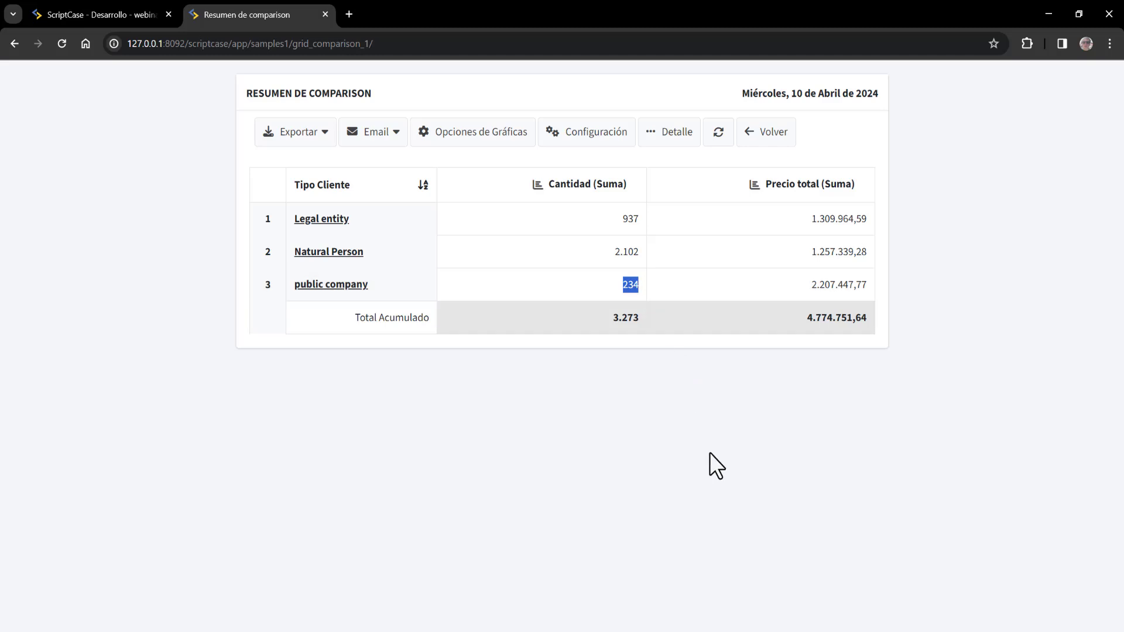
pyautogui.moveTo(808, 284); pyautogui.dragTo(869, 284)
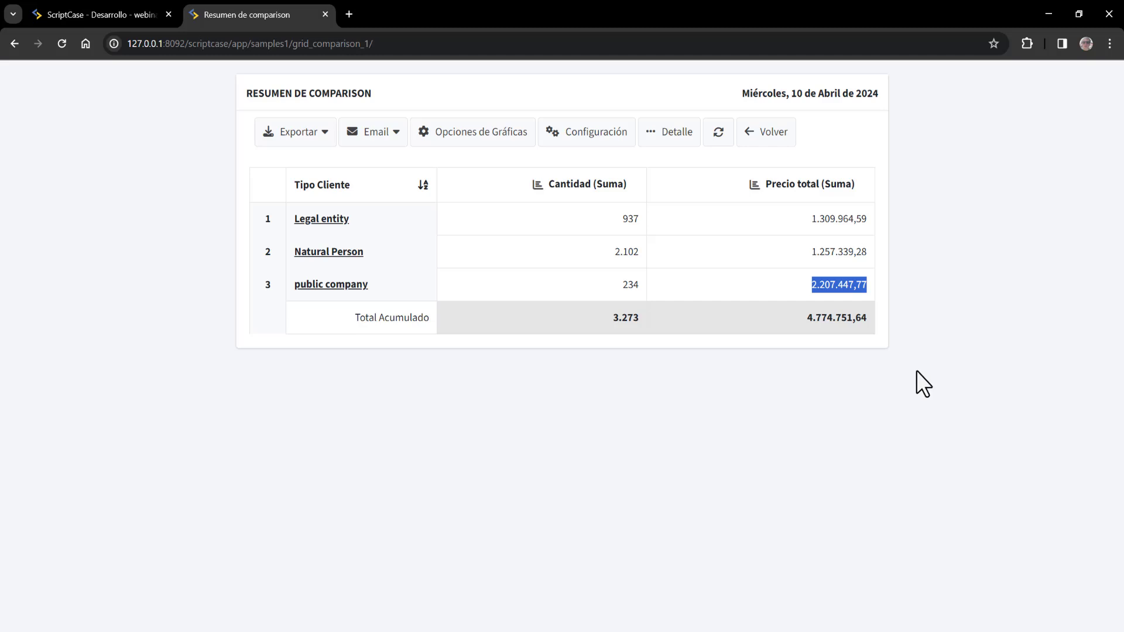
pyautogui.moveTo(564, 219); pyautogui.dragTo(628, 220)
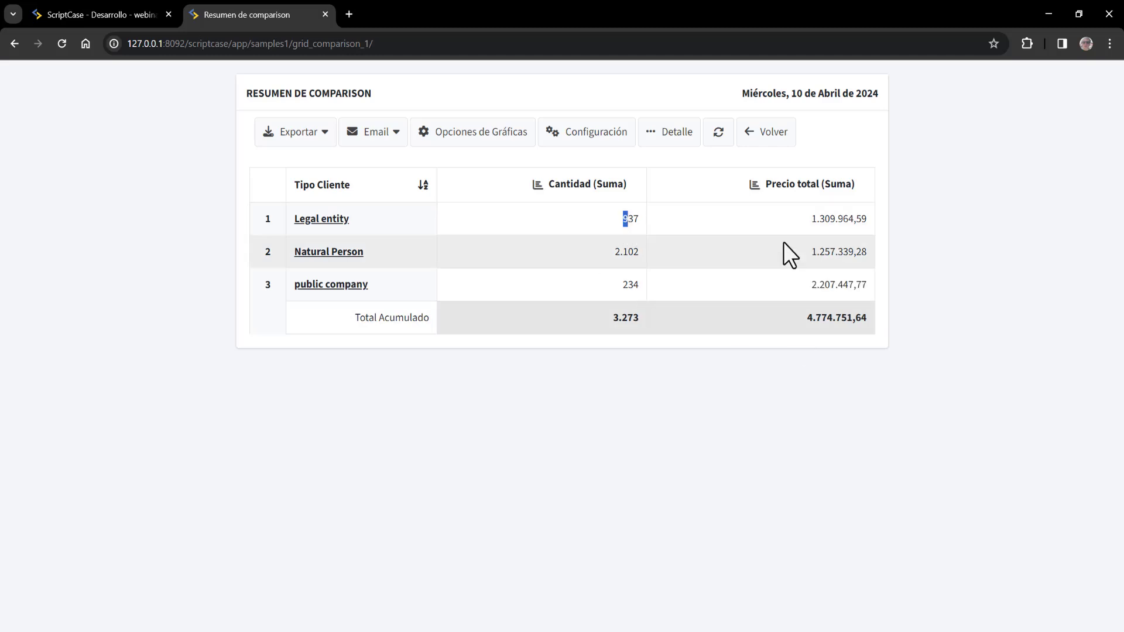
pyautogui.click(812, 219)
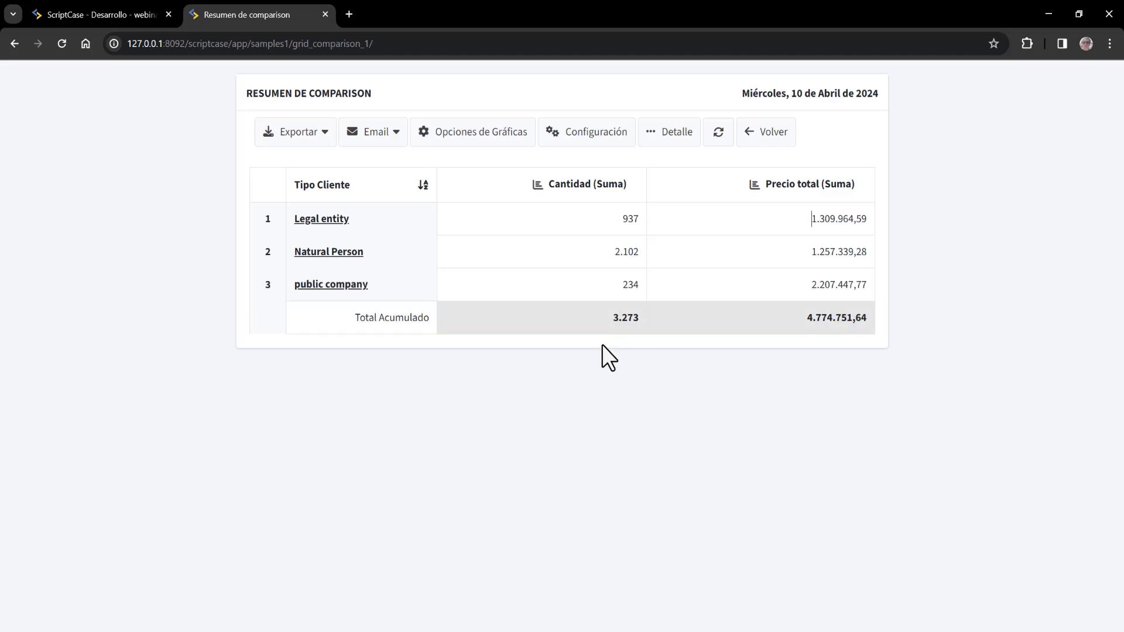
pyautogui.moveTo(602, 251); pyautogui.dragTo(640, 252)
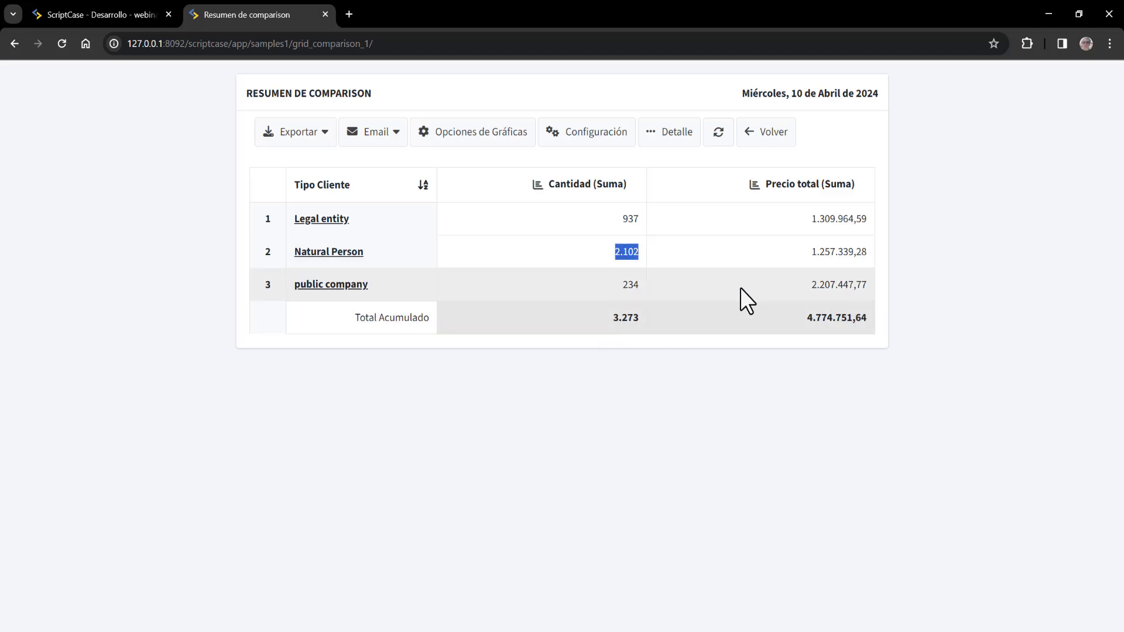
pyautogui.moveTo(772, 253); pyautogui.dragTo(870, 251)
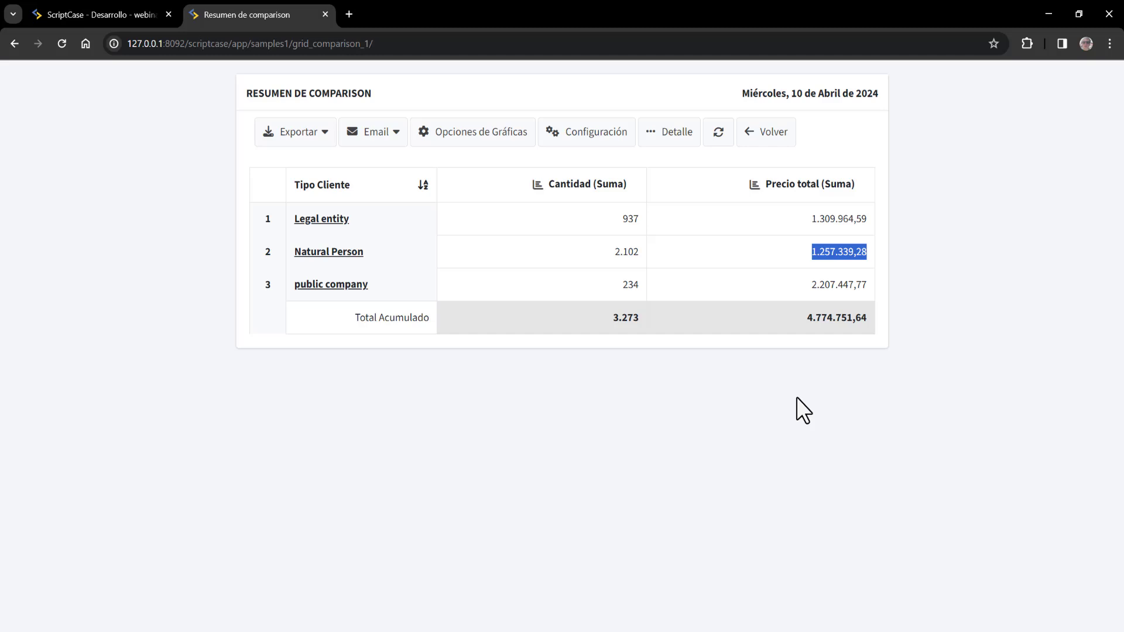
pyautogui.click(603, 294)
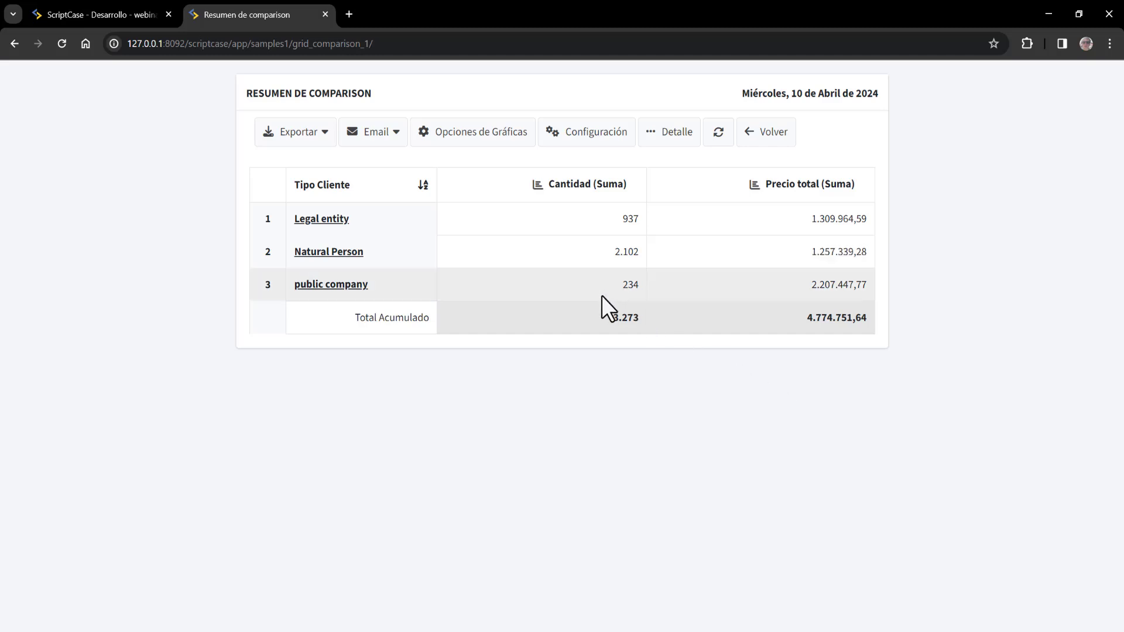
# - Re-highlight the public company quantity 234, its total price and the Natural Person quantity 2.102
pyautogui.doubleClick(630, 284)
pyautogui.moveTo(843, 285); pyautogui.dragTo(712, 275)
pyautogui.moveTo(579, 245); pyautogui.dragTo(648, 246)
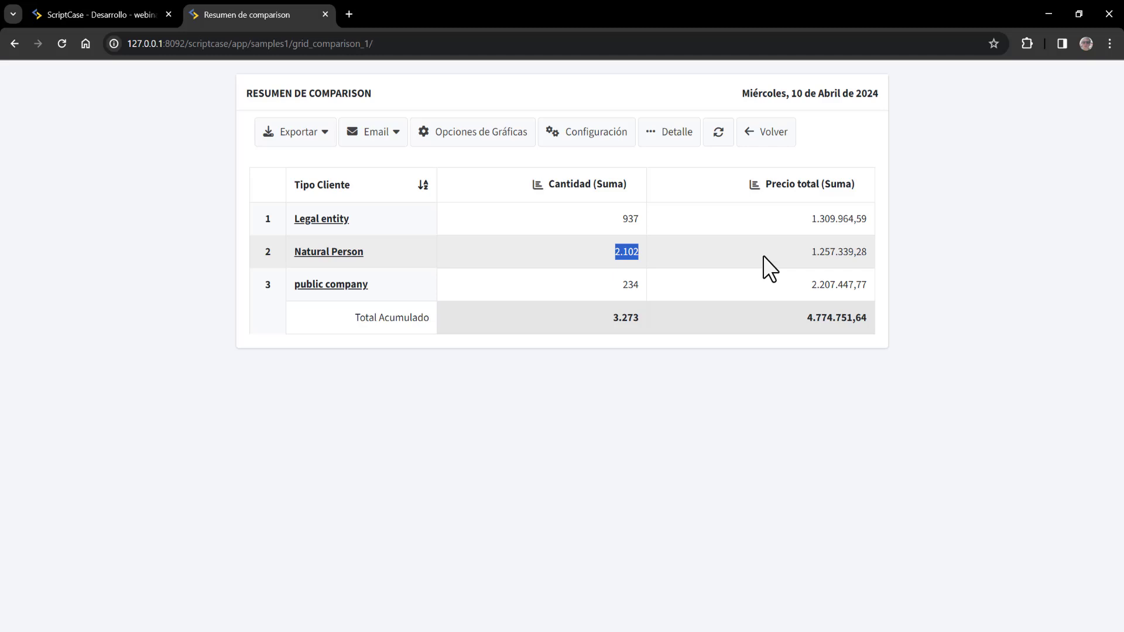
pyautogui.moveTo(814, 258); pyautogui.dragTo(862, 258)
pyautogui.click(565, 271)
pyautogui.moveTo(629, 246); pyautogui.dragTo(640, 252)
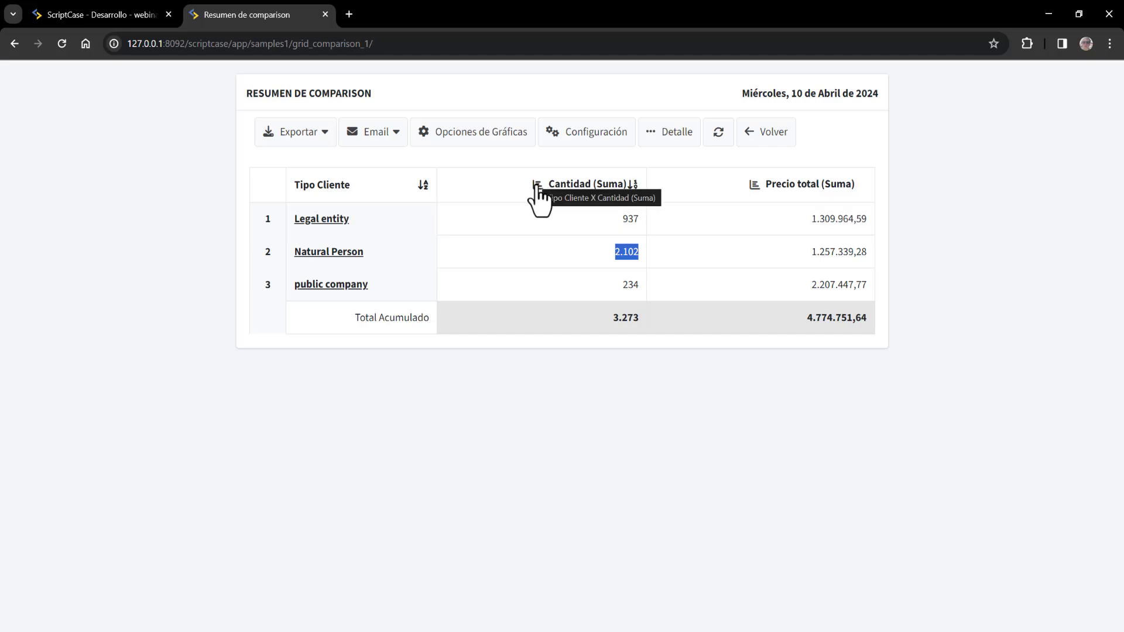
# - Chart Precio total (Suma) per client type and switch it to a pie chart
pyautogui.click(755, 185)
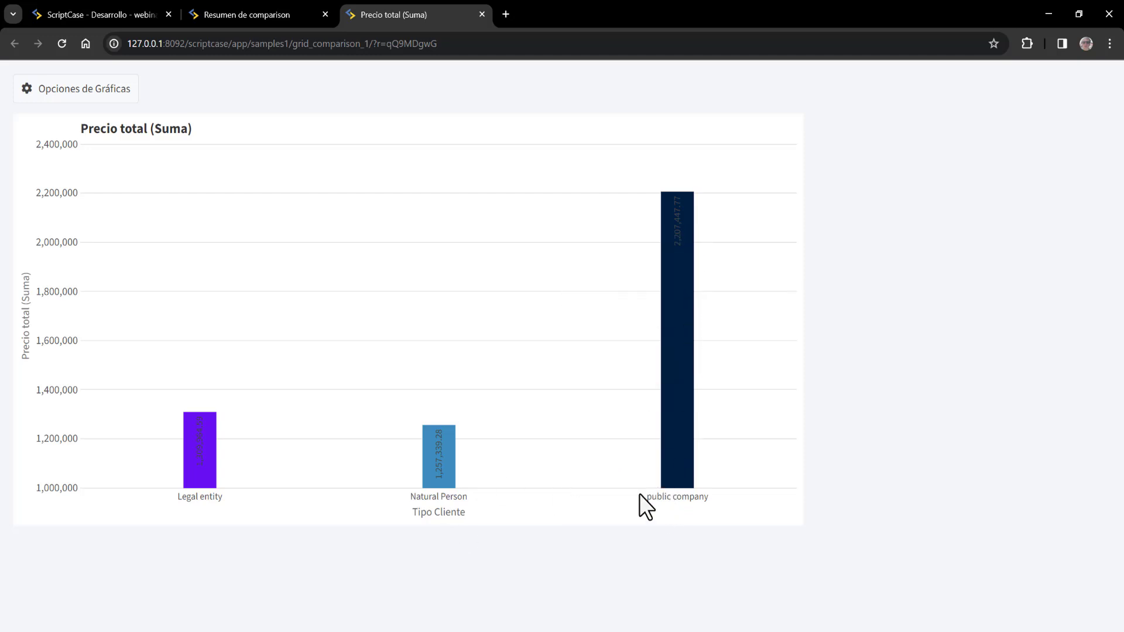
pyautogui.click(73, 93)
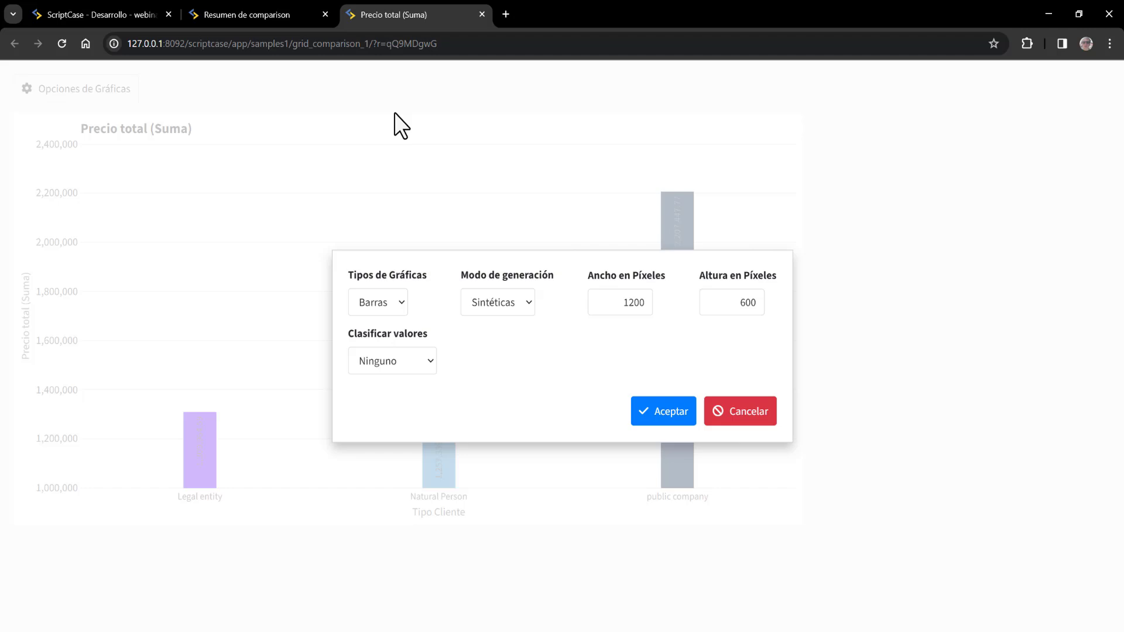
pyautogui.click(369, 302)
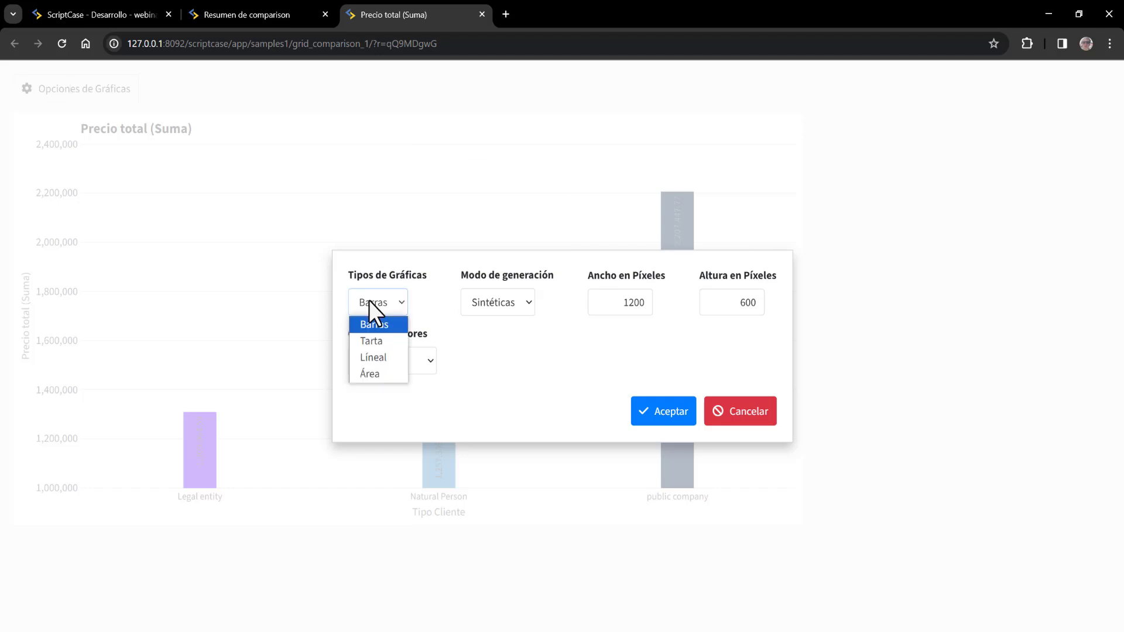
pyautogui.click(383, 344)
pyautogui.click(686, 414)
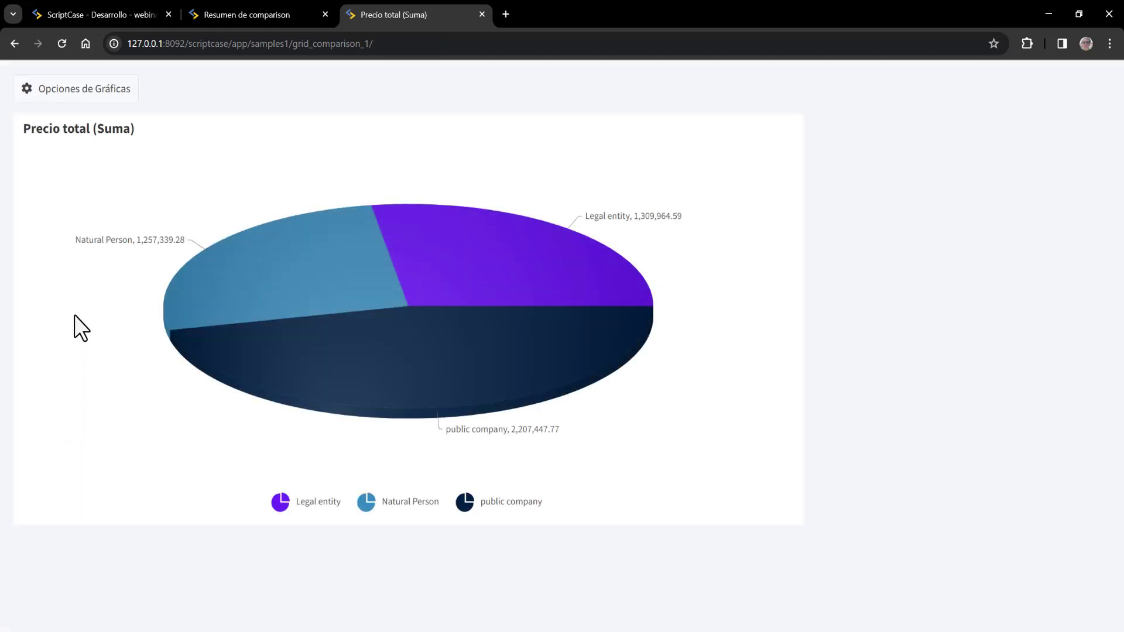
# - Redraw the Precio total chart as a line chart
pyautogui.click(76, 90)
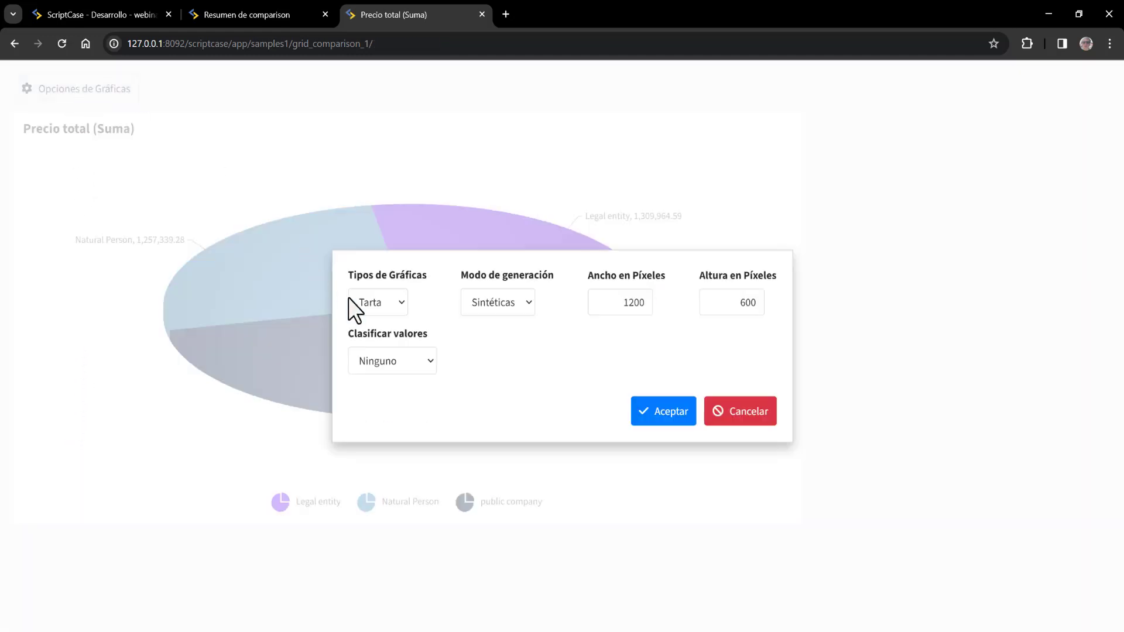
pyautogui.click(401, 305)
pyautogui.click(381, 356)
pyautogui.click(672, 411)
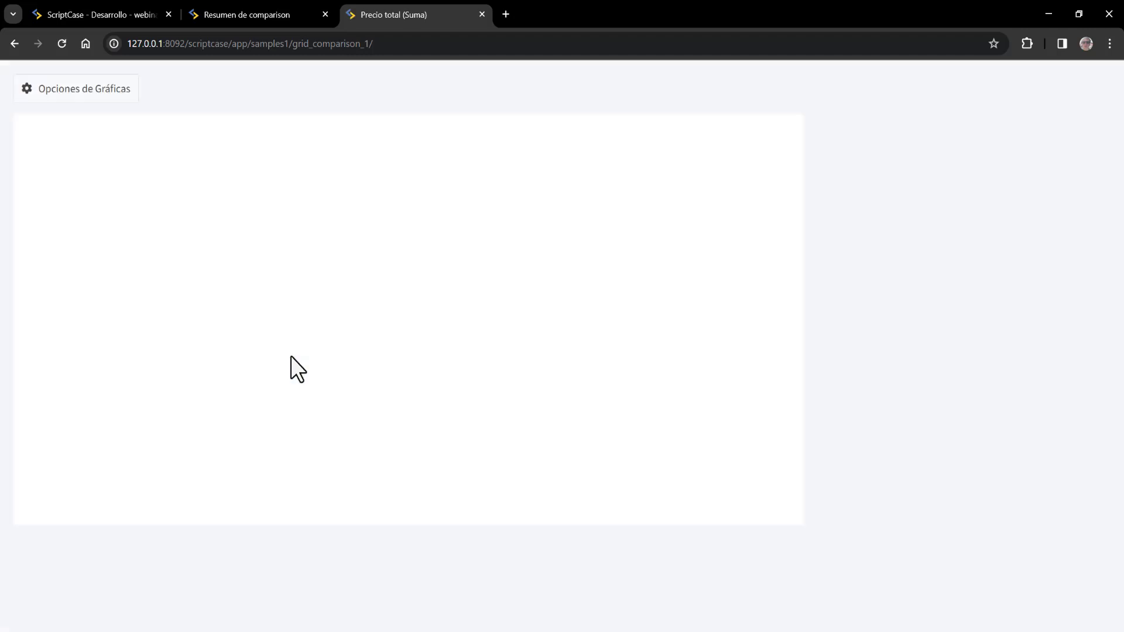
# - Redraw the Precio total chart as a filled area chart
pyautogui.click(78, 89)
pyautogui.click(392, 310)
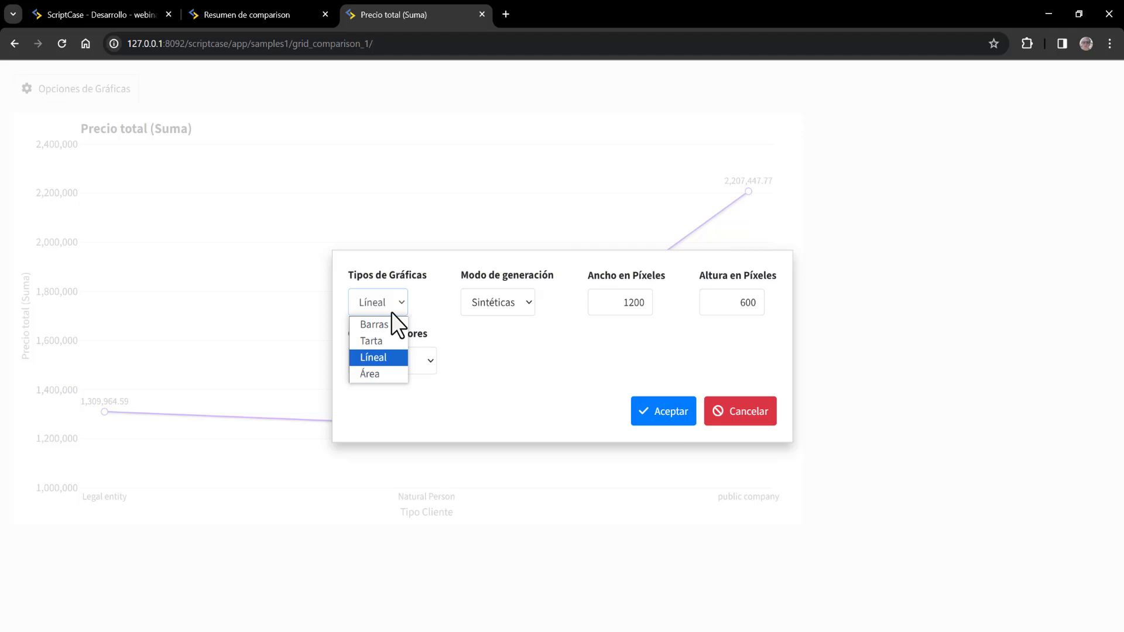
pyautogui.click(390, 371)
pyautogui.click(660, 417)
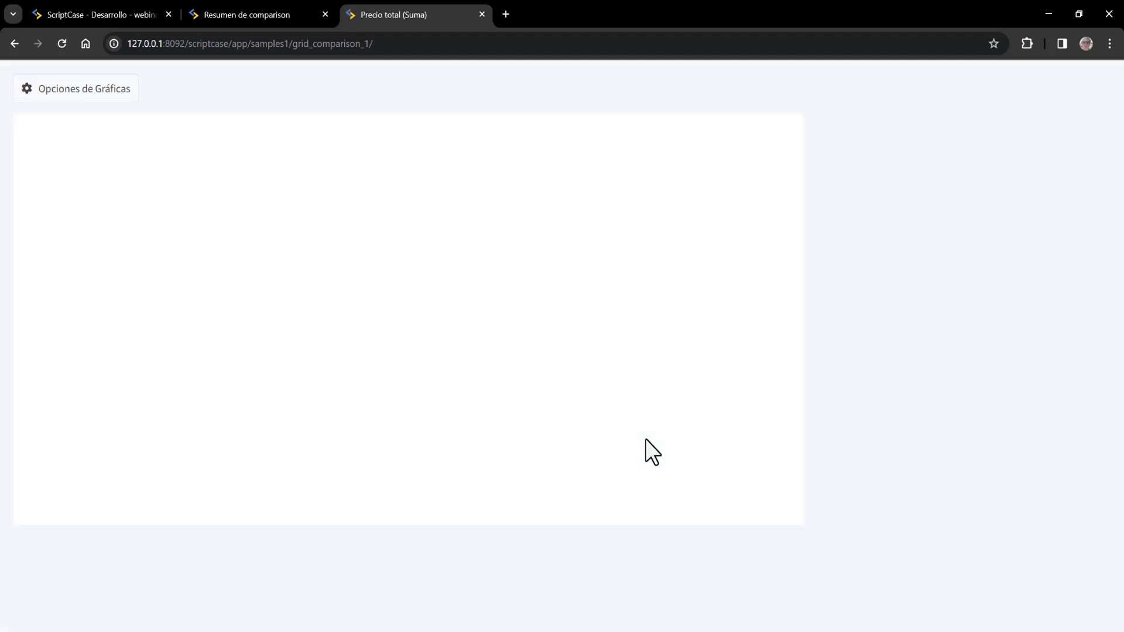
pyautogui.click(98, 90)
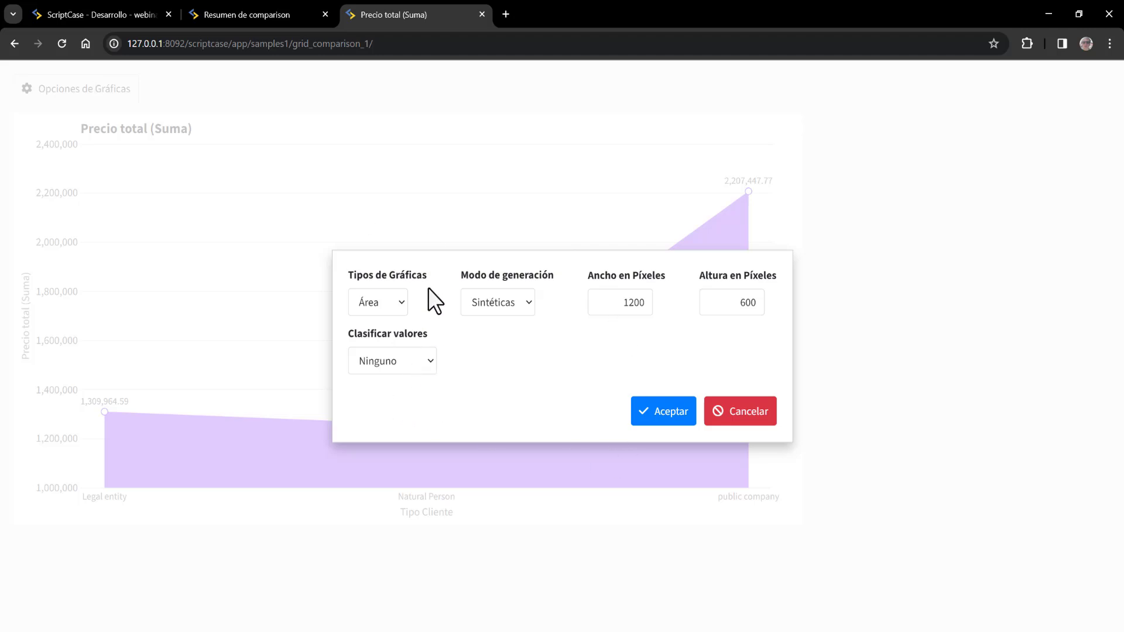
pyautogui.click(754, 424)
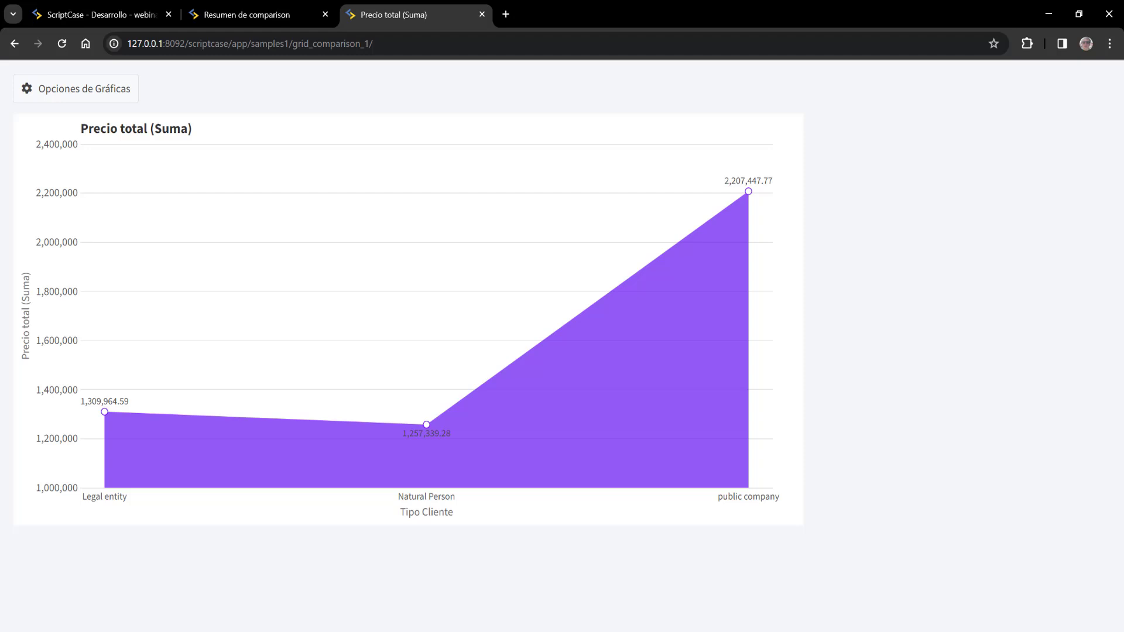
# - Chart Cantidad (Suma) per client type as bars with values sorted Descendente
pyautogui.click(268, 11)
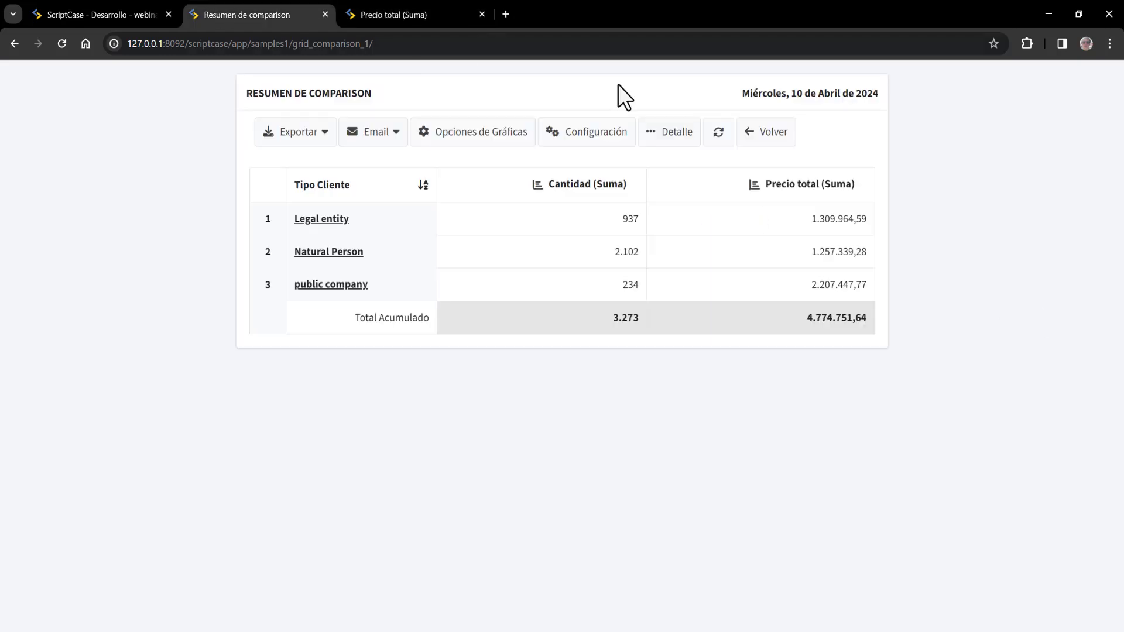
pyautogui.click(535, 185)
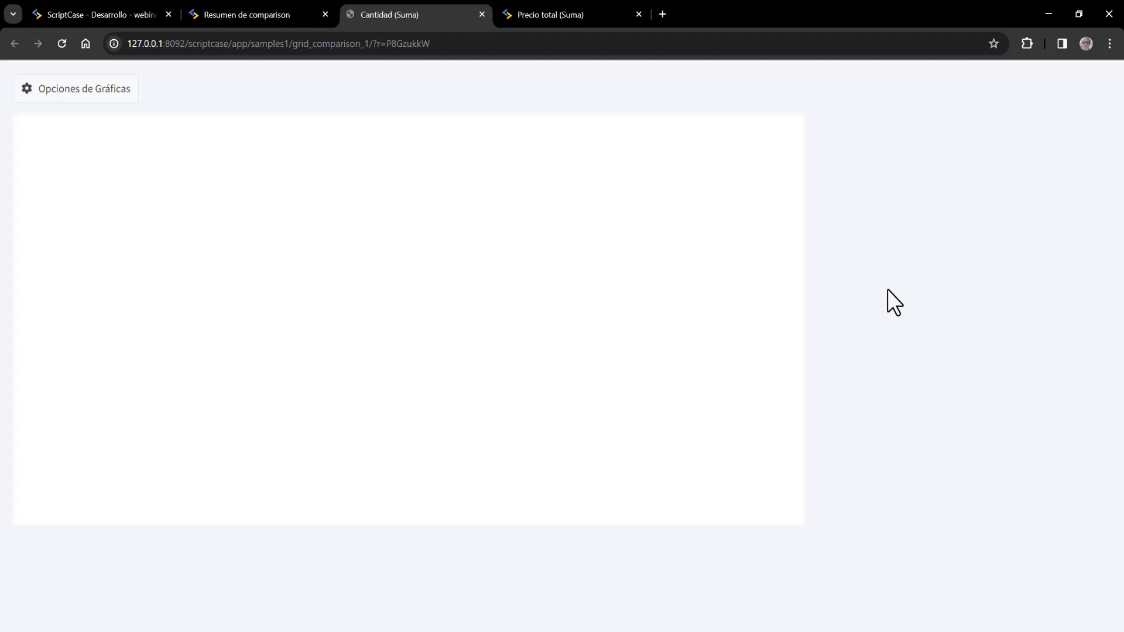
pyautogui.click(101, 89)
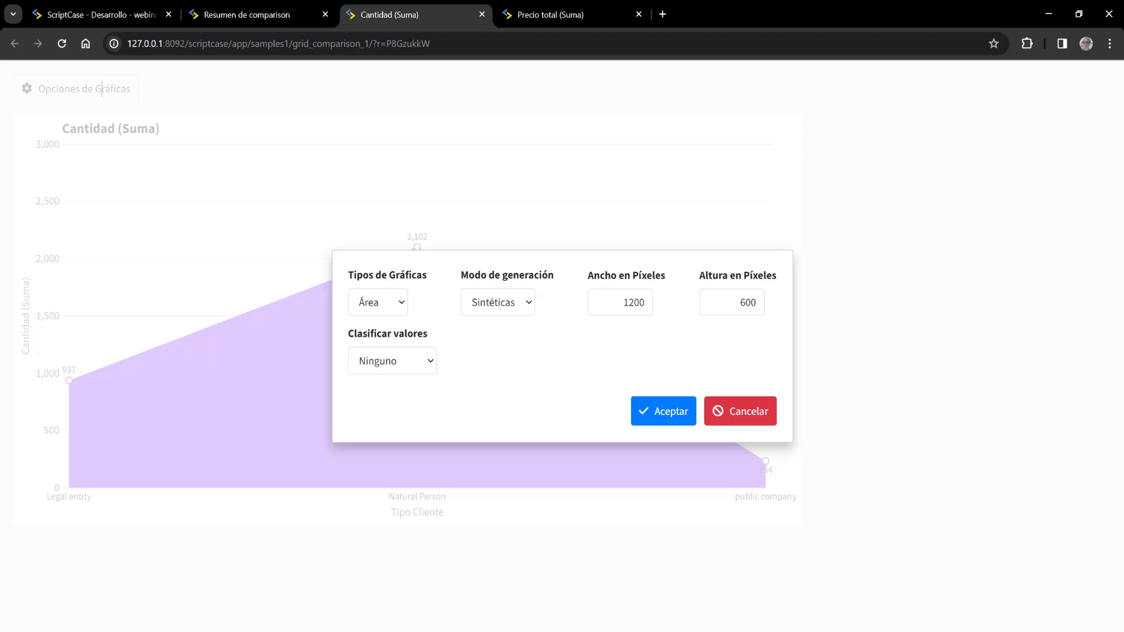
pyautogui.click(409, 359)
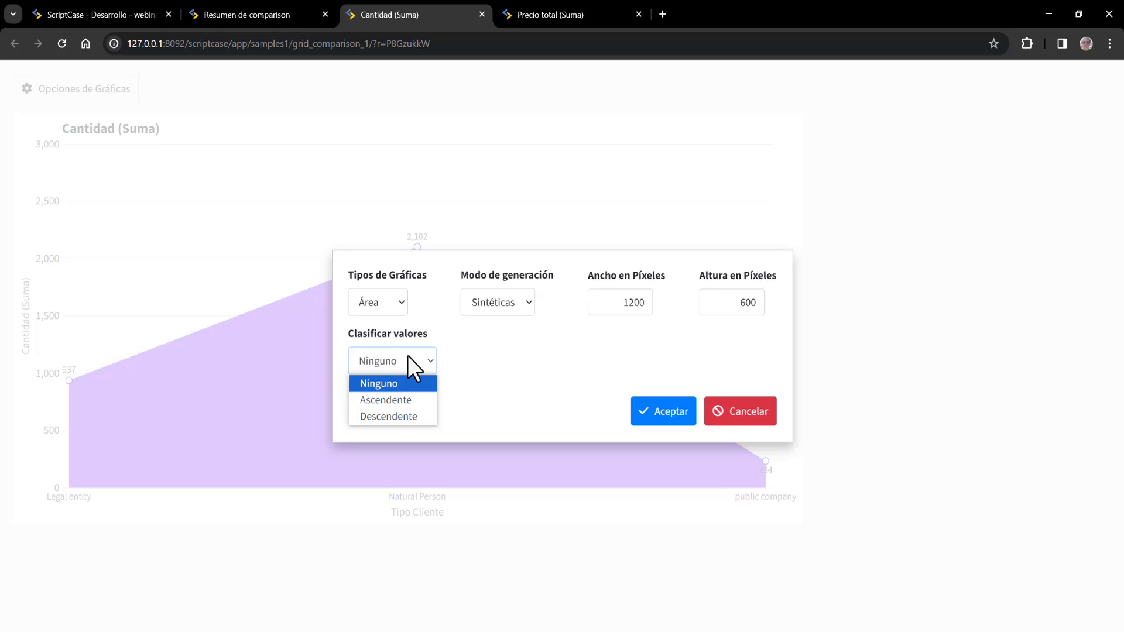
pyautogui.click(409, 381)
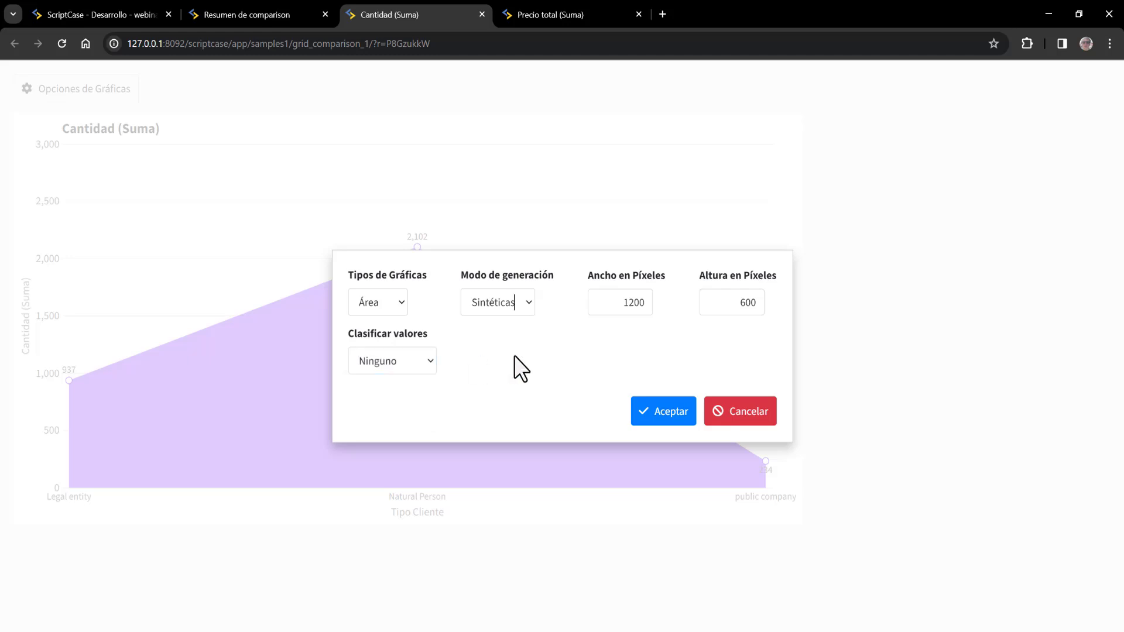
pyautogui.click(363, 301)
pyautogui.click(381, 325)
pyautogui.click(414, 361)
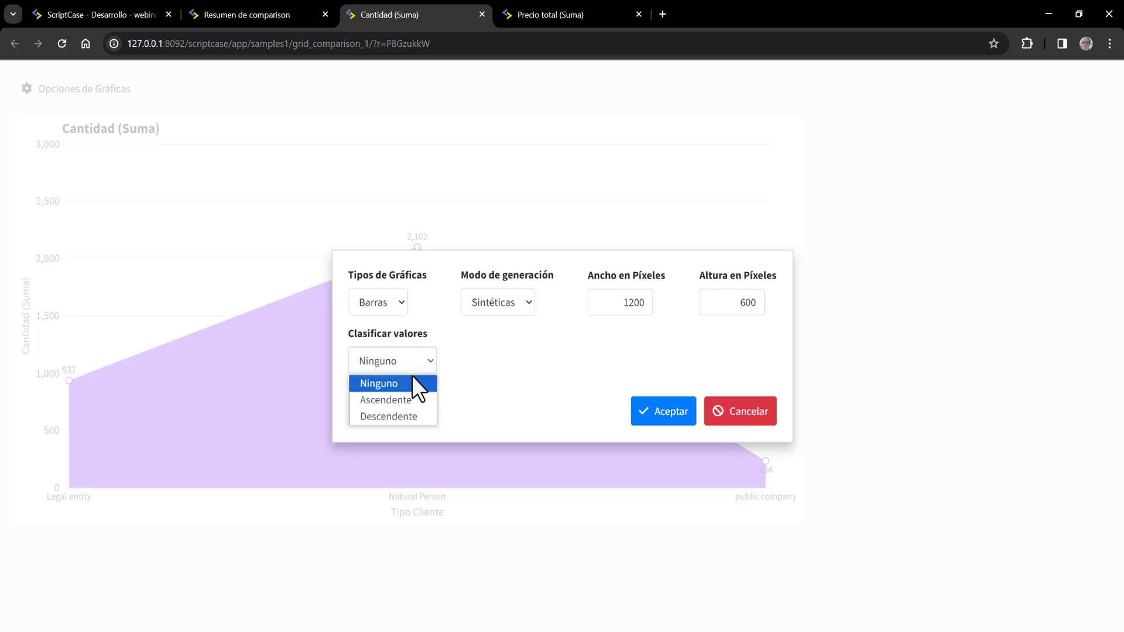
pyautogui.click(404, 416)
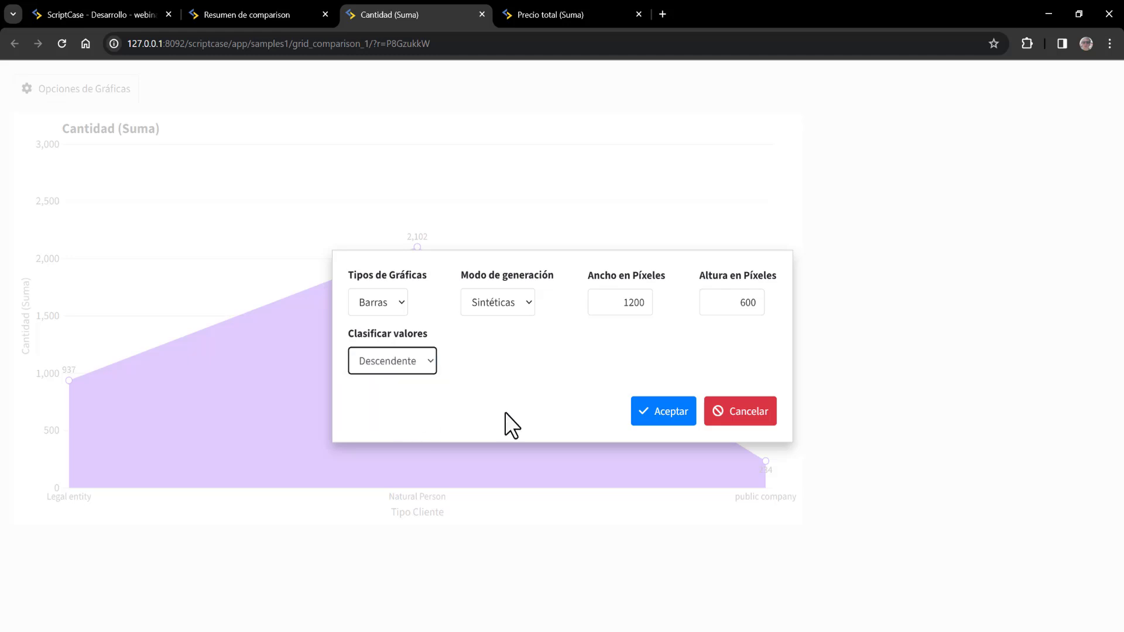
pyautogui.click(688, 411)
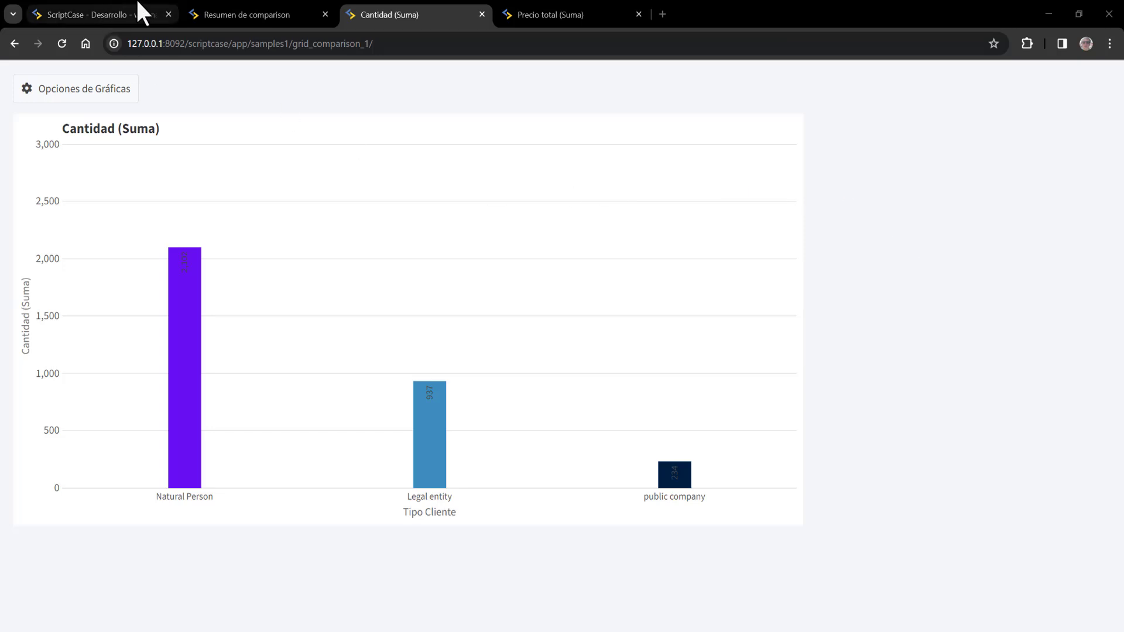
pyautogui.click(202, 13)
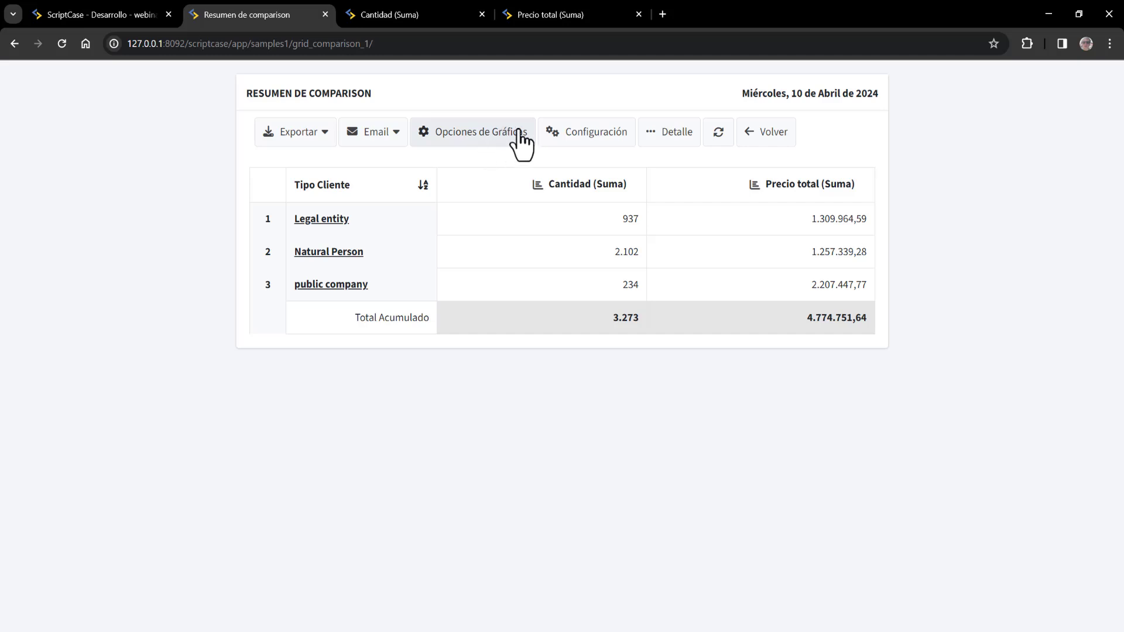
pyautogui.click(554, 136)
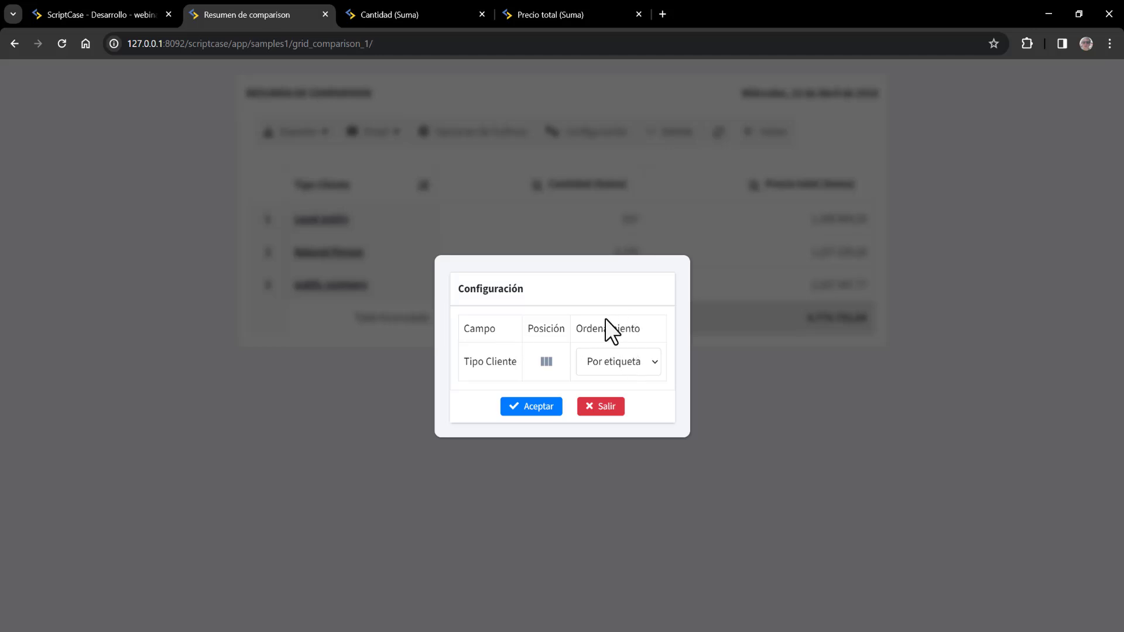
pyautogui.doubleClick(584, 329)
pyautogui.moveTo(471, 361); pyautogui.dragTo(532, 385)
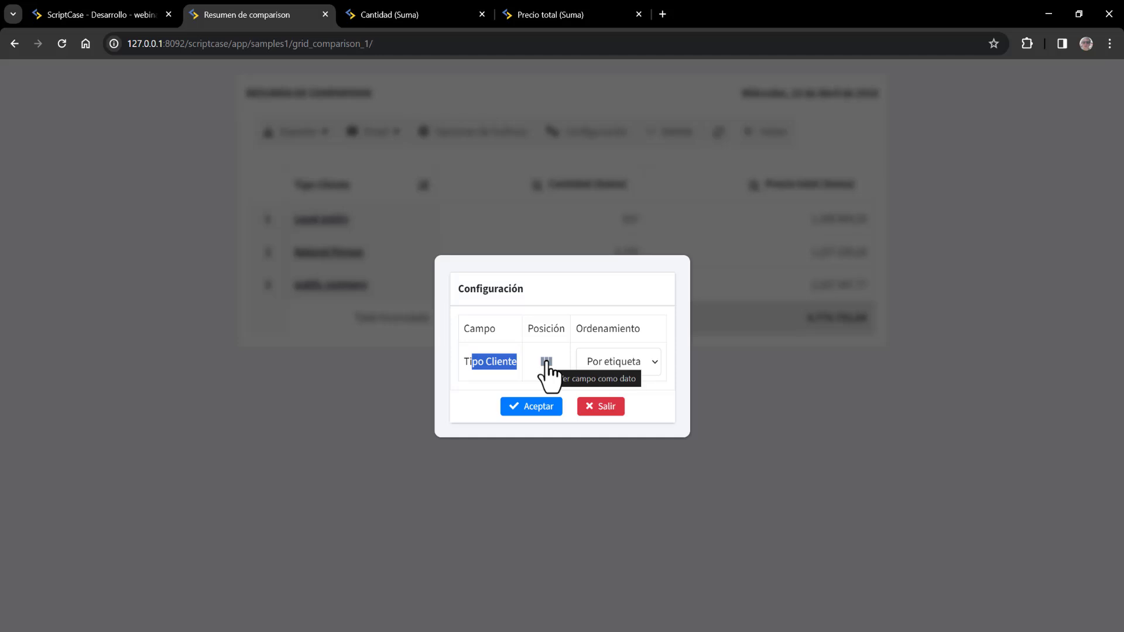
pyautogui.click(546, 361)
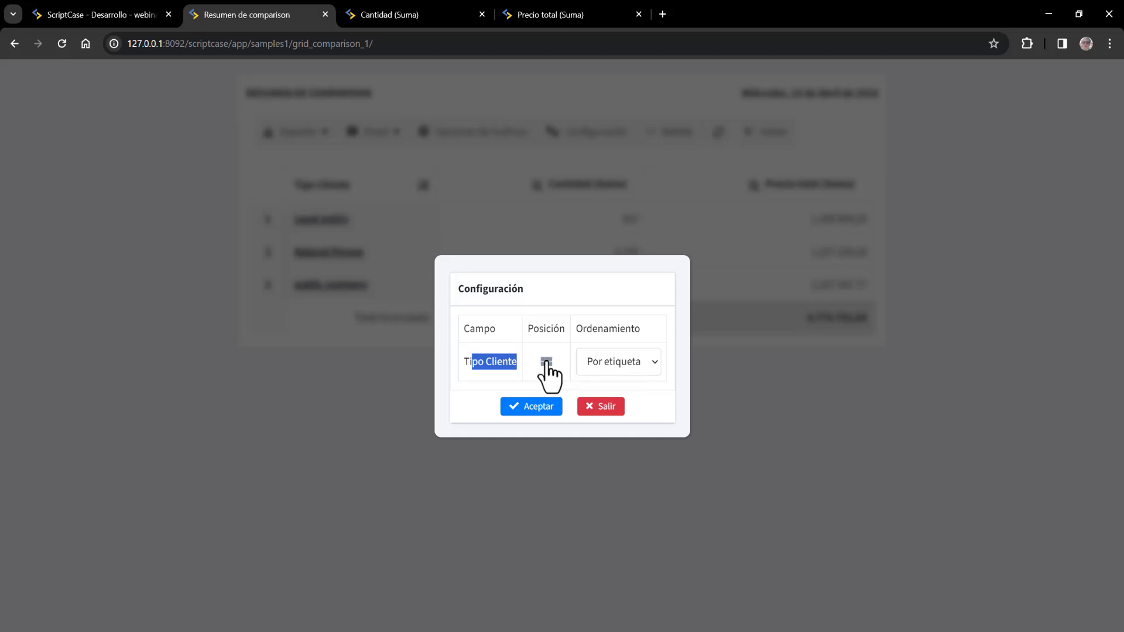
pyautogui.click(526, 407)
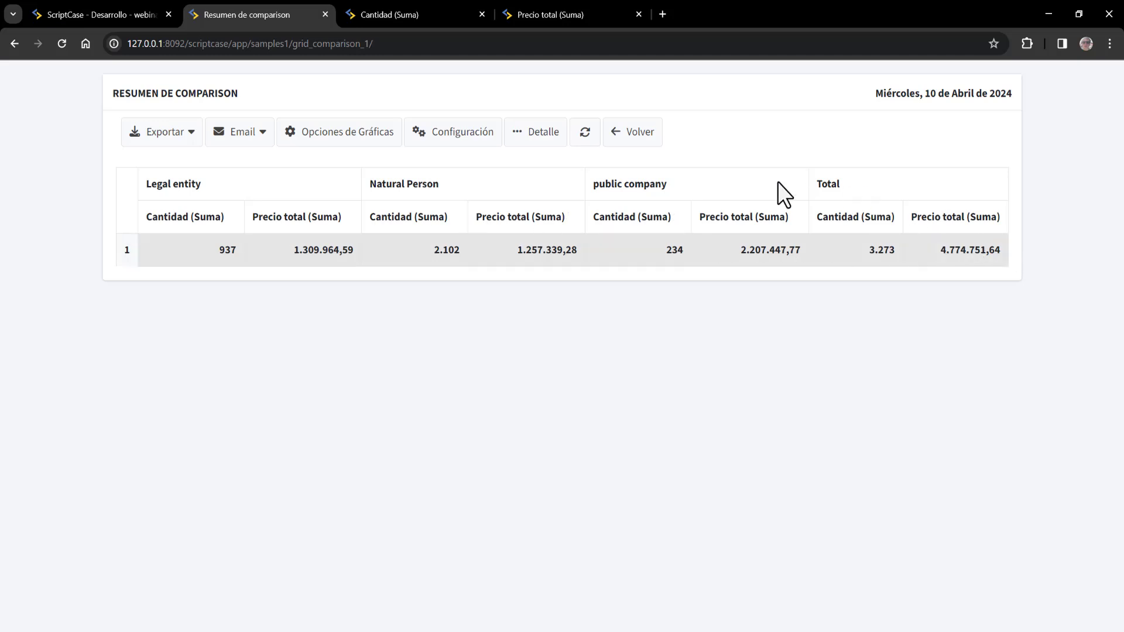
pyautogui.click(456, 135)
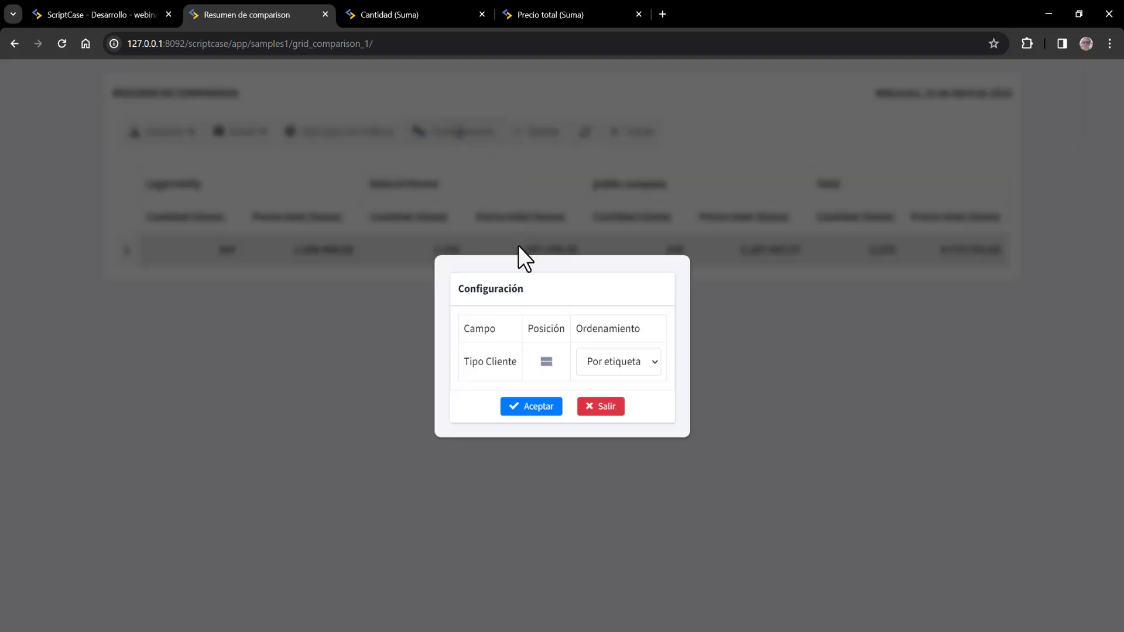
pyautogui.click(546, 361)
pyautogui.click(538, 404)
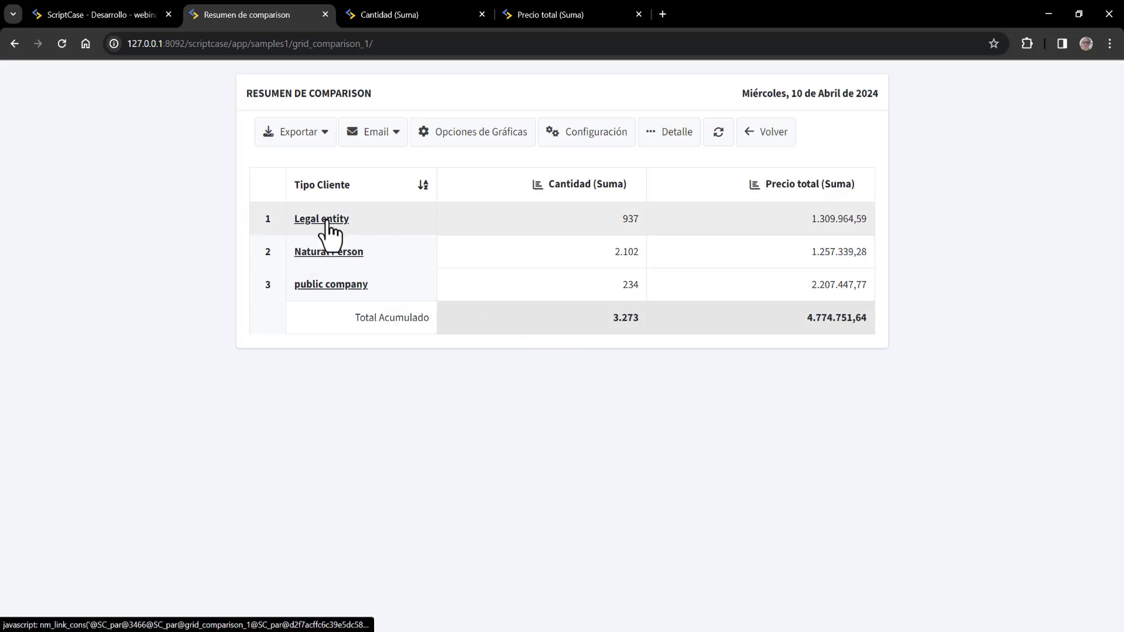
# - Open the public company detail records, dismiss the translate popup, and return to ScriptCase - Desarrollo
pyautogui.click(343, 291)
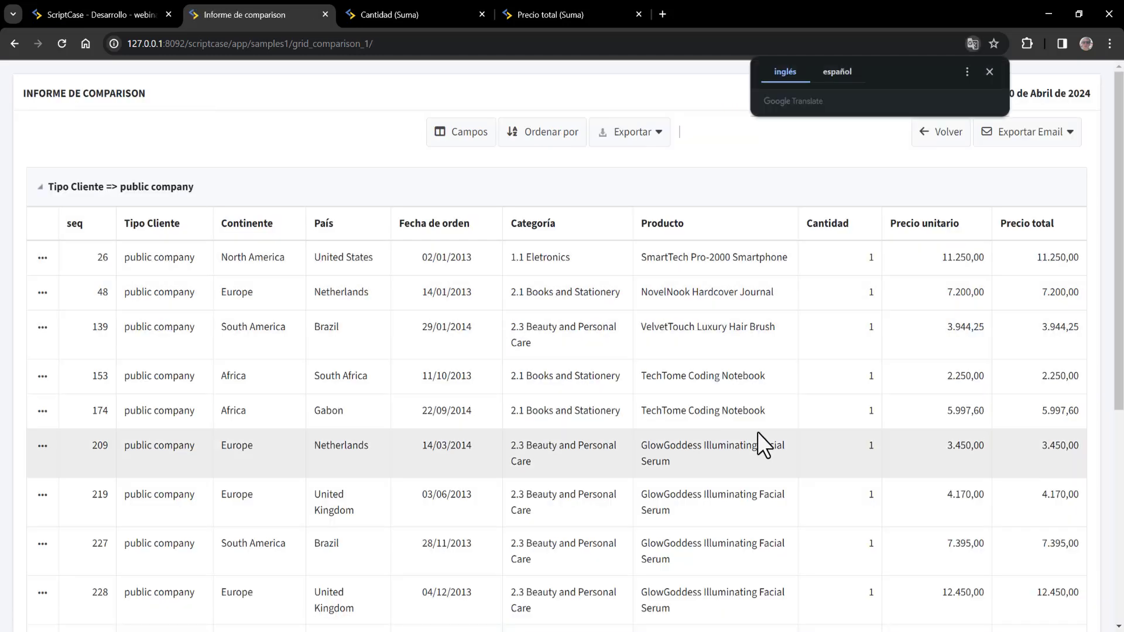
pyautogui.click(789, 196)
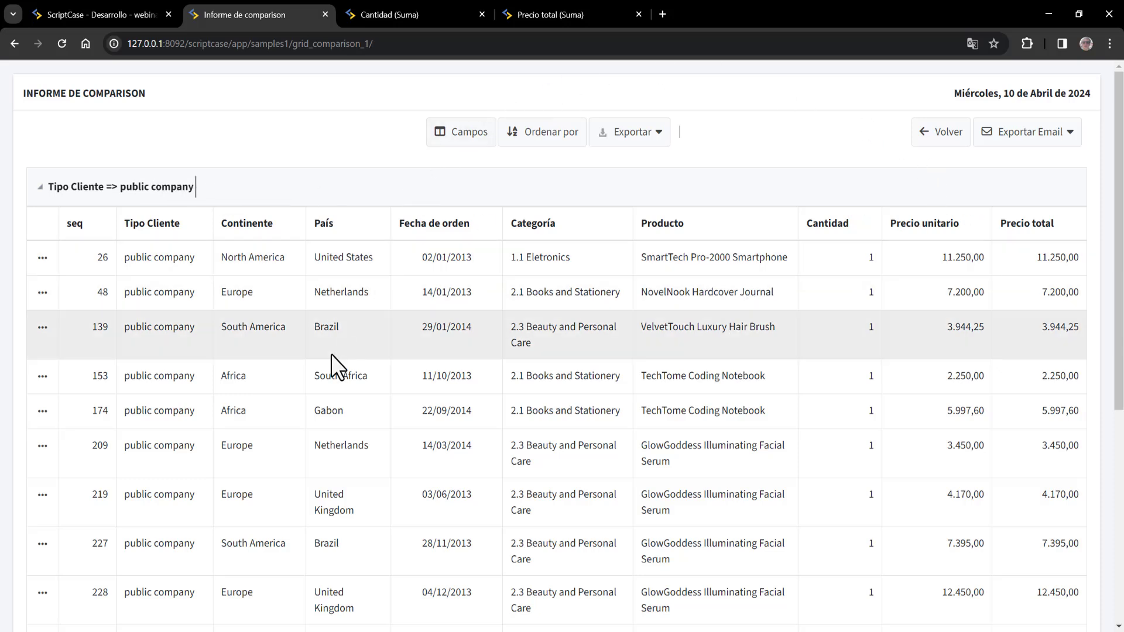
pyautogui.click(82, 10)
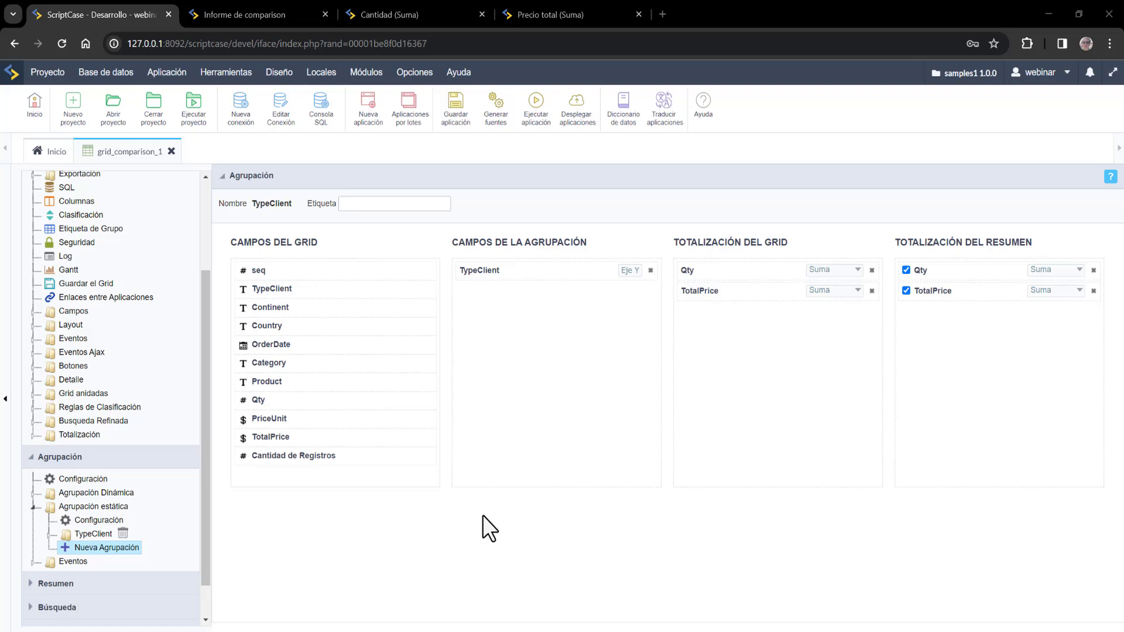
# - Create a Continent grouping on Country, summing Qty and TotalPrice in grid and summary totals, then run
pyautogui.click(123, 551)
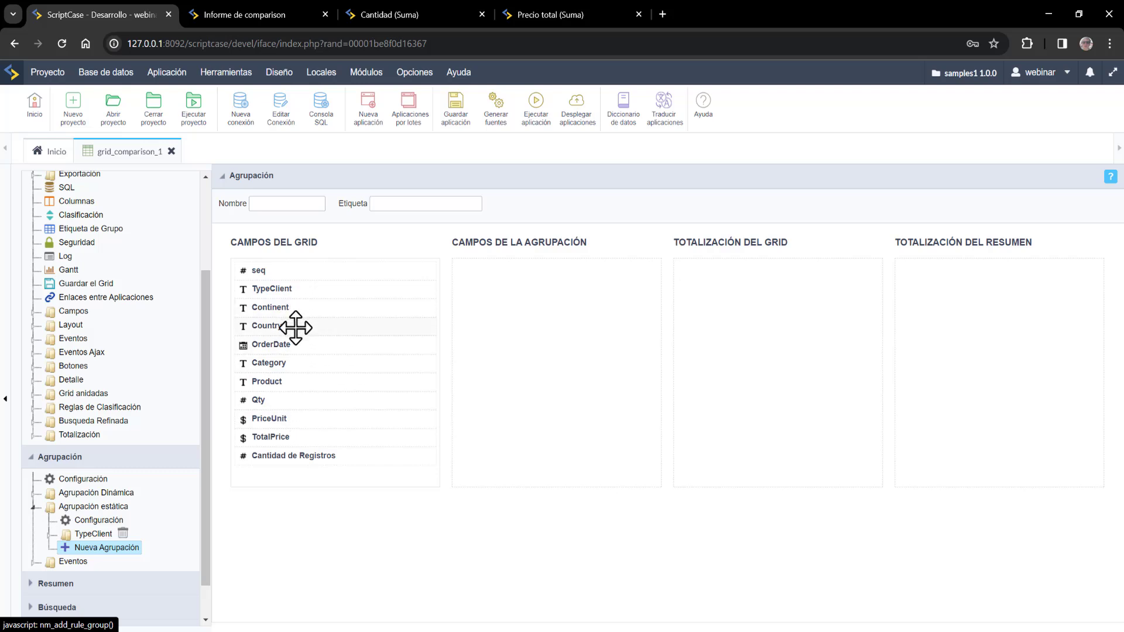
pyautogui.moveTo(294, 326); pyautogui.dragTo(528, 272)
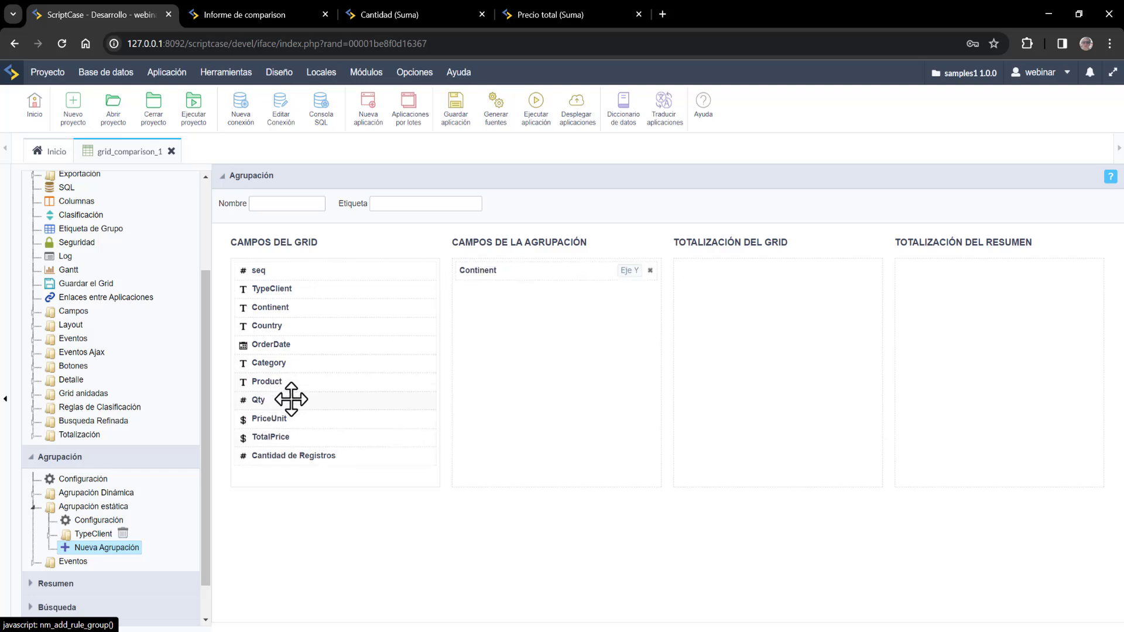
pyautogui.moveTo(291, 399); pyautogui.dragTo(733, 273)
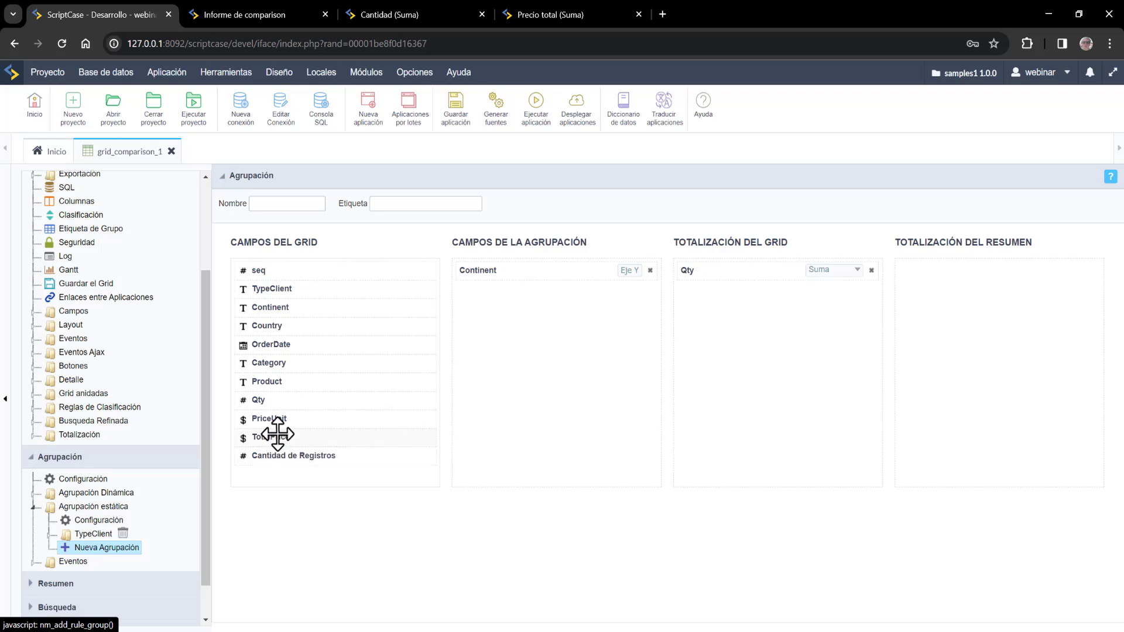
pyautogui.moveTo(293, 439); pyautogui.dragTo(715, 298)
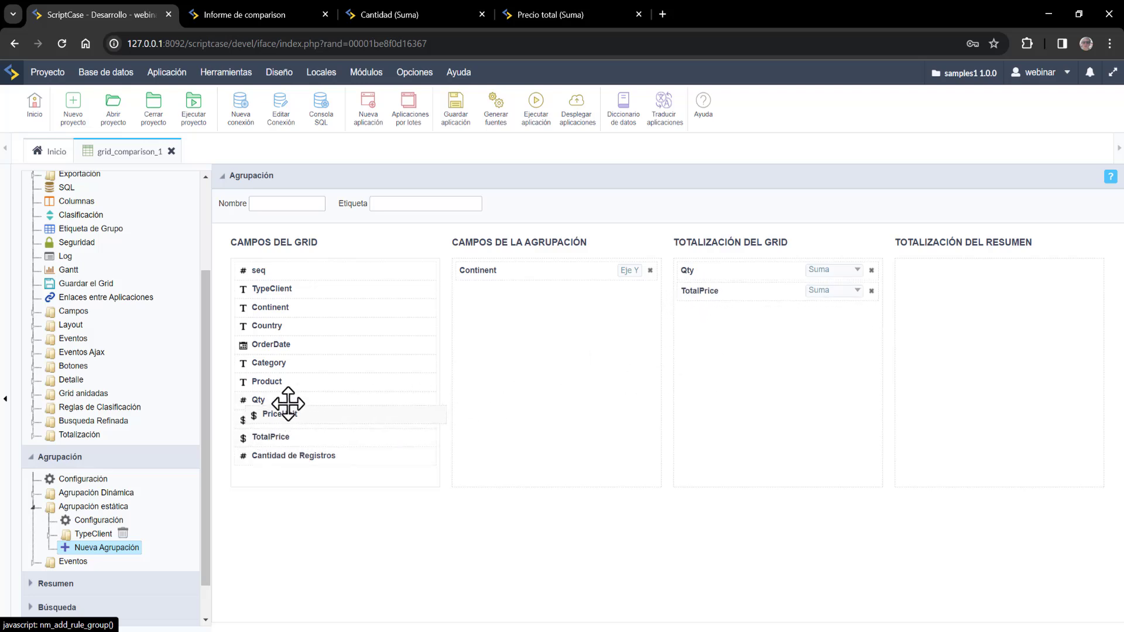
pyautogui.moveTo(289, 402); pyautogui.dragTo(959, 277)
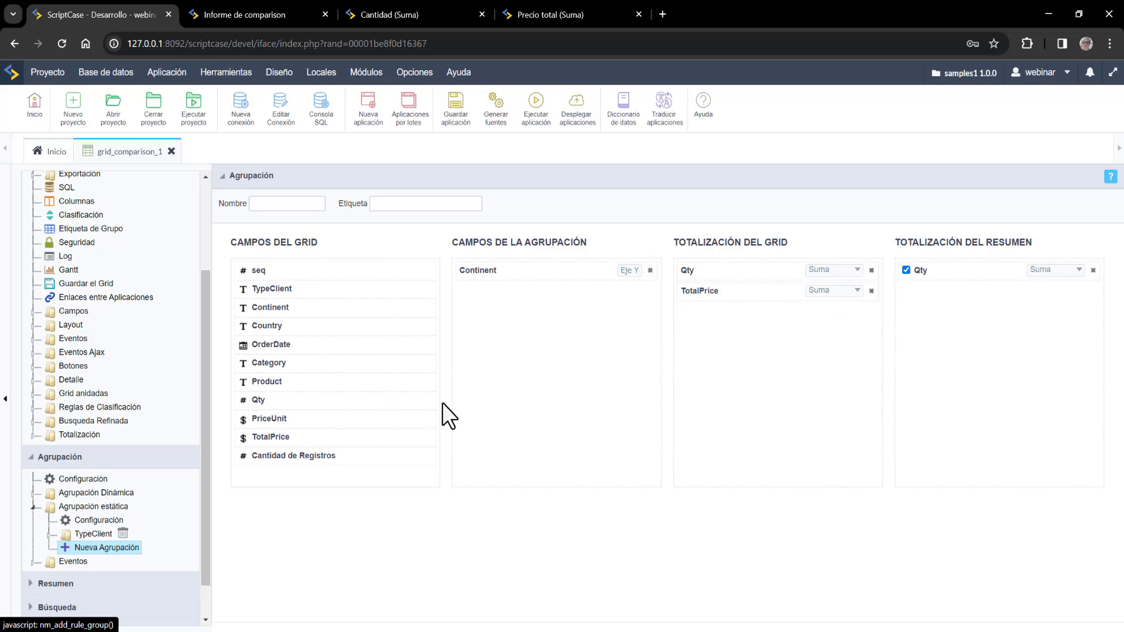
pyautogui.moveTo(297, 434); pyautogui.dragTo(948, 298)
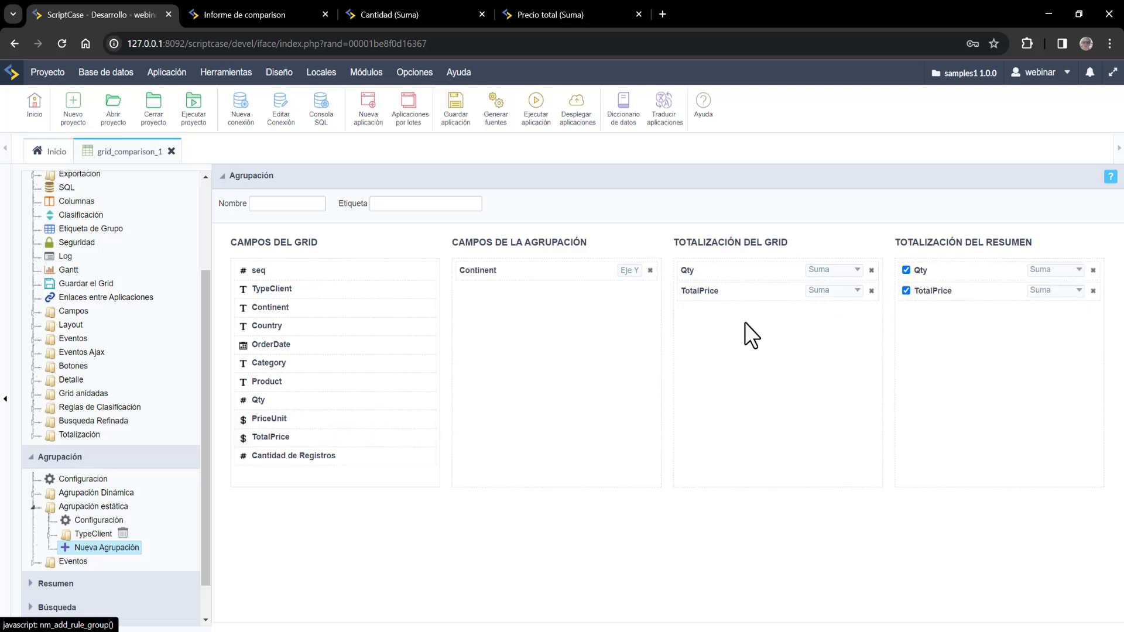
pyautogui.click(458, 116)
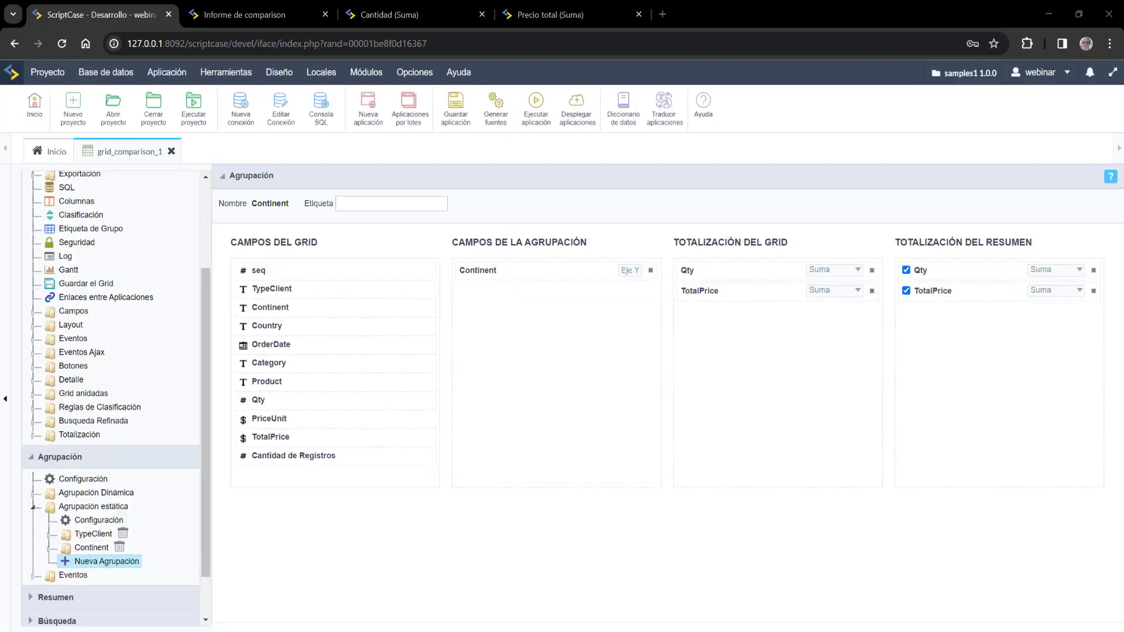
pyautogui.click(530, 127)
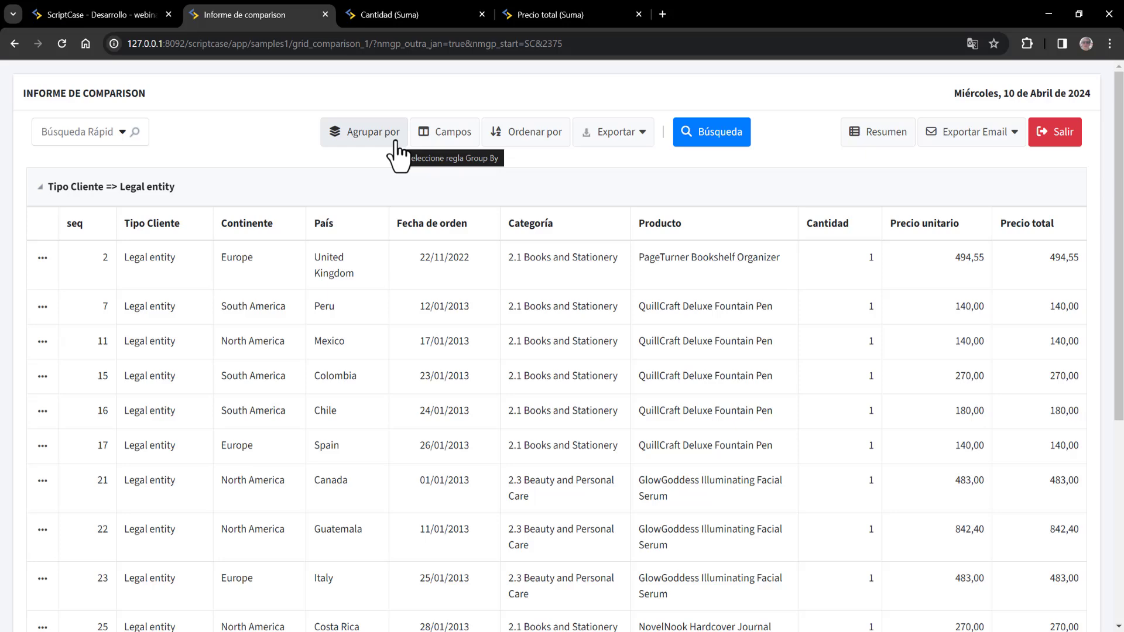
# - Regroup the report by Continent and check its summary, with Europe leading at 1.125 units
pyautogui.click(360, 132)
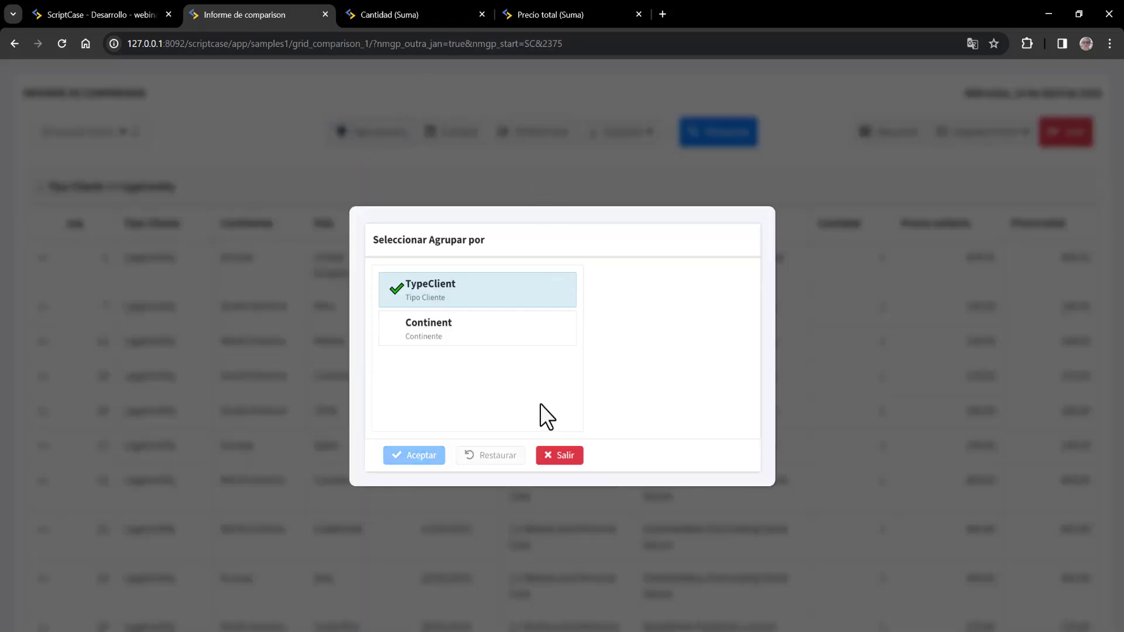
pyautogui.click(466, 334)
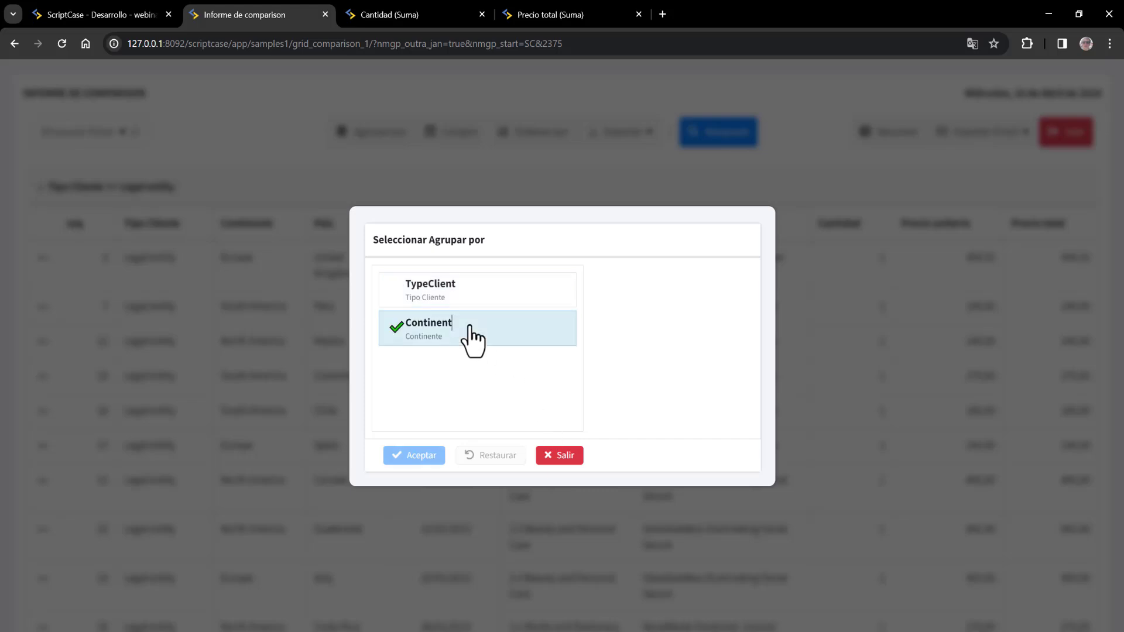
pyautogui.click(413, 457)
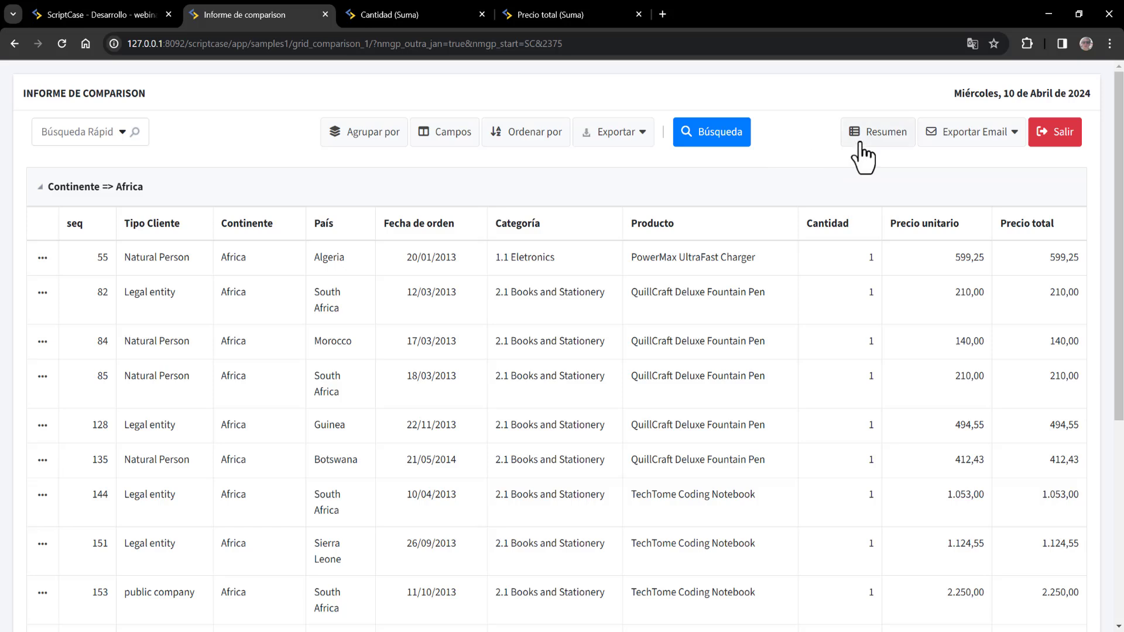
pyautogui.click(860, 147)
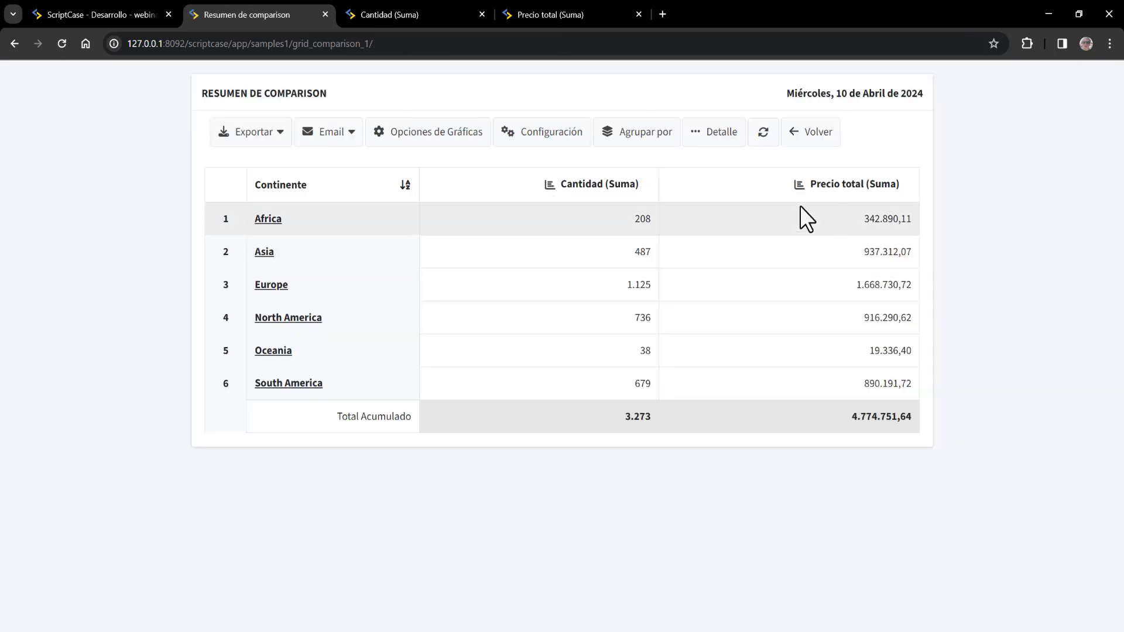
pyautogui.click(829, 147)
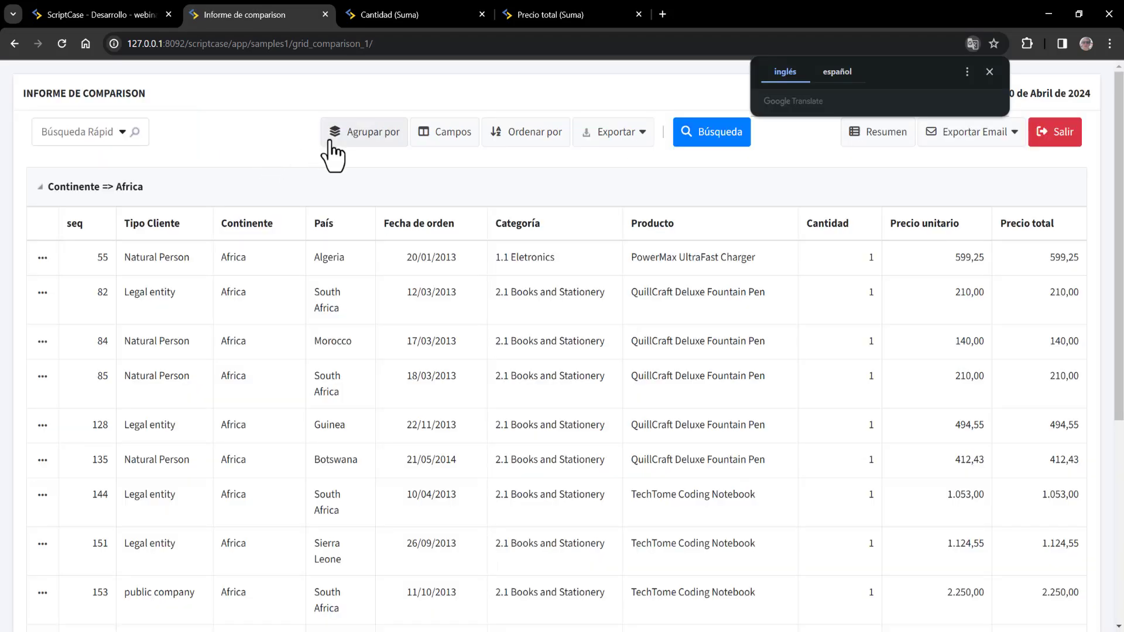
# - Close the grouping choices unchanged and go back to the ScriptCase grouping editor
pyautogui.click(367, 130)
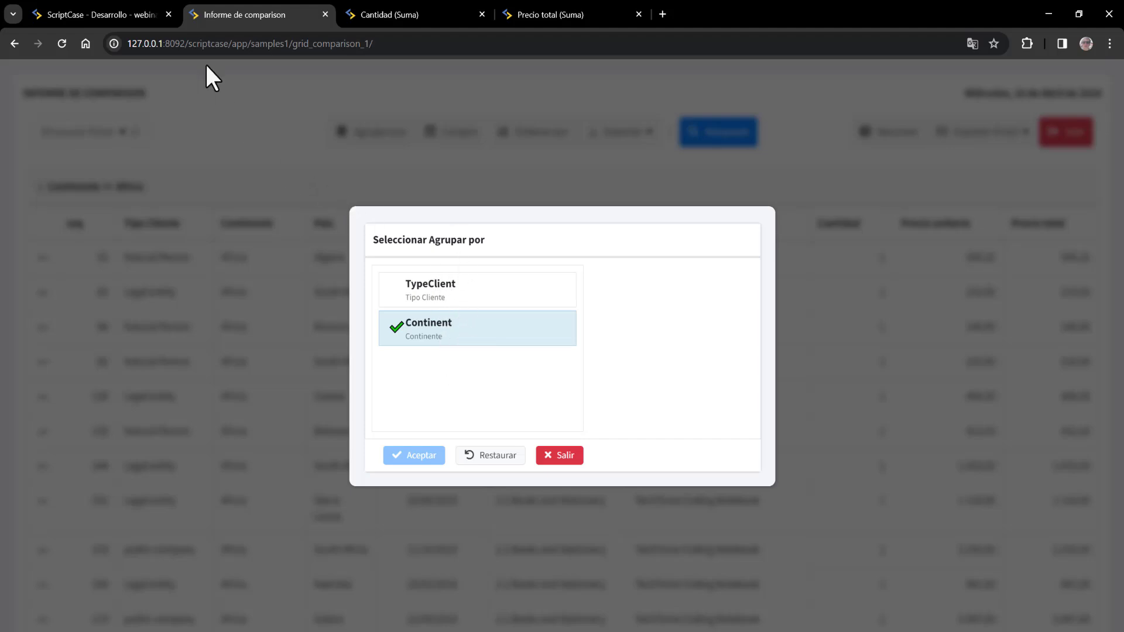
pyautogui.click(575, 455)
pyautogui.click(143, 13)
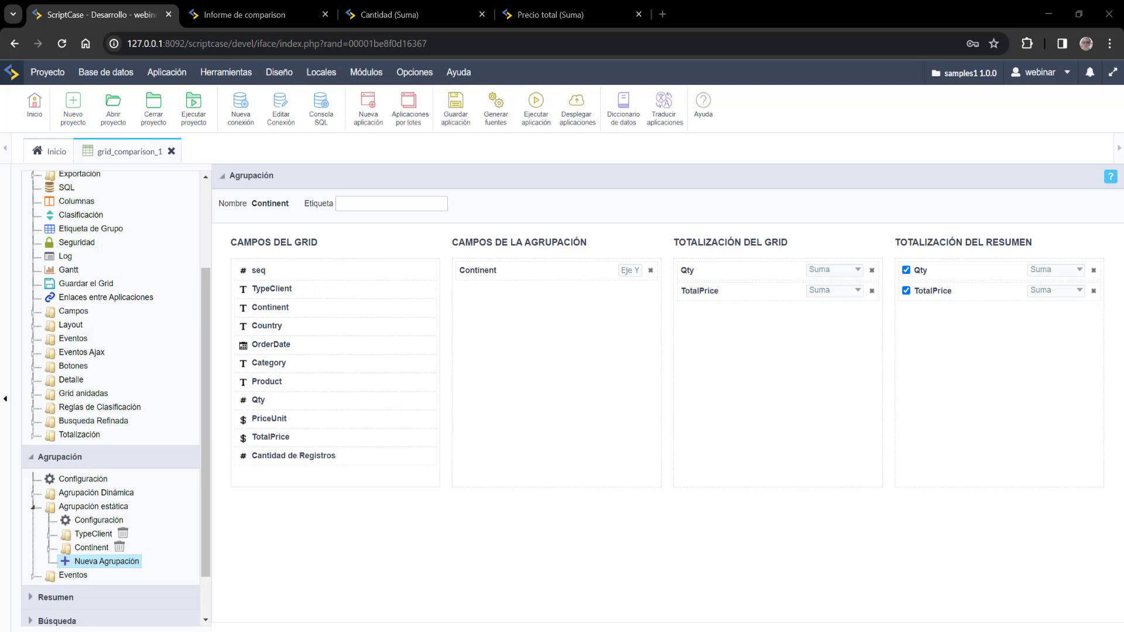
# - Create a new static grouping with OrderDate added three times, the first level broken down by year (Año)
pyautogui.click(135, 562)
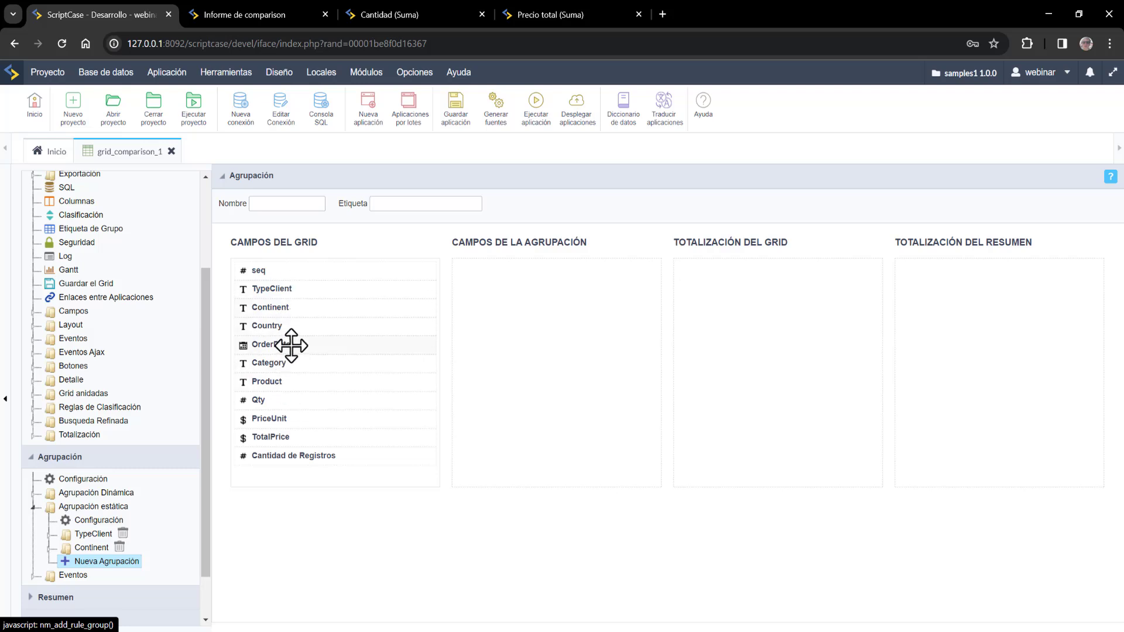
pyautogui.moveTo(291, 345); pyautogui.dragTo(498, 287)
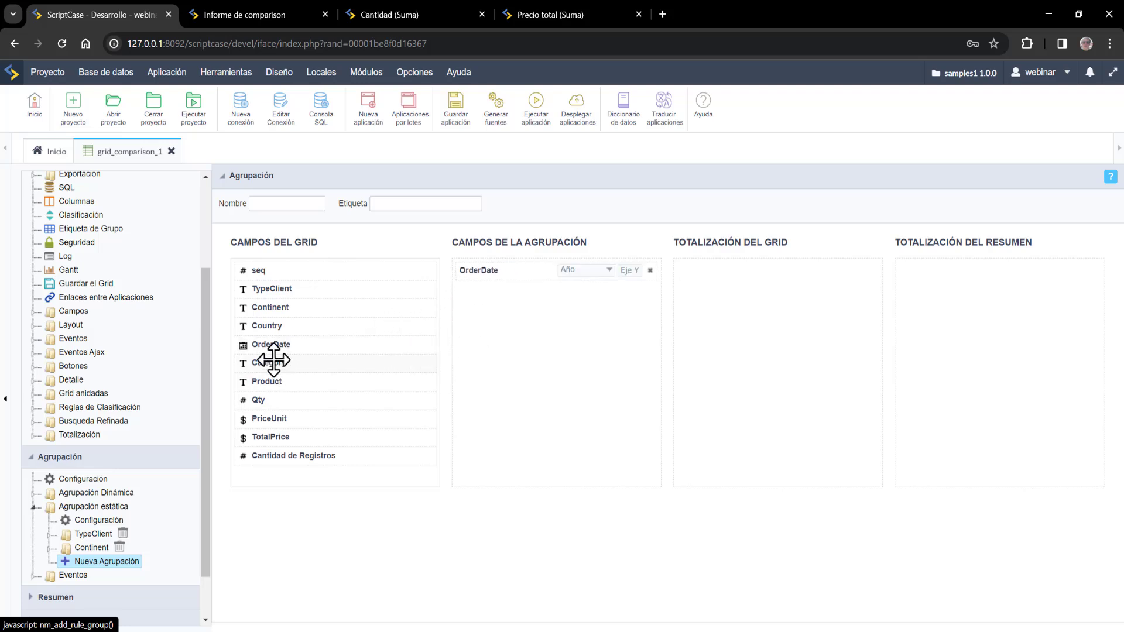
pyautogui.moveTo(271, 345); pyautogui.dragTo(539, 283)
pyautogui.moveTo(488, 284); pyautogui.dragTo(489, 288)
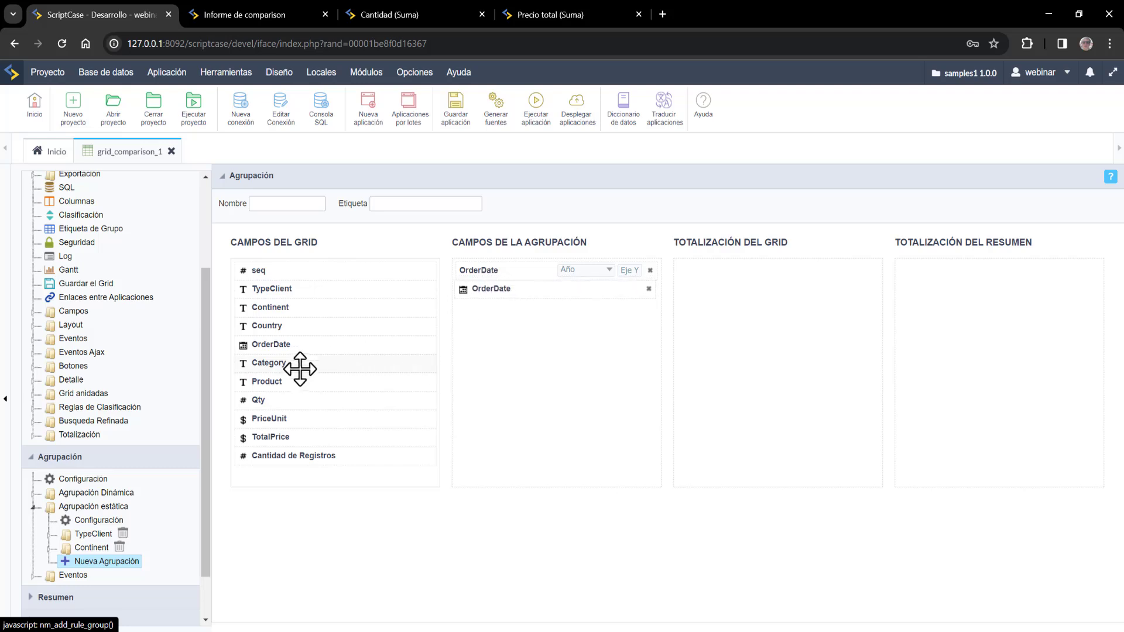
pyautogui.moveTo(296, 347); pyautogui.dragTo(599, 356)
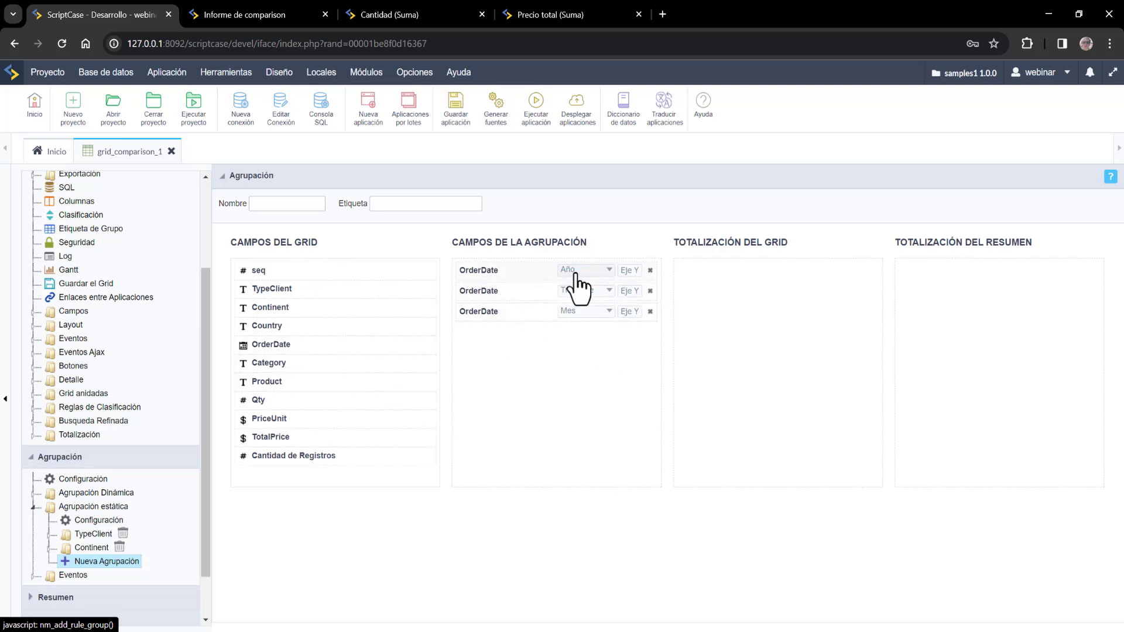
pyautogui.click(597, 275)
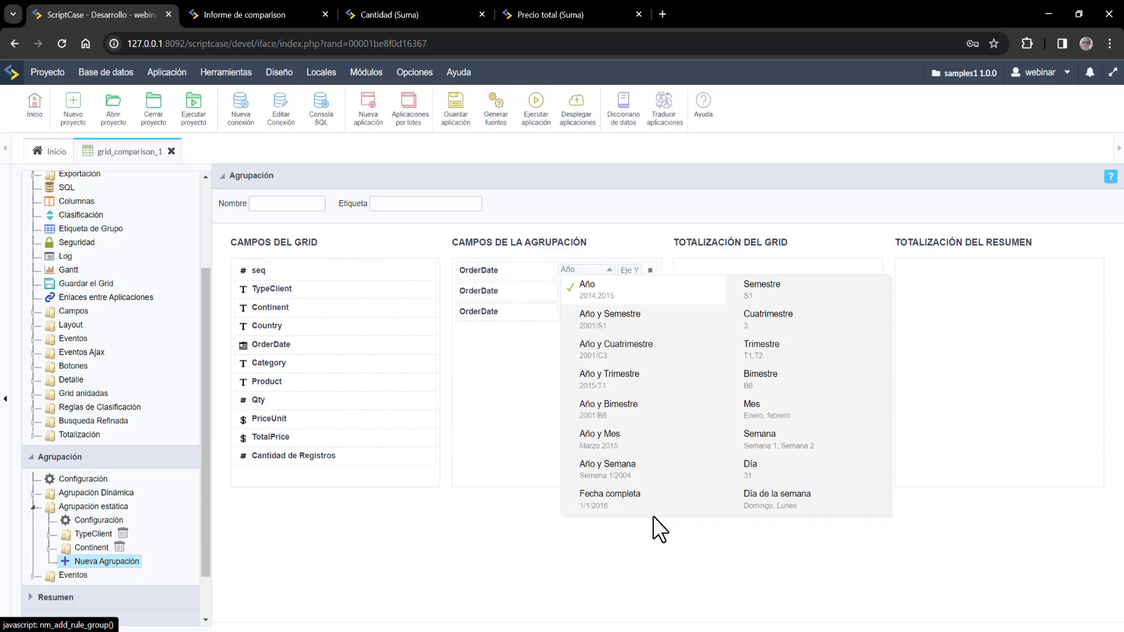
# - Keep year on the first OrderDate level, trying TypeClient as a fourth level and removing it again
pyautogui.click(532, 434)
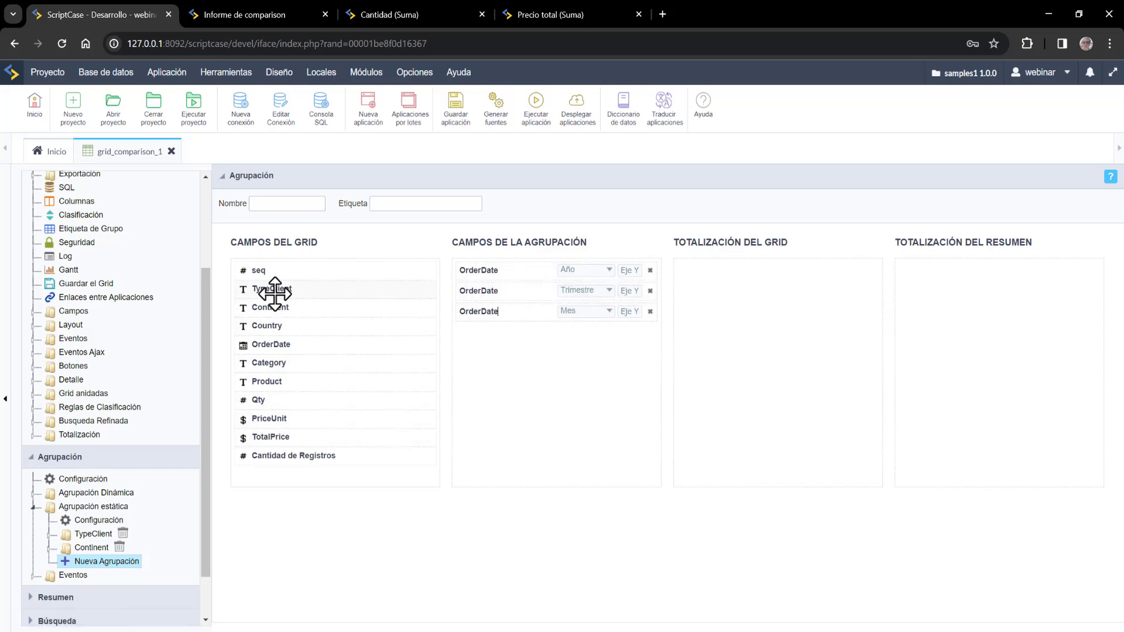
pyautogui.moveTo(274, 294); pyautogui.dragTo(504, 334)
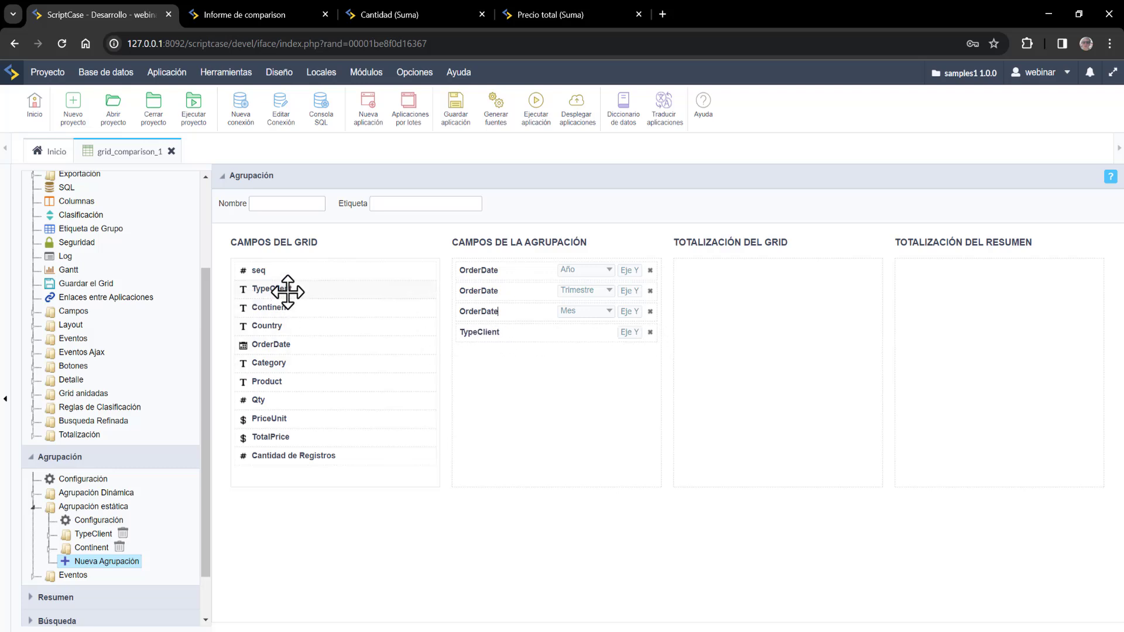
pyautogui.moveTo(288, 292); pyautogui.dragTo(515, 369)
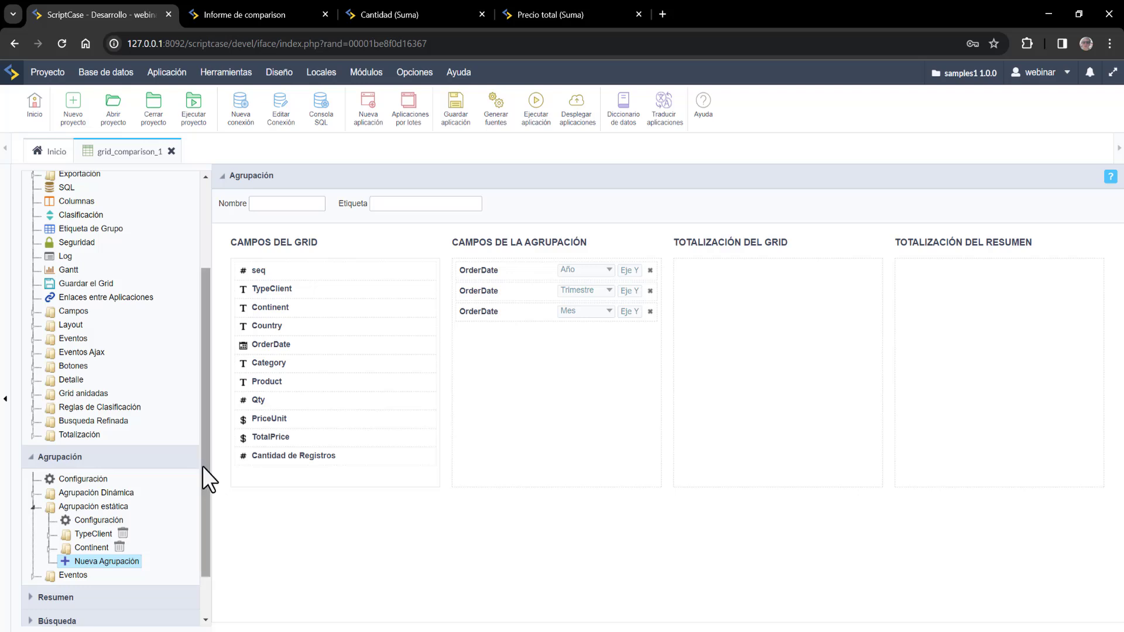
# - Sum Qty and TotalPrice in both the grid and summary totals, then save and run the report
pyautogui.moveTo(255, 400); pyautogui.dragTo(702, 301)
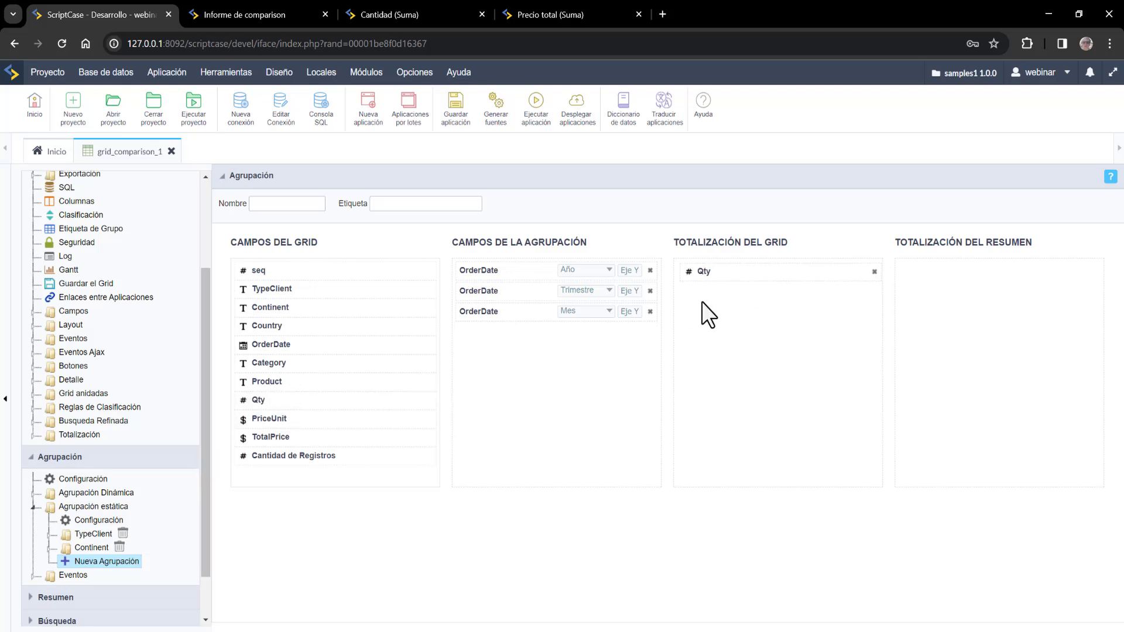
pyautogui.moveTo(292, 437); pyautogui.dragTo(726, 296)
pyautogui.moveTo(268, 404); pyautogui.dragTo(940, 261)
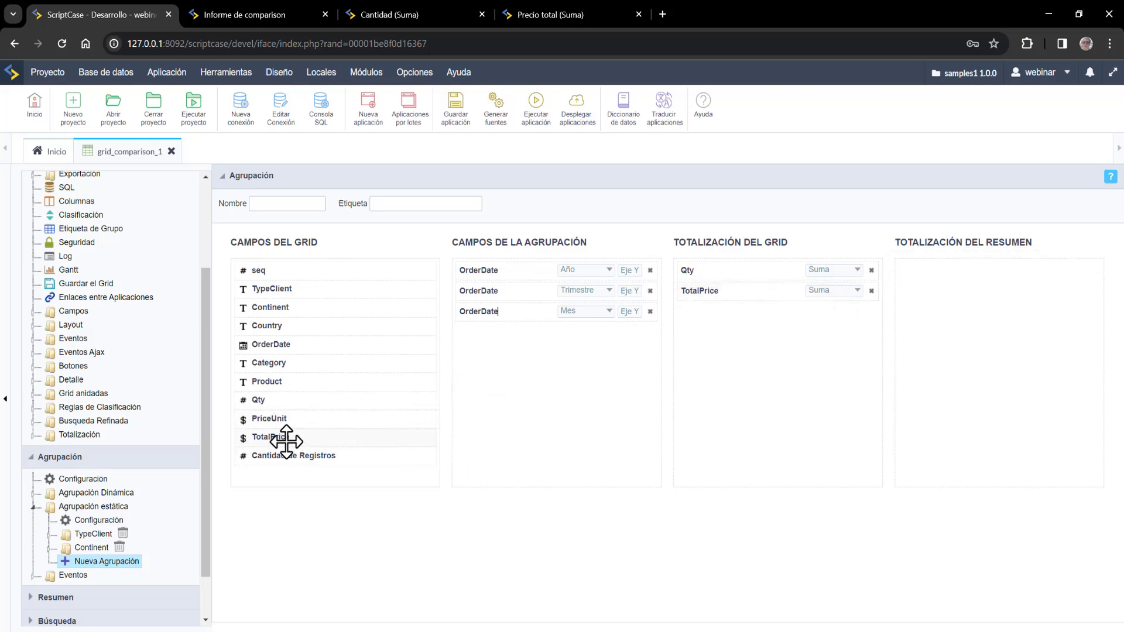
pyautogui.moveTo(283, 434); pyautogui.dragTo(947, 267)
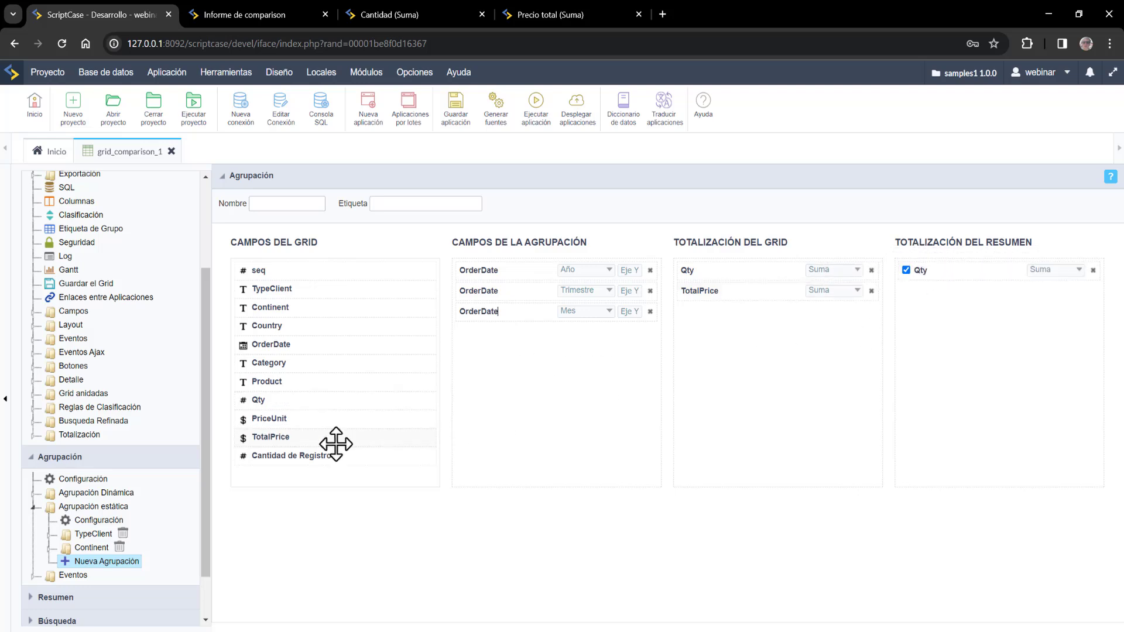
pyautogui.moveTo(334, 441); pyautogui.dragTo(1108, 293)
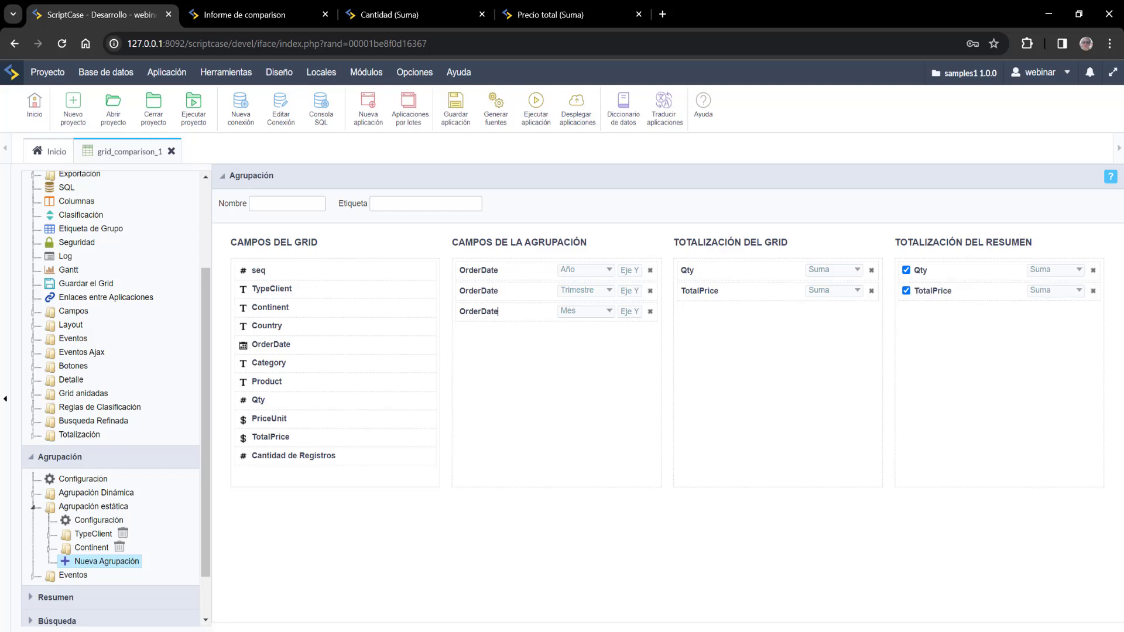
pyautogui.click(536, 102)
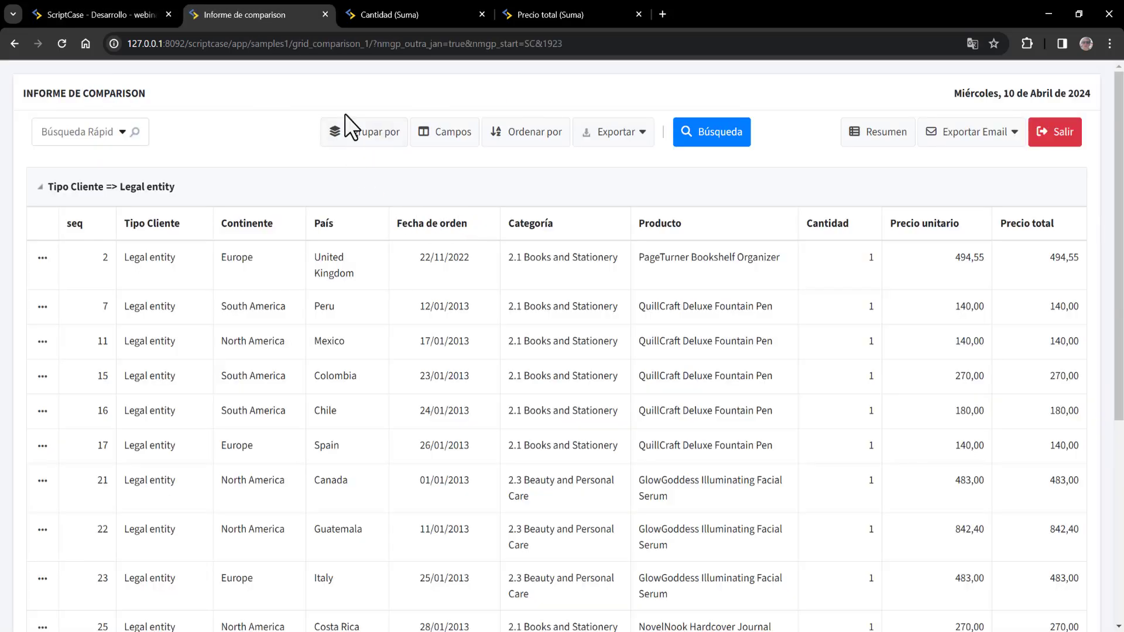
# - In the running report's grouping choices, select the OrderDate_OrderDate_OrderDate date grouping over Continent
pyautogui.click(389, 137)
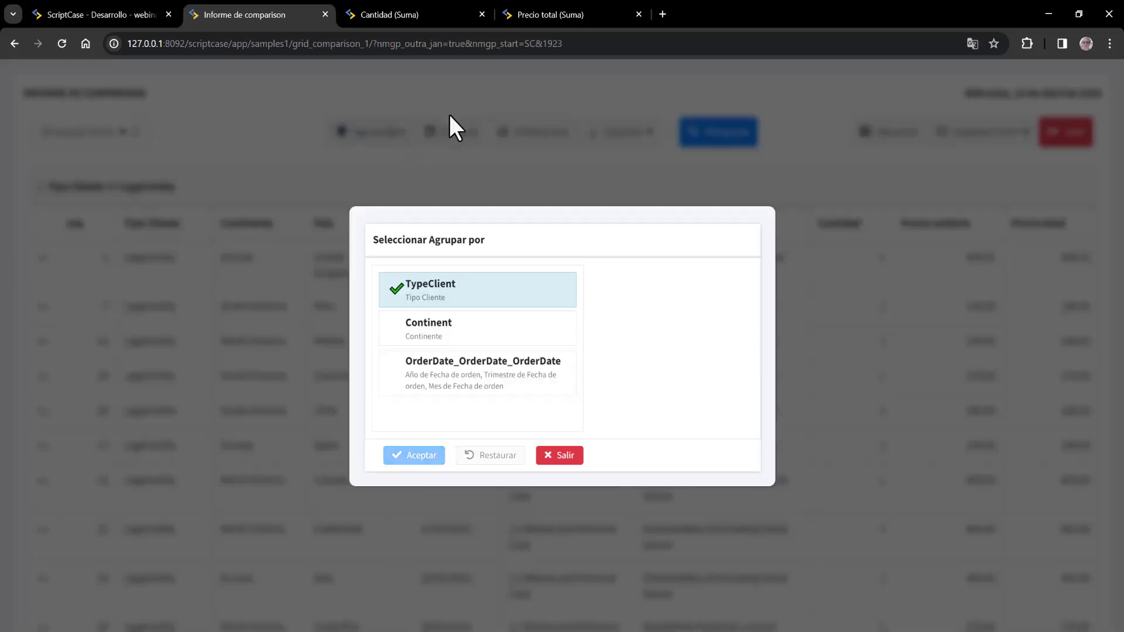
pyautogui.click(451, 331)
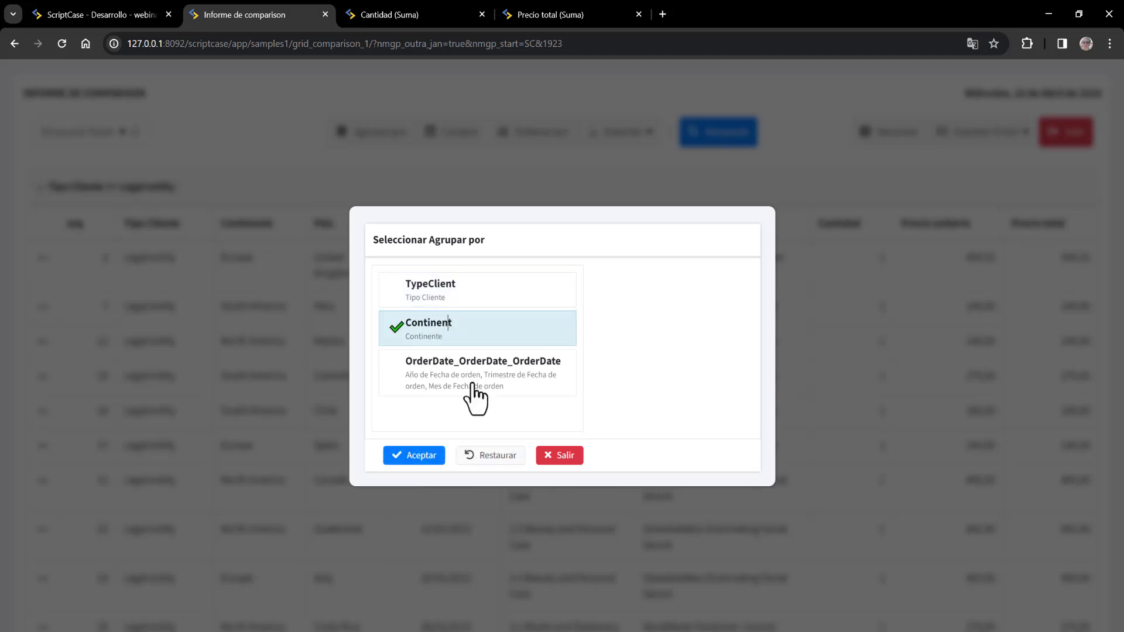
pyautogui.click(480, 381)
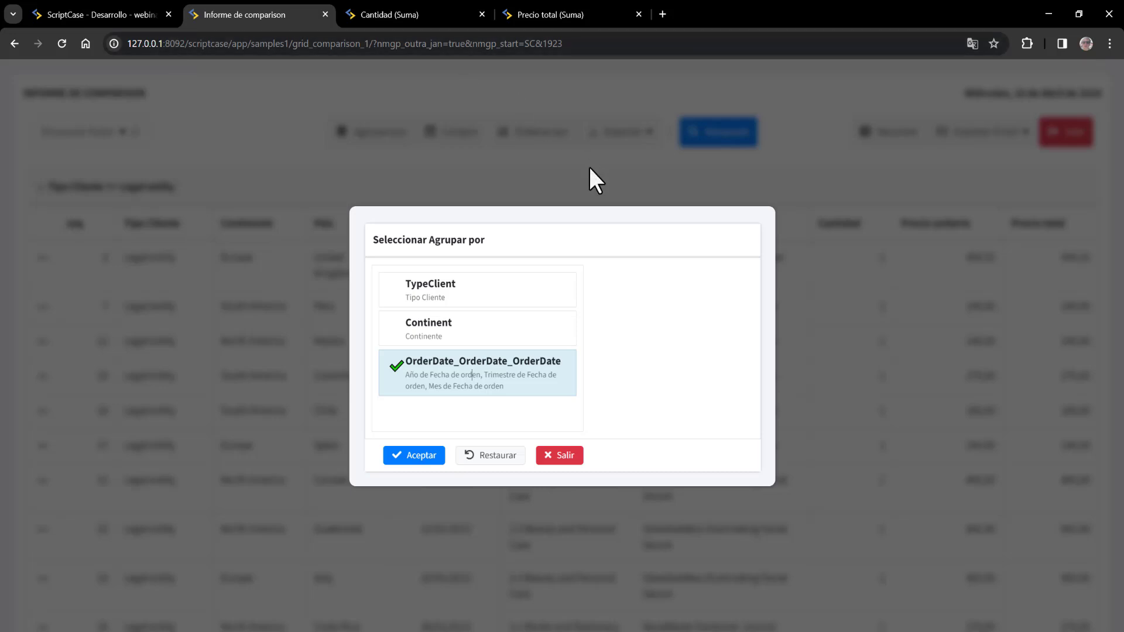
# - Label the OrderDate_OrderDate_OrderDate grouping 'Fecha' in its configuration and save the grid application
pyautogui.click(125, 6)
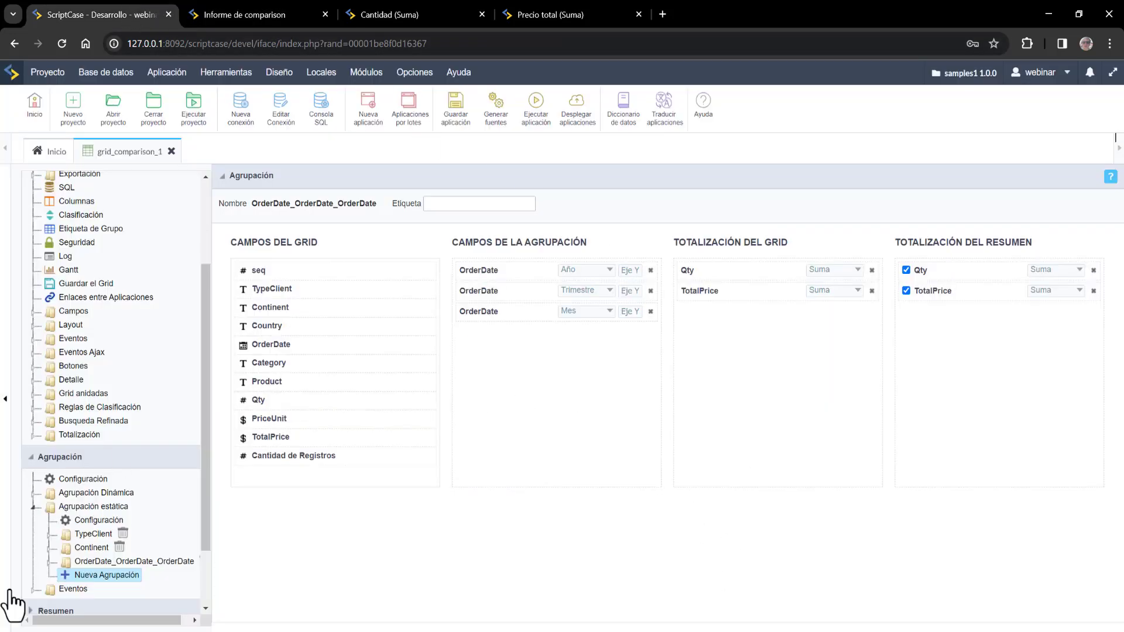
pyautogui.click(96, 561)
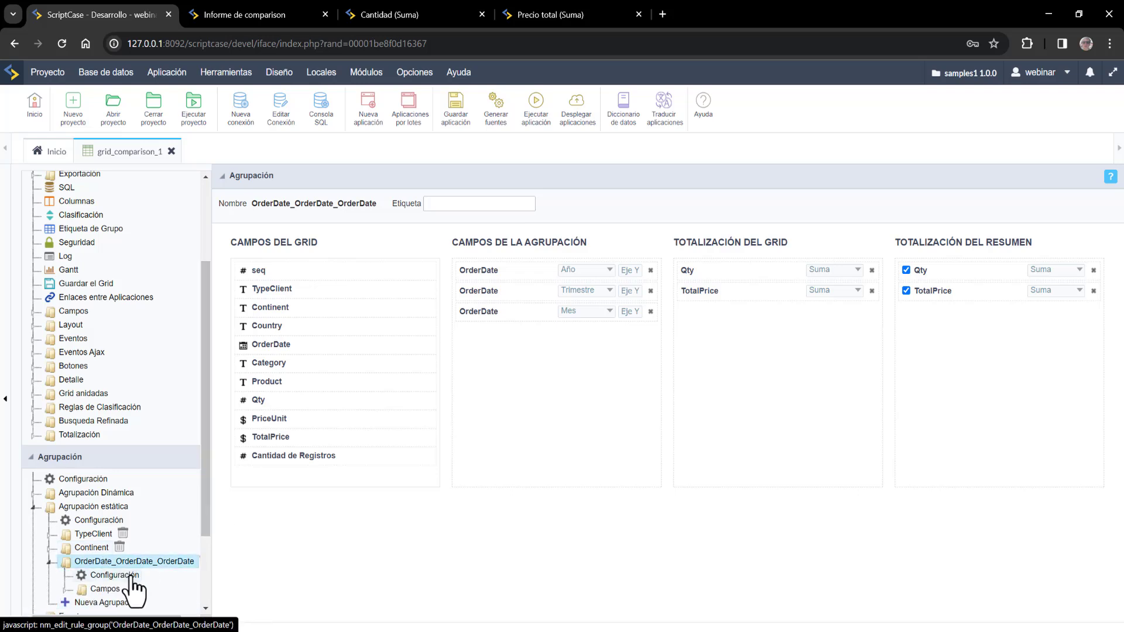
pyautogui.click(114, 576)
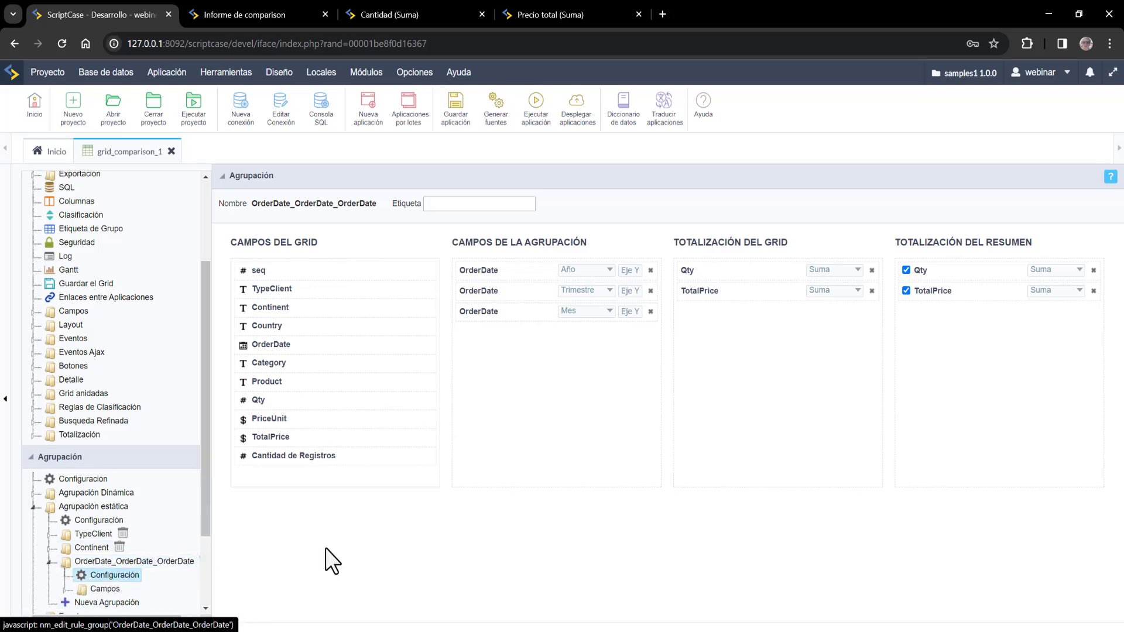
pyautogui.click(488, 203)
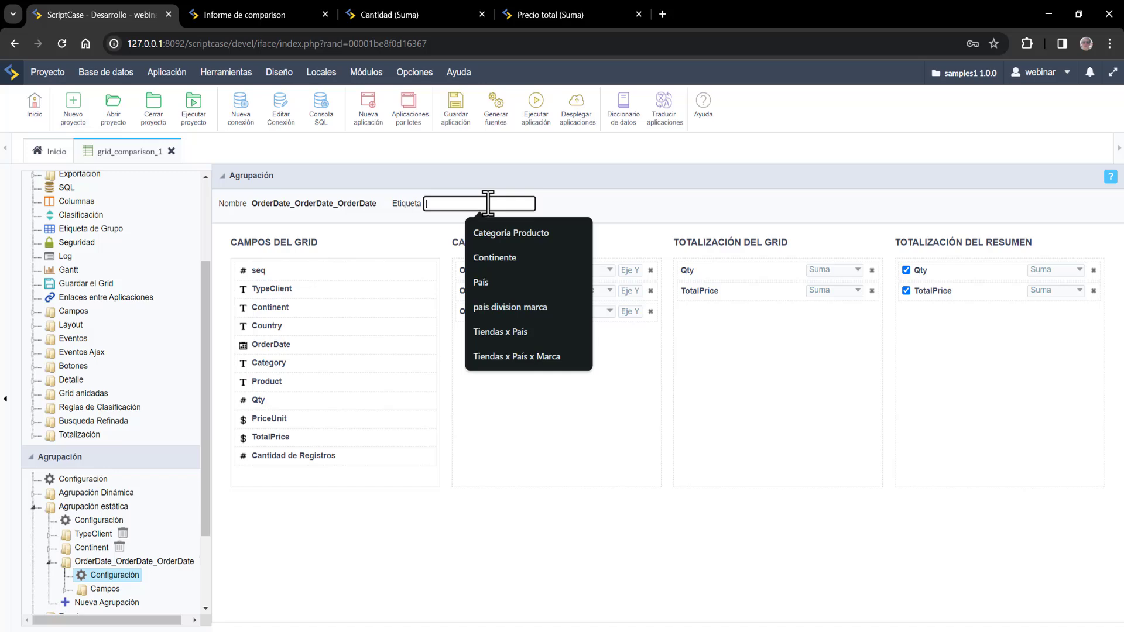
pyautogui.write('Fecha')
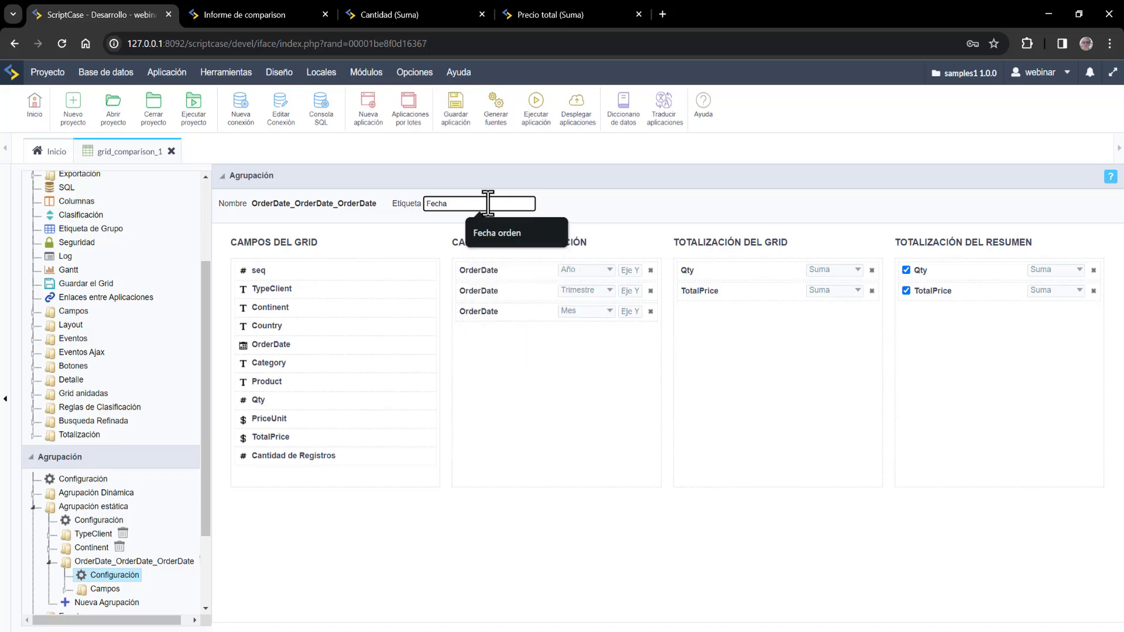
pyautogui.click(456, 105)
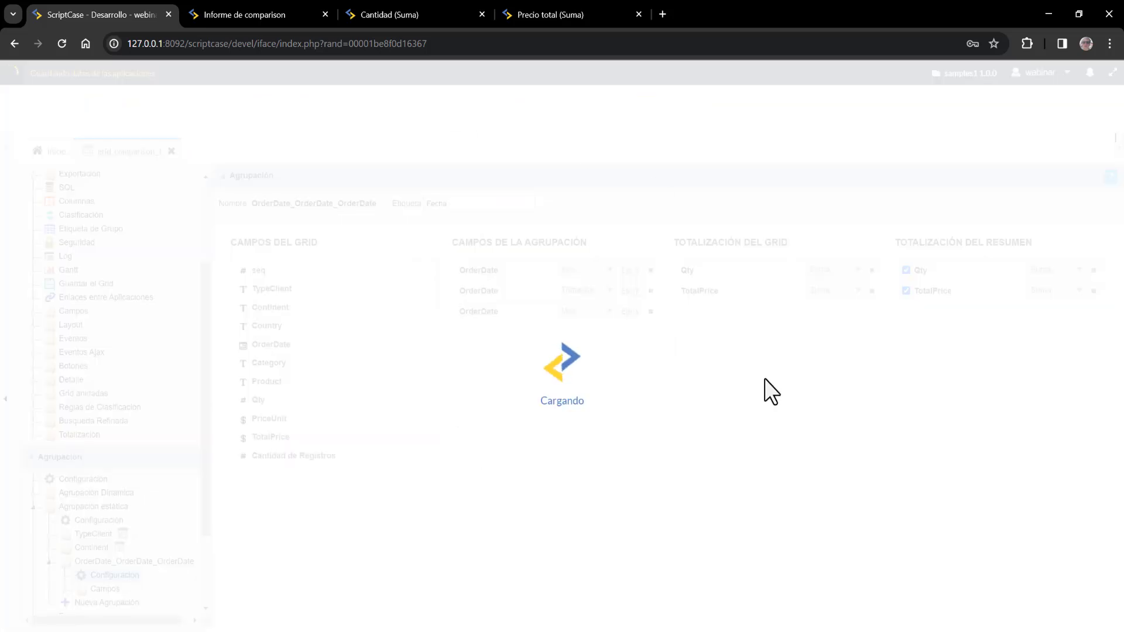
# - Regenerate the grid's source and regroup the running report by Fecha
pyautogui.click(535, 103)
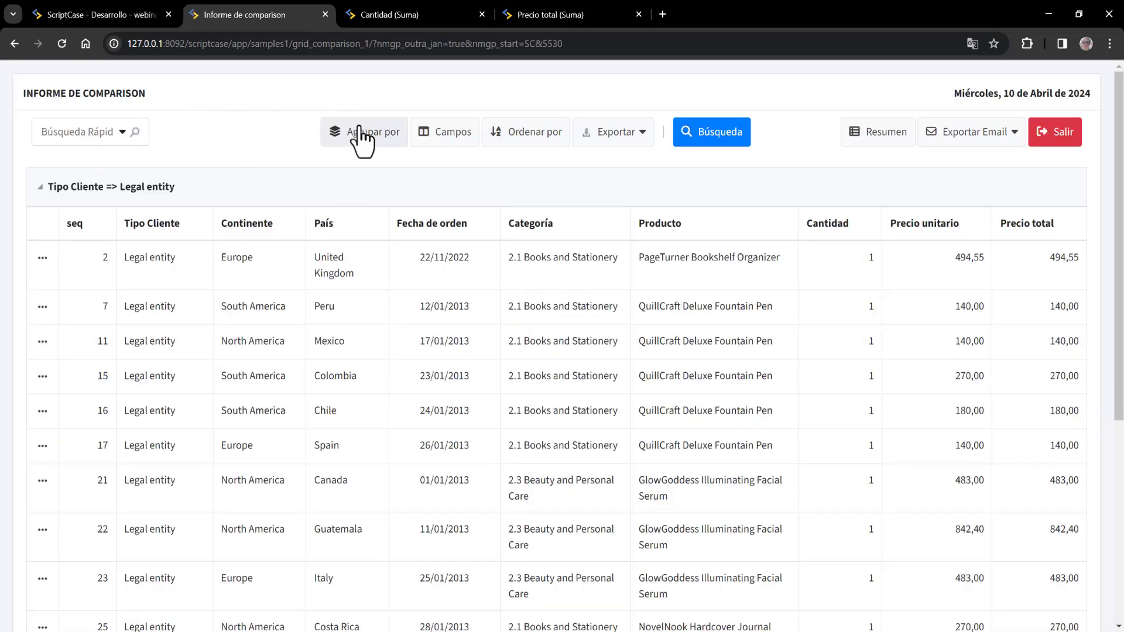
pyautogui.click(360, 127)
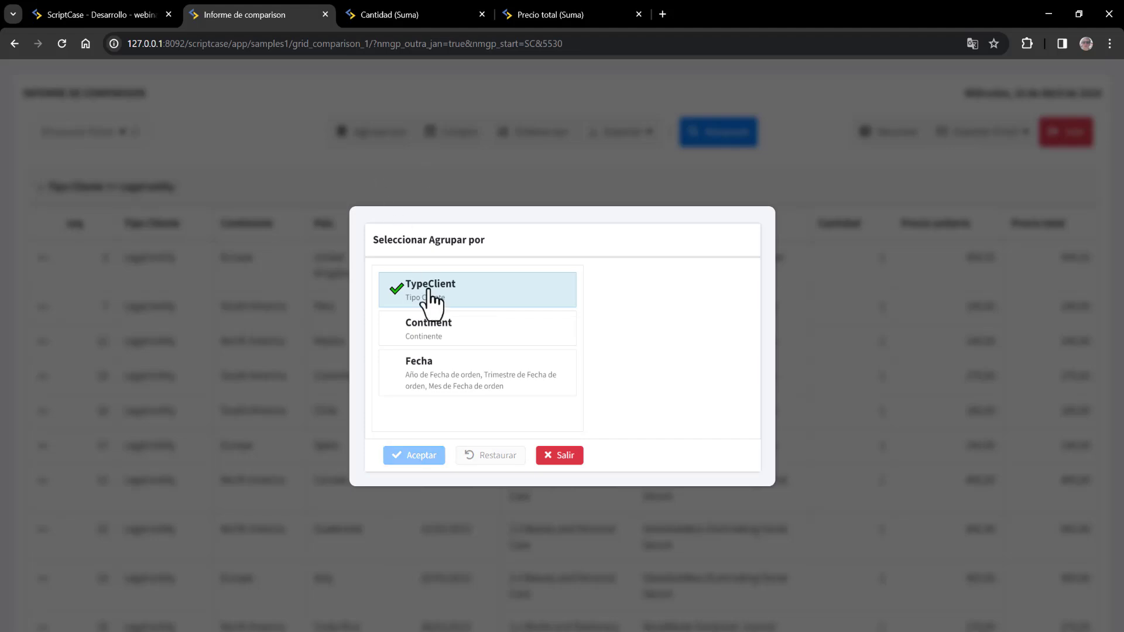
pyautogui.click(479, 387)
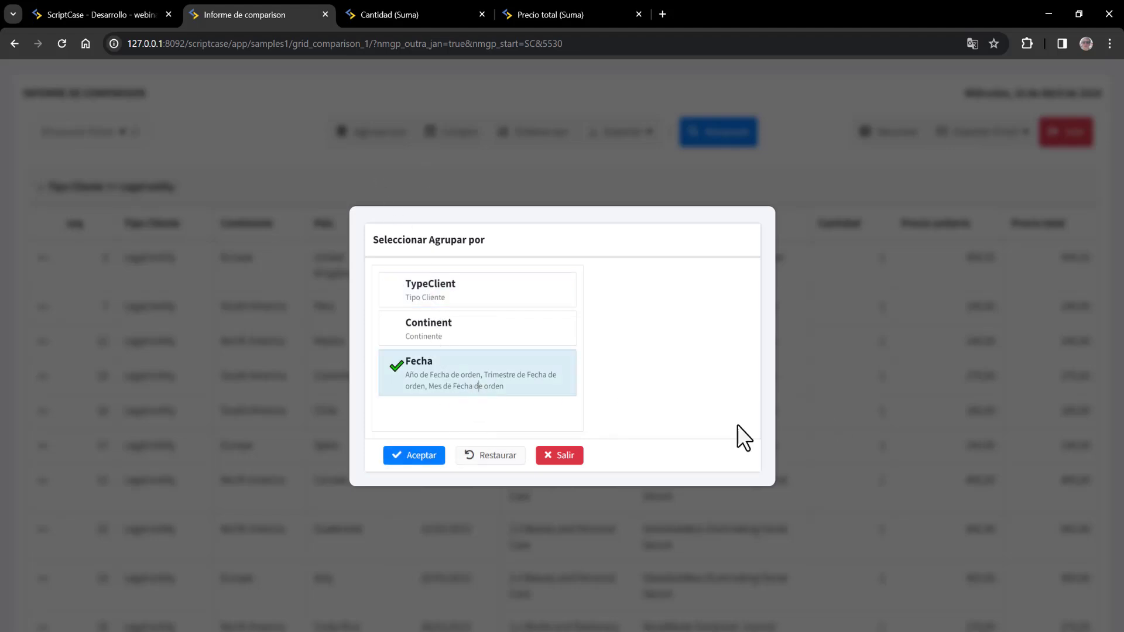
pyautogui.click(432, 456)
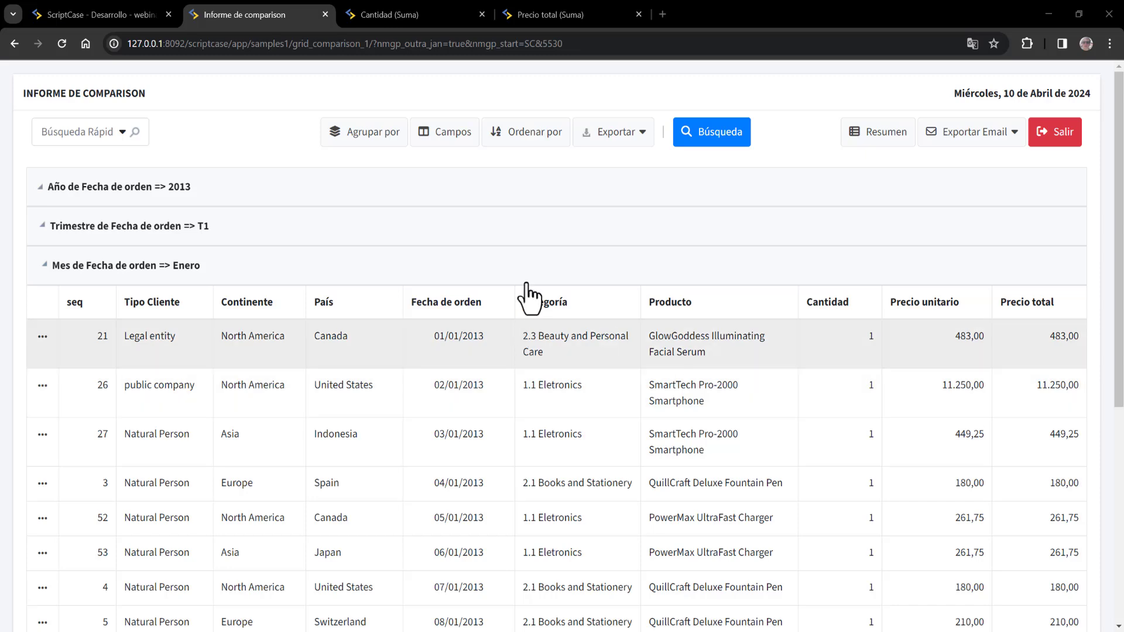
# - Inspect the year, quarter and month headings, then collapse the T1 quarter and 2013 year groups
pyautogui.click(140, 14)
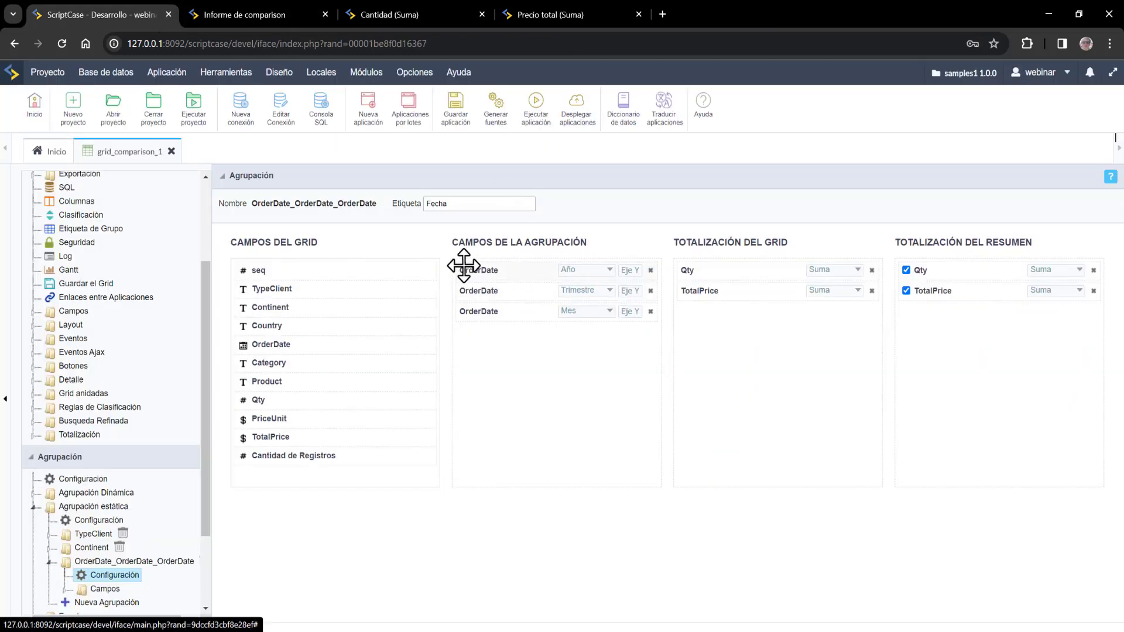
pyautogui.click(224, 12)
pyautogui.moveTo(55, 186); pyautogui.dragTo(199, 198)
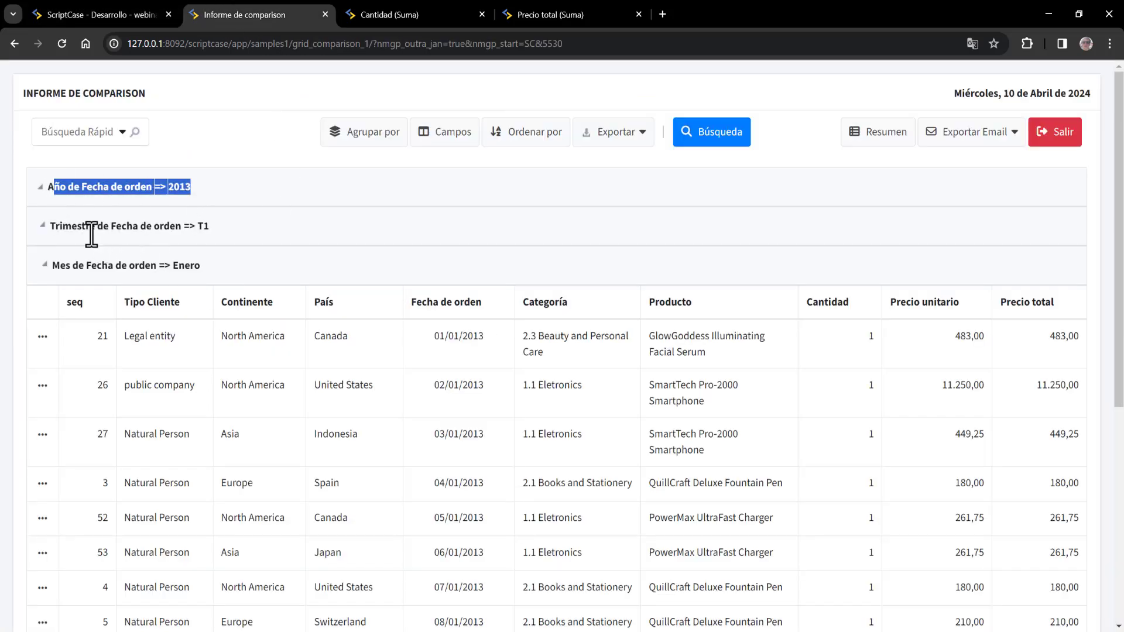
pyautogui.moveTo(75, 229); pyautogui.dragTo(200, 235)
pyautogui.moveTo(84, 266); pyautogui.dragTo(171, 266)
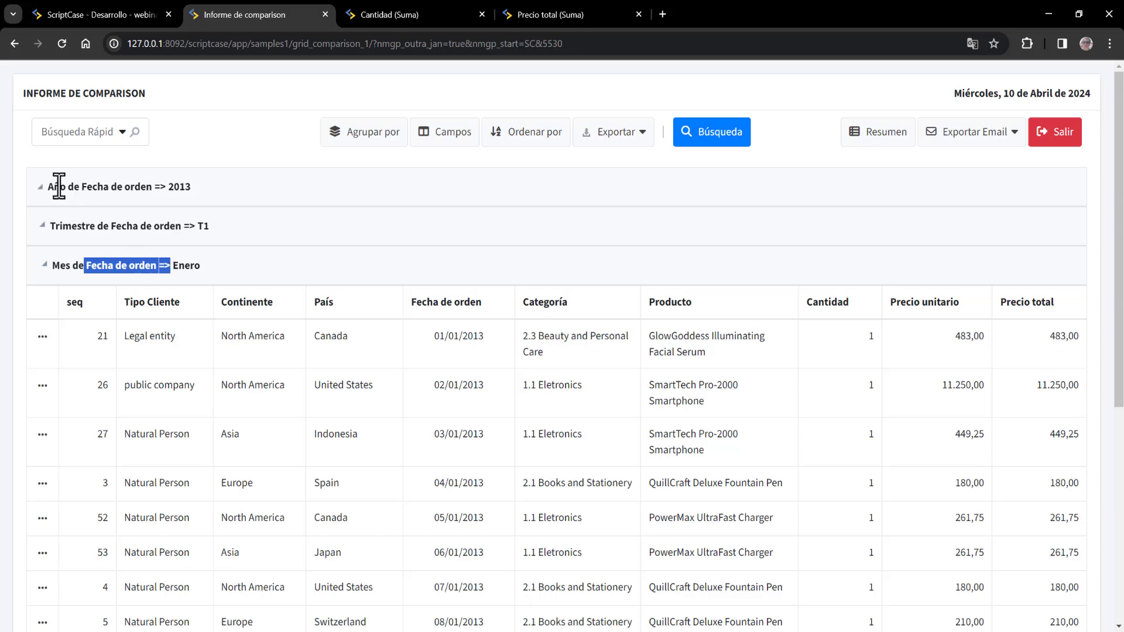
pyautogui.moveTo(59, 187); pyautogui.dragTo(192, 187)
pyautogui.click(49, 3)
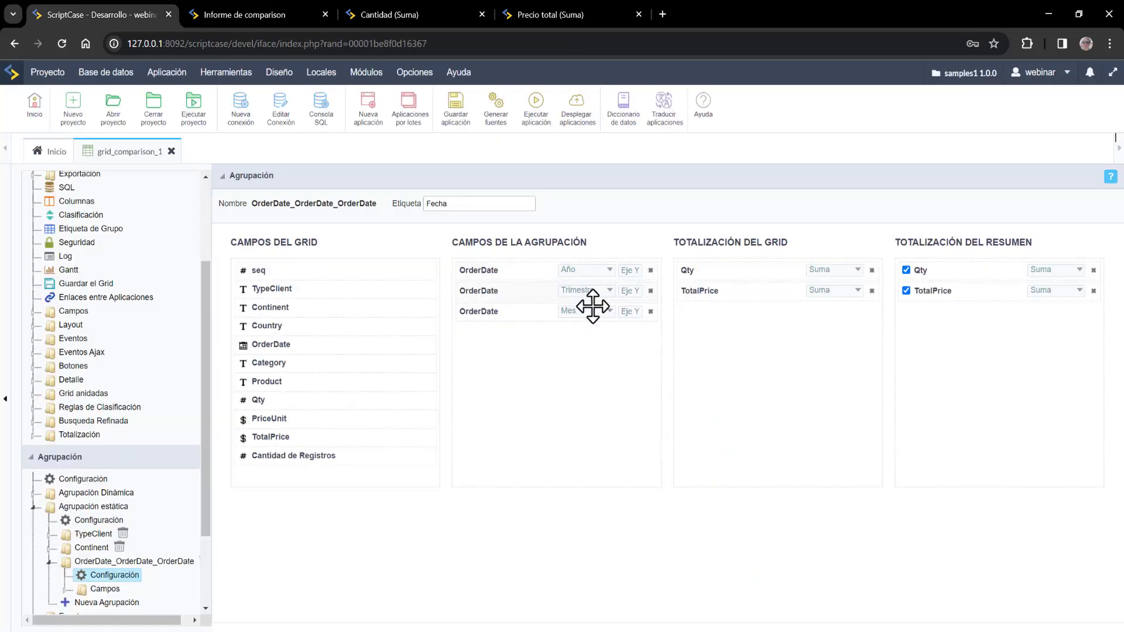
pyautogui.click(275, 12)
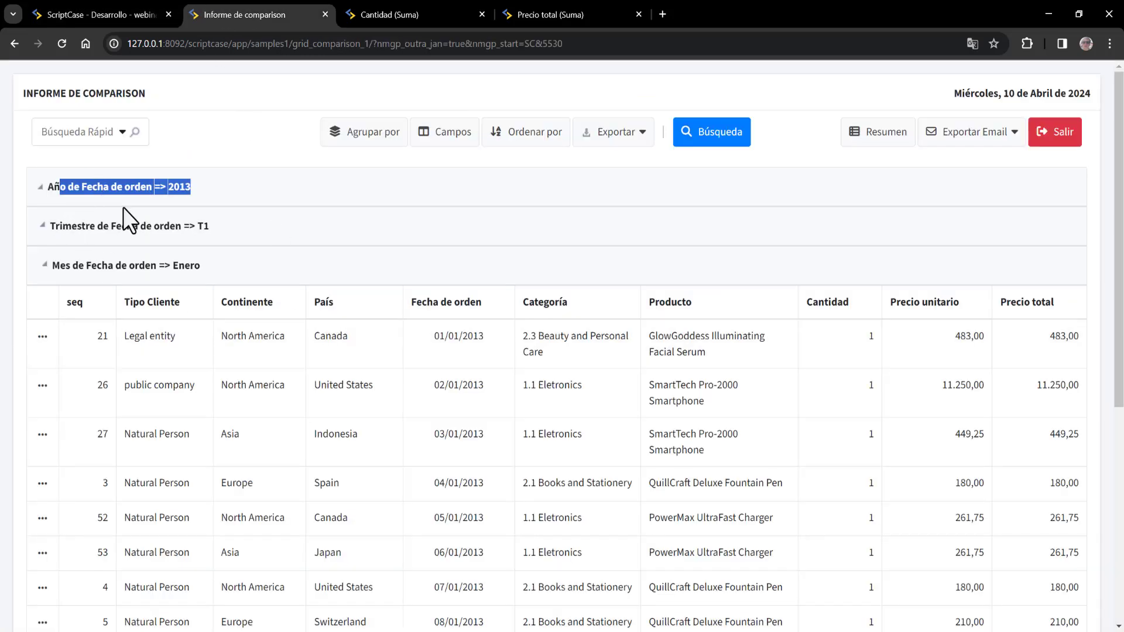
pyautogui.click(42, 225)
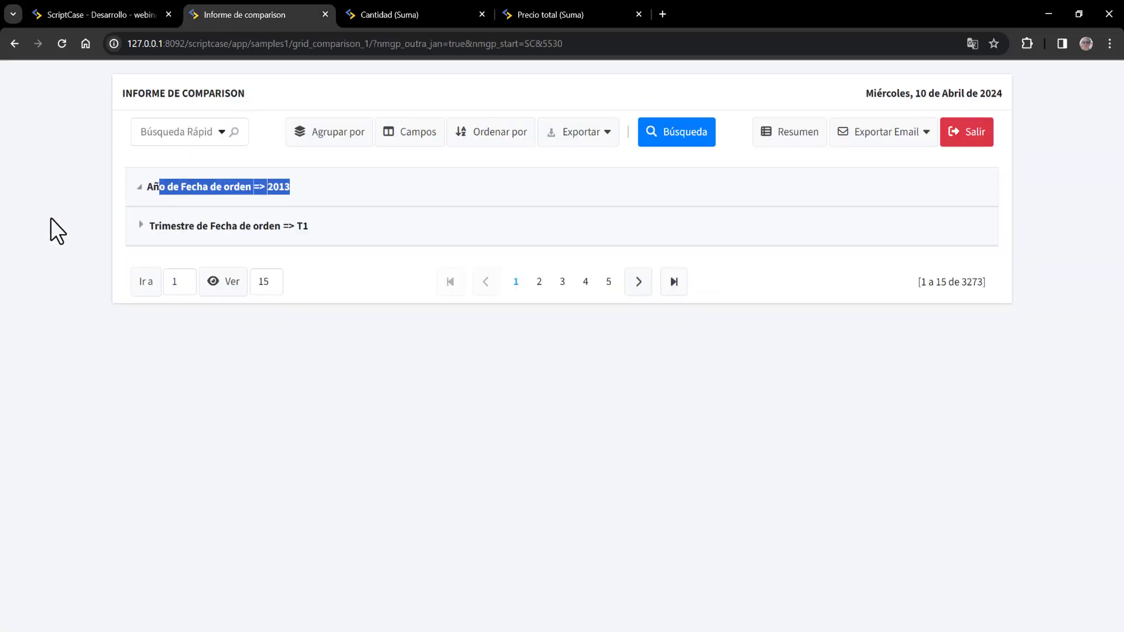
pyautogui.click(138, 187)
pyautogui.hotkey('alt', 'Tab')
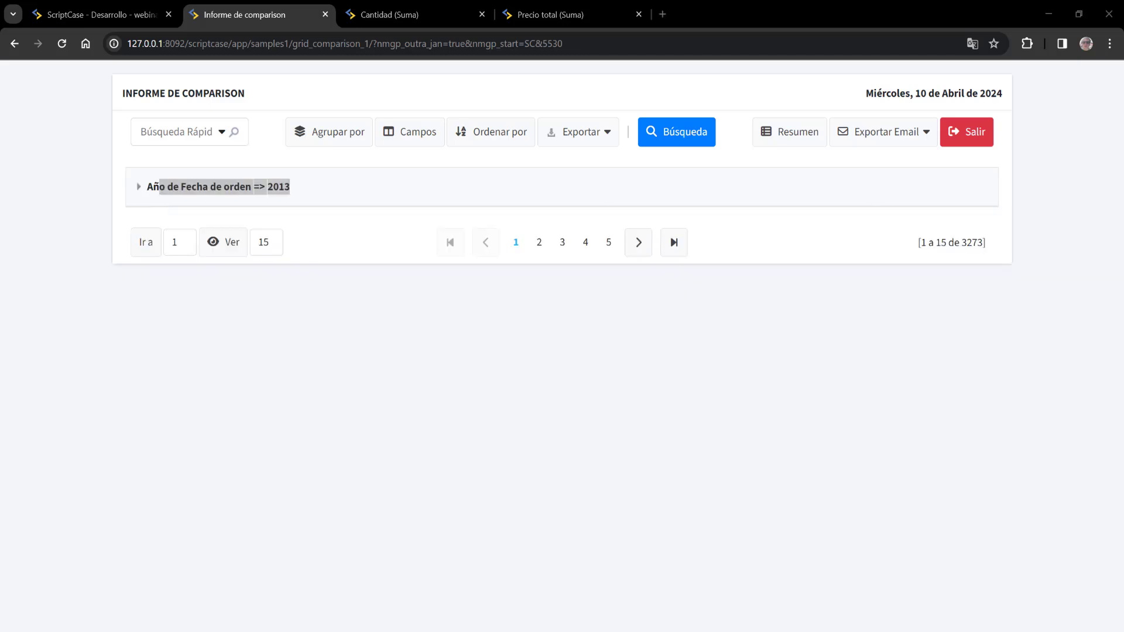
# - View the Qty and TotalPrice summary by year, quarter and month, then return to the editor
pyautogui.click(785, 132)
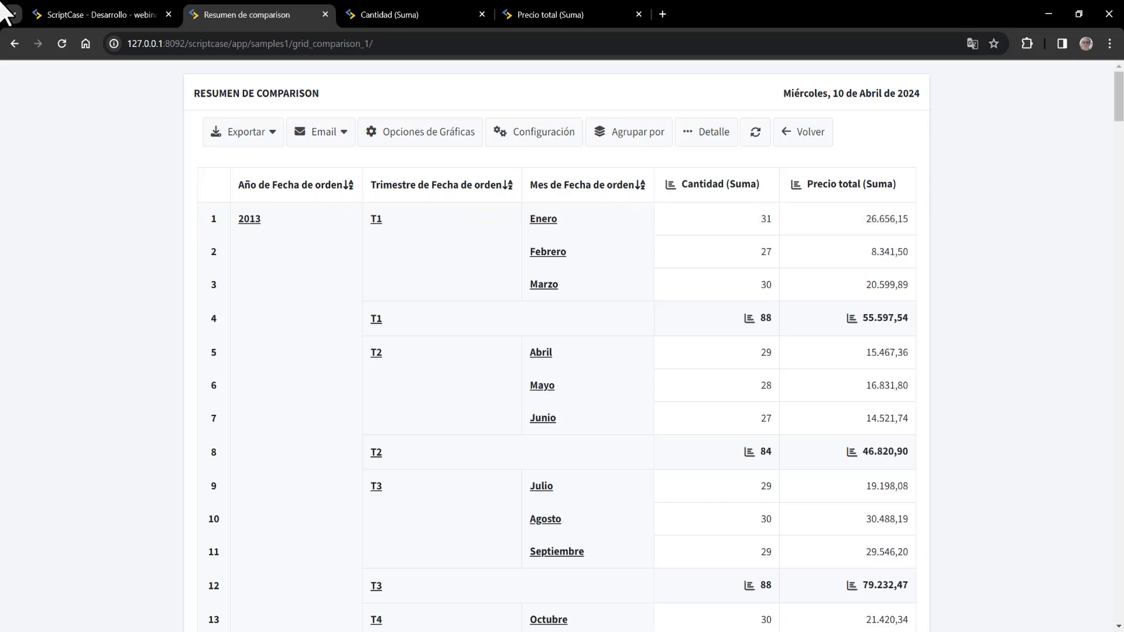
pyautogui.click(107, 13)
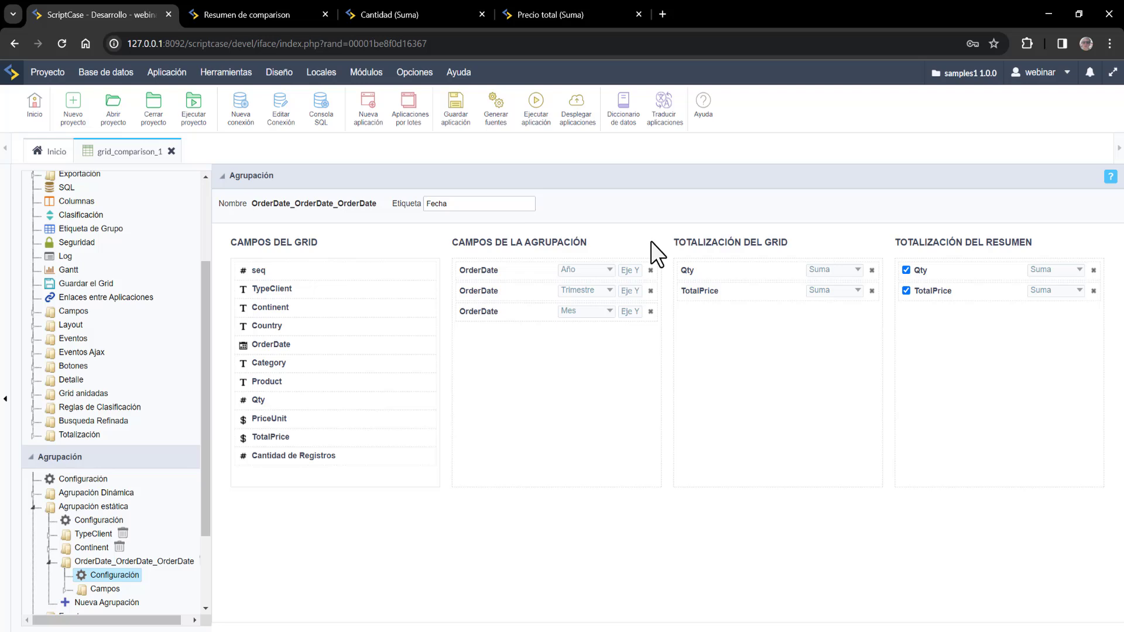
# - Put the Año level on the X axis, save the grid, and regenerate its source
pyautogui.click(631, 270)
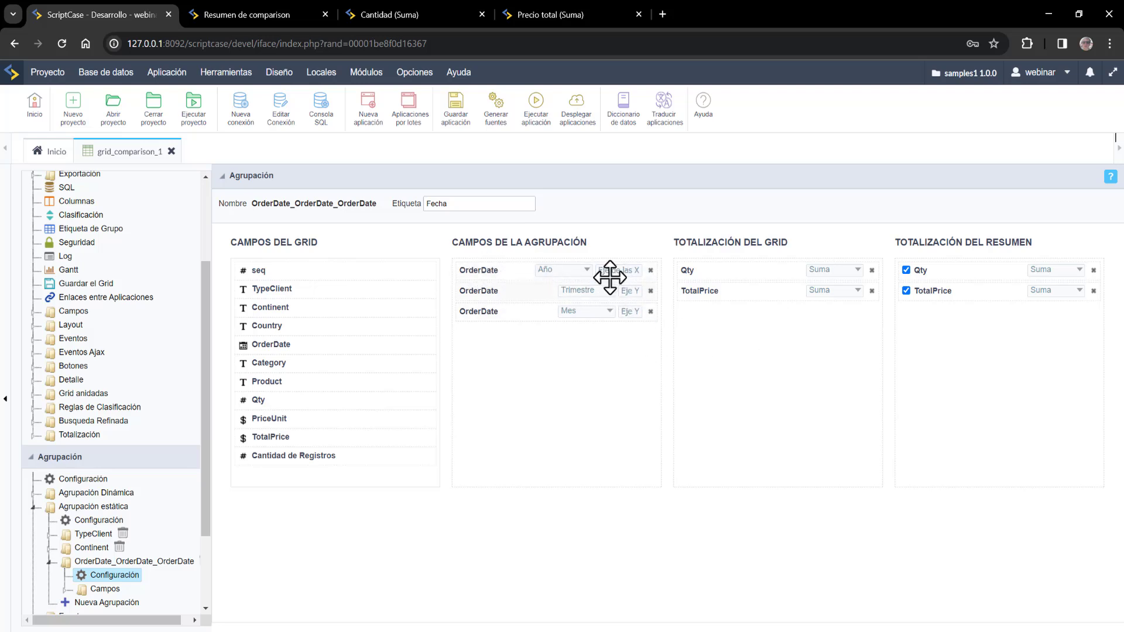
pyautogui.click(503, 113)
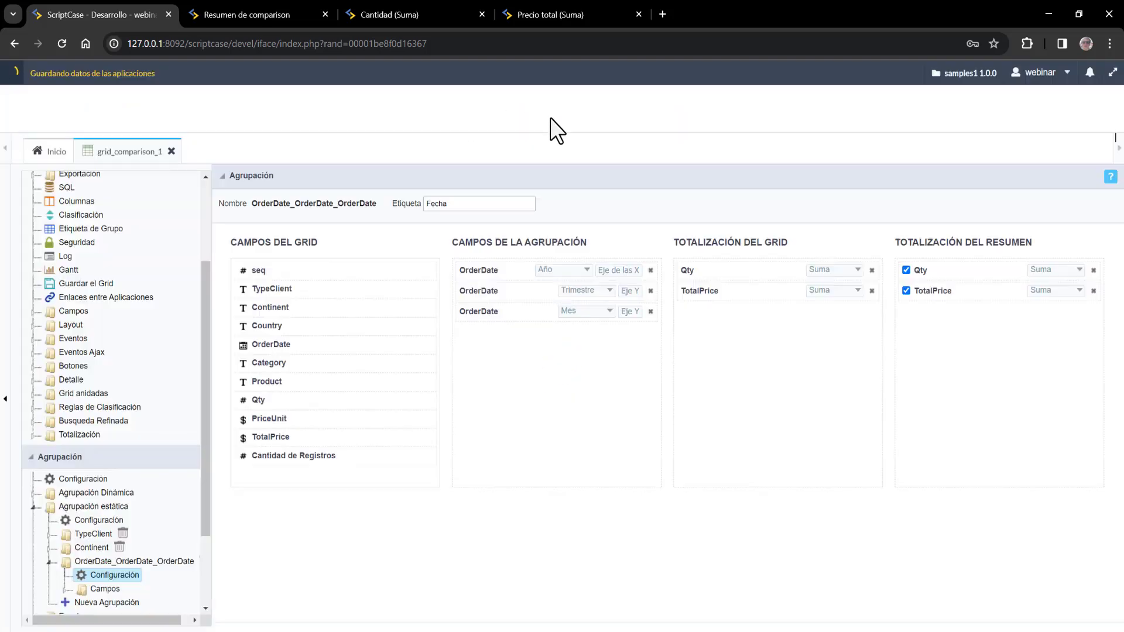
pyautogui.click(536, 115)
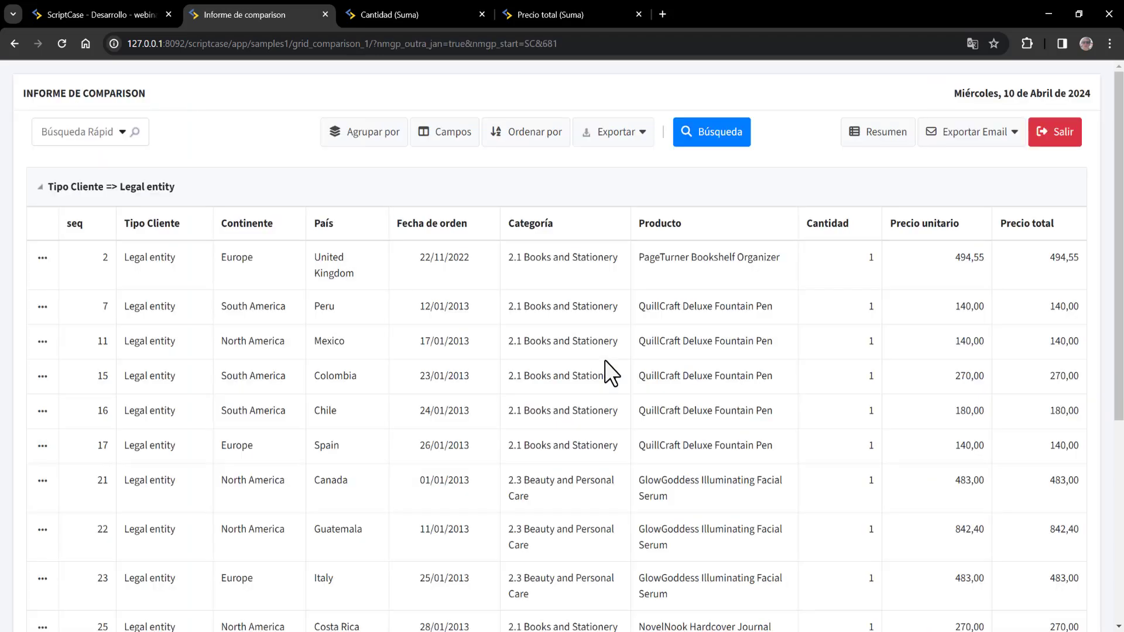
# - Check the summary, then reopen the grouping choices from the detailed report
pyautogui.click(872, 140)
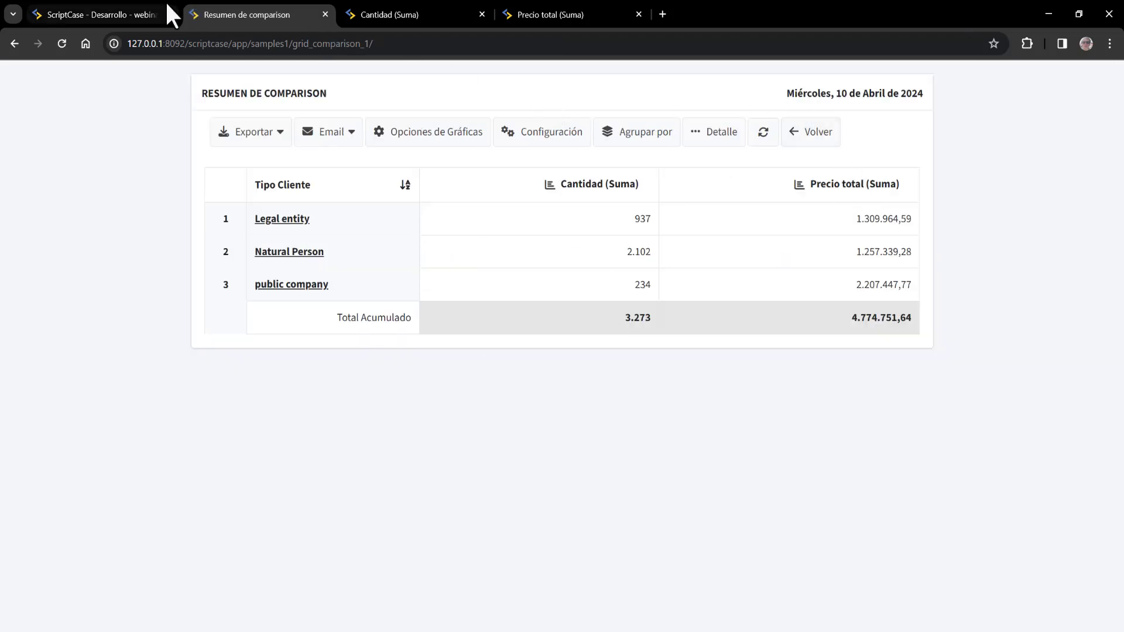
pyautogui.click(818, 138)
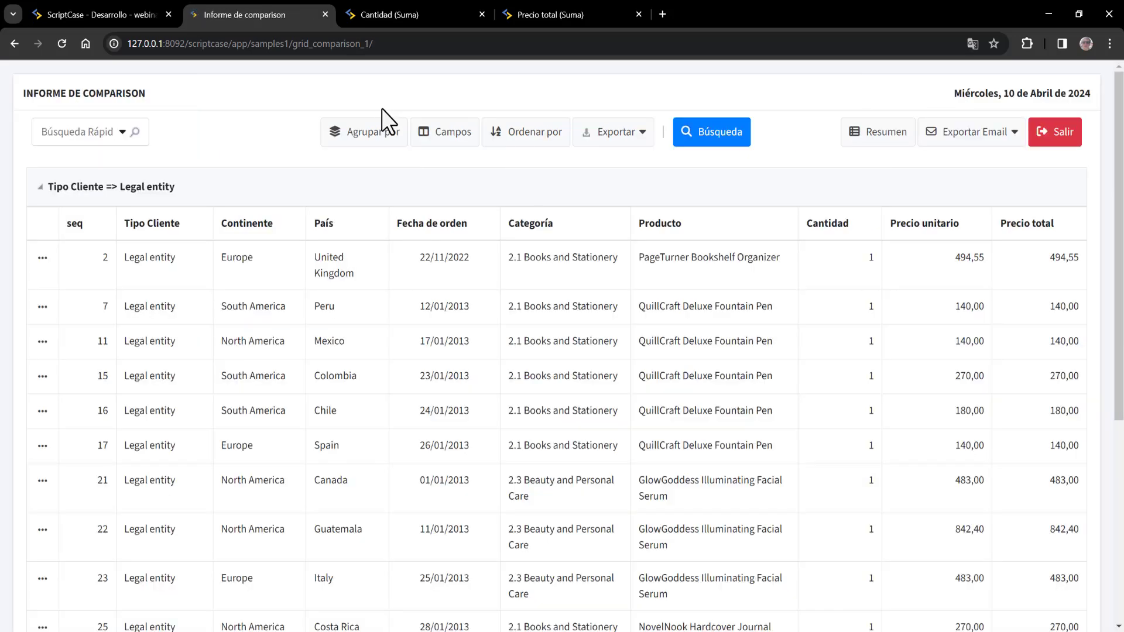
pyautogui.click(392, 139)
# - Apply the Fecha grouping and open the summary with years across the columns
pyautogui.click(464, 381)
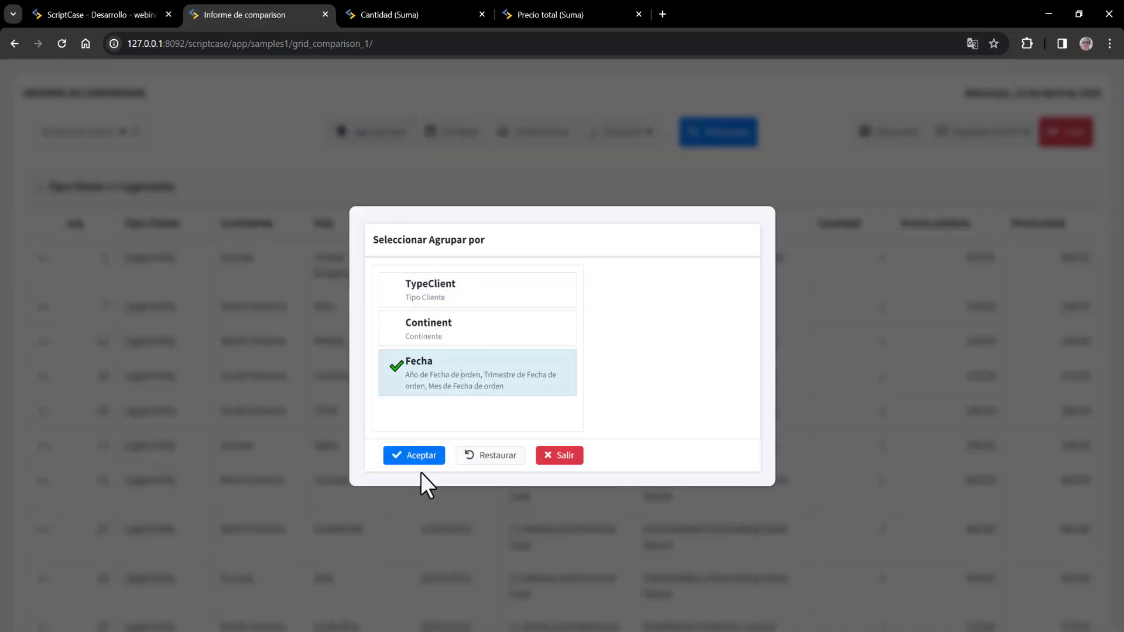
pyautogui.click(417, 456)
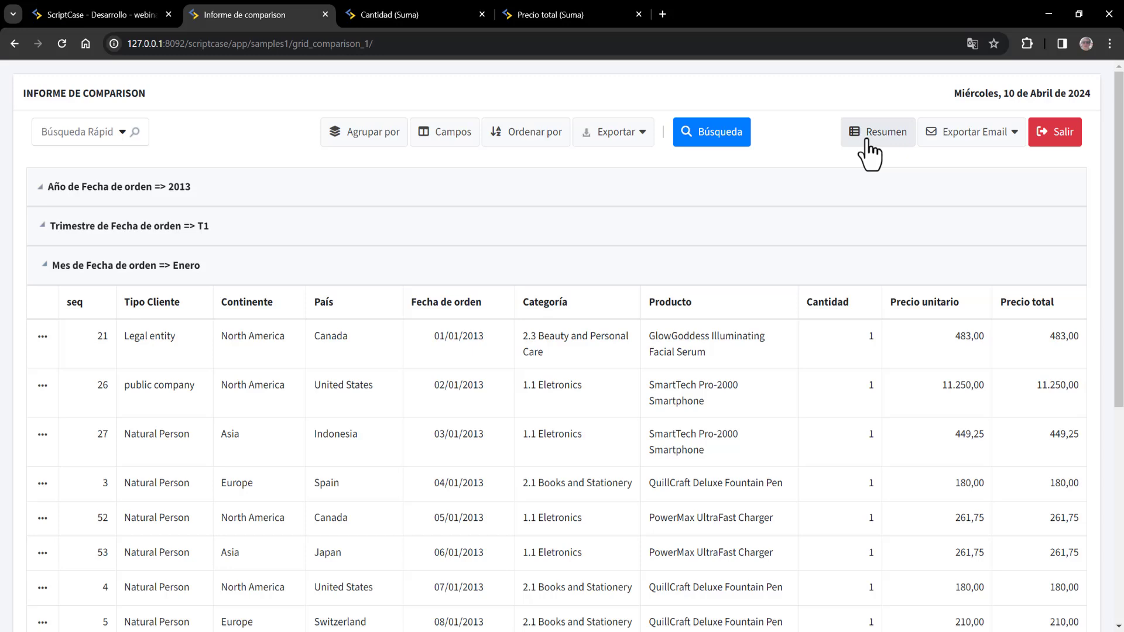
pyautogui.click(866, 140)
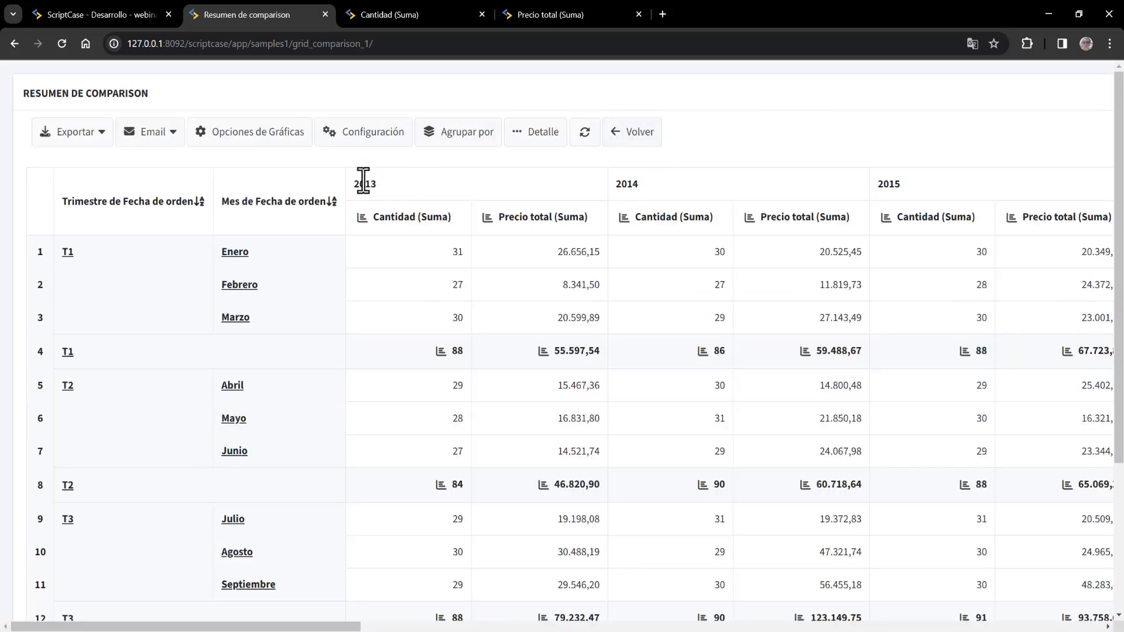
# - Review the summary's 2014 year column and scroll the table, then return to the development editor
pyautogui.doubleClick(634, 181)
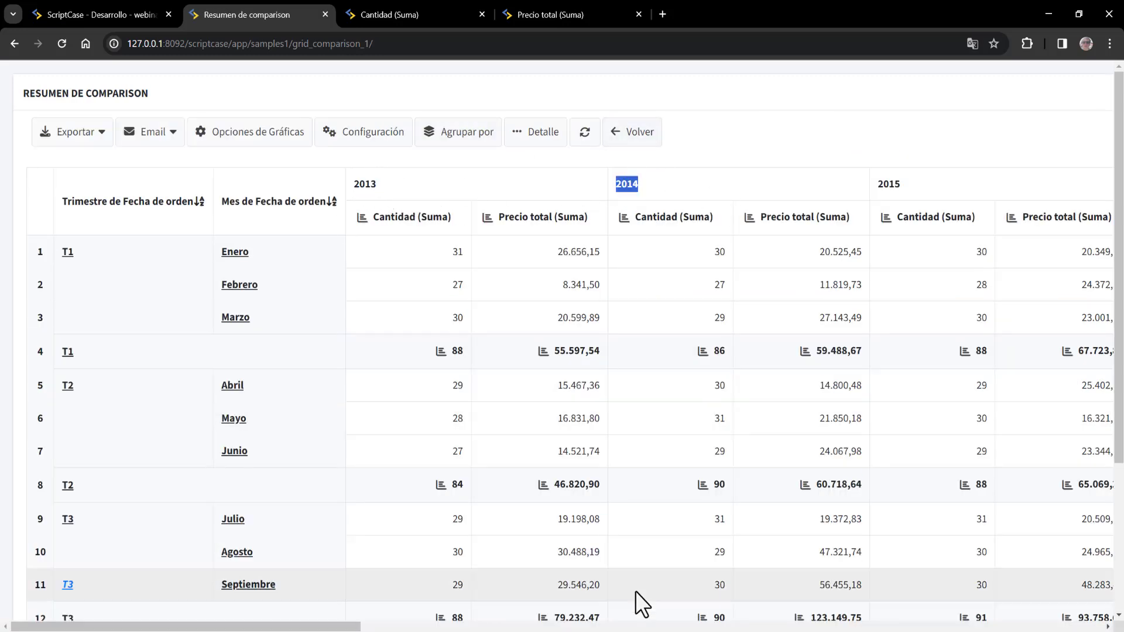
pyautogui.moveTo(341, 628); pyautogui.dragTo(250, 595)
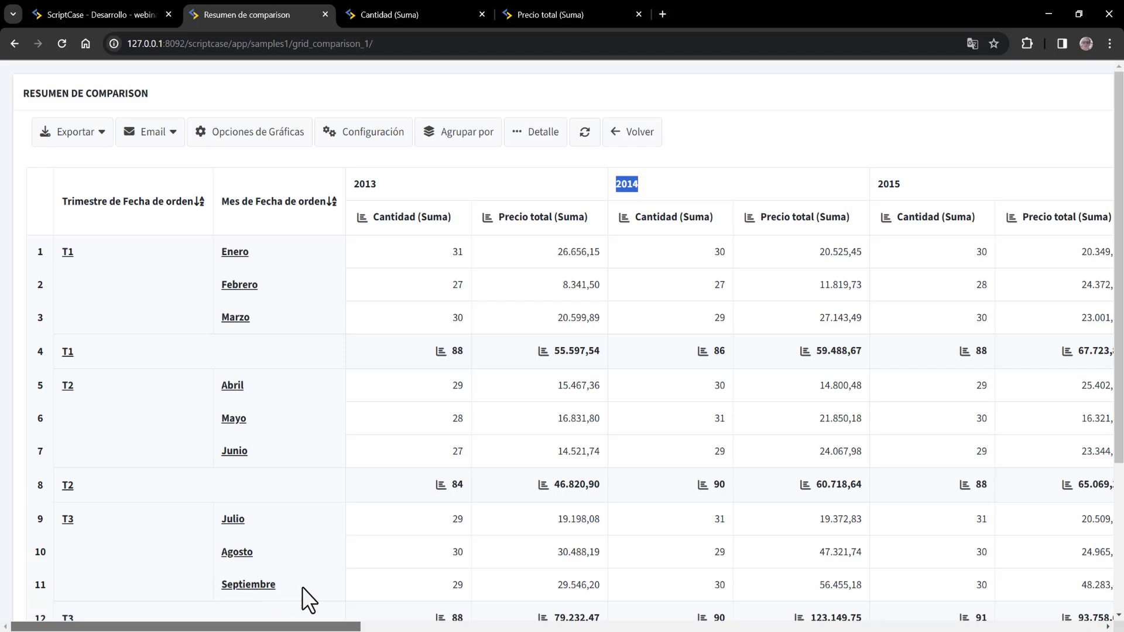
pyautogui.moveTo(350, 589); pyautogui.dragTo(494, 586)
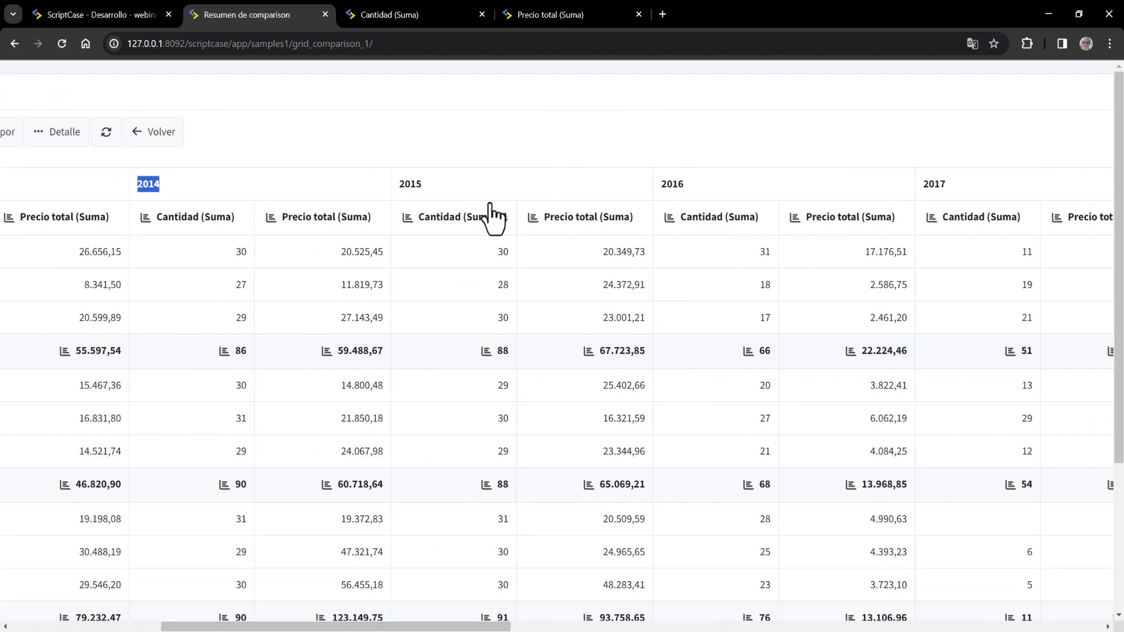
pyautogui.moveTo(502, 626); pyautogui.dragTo(185, 585)
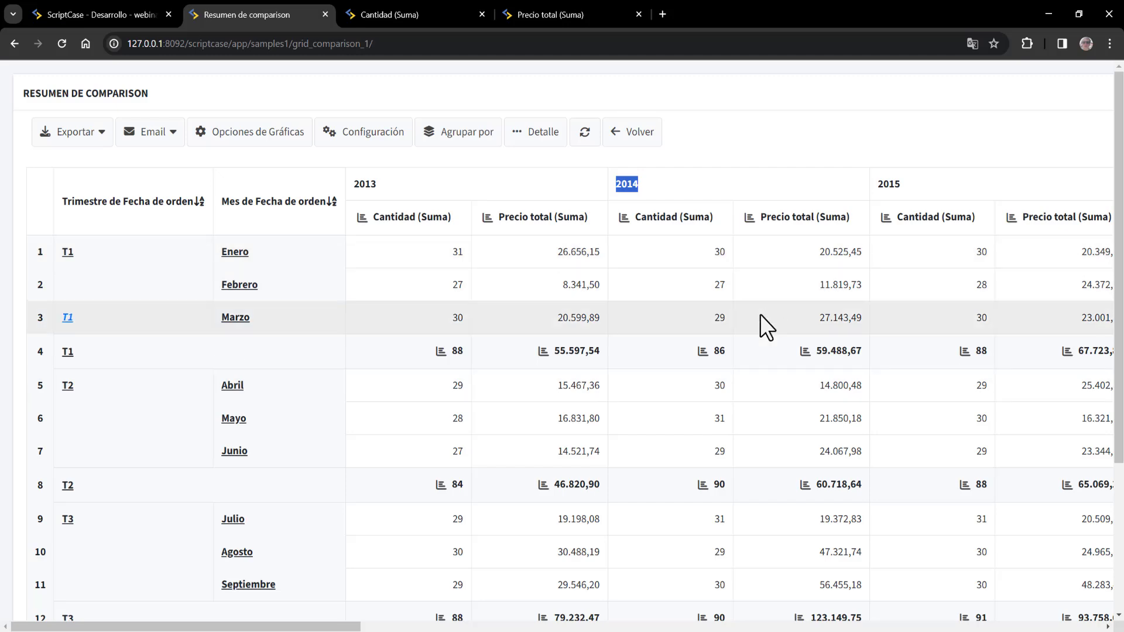
pyautogui.scroll(-3, 433, 518)
pyautogui.scroll(3, 423, 440)
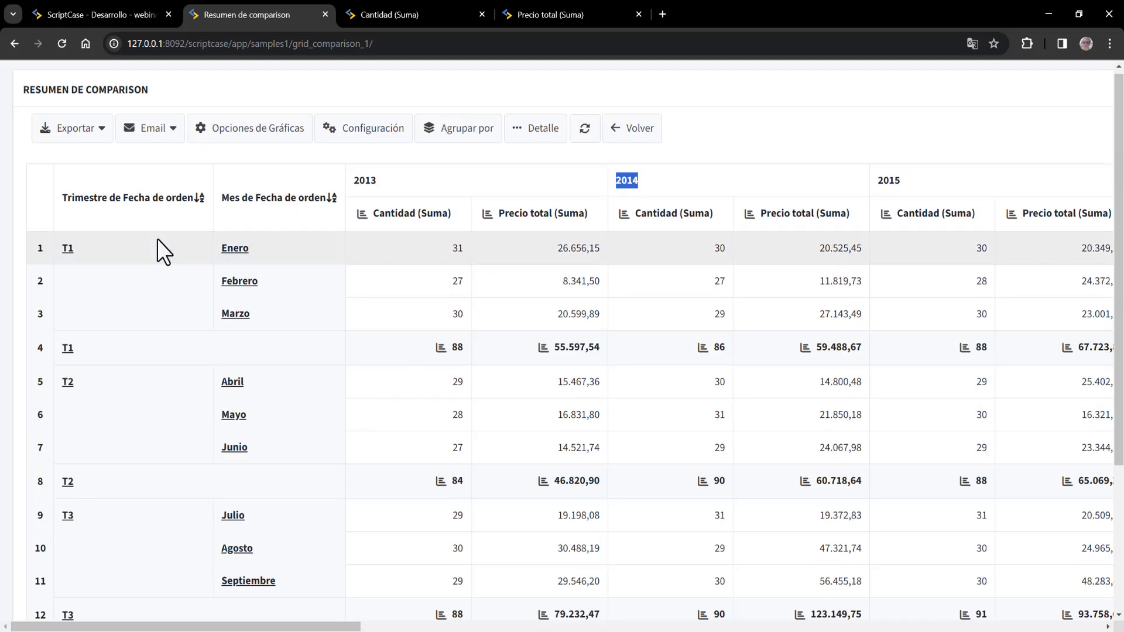
pyautogui.click(135, 8)
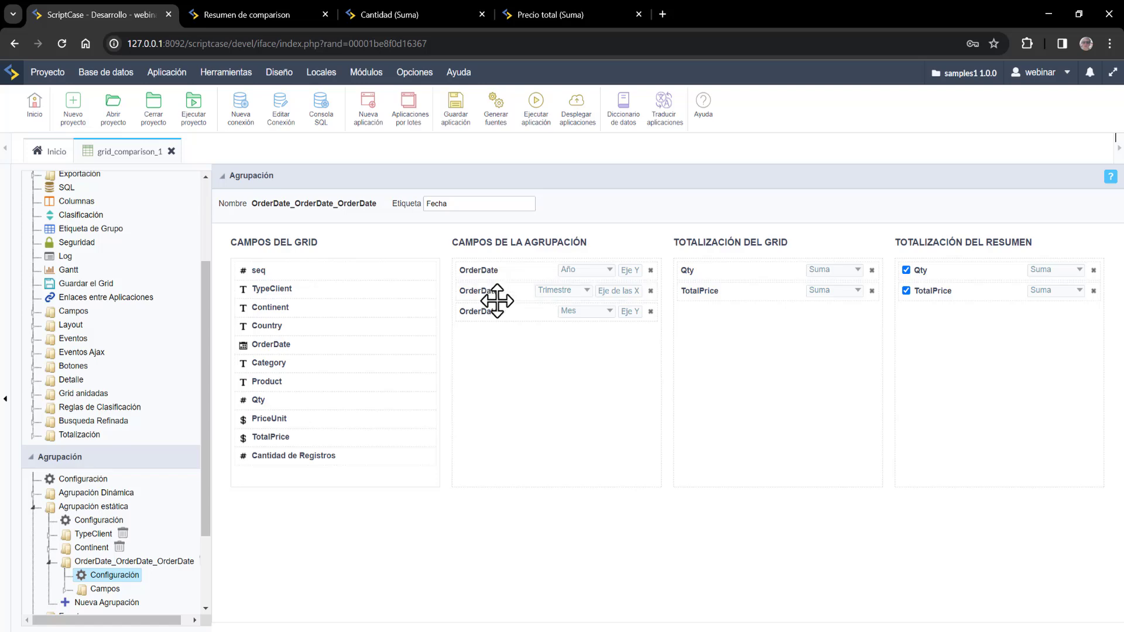
# - Move the quarter (Trimestre) level to the top of the Fecha grouping, save, and run
pyautogui.moveTo(493, 291); pyautogui.dragTo(494, 261)
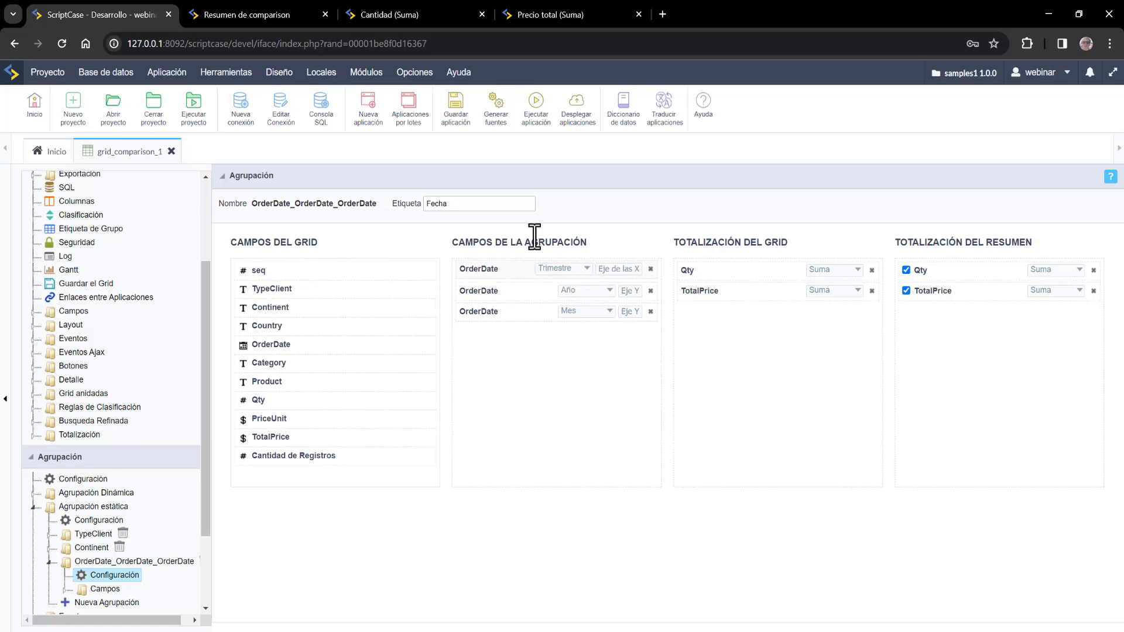
pyautogui.click(458, 118)
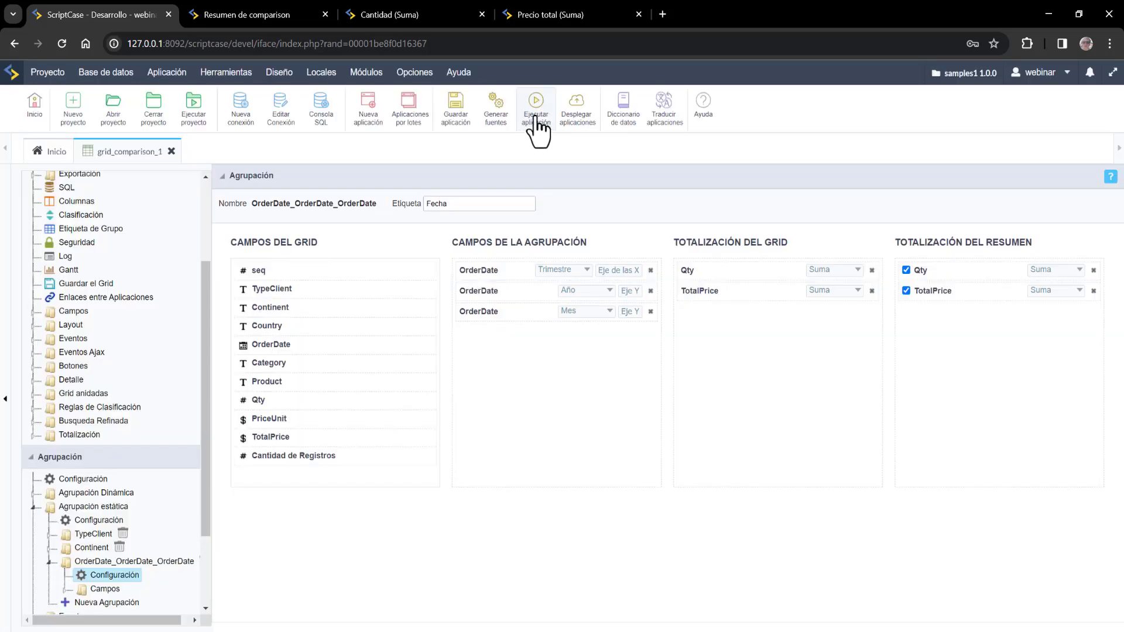
pyautogui.click(535, 120)
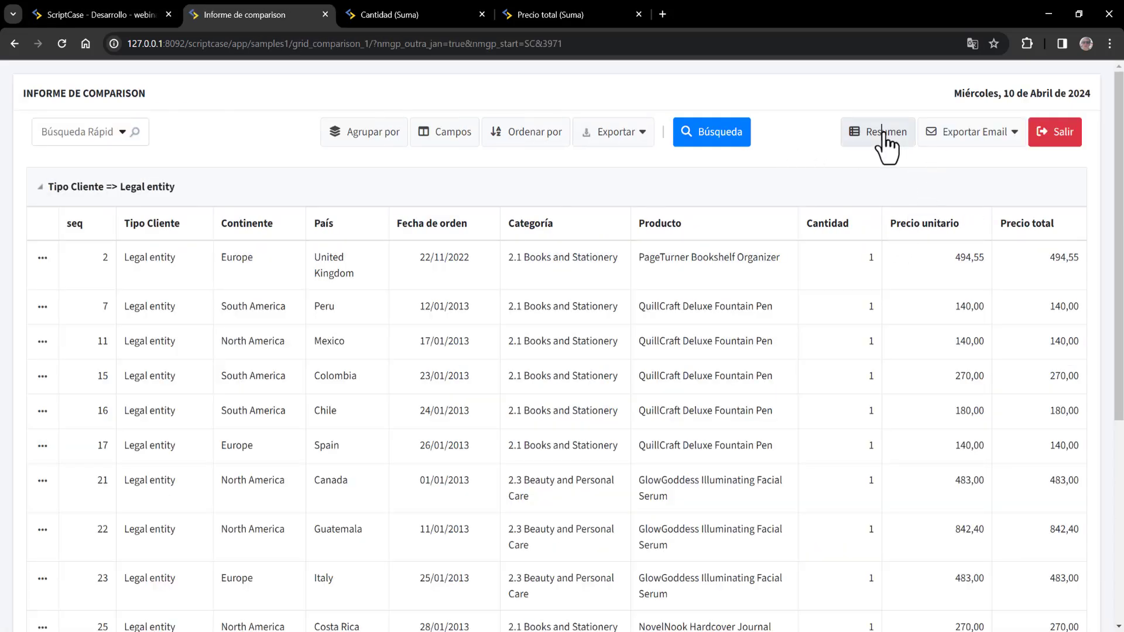
# - Regroup the rerun report by Fecha from the detail grid
pyautogui.click(887, 141)
pyautogui.click(811, 132)
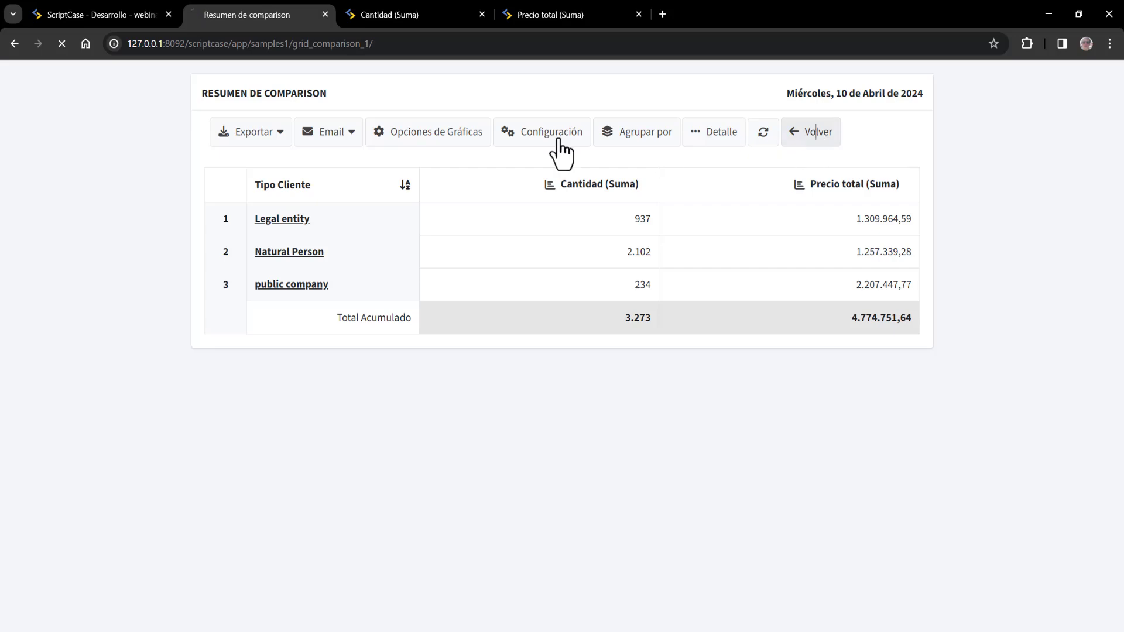
pyautogui.click(392, 141)
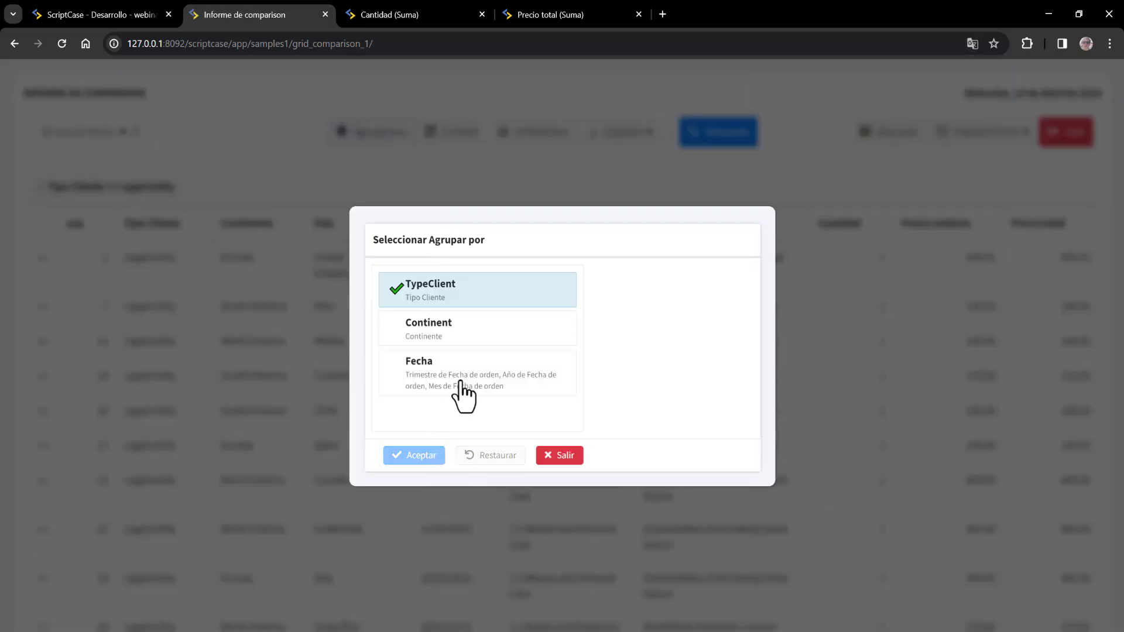
pyautogui.click(461, 381)
pyautogui.click(414, 456)
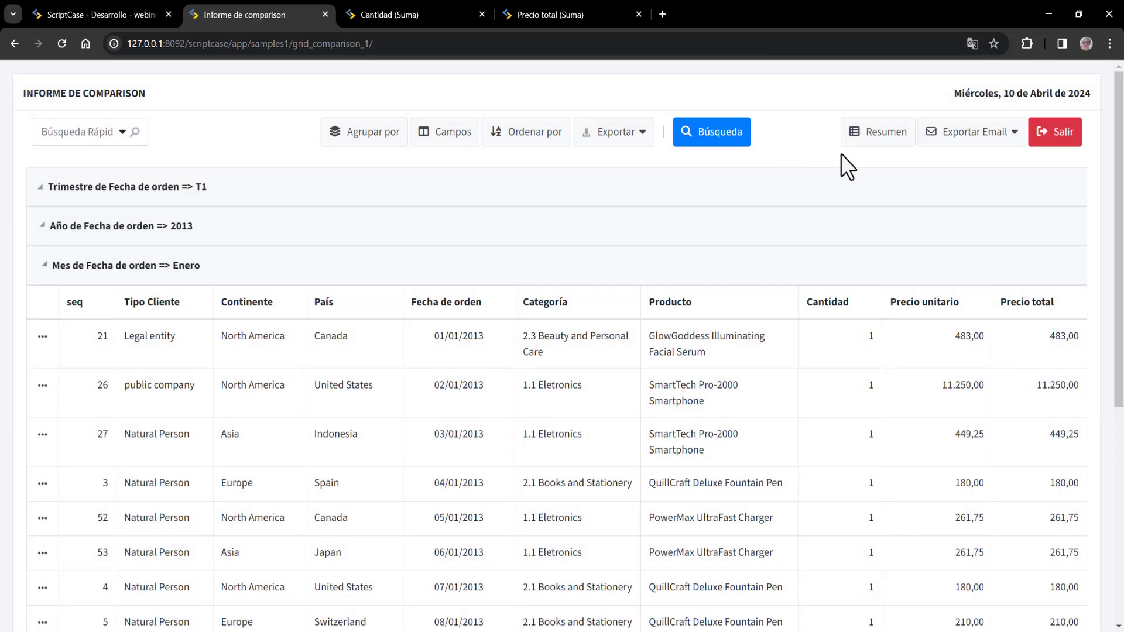
# - View the summary with quarters T2, T3, T4 as columns and scroll through its totals
pyautogui.click(869, 141)
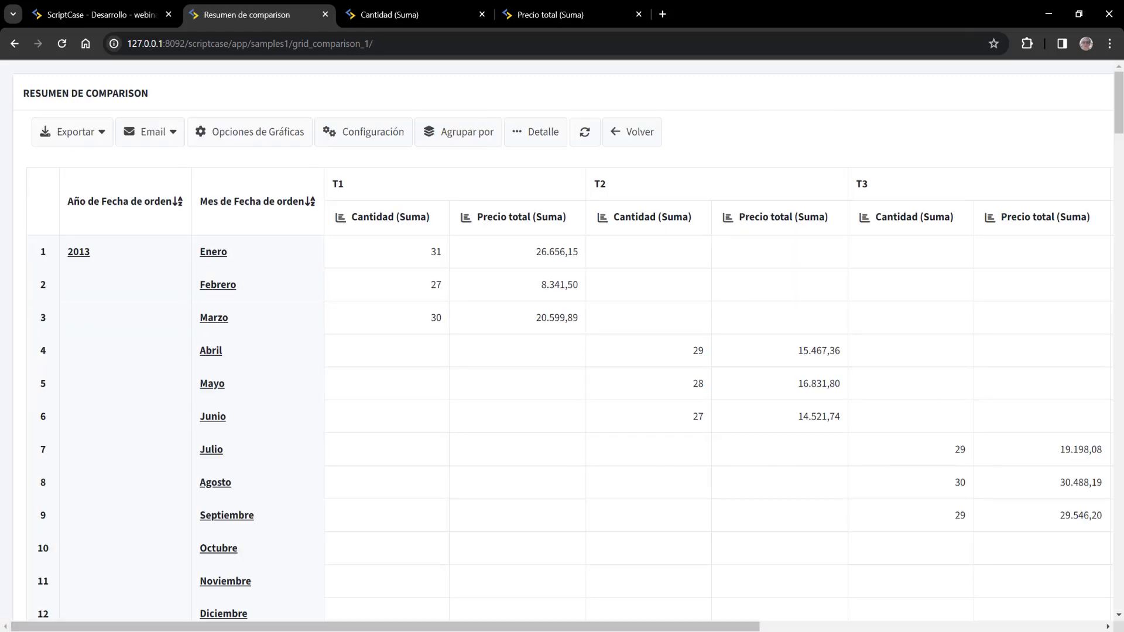
pyautogui.moveTo(492, 627)
pyautogui.mouseDown()
pyautogui.moveTo(792, 628)
pyautogui.moveTo(487, 628)
pyautogui.mouseUp()
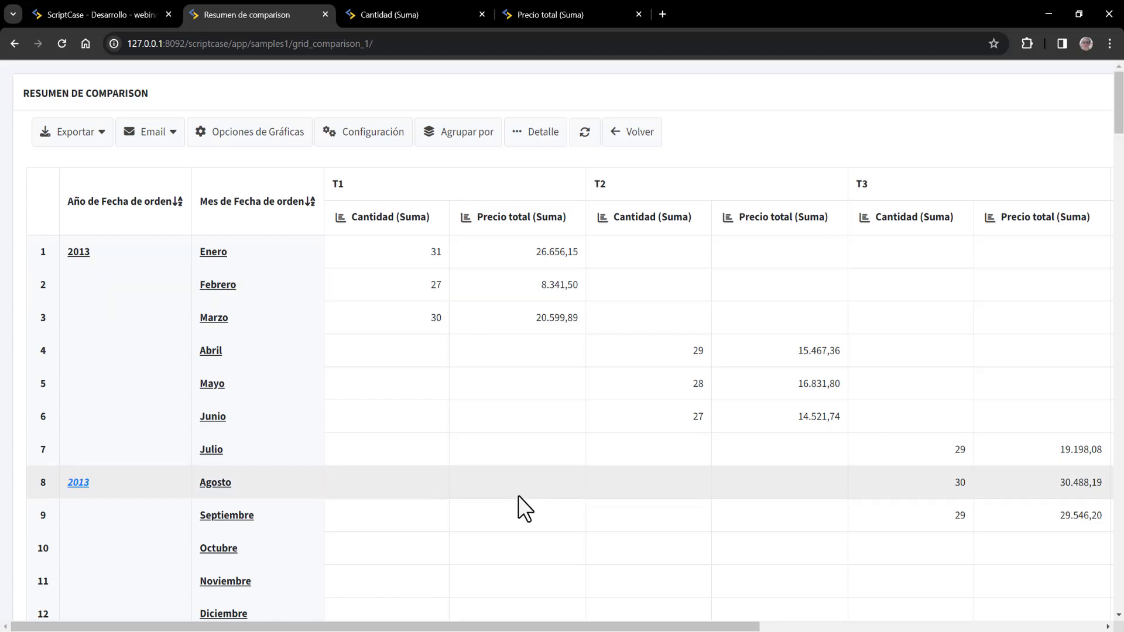
pyautogui.scroll(-13, 525, 515)
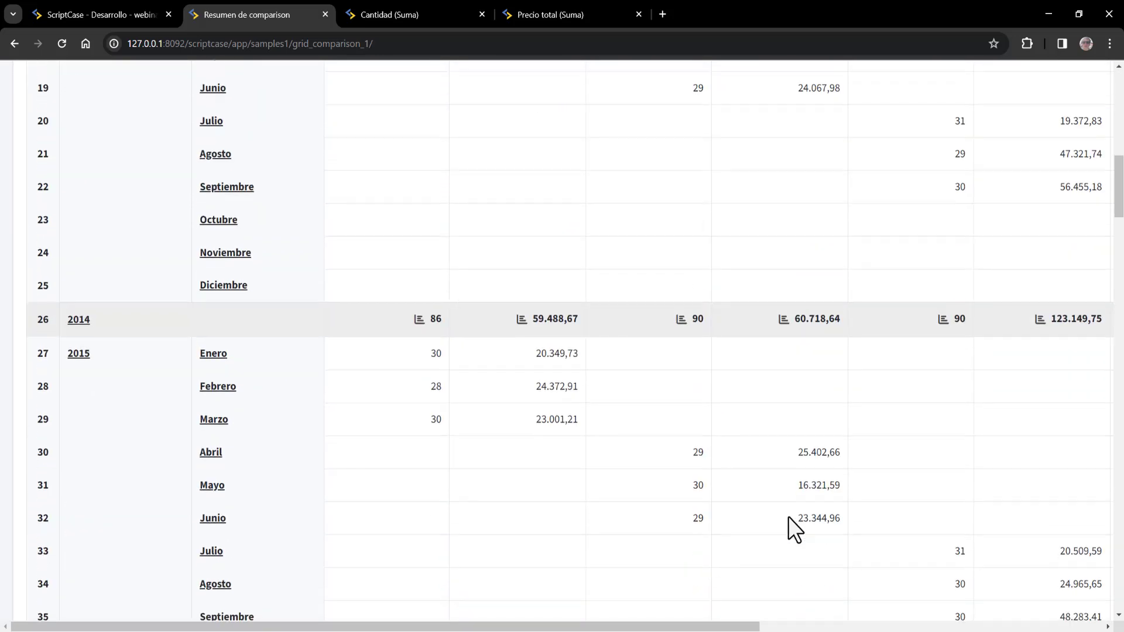
pyautogui.scroll(-7, 792, 519)
pyautogui.scroll(12, 798, 521)
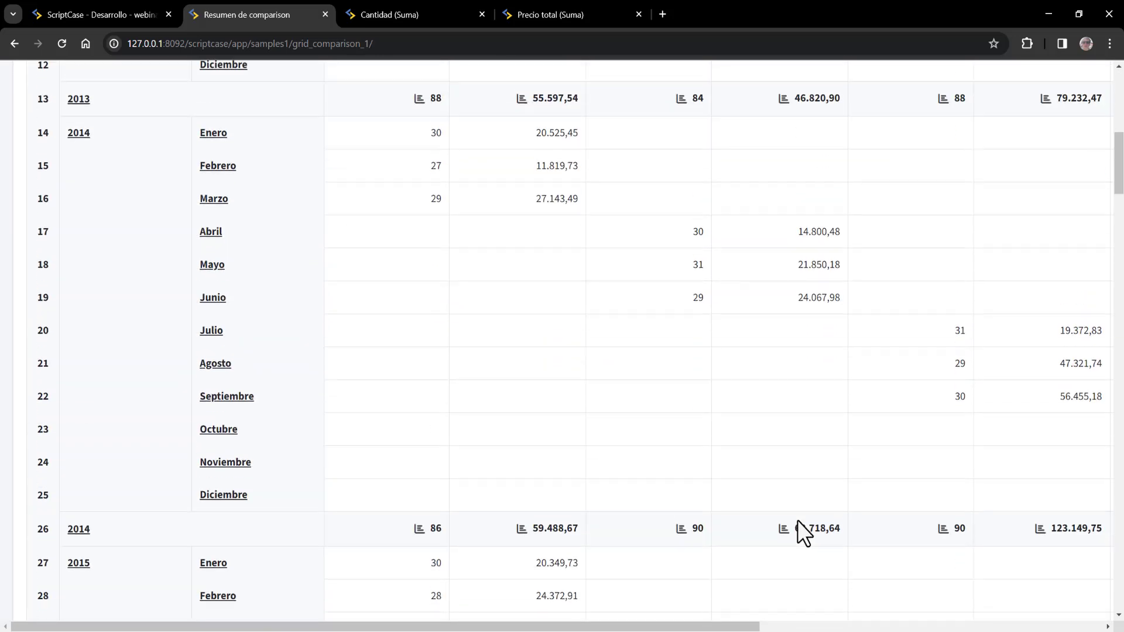
pyautogui.scroll(10, 797, 521)
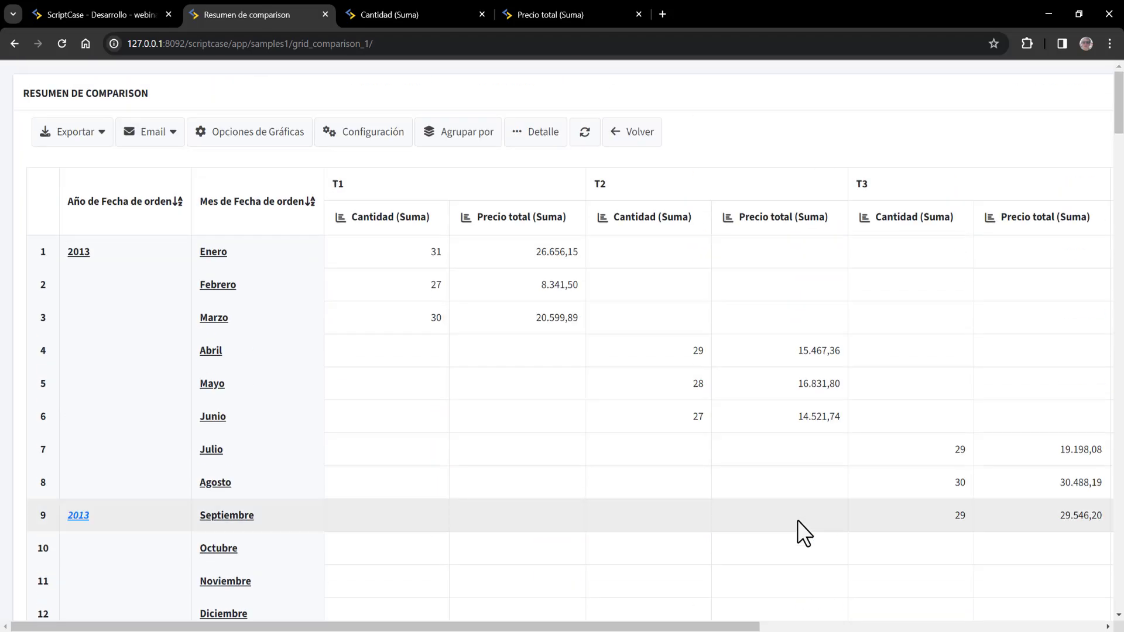
pyautogui.moveTo(675, 627); pyautogui.dragTo(1024, 629)
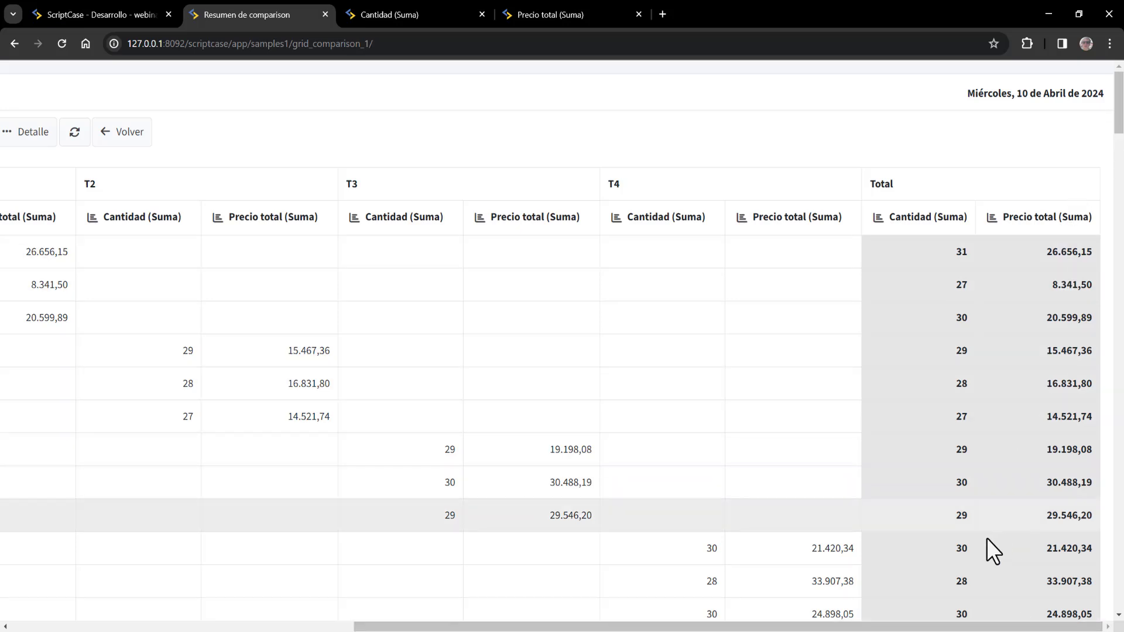
pyautogui.moveTo(684, 628); pyautogui.dragTo(173, 618)
# - Start a new static grouping in the editor with Category and Product as grouping fields
pyautogui.click(130, 3)
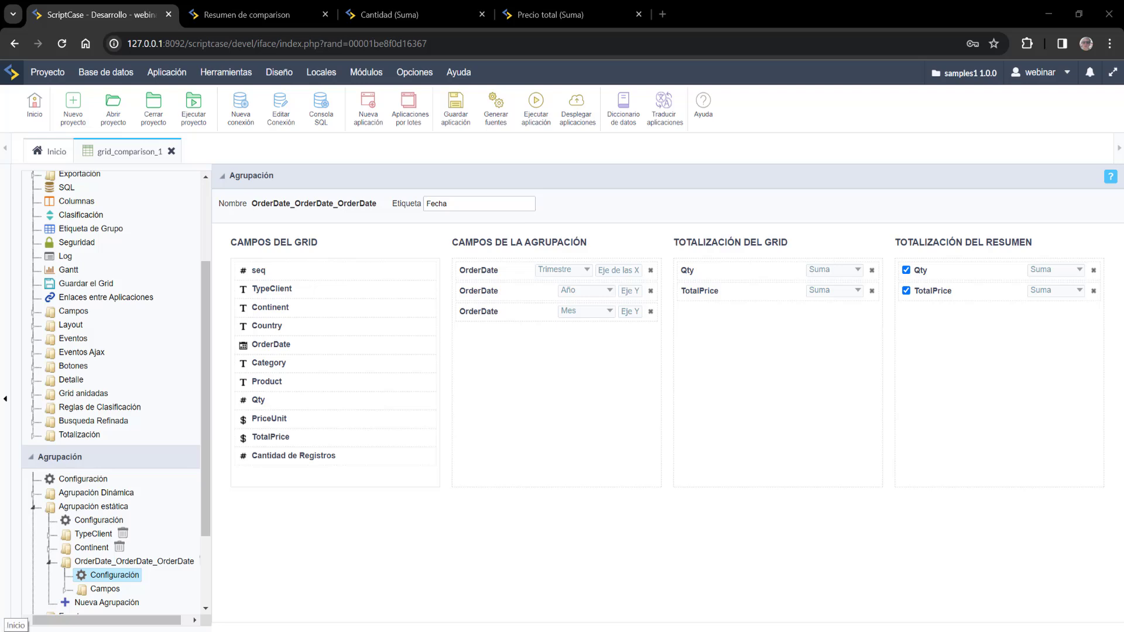
pyautogui.click(93, 603)
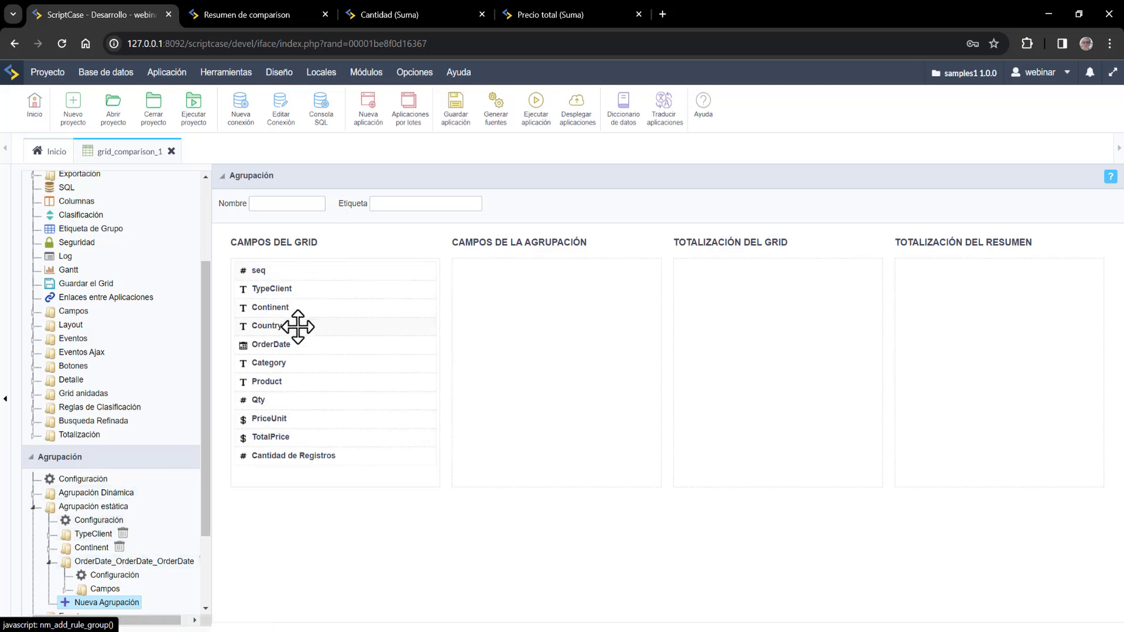
pyautogui.moveTo(298, 363); pyautogui.dragTo(535, 275)
pyautogui.moveTo(283, 380); pyautogui.dragTo(506, 295)
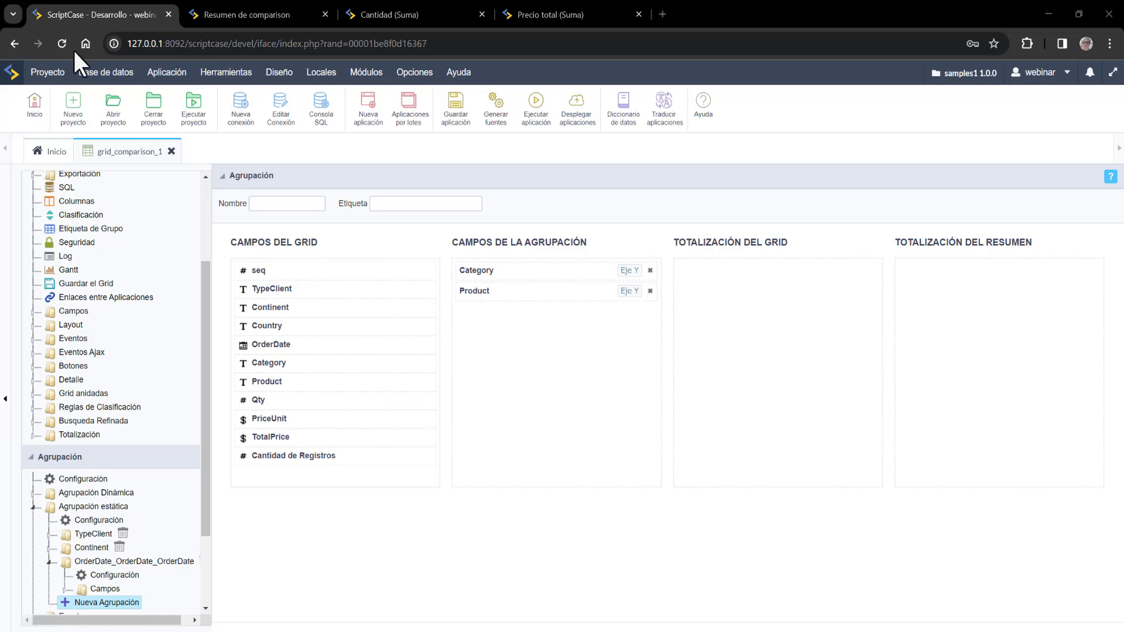
# - Total Qty and TotalPrice, then save, run, and open the report's grouping choices
pyautogui.moveTo(276, 400); pyautogui.dragTo(977, 273)
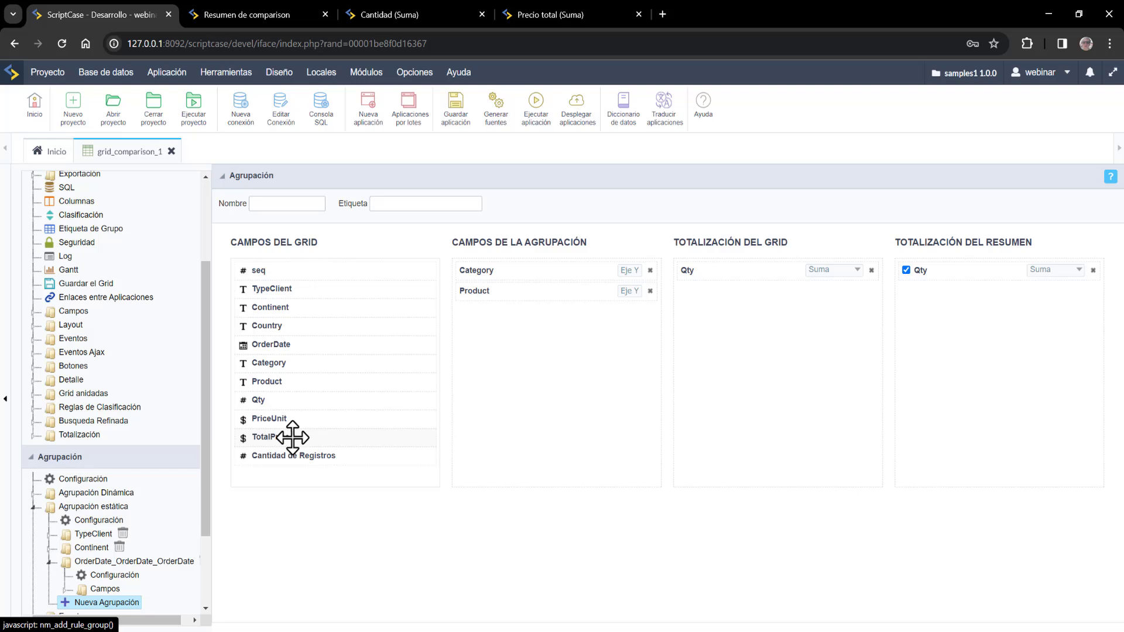
pyautogui.moveTo(292, 437); pyautogui.dragTo(758, 299)
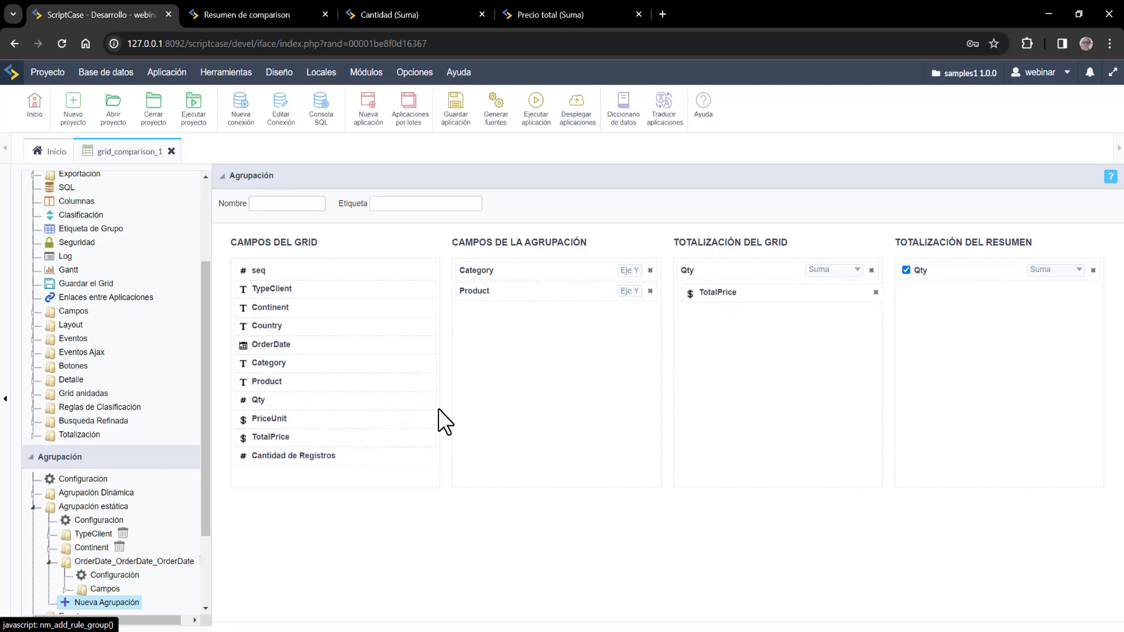
pyautogui.moveTo(329, 438); pyautogui.dragTo(984, 301)
pyautogui.click(520, 125)
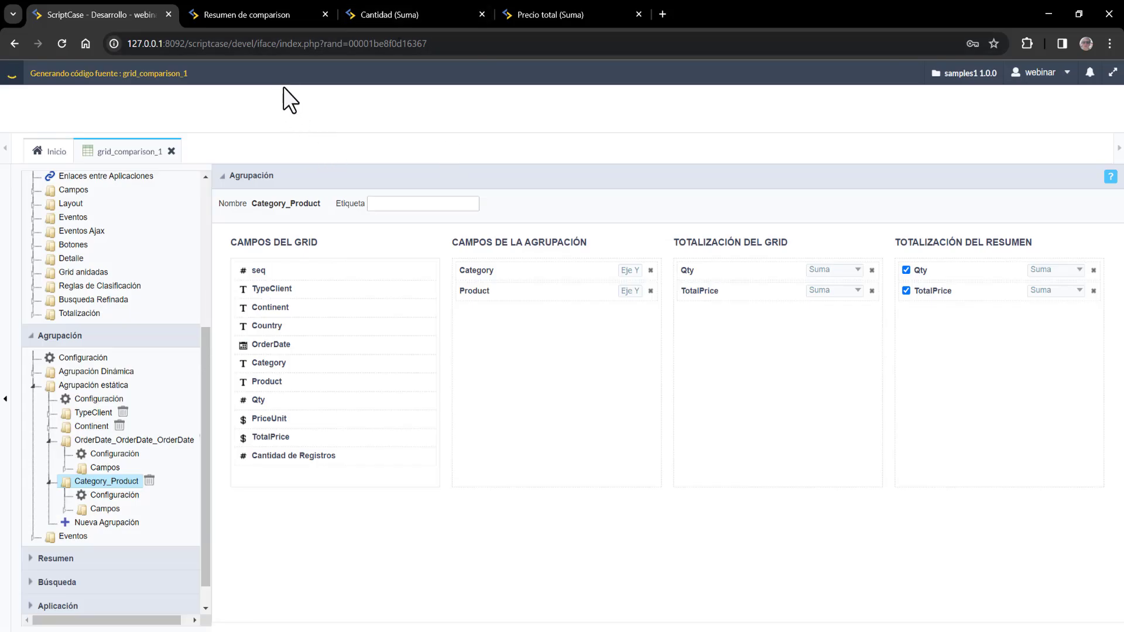
pyautogui.click(377, 132)
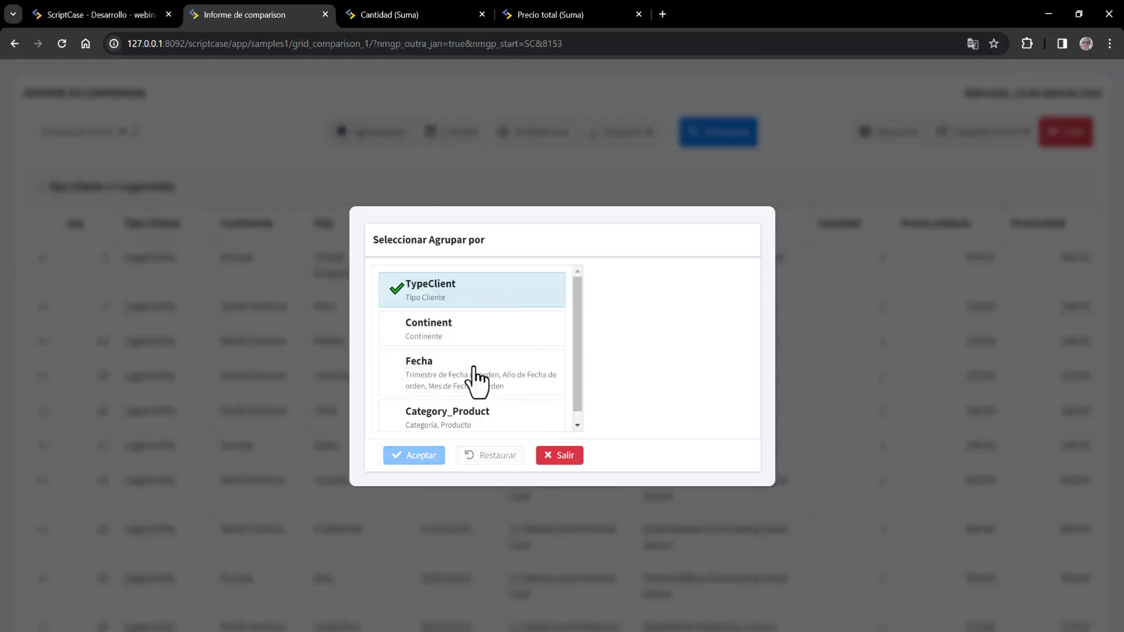
# - Apply the Category_Product grouping and hide the seq column, keeping Categoría displayed third
pyautogui.click(477, 422)
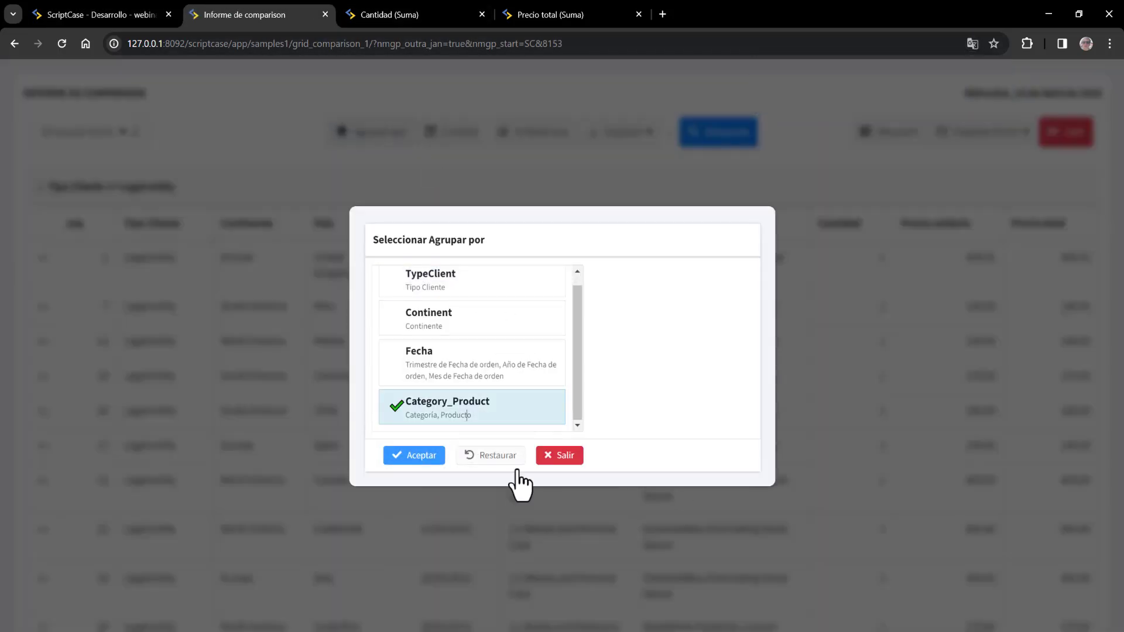
pyautogui.click(419, 456)
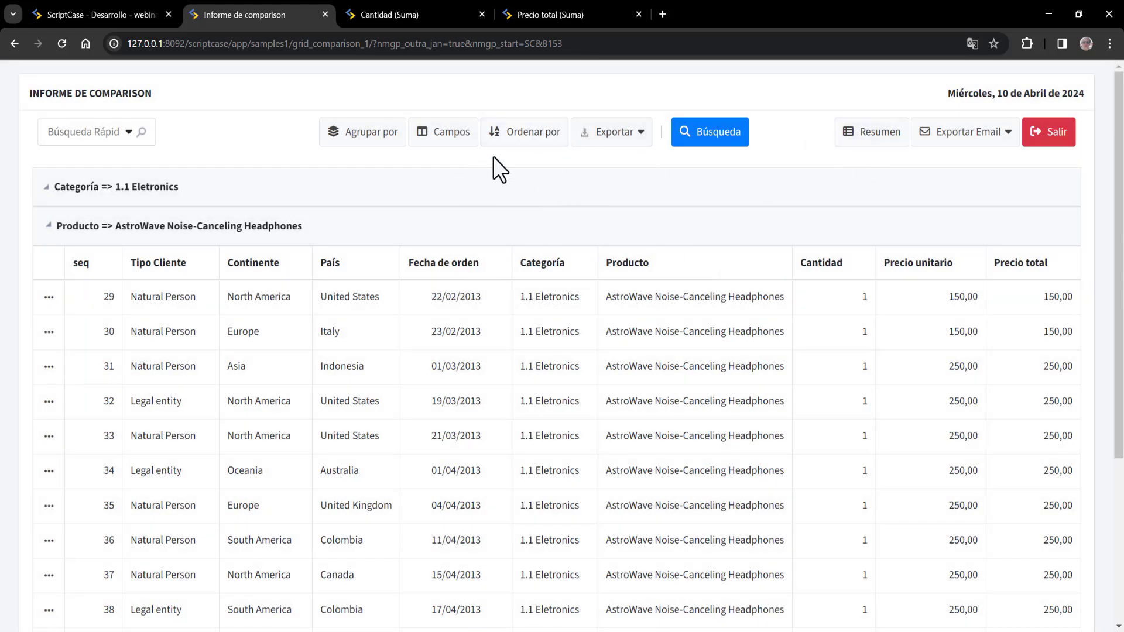
pyautogui.click(440, 136)
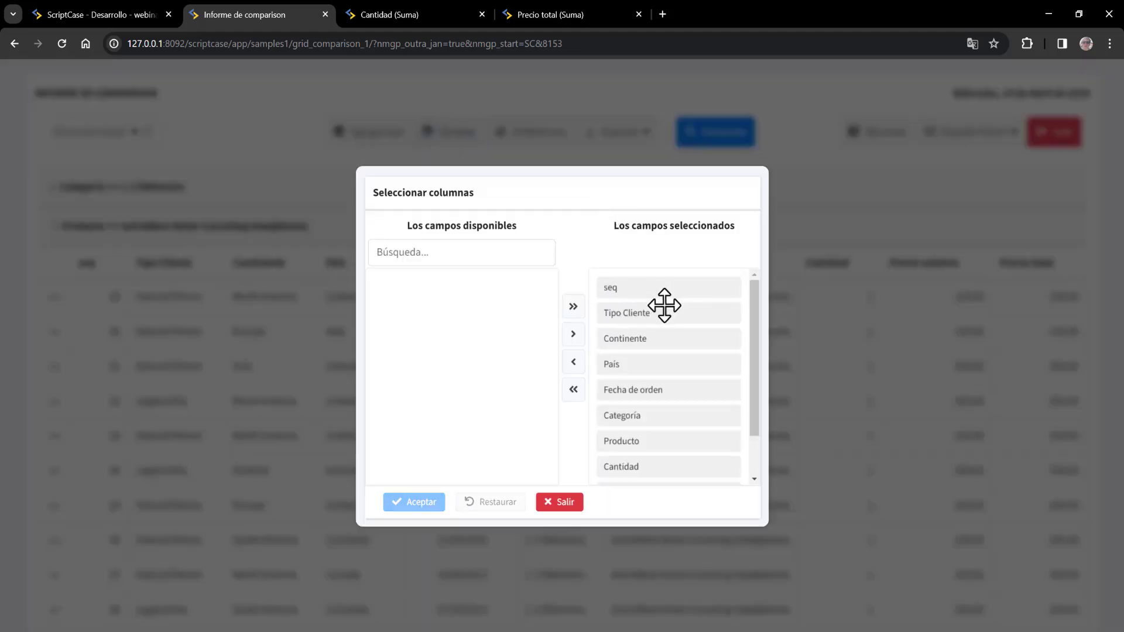
pyautogui.moveTo(661, 288); pyautogui.dragTo(461, 304)
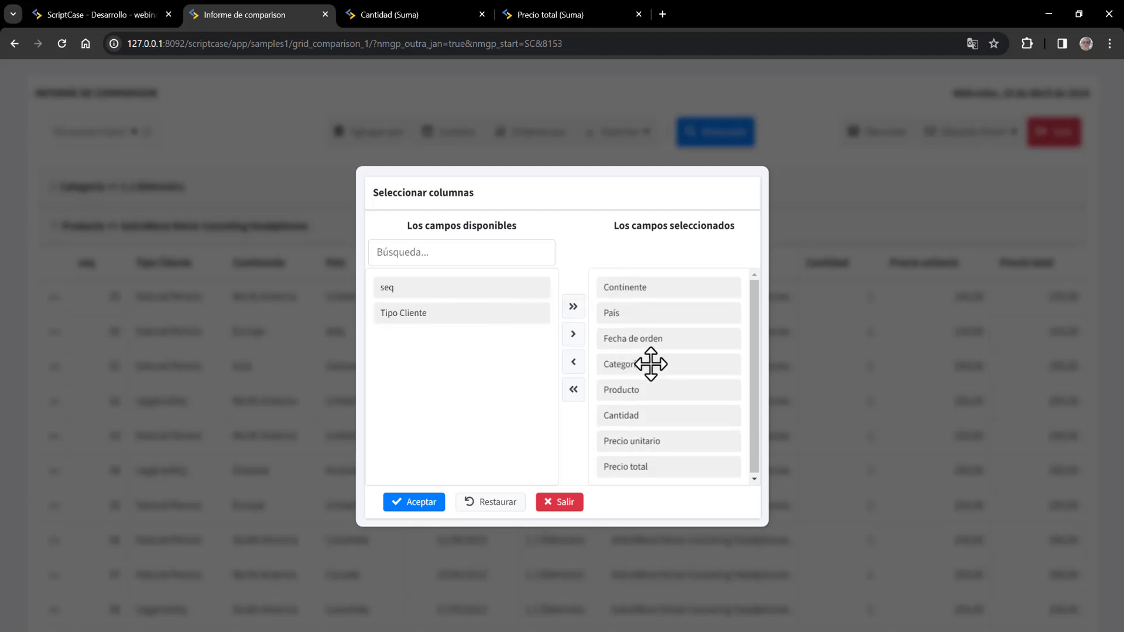
pyautogui.moveTo(650, 363); pyautogui.dragTo(457, 375)
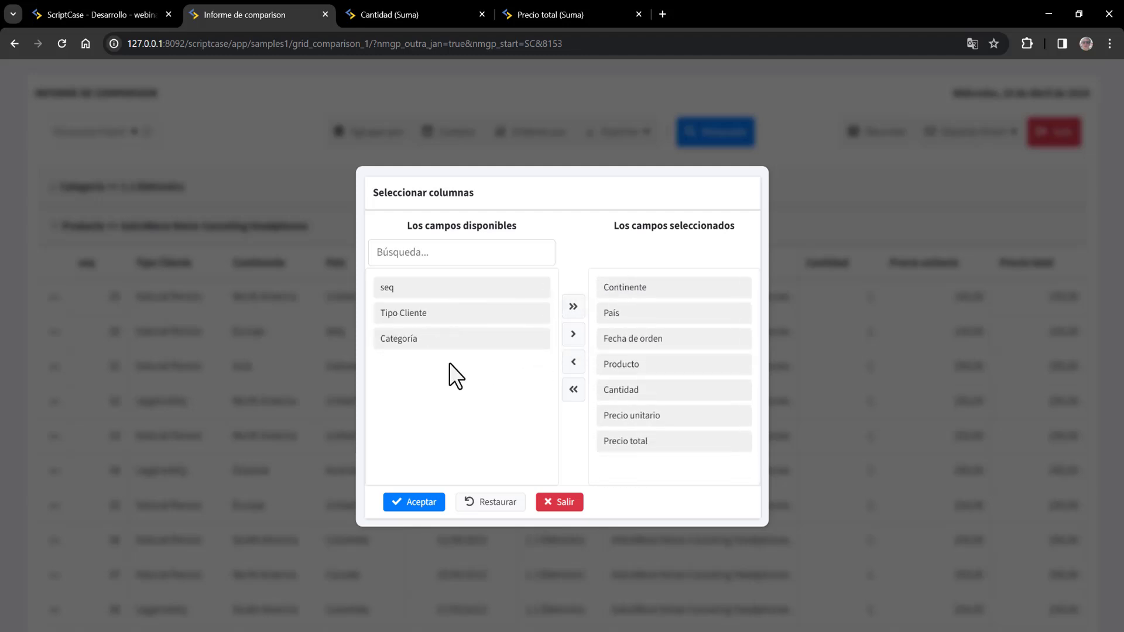
pyautogui.moveTo(469, 329); pyautogui.dragTo(647, 391)
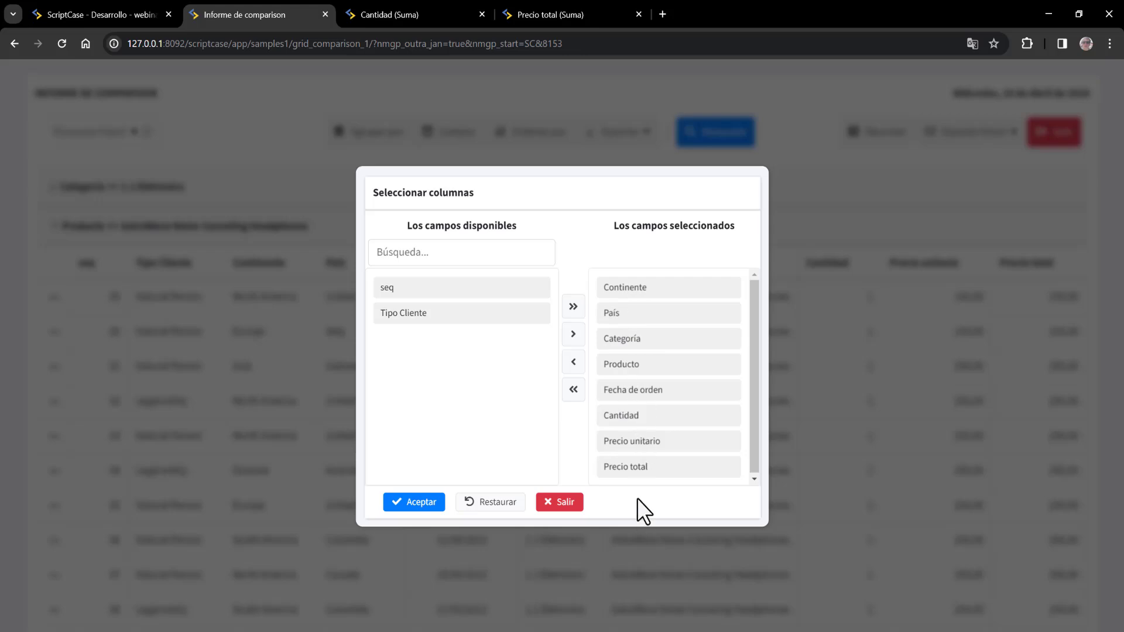
# - Remove the Precio unitario column from the report and view its summary
pyautogui.moveTo(642, 443); pyautogui.dragTo(482, 388)
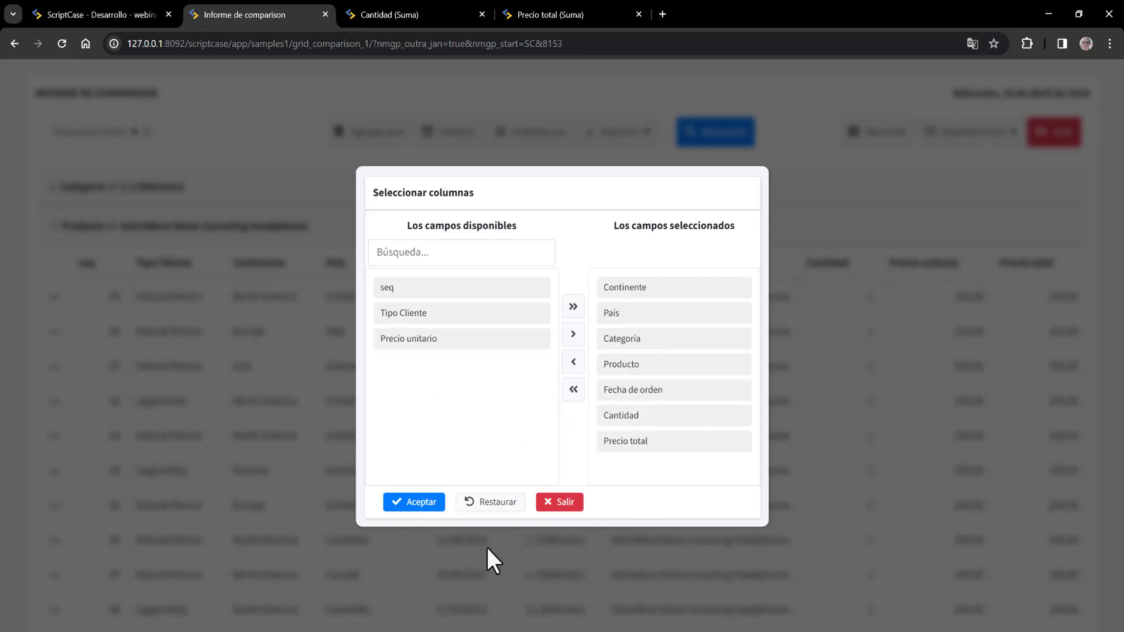
pyautogui.click(427, 503)
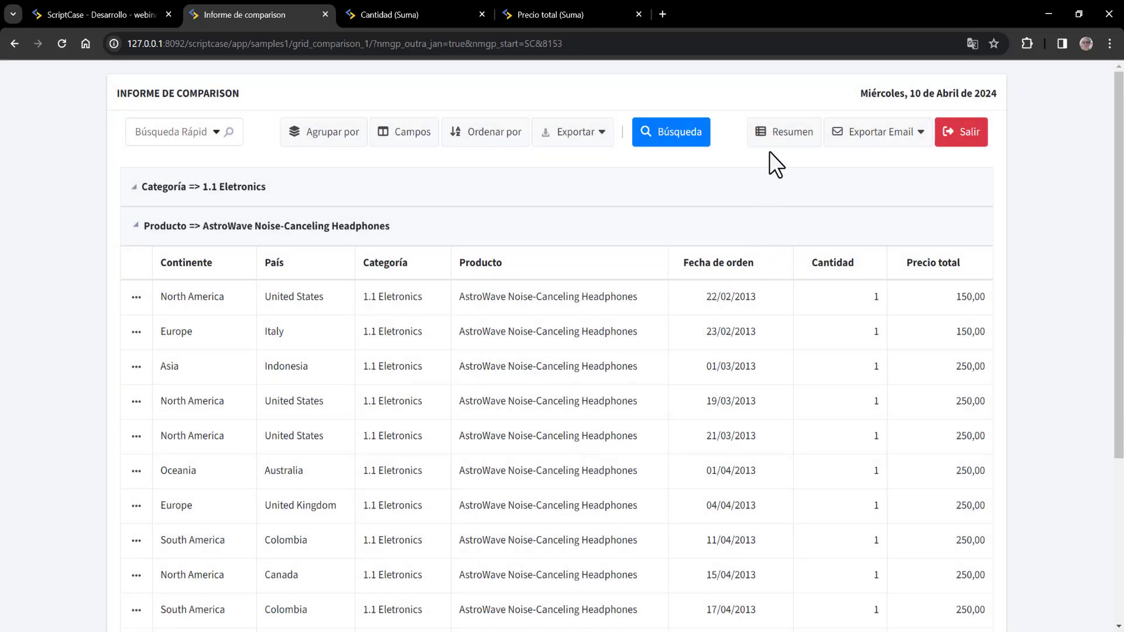
pyautogui.click(781, 134)
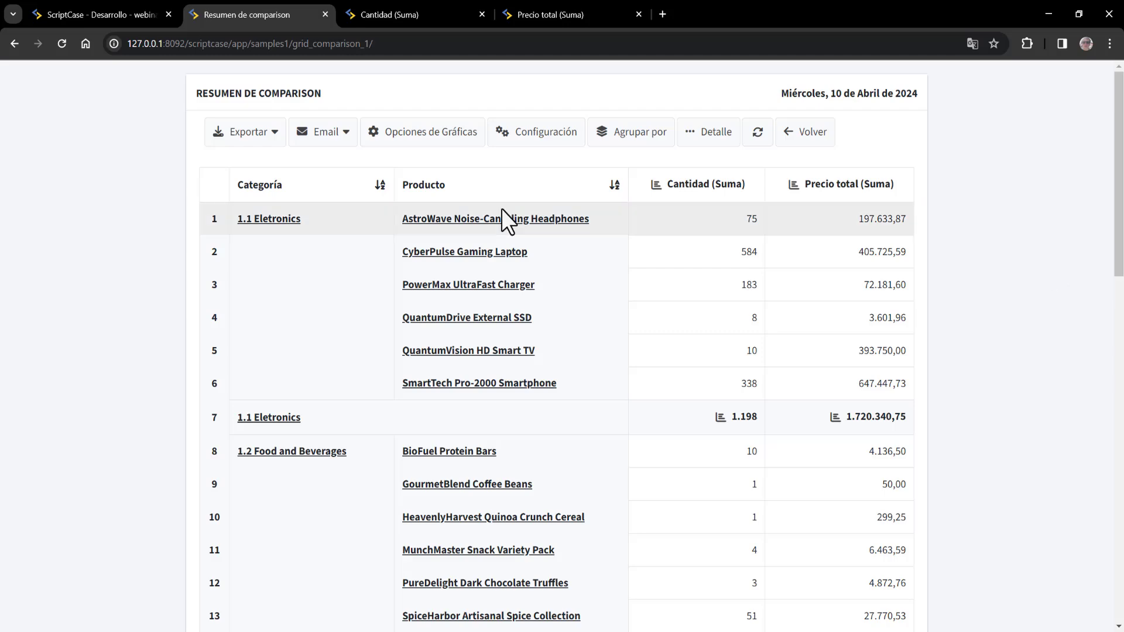
# - Add TypeClient, Continent, Country, Category, Product and OrderDate (year, quarter) as dynamic grouping fields
pyautogui.hotkey('ctrl', 'shift', 'Tab')
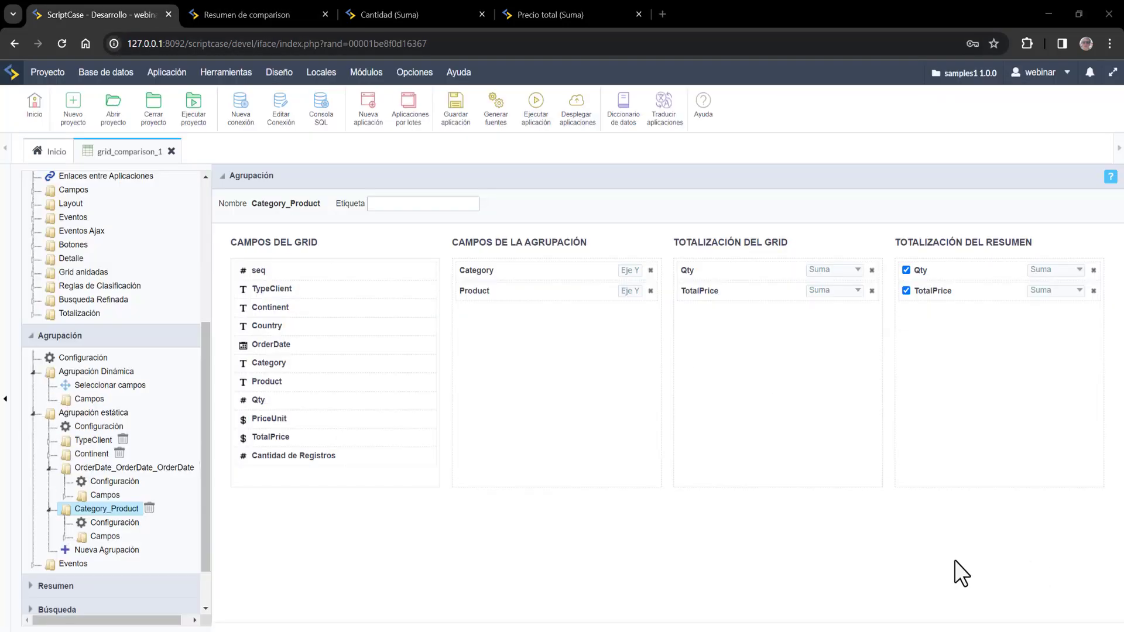
pyautogui.click(100, 386)
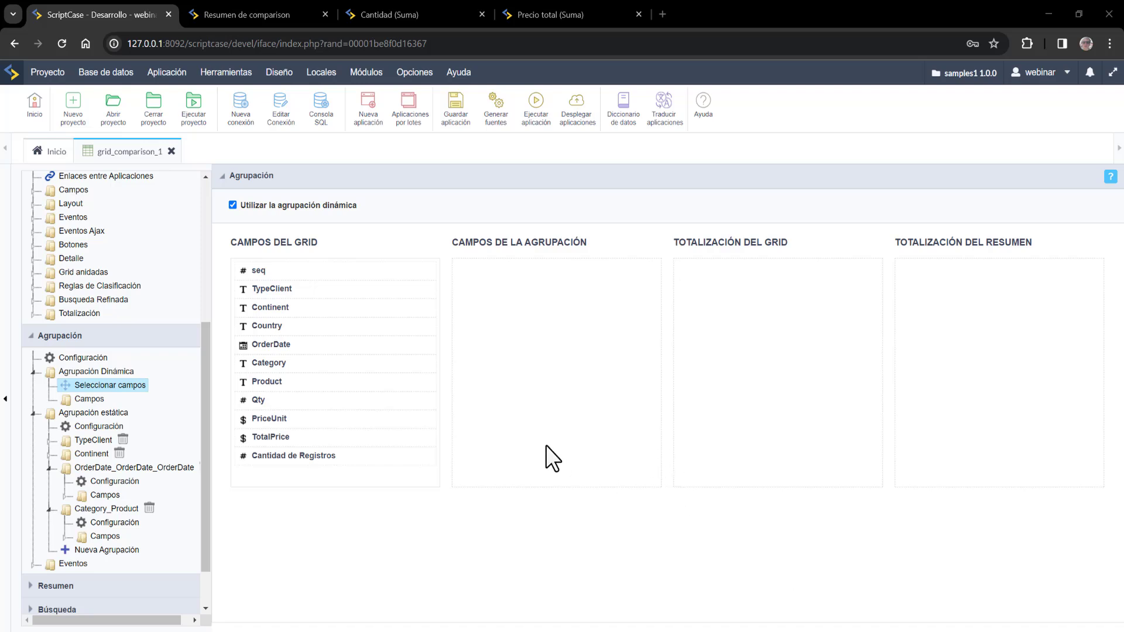
pyautogui.moveTo(268, 289); pyautogui.dragTo(471, 274)
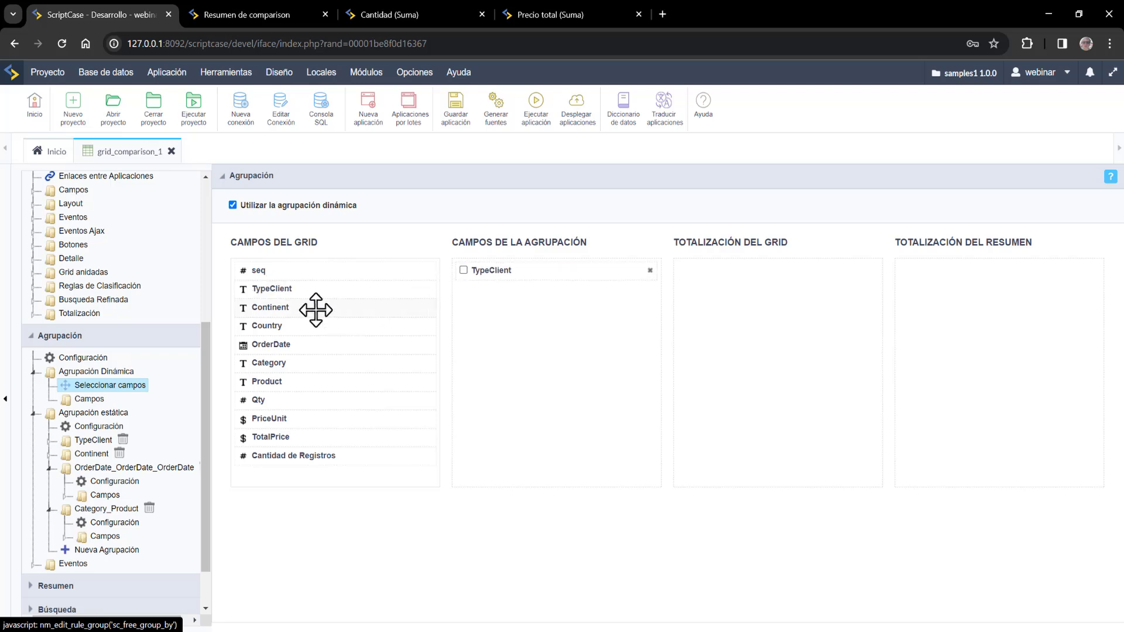
pyautogui.moveTo(315, 310); pyautogui.dragTo(502, 293)
pyautogui.moveTo(296, 330); pyautogui.dragTo(504, 311)
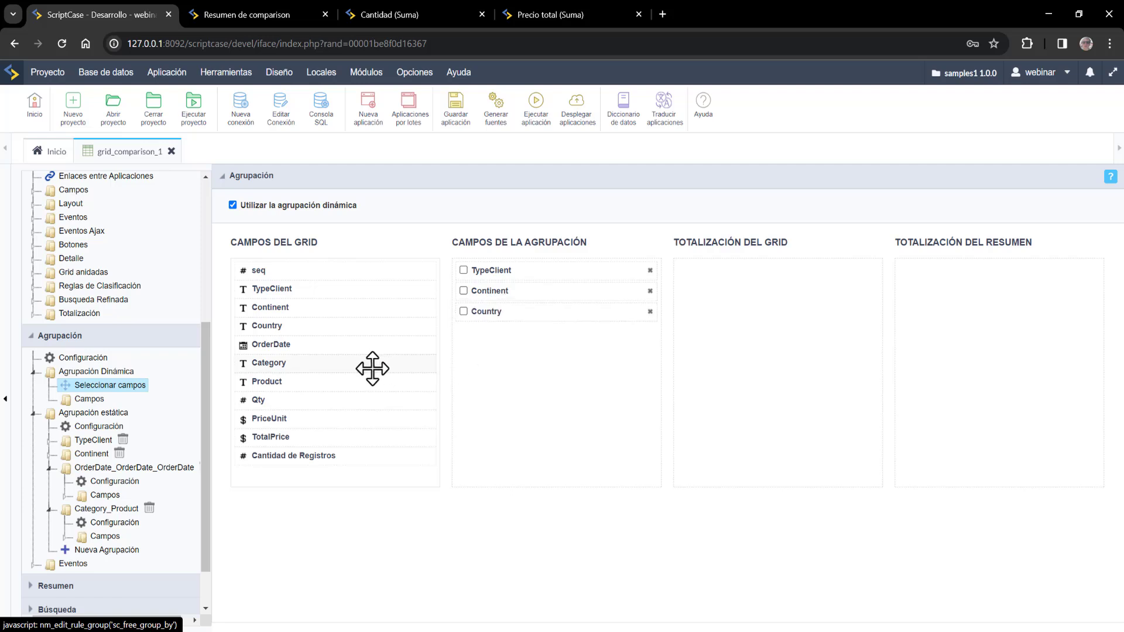
pyautogui.moveTo(281, 367); pyautogui.dragTo(527, 354)
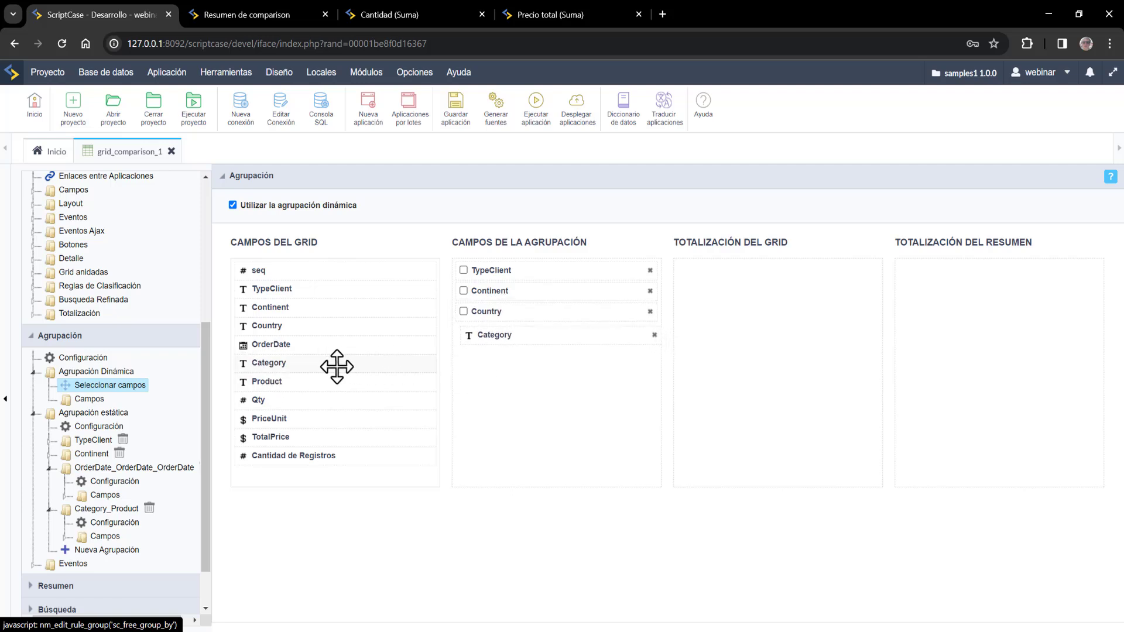
pyautogui.moveTo(311, 385); pyautogui.dragTo(541, 351)
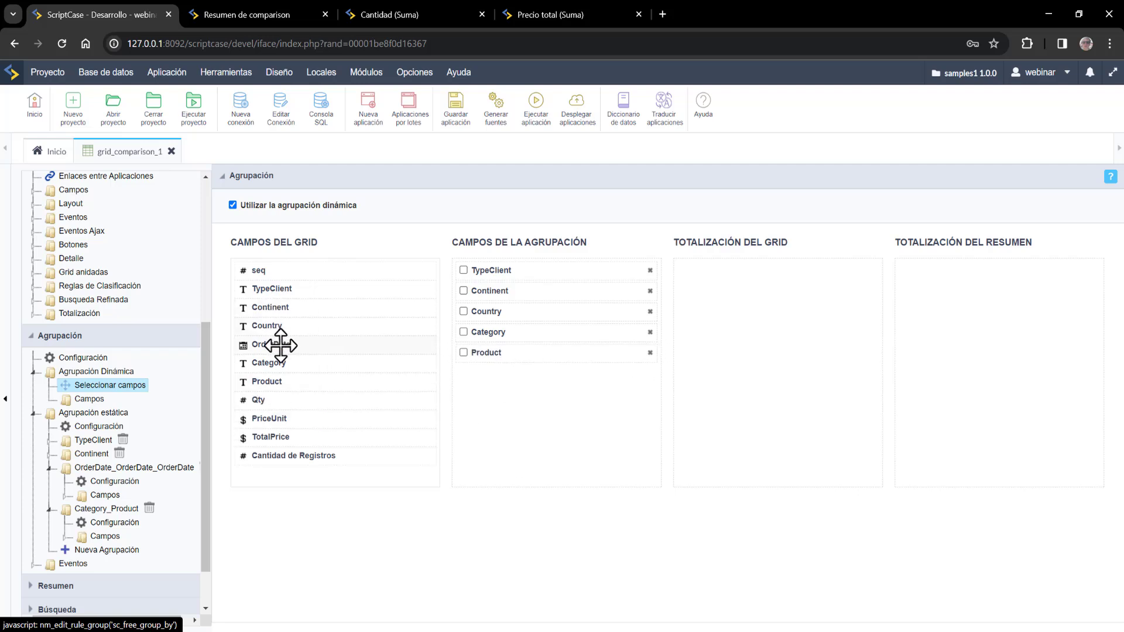
pyautogui.moveTo(281, 346); pyautogui.dragTo(476, 395)
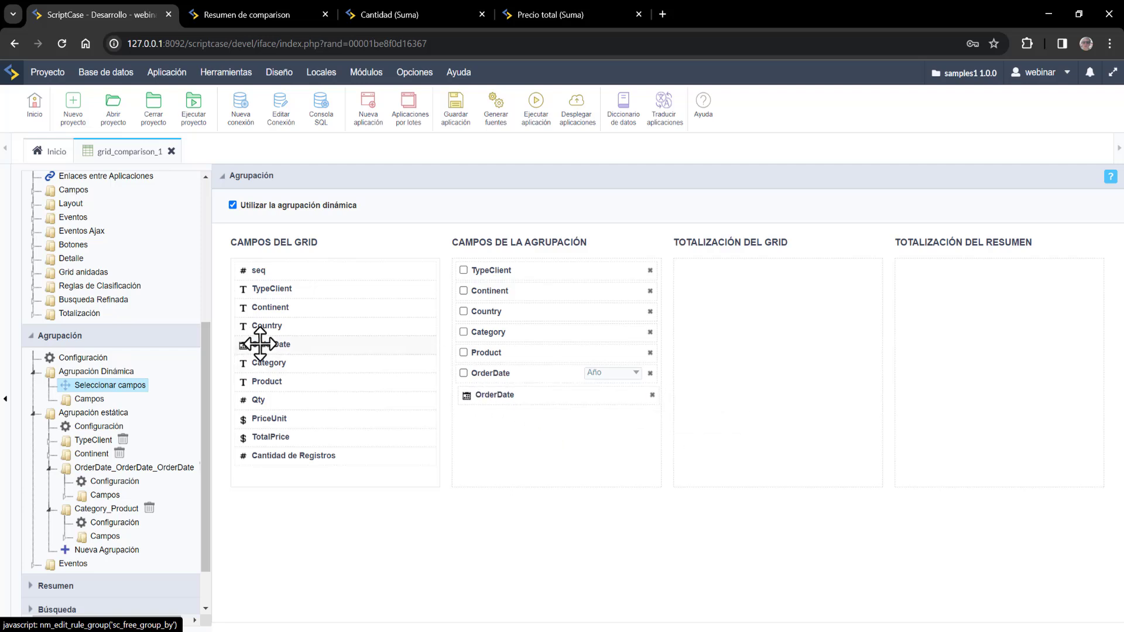
pyautogui.moveTo(280, 345); pyautogui.dragTo(534, 422)
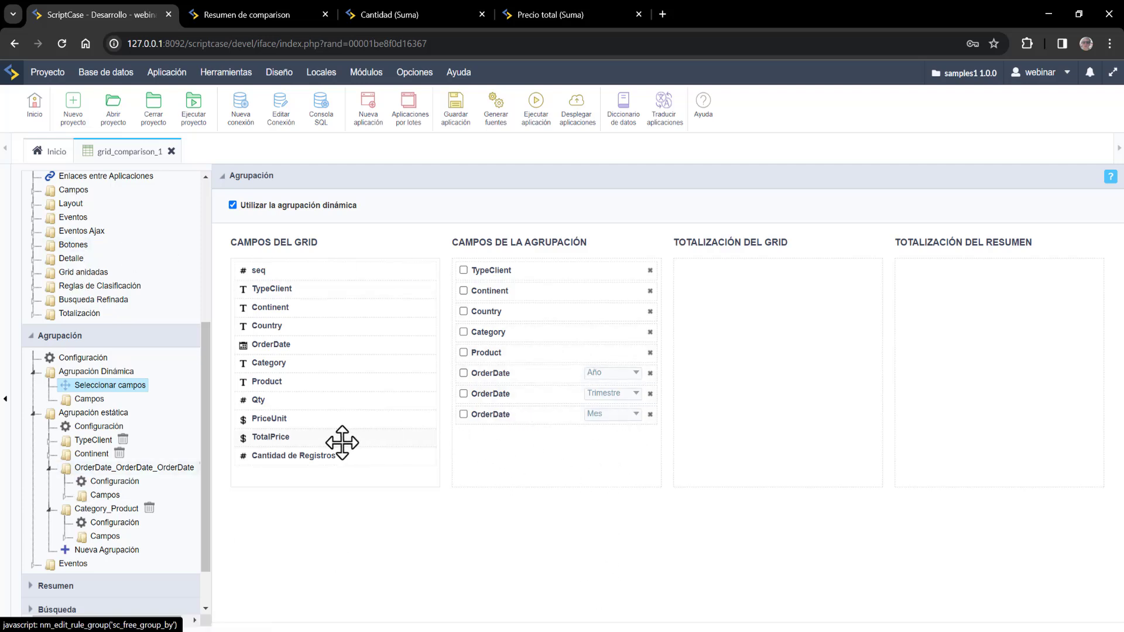
# - Sum Qty and TotalPrice in grid and summary totals, then save and regenerate the application
pyautogui.moveTo(283, 399); pyautogui.dragTo(726, 279)
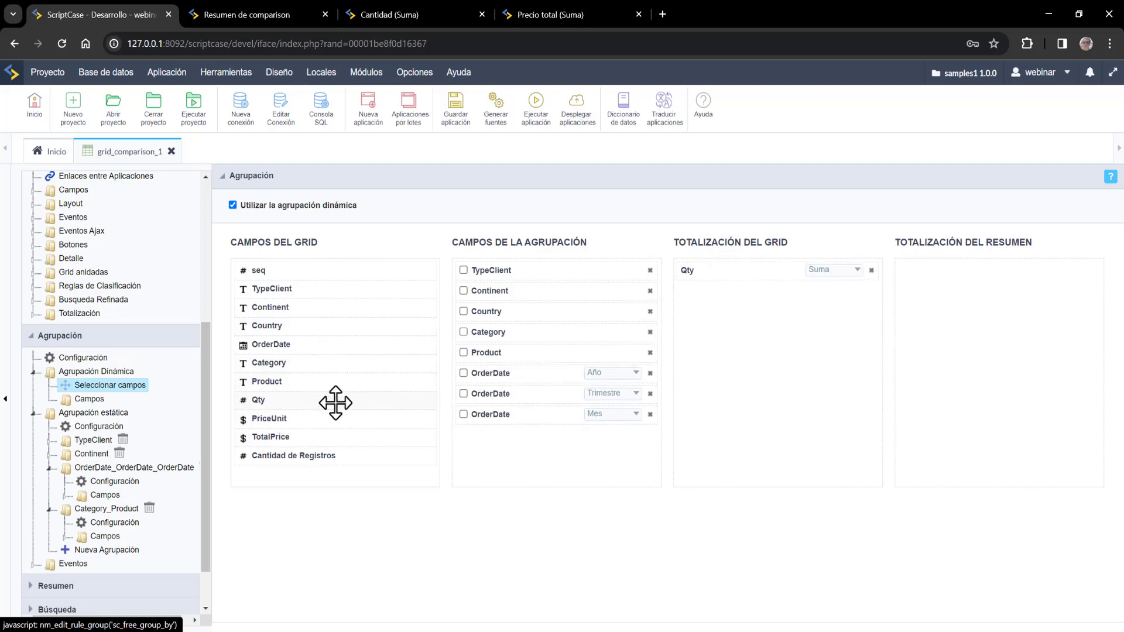
pyautogui.moveTo(334, 402); pyautogui.dragTo(986, 269)
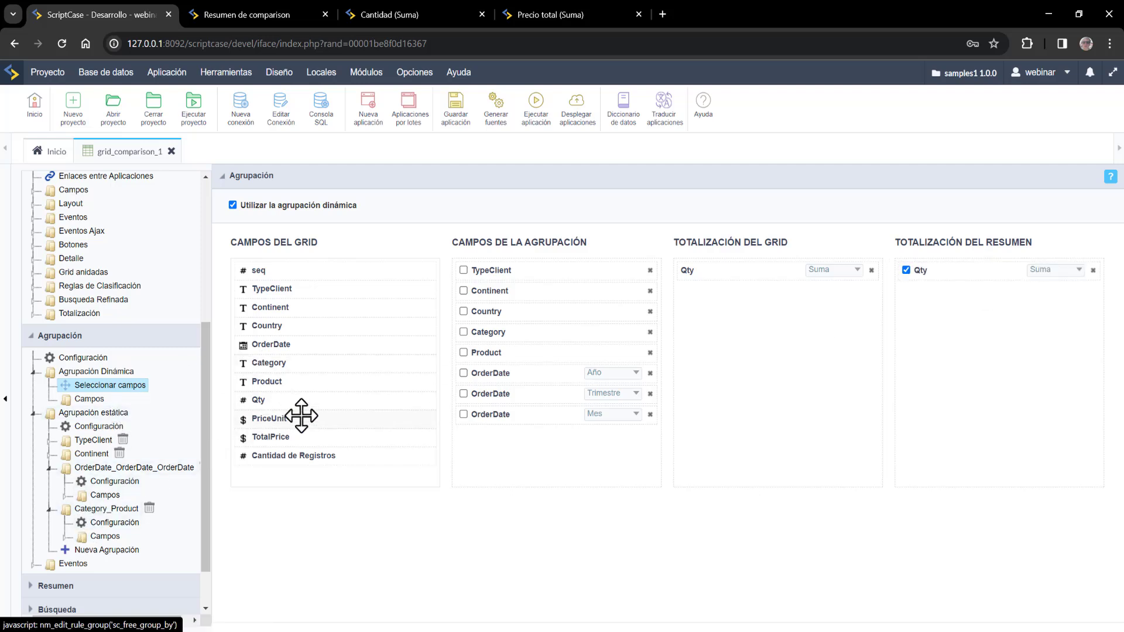
pyautogui.moveTo(296, 436); pyautogui.dragTo(933, 307)
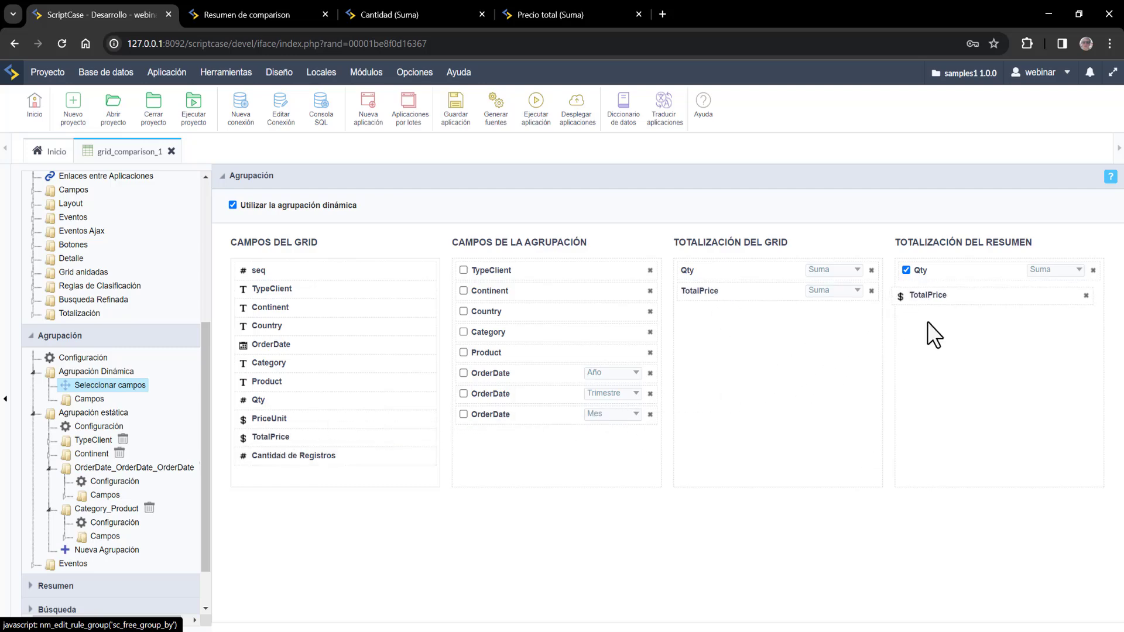
pyautogui.click(460, 117)
pyautogui.click(540, 120)
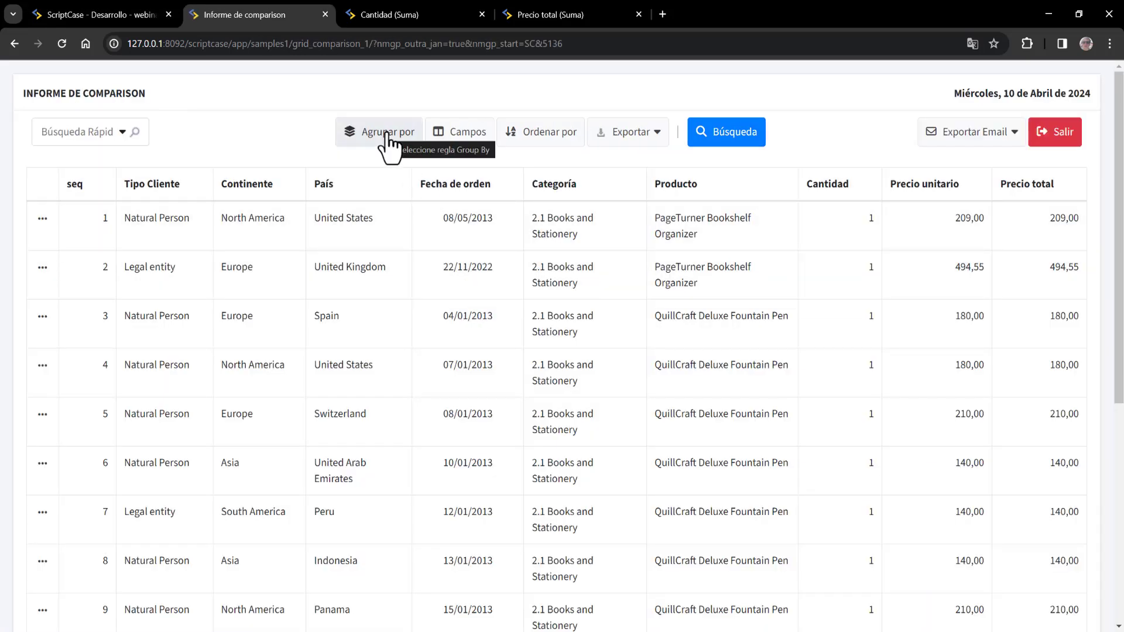
# - Dynamically group the running report by Tipo Cliente first, then by País
pyautogui.click(387, 136)
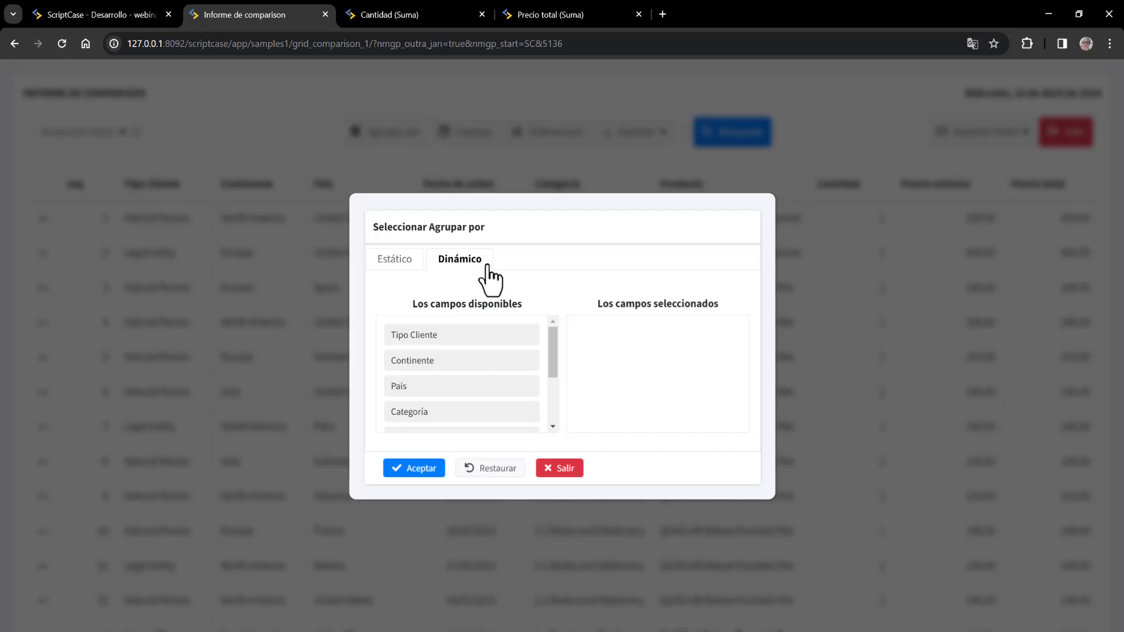
pyautogui.moveTo(550, 342); pyautogui.dragTo(548, 308)
pyautogui.moveTo(456, 336); pyautogui.dragTo(651, 332)
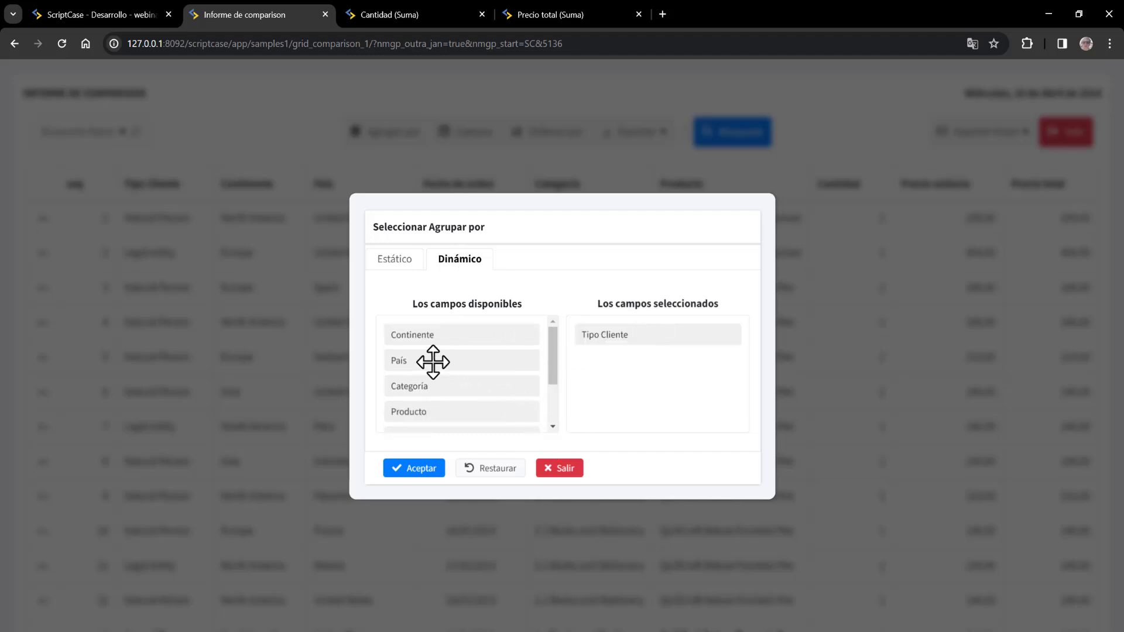
pyautogui.moveTo(433, 362); pyautogui.dragTo(628, 370)
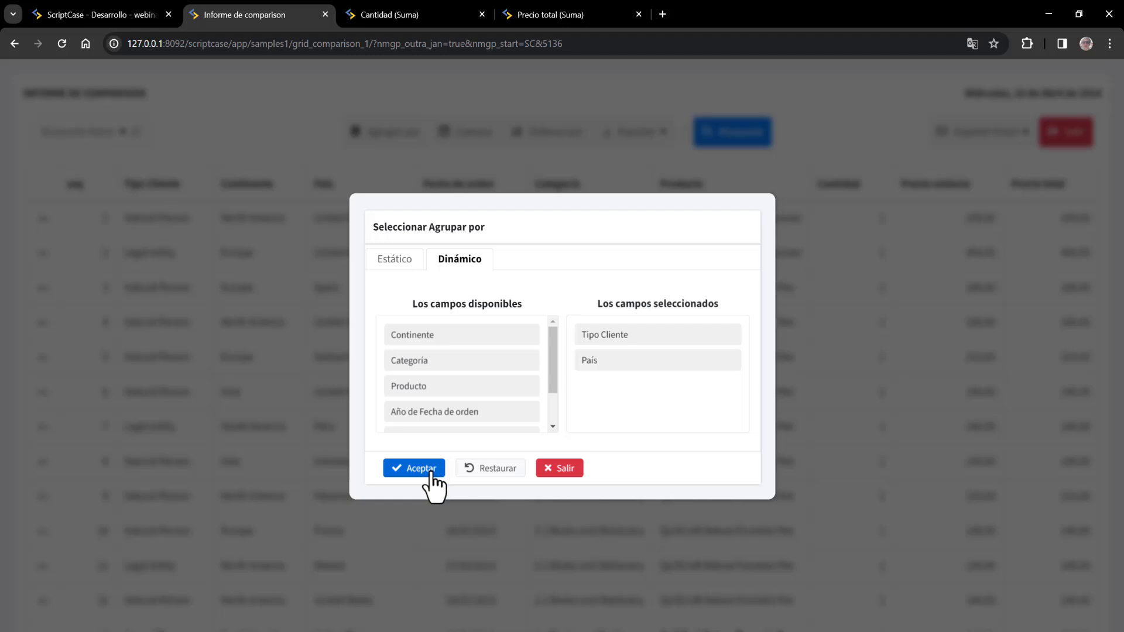
pyautogui.moveTo(552, 371); pyautogui.dragTo(553, 293)
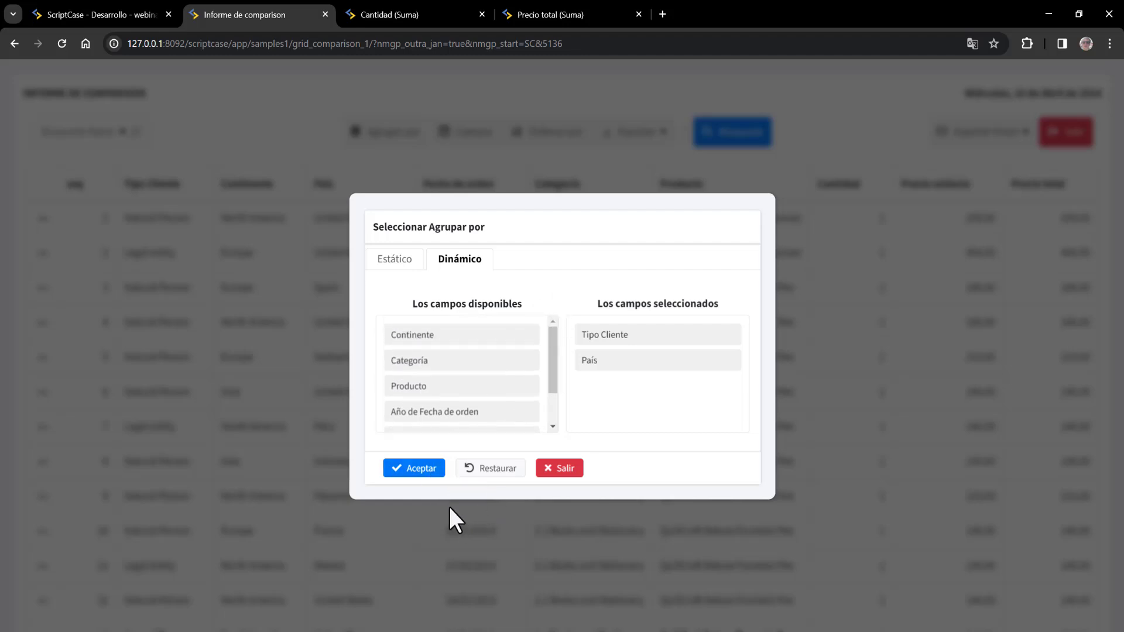
pyautogui.click(417, 469)
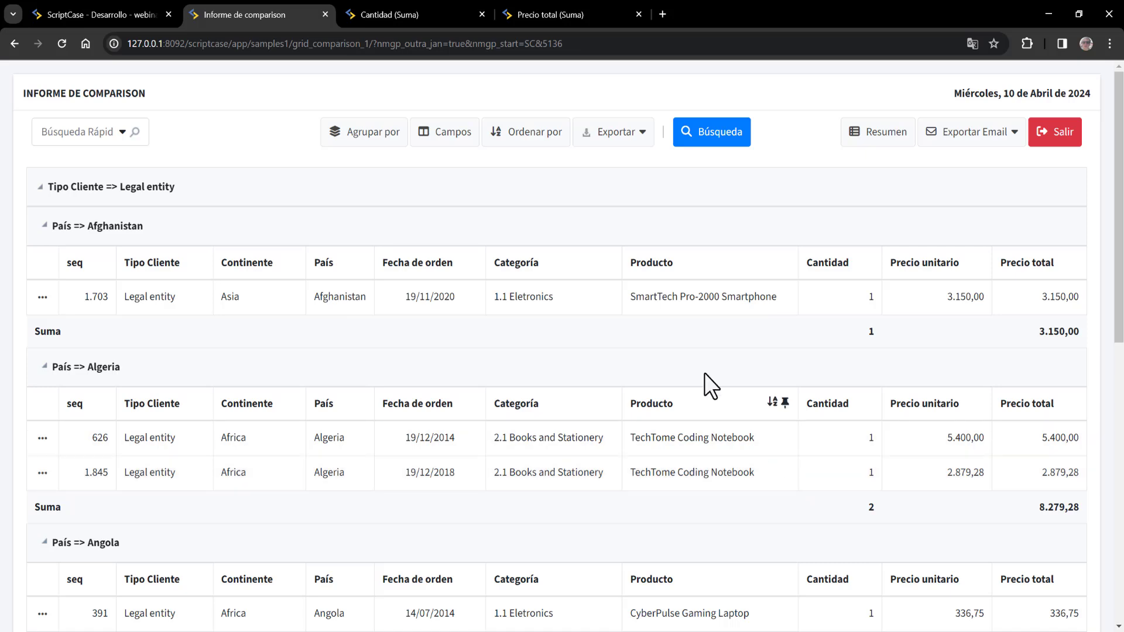
# - Hide the seq and Precio unitario columns from the grouped report
pyautogui.click(462, 138)
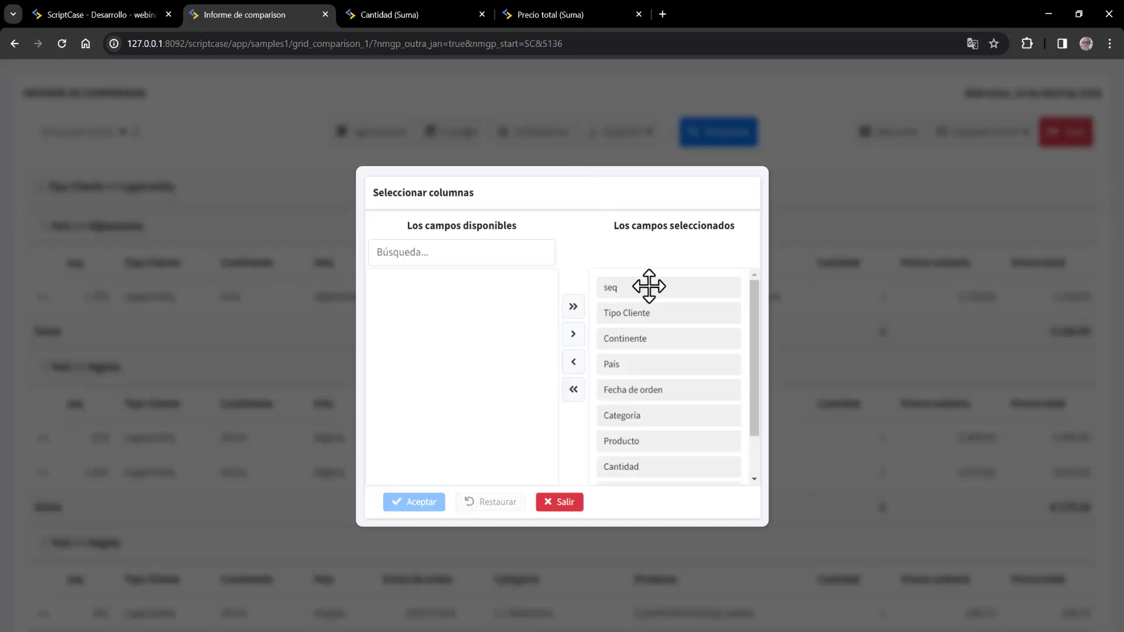
pyautogui.moveTo(644, 285); pyautogui.dragTo(515, 294)
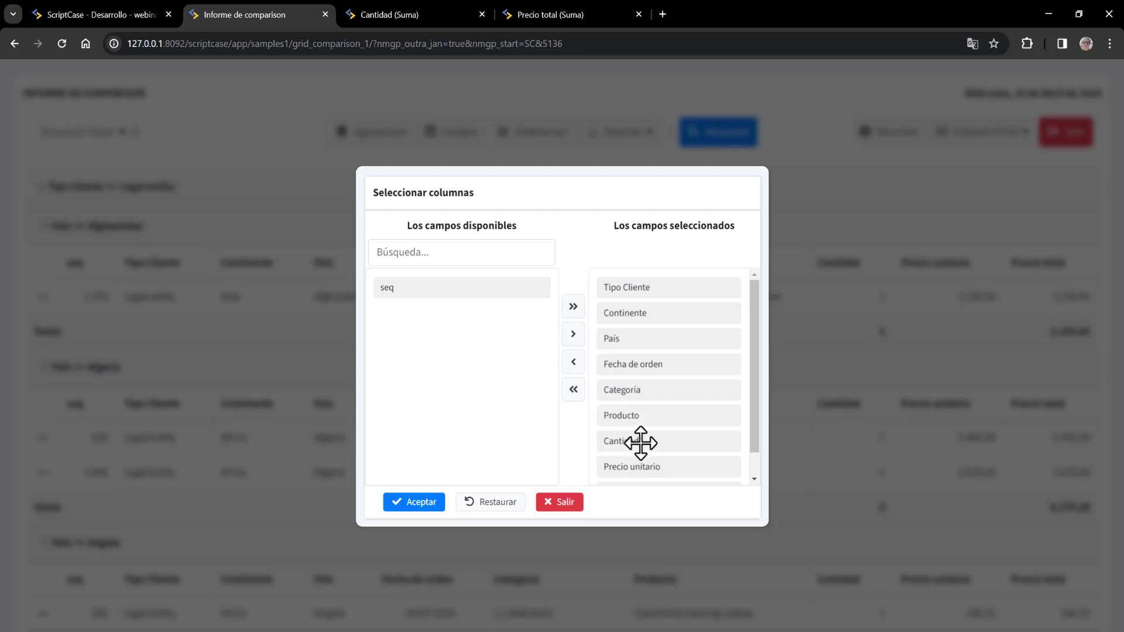
pyautogui.moveTo(647, 467); pyautogui.dragTo(434, 315)
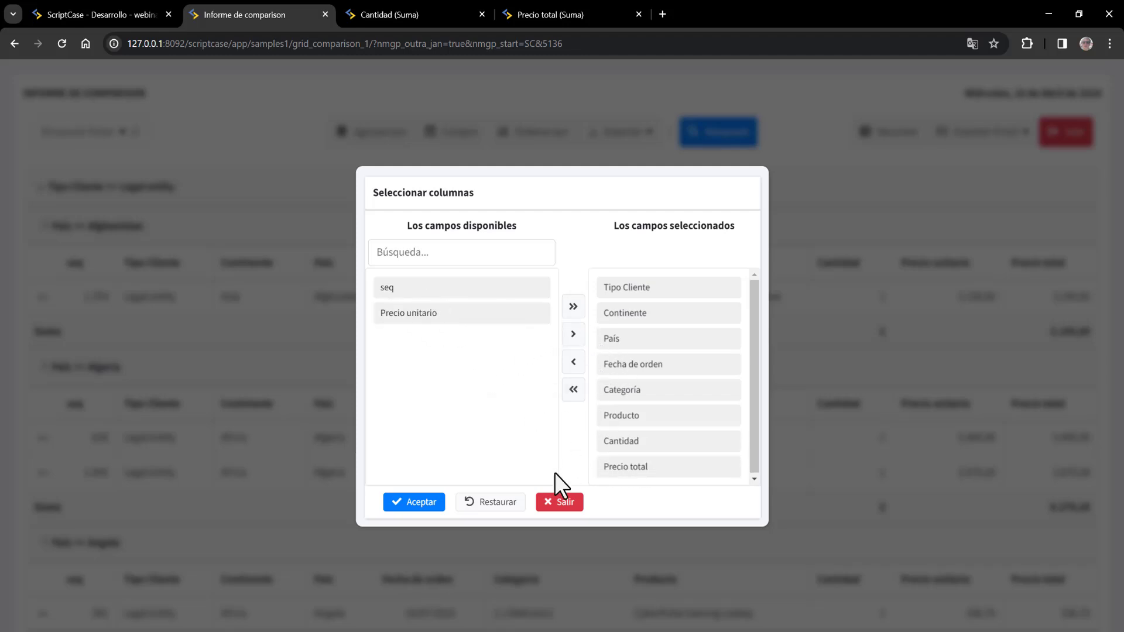
pyautogui.click(433, 501)
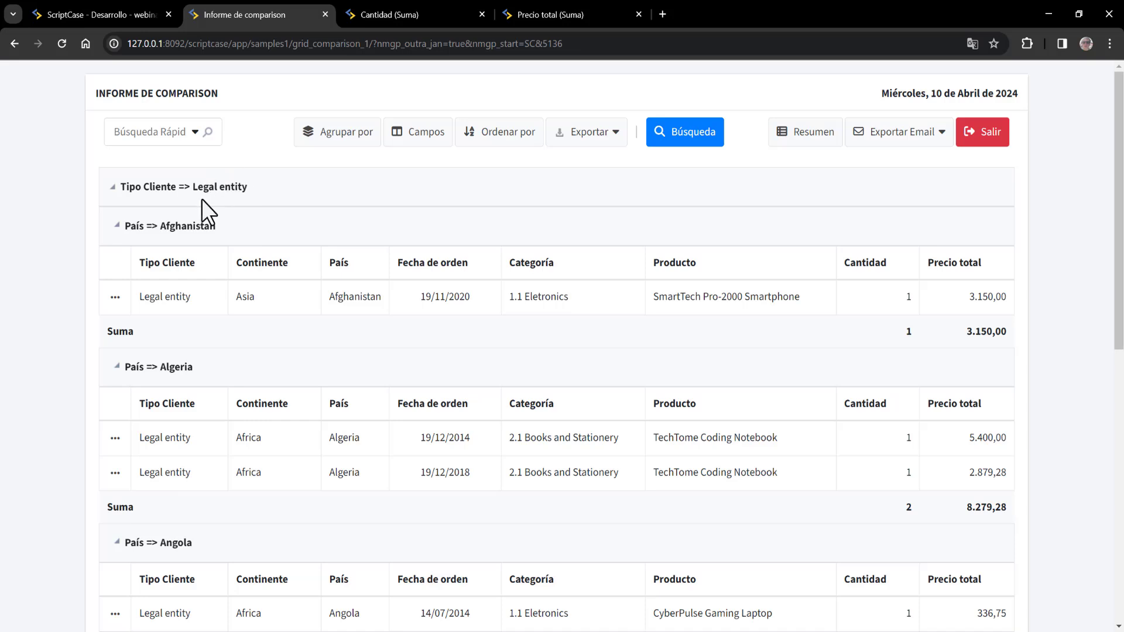
# - Highlight the Legal entity and Afghanistan headings, then view the summary by client type and country
pyautogui.moveTo(194, 186); pyautogui.dragTo(248, 186)
pyautogui.moveTo(167, 226); pyautogui.dragTo(217, 226)
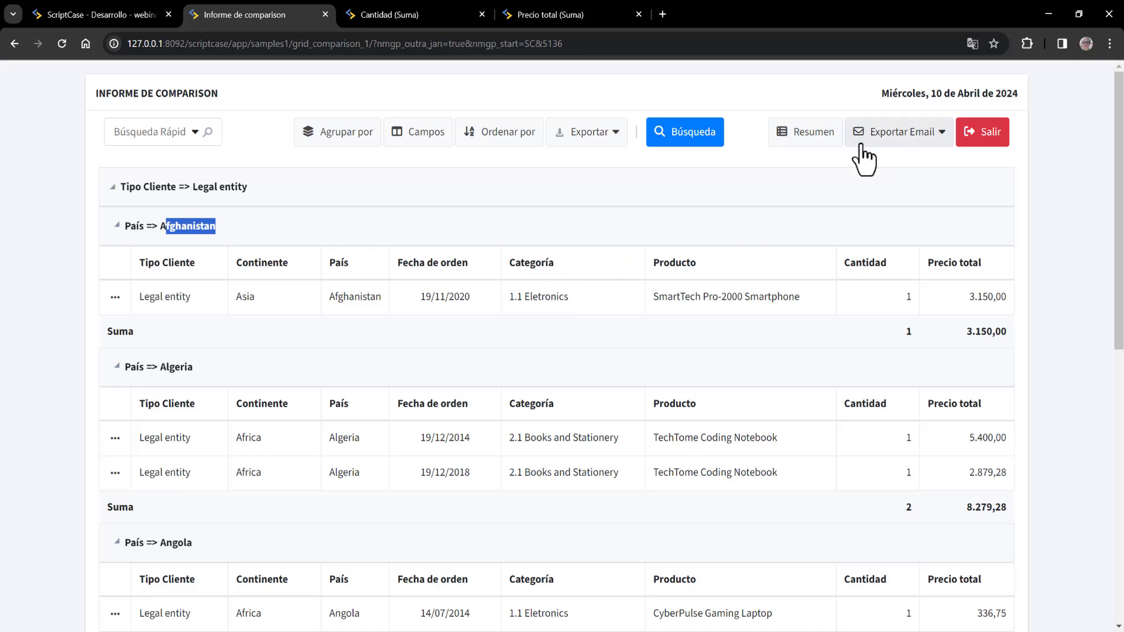
pyautogui.click(830, 138)
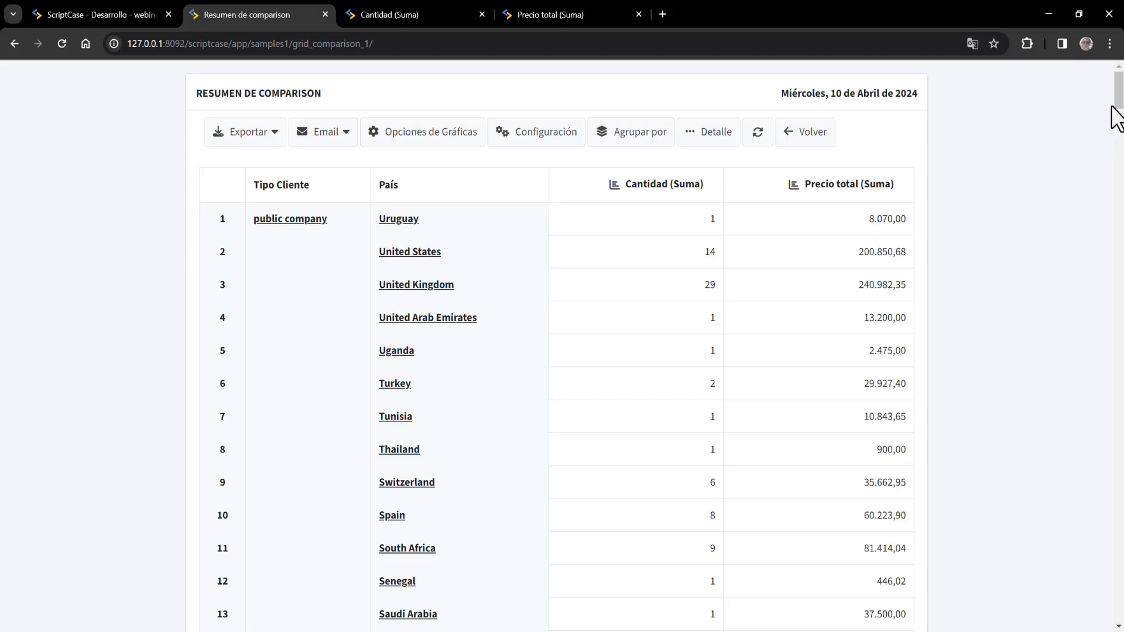
pyautogui.moveTo(1116, 93); pyautogui.dragTo(1115, 92)
pyautogui.moveTo(1119, 93)
pyautogui.mouseDown()
pyautogui.moveTo(1119, 213)
pyautogui.moveTo(1118, 97)
pyautogui.mouseUp()
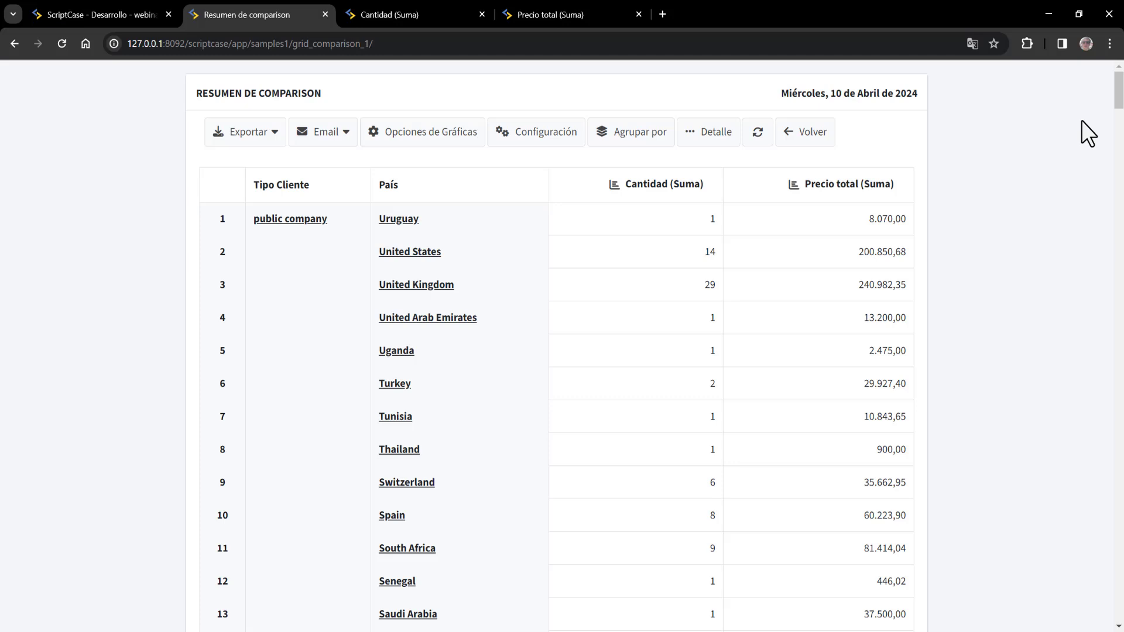
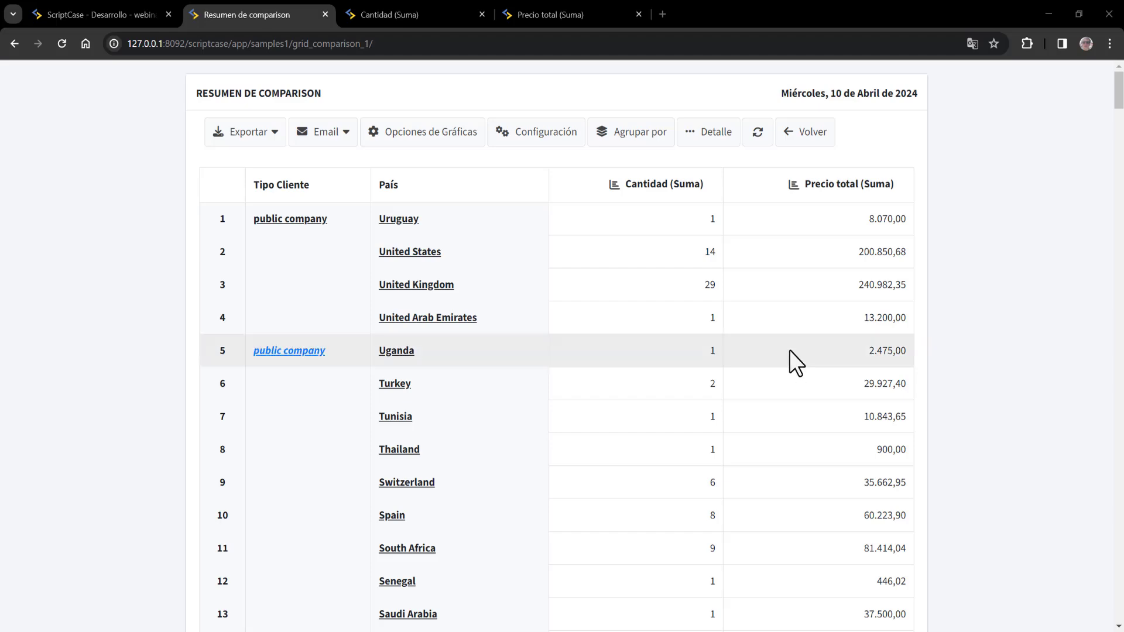
# - Set Resumen as the Módulo inicial in grid_comparison_1's Módulos del Grid settings
pyautogui.click(149, 11)
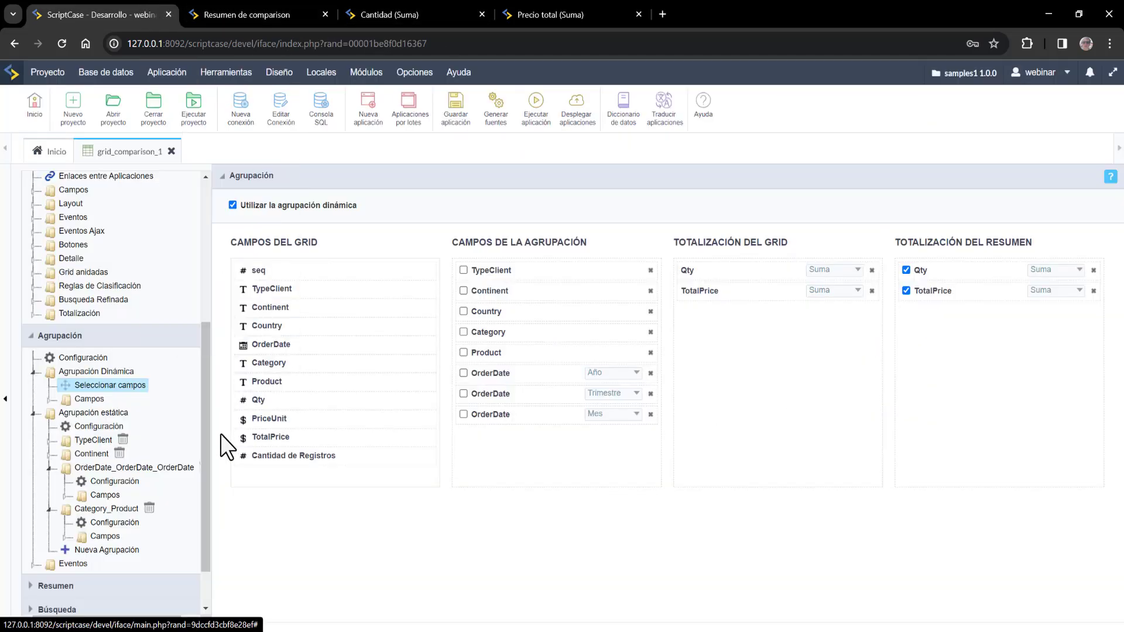
pyautogui.scroll(5, 88, 375)
pyautogui.click(91, 207)
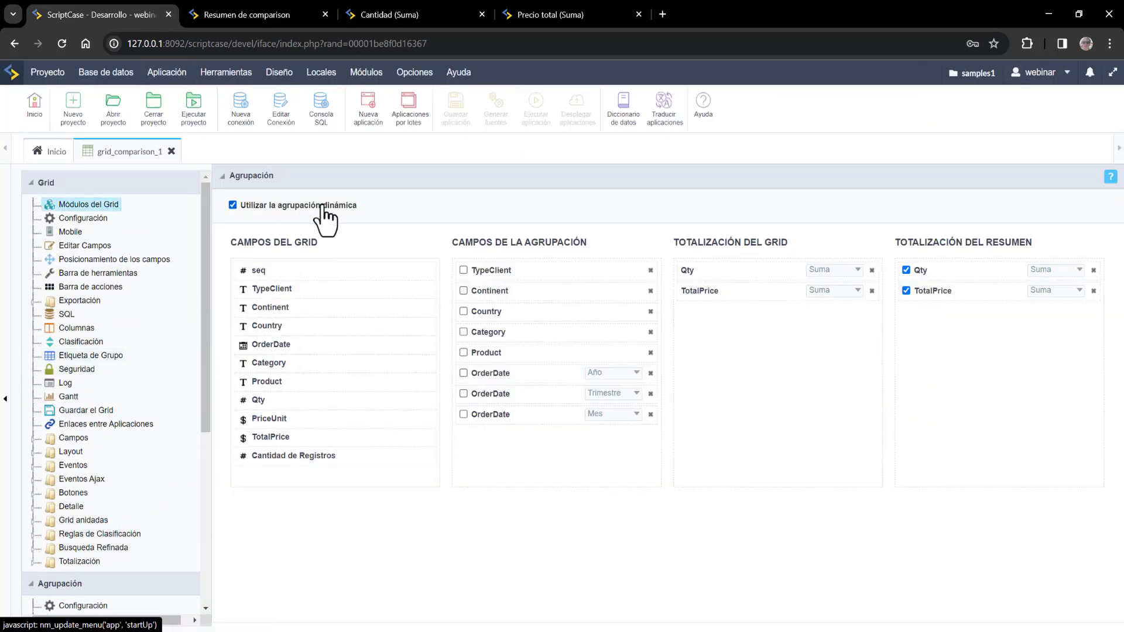
pyautogui.click(263, 307)
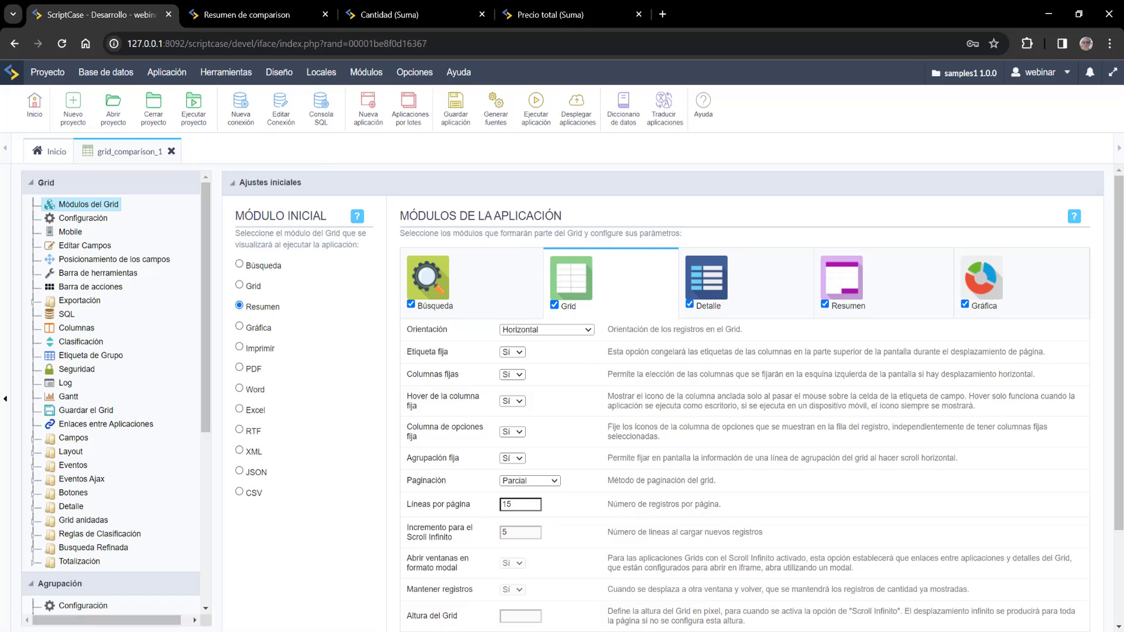
pyautogui.click(1086, 618)
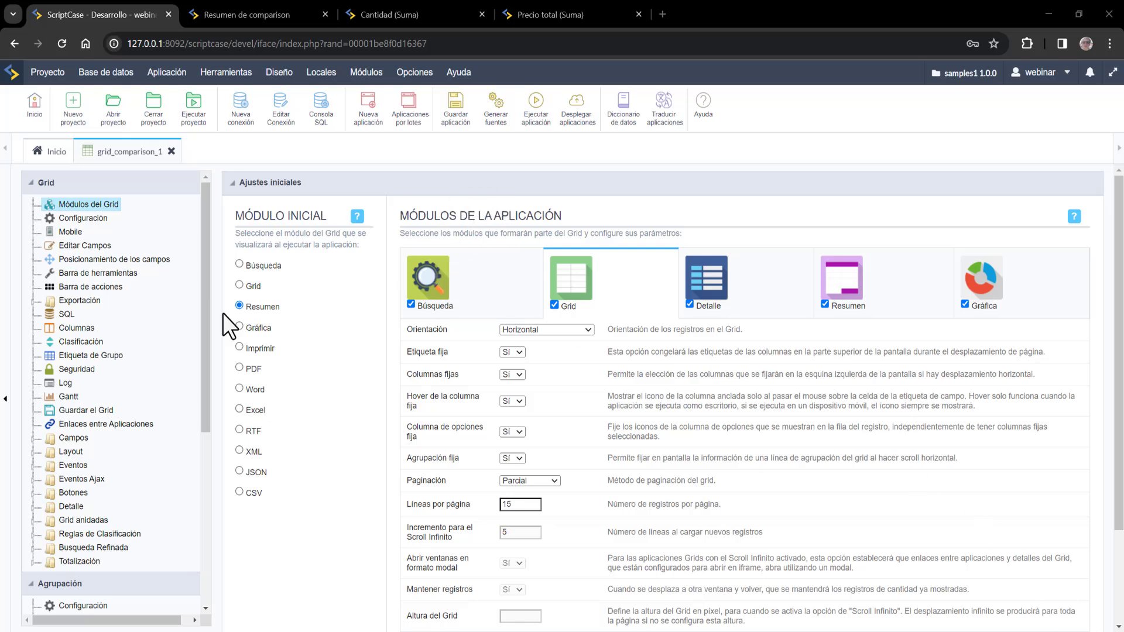
# - Run the grid and regroup the summary: Categoría/Producto rows, Continente columns, only Precio total
pyautogui.click(536, 115)
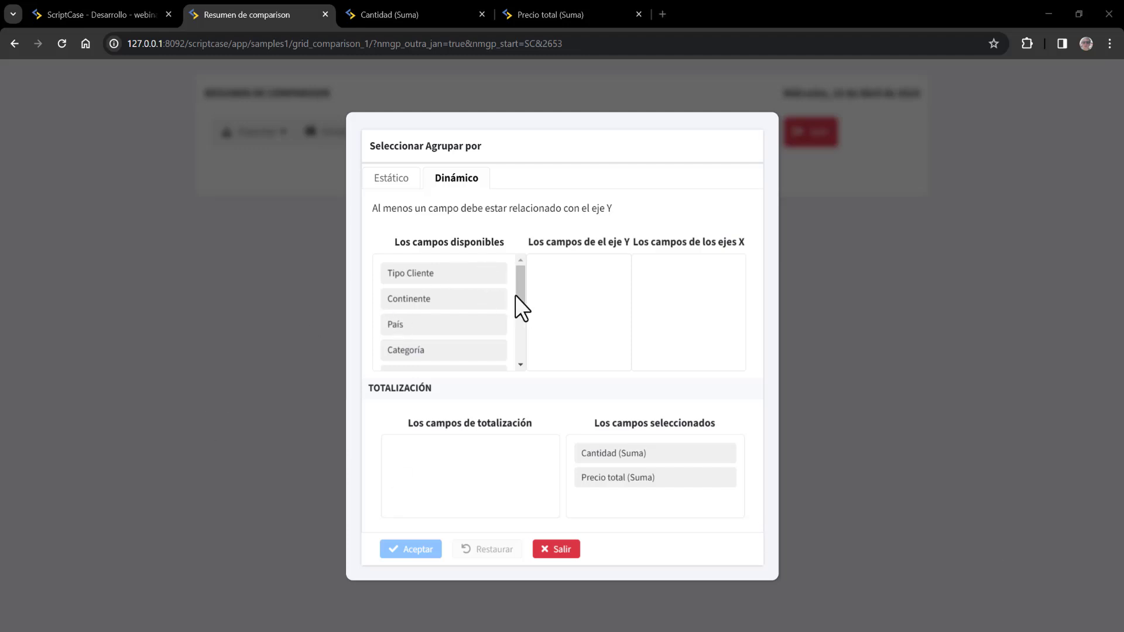
pyautogui.moveTo(515, 295); pyautogui.dragTo(572, 294)
pyautogui.moveTo(439, 301); pyautogui.dragTo(524, 267)
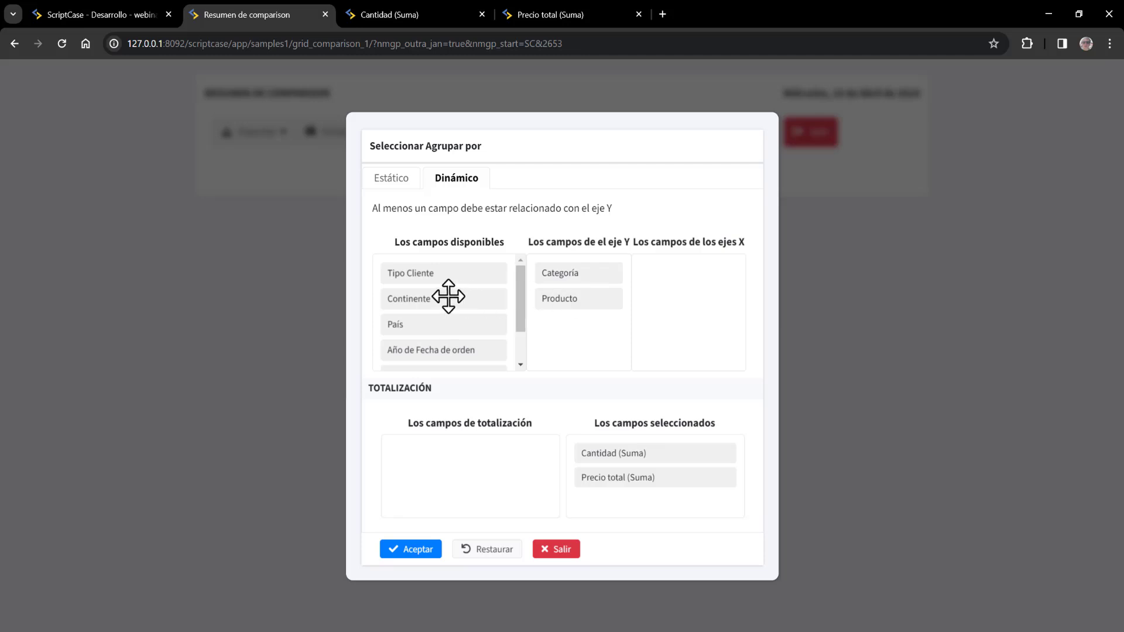
pyautogui.click(433, 272)
pyautogui.moveTo(437, 298); pyautogui.dragTo(695, 266)
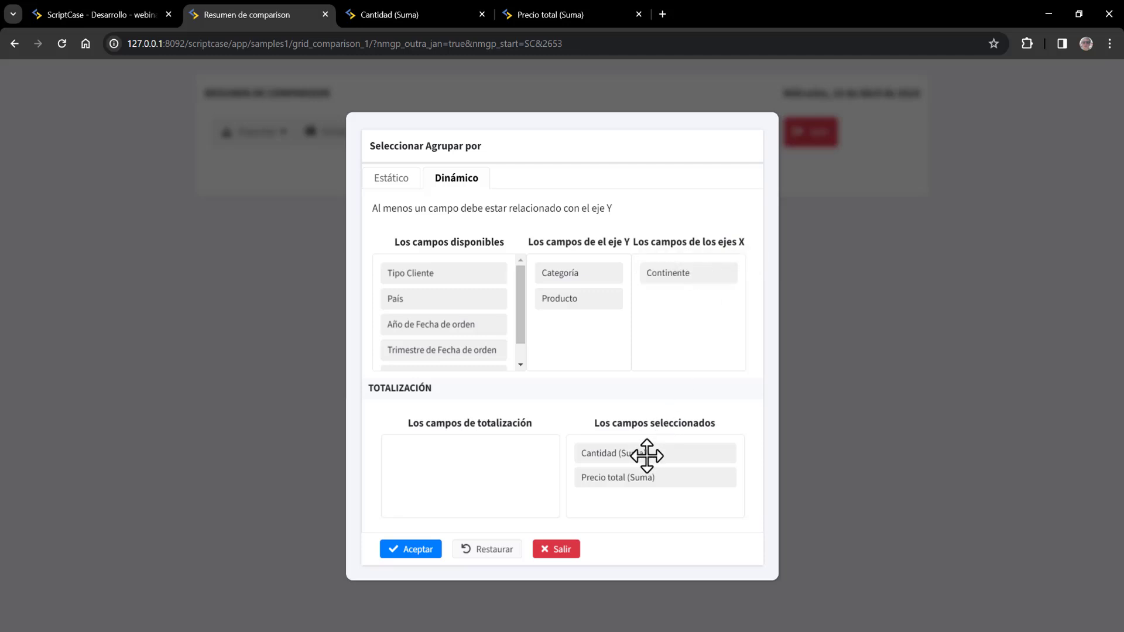
pyautogui.moveTo(647, 454); pyautogui.dragTo(458, 456)
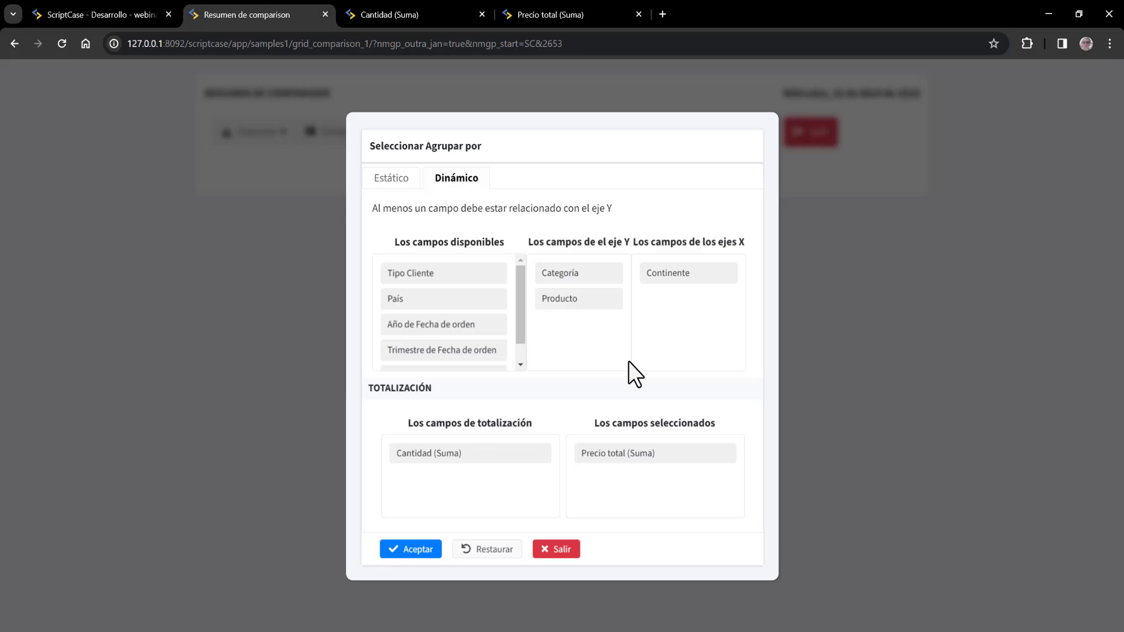
pyautogui.click(420, 549)
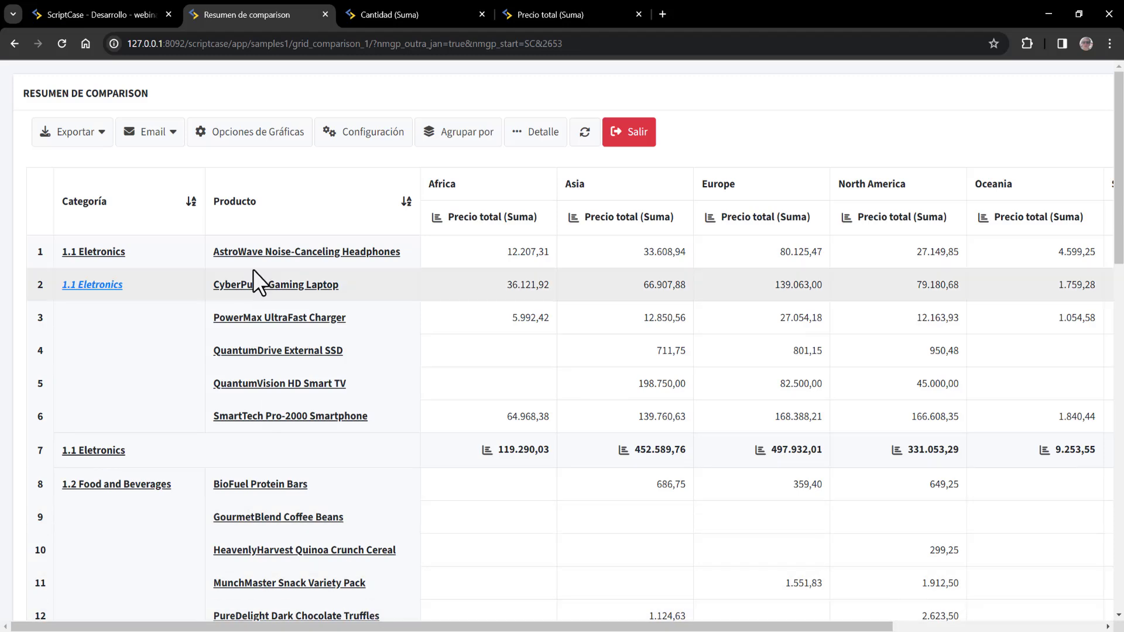
# - Scroll the summary across to the per-continent Precio total columns and back
pyautogui.moveTo(324, 628); pyautogui.dragTo(540, 630)
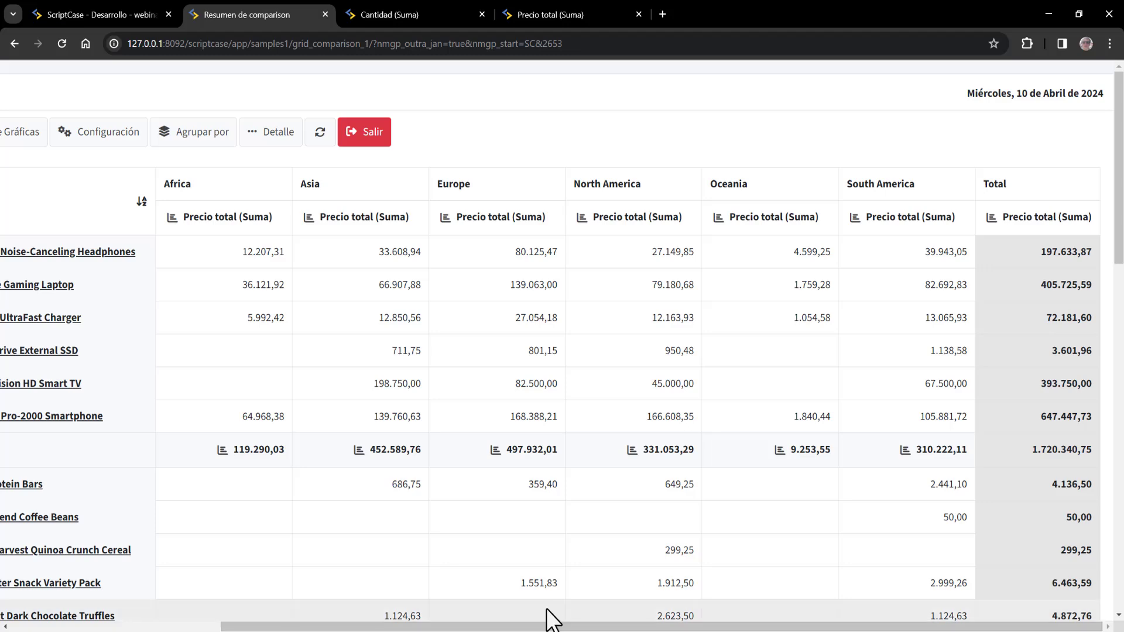
pyautogui.moveTo(575, 628); pyautogui.dragTo(293, 627)
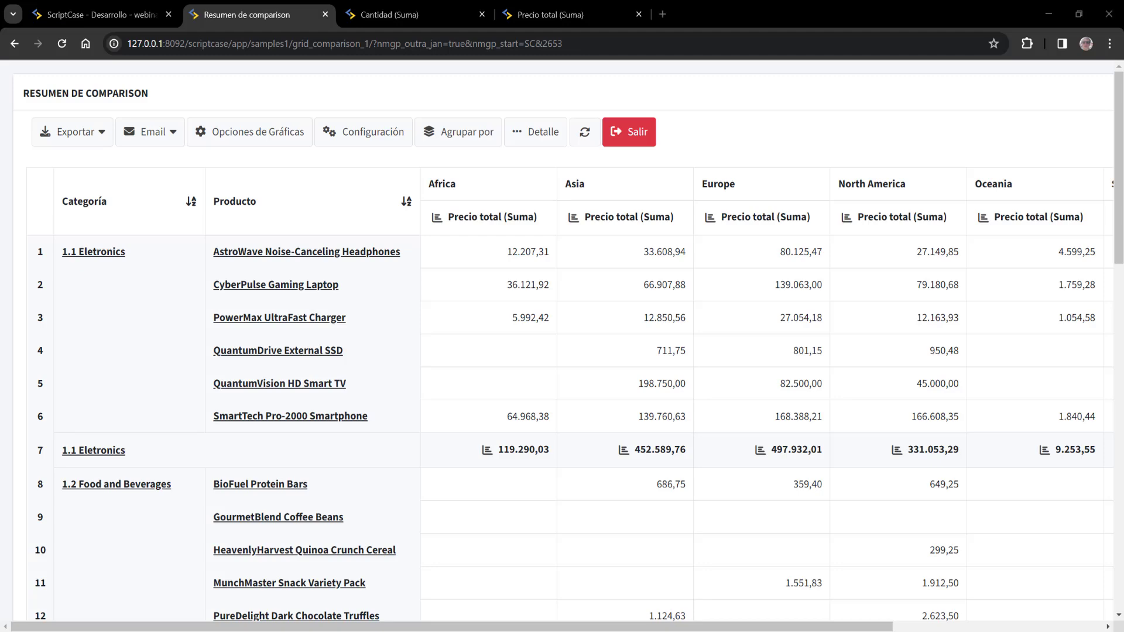
# - Back in the development environment, save the grid application
pyautogui.click(90, 12)
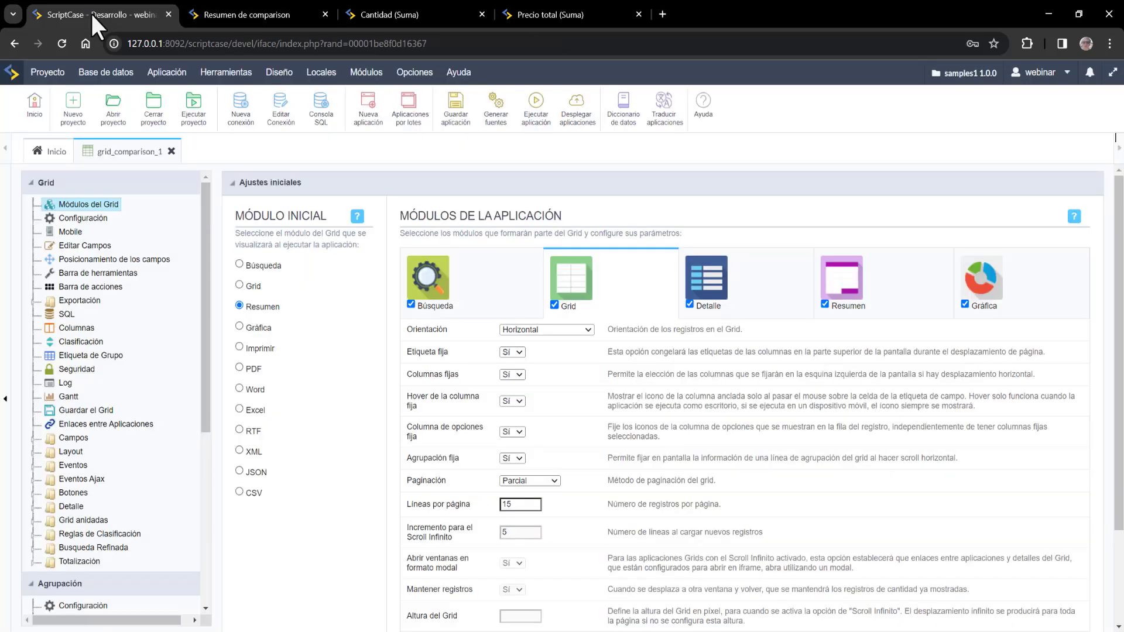
pyautogui.scroll(-2, 101, 384)
pyautogui.scroll(2, 110, 318)
pyautogui.click(454, 120)
# - Keep Agrupación Dinámica as initial grouping, enable Utilice agrupación vacía, and save
pyautogui.scroll(-4, 132, 451)
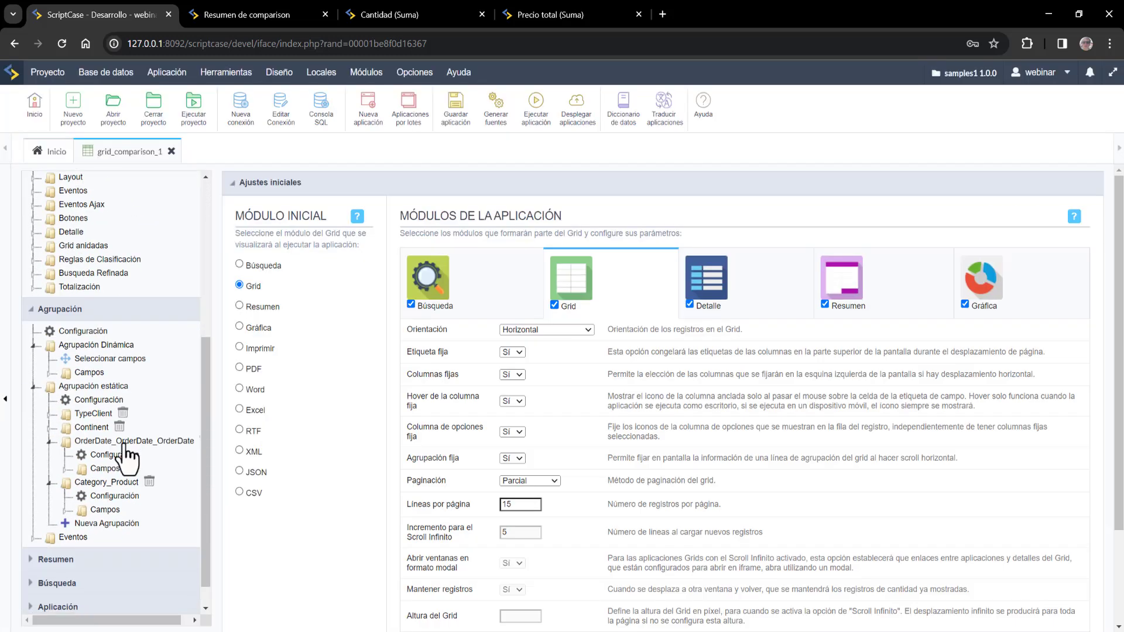
pyautogui.click(100, 332)
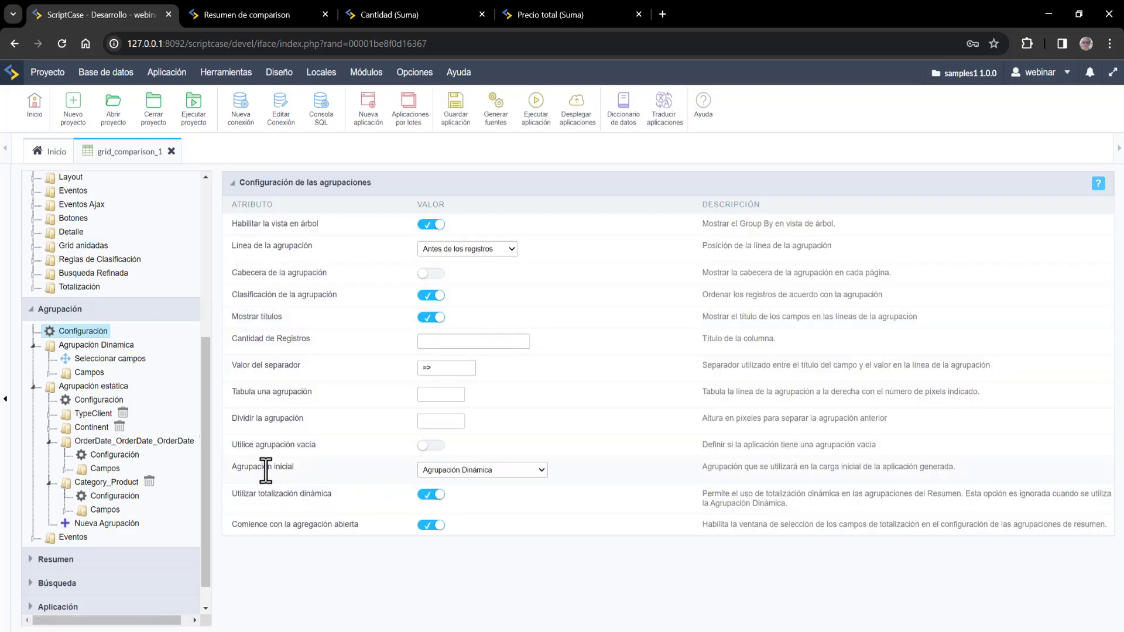
pyautogui.moveTo(238, 467); pyautogui.dragTo(284, 467)
pyautogui.click(520, 472)
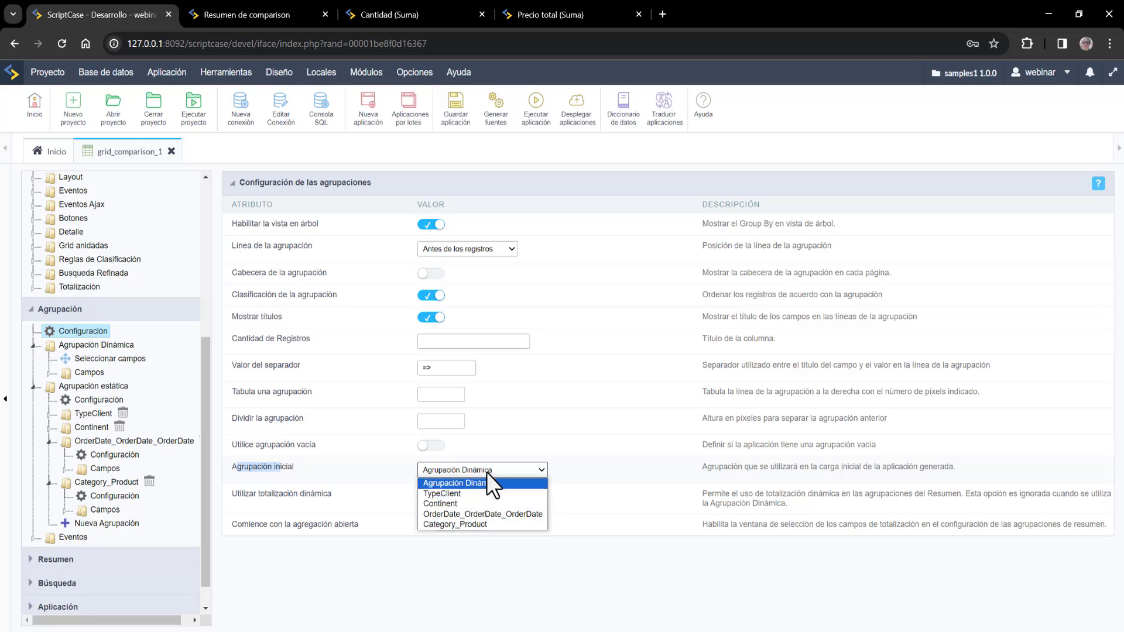
pyautogui.click(621, 480)
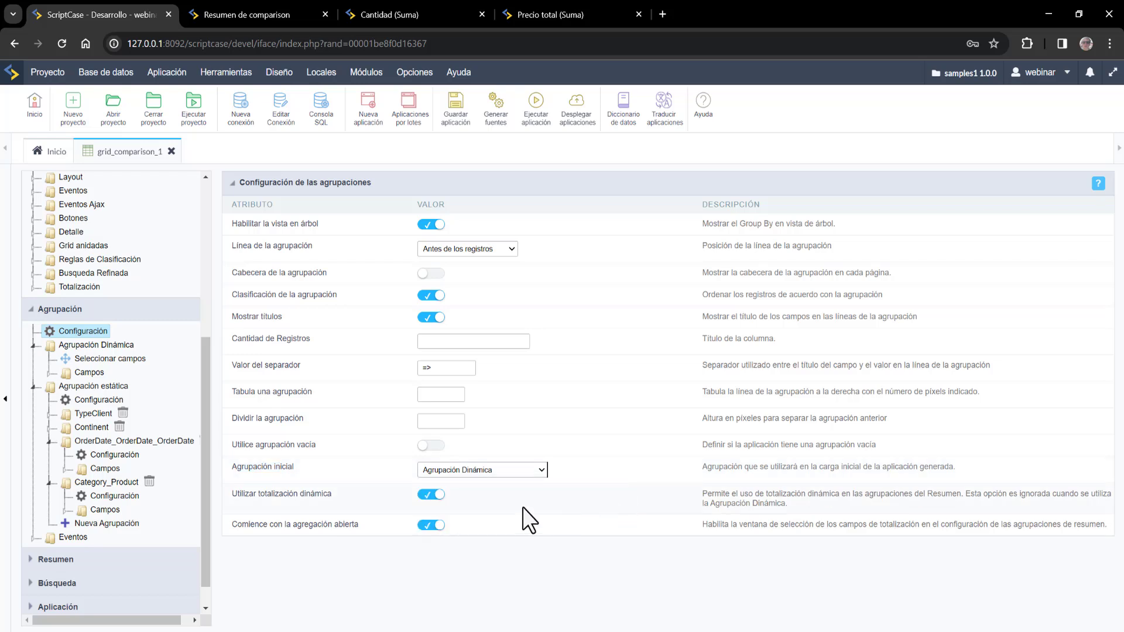
pyautogui.moveTo(245, 447); pyautogui.dragTo(294, 446)
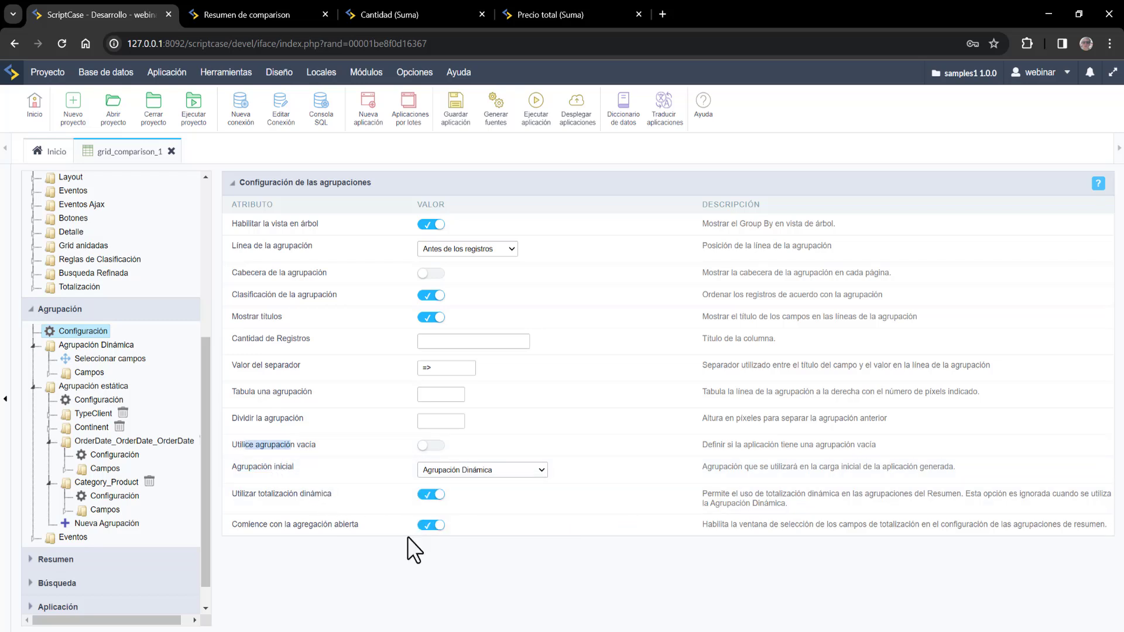
pyautogui.click(436, 446)
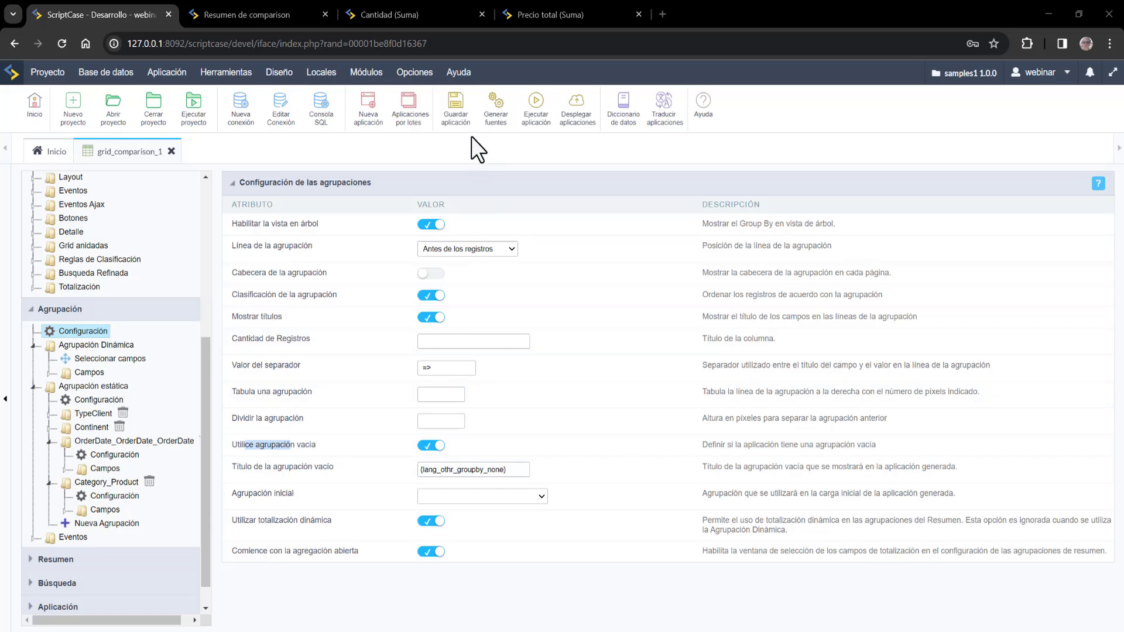
pyautogui.click(456, 111)
# - Close the running summary pages and collapse the grouping branches in the tree
pyautogui.click(280, 72)
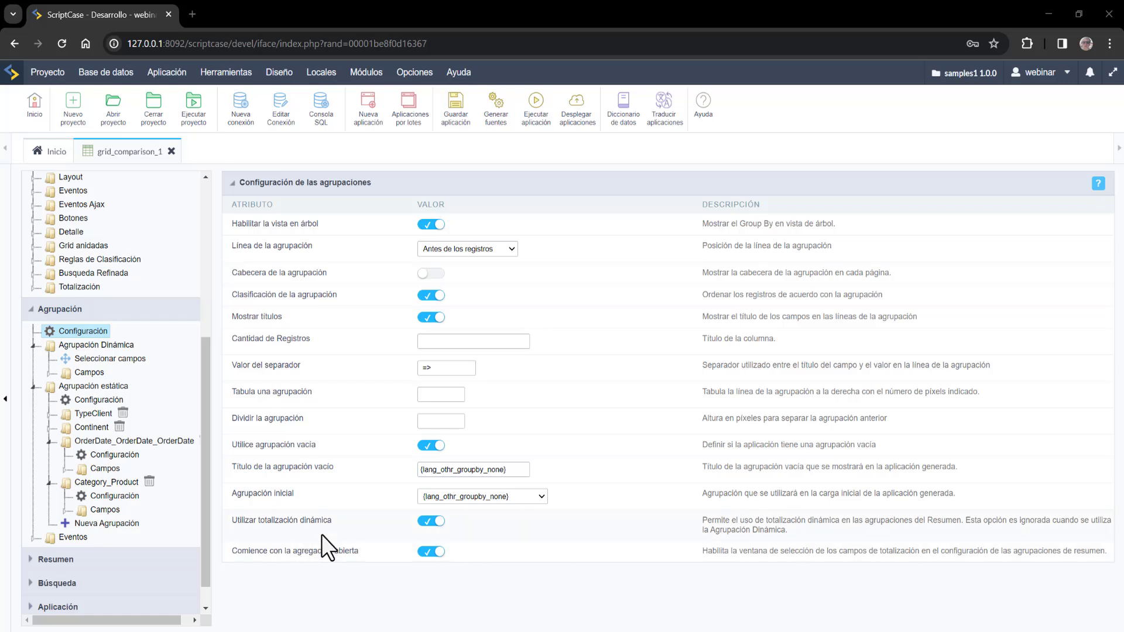
pyautogui.click(38, 350)
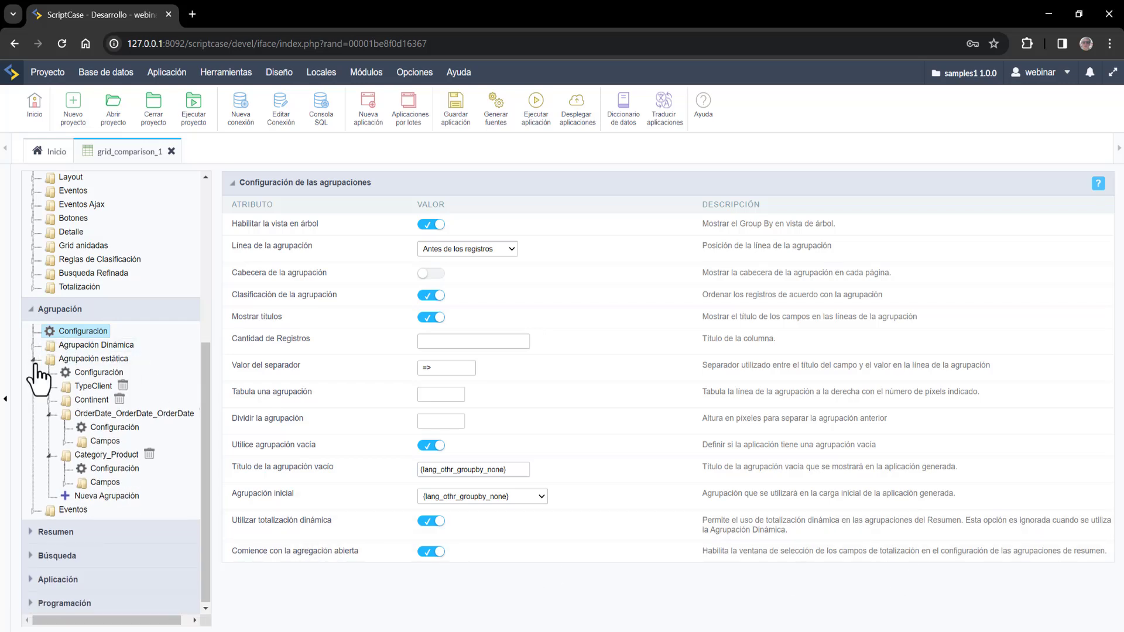
pyautogui.click(34, 359)
pyautogui.click(28, 460)
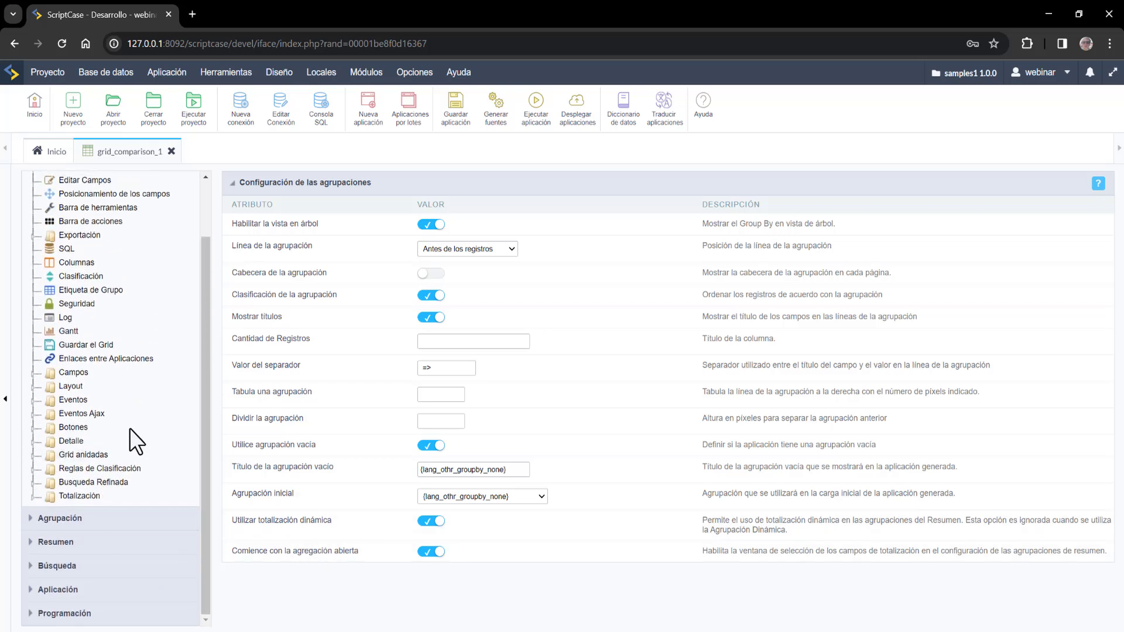
pyautogui.scroll(2, 125, 240)
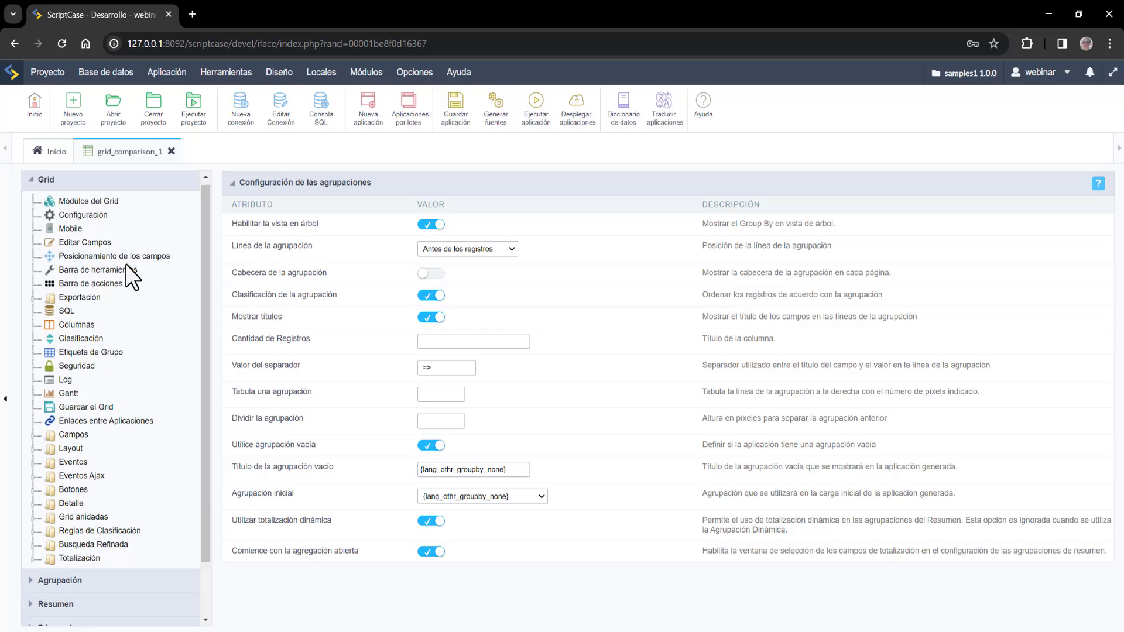
# - From Guardar el Grid, regenerate the sources, then group the running report statically by TypeClient
pyautogui.click(81, 410)
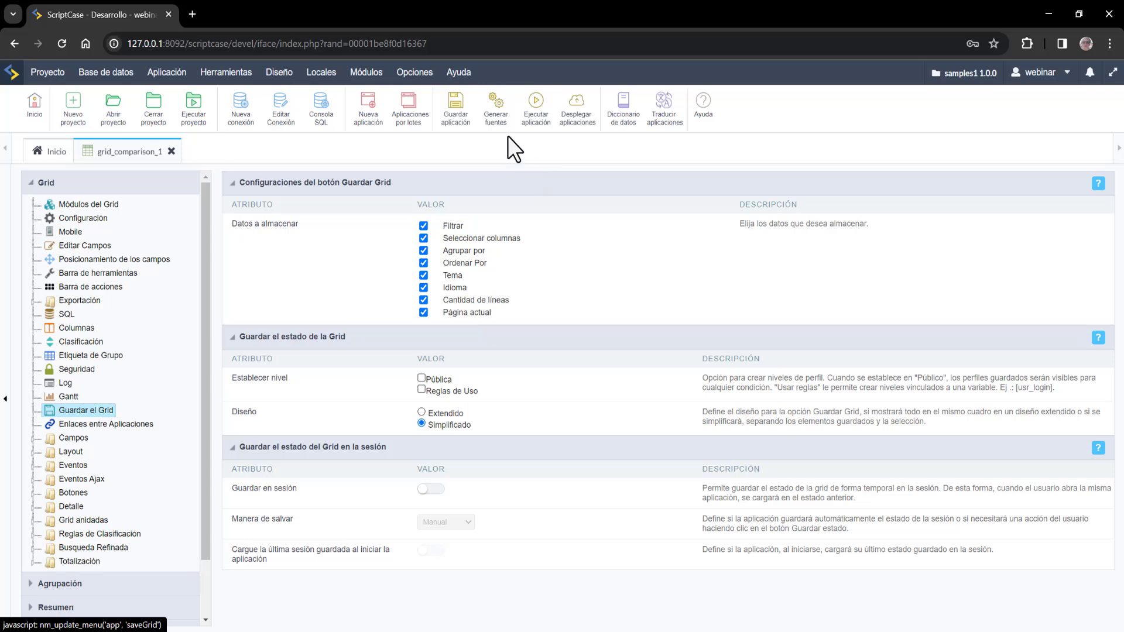
pyautogui.click(496, 107)
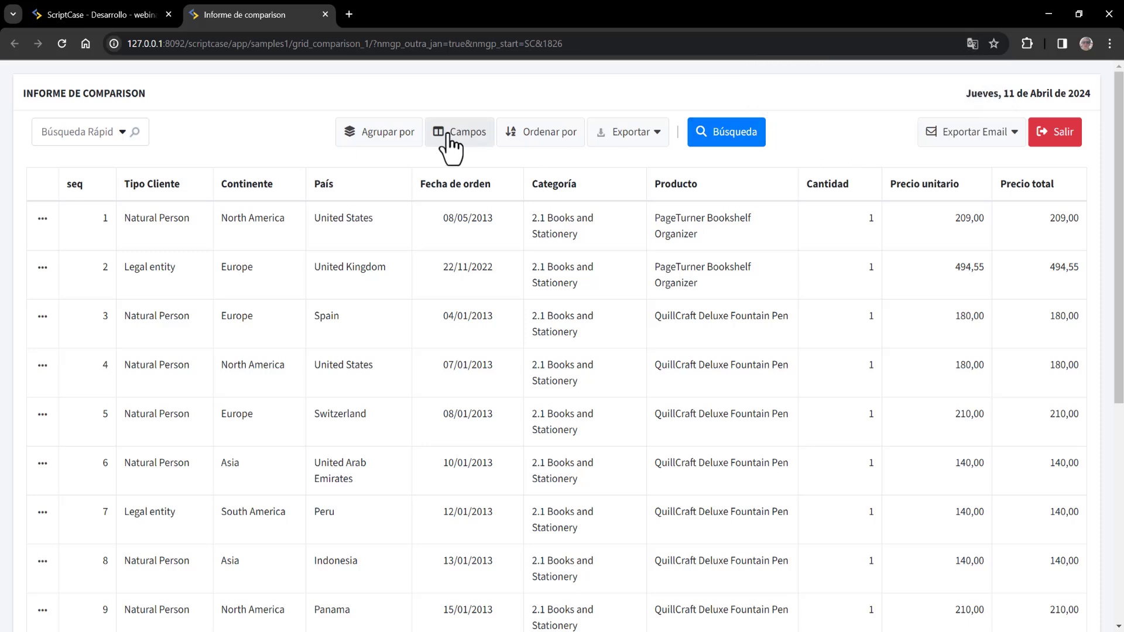
pyautogui.click(413, 136)
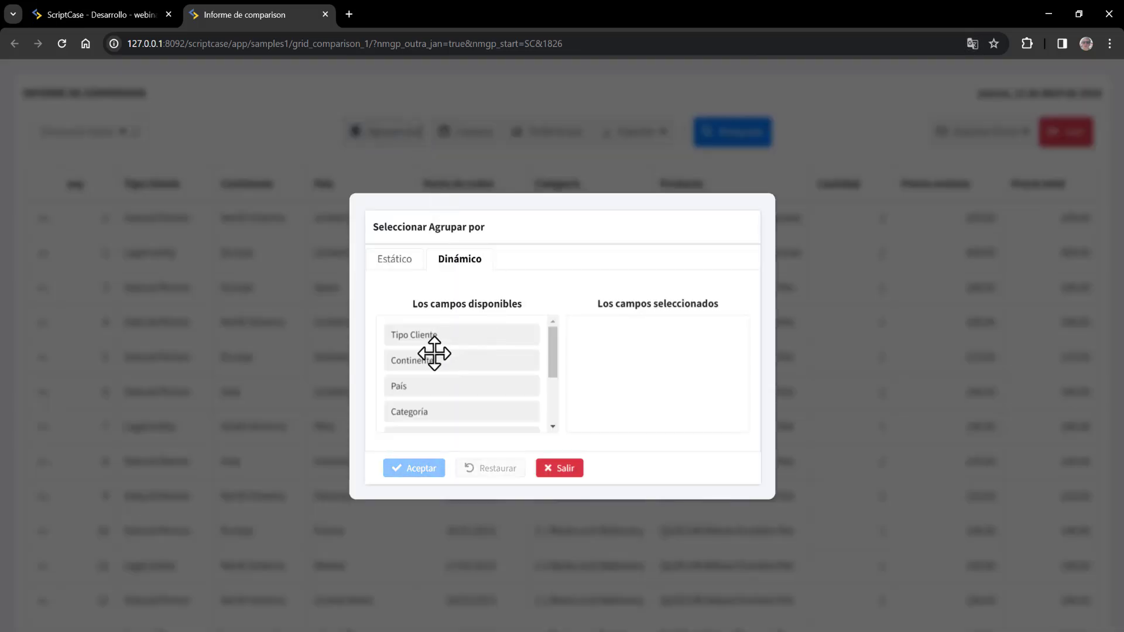
pyautogui.click(430, 363)
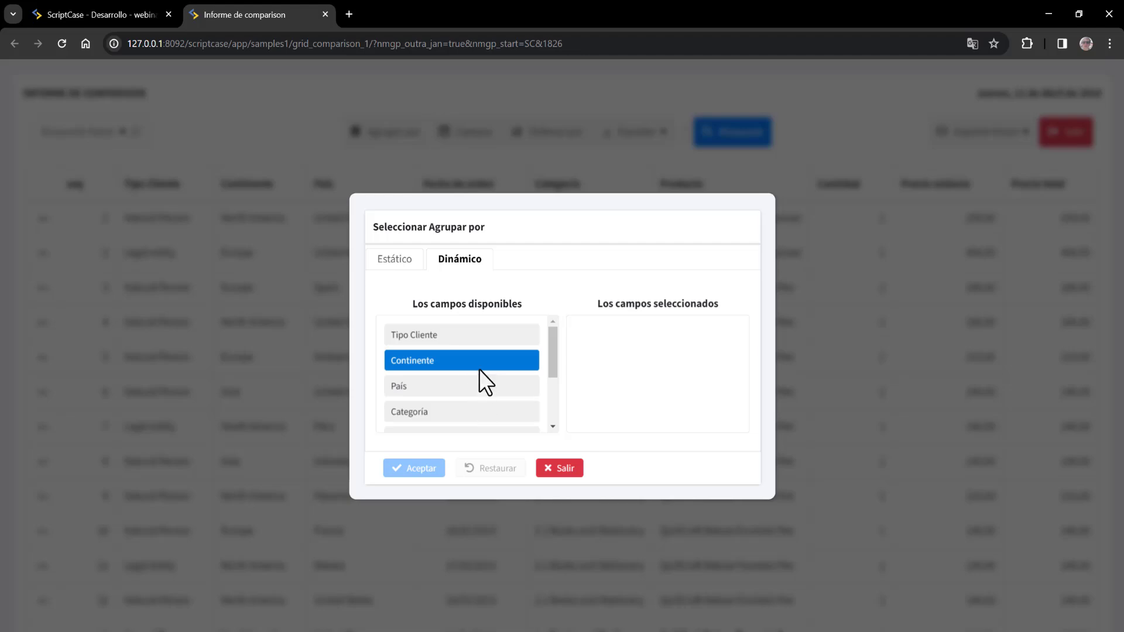
pyautogui.click(396, 259)
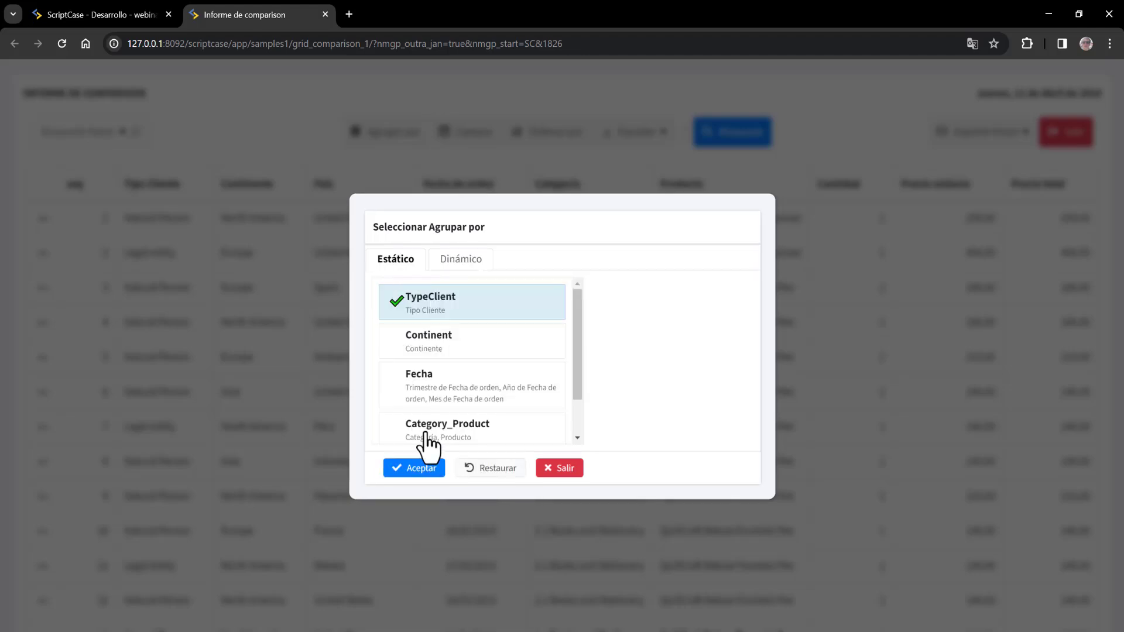
pyautogui.click(421, 468)
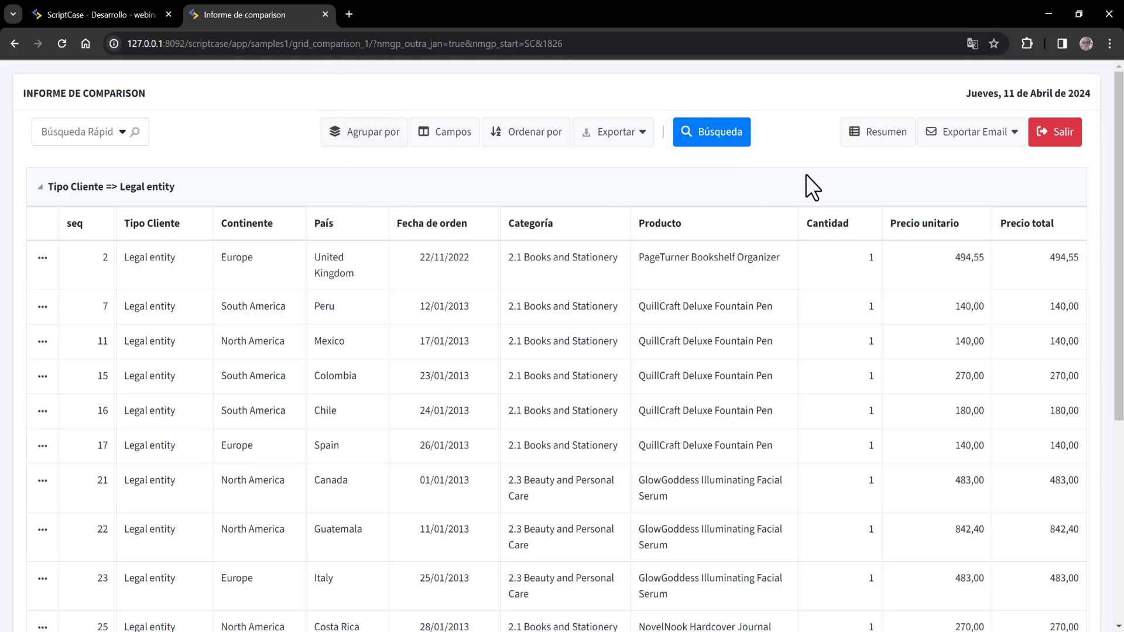
pyautogui.click(132, 7)
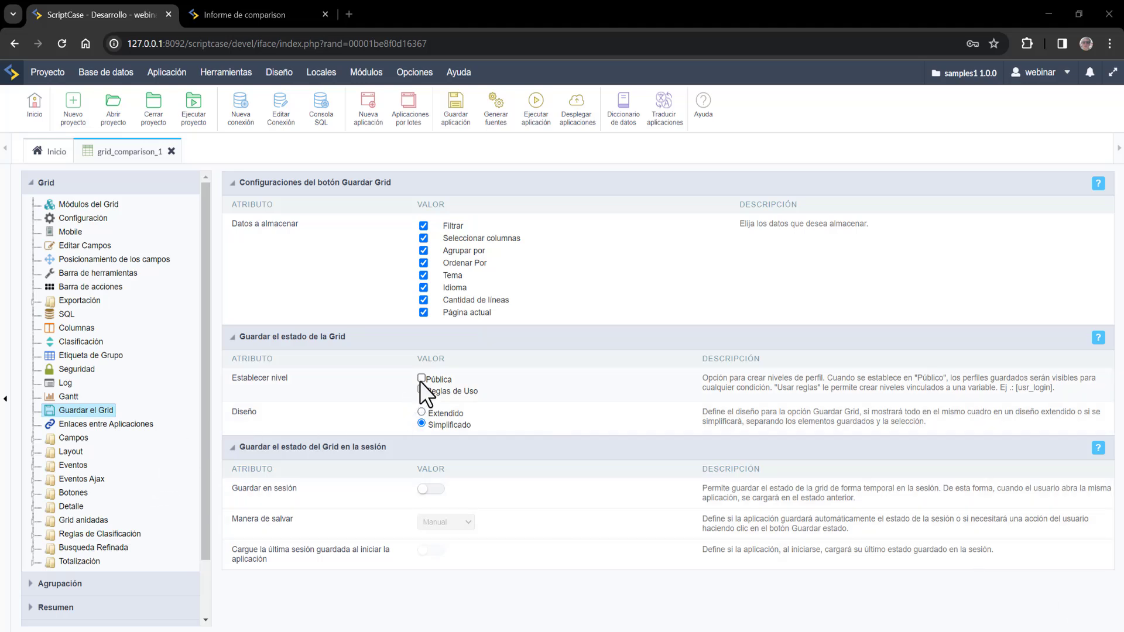
# - Enable the Pública save level, save the application, and run the comparison report
pyautogui.moveTo(238, 379); pyautogui.dragTo(276, 378)
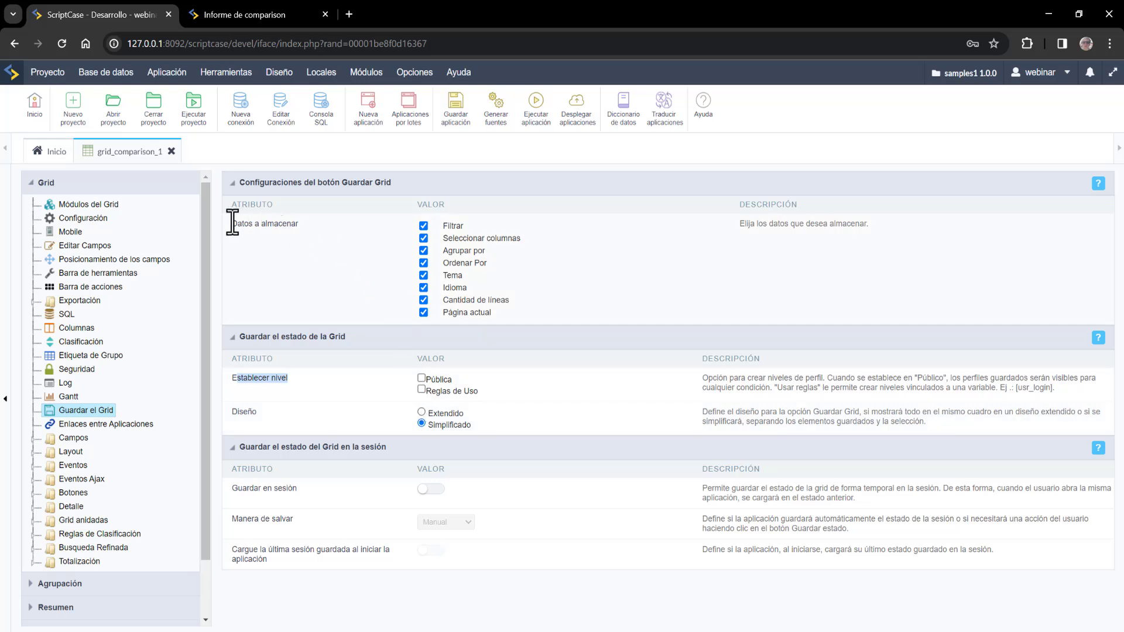
pyautogui.moveTo(232, 223); pyautogui.dragTo(307, 220)
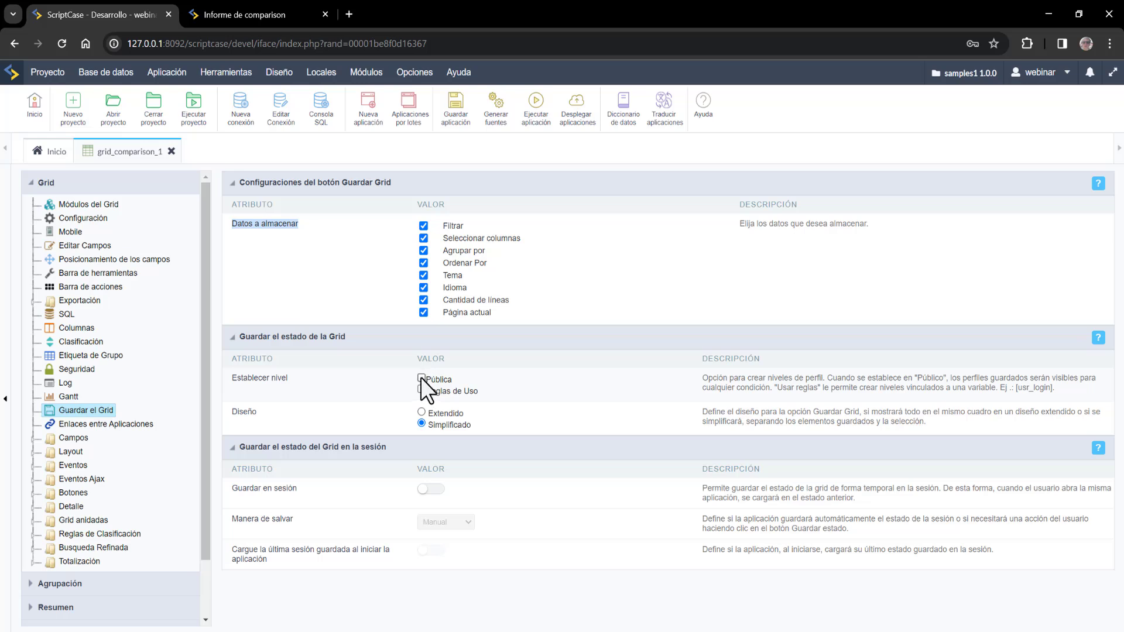
pyautogui.moveTo(237, 378); pyautogui.dragTo(271, 374)
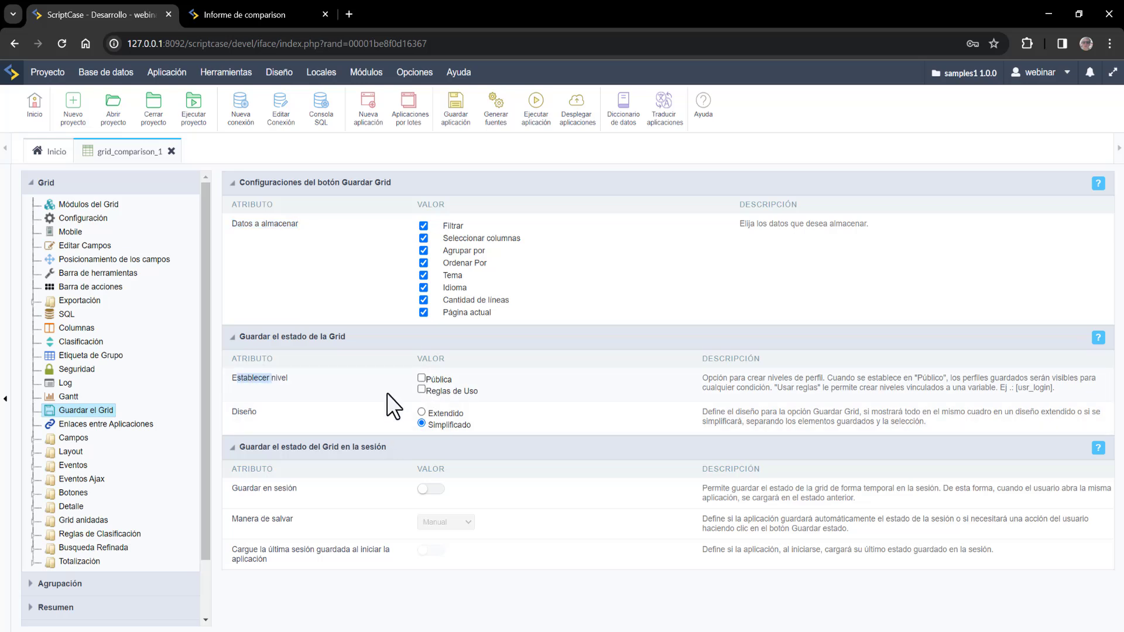
pyautogui.click(421, 378)
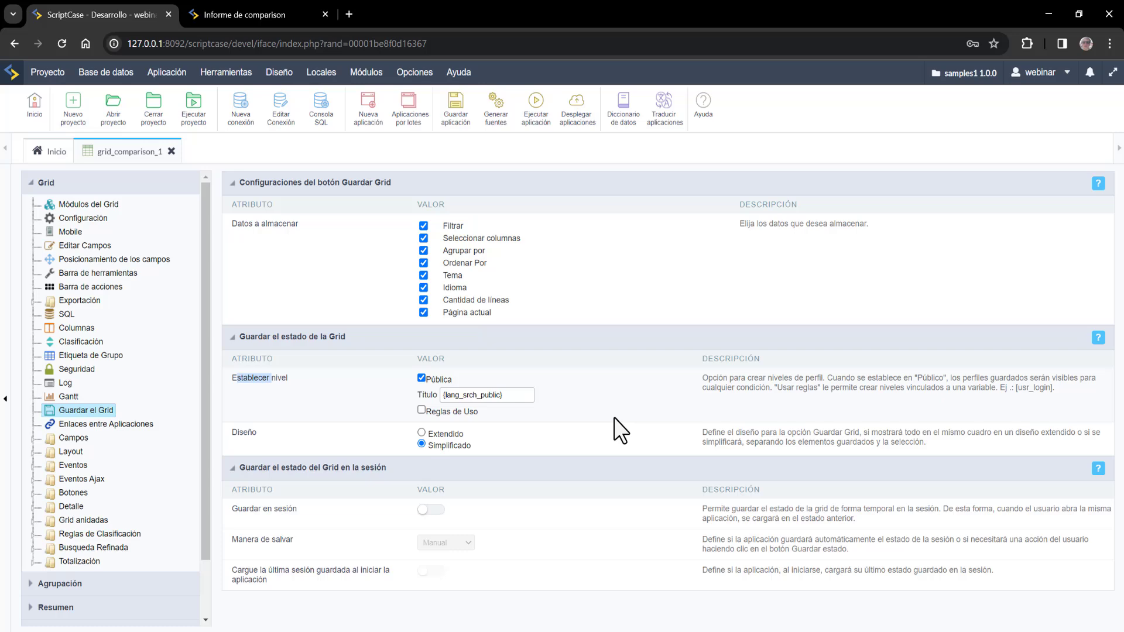
pyautogui.click(466, 114)
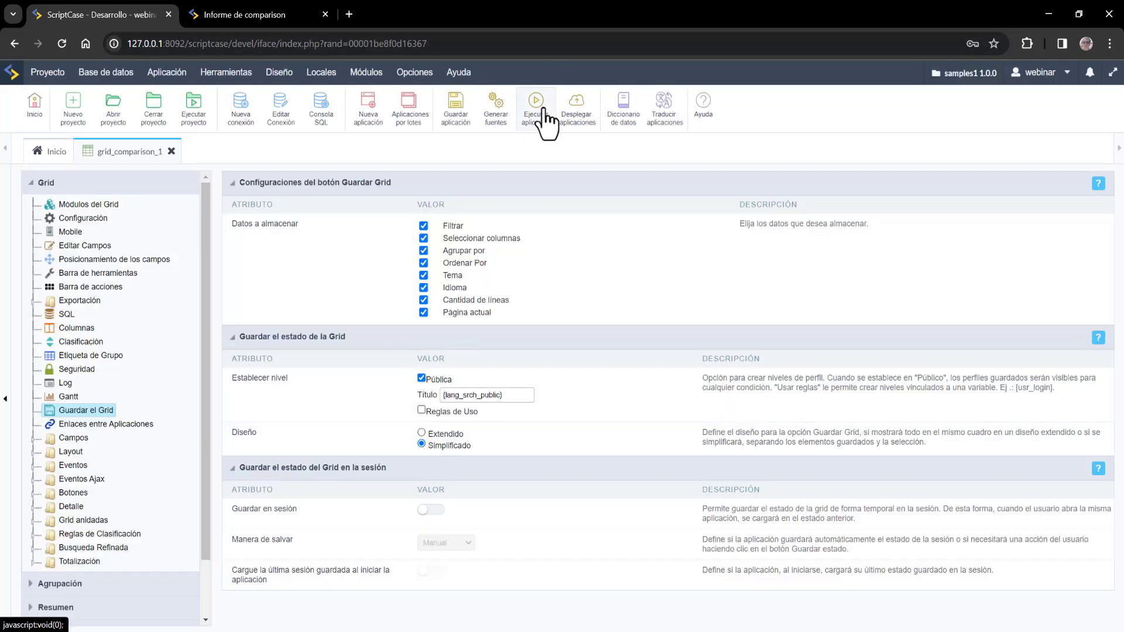
pyautogui.click(542, 111)
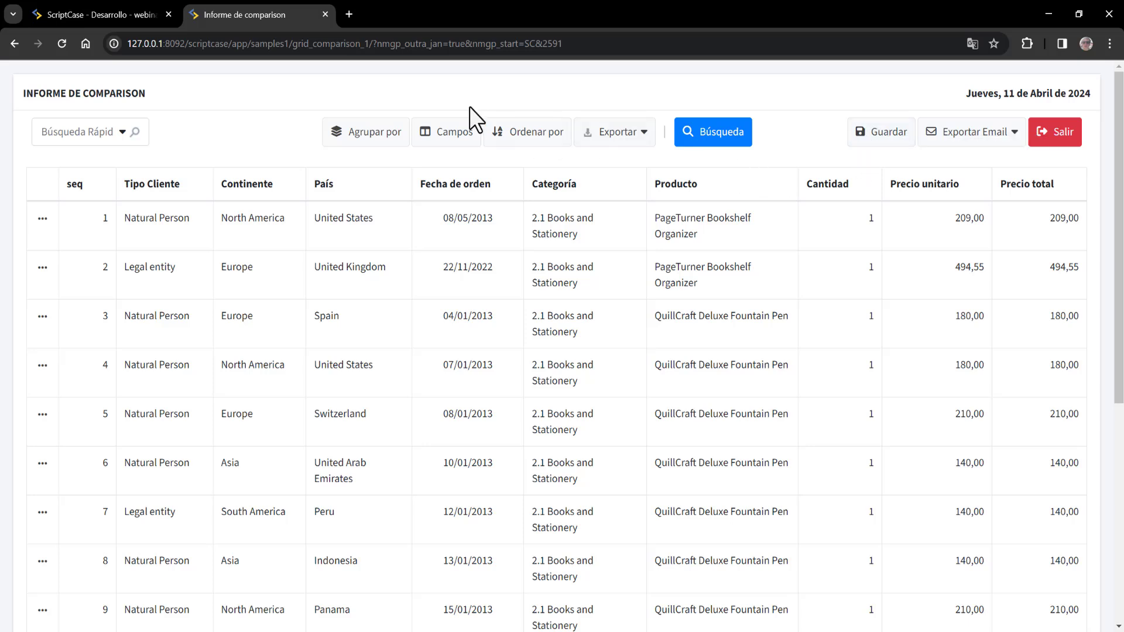
# - Dynamically group the report by Continente and Tipo Cliente
pyautogui.click(385, 136)
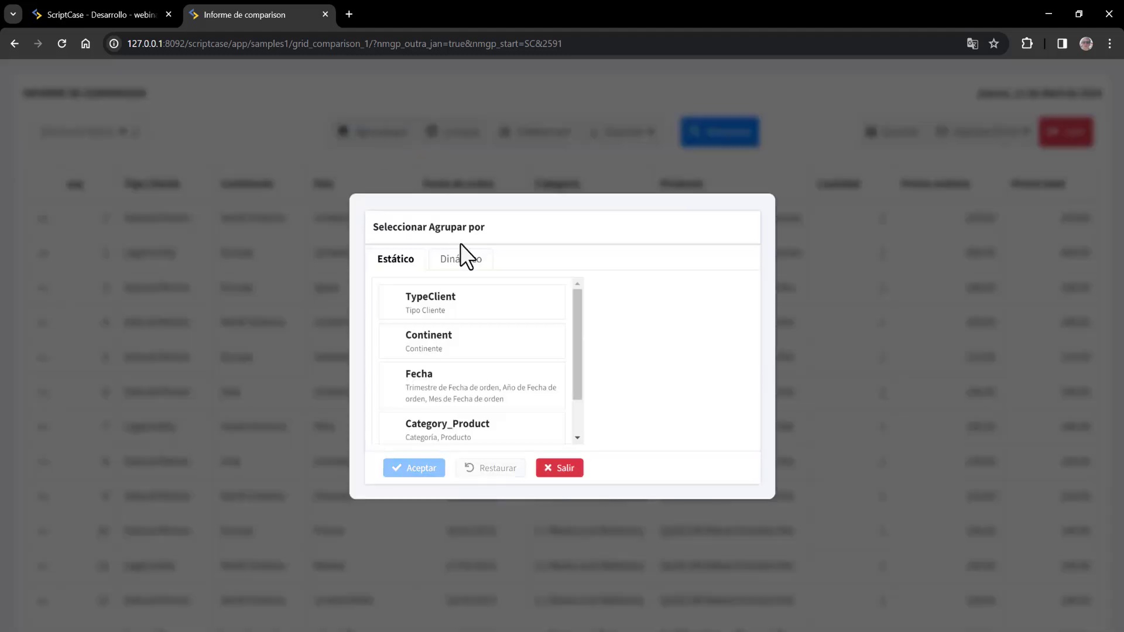
pyautogui.click(468, 263)
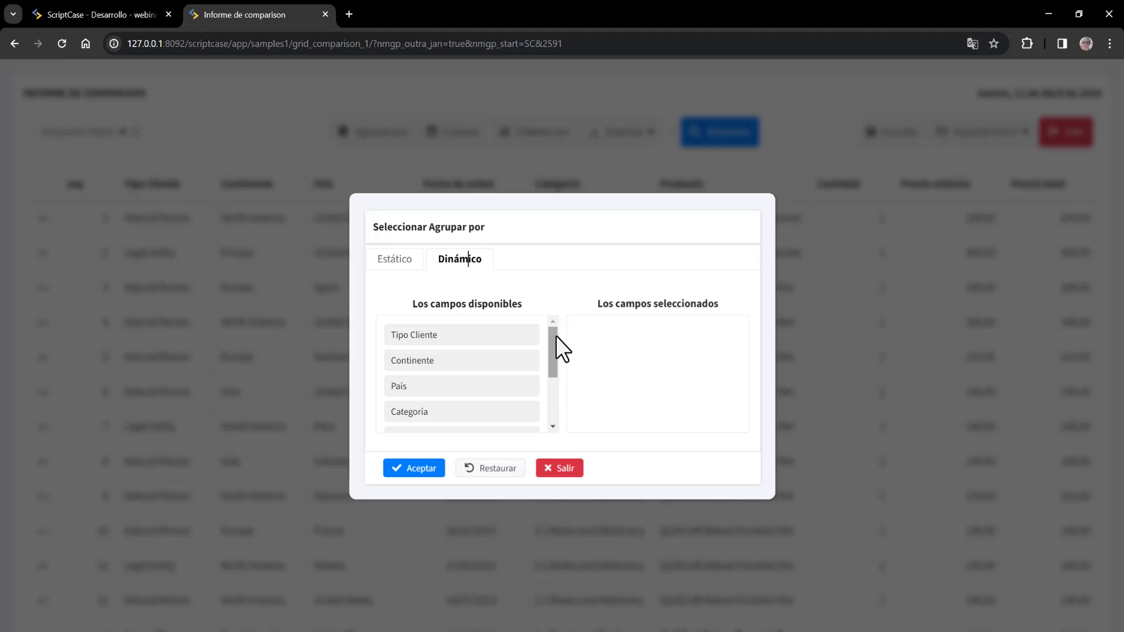
pyautogui.moveTo(467, 359); pyautogui.dragTo(656, 329)
pyautogui.moveTo(474, 334); pyautogui.dragTo(673, 366)
pyautogui.click(405, 473)
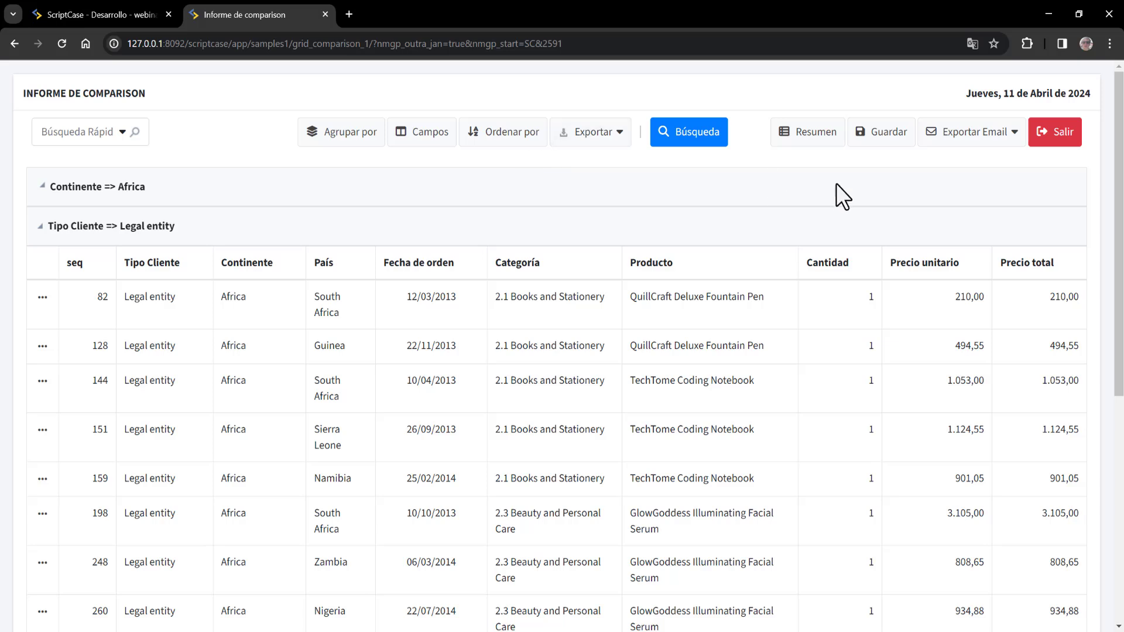
# - Save the grouped layout as public state 'continente_tipocliente', then return to the detailed grid
pyautogui.click(820, 140)
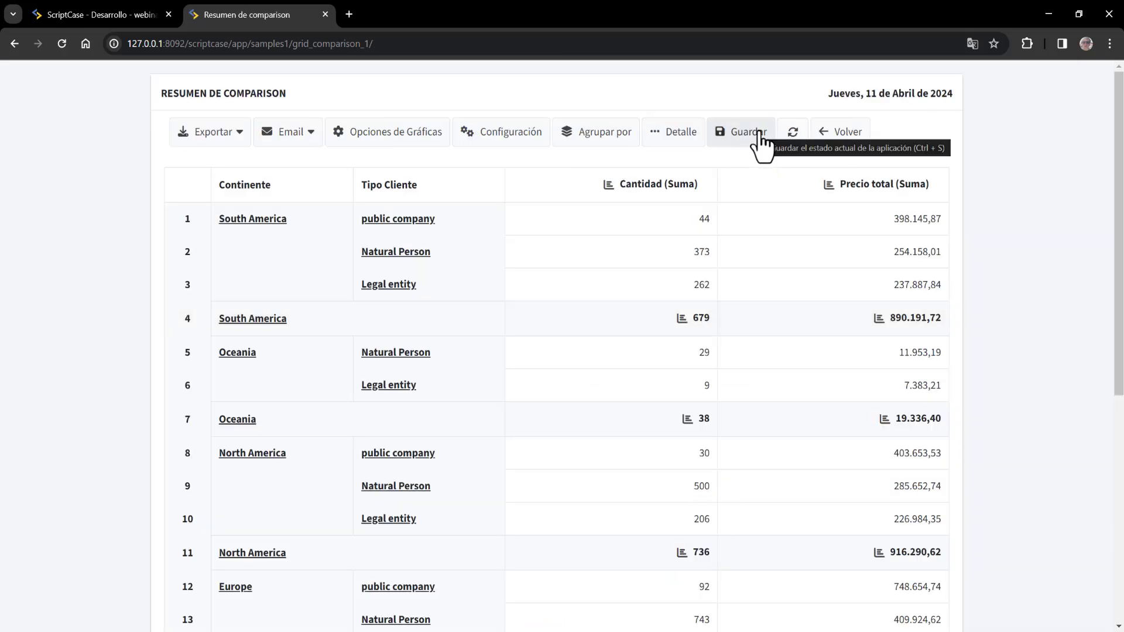
pyautogui.click(761, 143)
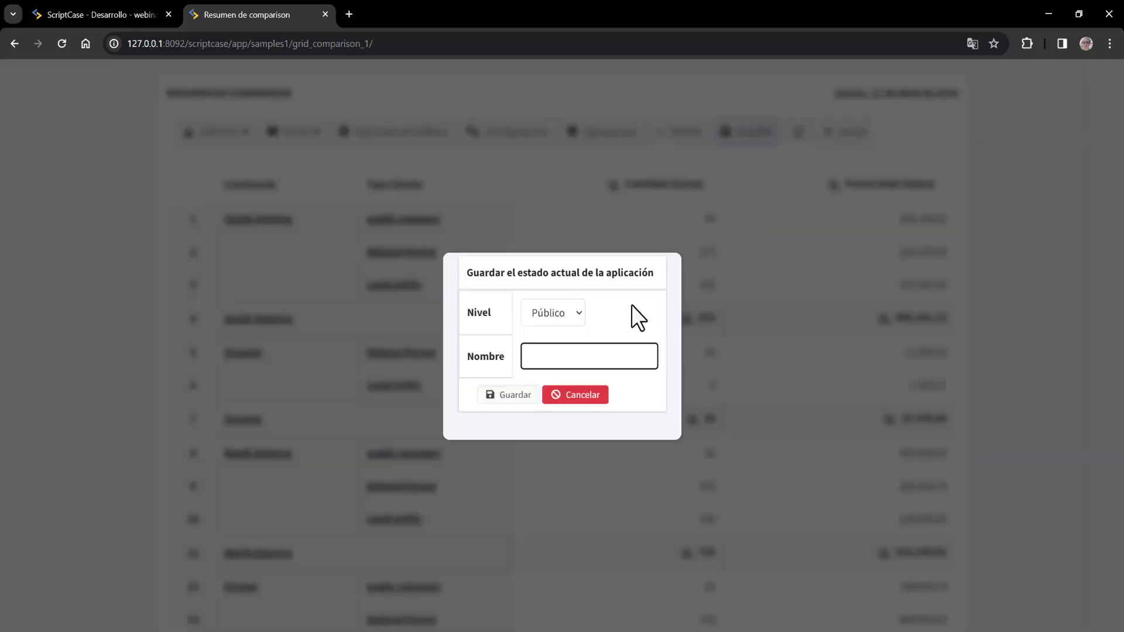
pyautogui.click(557, 311)
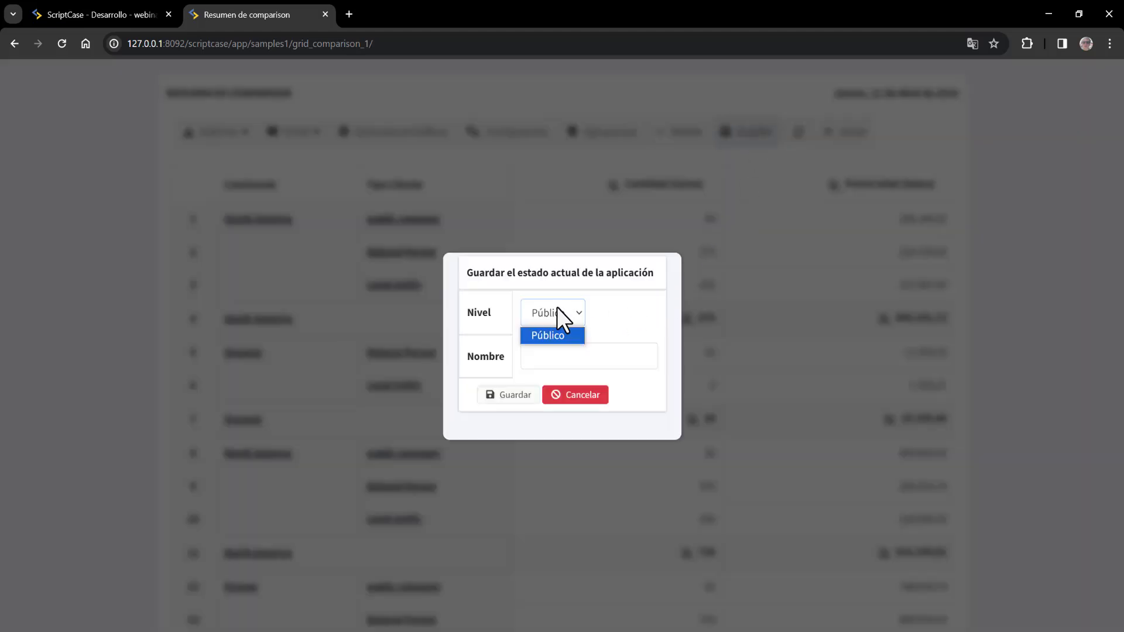
pyautogui.click(472, 312)
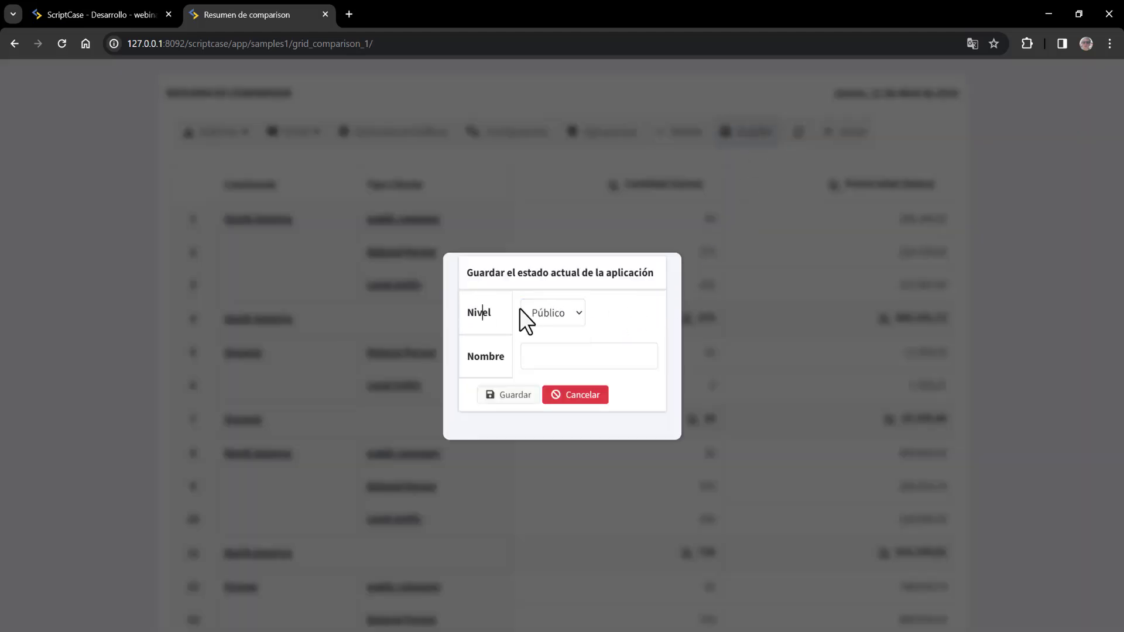
pyautogui.click(567, 356)
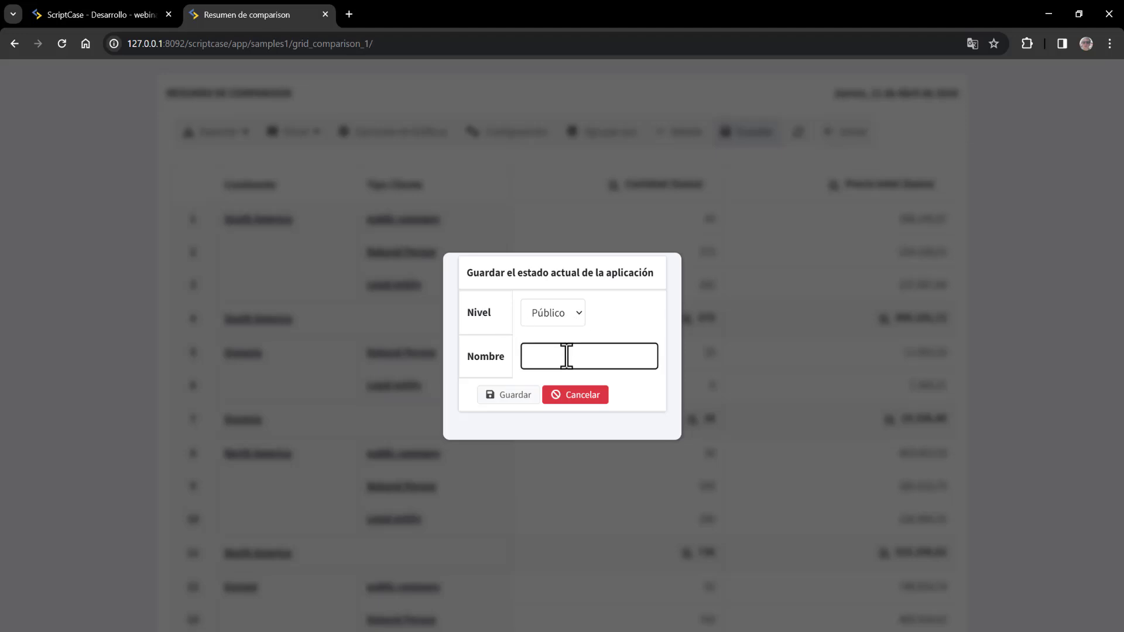
pyautogui.write('continente_tipocliente')
pyautogui.click(509, 394)
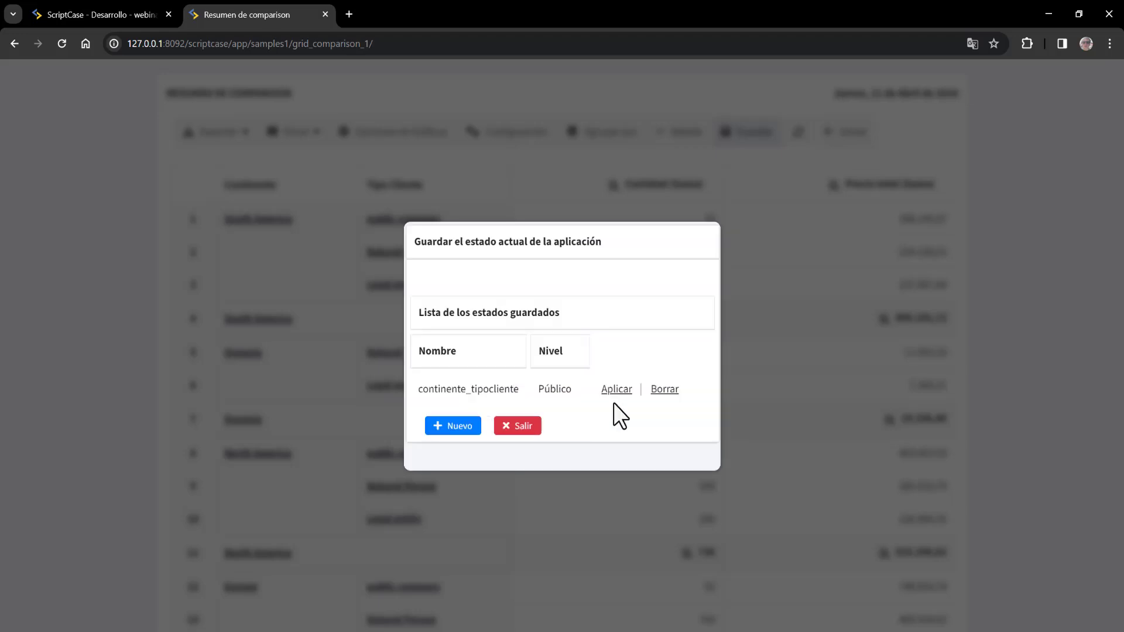
pyautogui.click(519, 427)
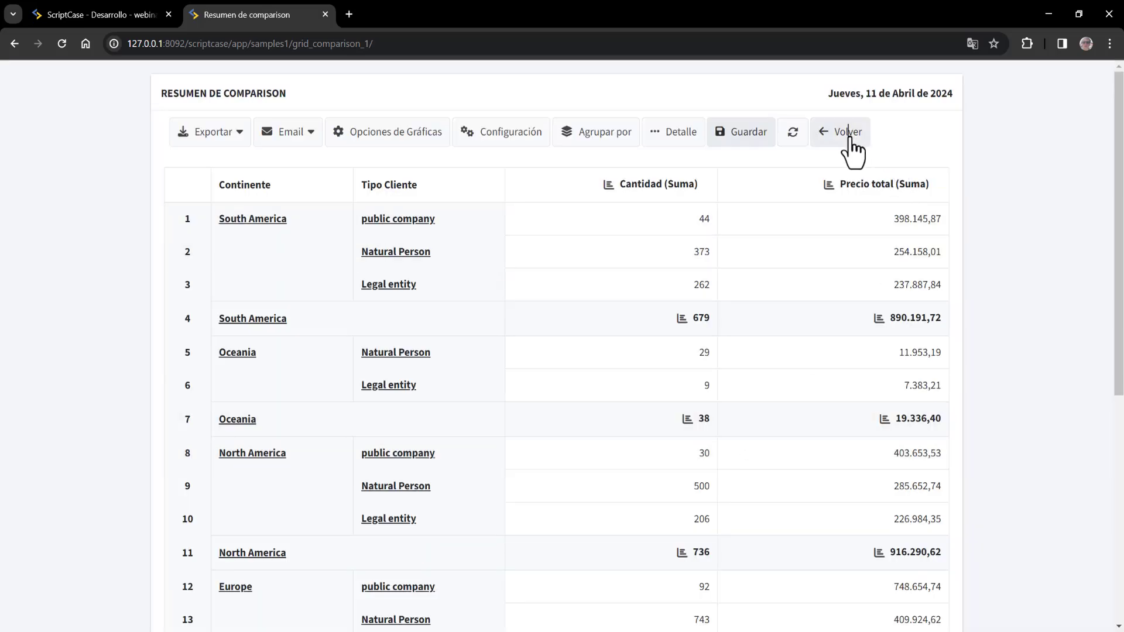
pyautogui.click(847, 132)
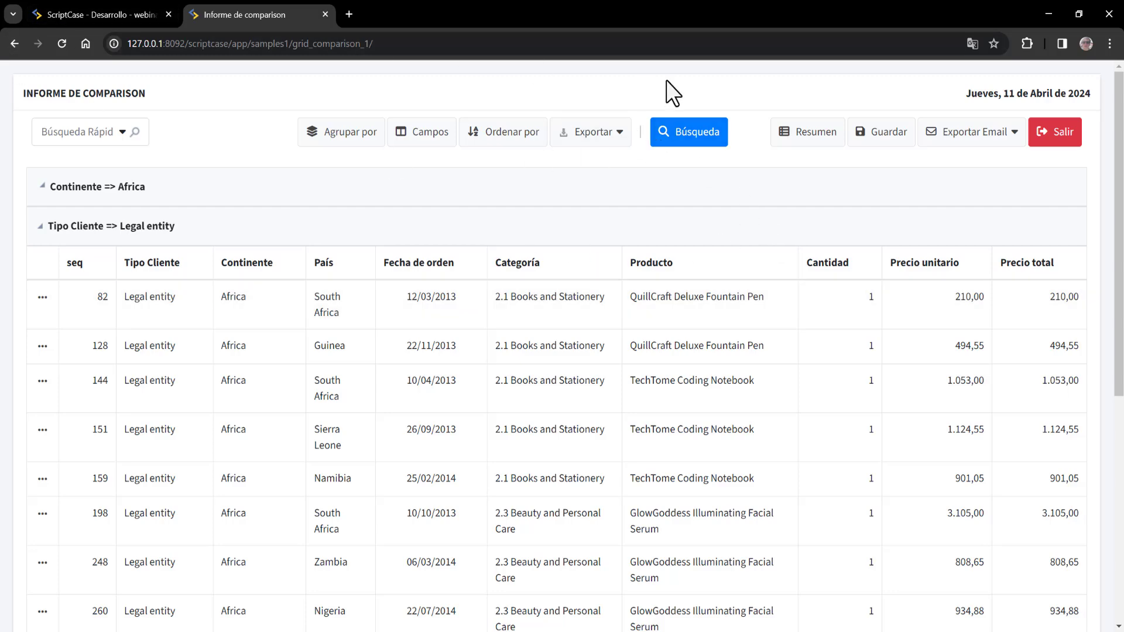
# - Rerun the comparison report and apply the saved continente_tipocliente state
pyautogui.click(325, 14)
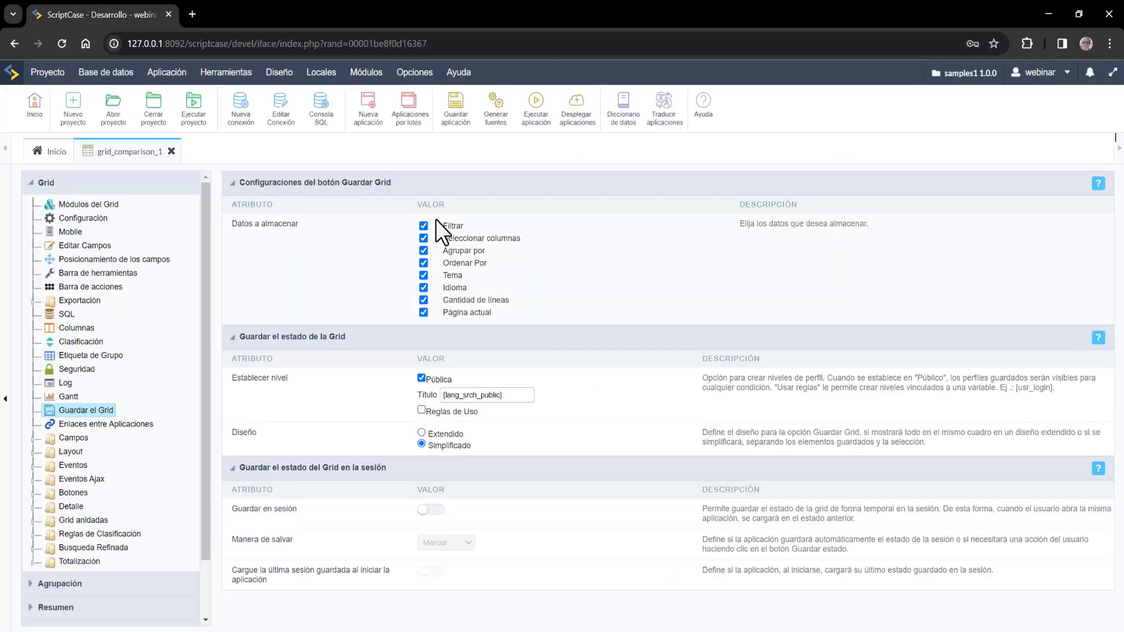
pyautogui.click(542, 112)
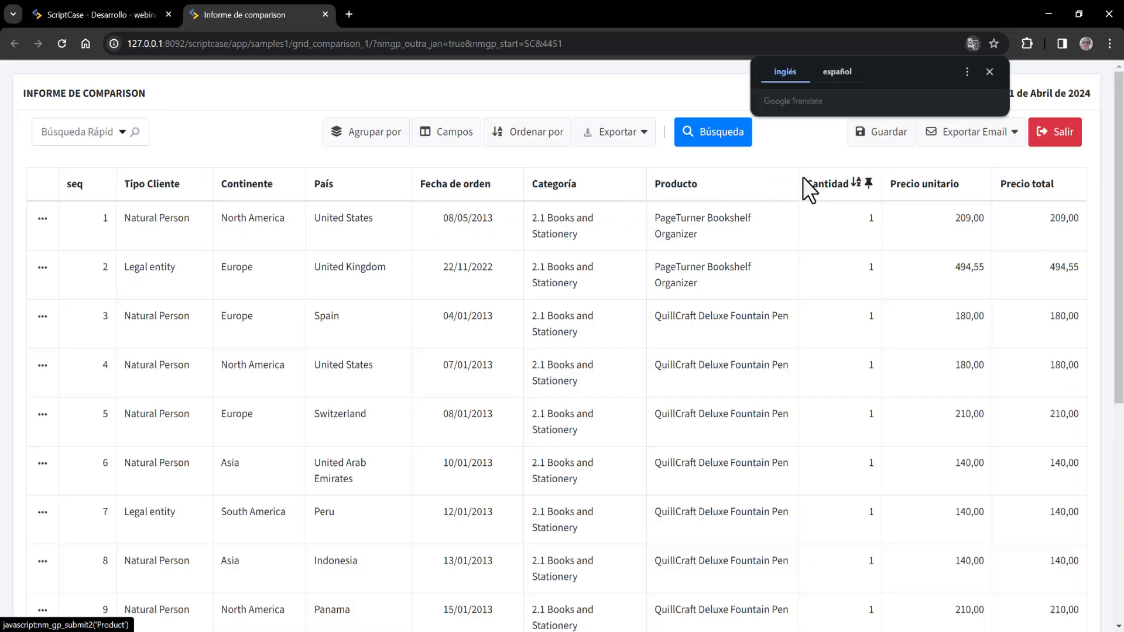
pyautogui.click(985, 71)
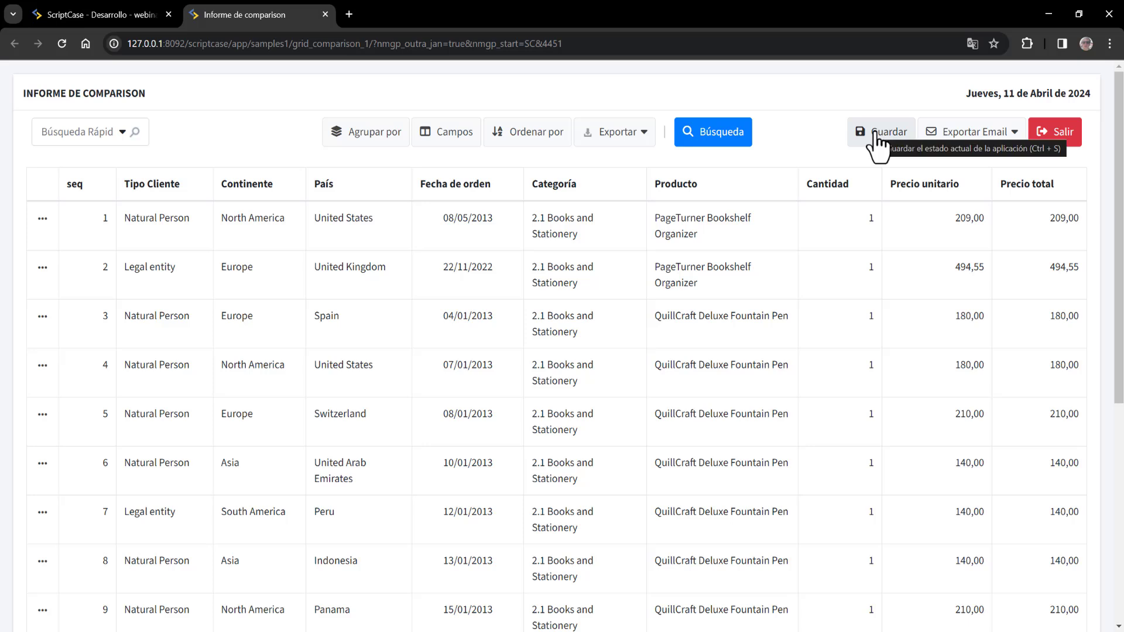
pyautogui.click(876, 139)
pyautogui.moveTo(432, 304); pyautogui.dragTo(548, 305)
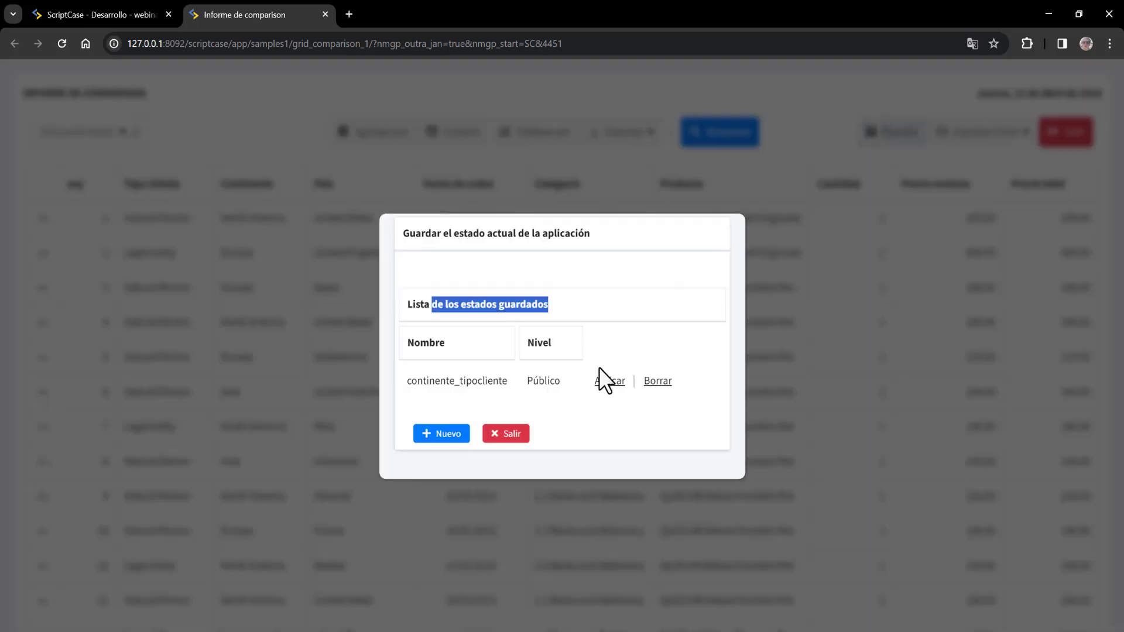
pyautogui.click(550, 314)
pyautogui.doubleClick(499, 305)
pyautogui.click(595, 309)
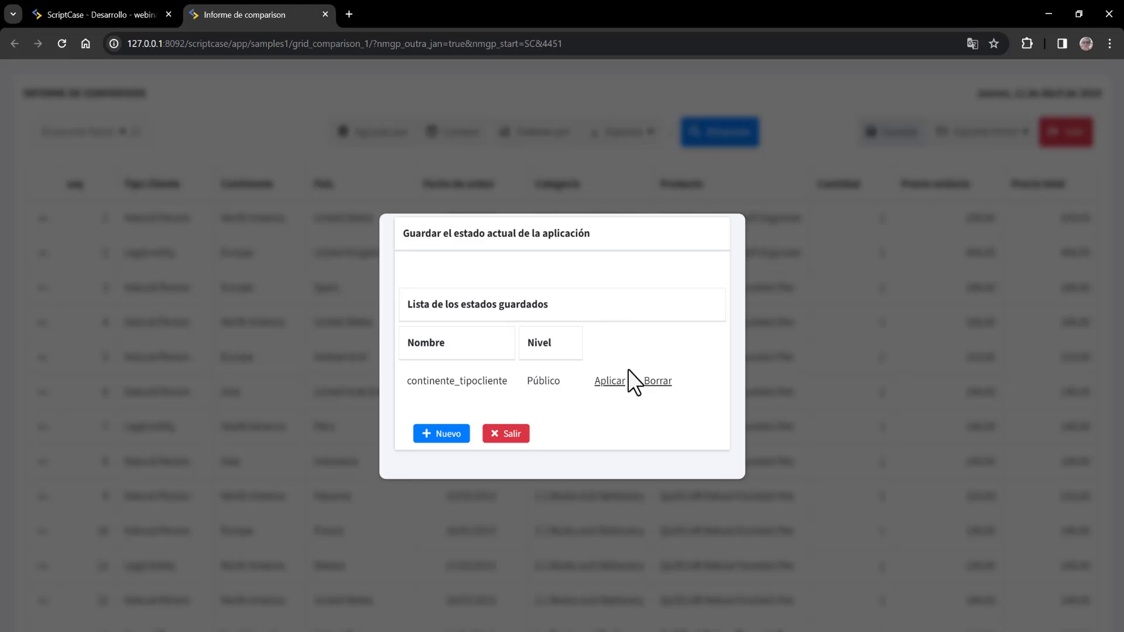
pyautogui.click(609, 381)
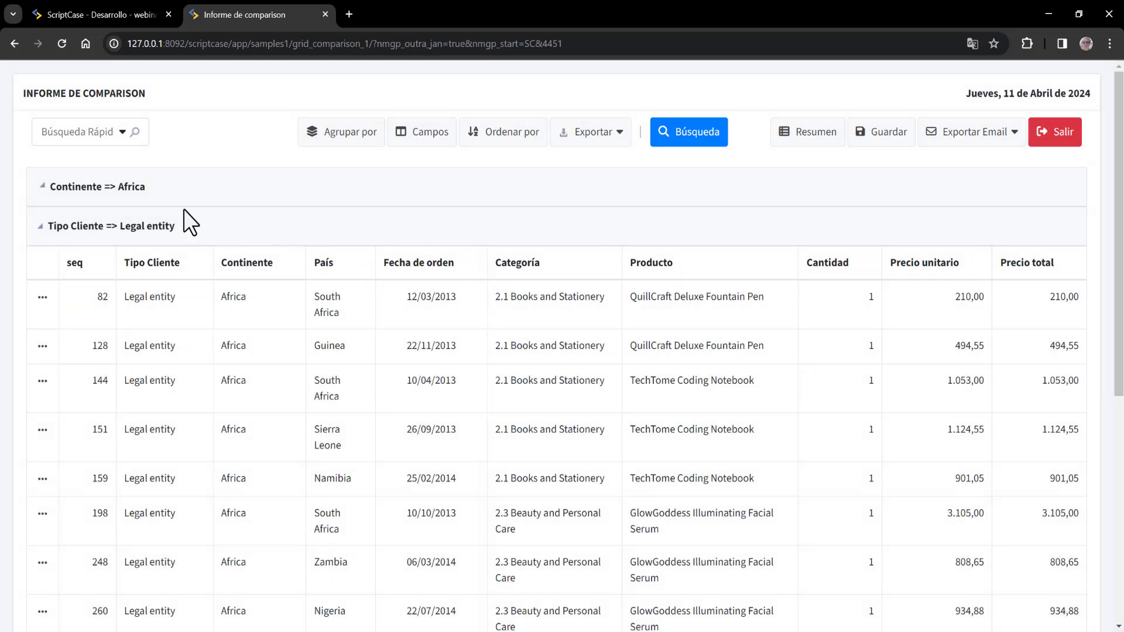
# - Verify the Continente and Tipo Cliente grouping and summary, then return to the editor
pyautogui.moveTo(82, 186); pyautogui.dragTo(193, 201)
pyautogui.click(73, 229)
pyautogui.moveTo(73, 228); pyautogui.dragTo(153, 230)
pyautogui.click(807, 147)
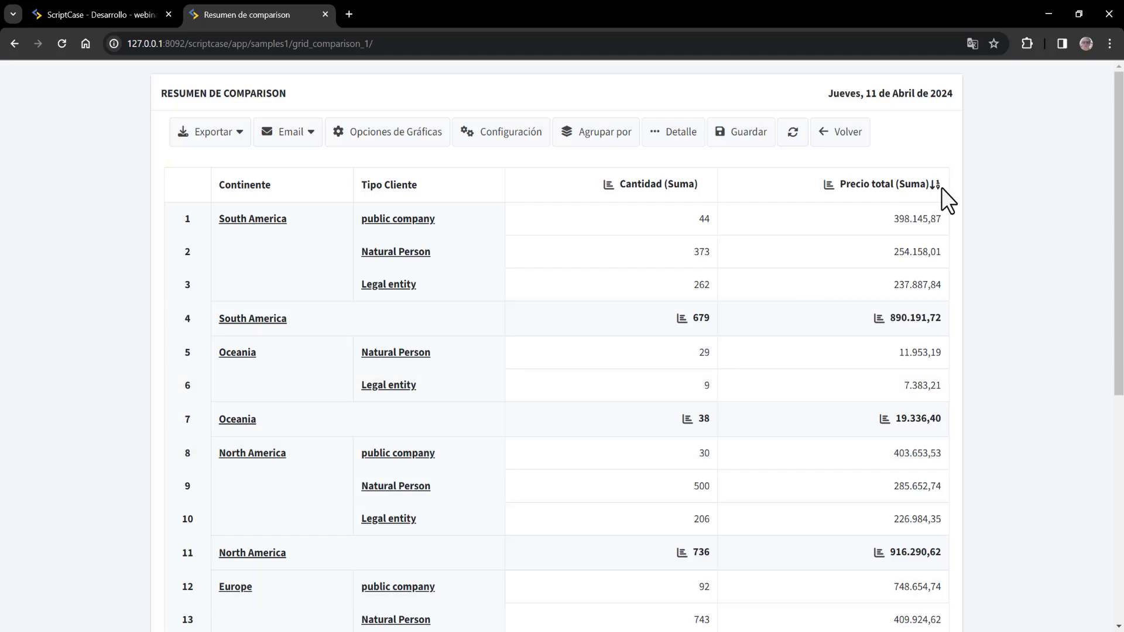
pyautogui.click(849, 141)
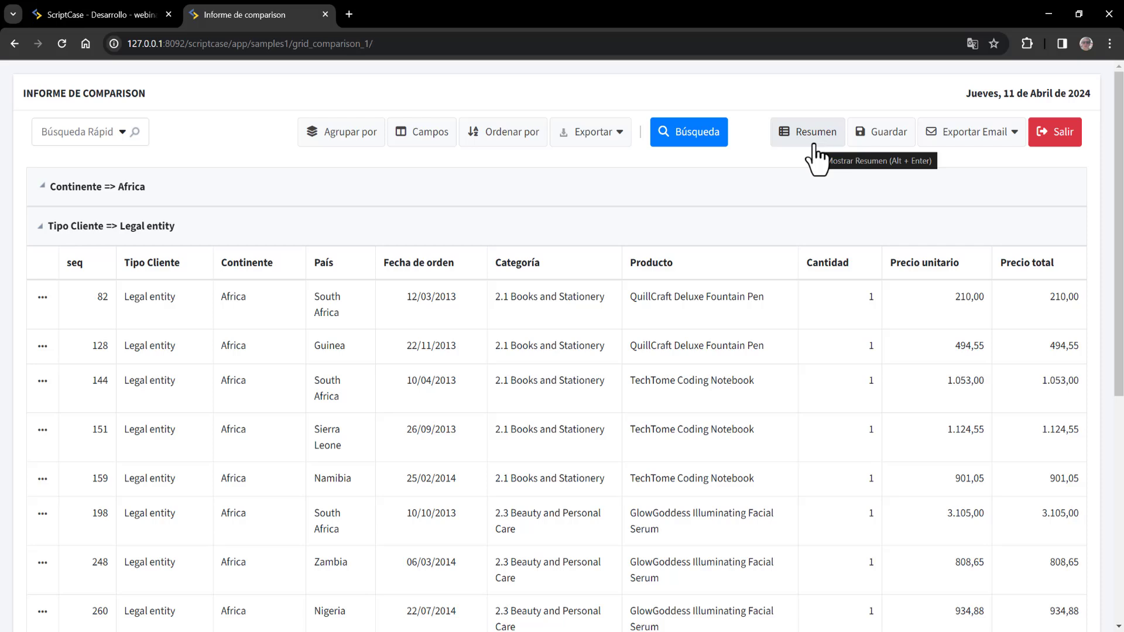
pyautogui.click(899, 135)
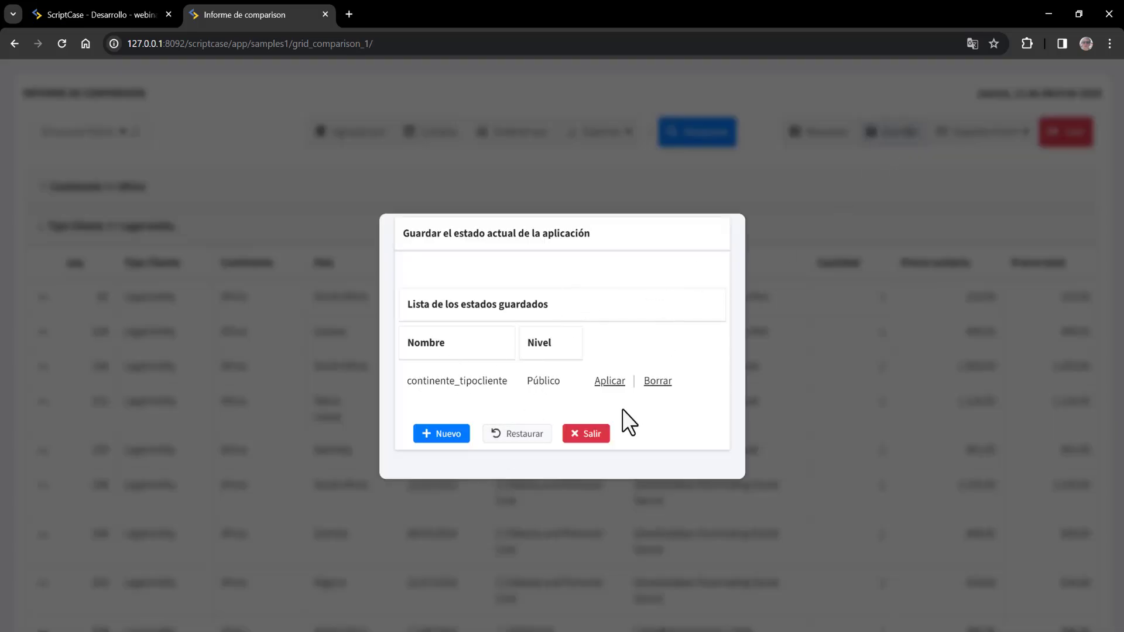
pyautogui.click(586, 433)
pyautogui.click(101, 15)
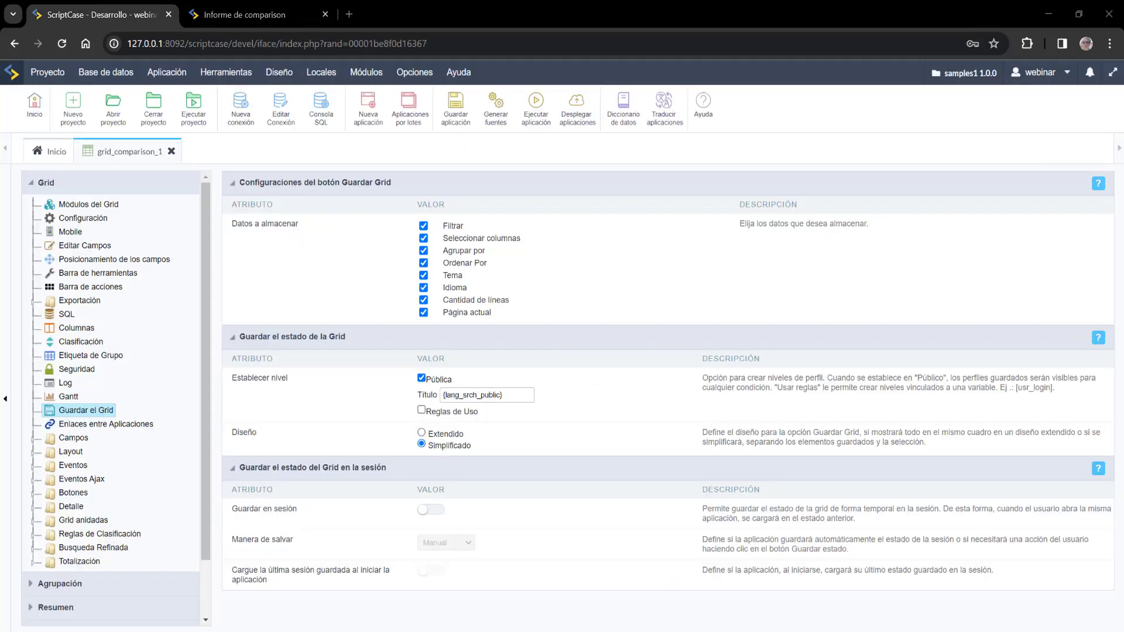
# - Enable Reglas de Uso, copy [usr_login] from the description, and begin a new rule
pyautogui.click(421, 410)
pyautogui.moveTo(422, 410); pyautogui.dragTo(521, 529)
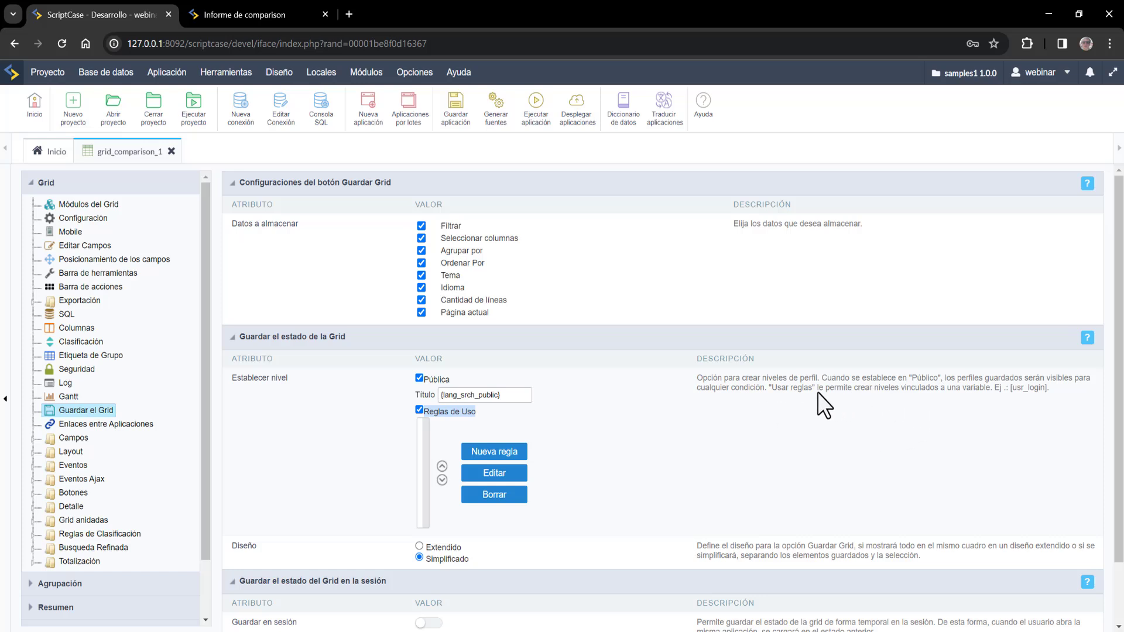
pyautogui.moveTo(791, 387); pyautogui.dragTo(921, 391)
pyautogui.click(922, 391)
pyautogui.moveTo(1013, 388); pyautogui.dragTo(1047, 390)
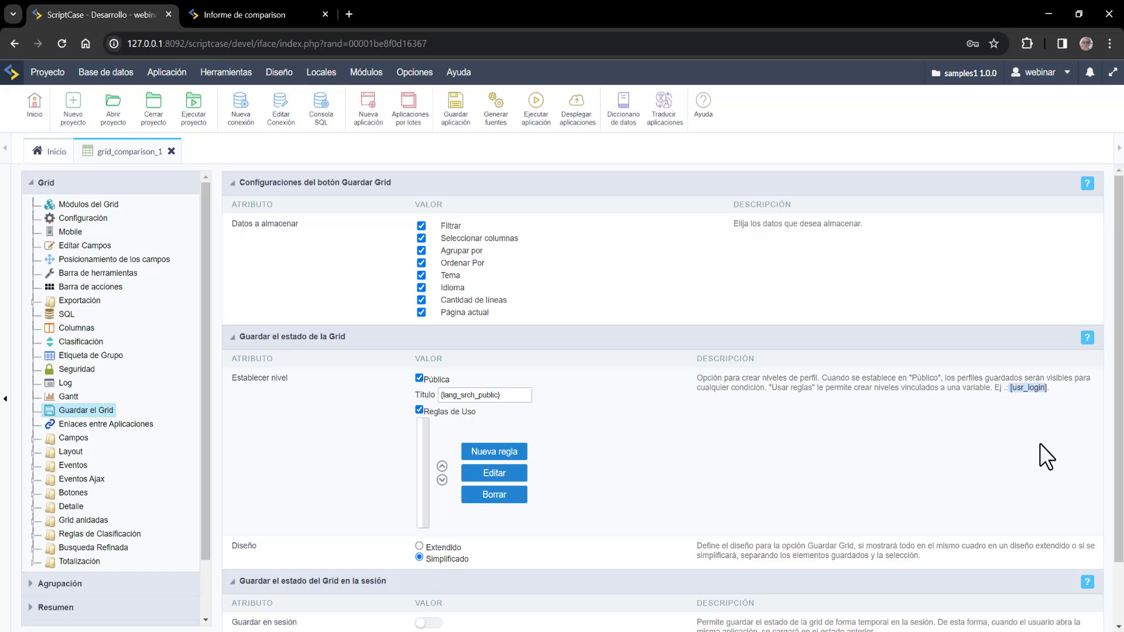
pyautogui.rightClick(1038, 393)
pyautogui.click(999, 397)
pyautogui.click(507, 460)
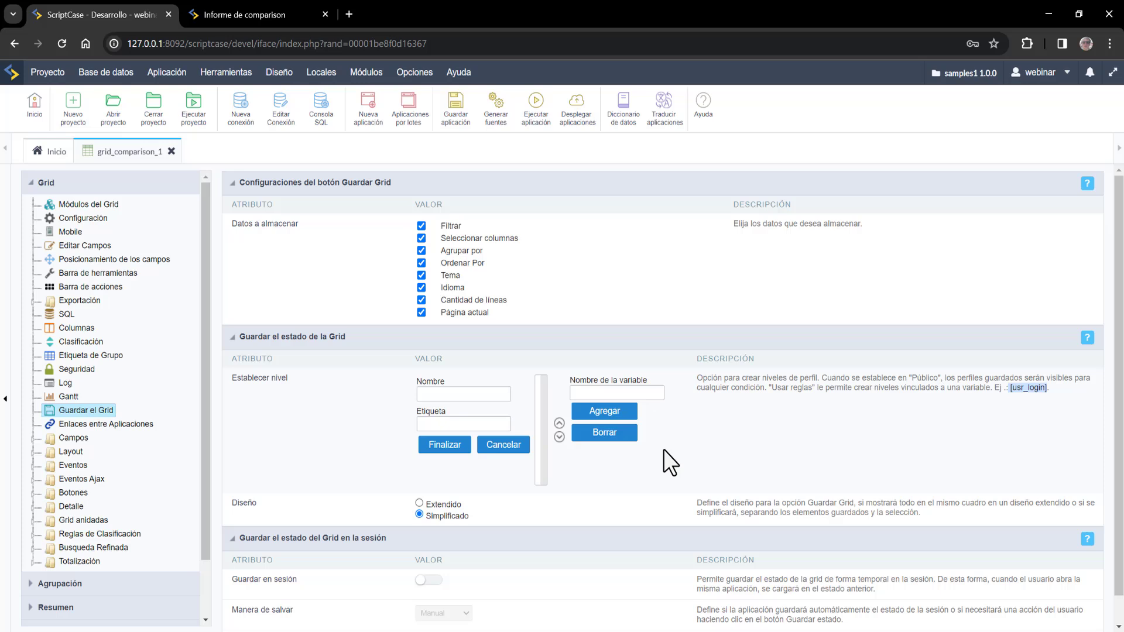
# - Create rule 'usuario' labelled Usuario with variable [usr_login], select it, and save the application
pyautogui.click(475, 395)
pyautogui.write('usuario')
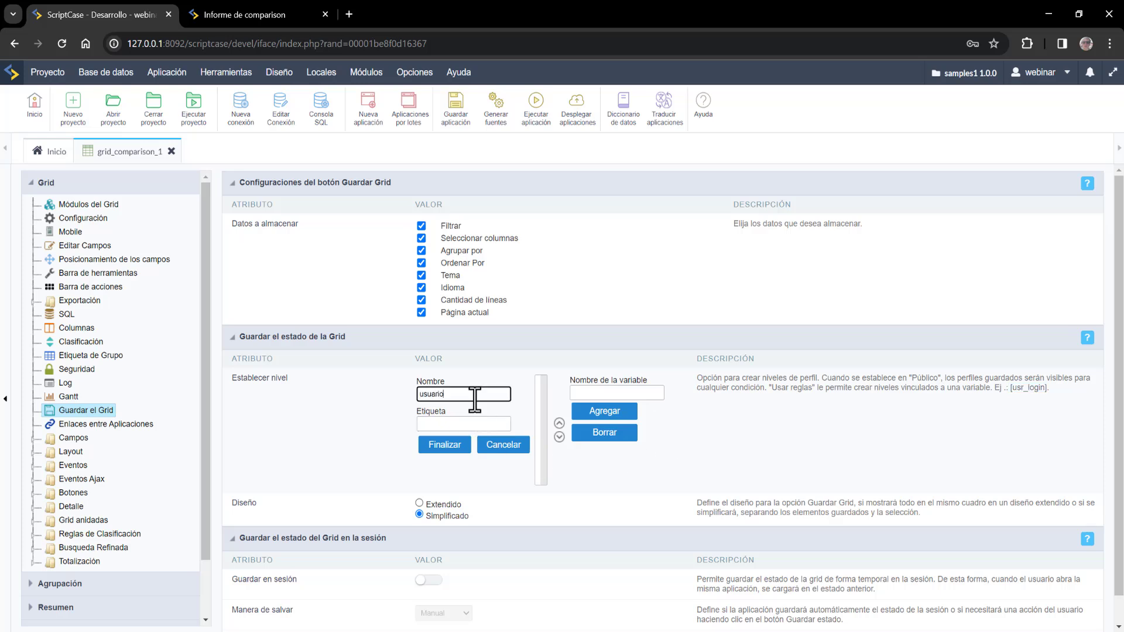
pyautogui.click(495, 425)
pyautogui.write('Usuario')
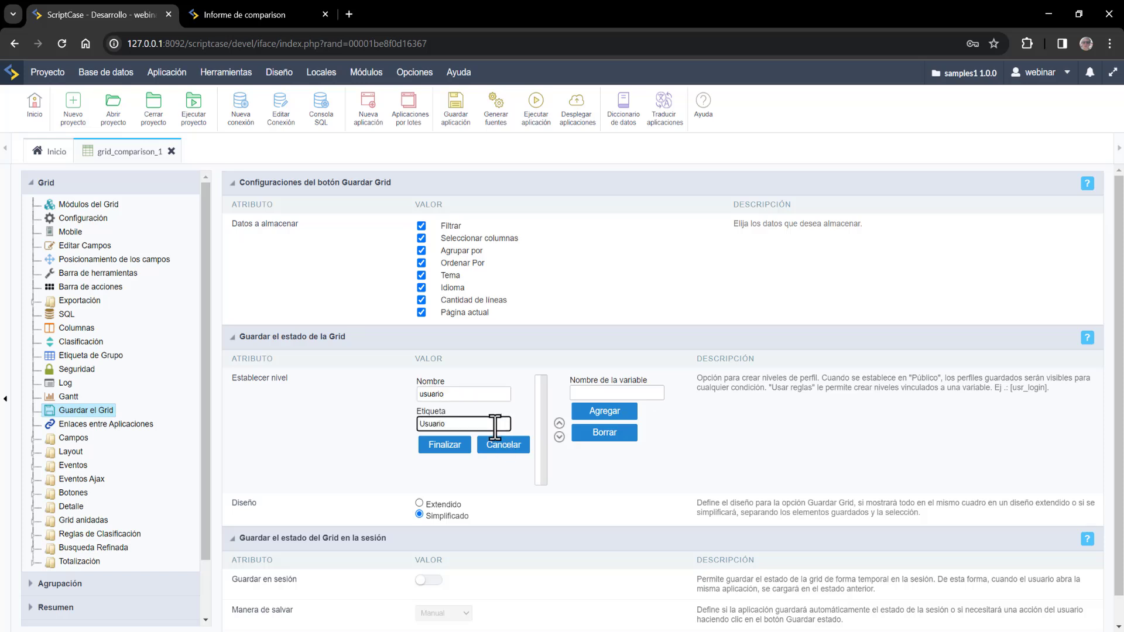
pyautogui.click(578, 389)
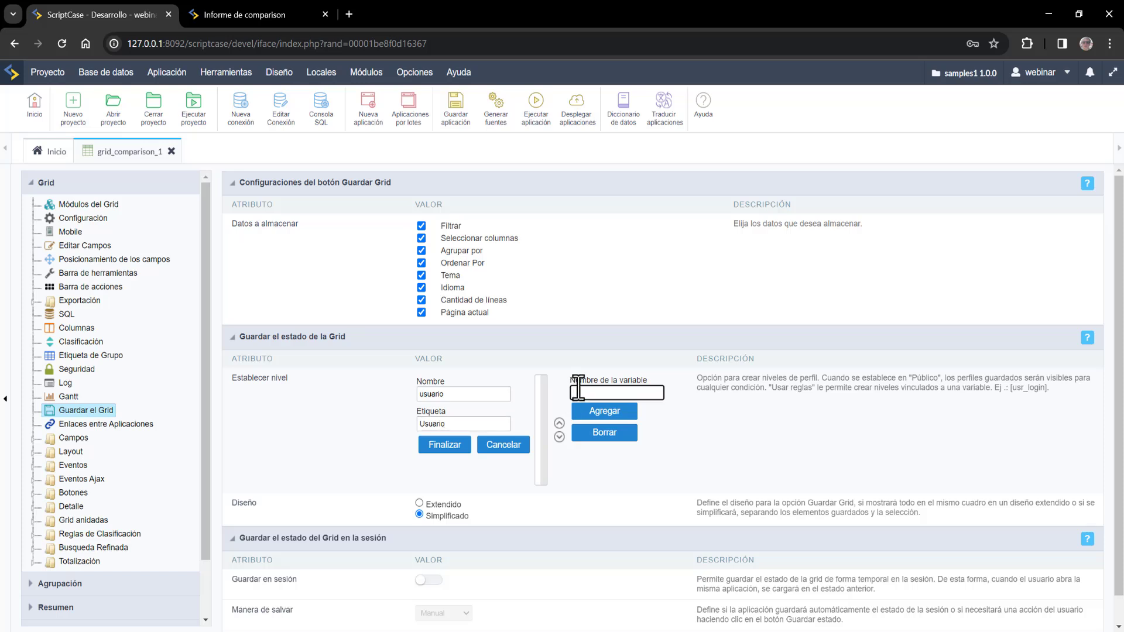
pyautogui.hotkey('ctrl', 'v')
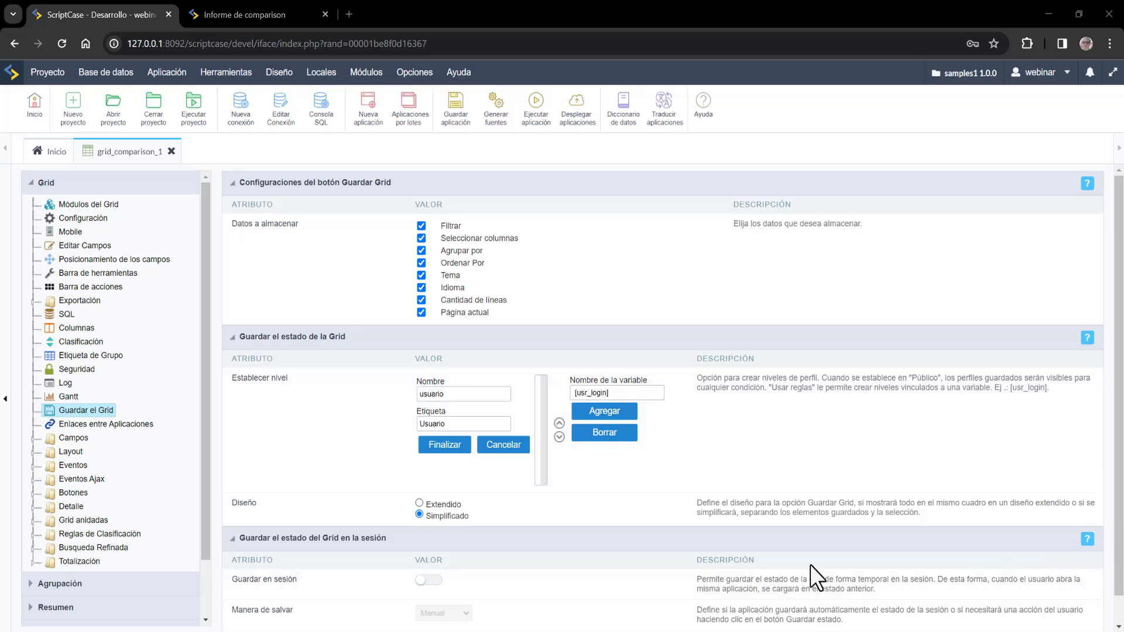
pyautogui.click(583, 413)
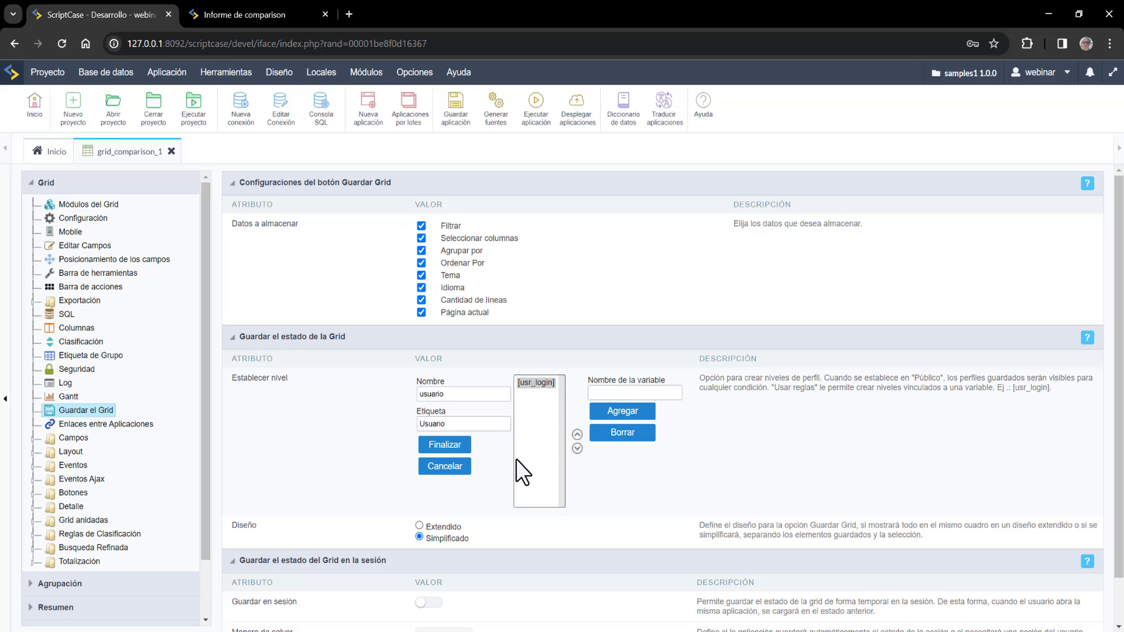
pyautogui.click(448, 447)
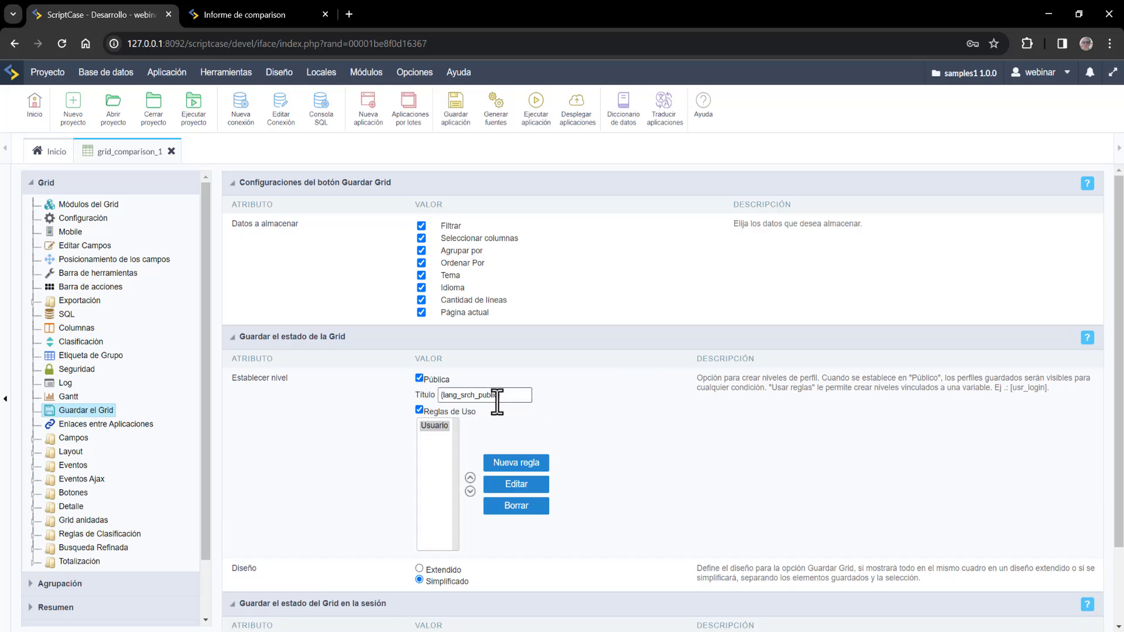
pyautogui.click(434, 426)
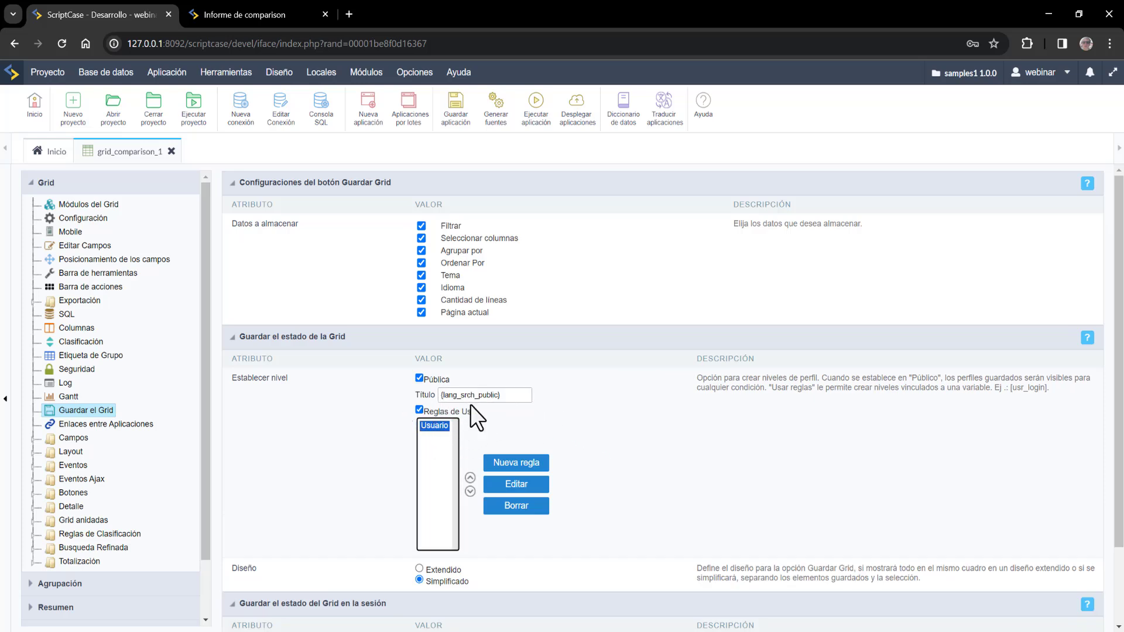
pyautogui.click(458, 115)
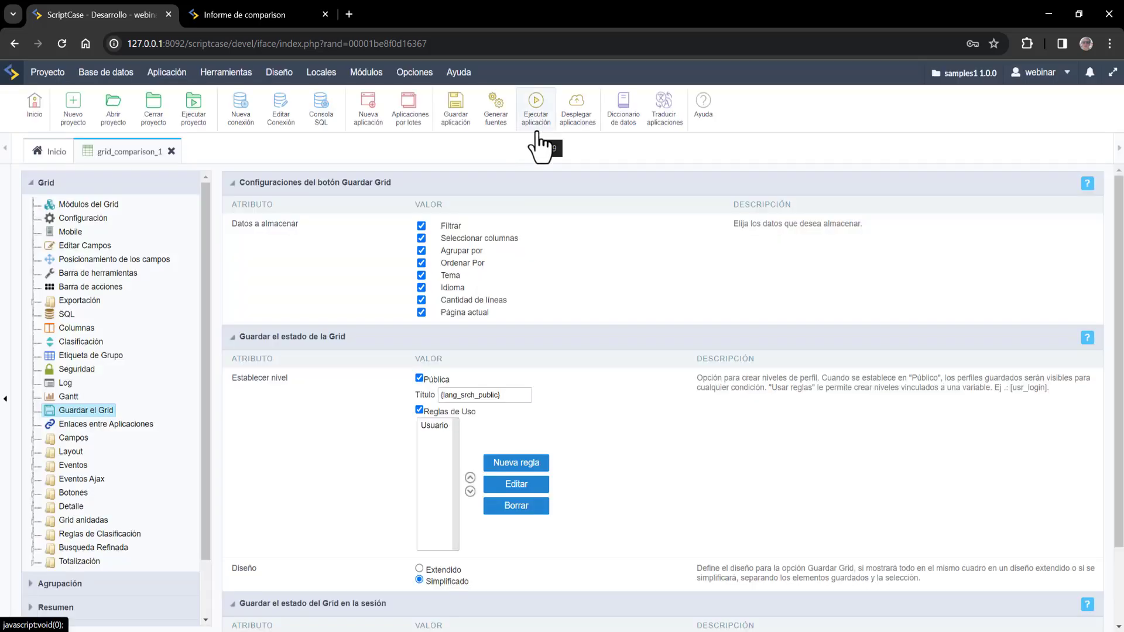
# - Run grid_comparison_1 with the first test login as usr_login to open the Informe de comparison report
pyautogui.click(537, 125)
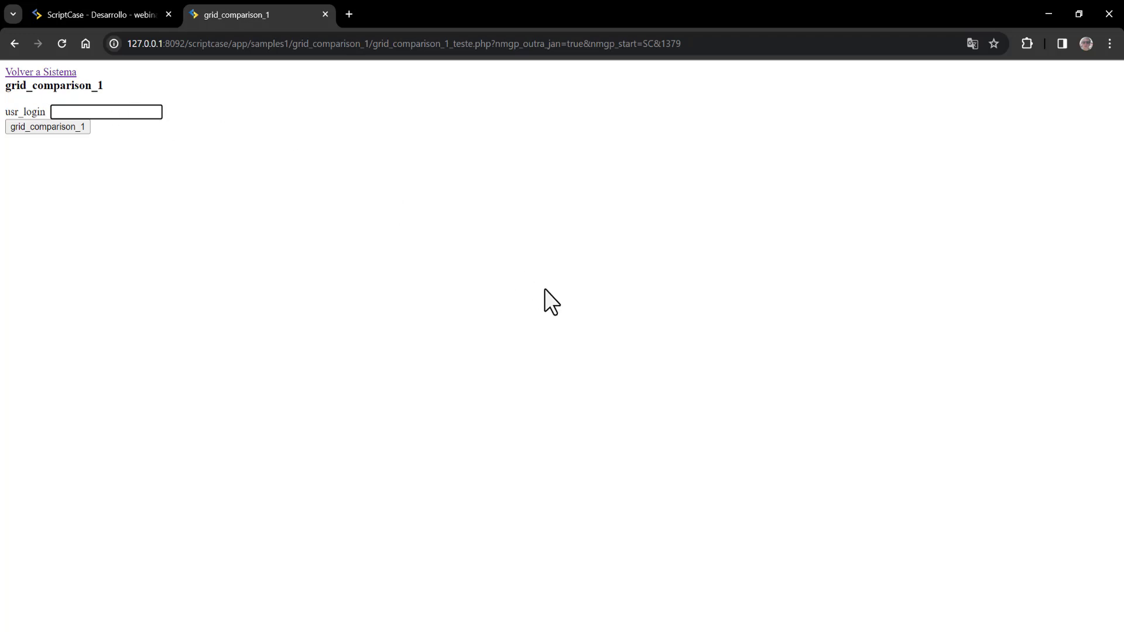
pyautogui.write('admin')
pyautogui.press('Return')
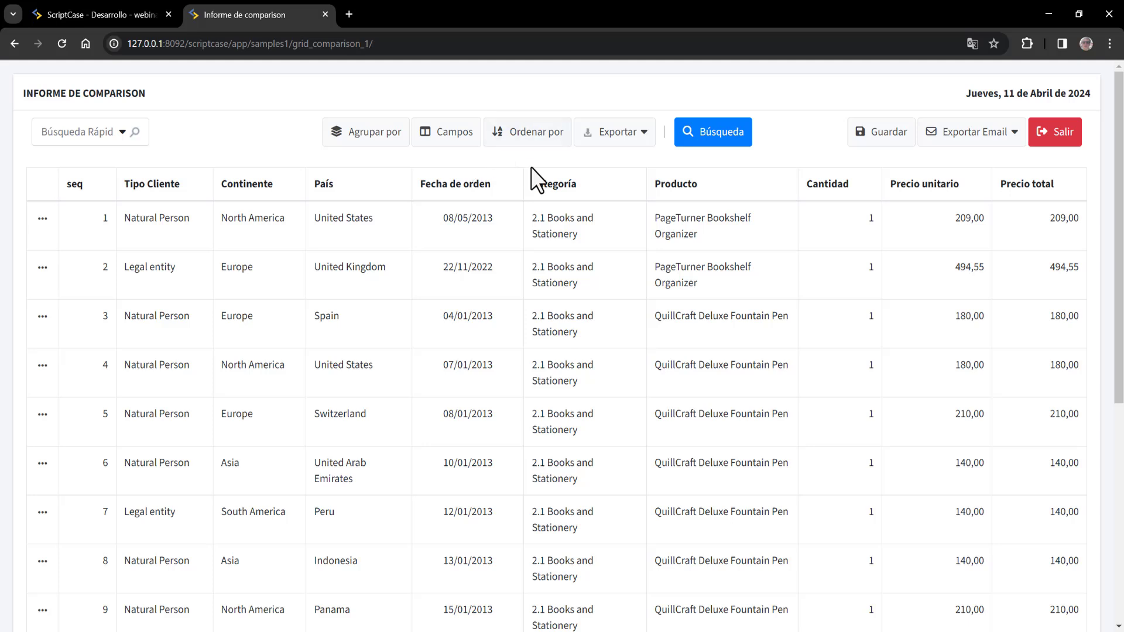
pyautogui.moveTo(532, 168)
# - Dynamically group the report by Año de Fecha de orden, País, Categoría and Producto
pyautogui.click(393, 135)
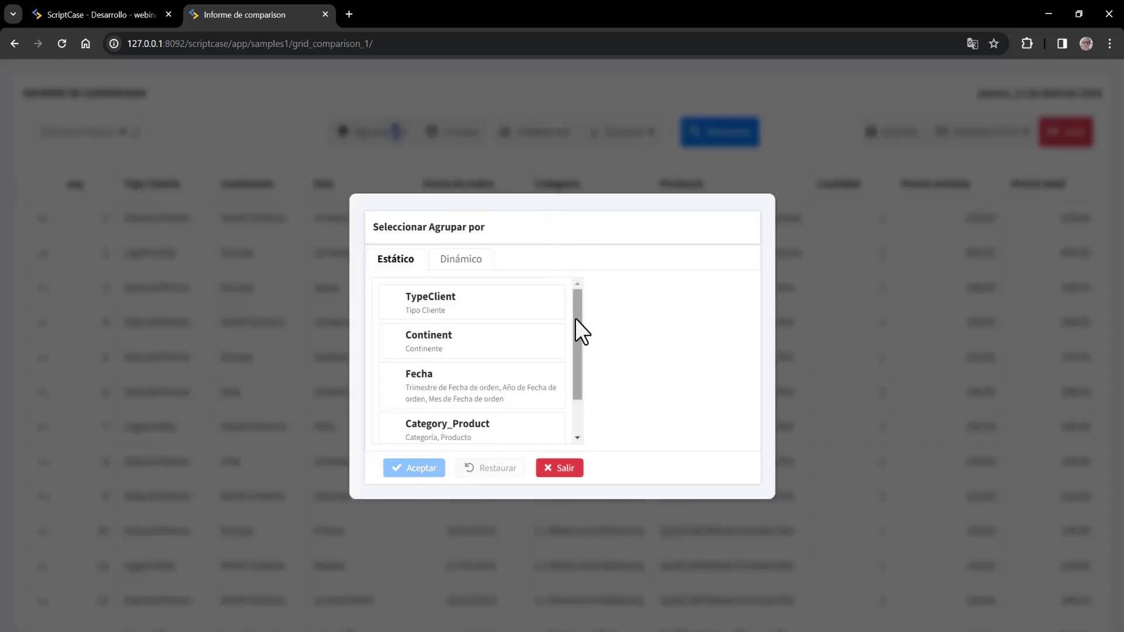
pyautogui.click(448, 259)
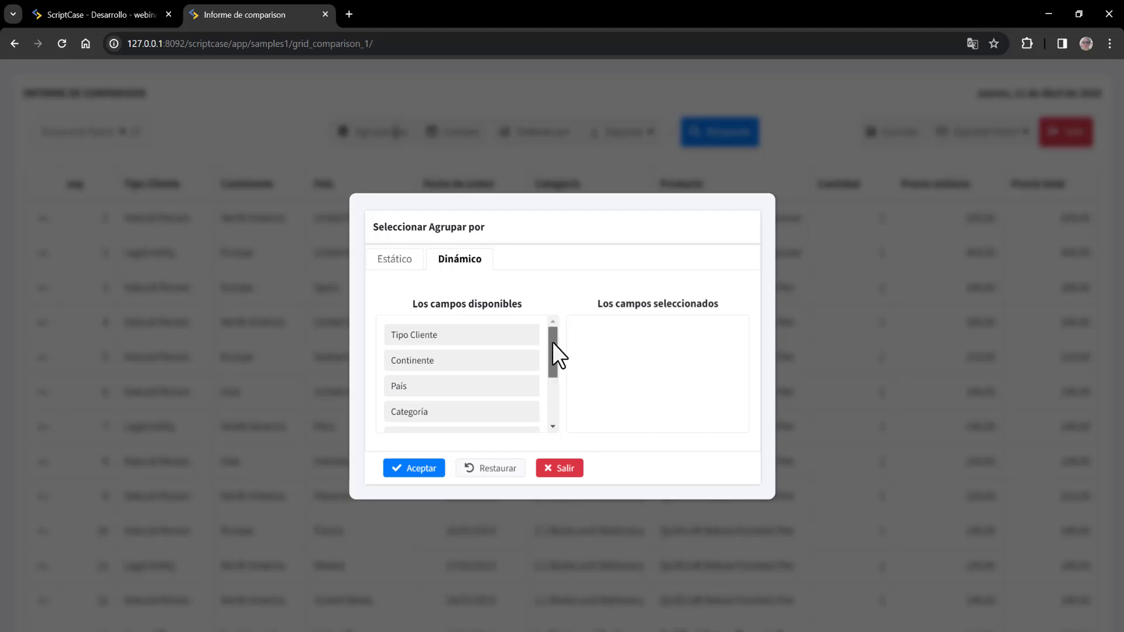
pyautogui.moveTo(552, 342)
pyautogui.mouseDown()
pyautogui.moveTo(554, 363)
pyautogui.moveTo(559, 323)
pyautogui.mouseUp()
pyautogui.moveTo(499, 386); pyautogui.dragTo(668, 348)
pyautogui.moveTo(553, 364); pyautogui.dragTo(550, 392)
pyautogui.moveTo(461, 334); pyautogui.dragTo(652, 381)
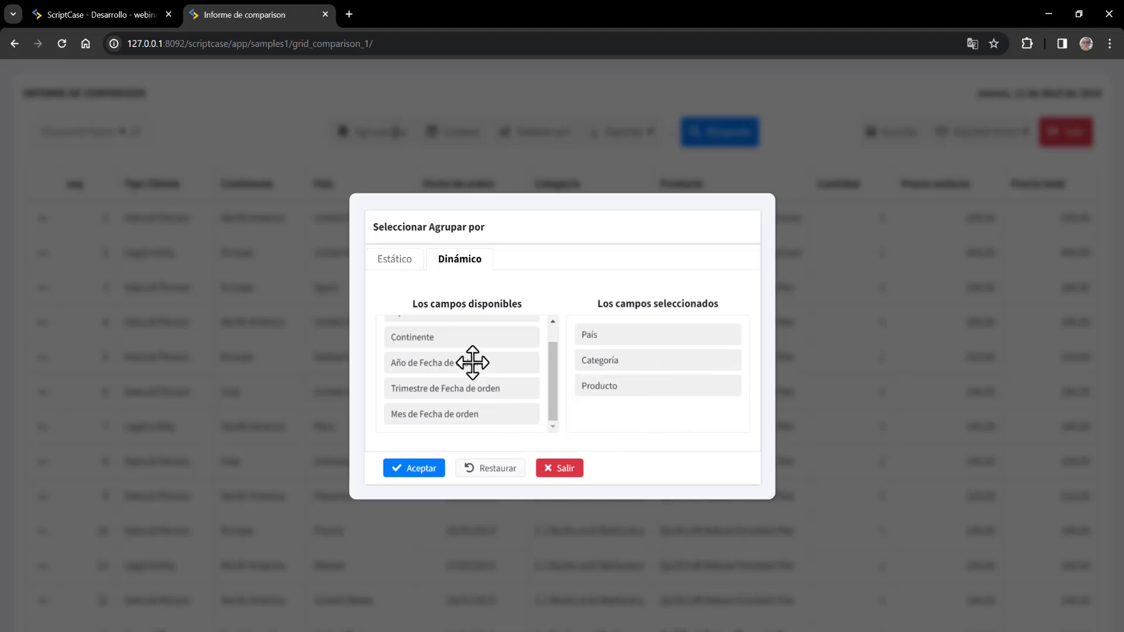
pyautogui.moveTo(473, 362); pyautogui.dragTo(666, 346)
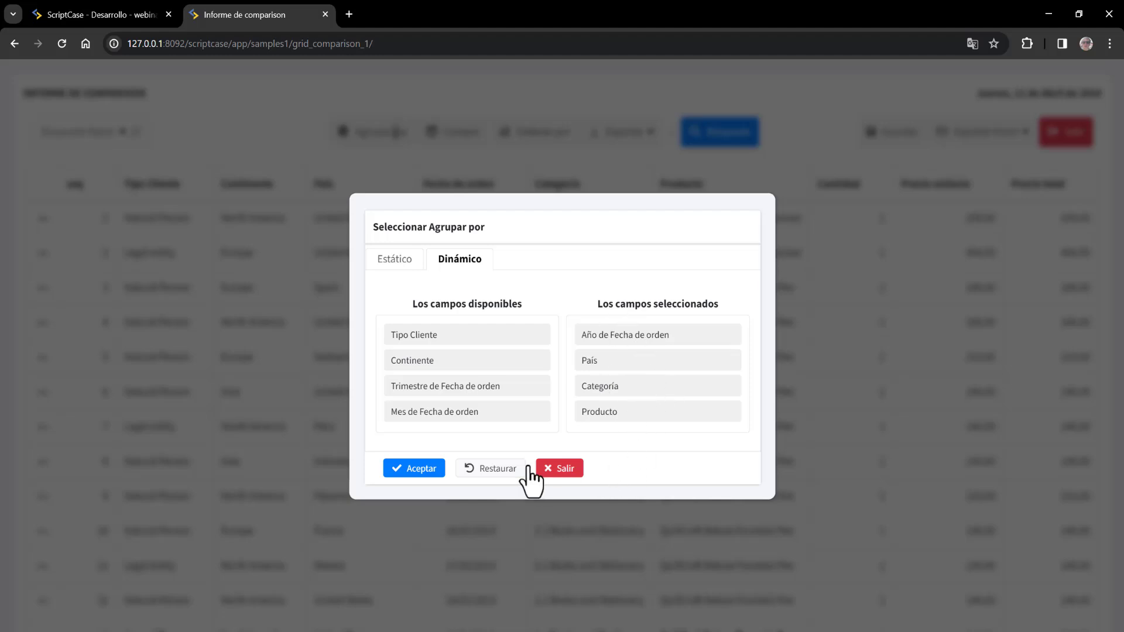
pyautogui.click(438, 470)
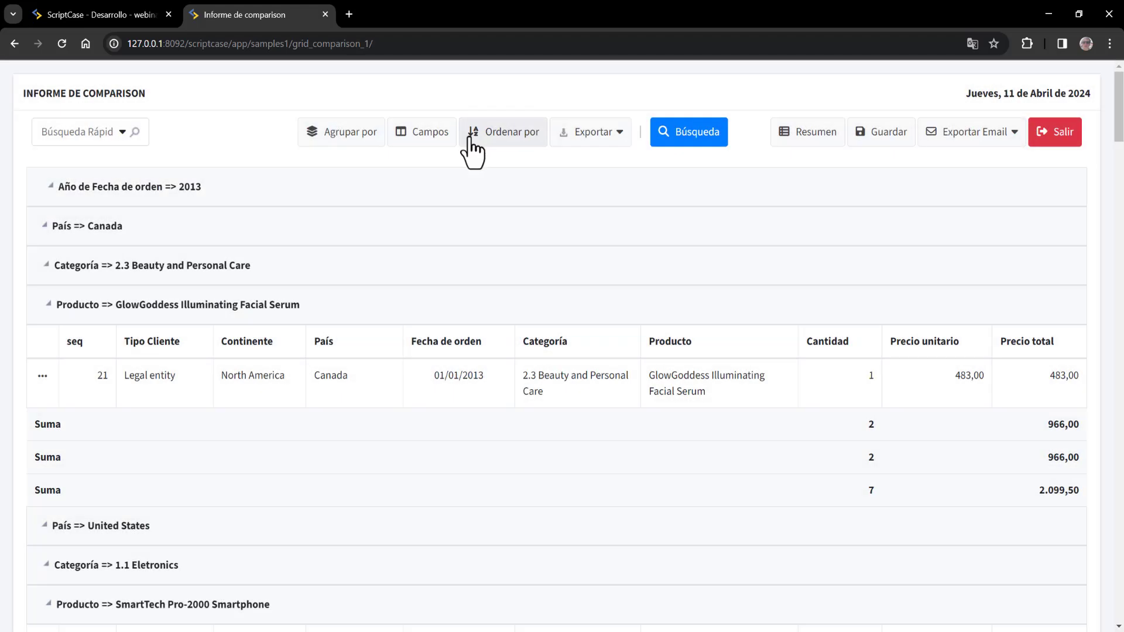
# - Remove the seq, Tipo Cliente, Continente and Precio unitario columns and put Fecha de orden first
pyautogui.click(435, 139)
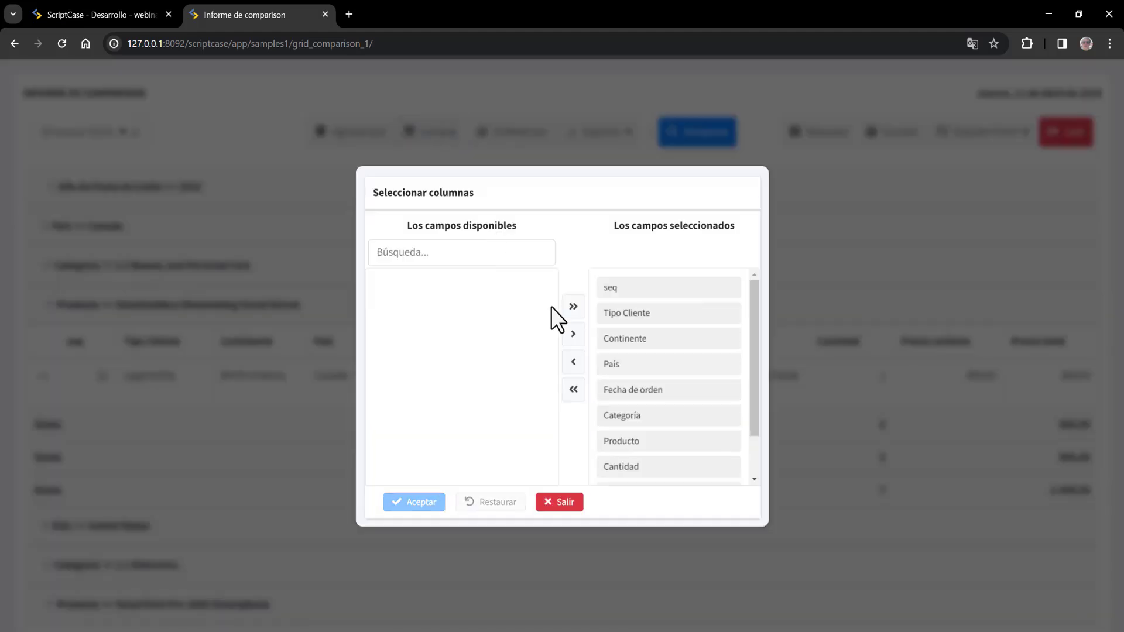
pyautogui.moveTo(614, 289); pyautogui.dragTo(469, 296)
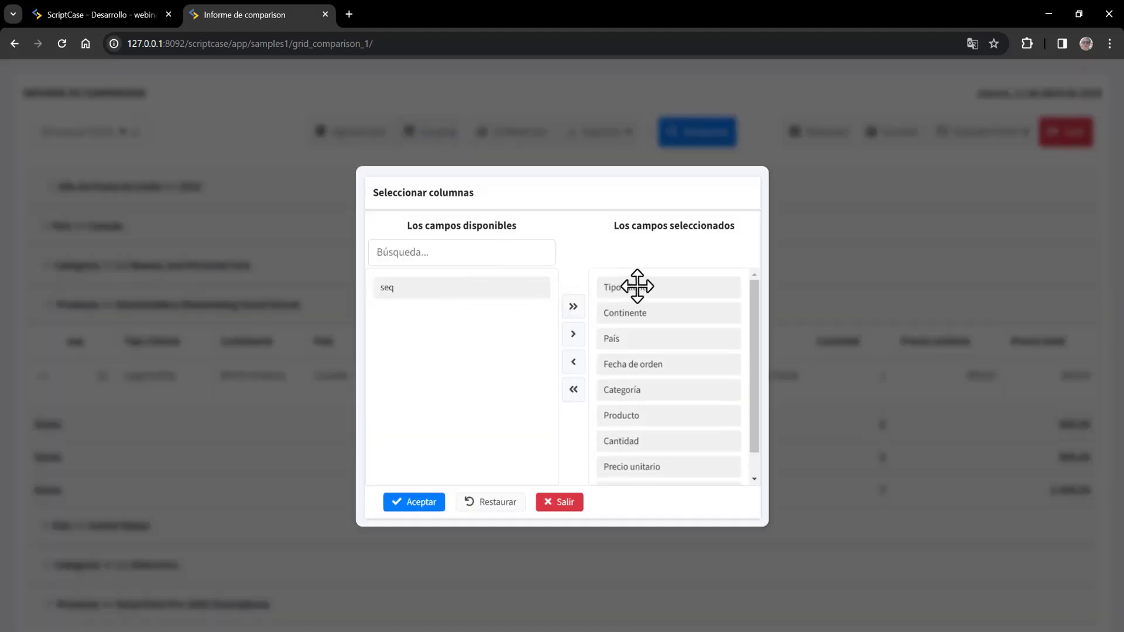
pyautogui.moveTo(637, 286); pyautogui.dragTo(439, 321)
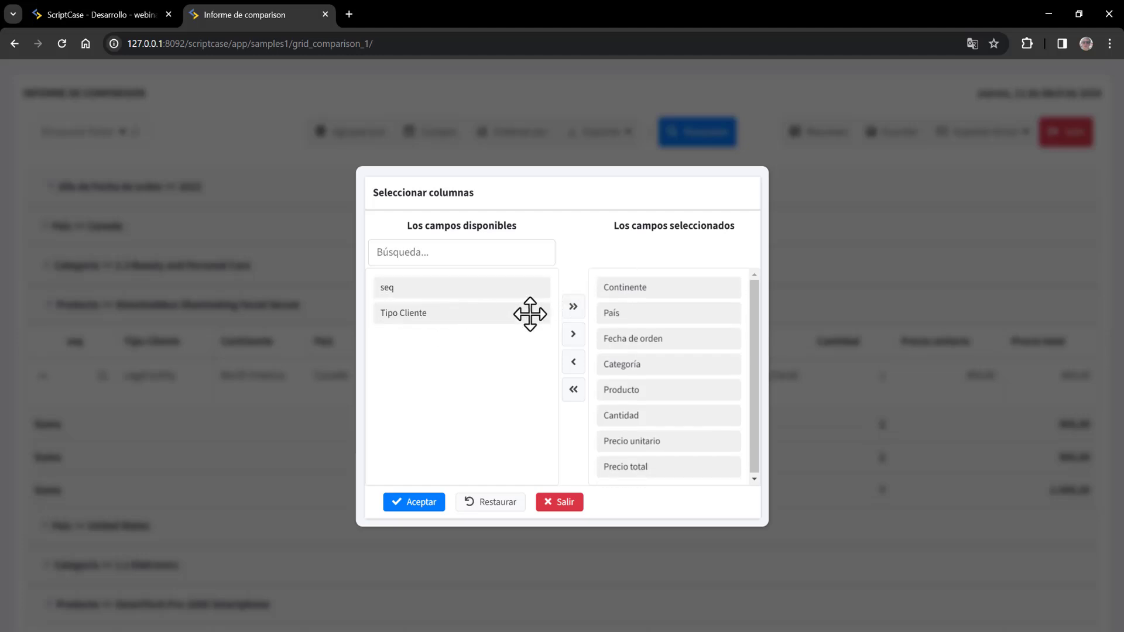
pyautogui.moveTo(658, 287); pyautogui.dragTo(461, 349)
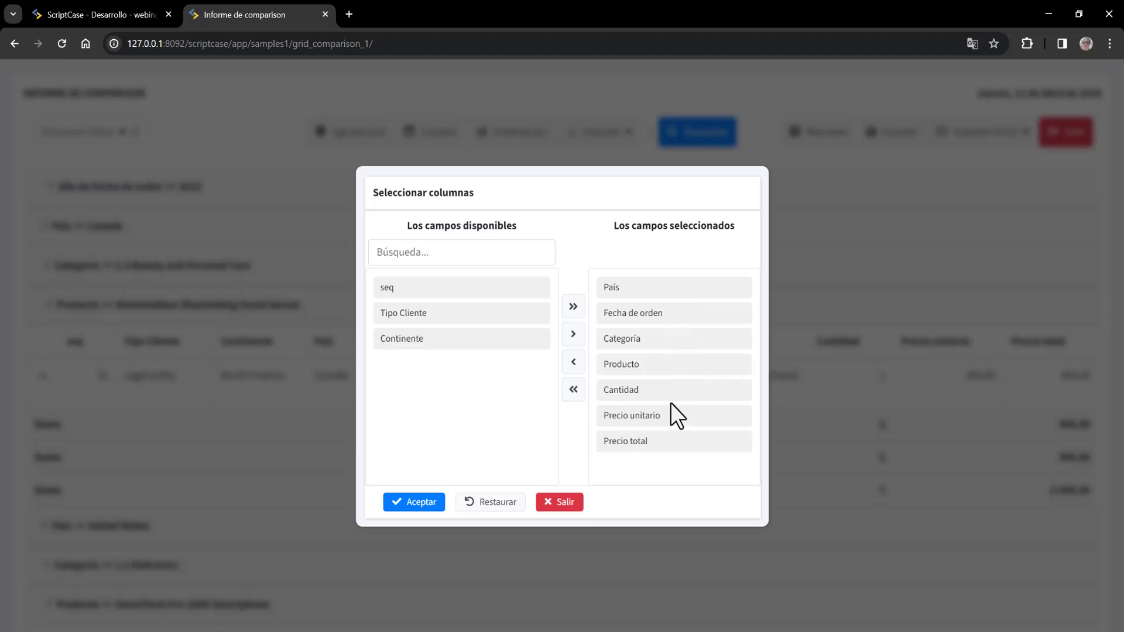
pyautogui.moveTo(661, 310)
pyautogui.mouseDown()
pyautogui.moveTo(665, 297)
pyautogui.moveTo(662, 306)
pyautogui.mouseUp()
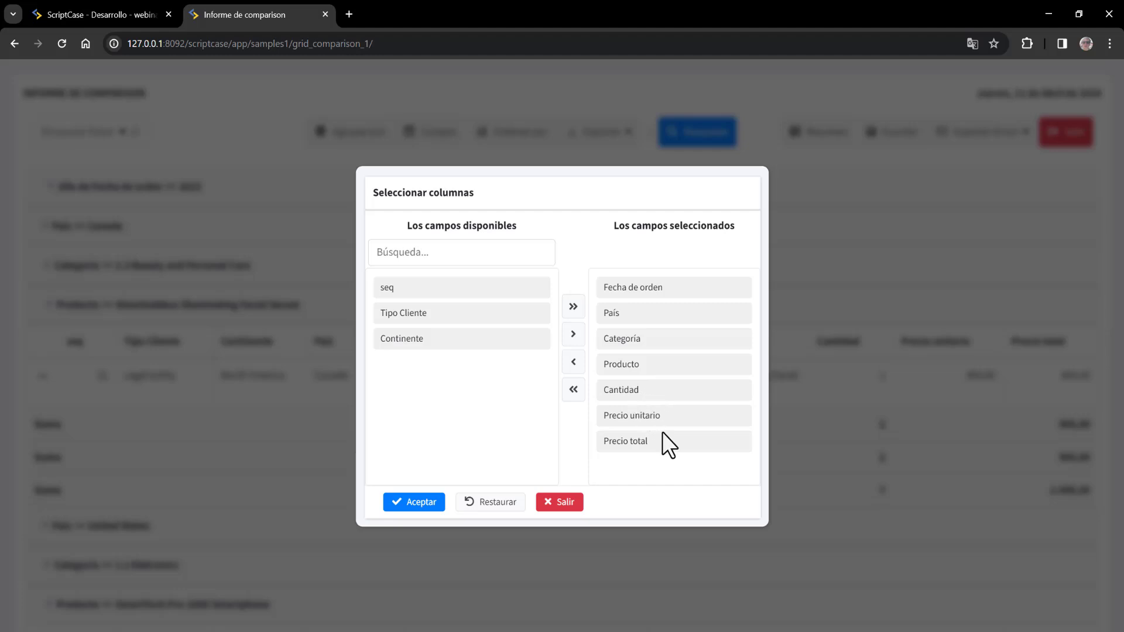
pyautogui.moveTo(658, 416); pyautogui.dragTo(482, 388)
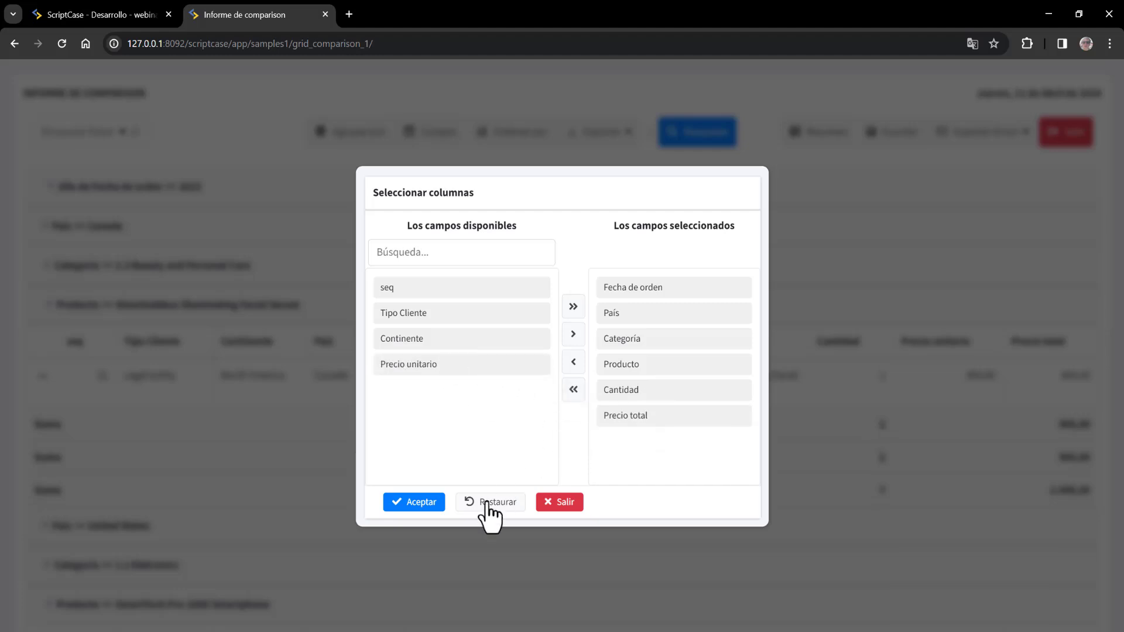
pyautogui.click(429, 504)
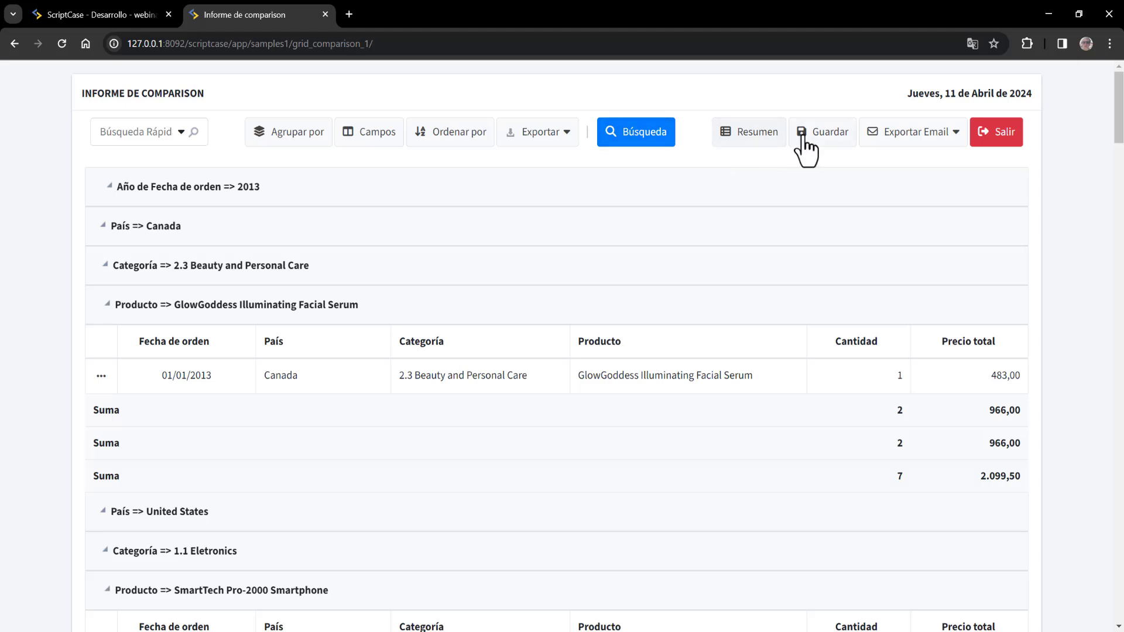
# - Create a new Usuario-level saved state named agrupacionusuario1 from the current layout
pyautogui.click(822, 133)
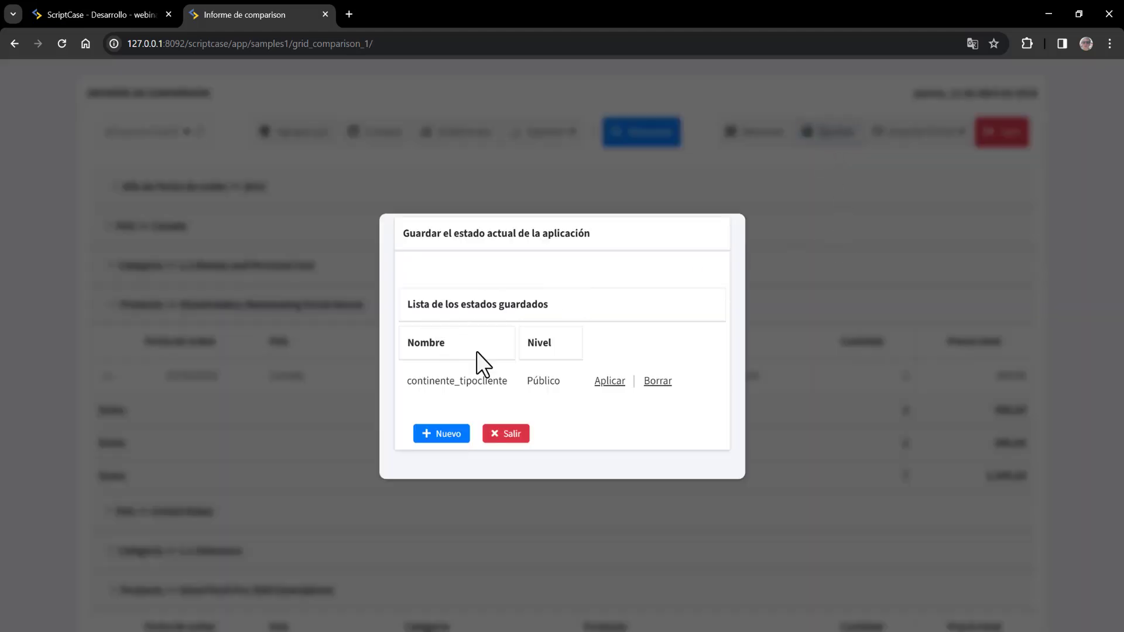
pyautogui.click(448, 433)
pyautogui.click(574, 310)
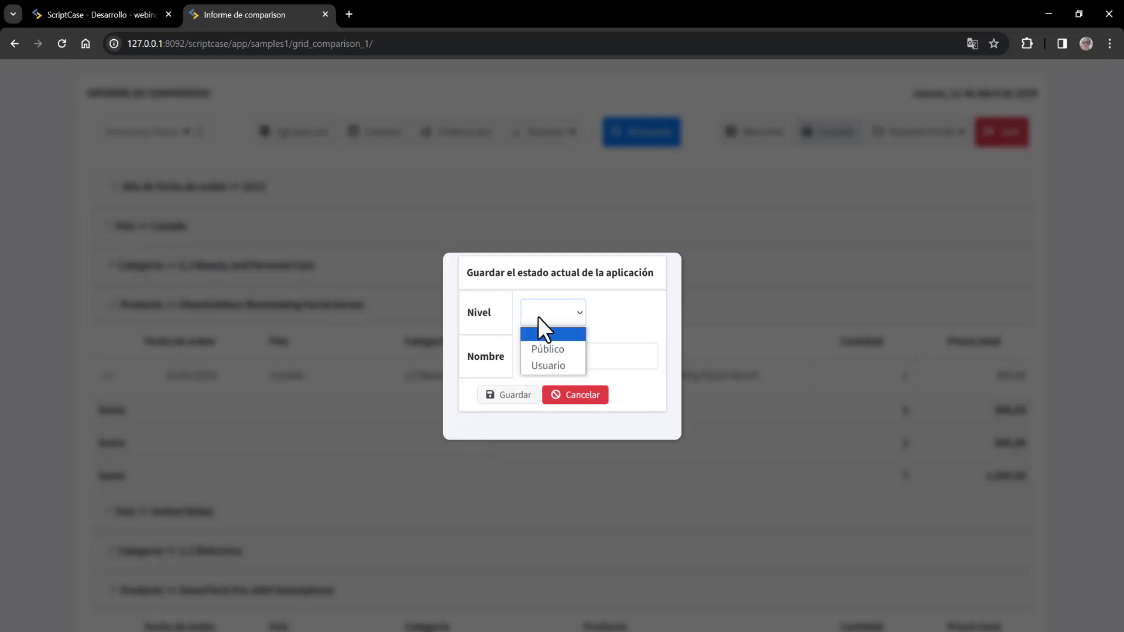
pyautogui.click(558, 364)
pyautogui.click(558, 357)
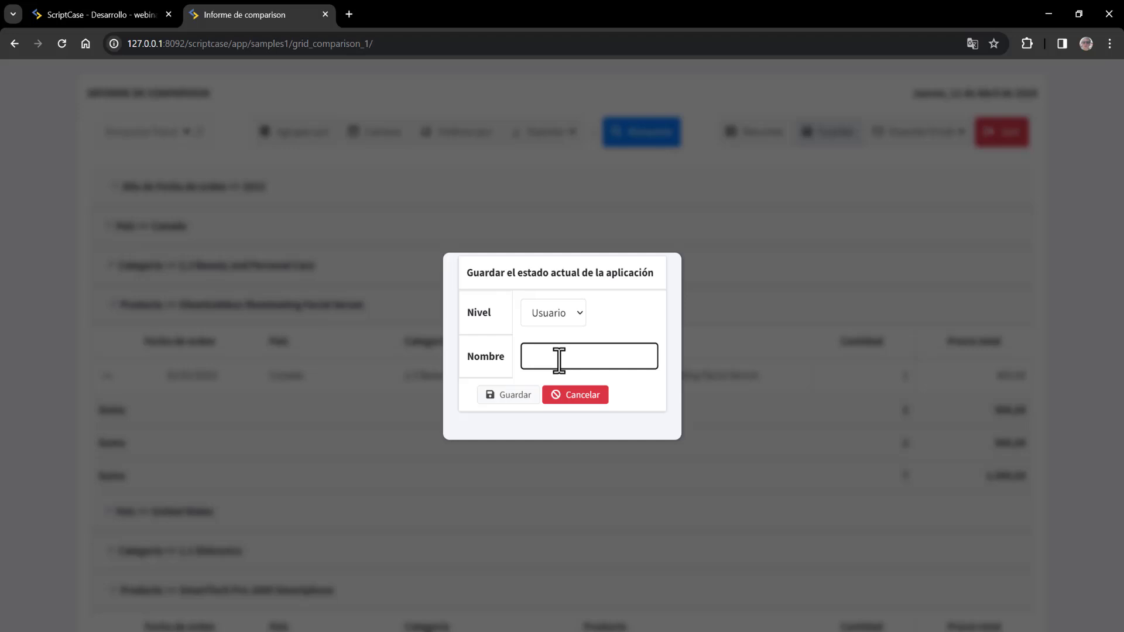
pyautogui.write('agrupacionusuario1')
pyautogui.click(515, 397)
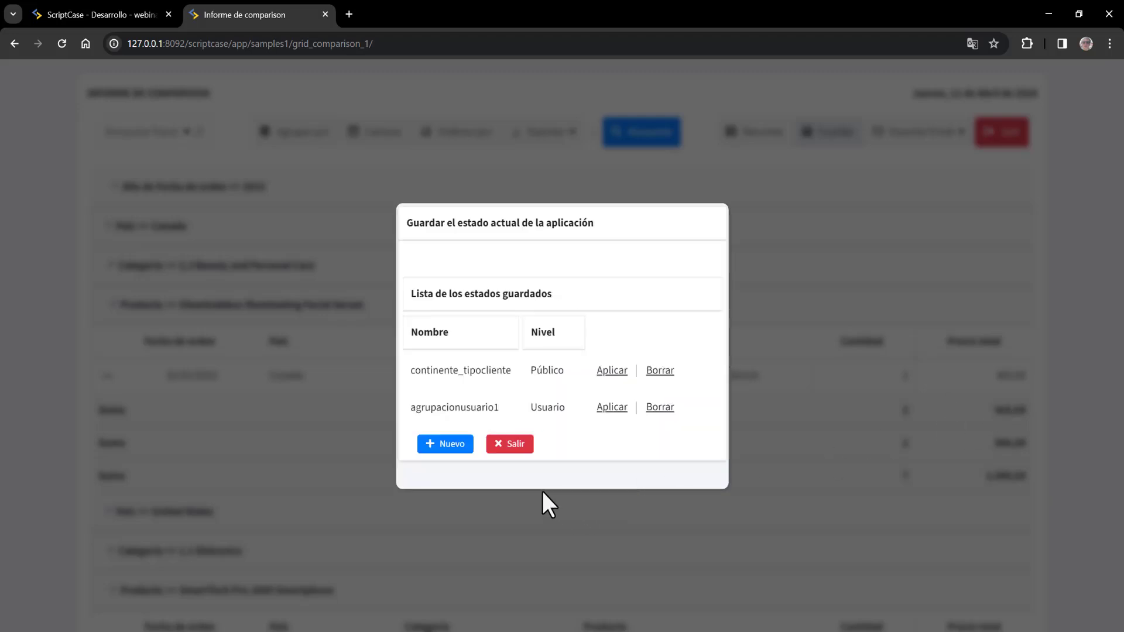
# - Replace País with Continente and Año with Trimestre de Fecha de orden in the dynamic grouping
pyautogui.click(517, 451)
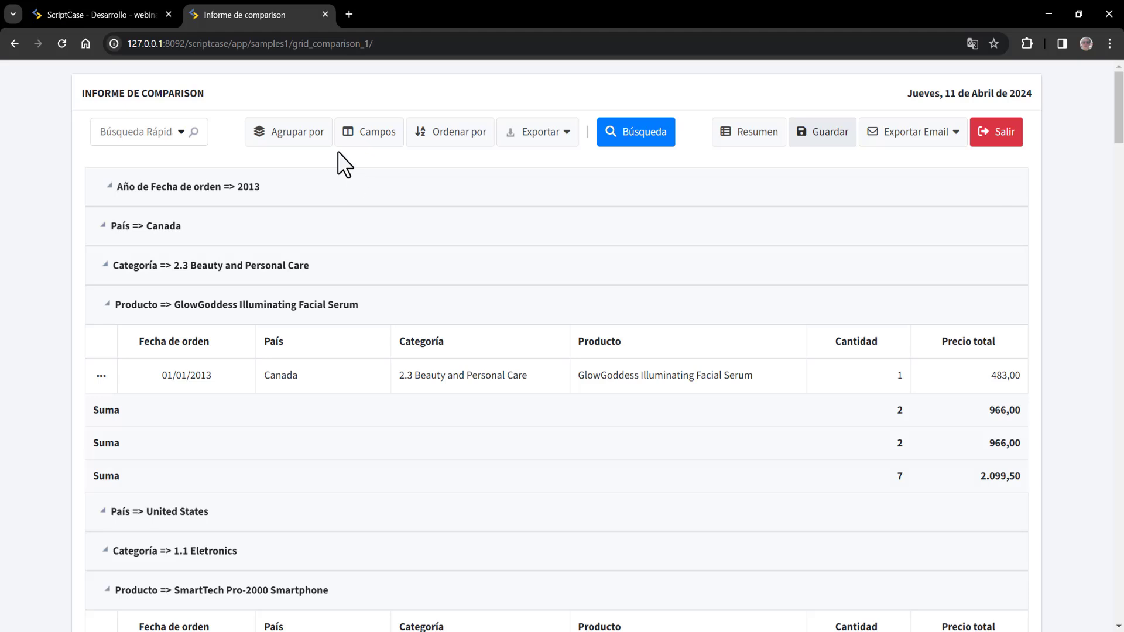
pyautogui.click(296, 132)
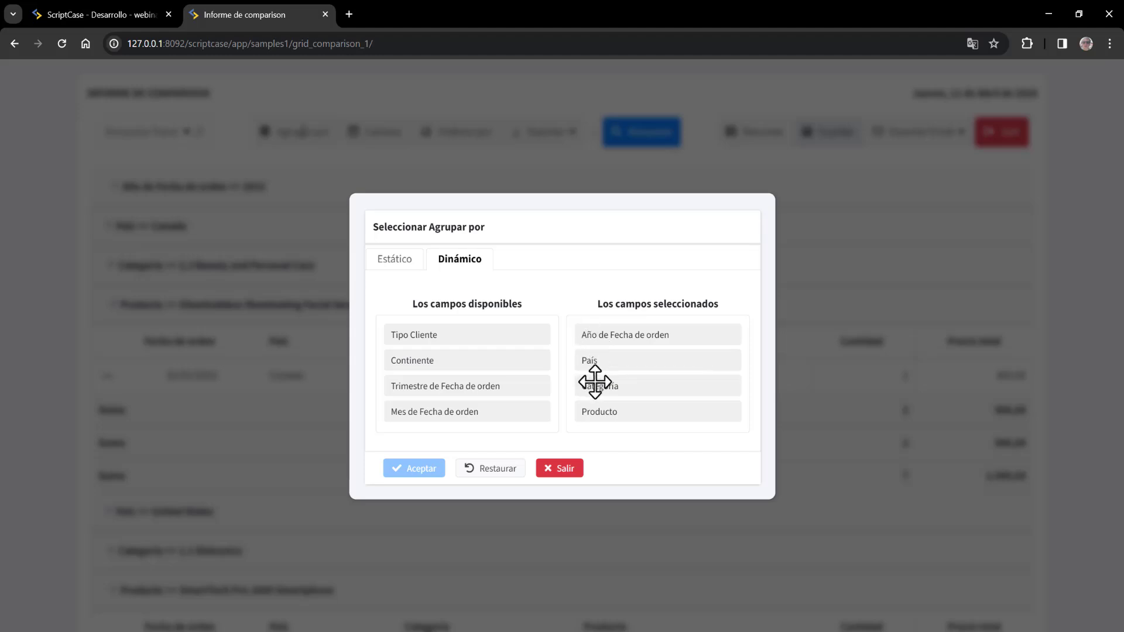
pyautogui.moveTo(605, 355); pyautogui.dragTo(644, 360)
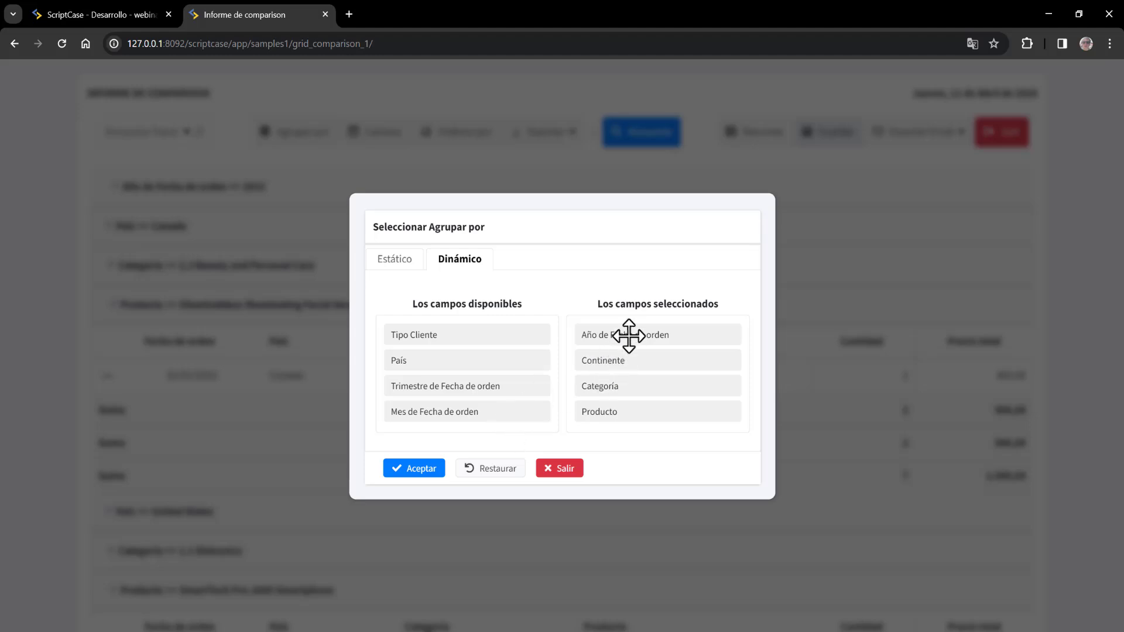
pyautogui.moveTo(655, 326); pyautogui.dragTo(674, 337)
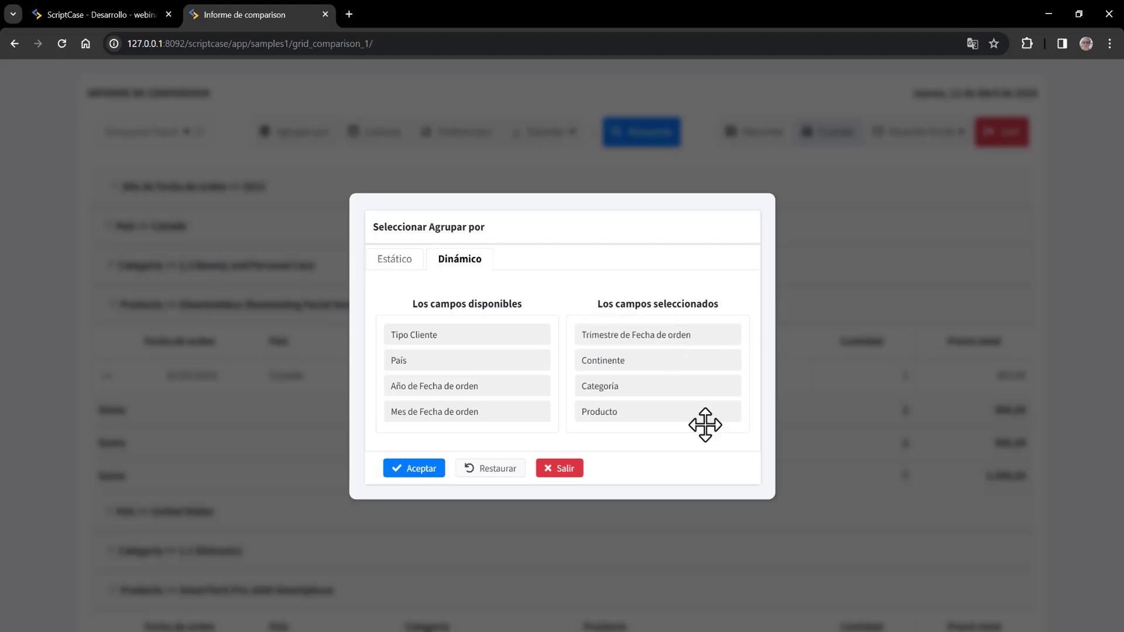
pyautogui.click(425, 468)
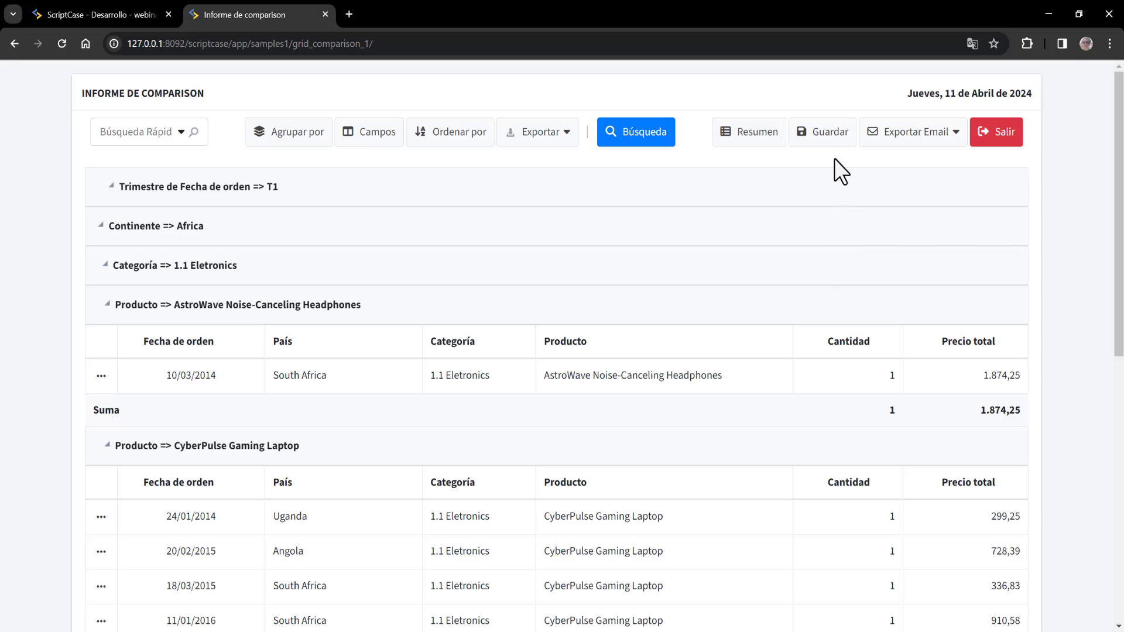
# - Save the regrouped layout as a second Usuario-level state named agrupacionusuario2
pyautogui.click(832, 143)
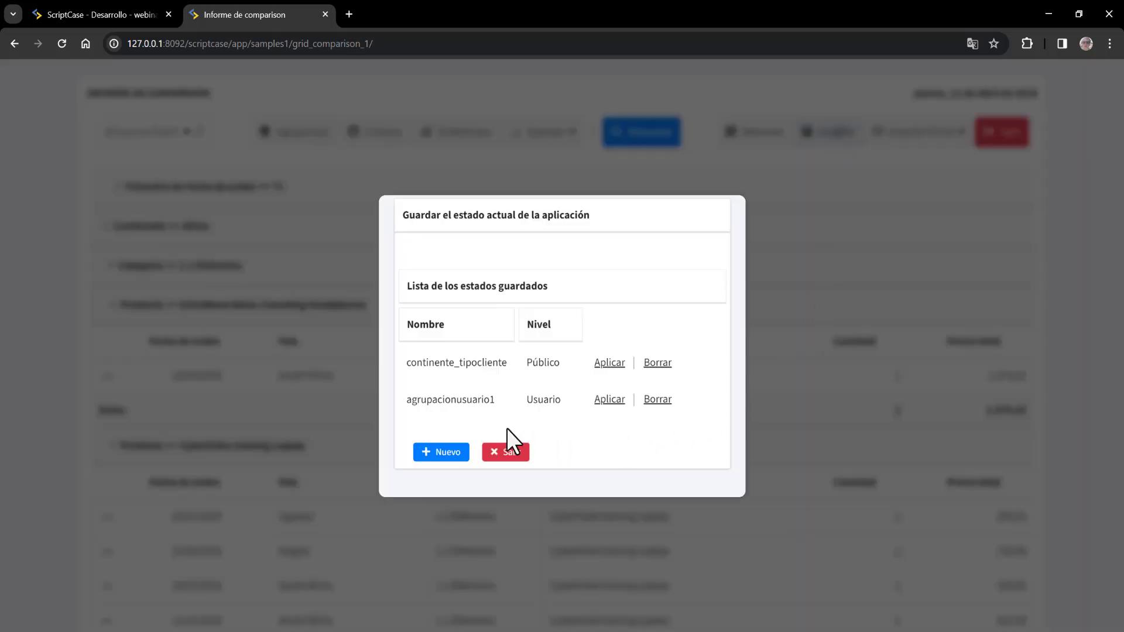
pyautogui.click(447, 454)
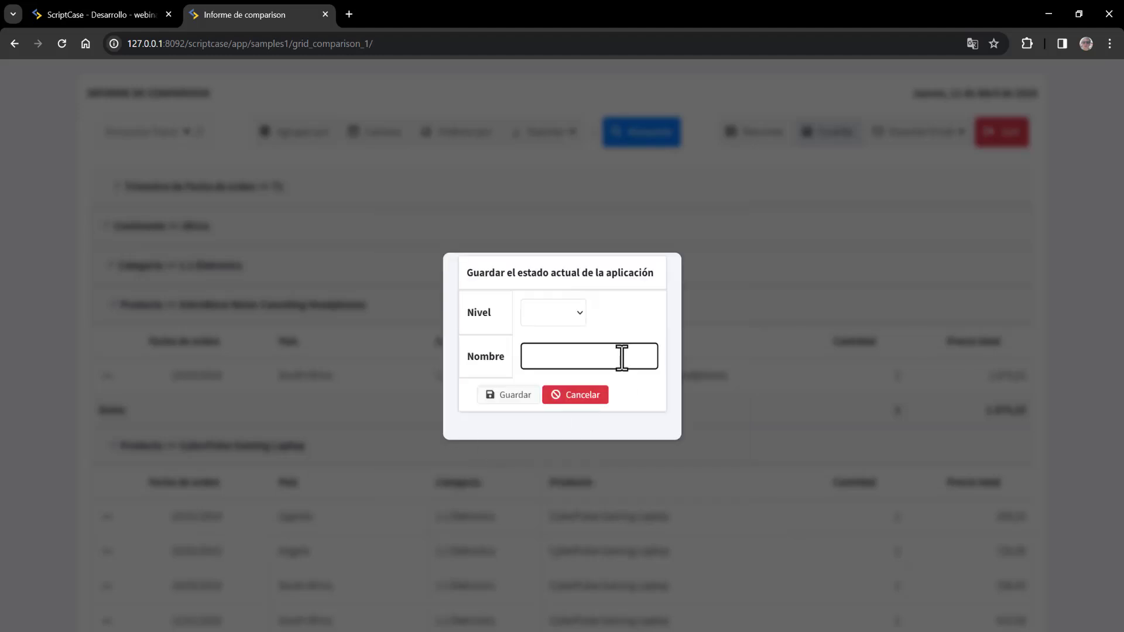
pyautogui.write('agrupacionusuario2')
pyautogui.click(564, 307)
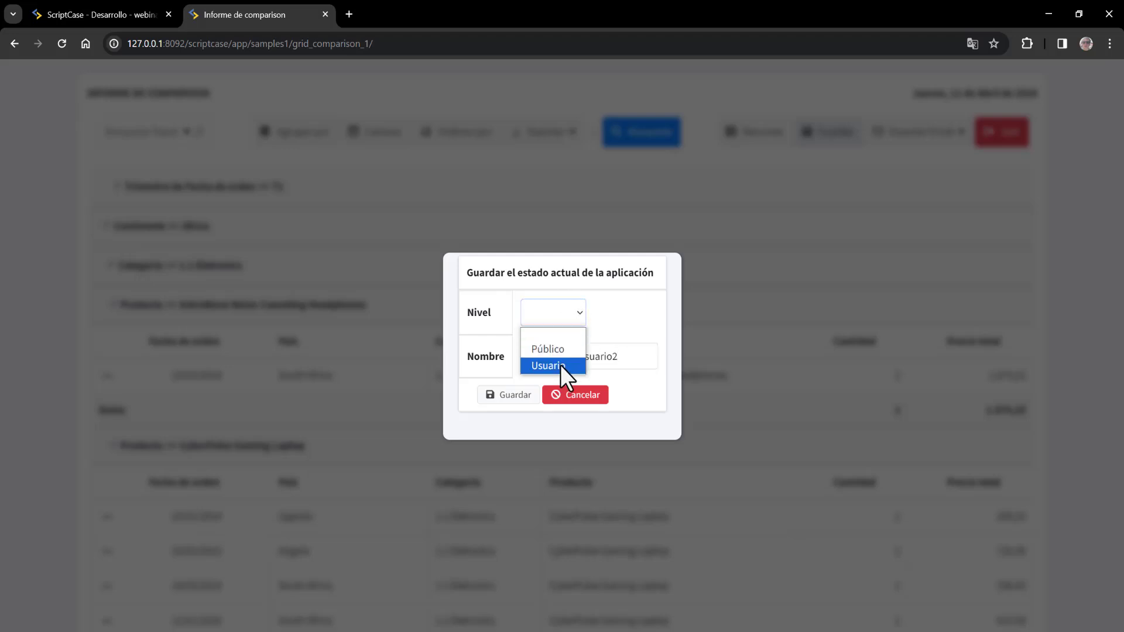
pyautogui.click(560, 366)
pyautogui.click(517, 396)
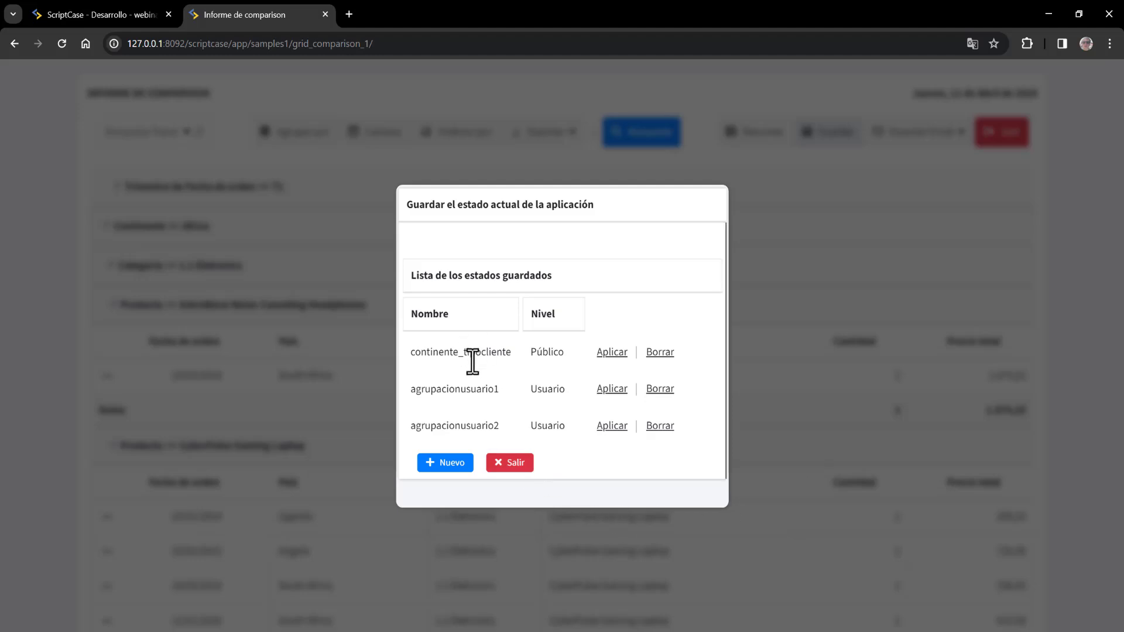
# - Apply continente_tipocliente, agrupacionusuario1 and agrupacionusuario2 in turn, view Resumen, then return to the editor
pyautogui.moveTo(416, 351); pyautogui.dragTo(568, 356)
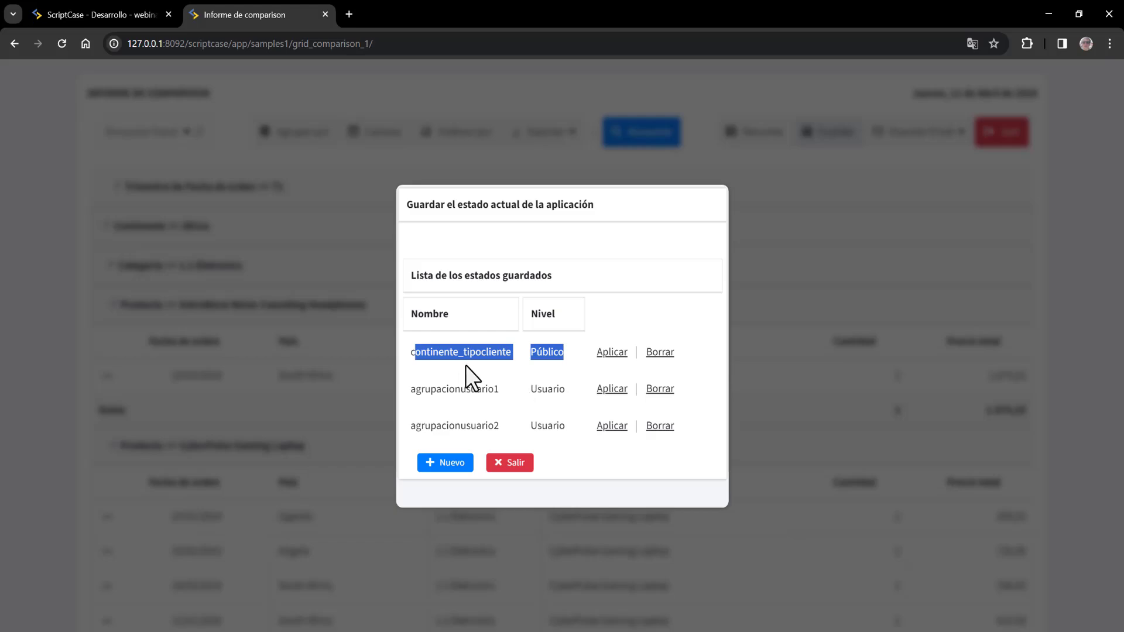
pyautogui.click(612, 353)
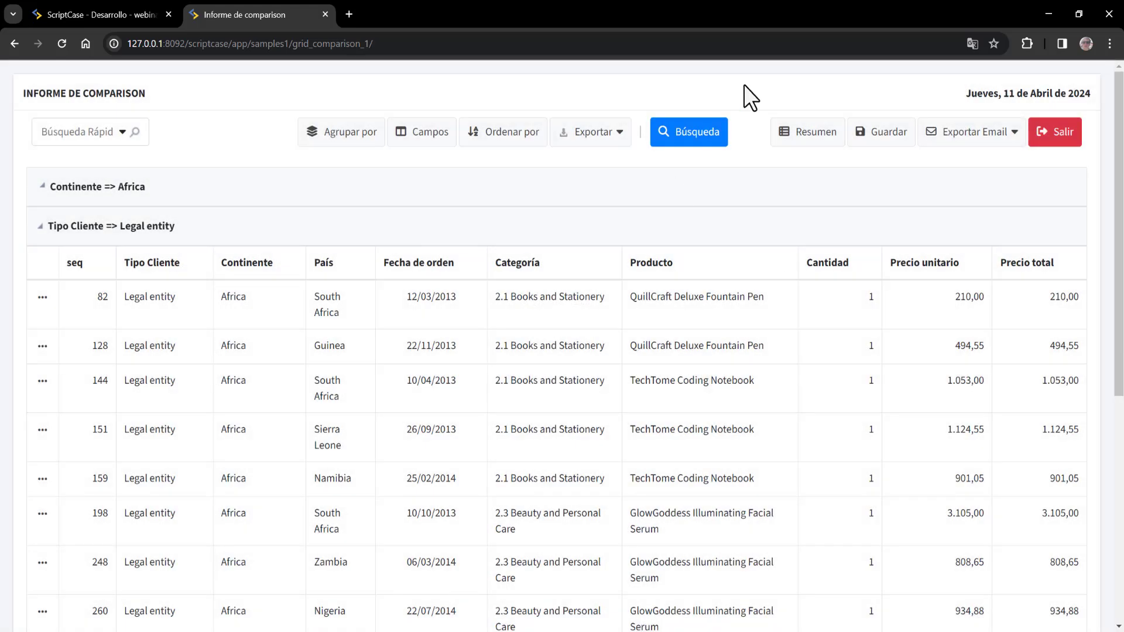
pyautogui.click(857, 134)
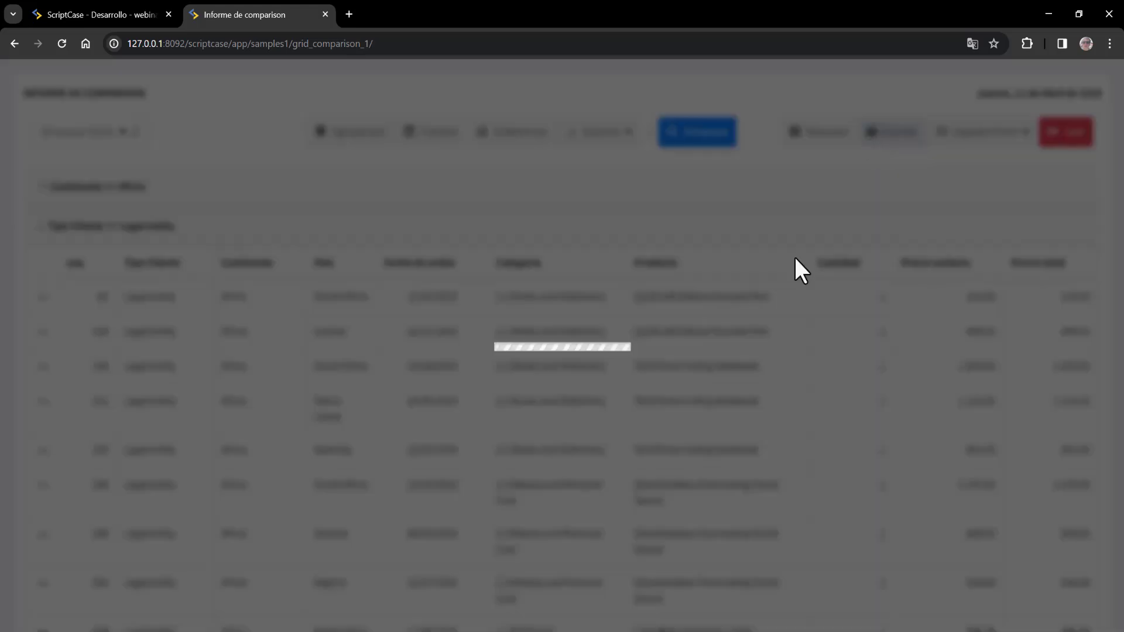
pyautogui.moveTo(454, 381); pyautogui.dragTo(481, 418)
pyautogui.click(609, 385)
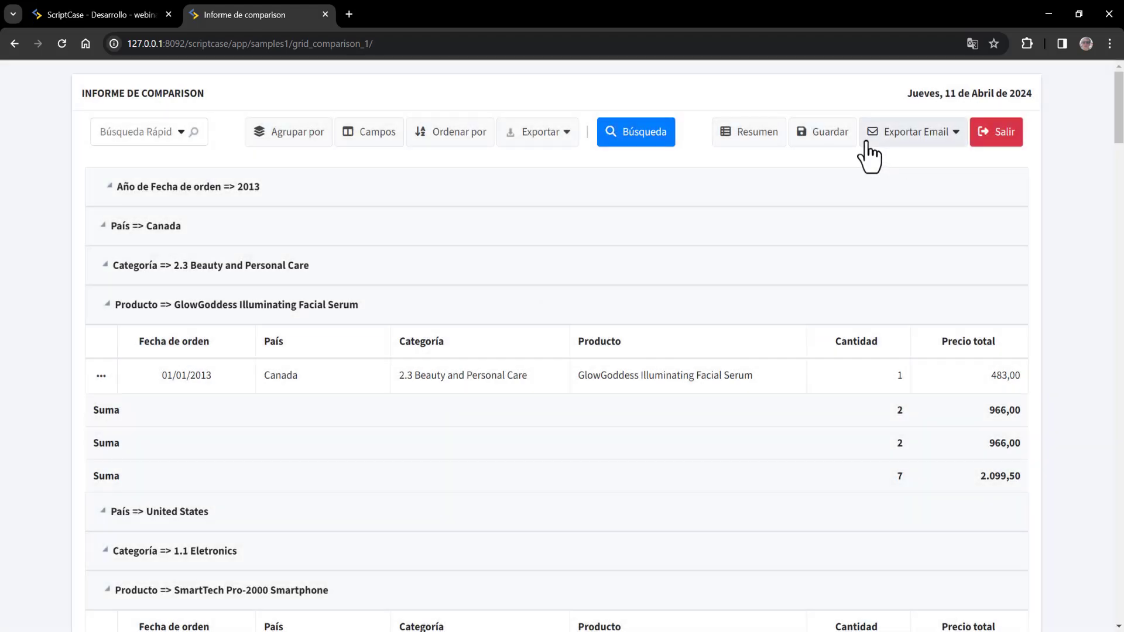
pyautogui.click(818, 132)
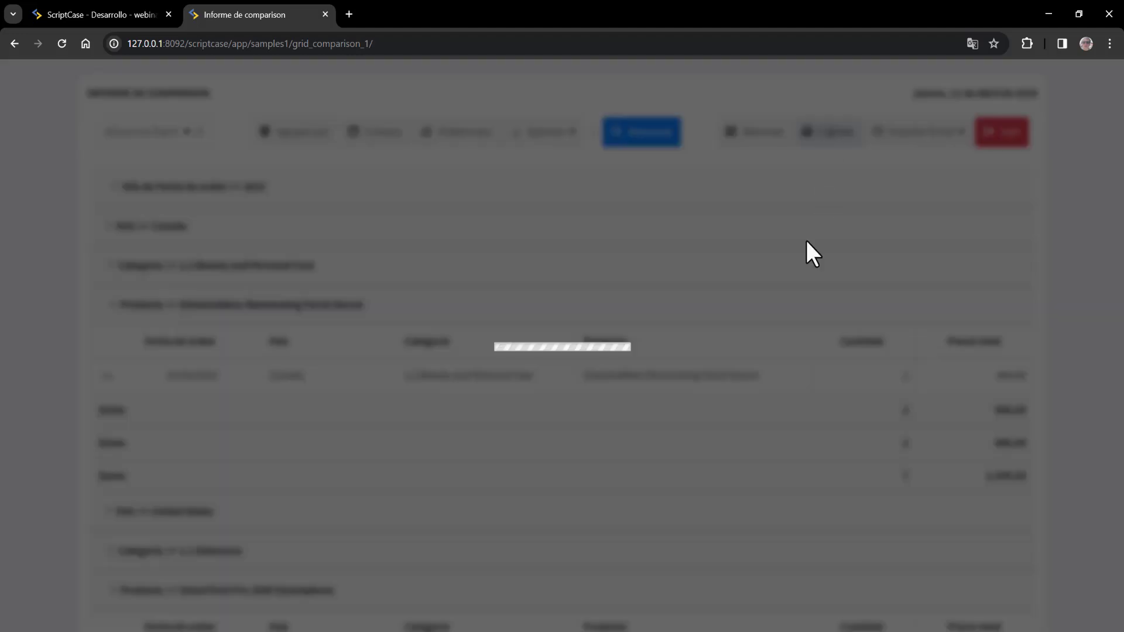
pyautogui.click(620, 422)
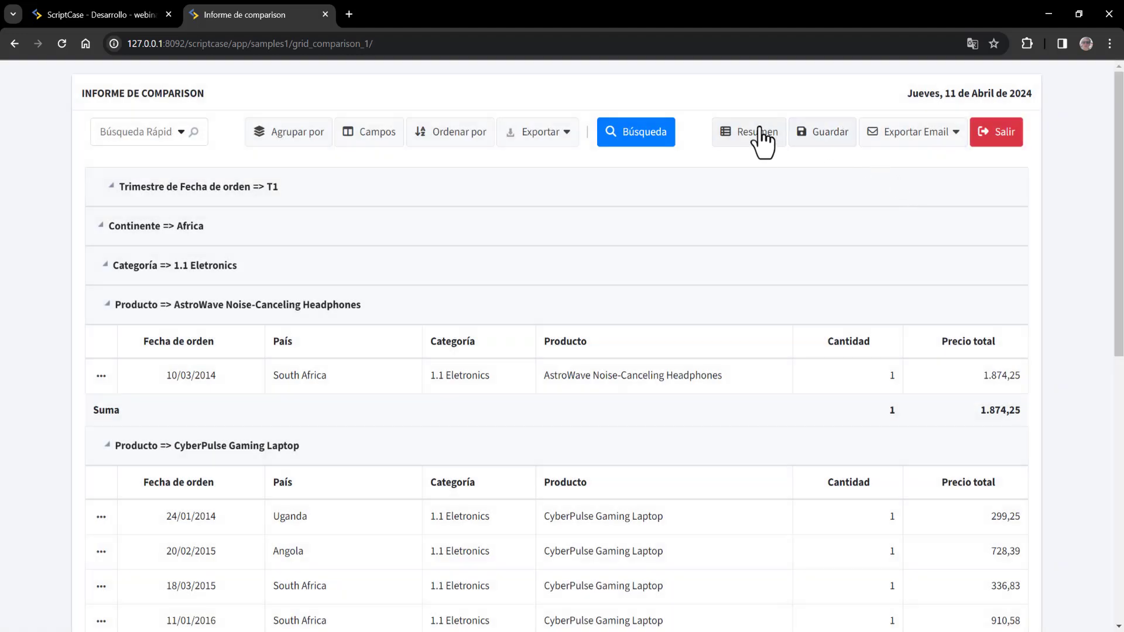
pyautogui.click(759, 130)
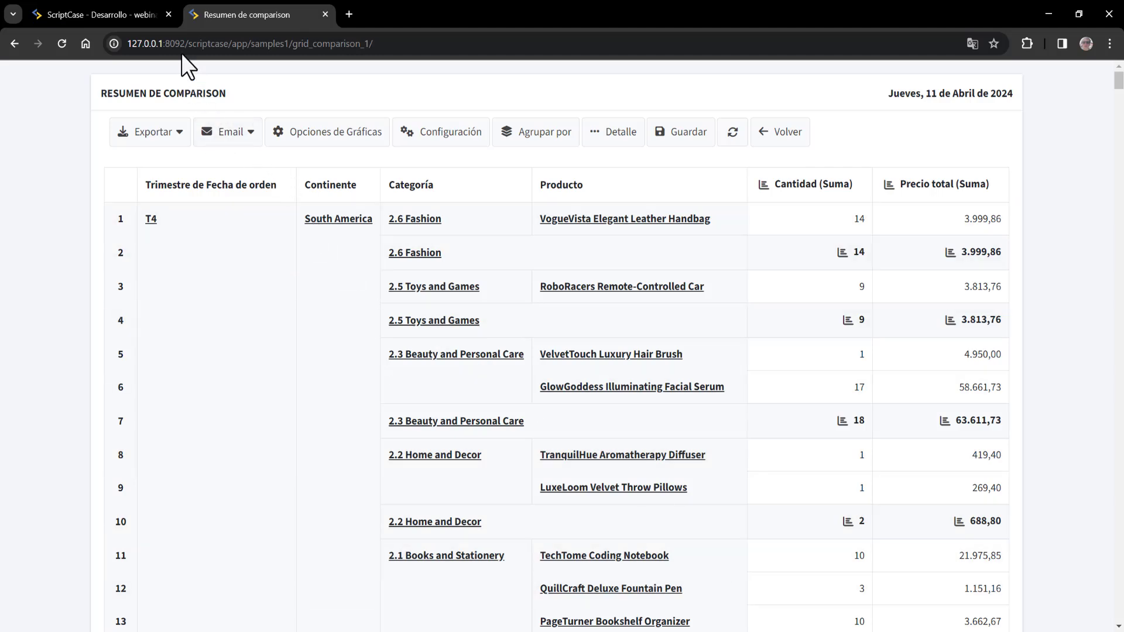
pyautogui.click(132, 7)
# - Regenerate and launch grid_comparison_1 with a second test login as usr_login
pyautogui.moveTo(459, 72)
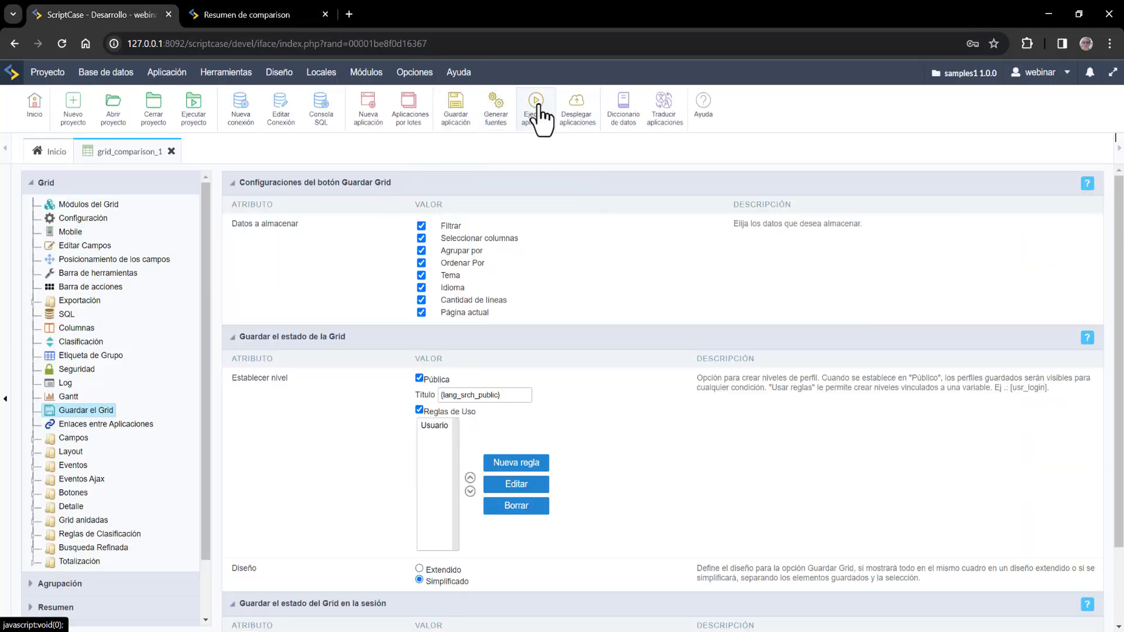
pyautogui.click(534, 109)
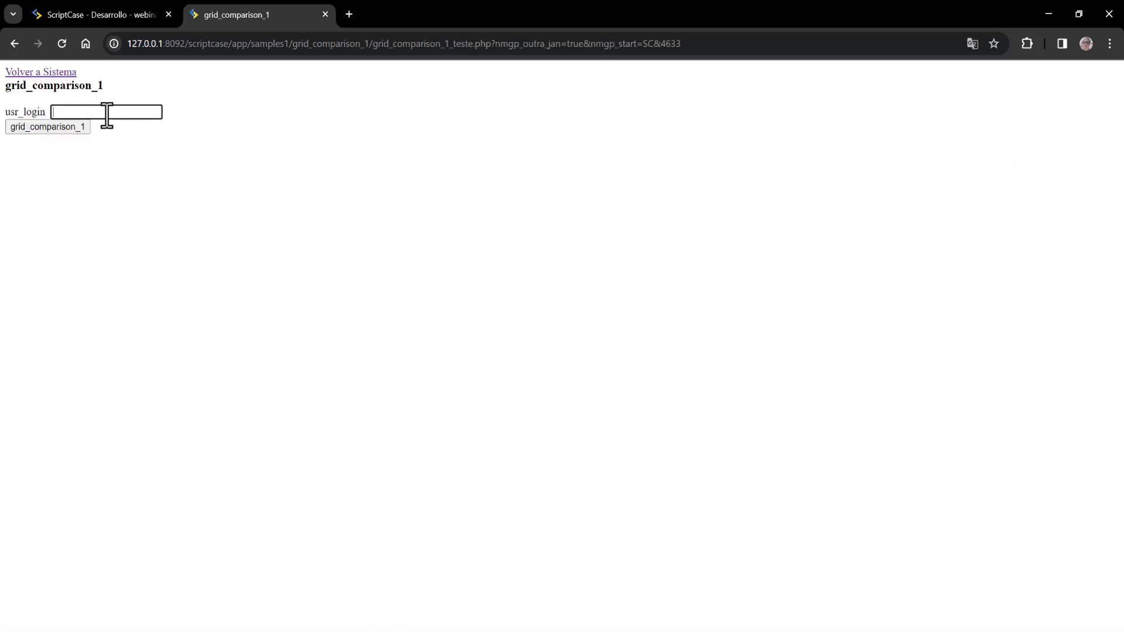
pyautogui.write('sergio')
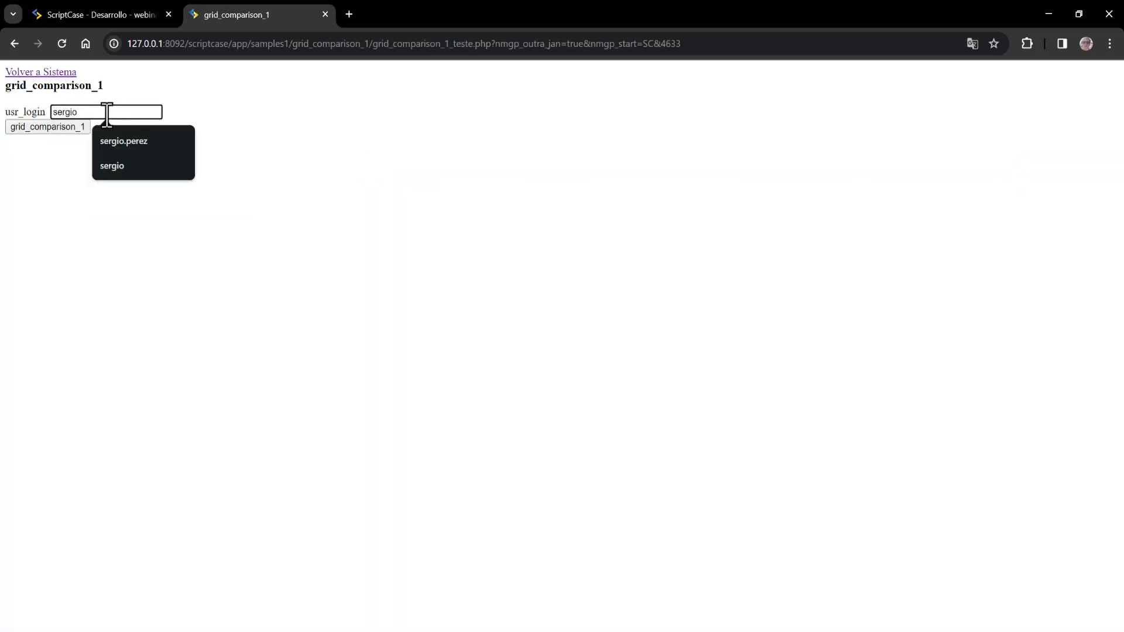
pyautogui.click(100, 237)
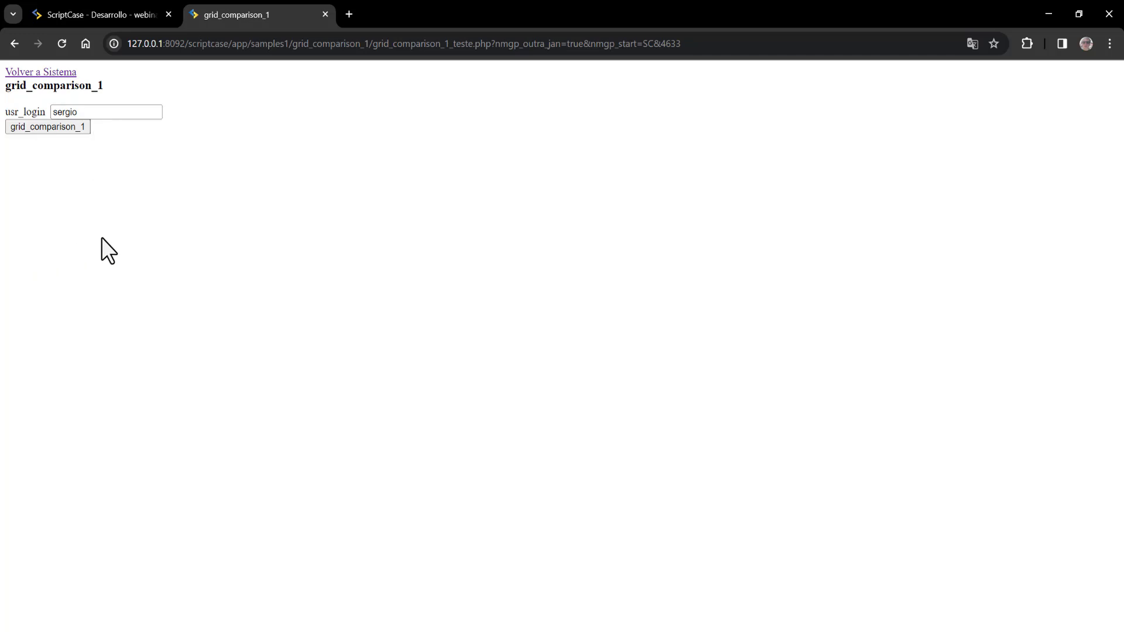
pyautogui.click(46, 131)
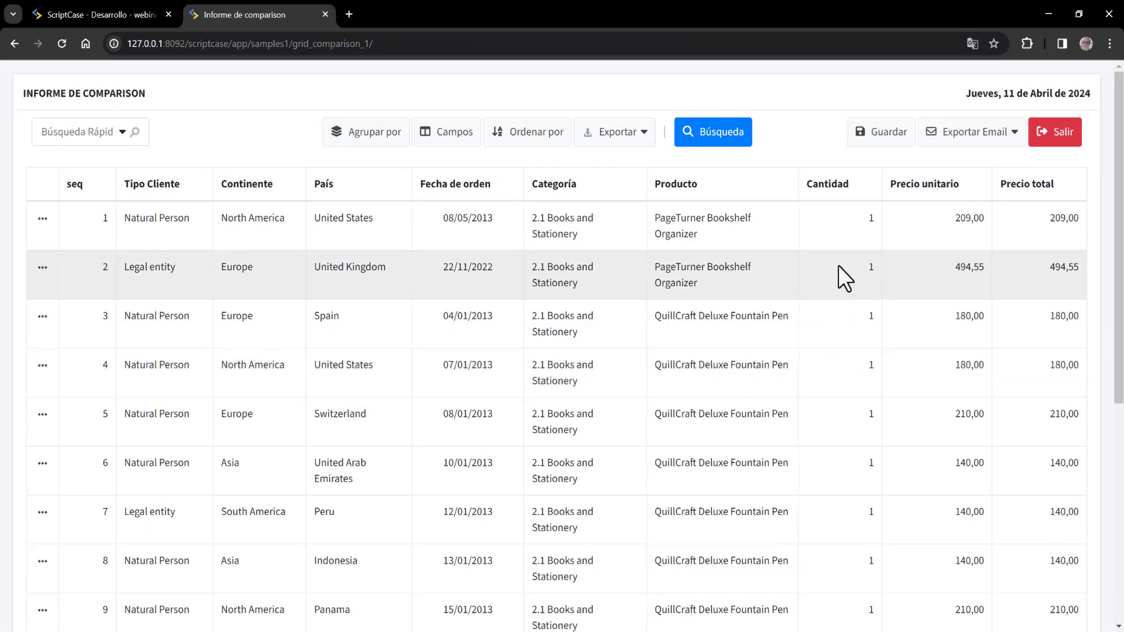
# - Confirm only the public continente_tipocliente state is listed for this login and apply it
pyautogui.click(877, 137)
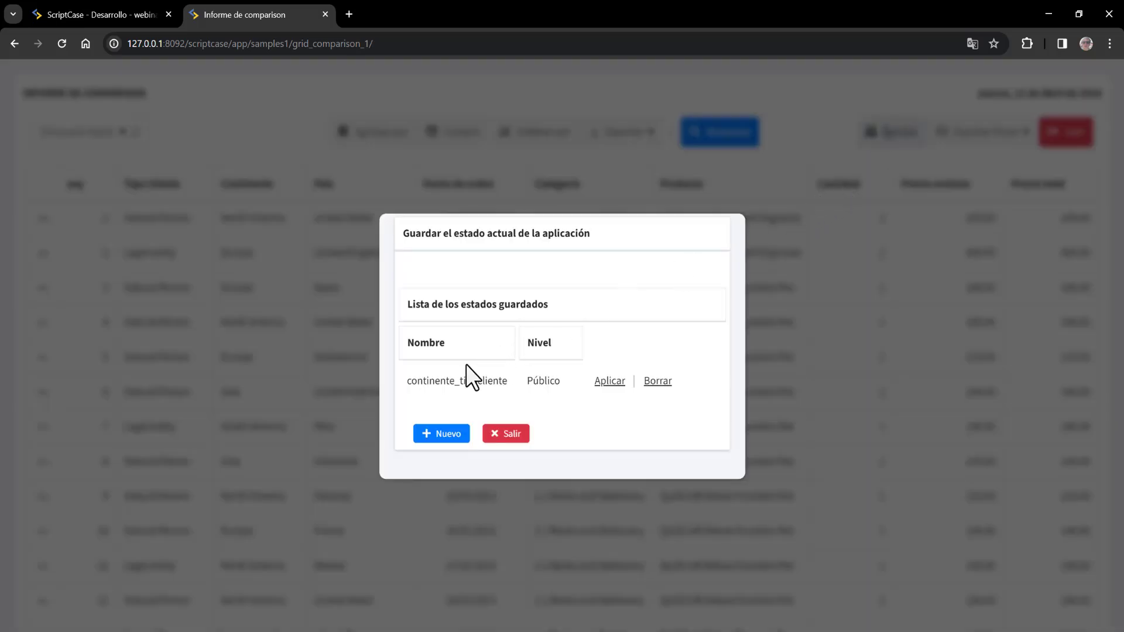
pyautogui.moveTo(406, 382); pyautogui.dragTo(525, 374)
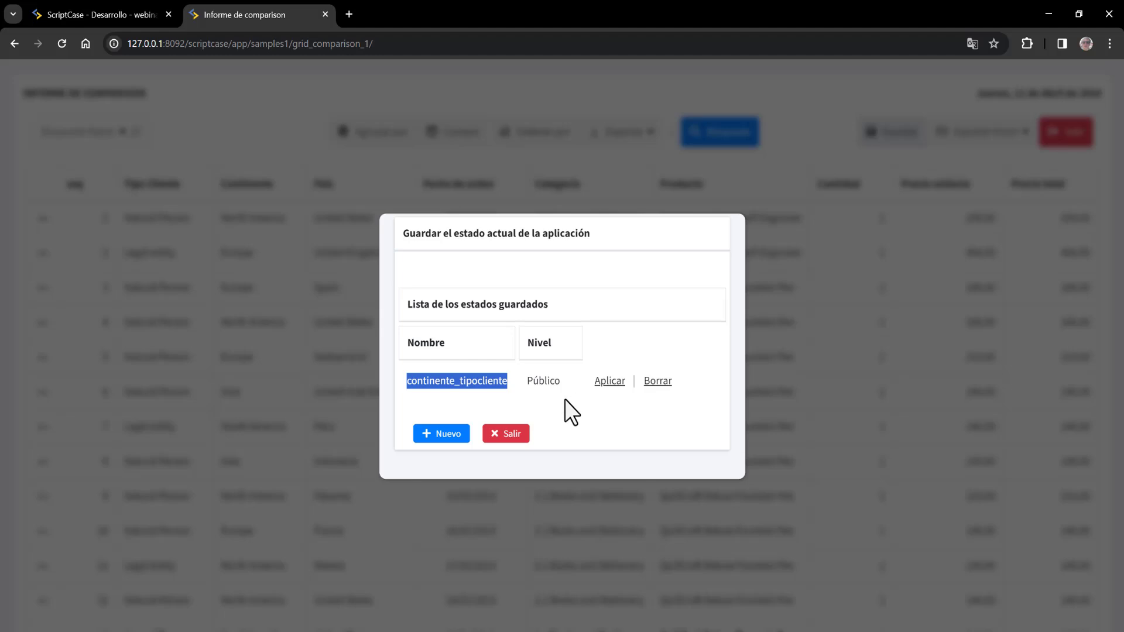
pyautogui.click(507, 394)
pyautogui.doubleClick(462, 381)
pyautogui.click(610, 381)
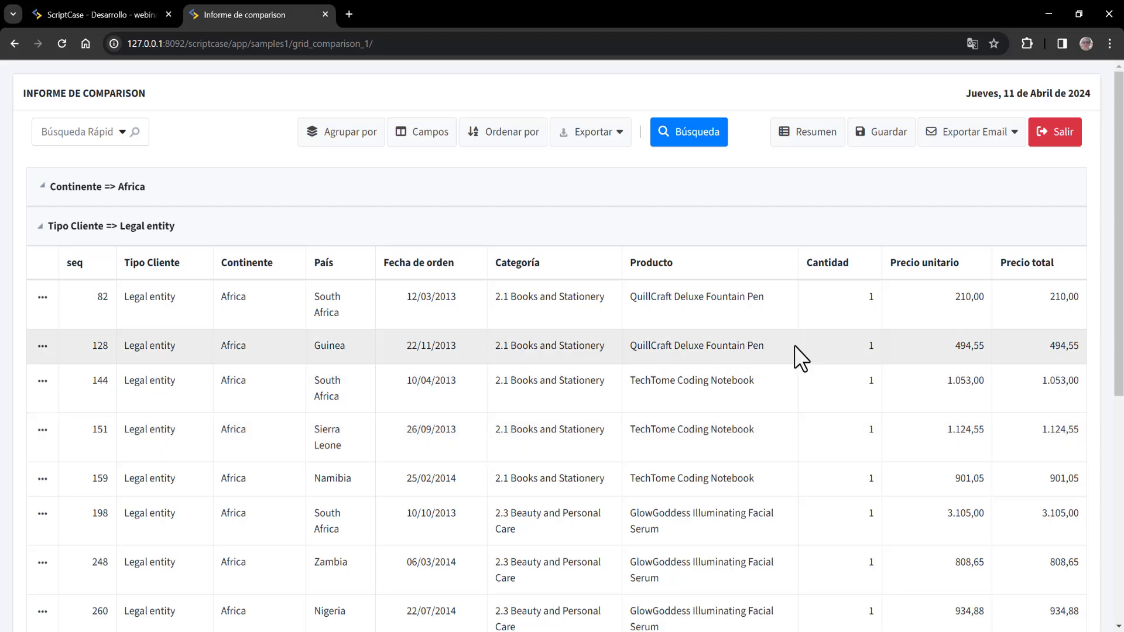
# - Rerun the grid with the first test login and apply the agrupacionusuario1 state
pyautogui.click(99, 14)
pyautogui.click(548, 124)
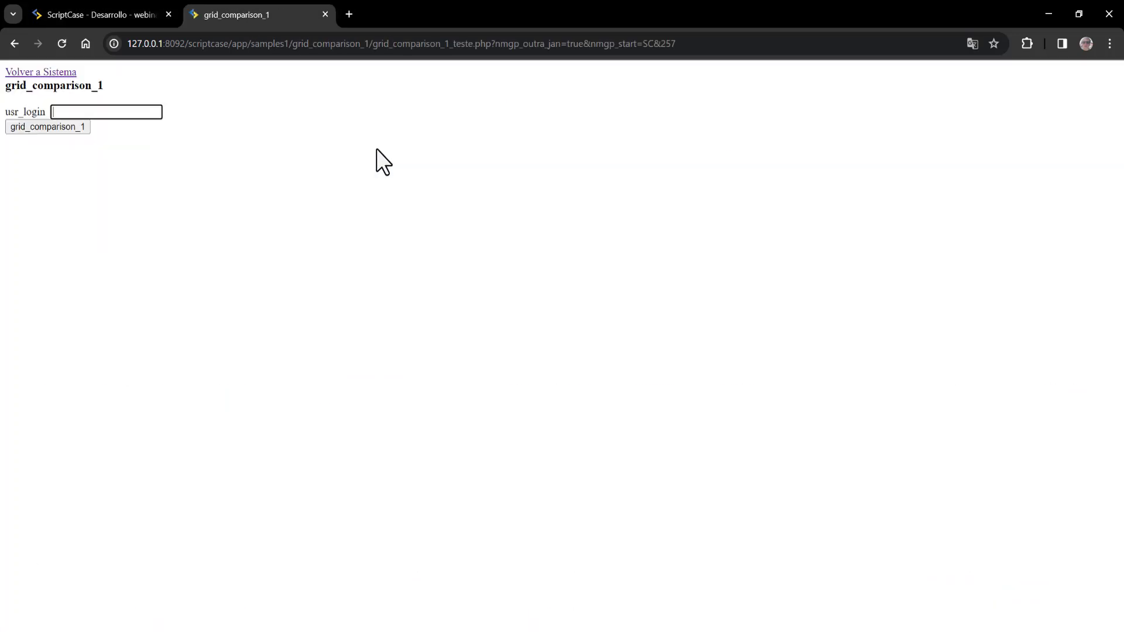
pyautogui.write('admin')
pyautogui.press('Return')
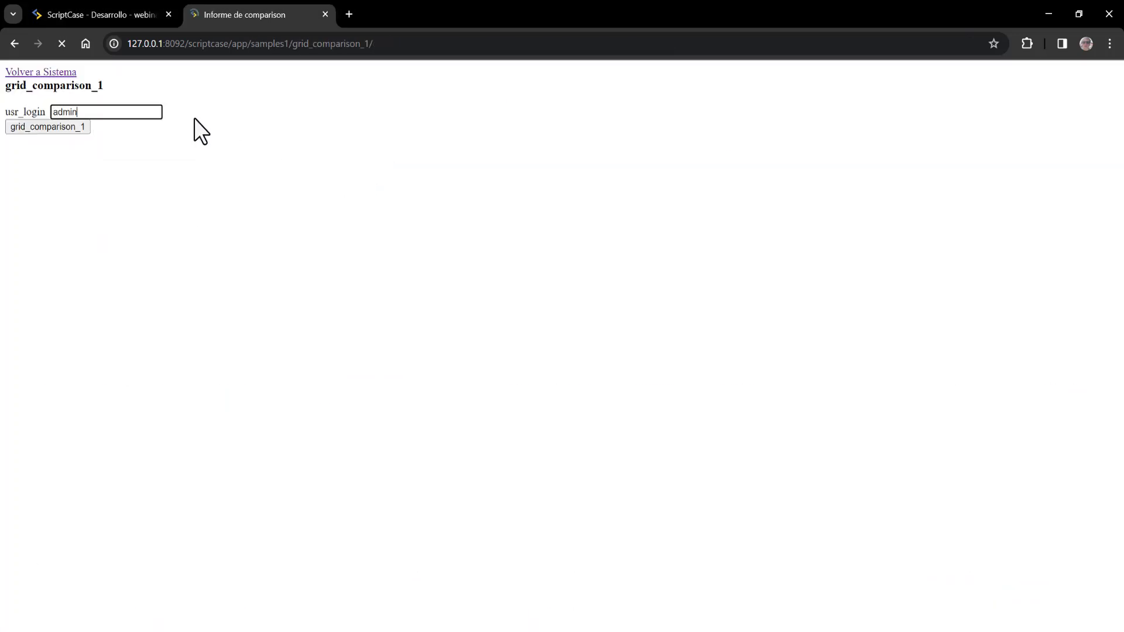
pyautogui.click(859, 130)
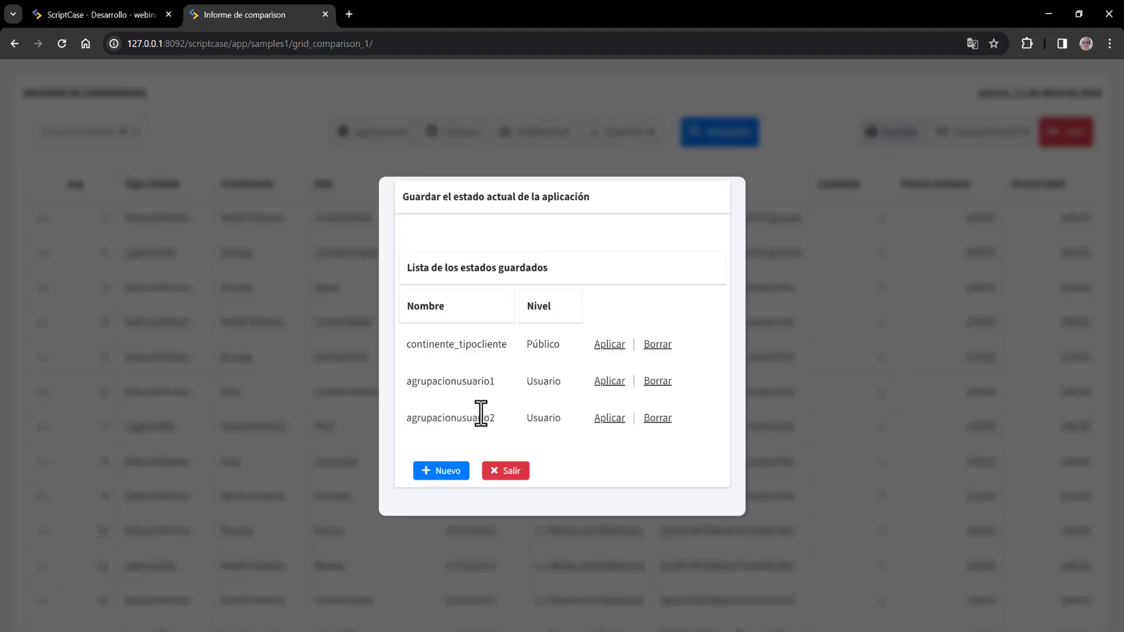
pyautogui.click(618, 383)
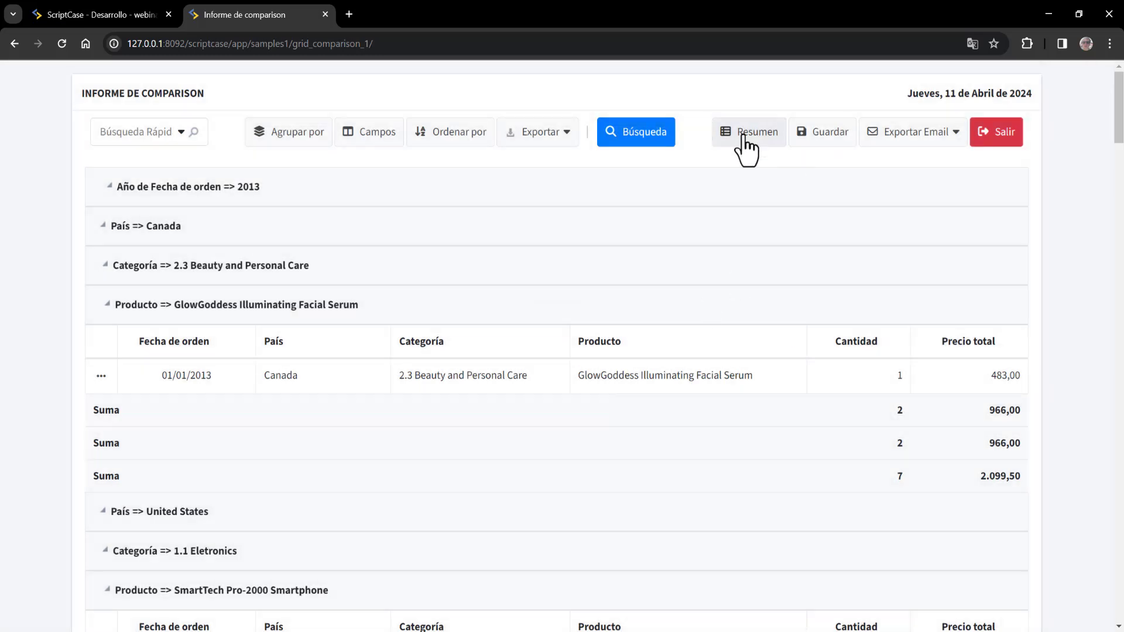
# - Review the Resumen view's Exportar and Email format lists, then go back to the report
pyautogui.click(745, 133)
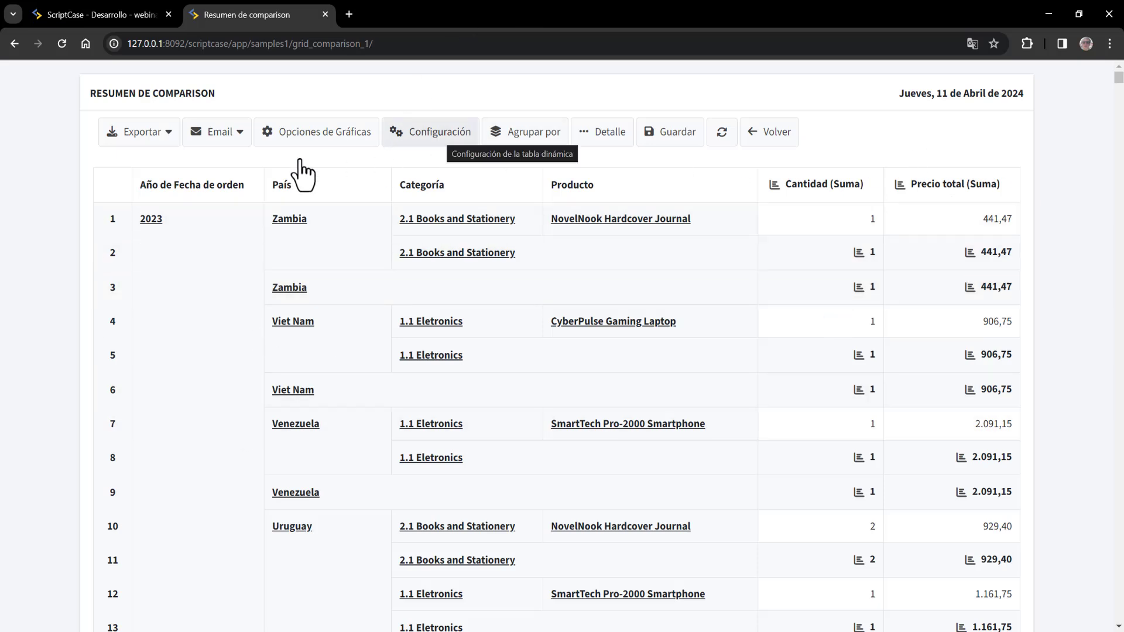
pyautogui.click(142, 132)
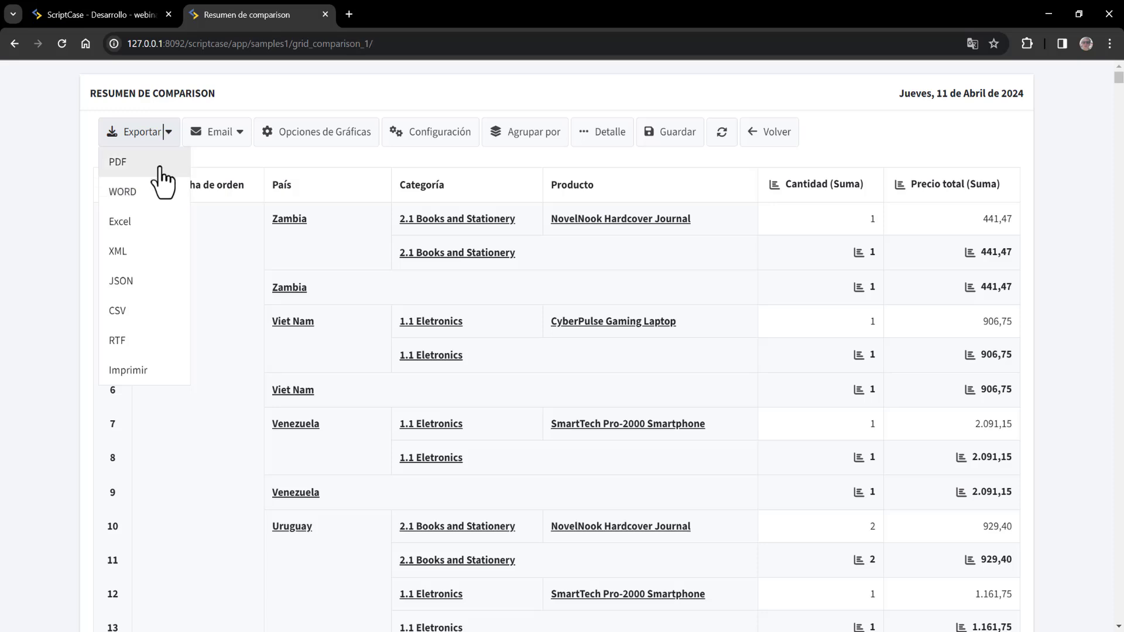
pyautogui.click(239, 141)
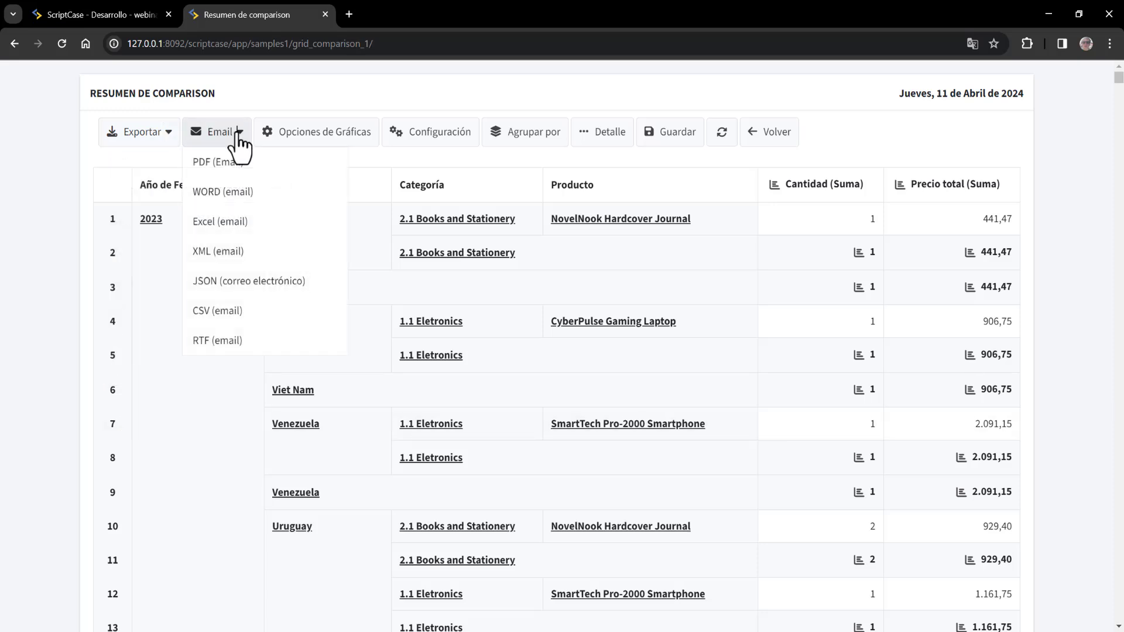
pyautogui.click(912, 85)
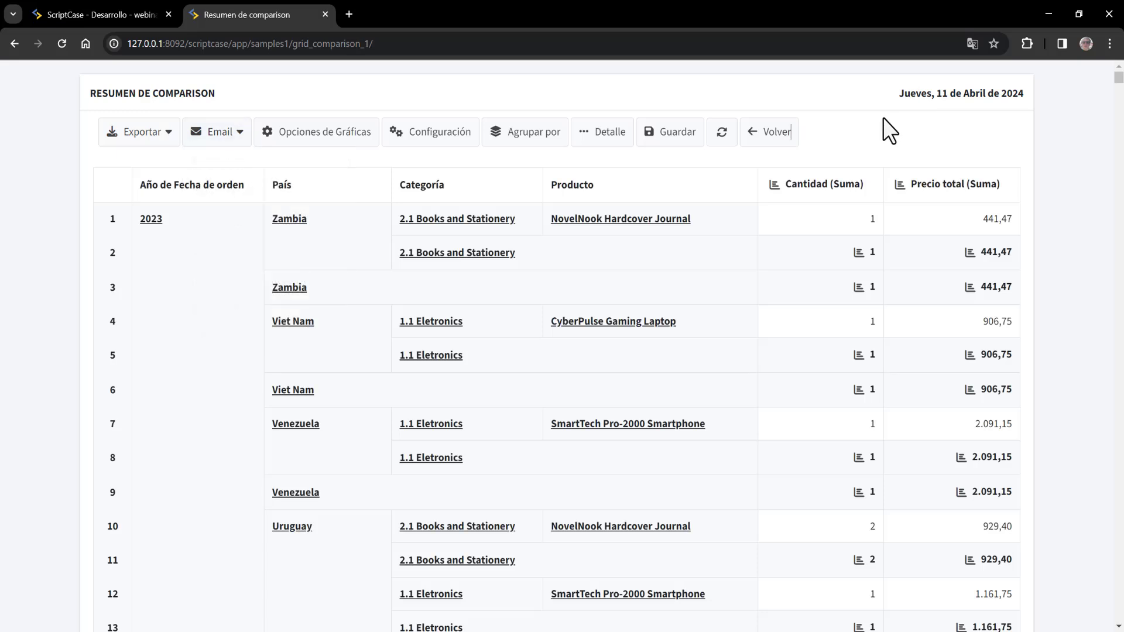
pyautogui.click(785, 141)
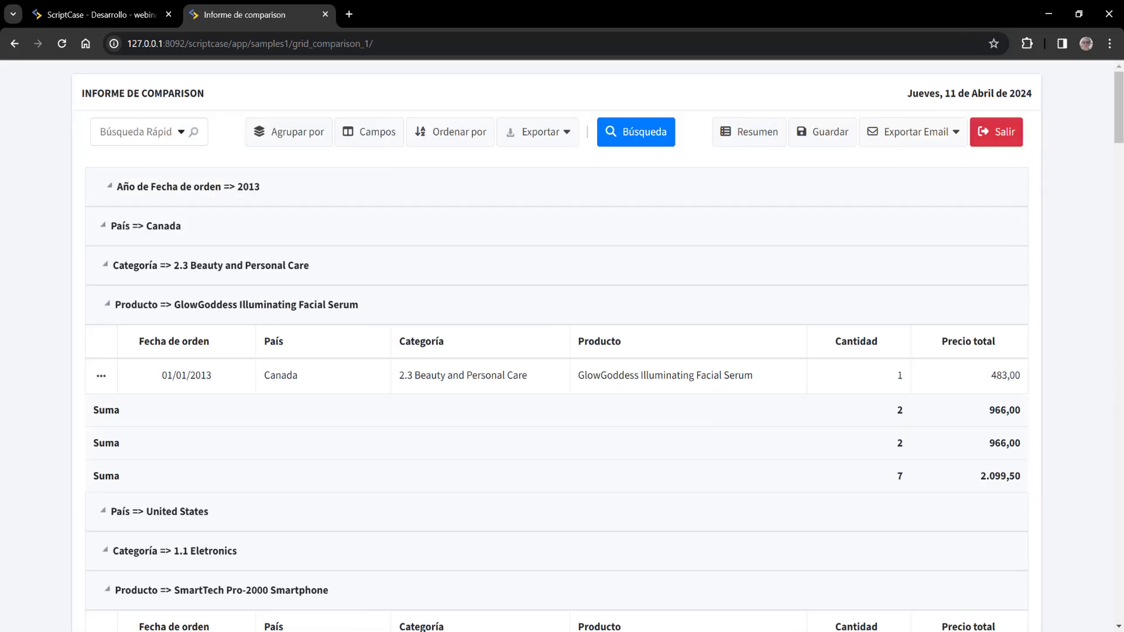
# - Back in grid_comparison_1's Guardar el Grid settings, review 'Guardar el estado del Grid en la sesión' (left off) and select the Usuario usage rule
pyautogui.click(76, 13)
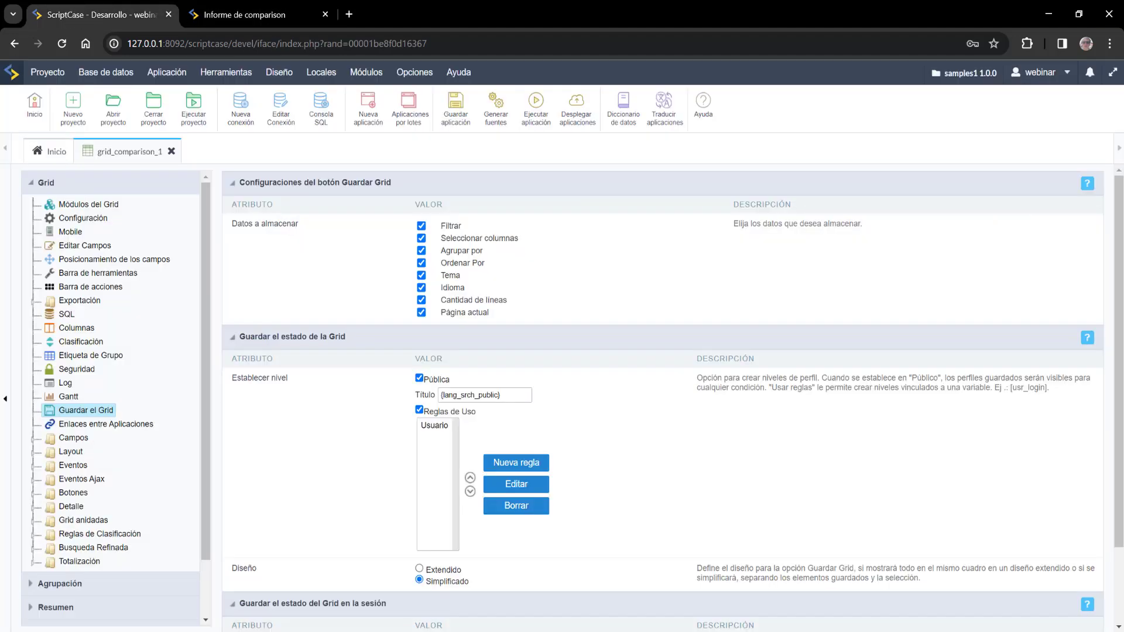
pyautogui.scroll(-2, 591, 289)
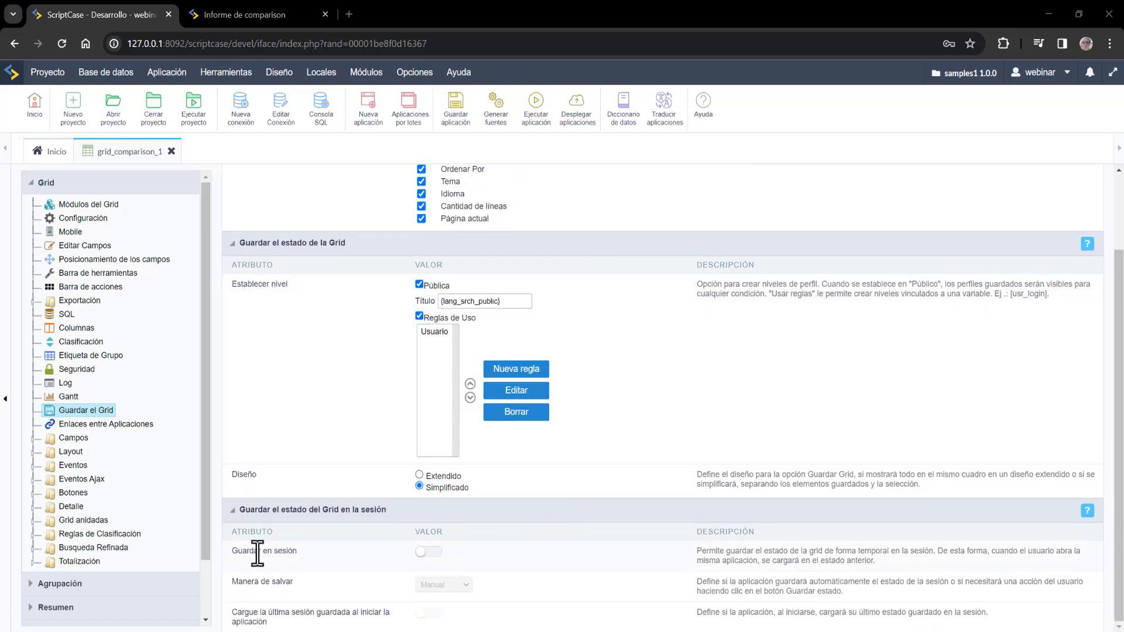
pyautogui.moveTo(257, 552); pyautogui.dragTo(353, 545)
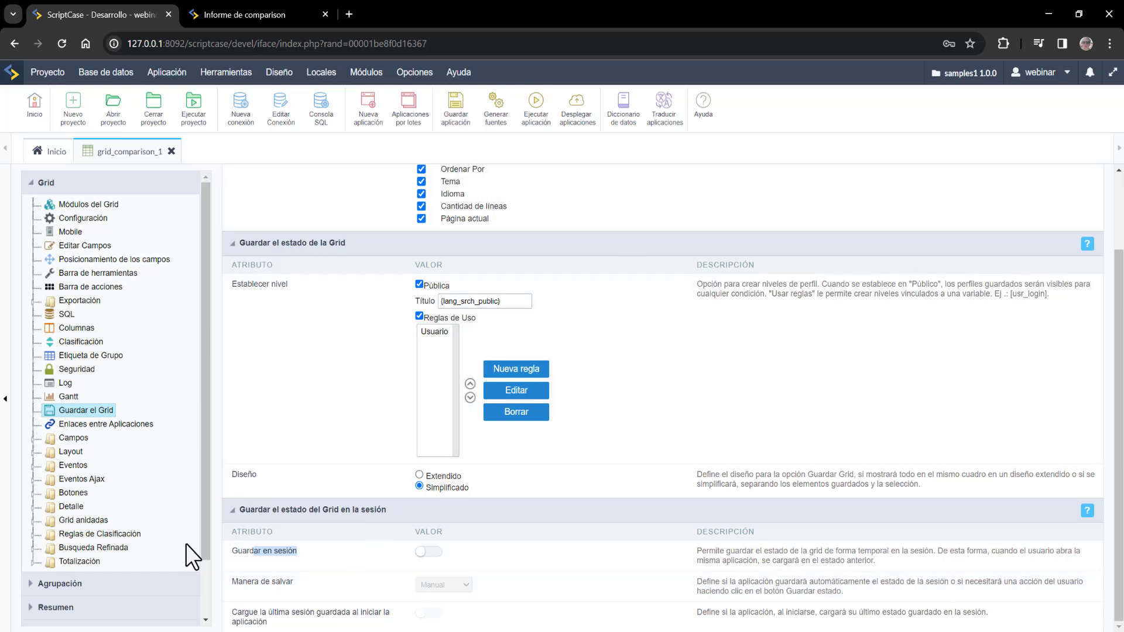
pyautogui.click(237, 551)
pyautogui.moveTo(234, 552); pyautogui.dragTo(273, 553)
pyautogui.click(425, 335)
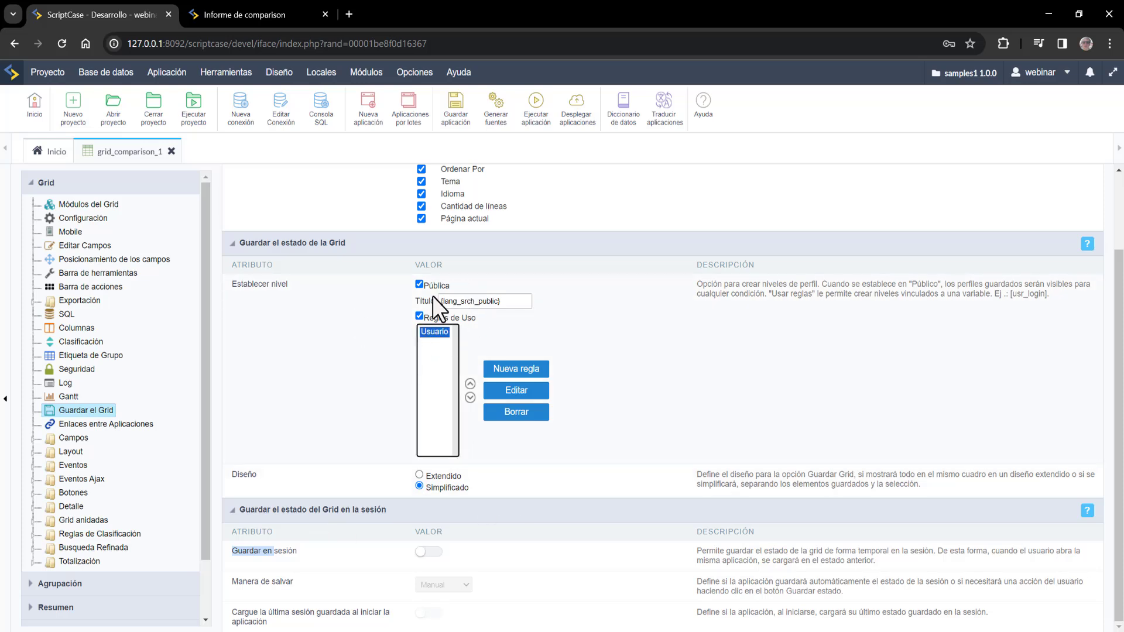